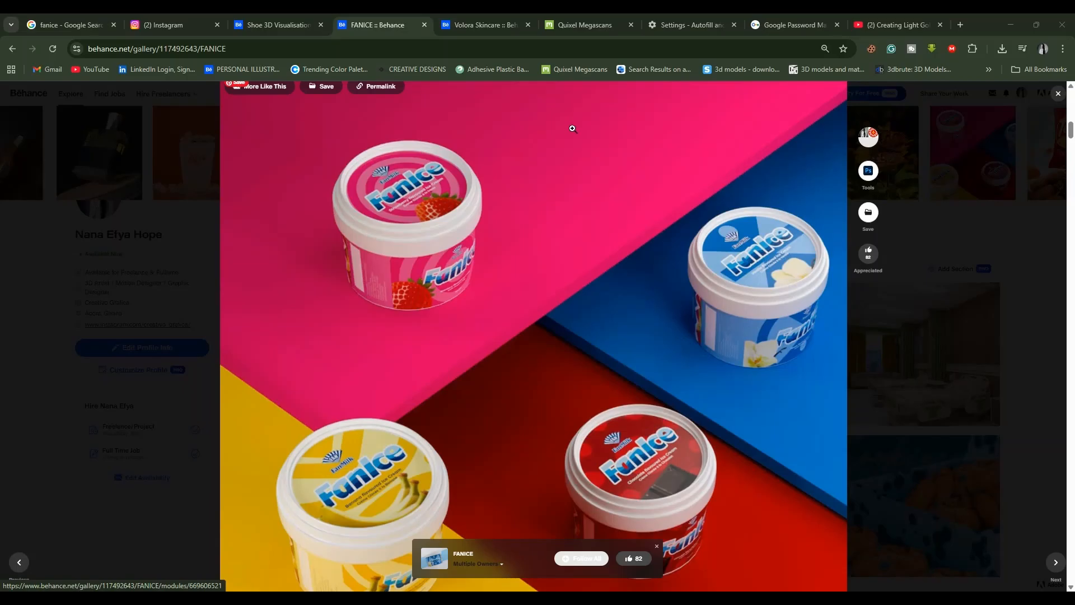
# Review the spray bottle renders in the Volora Skincare project and return to the FANICE project on Behance.
pyautogui.click(493, 23)
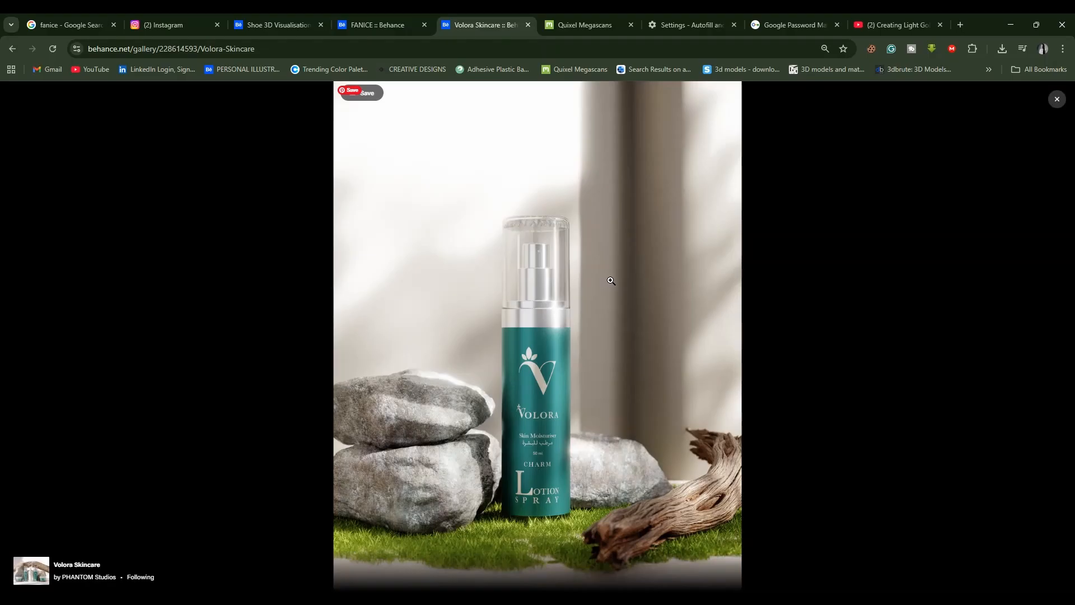
pyautogui.click(1057, 100)
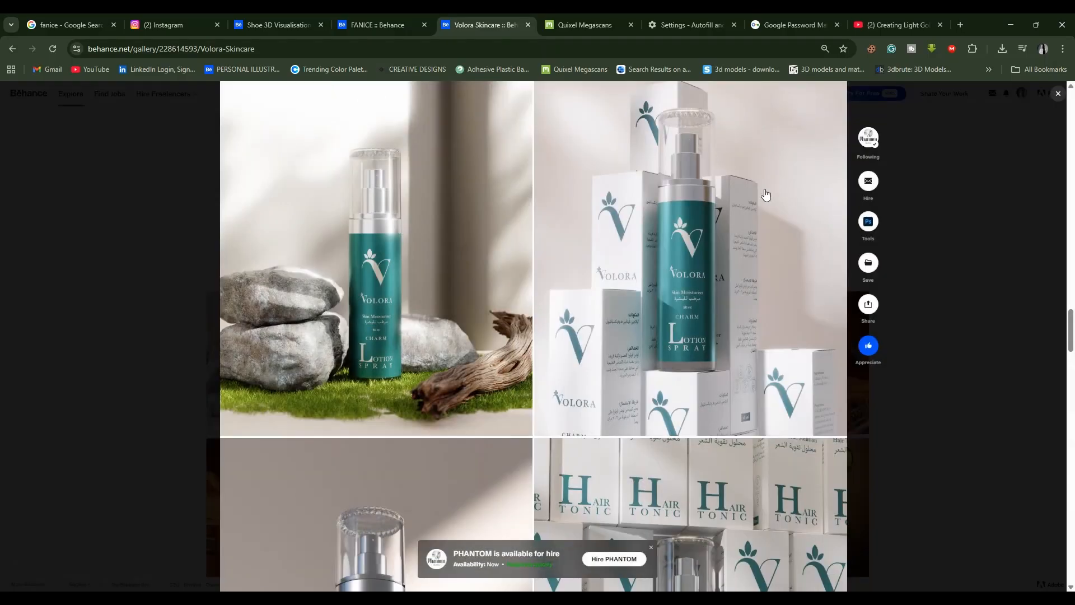
pyautogui.click(378, 25)
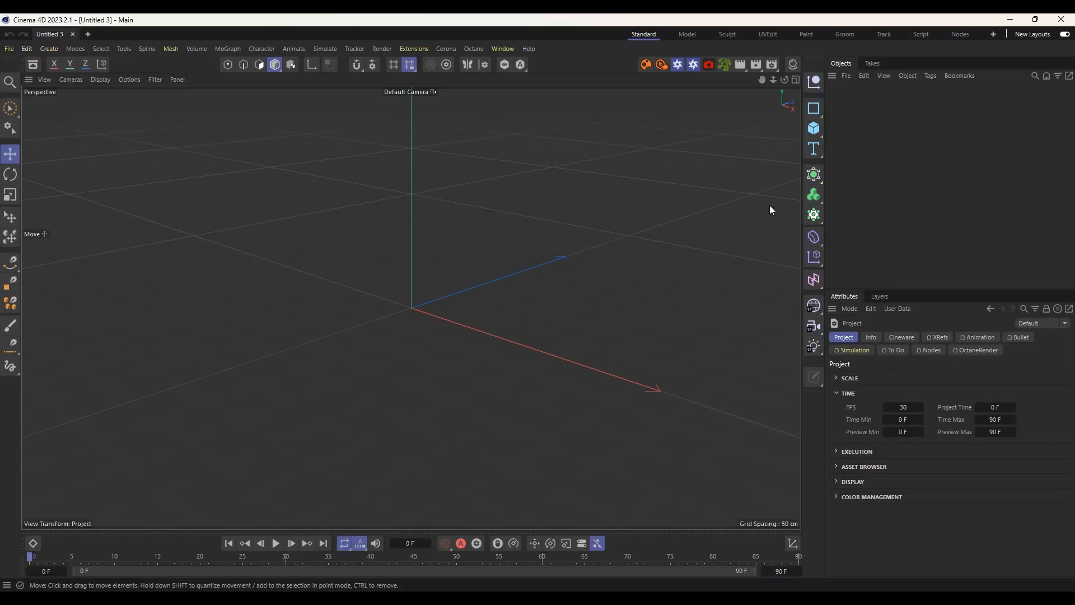
# Load 250_Chocolate.jpg from Downloads as the Front viewport's background image in Cinema 4D and set its transparency to 66%.
pyautogui.click(796, 79)
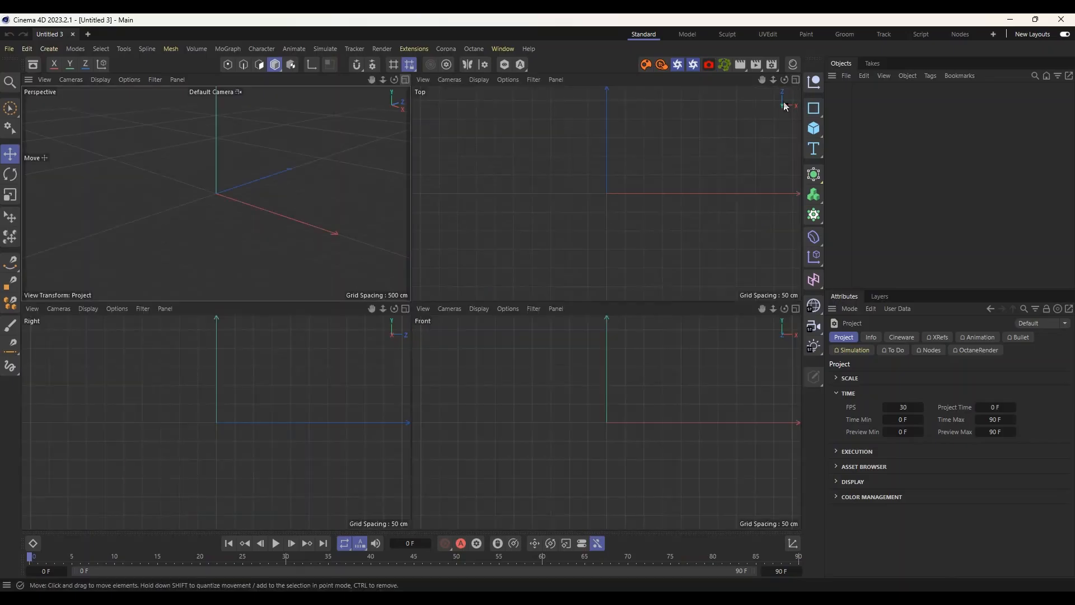
pyautogui.click(796, 309)
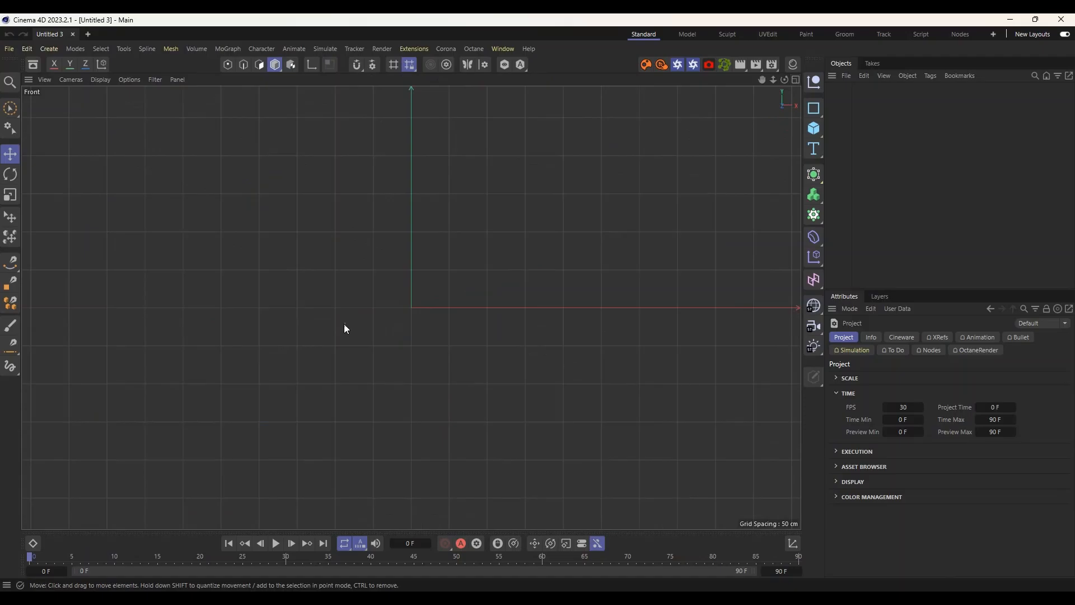
pyautogui.click(48, 79)
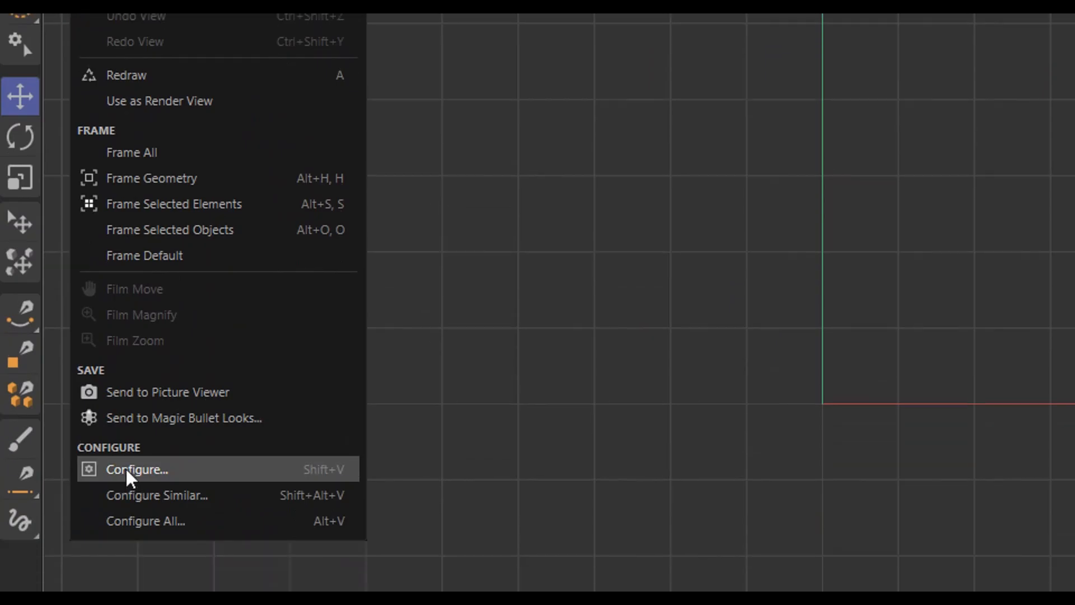
pyautogui.click(126, 449)
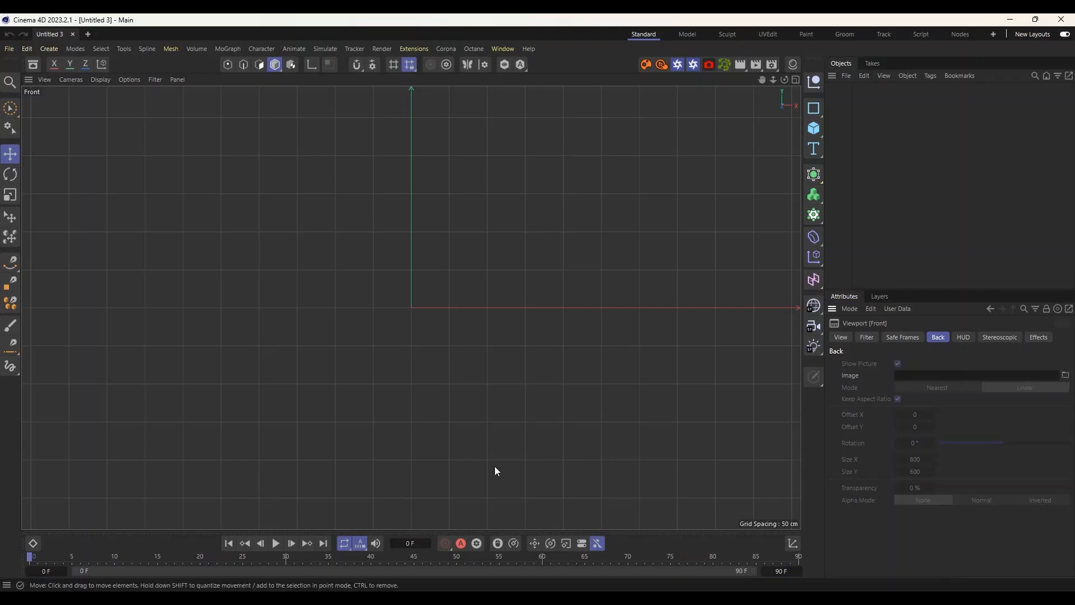
pyautogui.click(359, 599)
pyautogui.click(283, 540)
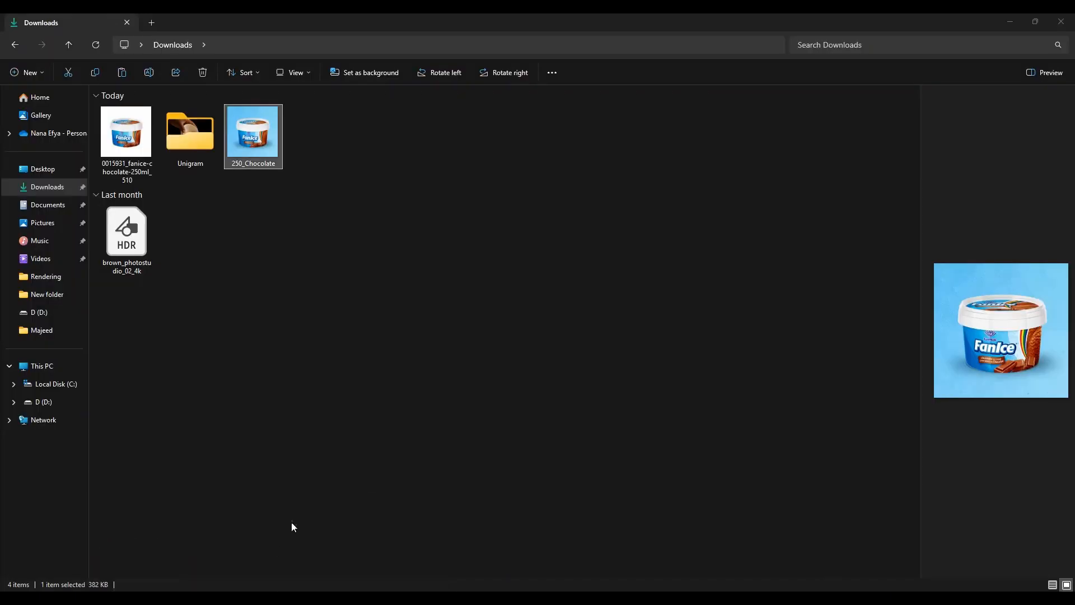
pyautogui.moveTo(259, 152); pyautogui.dragTo(952, 375)
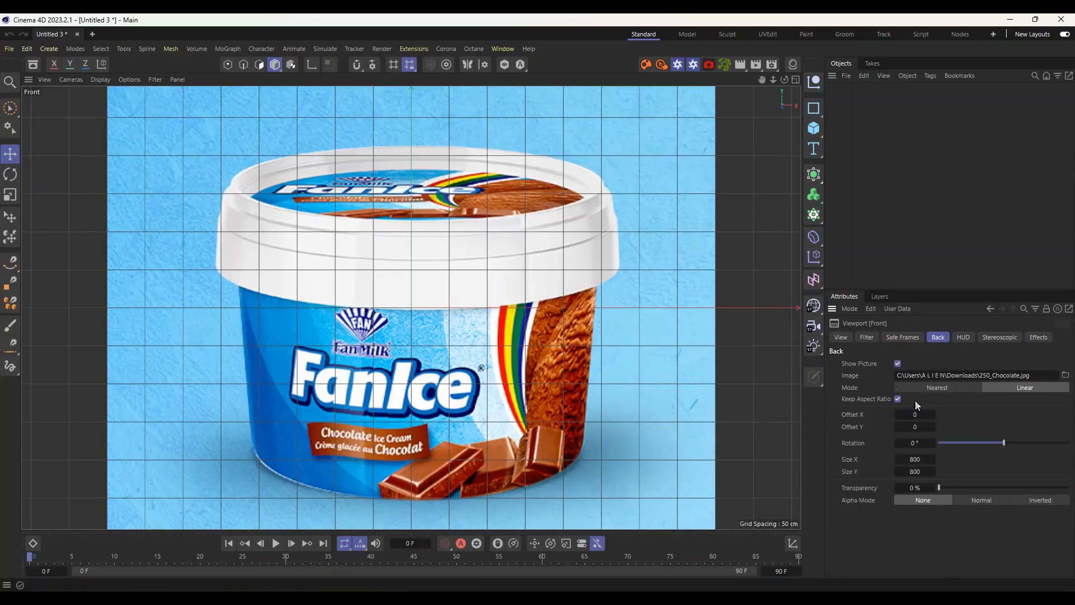
pyautogui.moveTo(940, 487); pyautogui.dragTo(1026, 492)
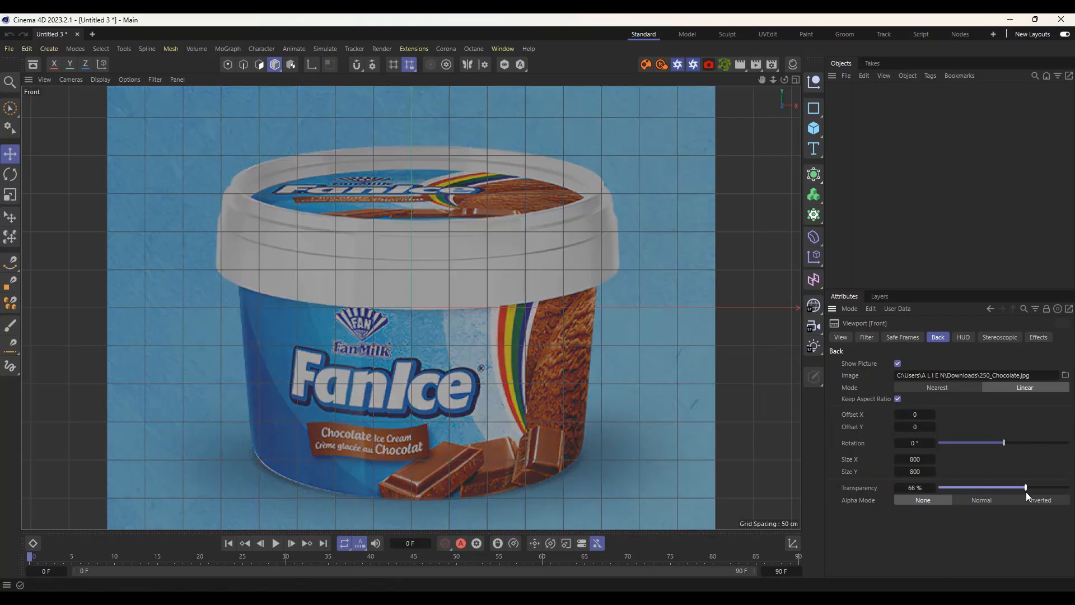
# Add a cylinder, widen it to a radius of about 234 cm, and position it over the cup body in the reference.
pyautogui.scroll(-6, 485, 334)
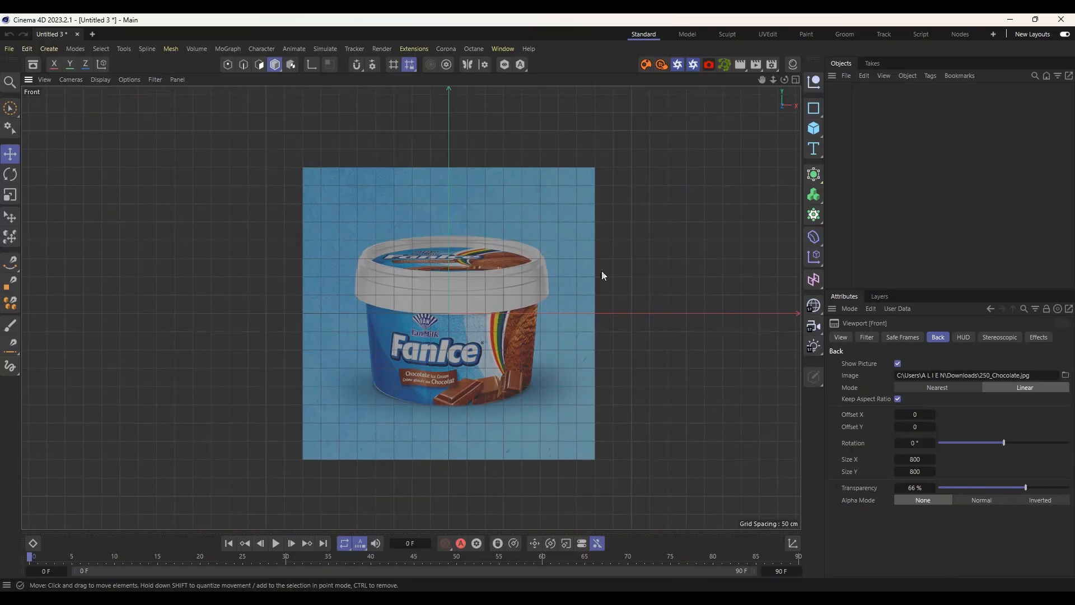
pyautogui.click(813, 125)
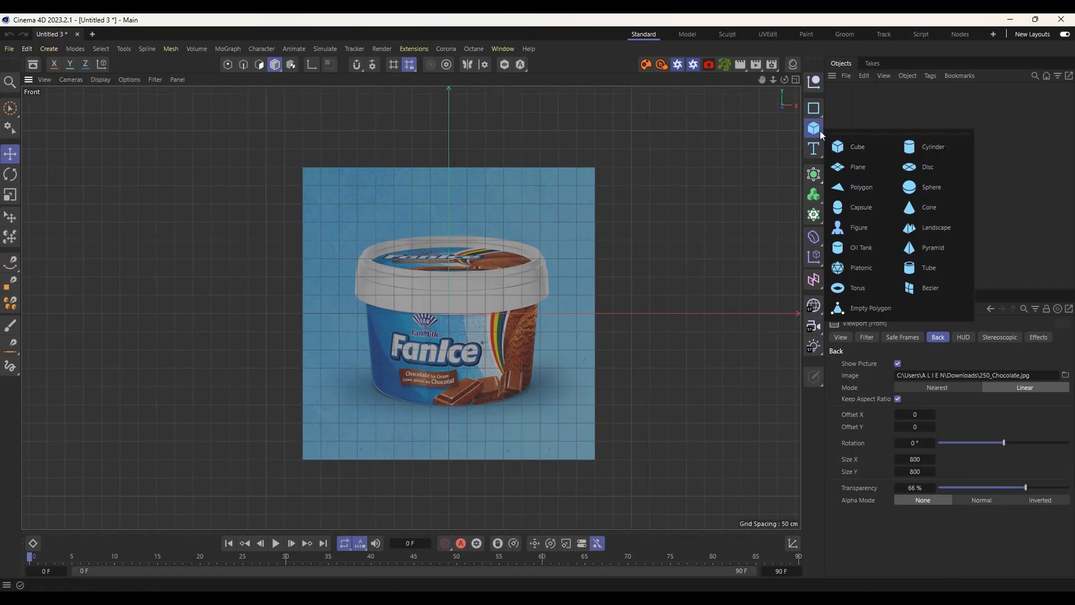
pyautogui.click(922, 148)
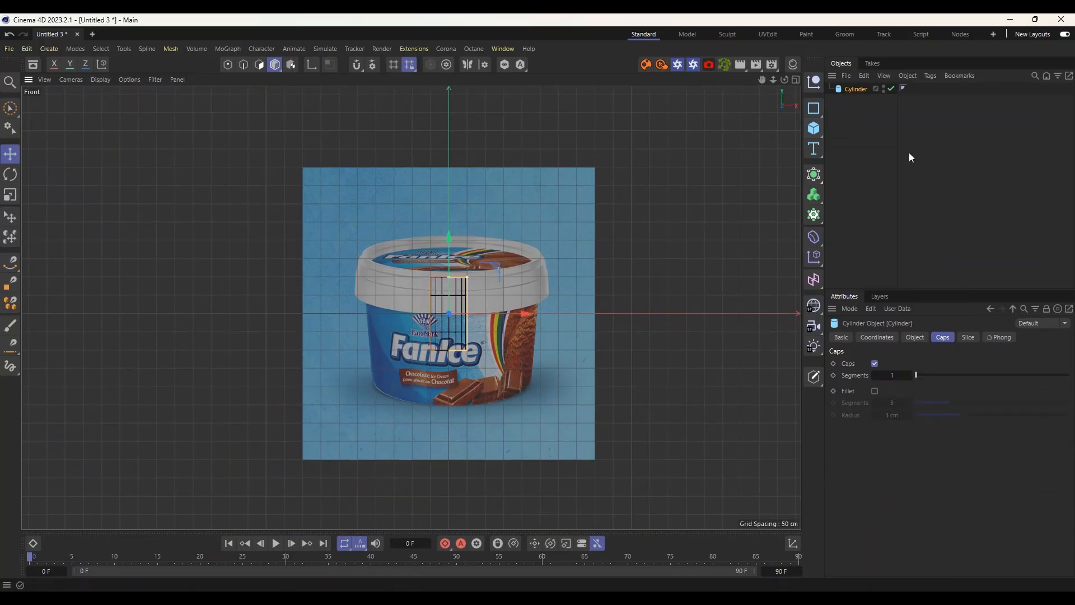
pyautogui.scroll(3, 448, 361)
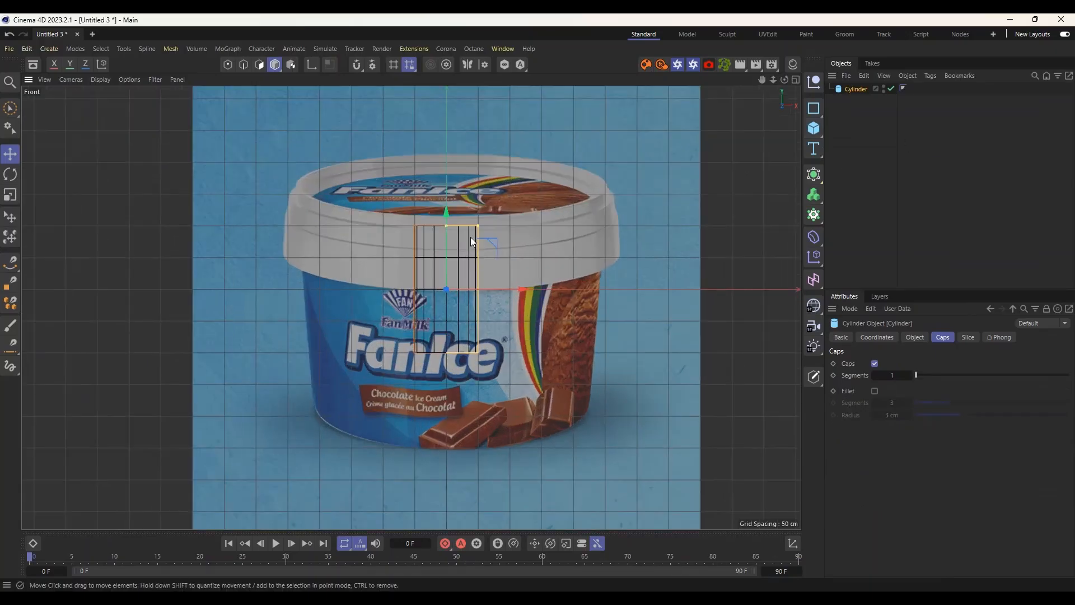
pyautogui.moveTo(476, 226); pyautogui.dragTo(595, 218)
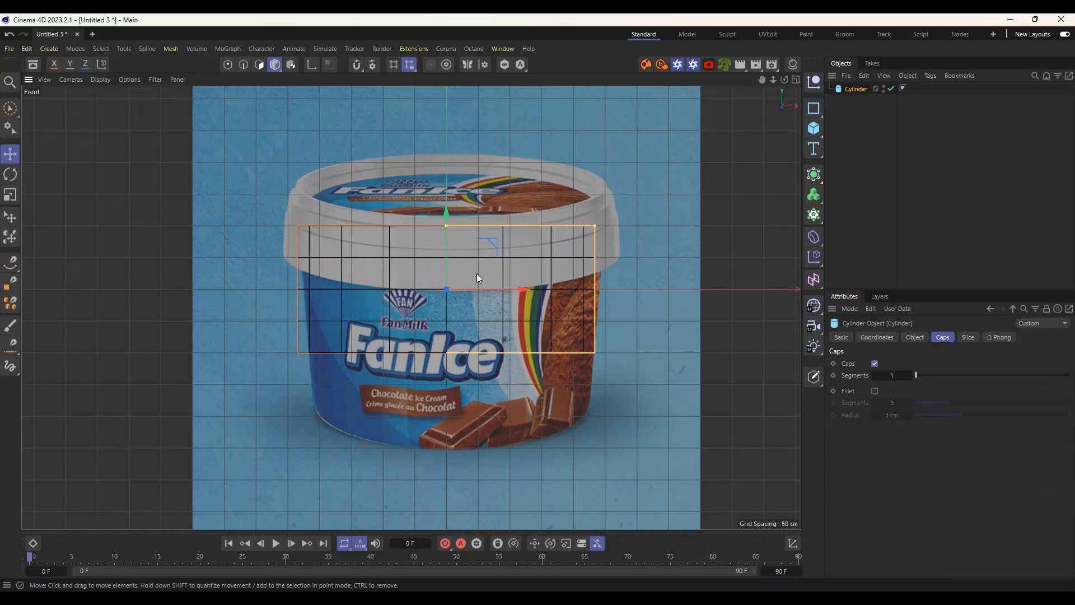
pyautogui.moveTo(513, 288)
pyautogui.mouseDown()
pyautogui.moveTo(529, 288)
pyautogui.moveTo(520, 288)
pyautogui.mouseUp()
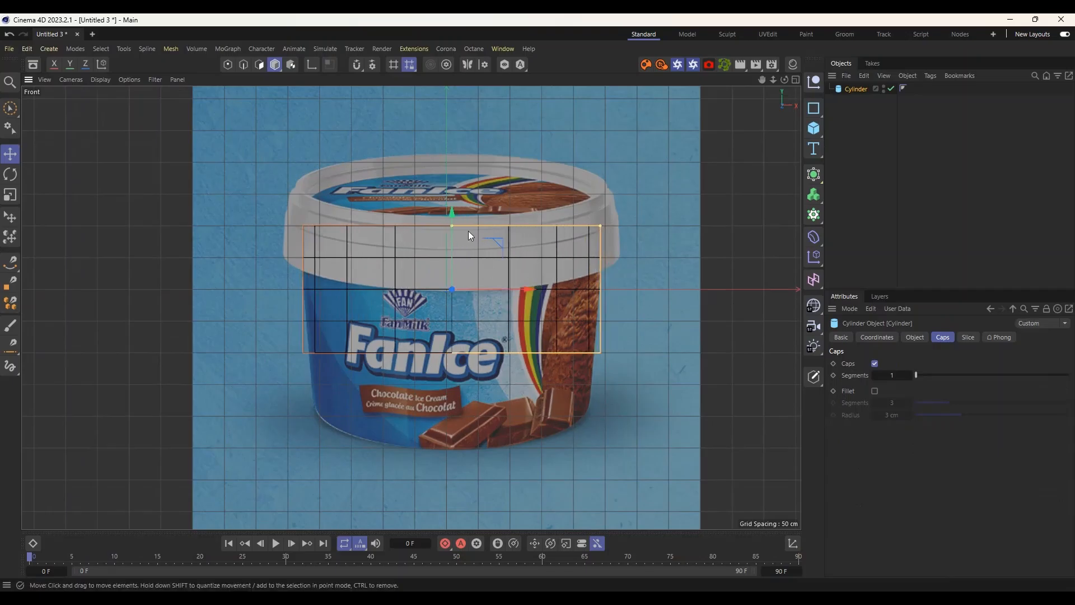
pyautogui.moveTo(454, 214); pyautogui.dragTo(471, 273)
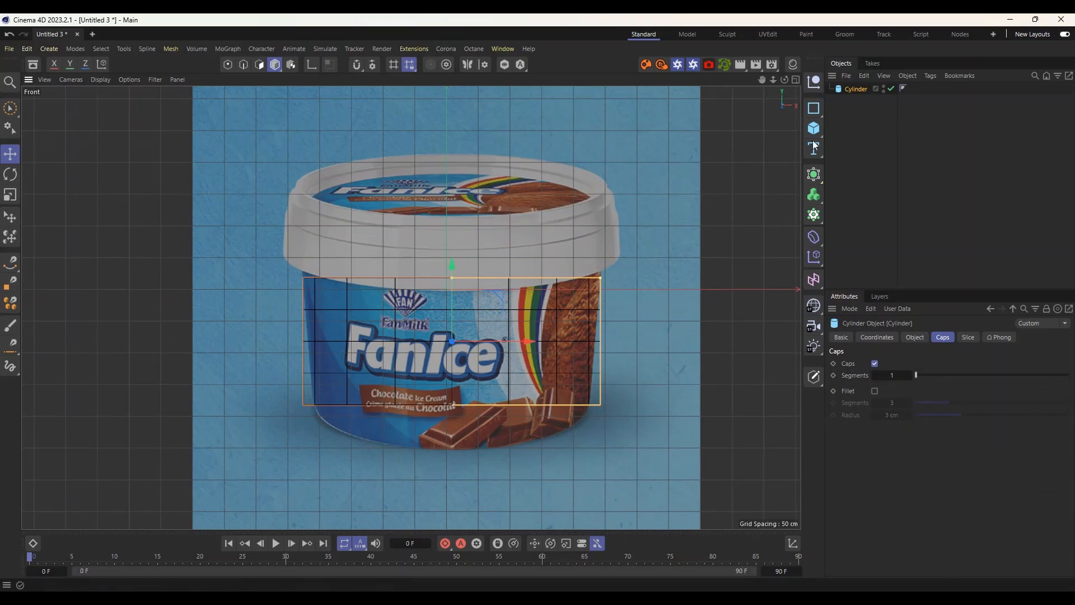
# Reduce the cylinder's height segments to 1 and turn off its caps.
pyautogui.click(914, 337)
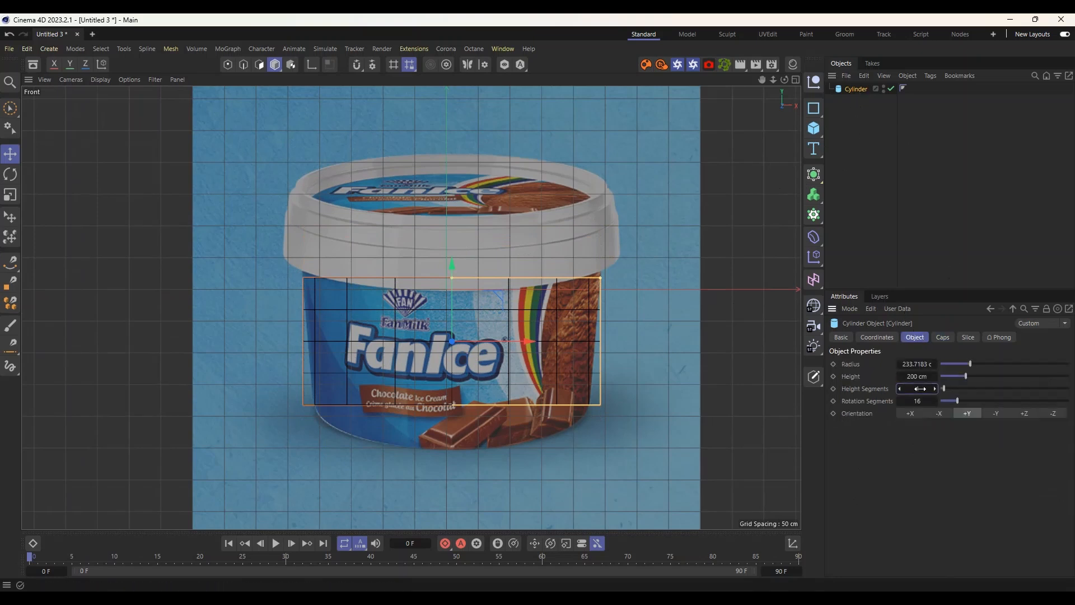
pyautogui.moveTo(920, 388); pyautogui.dragTo(902, 389)
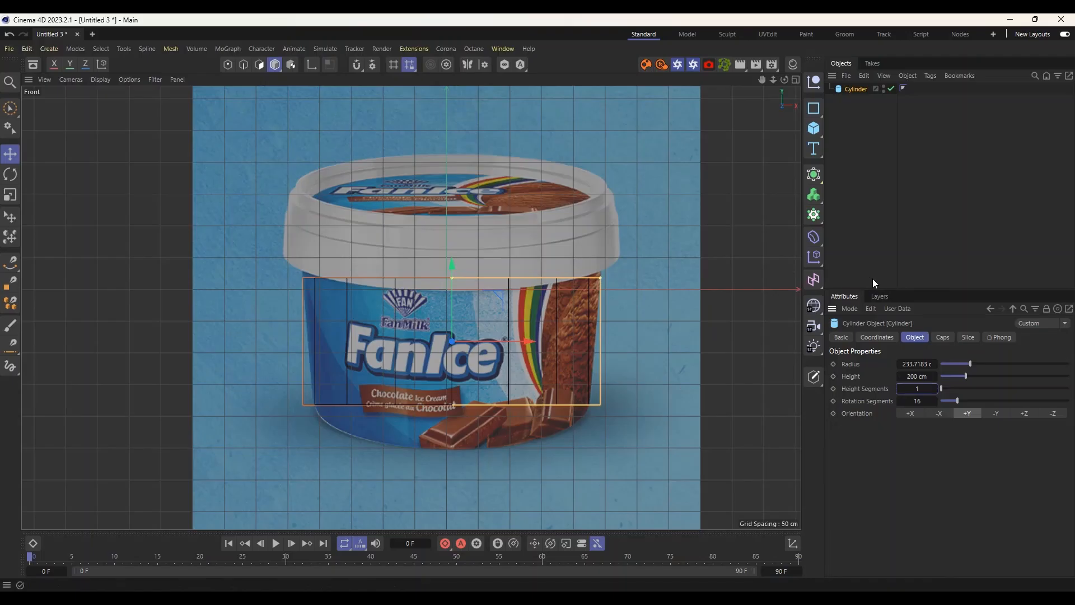
pyautogui.click(948, 339)
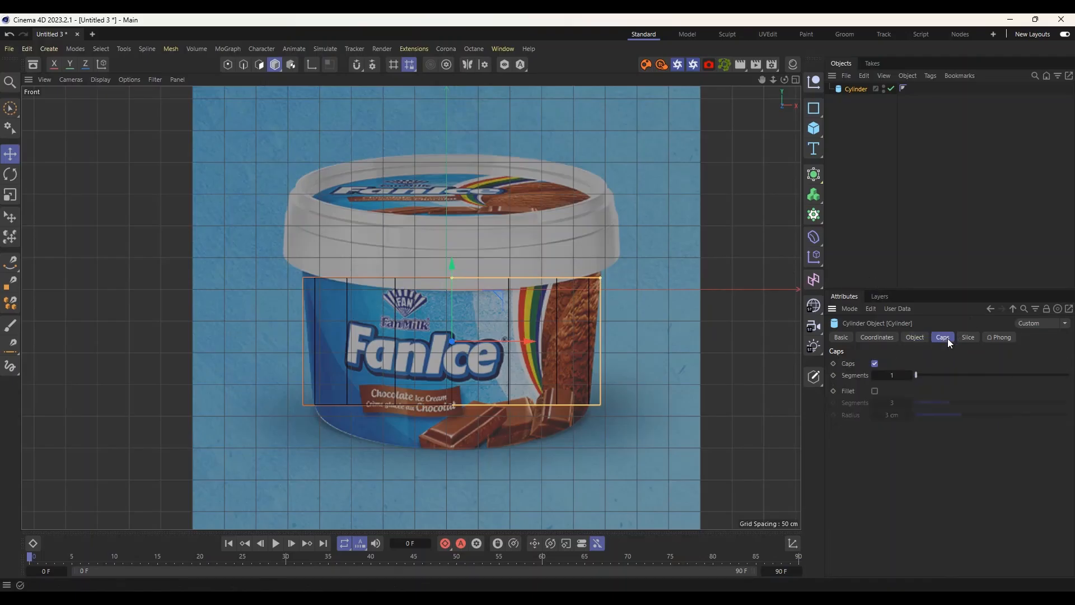
pyautogui.click(874, 364)
# Hide the grid in the perspective view and check the cylinder with and without caps, leaving it uncapped.
pyautogui.click(795, 83)
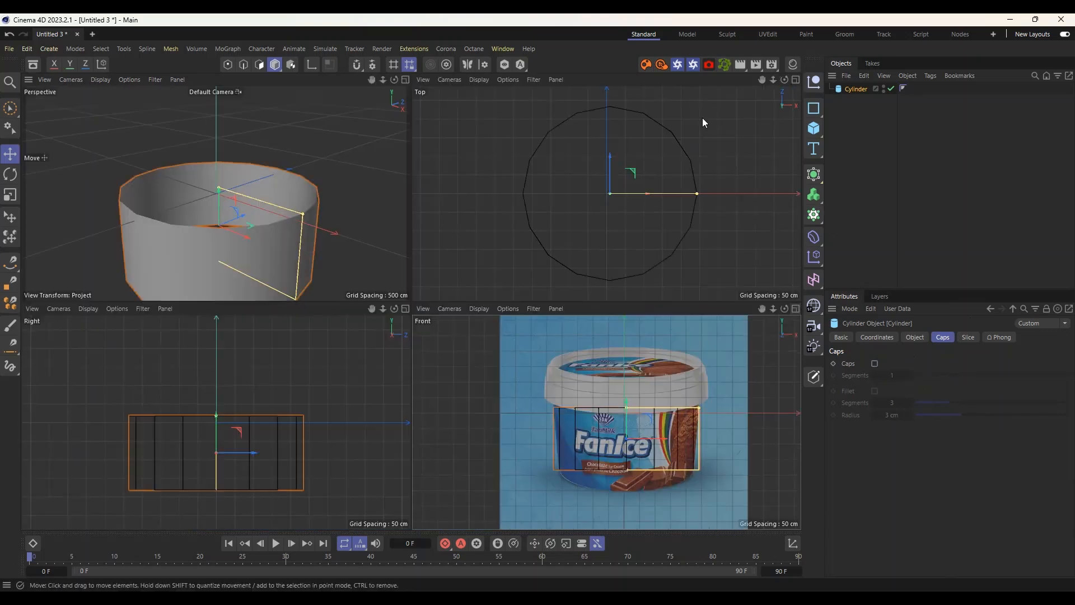
pyautogui.click(402, 78)
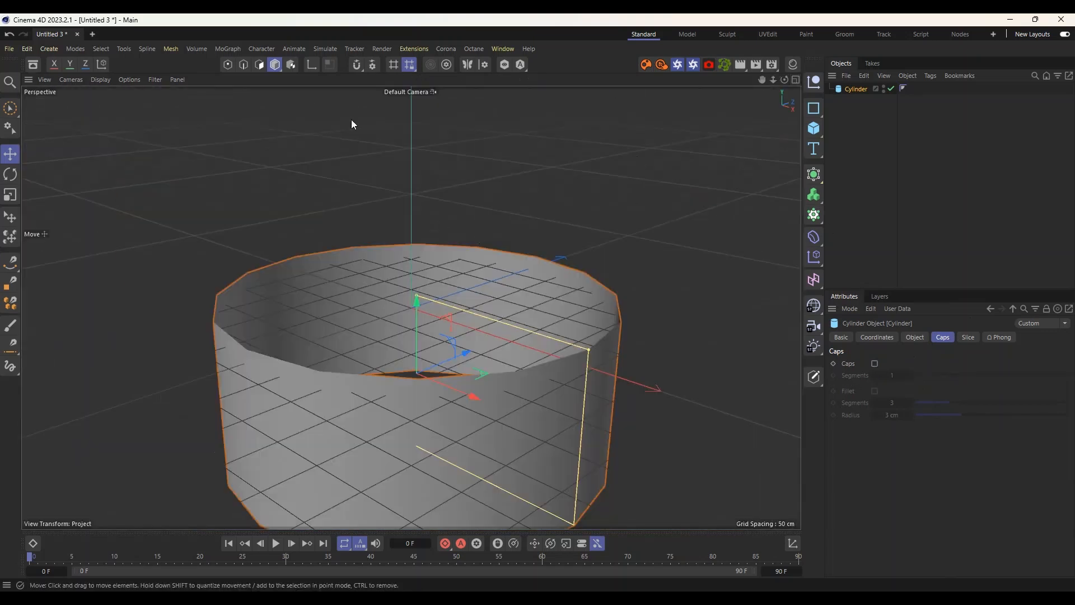
pyautogui.click(150, 79)
pyautogui.click(178, 155)
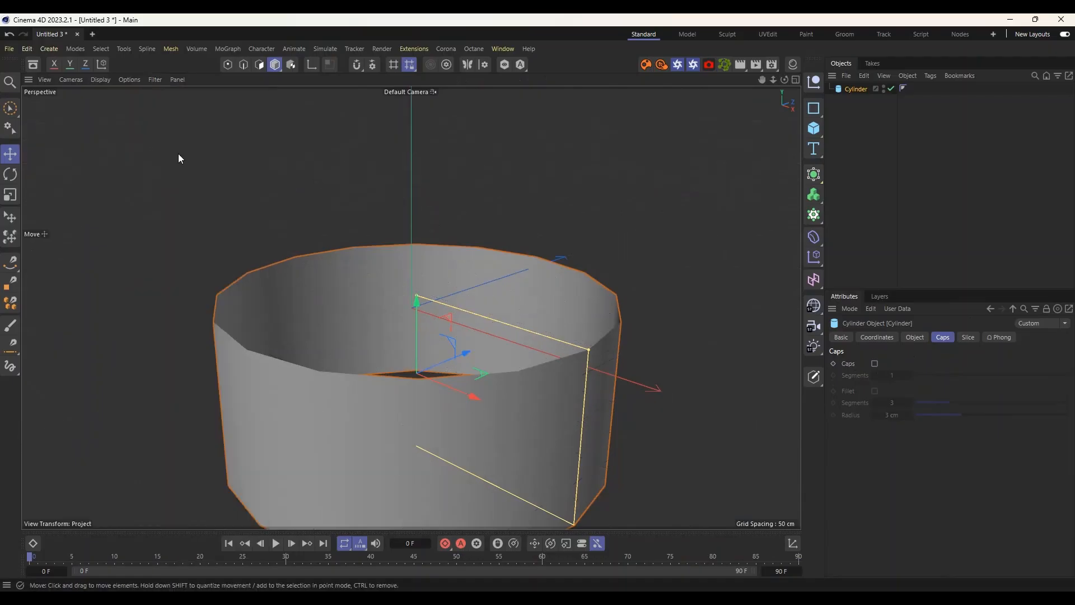
pyautogui.moveTo(784, 79); pyautogui.dragTo(783, 115)
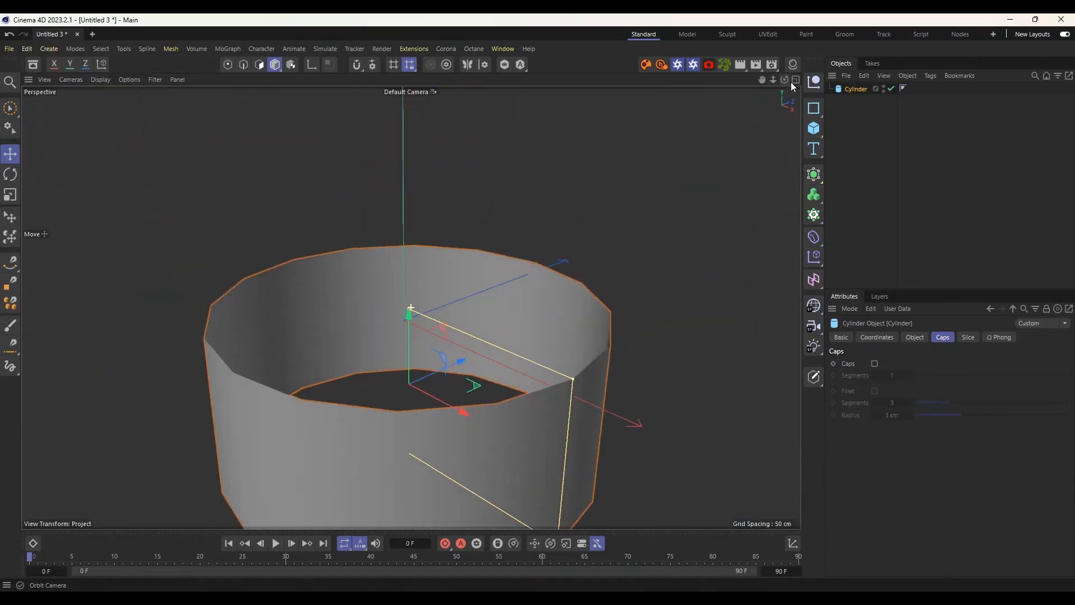
pyautogui.click(874, 364)
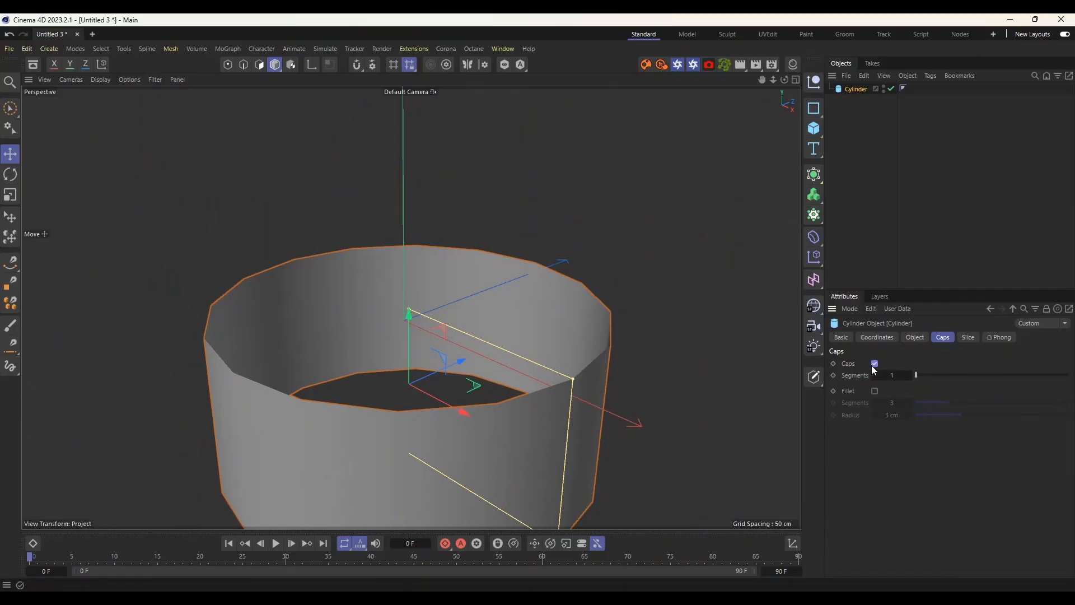
pyautogui.click(875, 364)
pyautogui.click(796, 80)
pyautogui.click(795, 308)
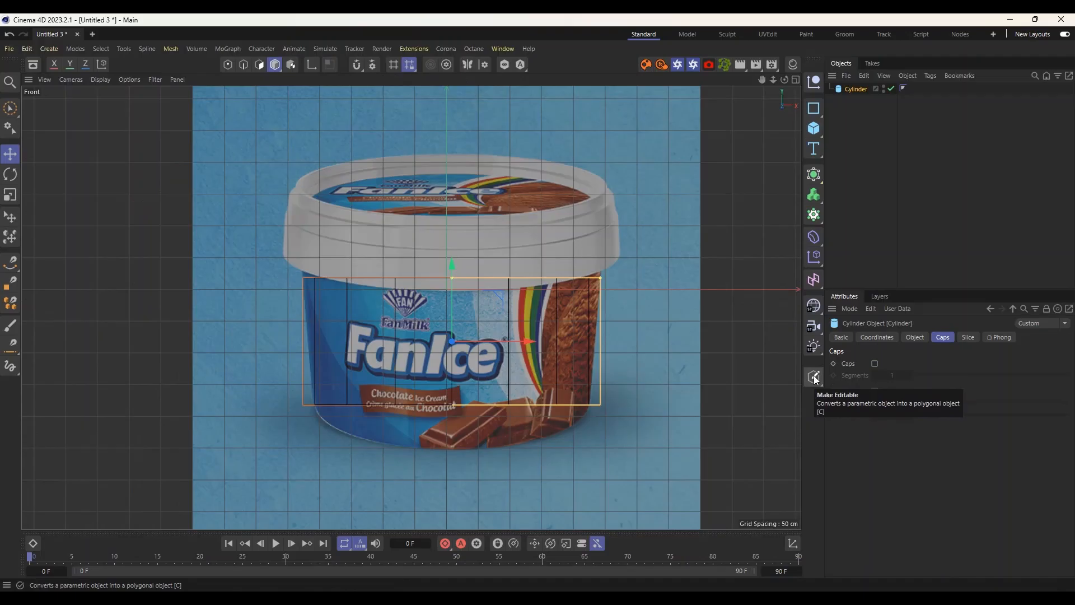
# Make the cylinder editable, and lower and narrow its bottom edge loop to match the base of the reference cup.
pyautogui.click(814, 378)
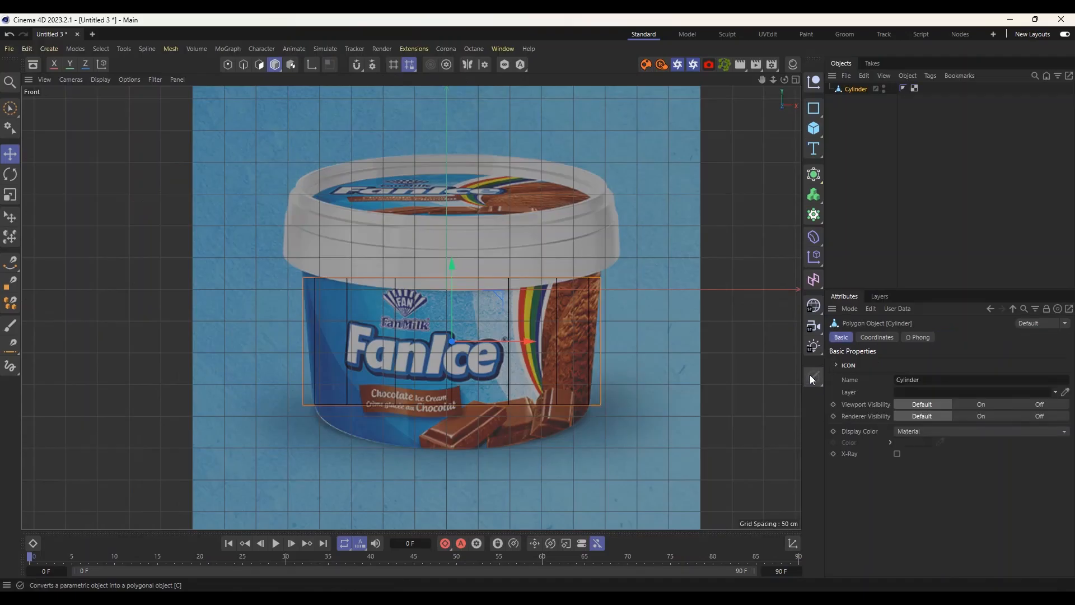
pyautogui.click(245, 66)
pyautogui.click(13, 108)
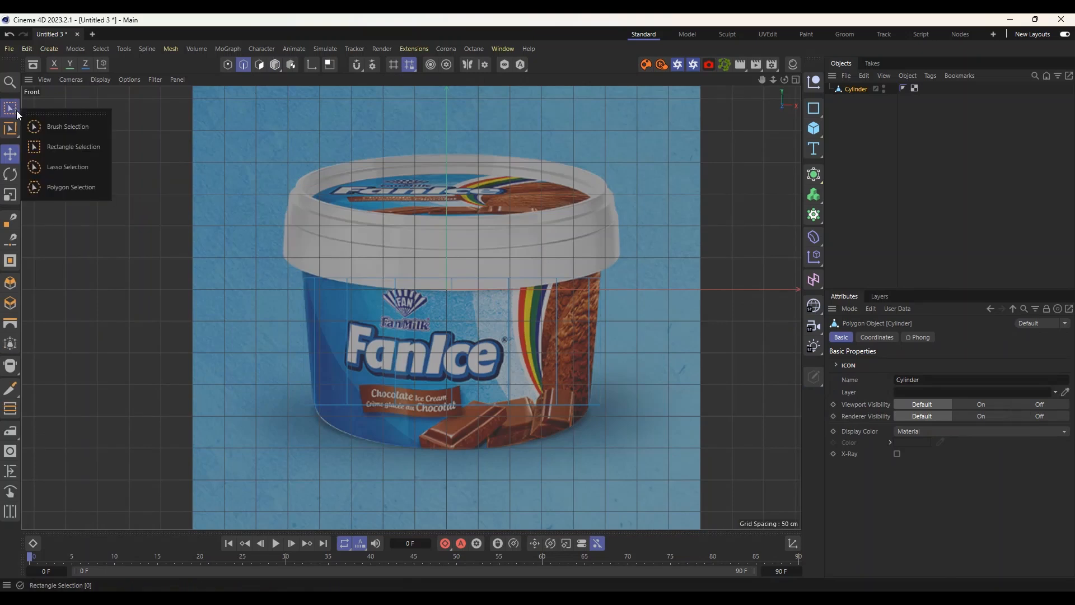
pyautogui.click(62, 147)
pyautogui.moveTo(268, 254); pyautogui.dragTo(650, 298)
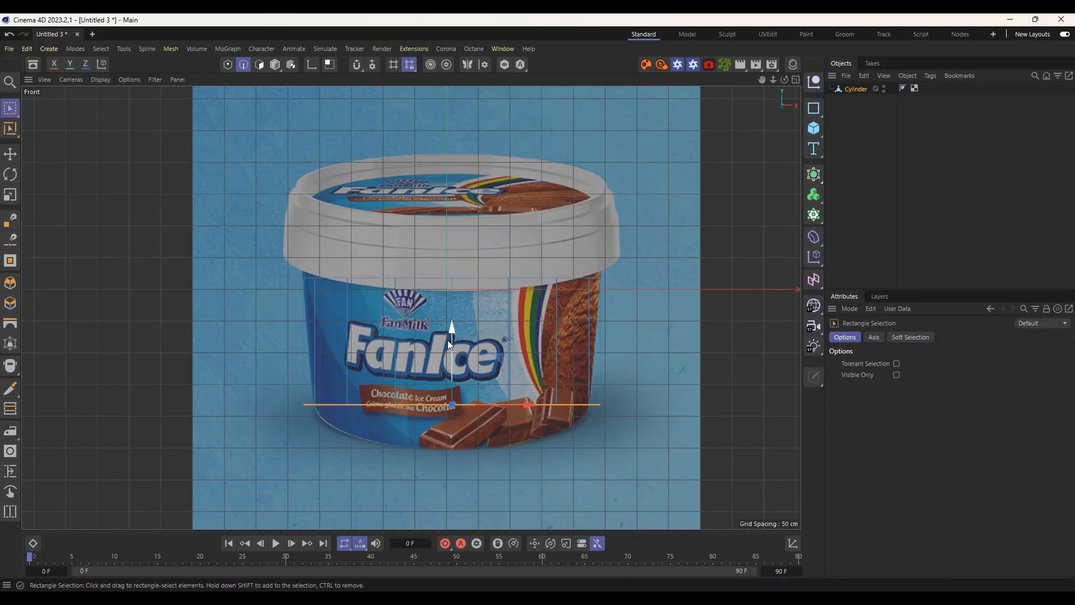
pyautogui.moveTo(450, 343); pyautogui.dragTo(451, 369)
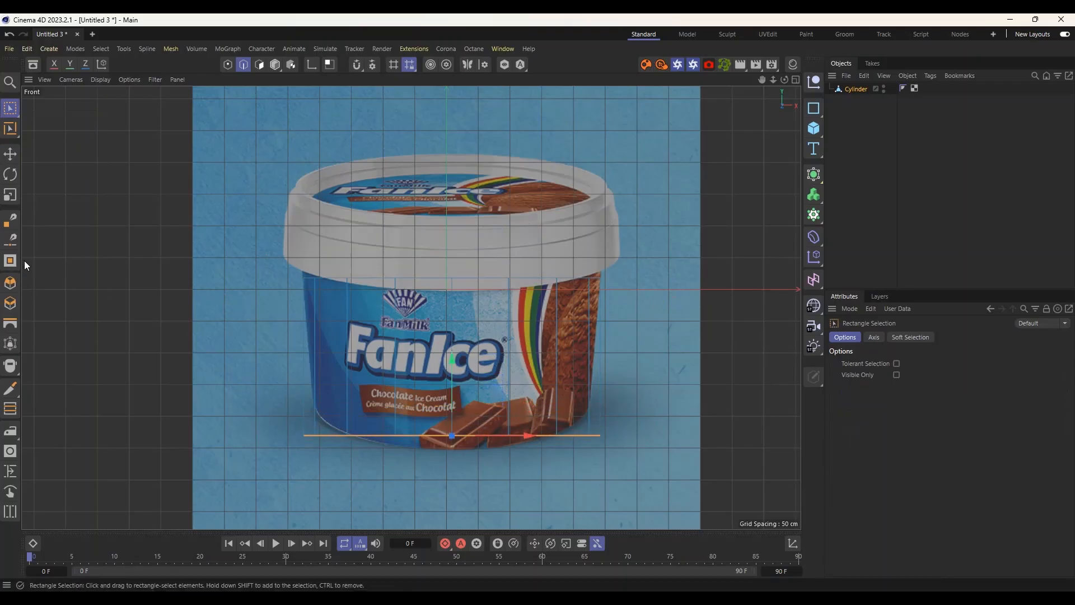
pyautogui.click(9, 196)
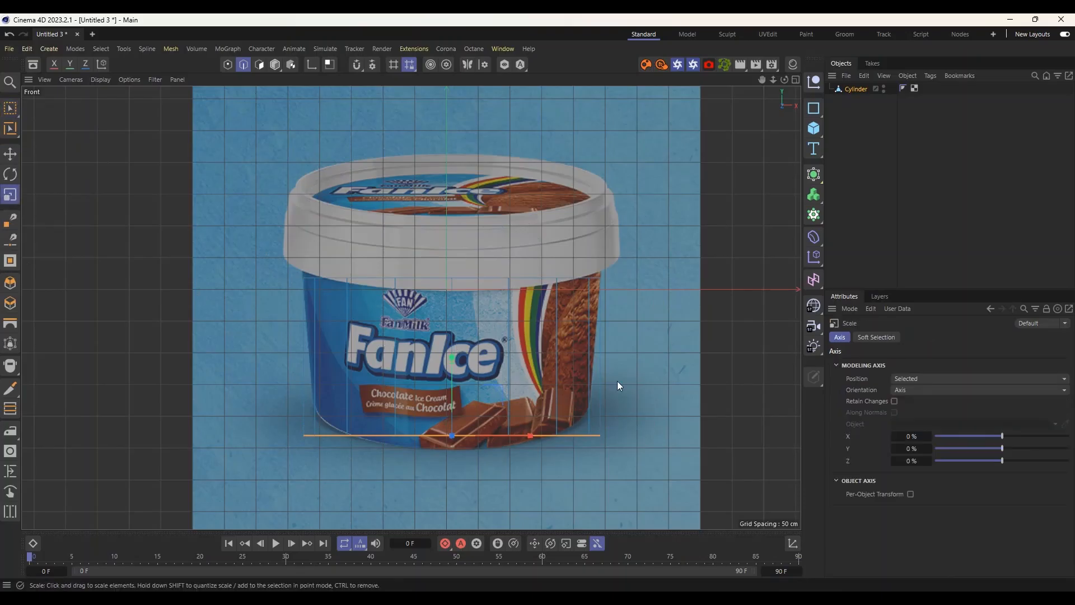
pyautogui.moveTo(623, 378); pyautogui.dragTo(609, 395)
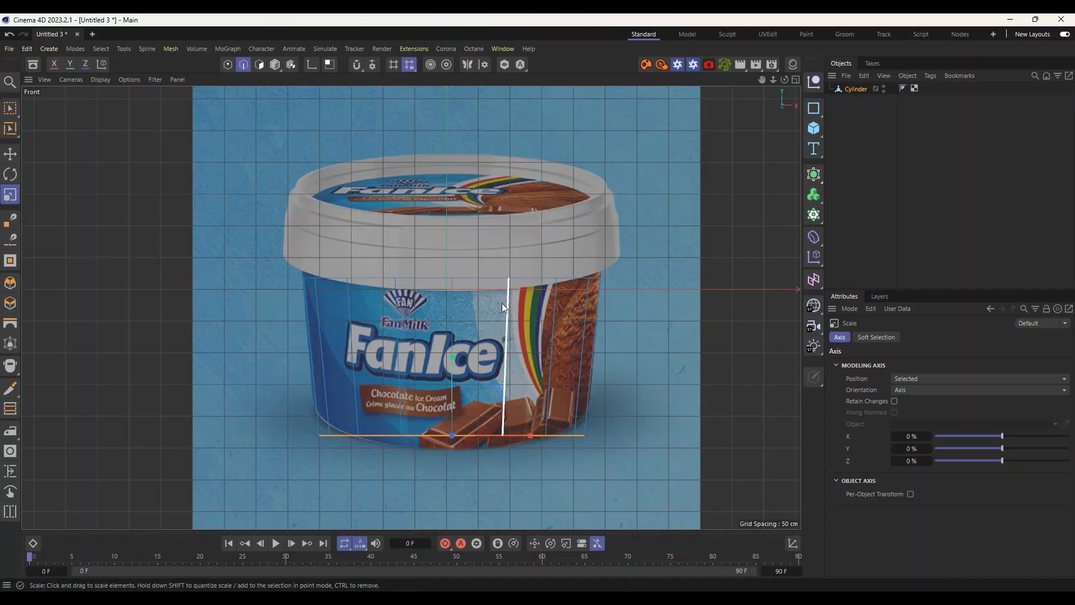
# Raise the cylinder's top edge loop under the lid and scale it slightly outward to follow the cup's taper.
pyautogui.doubleClick(395, 276)
pyautogui.doubleClick(405, 274)
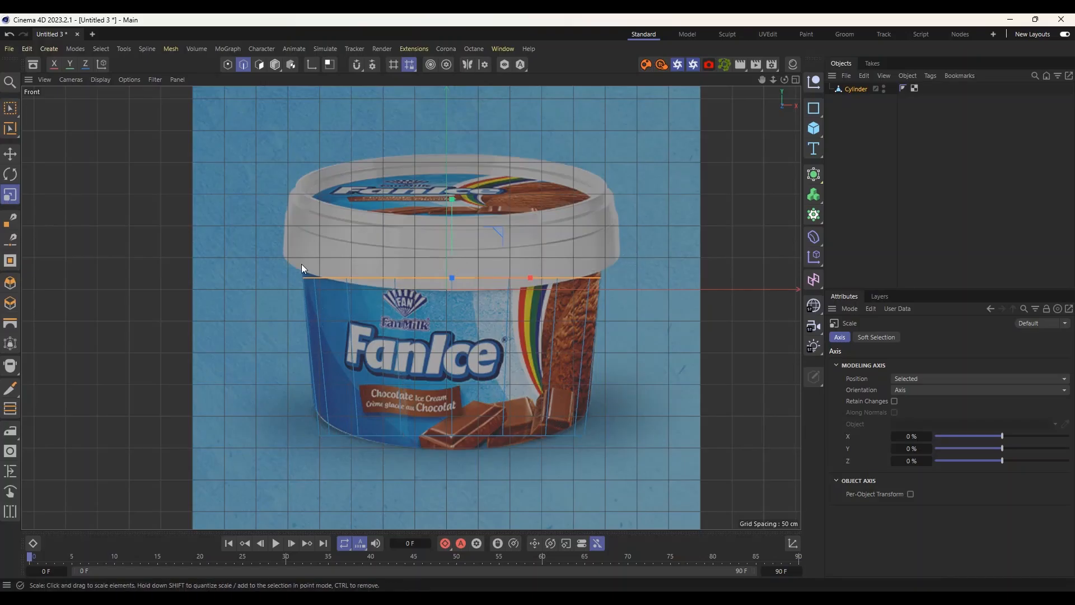
pyautogui.click(11, 155)
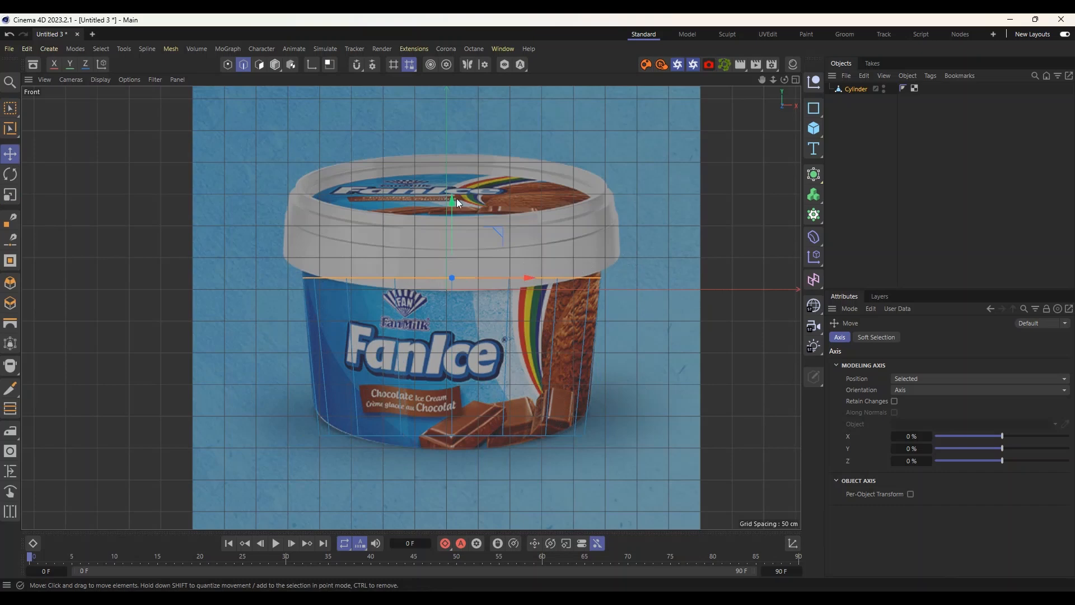
pyautogui.moveTo(452, 203); pyautogui.dragTo(445, 179)
pyautogui.press('t')
pyautogui.moveTo(261, 270)
pyautogui.mouseDown()
pyautogui.moveTo(286, 271)
pyautogui.moveTo(264, 272)
pyautogui.mouseUp()
# Raise the cylinder's bottom edge loop slightly and scale it outward to match the sides of the reference cup.
pyautogui.doubleClick(351, 435)
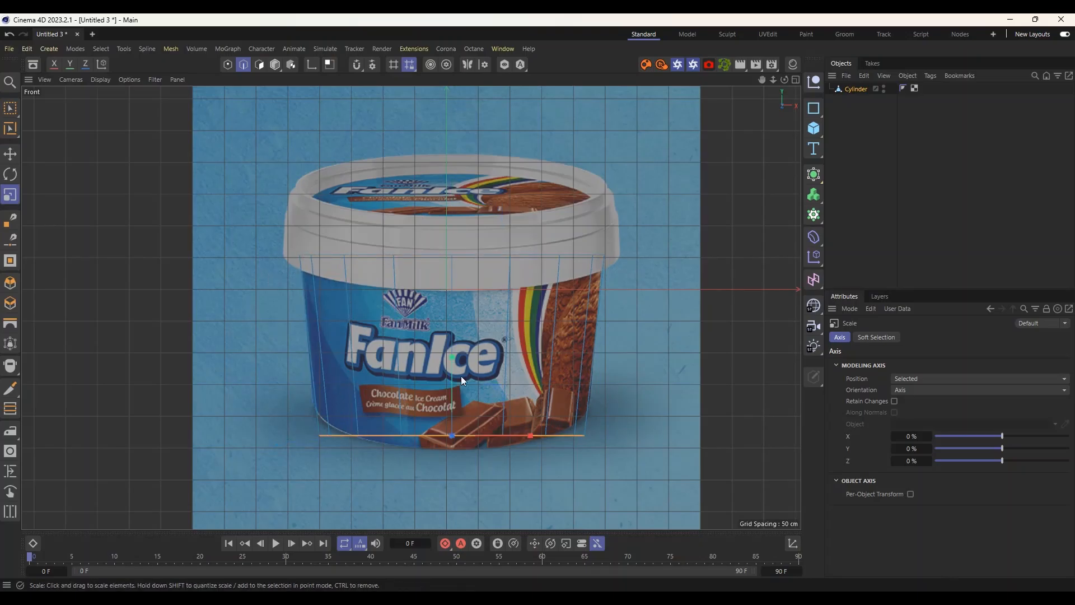
pyautogui.click(11, 154)
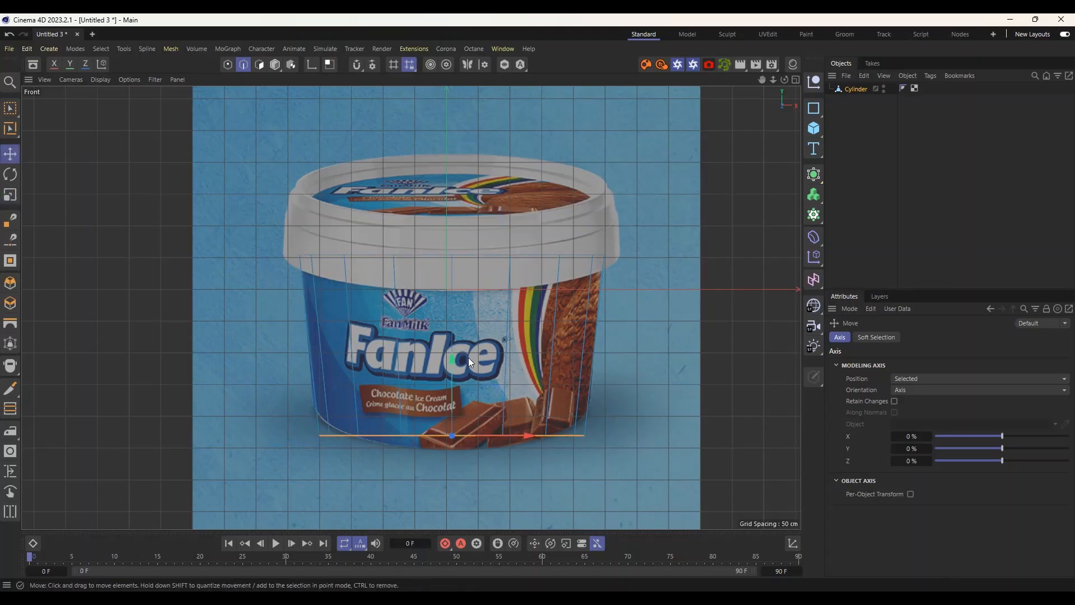
pyautogui.moveTo(452, 357)
pyautogui.mouseDown()
pyautogui.moveTo(456, 342)
pyautogui.moveTo(456, 352)
pyautogui.moveTo(479, 348)
pyautogui.moveTo(448, 348)
pyautogui.mouseUp()
pyautogui.press('d')
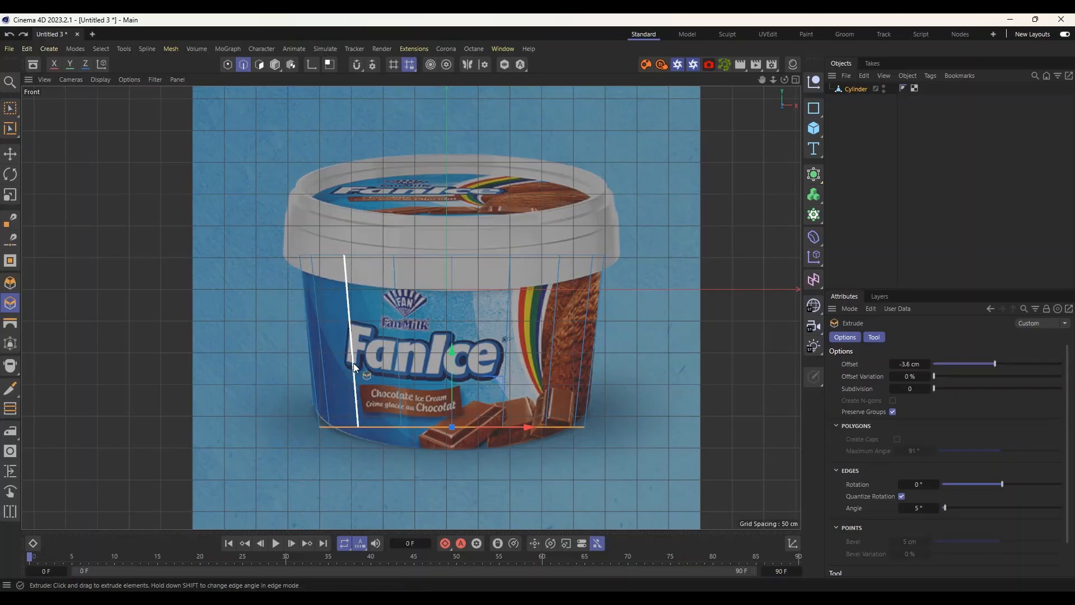
pyautogui.press('0')
pyautogui.moveTo(335, 435); pyautogui.dragTo(335, 434)
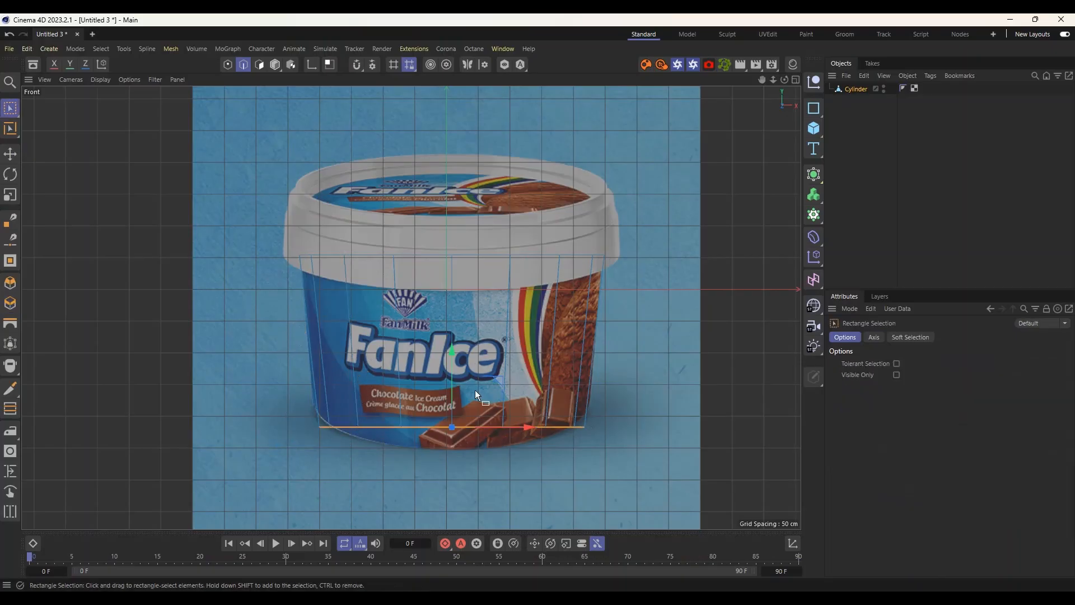
pyautogui.moveTo(452, 364); pyautogui.dragTo(438, 354)
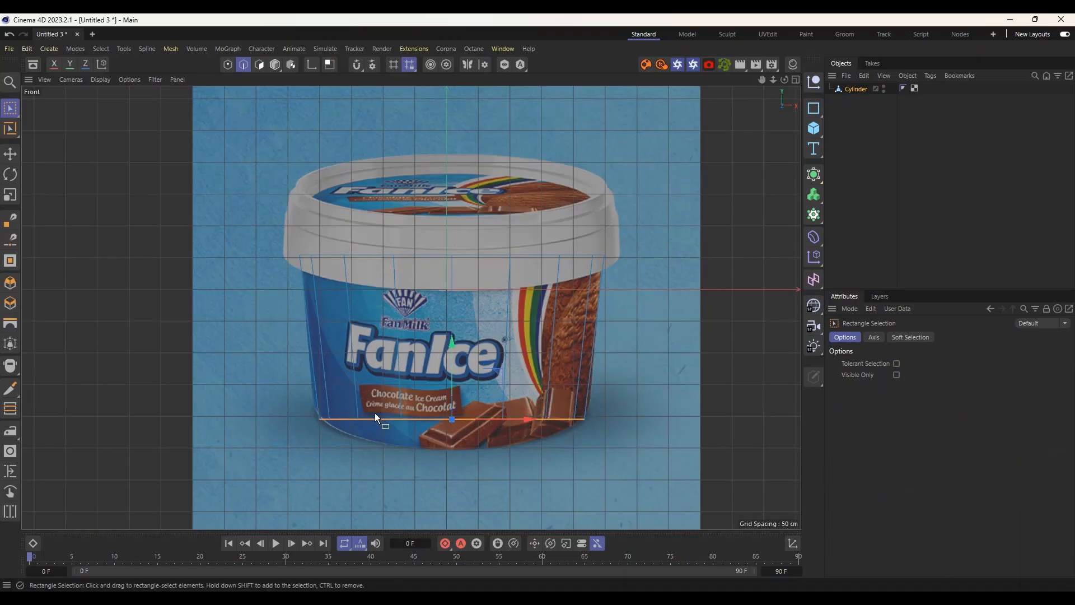
pyautogui.press('t')
pyautogui.moveTo(287, 426)
pyautogui.mouseDown()
pyautogui.moveTo(317, 422)
pyautogui.moveTo(301, 425)
pyautogui.mouseUp()
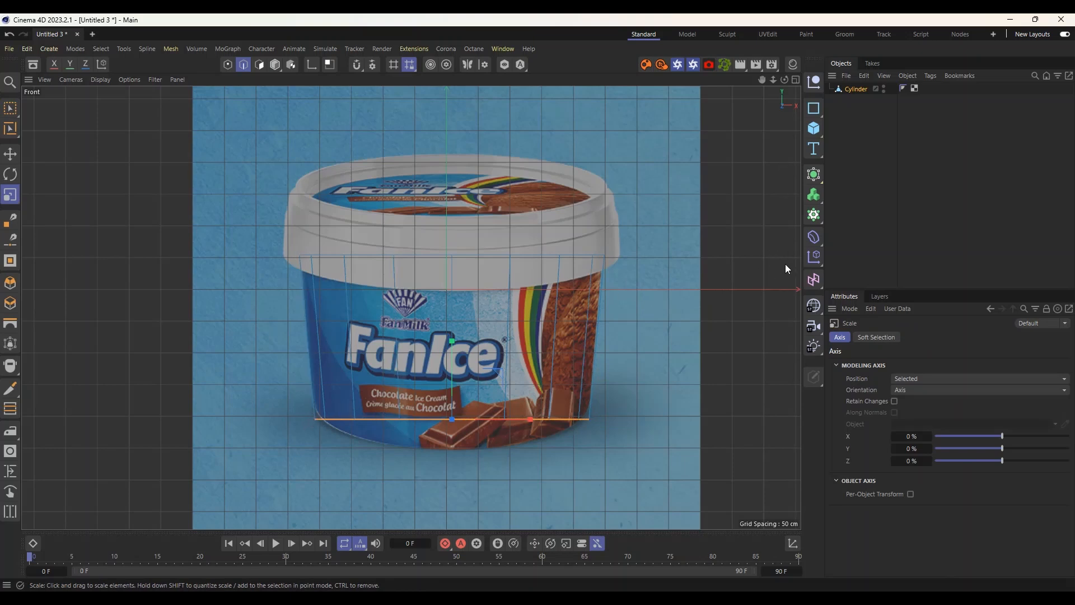
# Try closing the cup's open bottom with Close Polygon Hole, using the Basic N-gon type.
pyautogui.click(795, 80)
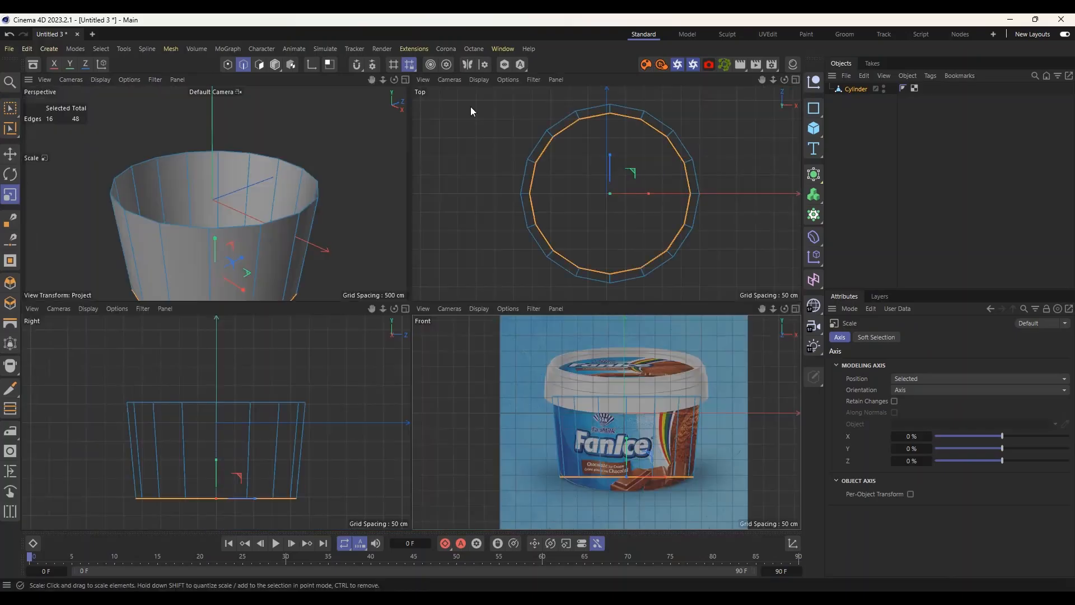
pyautogui.click(406, 80)
pyautogui.scroll(-5, 469, 168)
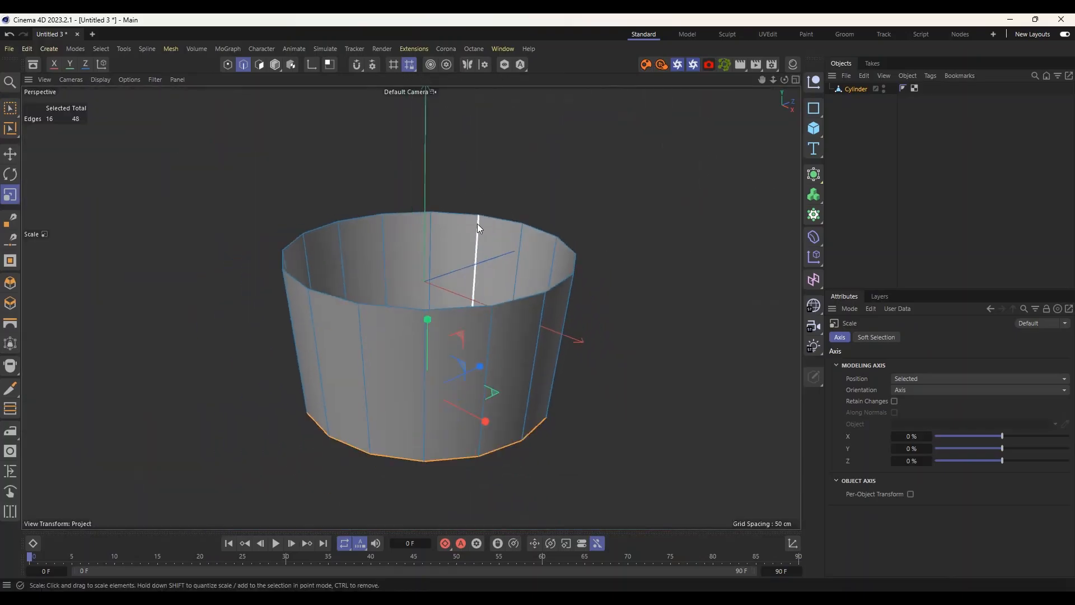
pyautogui.keyDown('alt'); pyautogui.moveTo(525, 277); pyautogui.dragTo(485, 217); pyautogui.keyUp('alt')
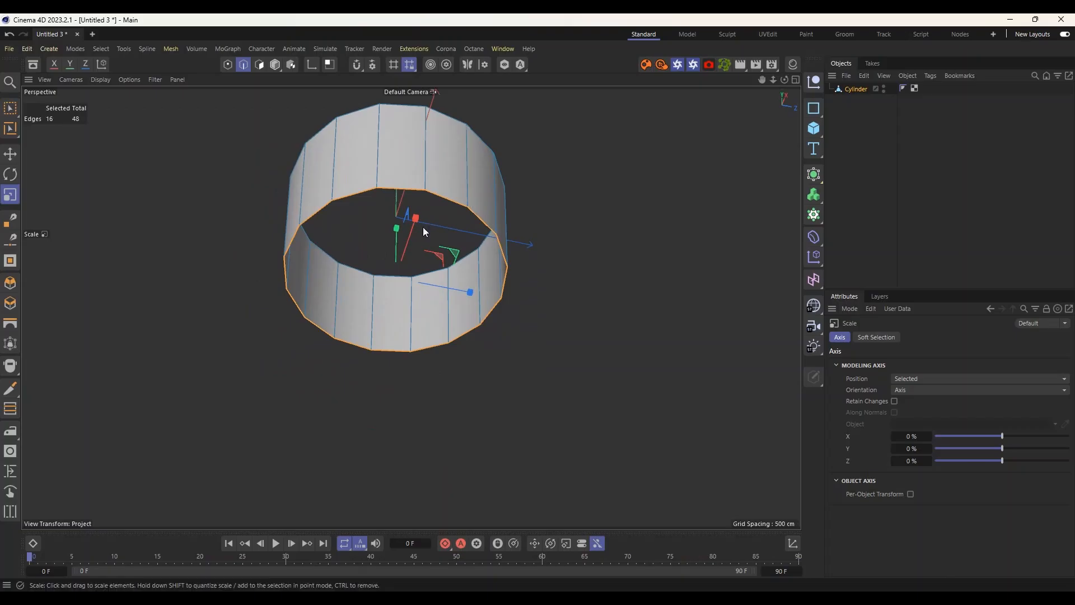
pyautogui.keyDown('alt'); pyautogui.moveTo(395, 329); pyautogui.dragTo(491, 211); pyautogui.keyUp('alt')
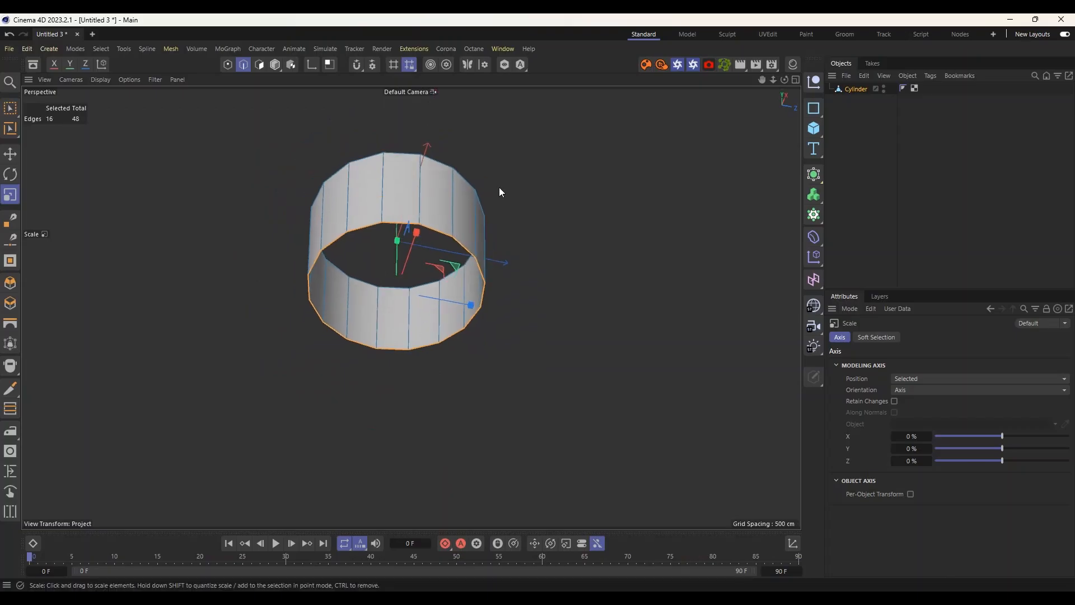
pyautogui.rightClick(525, 179)
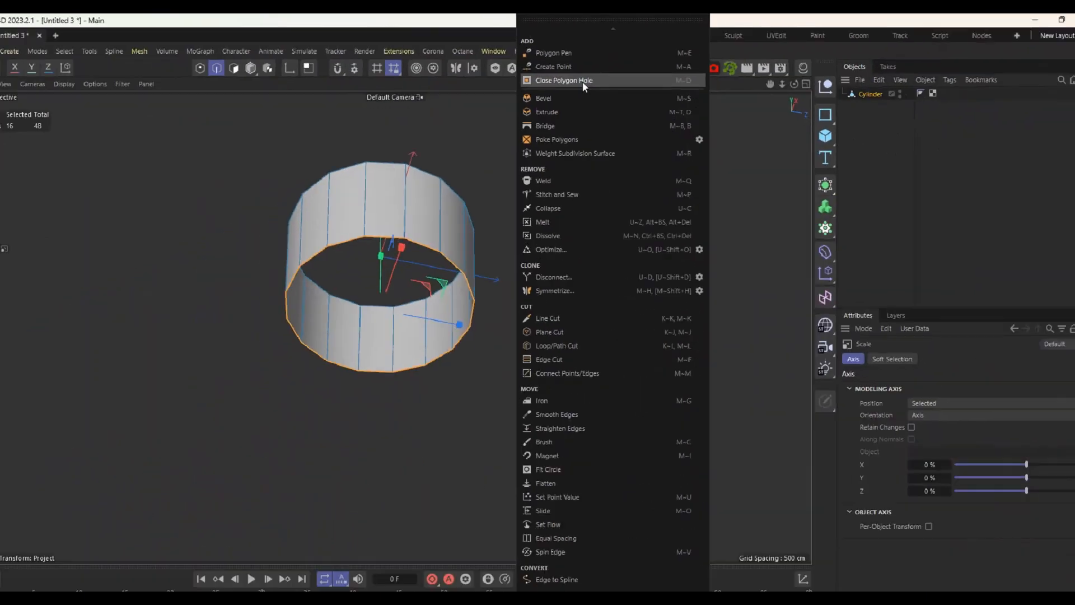
pyautogui.click(526, 140)
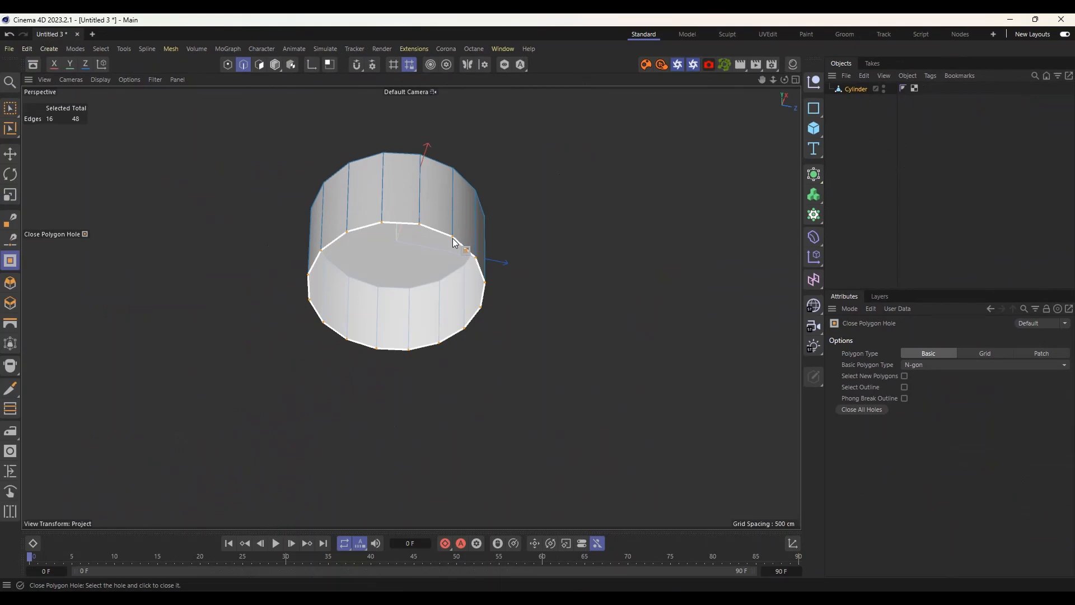
pyautogui.scroll(2, 448, 234)
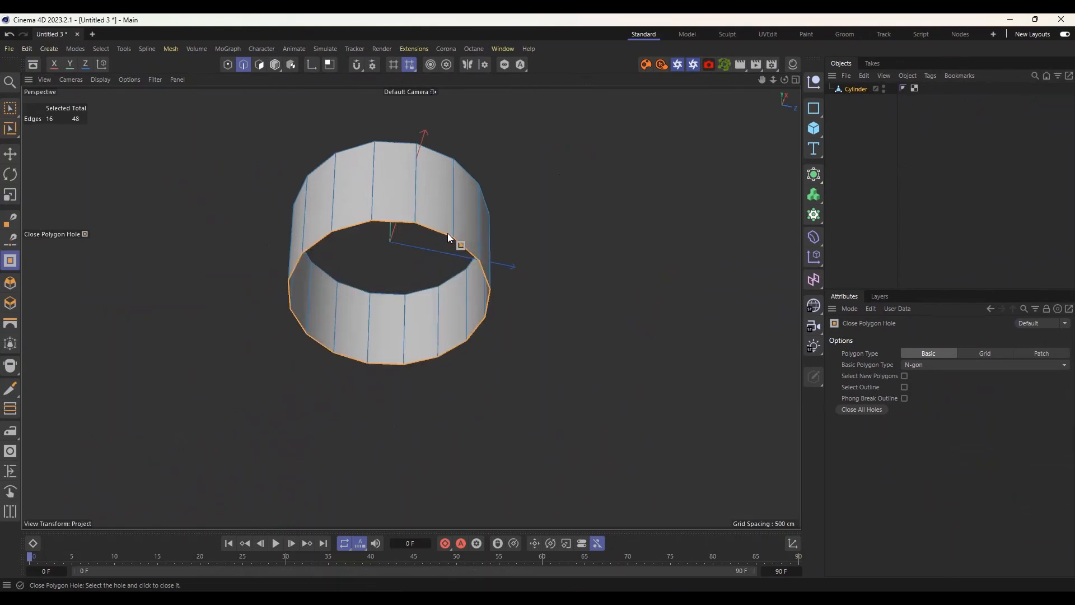
pyautogui.scroll(2, 445, 235)
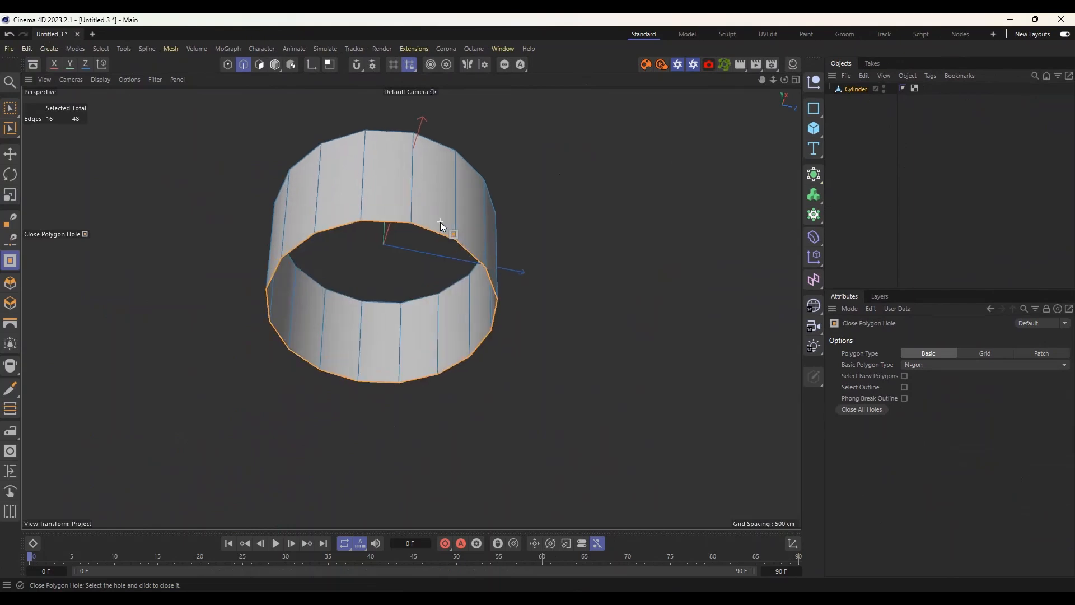
pyautogui.click(462, 243)
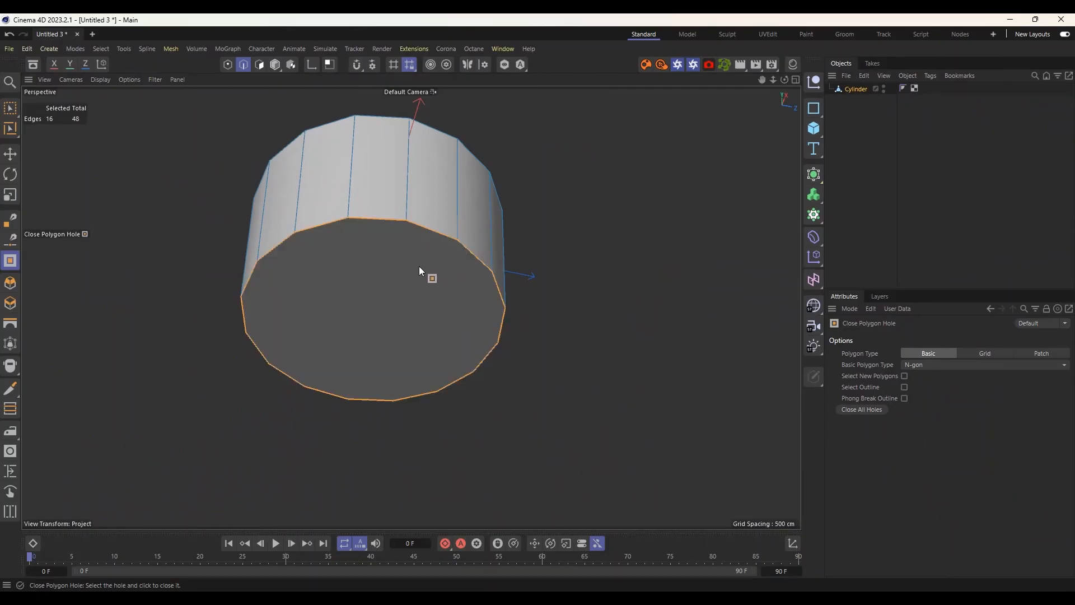
# Try the Grid and Patch polygon types on the bottom fill, and undo the fill.
pyautogui.keyDown('alt'); pyautogui.moveTo(375, 278); pyautogui.dragTo(446, 344); pyautogui.keyUp('alt')
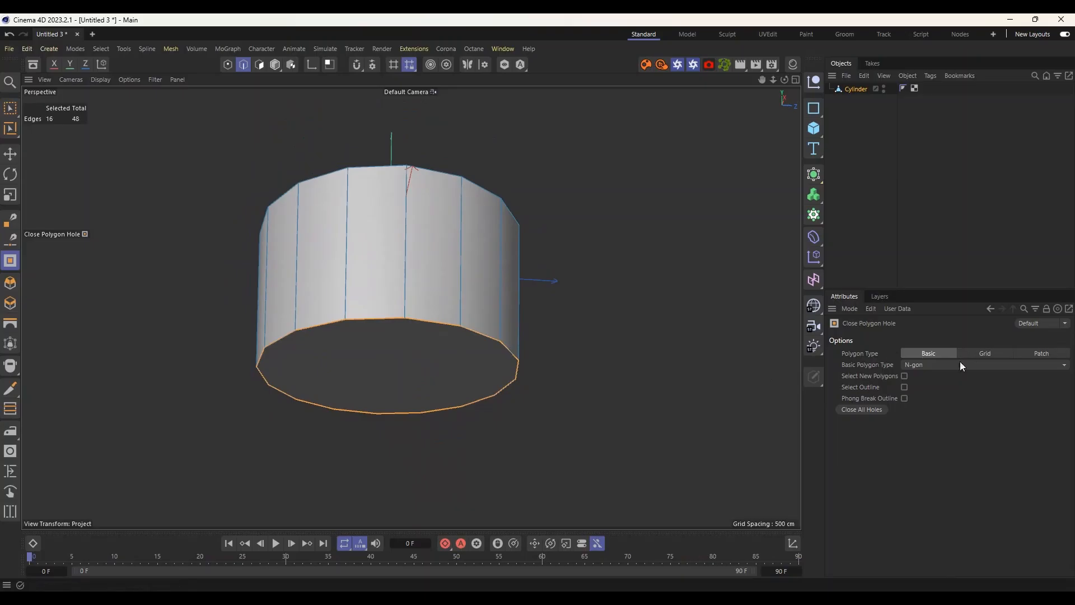
pyautogui.keyDown('alt'); pyautogui.moveTo(737, 361); pyautogui.dragTo(445, 327); pyautogui.keyUp('alt')
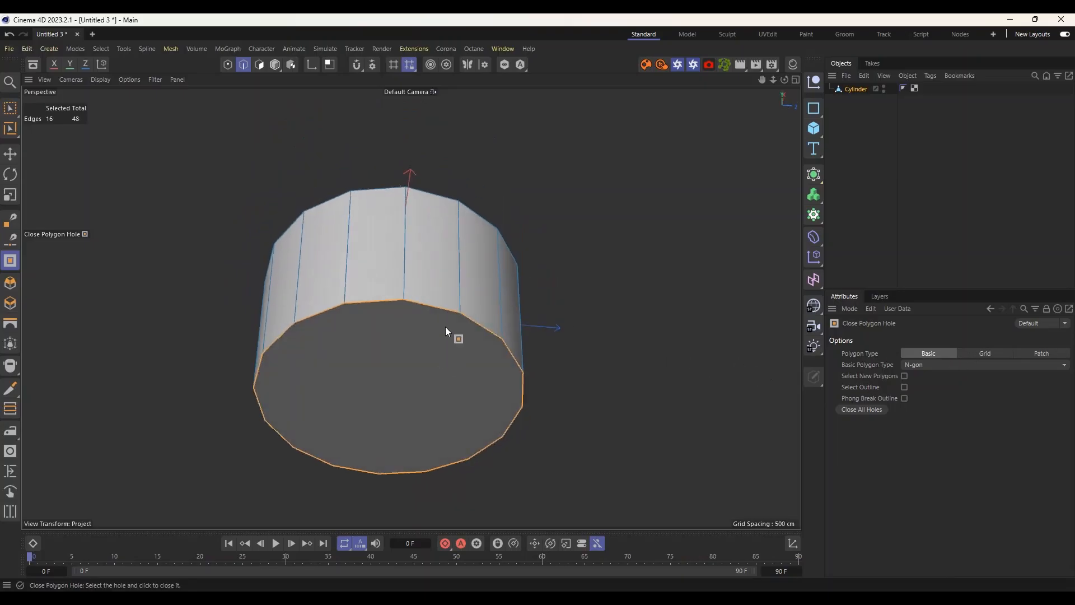
pyautogui.click(996, 354)
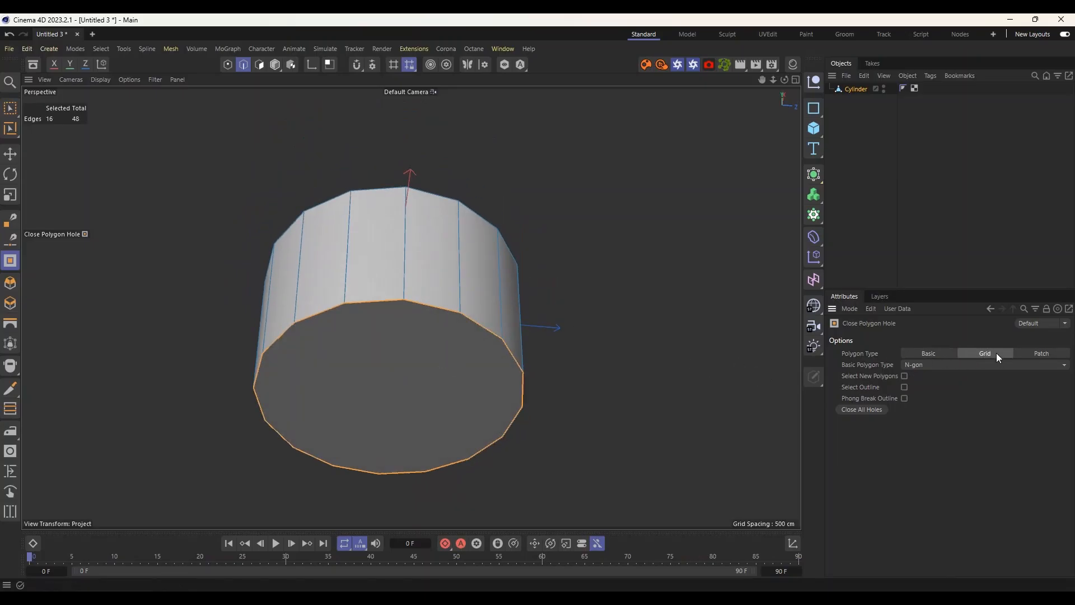
pyautogui.click(1056, 356)
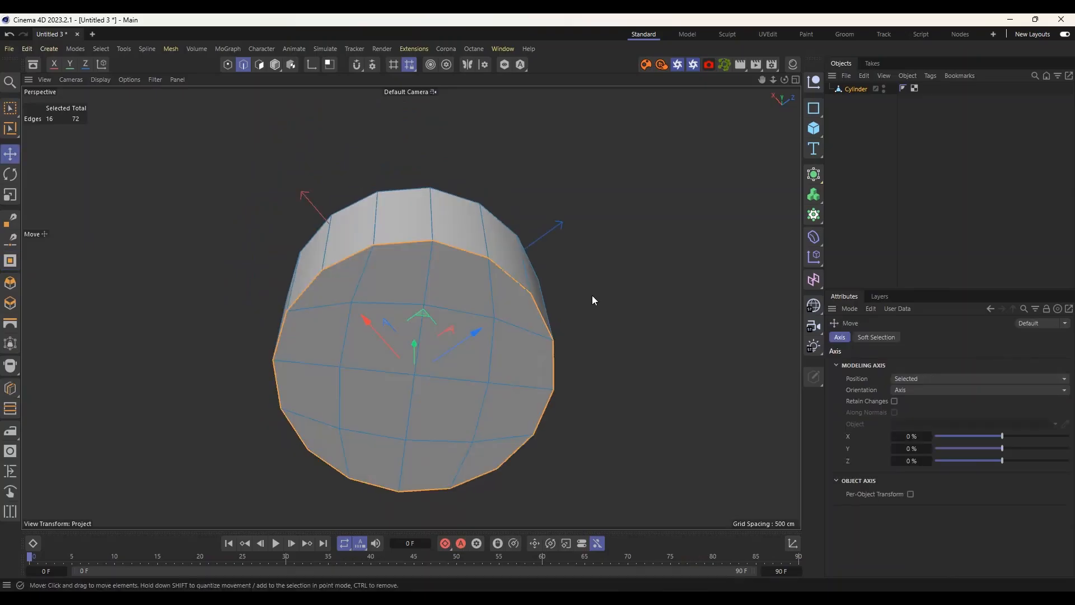
pyautogui.hotkey('ctrl', 'z')
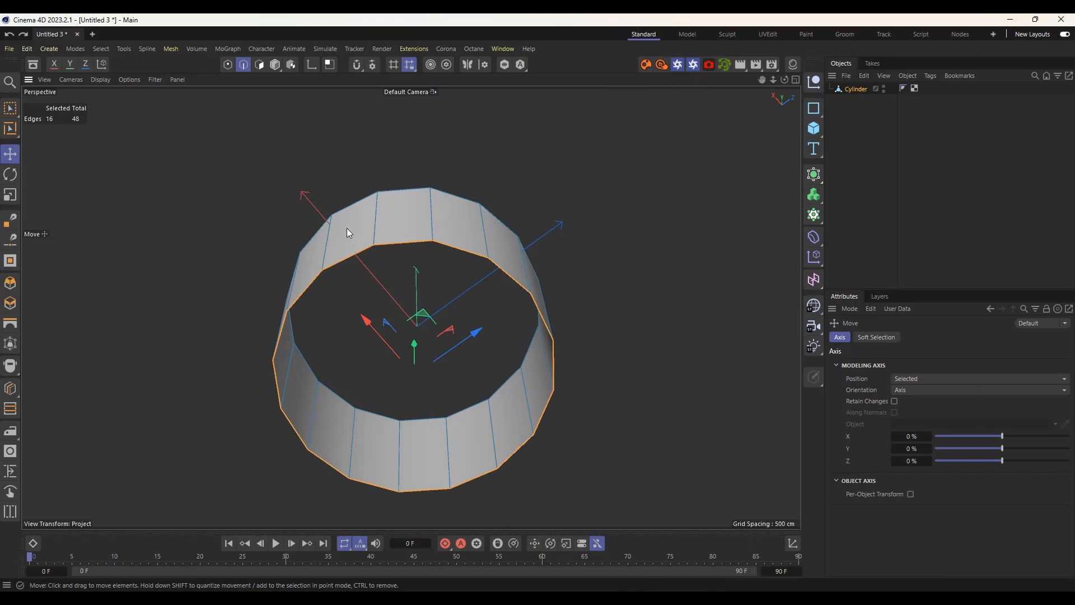
# Extrude the bottom edge loop inward by scaling, forming a flat ring around a smaller central hole of about half the base's diameter.
pyautogui.keyDown('alt'); pyautogui.moveTo(579, 277); pyautogui.dragTo(550, 308); pyautogui.keyUp('alt')
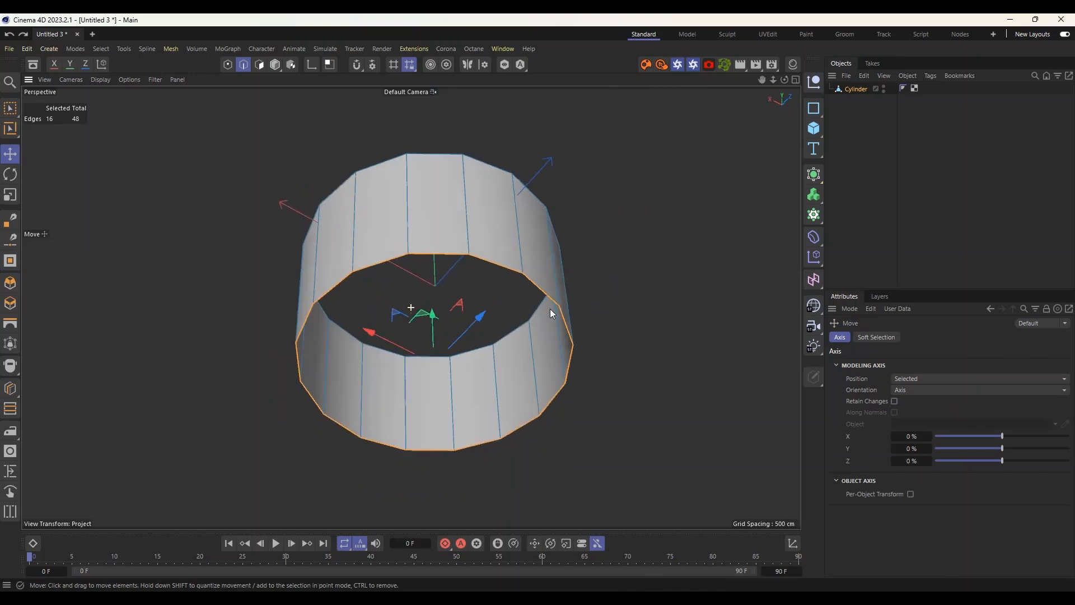
pyautogui.keyDown('alt'); pyautogui.moveTo(600, 267); pyautogui.dragTo(609, 297); pyautogui.keyUp('alt')
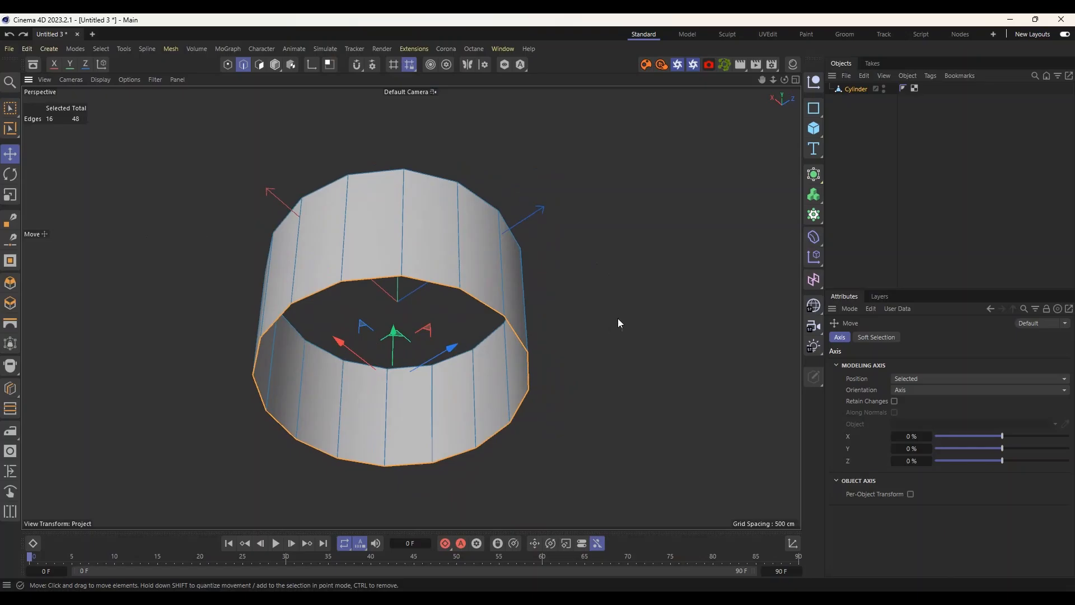
pyautogui.press('t')
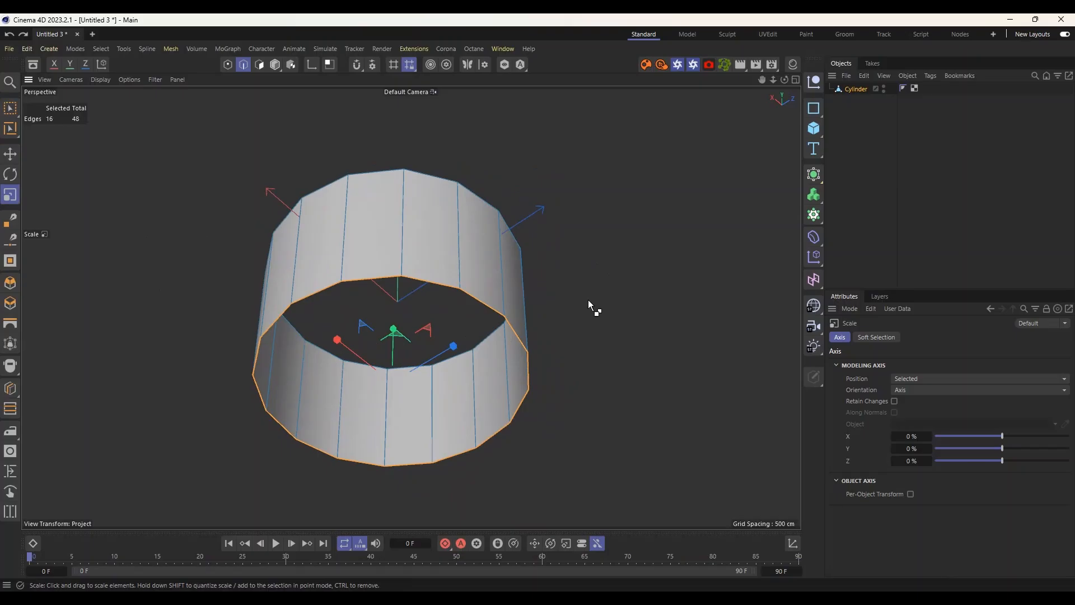
pyautogui.keyDown('ctrl'); pyautogui.moveTo(590, 300); pyautogui.dragTo(316, 308); pyautogui.keyUp('ctrl')
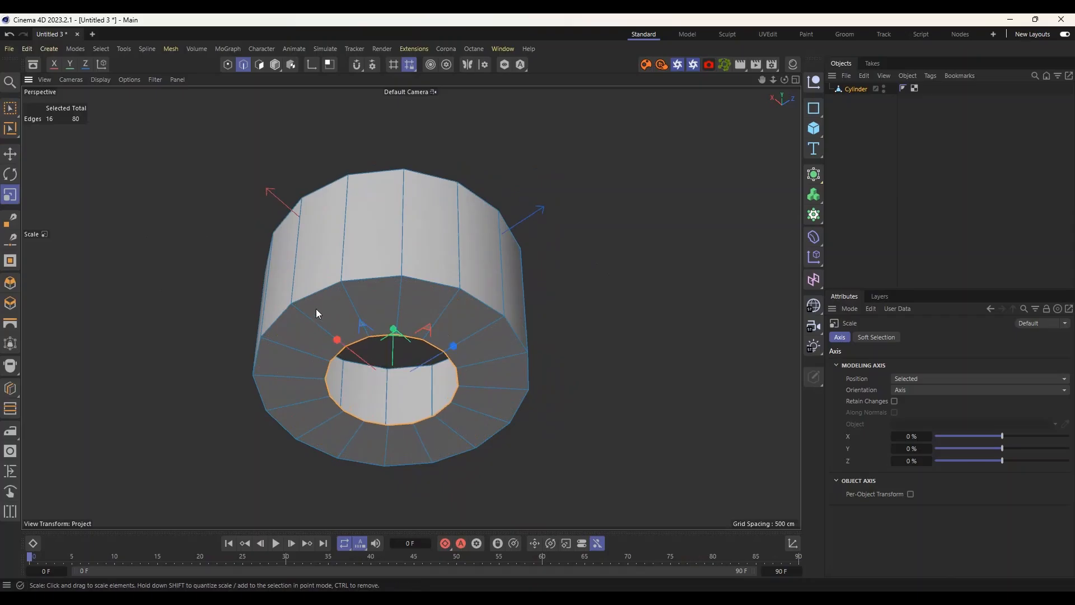
# Fill the central hole in the base with Close Polygon Hole, comparing Grid and Patch and settling on Grid.
pyautogui.keyDown('alt'); pyautogui.moveTo(582, 300); pyautogui.dragTo(593, 248); pyautogui.keyUp('alt')
pyautogui.press('m')
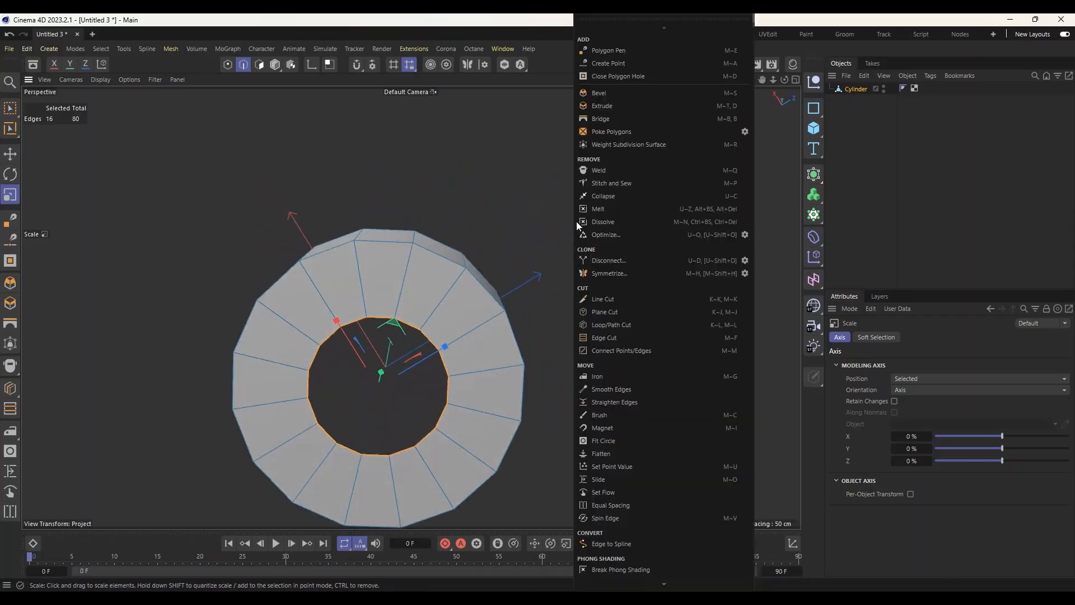
pyautogui.click(617, 77)
pyautogui.click(439, 351)
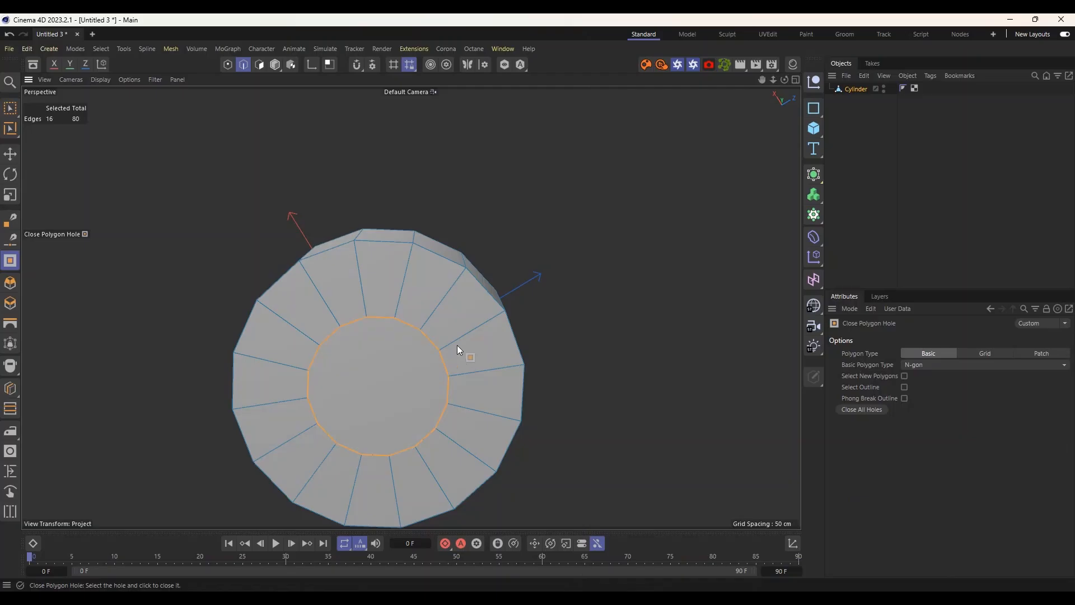
pyautogui.click(983, 353)
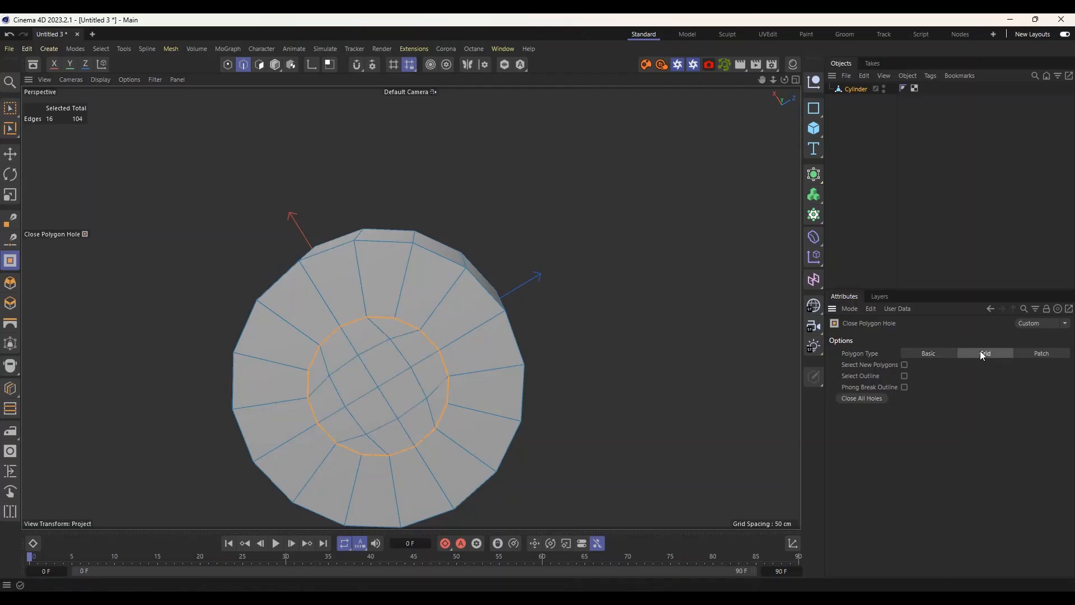
pyautogui.click(1040, 355)
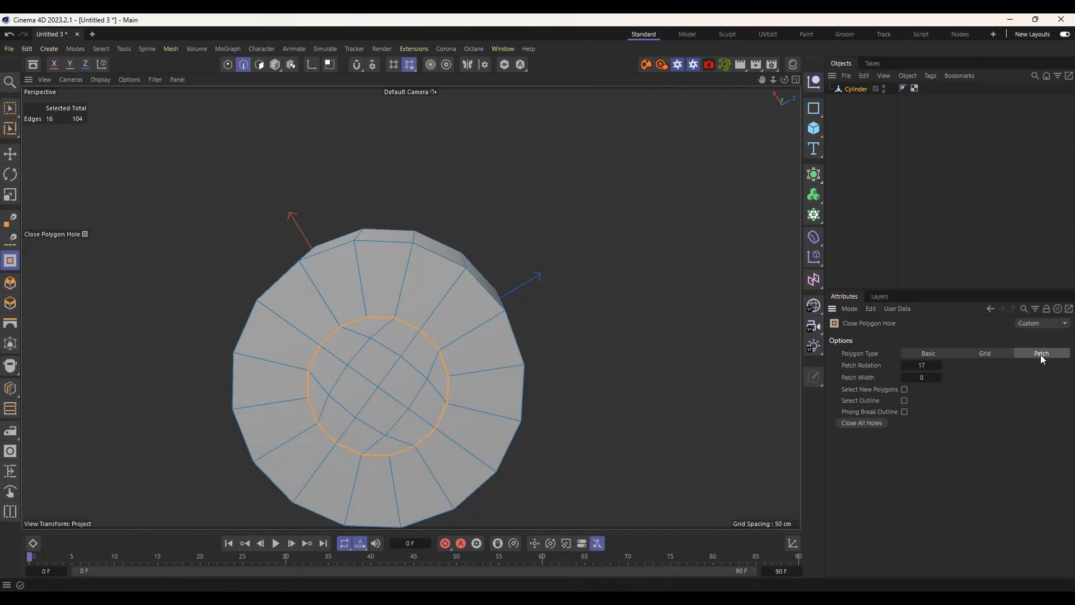
pyautogui.click(983, 354)
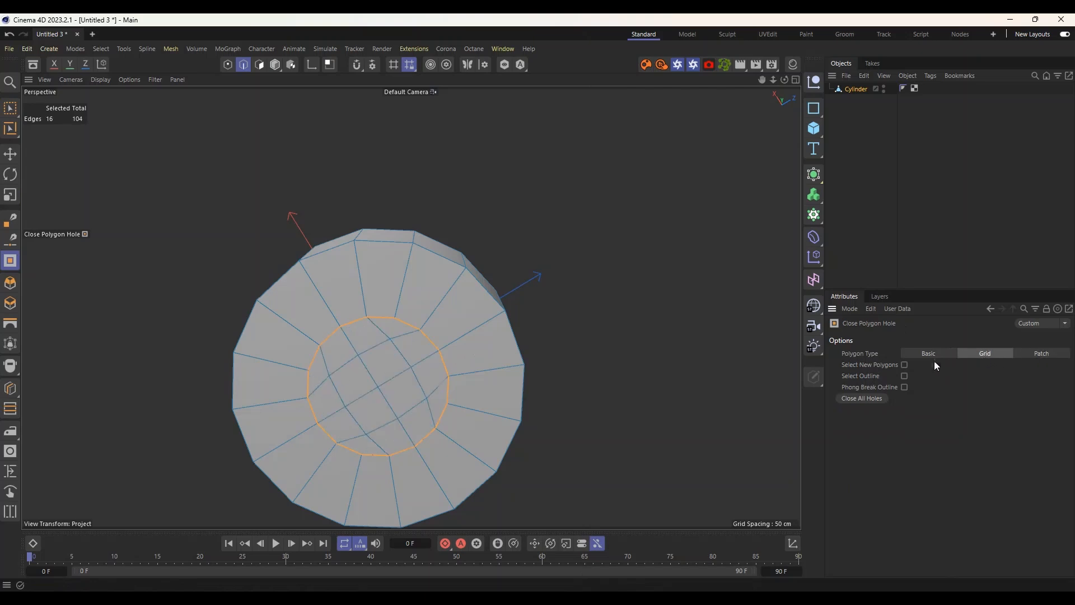
pyautogui.keyDown('alt'); pyautogui.moveTo(600, 284); pyautogui.dragTo(610, 301); pyautogui.keyUp('alt')
pyautogui.rightClick(550, 248)
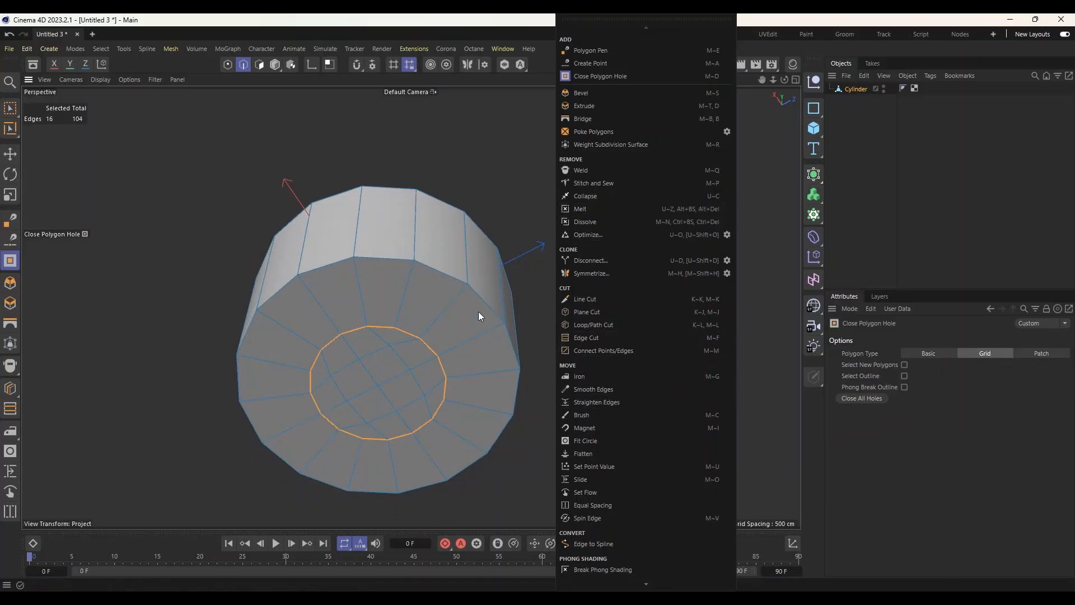
pyautogui.click(402, 247)
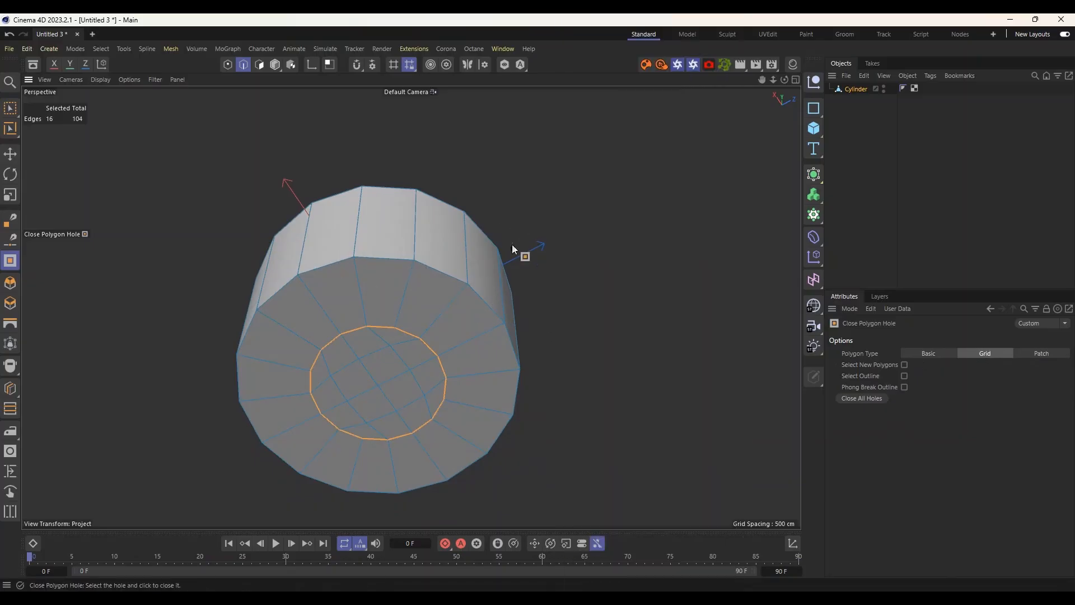
pyautogui.keyDown('alt'); pyautogui.moveTo(569, 261); pyautogui.dragTo(456, 300); pyautogui.keyUp('alt')
pyautogui.moveTo(563, 303)
pyautogui.keyDown('alt'); pyautogui.mouseDown()
pyautogui.moveTo(610, 311)
pyautogui.moveTo(569, 397)
pyautogui.moveTo(591, 419)
pyautogui.moveTo(626, 241)
pyautogui.moveTo(579, 272)
pyautogui.mouseUp(); pyautogui.keyUp('alt')
pyautogui.scroll(3, 425, 383)
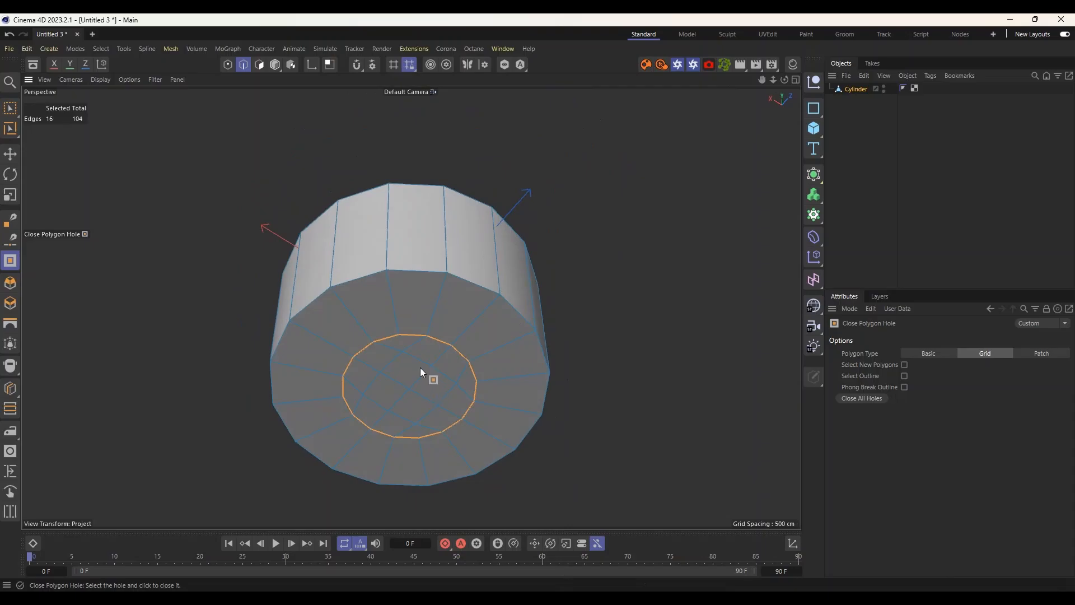
pyautogui.keyDown('alt'); pyautogui.moveTo(603, 335); pyautogui.dragTo(599, 312); pyautogui.keyUp('alt')
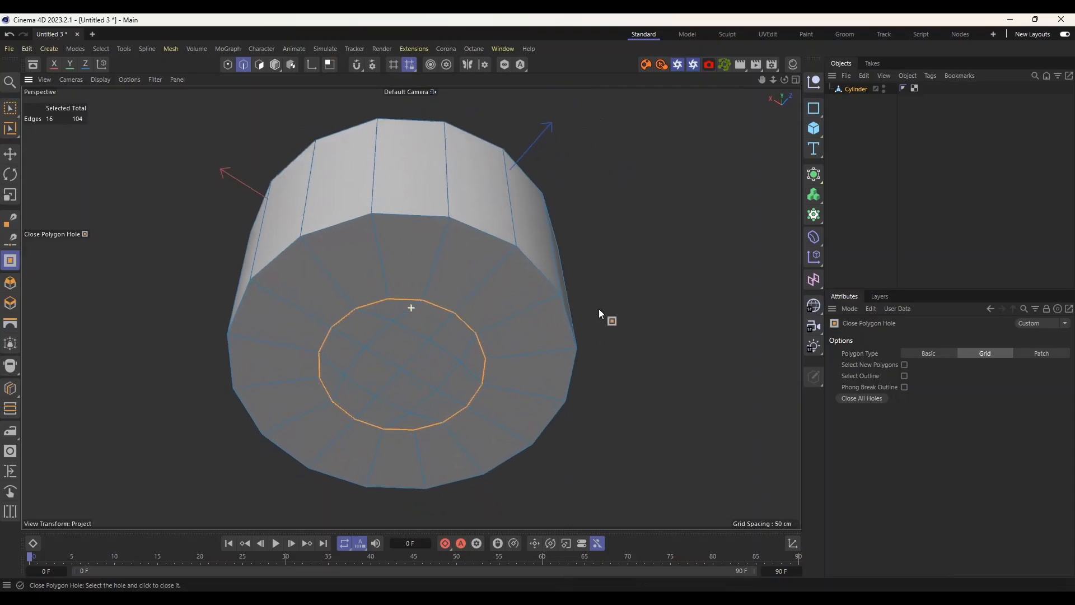
# Select the outer edge loop around the cup's base and start the Bevel tool on it.
pyautogui.press('m')
pyautogui.press('e')
pyautogui.doubleClick(388, 216)
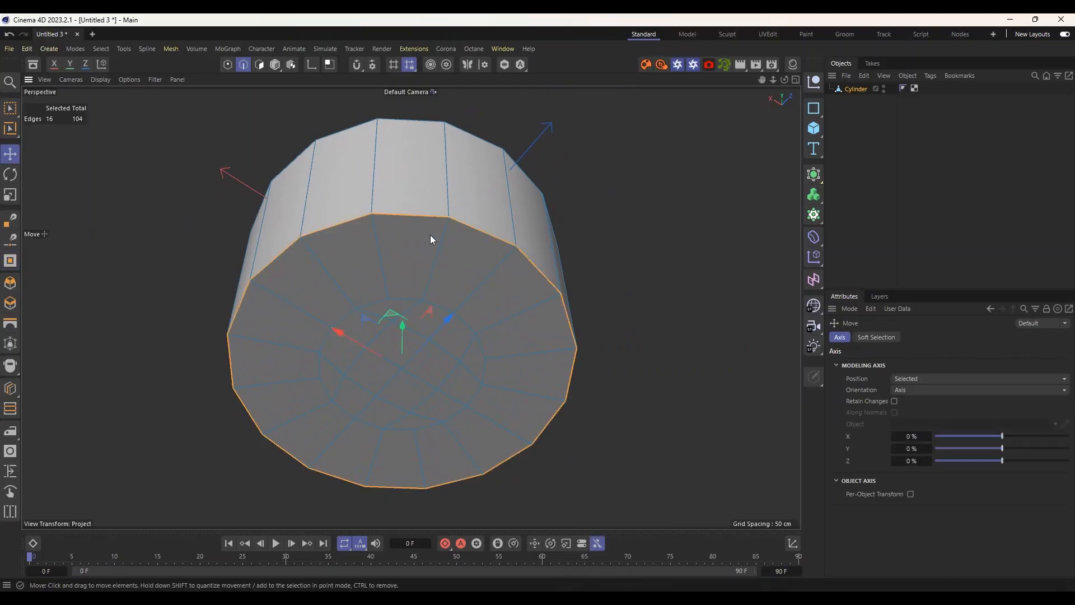
pyautogui.keyDown('alt'); pyautogui.moveTo(713, 234); pyautogui.dragTo(654, 276); pyautogui.keyUp('alt')
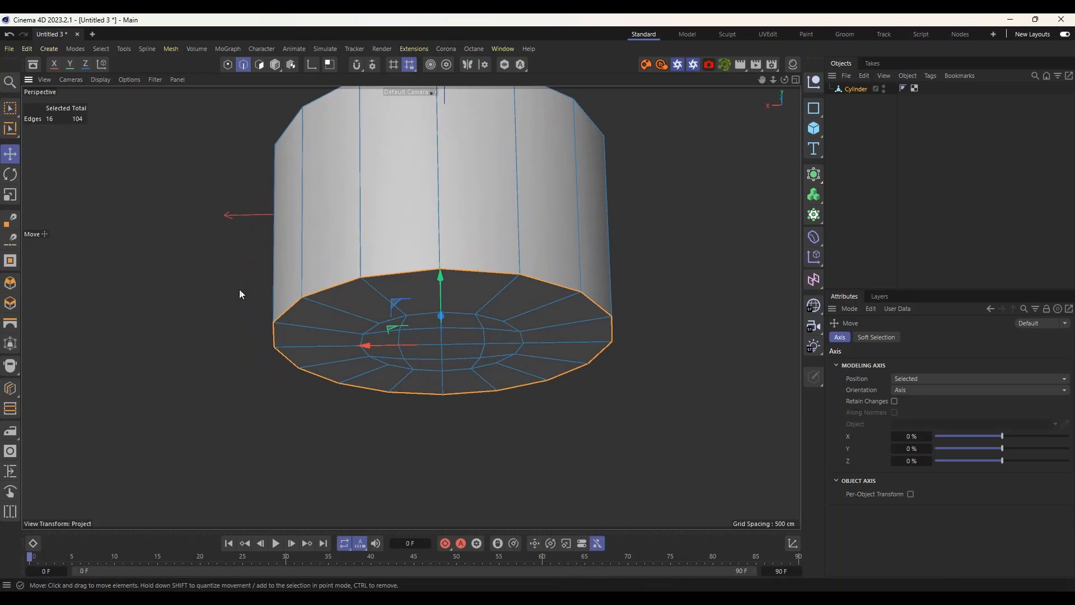
pyautogui.click(11, 283)
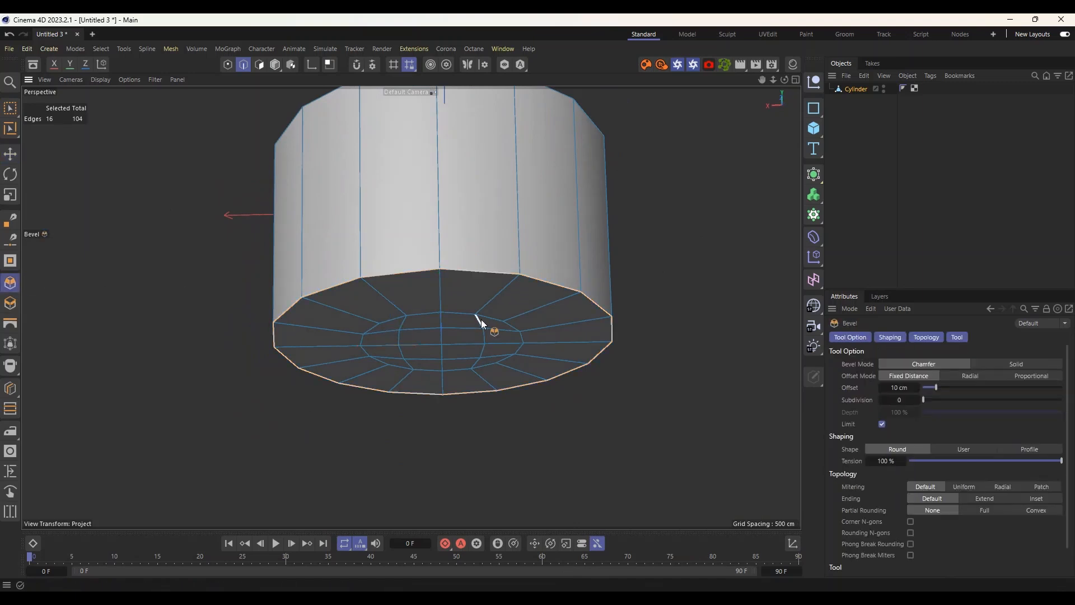
# Try beveling the base's outer edge loop with an offset of about 20.4 cm, and undo the bevel.
pyautogui.keyDown('alt'); pyautogui.moveTo(482, 320); pyautogui.dragTo(537, 298); pyautogui.keyUp('alt')
pyautogui.scroll(3, 548, 264)
pyautogui.keyDown('alt'); pyautogui.moveTo(644, 264); pyautogui.dragTo(620, 300); pyautogui.keyUp('alt')
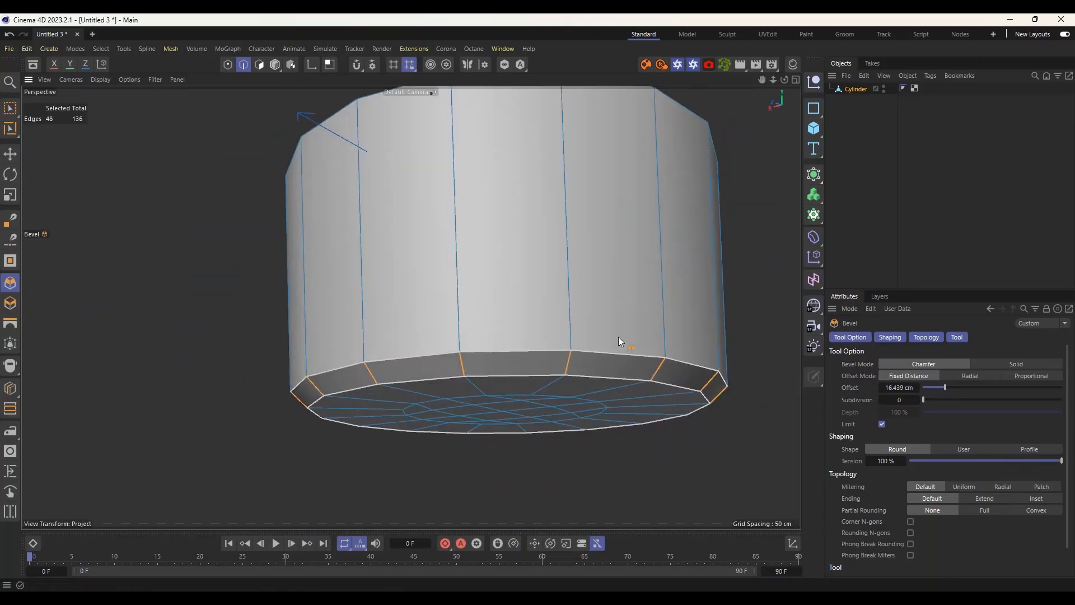
pyautogui.keyDown('alt'); pyautogui.moveTo(716, 332); pyautogui.dragTo(621, 345, button='middle'); pyautogui.keyUp('alt')
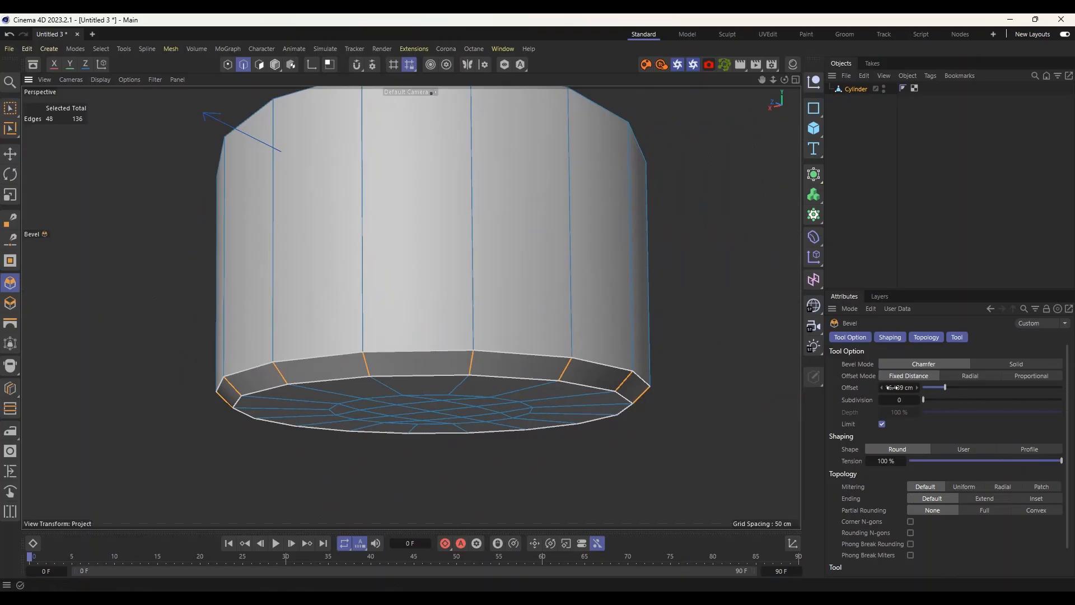
pyautogui.moveTo(900, 388)
pyautogui.mouseDown()
pyautogui.moveTo(909, 388)
pyautogui.moveTo(893, 389)
pyautogui.mouseUp()
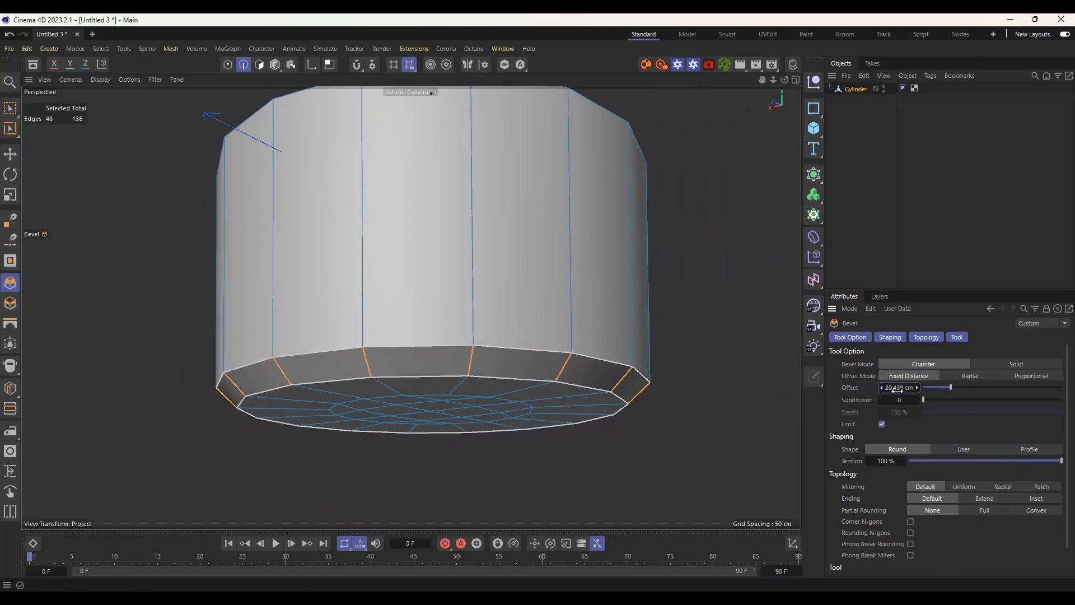
pyautogui.hotkey('ctrl', 'z')
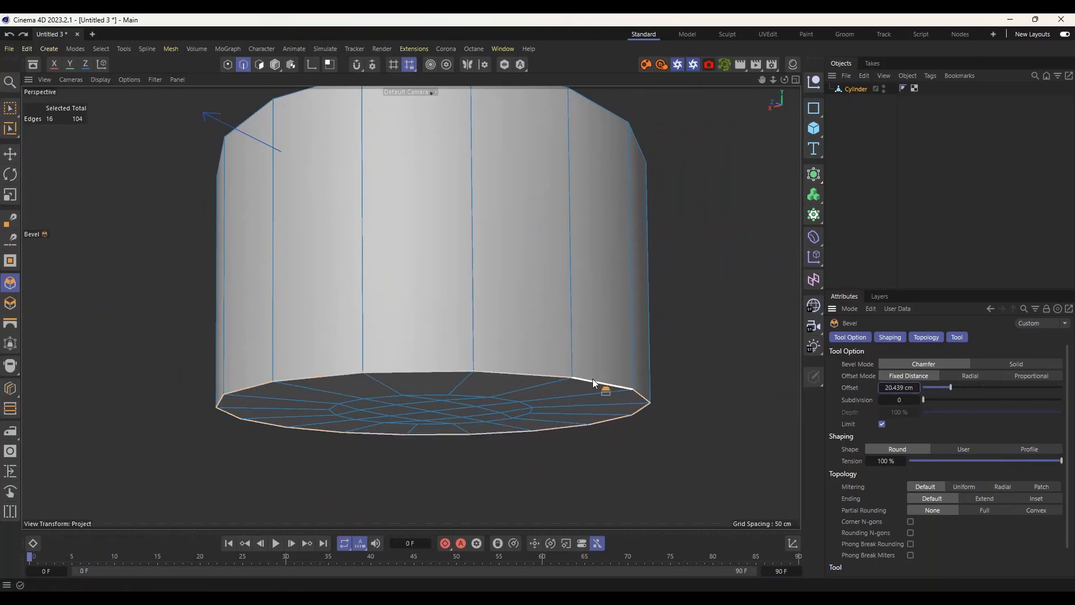
# Bevel the base's outer edge loop with an offset of about 14.3 cm and 8 subdivisions.
pyautogui.moveTo(592, 378); pyautogui.dragTo(596, 365)
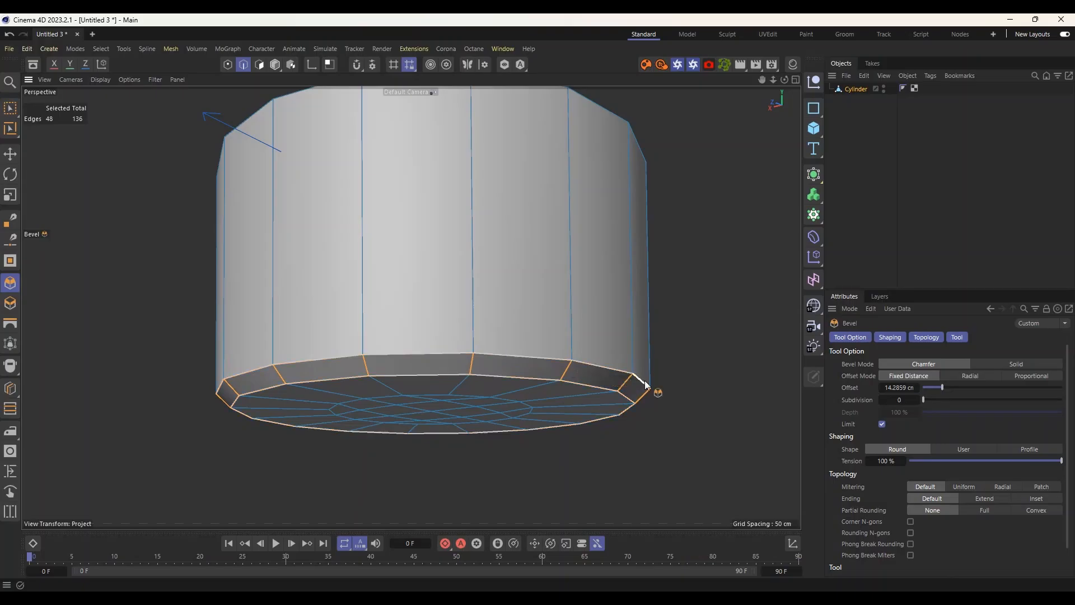
pyautogui.keyDown('alt'); pyautogui.moveTo(738, 388); pyautogui.dragTo(650, 344); pyautogui.keyUp('alt')
pyautogui.moveTo(911, 400); pyautogui.dragTo(929, 399)
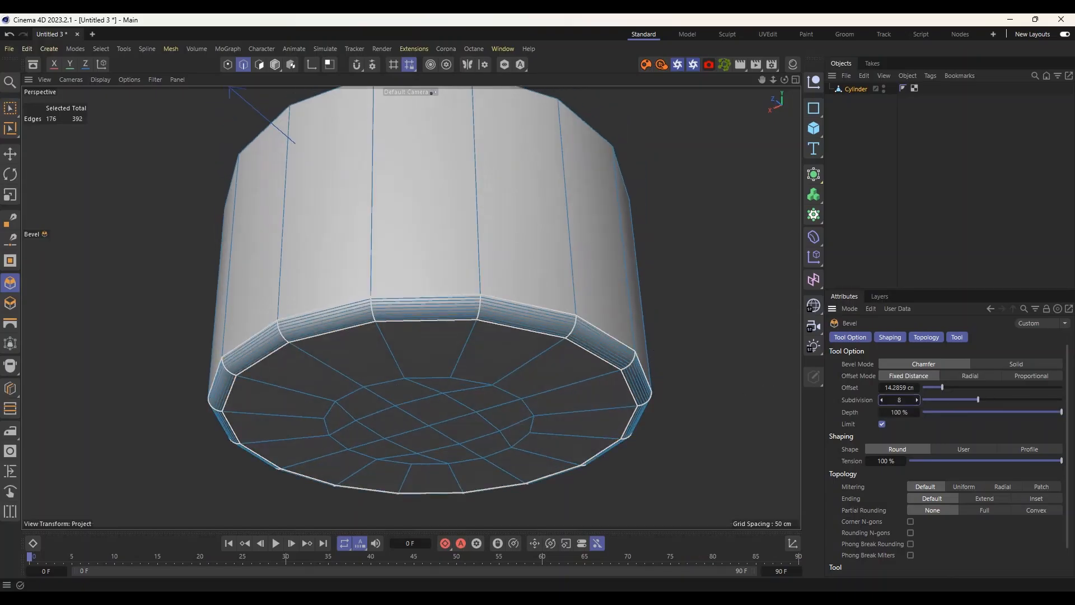
pyautogui.keyDown('alt'); pyautogui.moveTo(718, 374); pyautogui.dragTo(594, 337); pyautogui.keyUp('alt')
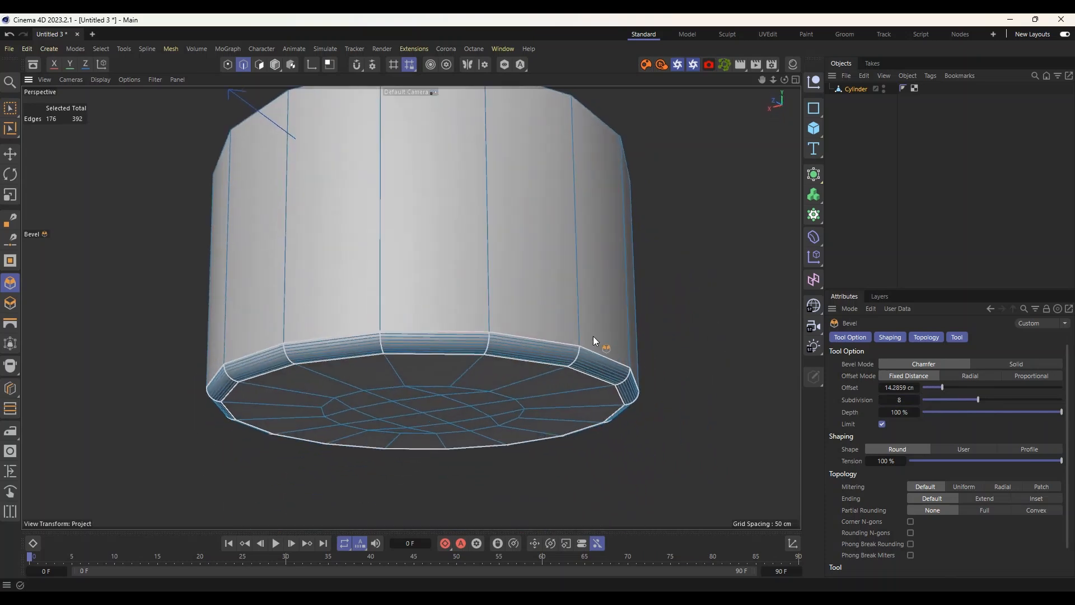
# Examine the rounded cup without edge highlighting and compare its outline with the reference image in the front view.
pyautogui.click(276, 65)
pyautogui.keyDown('alt'); pyautogui.moveTo(674, 334); pyautogui.dragTo(718, 353); pyautogui.keyUp('alt')
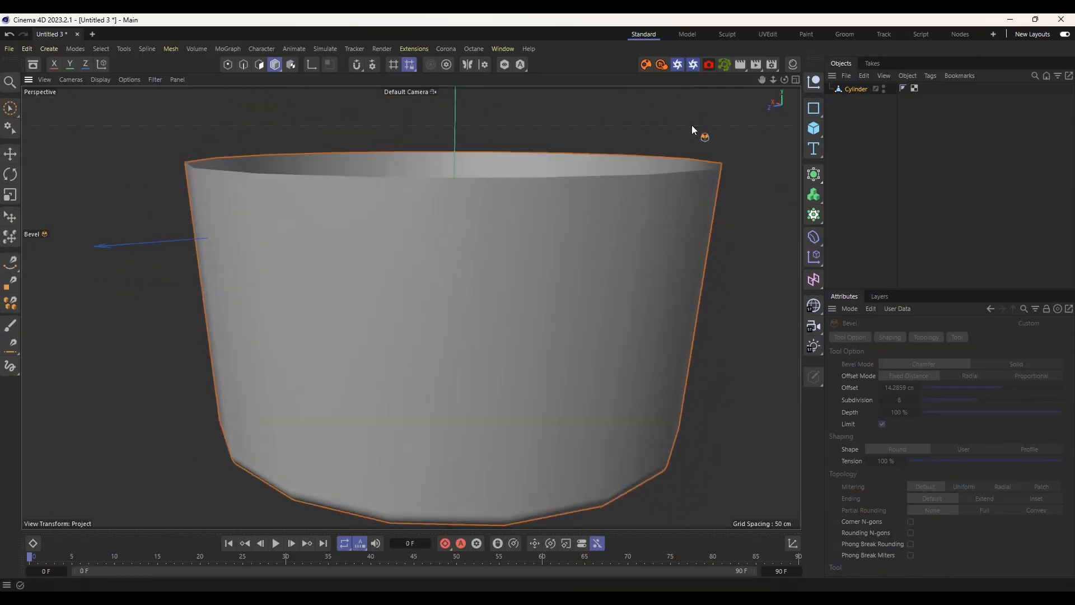
pyautogui.click(796, 79)
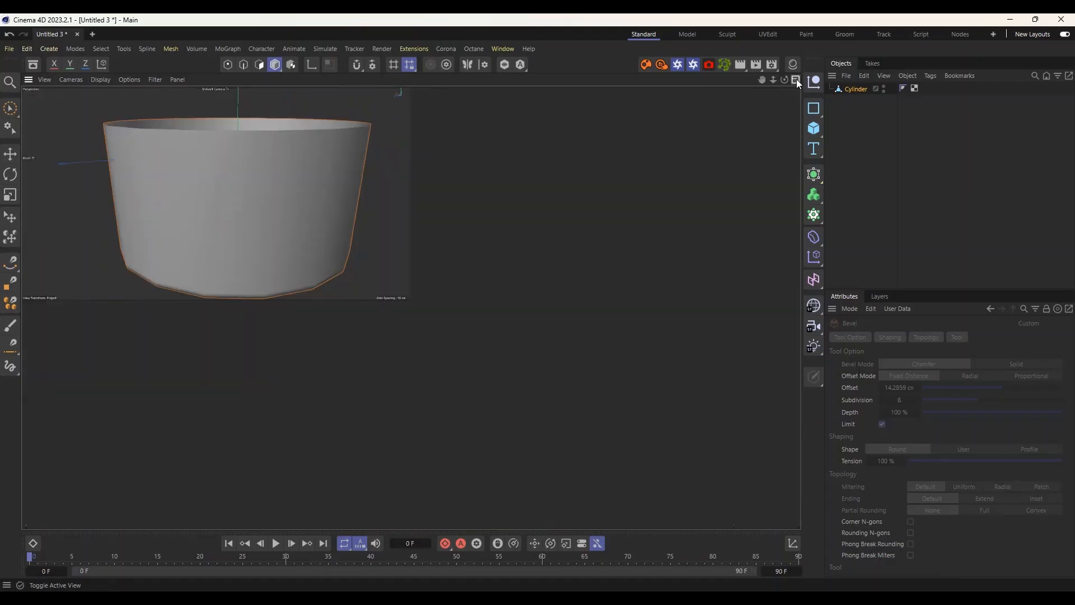
pyautogui.click(798, 308)
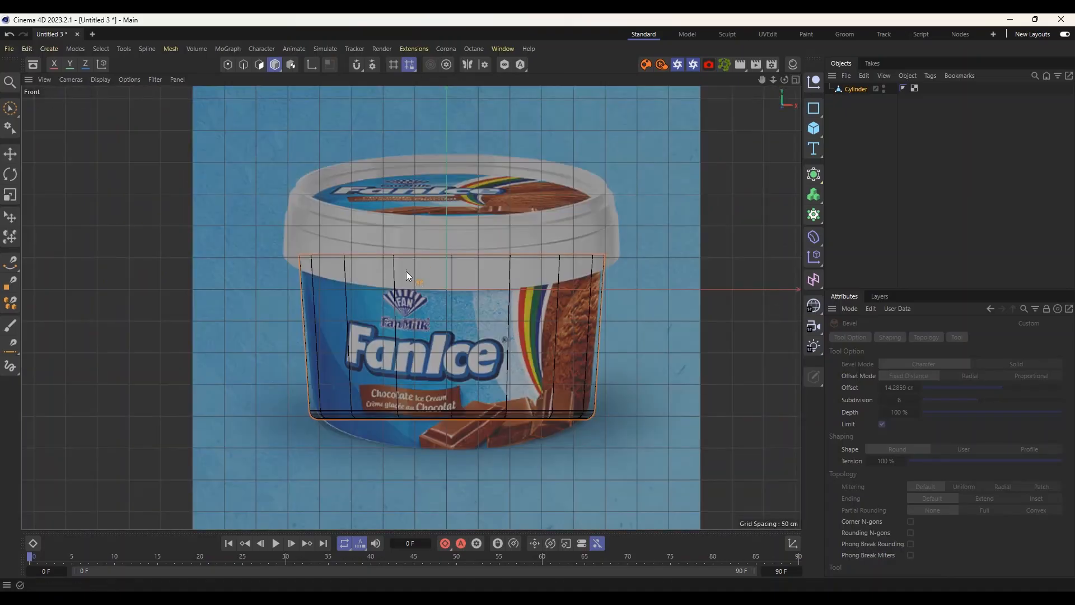
pyautogui.scroll(2, 347, 291)
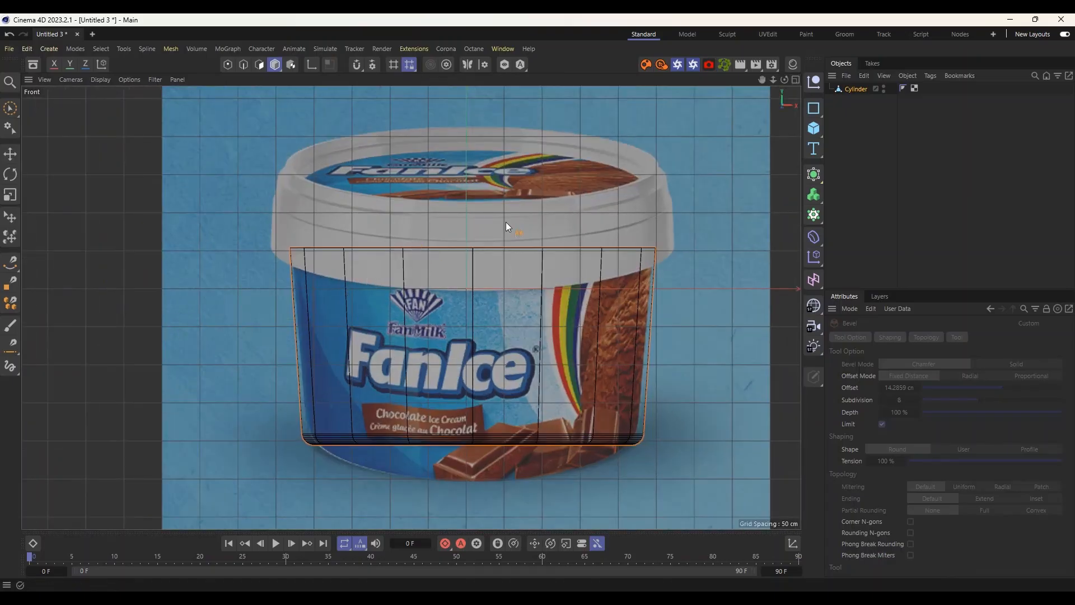
pyautogui.click(796, 79)
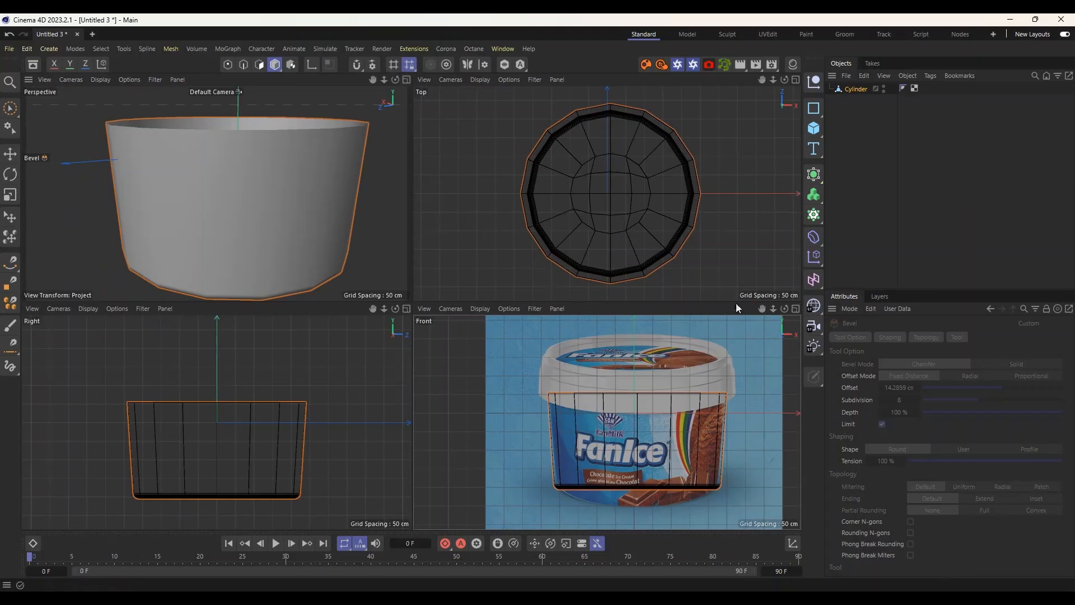
# Select the cup's top edge loop in the front view and extrude it slightly inward by scaling, forming a narrow ledge.
pyautogui.click(244, 65)
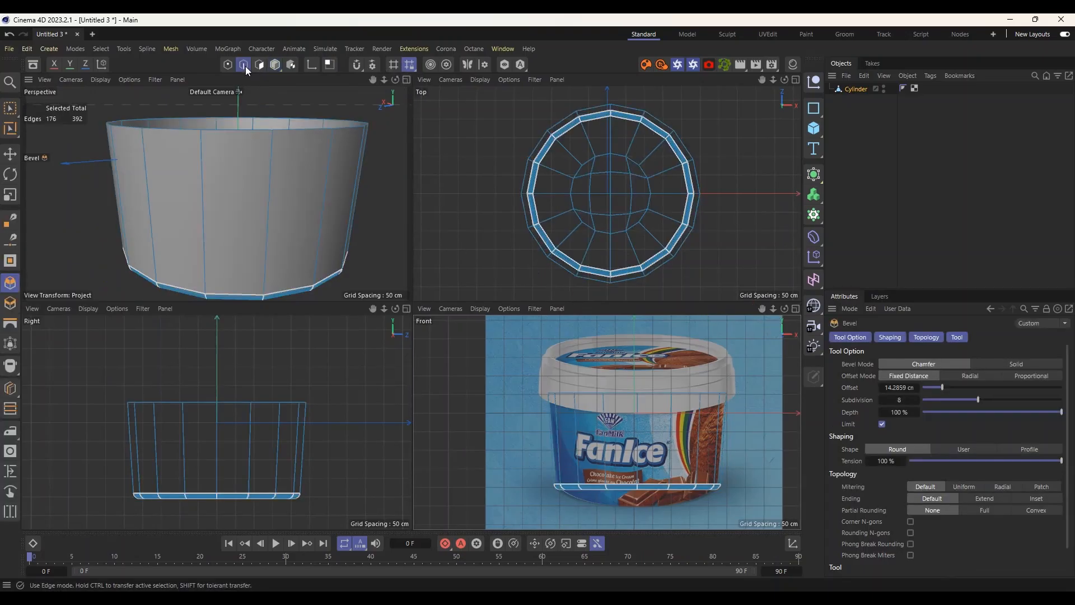
pyautogui.press('e')
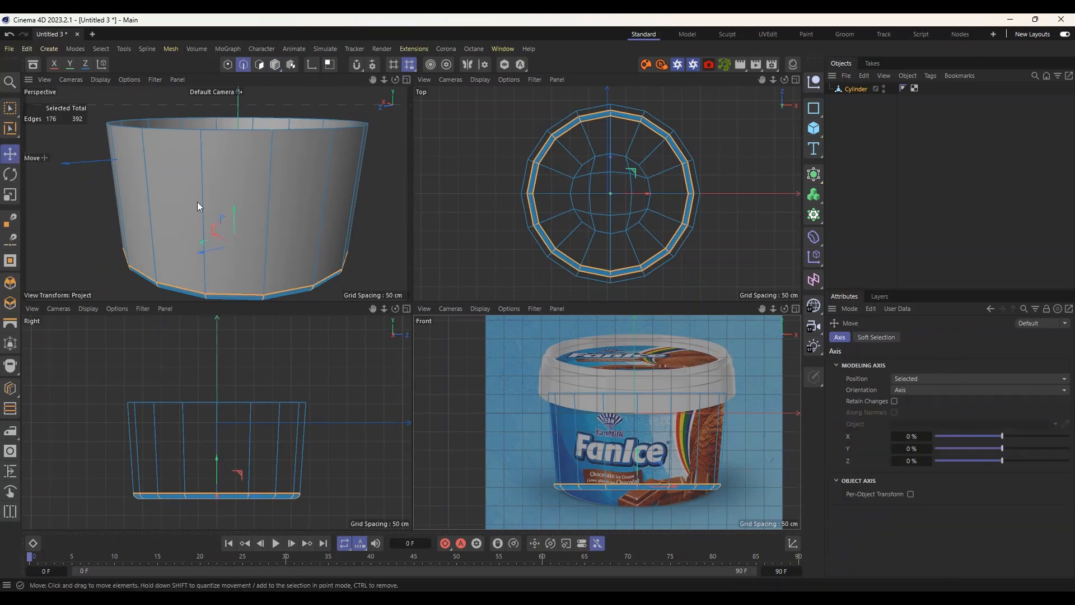
pyautogui.middleClick(781, 320)
pyautogui.scroll(3, 458, 266)
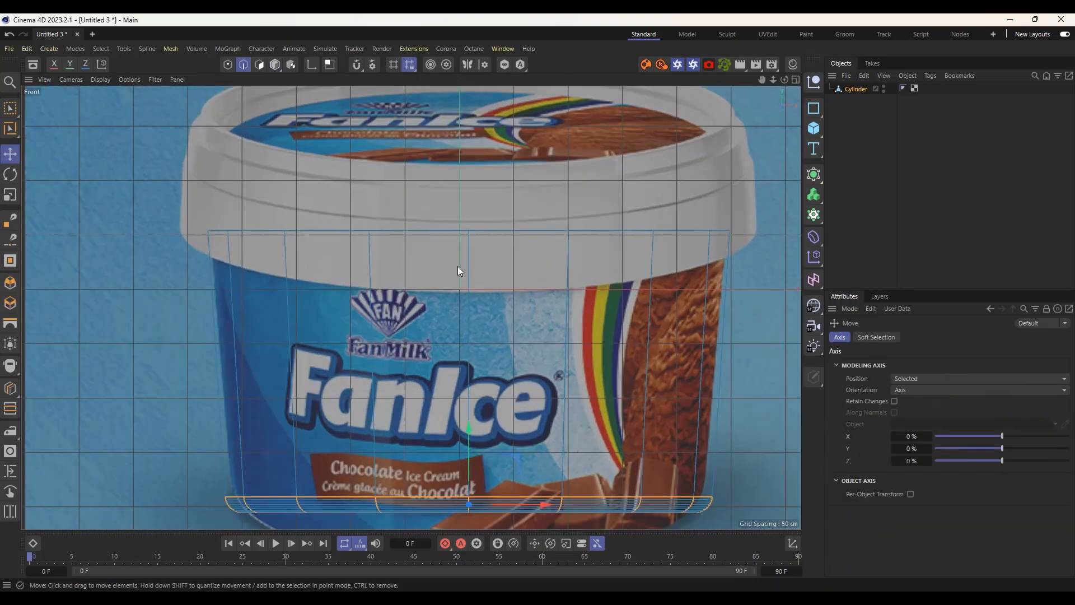
pyautogui.doubleClick(410, 230)
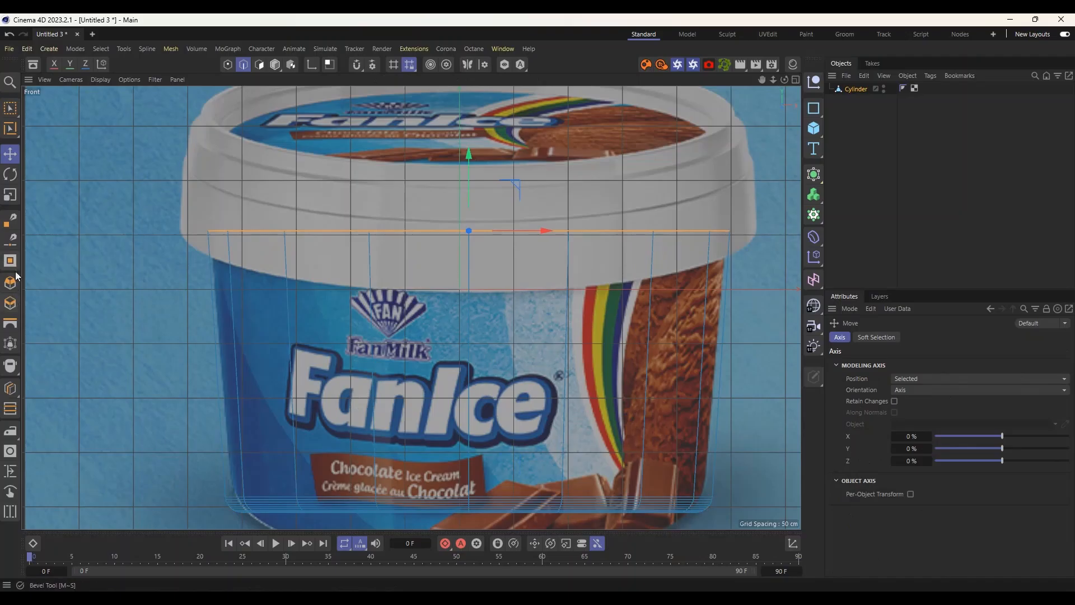
pyautogui.press('t')
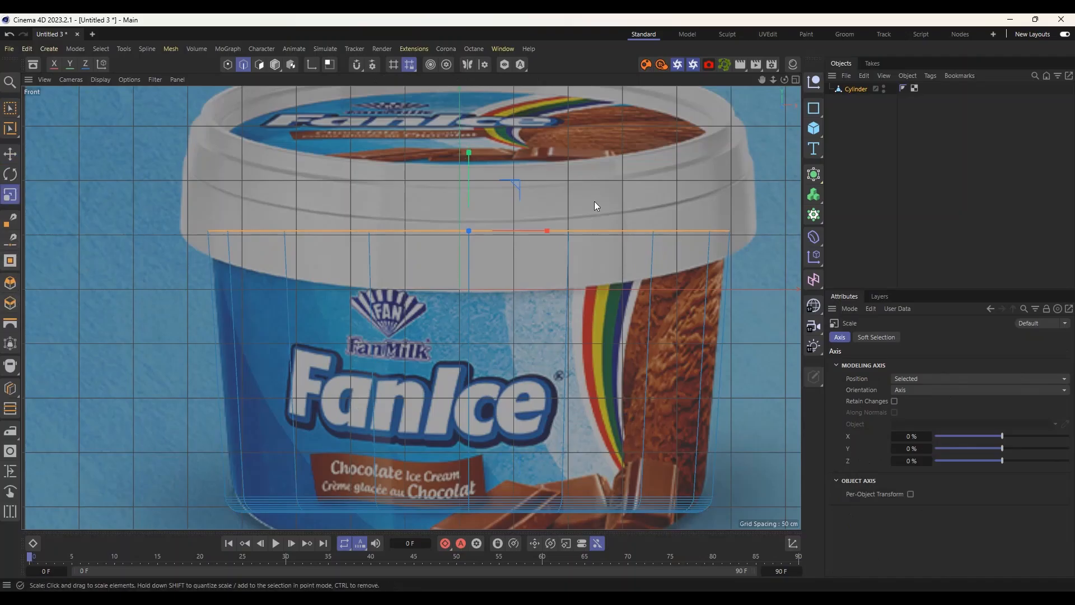
pyautogui.keyDown('alt'); pyautogui.moveTo(594, 202); pyautogui.dragTo(570, 180); pyautogui.keyUp('alt')
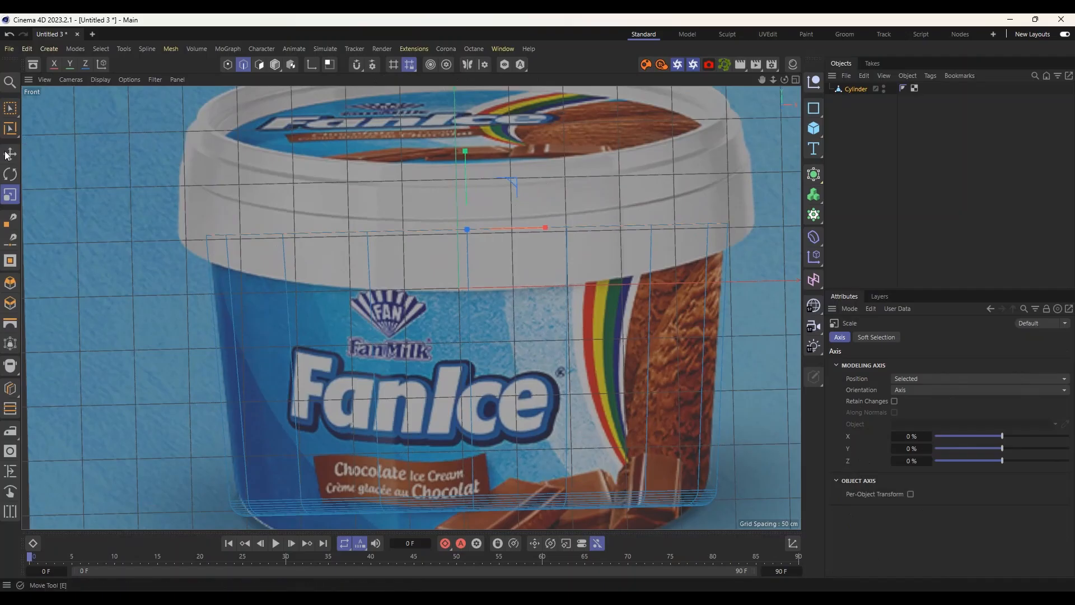
# Extrude the ledge's inner edge loop a short distance upward to form a raised lip, and inspect it in perspective.
pyautogui.press('e')
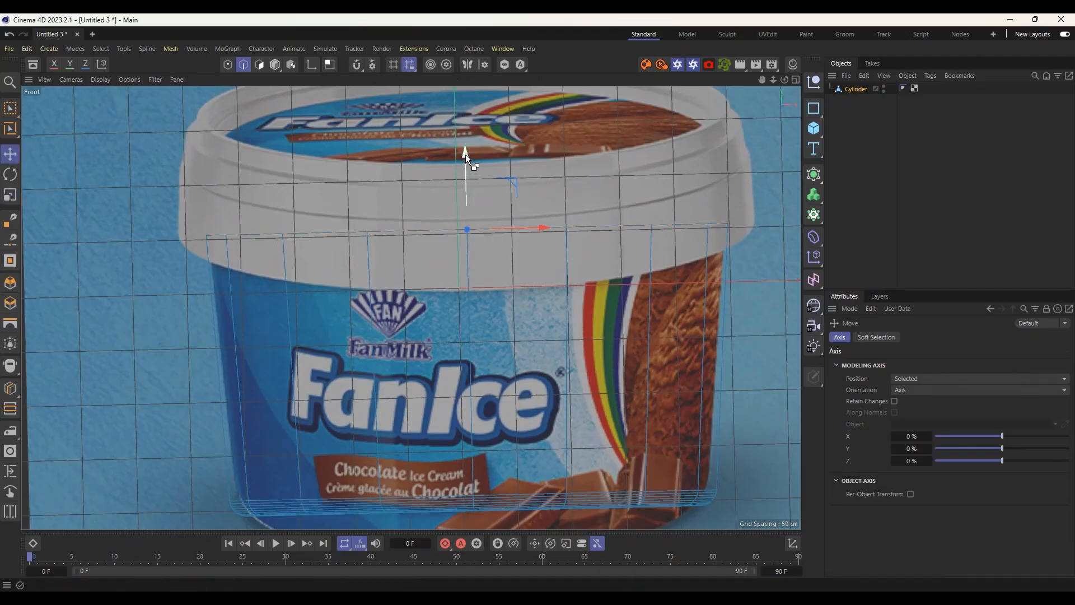
pyautogui.moveTo(465, 153); pyautogui.dragTo(466, 143)
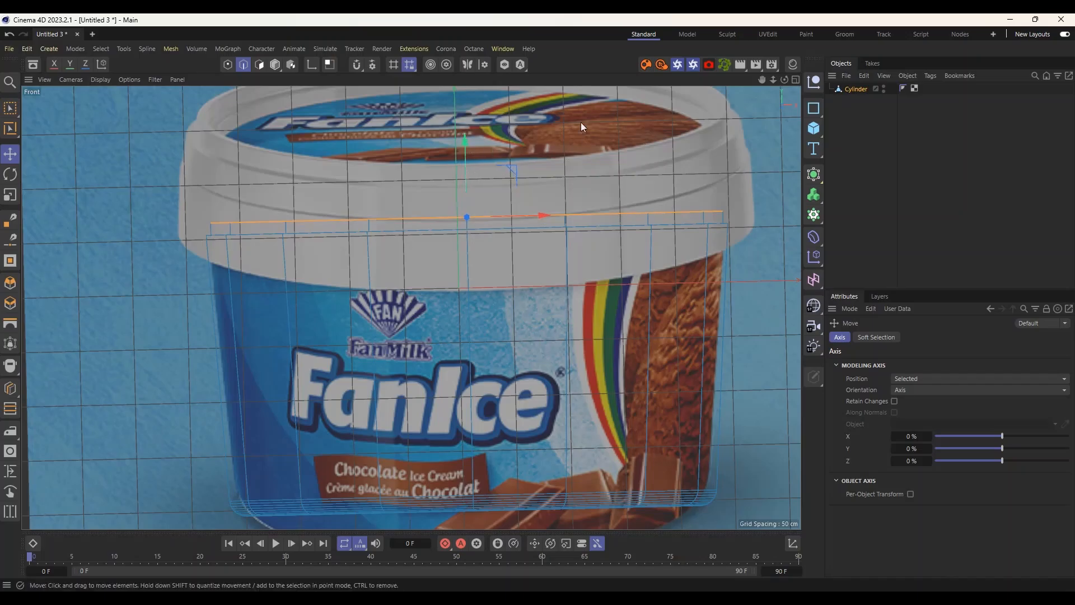
pyautogui.click(795, 79)
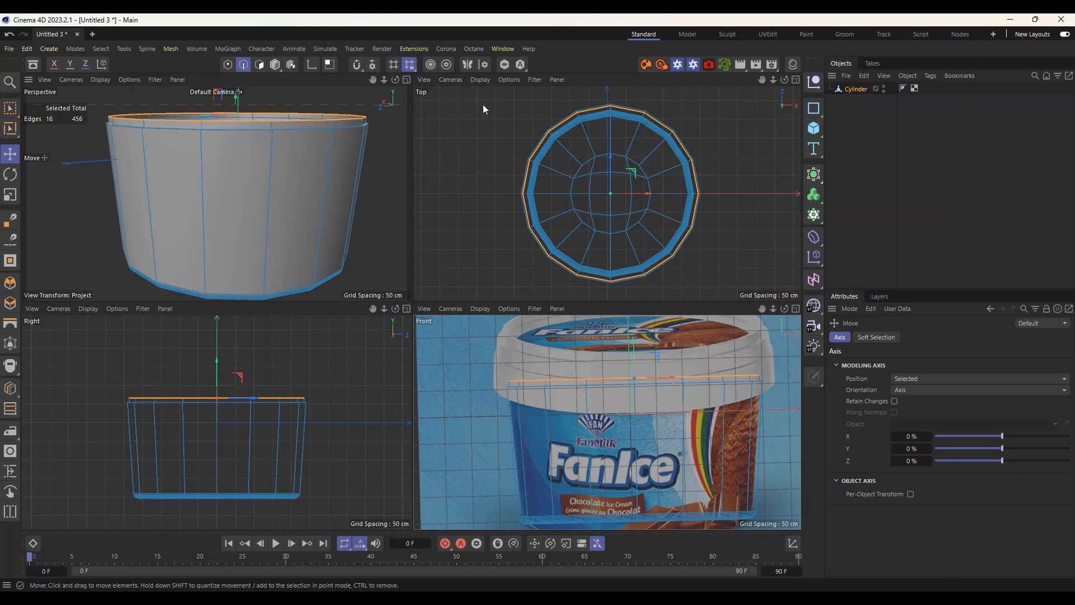
pyautogui.click(407, 79)
pyautogui.keyDown('alt'); pyautogui.moveTo(410, 307); pyautogui.dragTo(647, 233); pyautogui.keyUp('alt')
pyautogui.scroll(5, 642, 161)
pyautogui.scroll(-6, 540, 266)
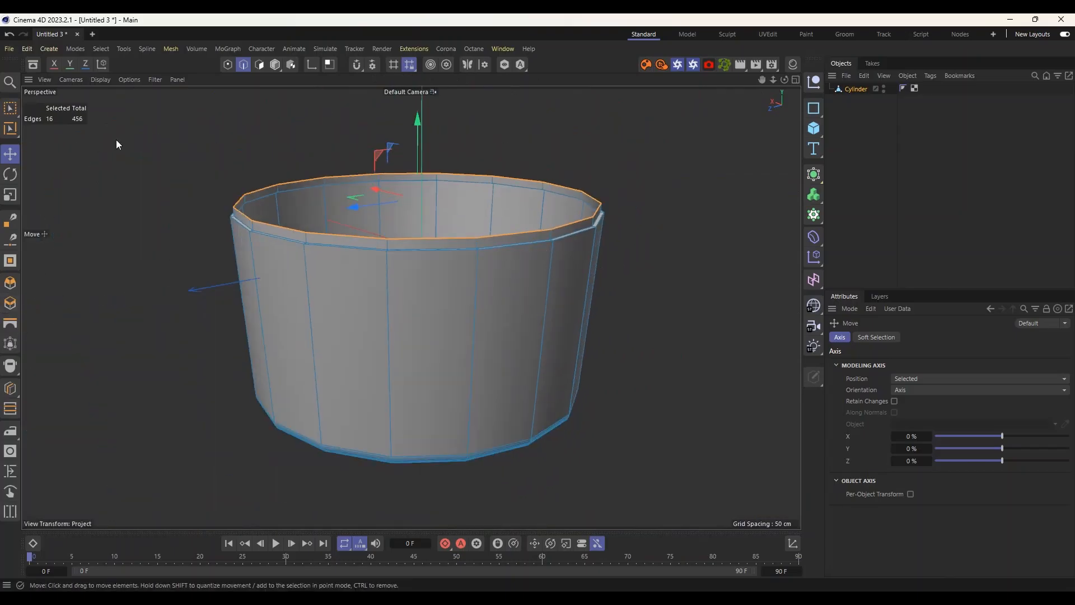
# Add a Thicken generator and make the Cylinder its child to give the cup wall thickness.
pyautogui.click(849, 93)
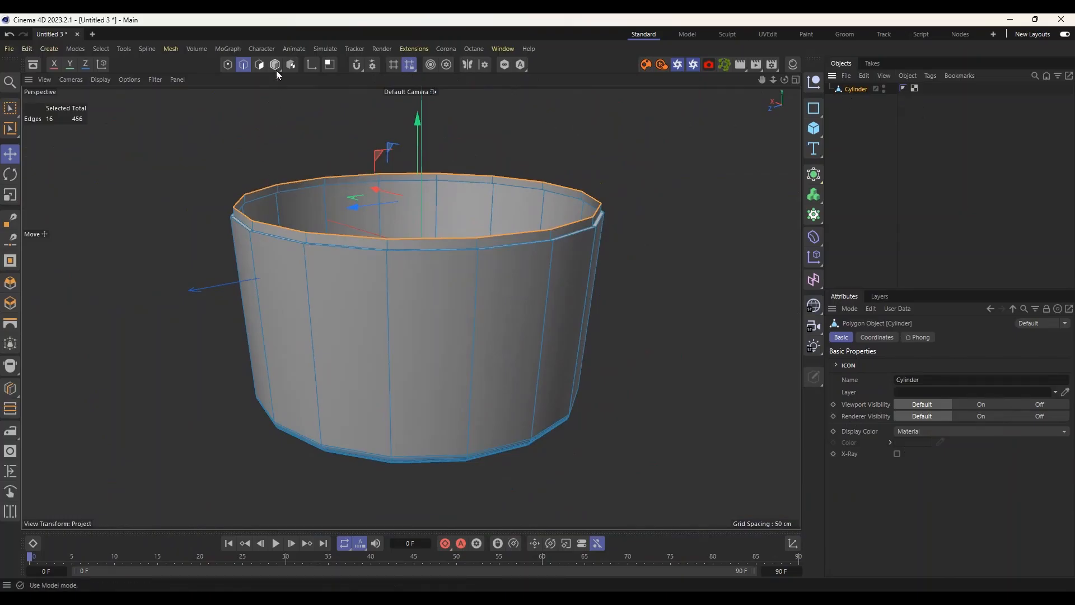
pyautogui.click(259, 65)
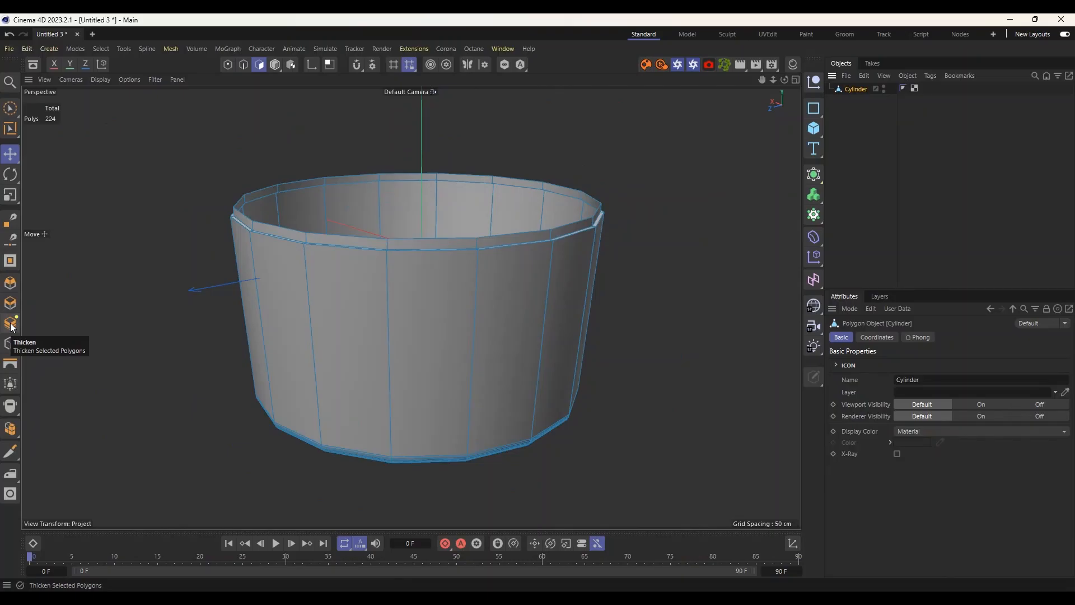
pyautogui.click(817, 177)
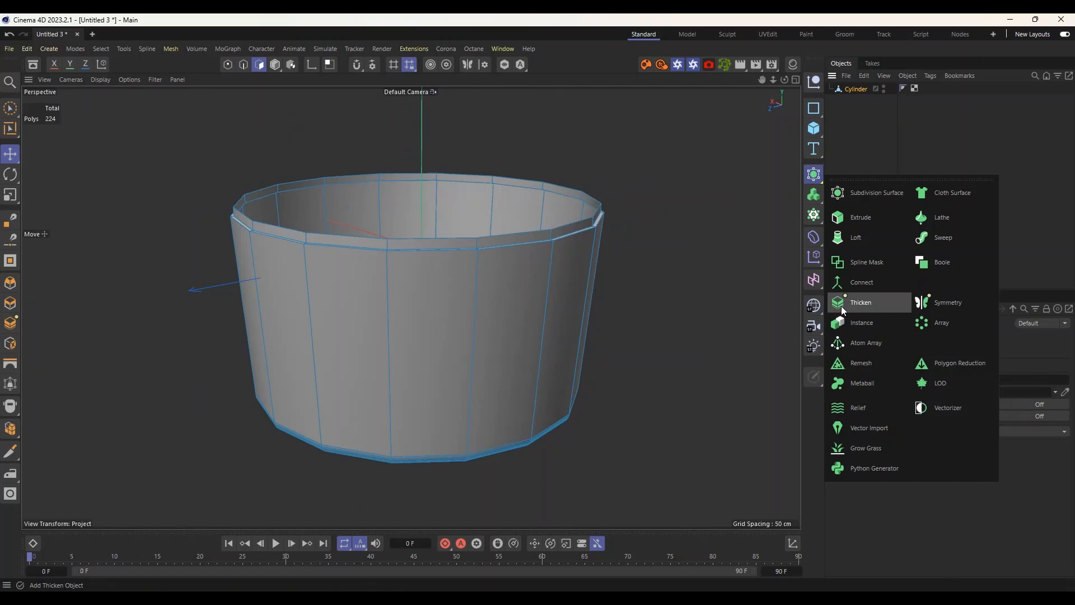
pyautogui.click(855, 307)
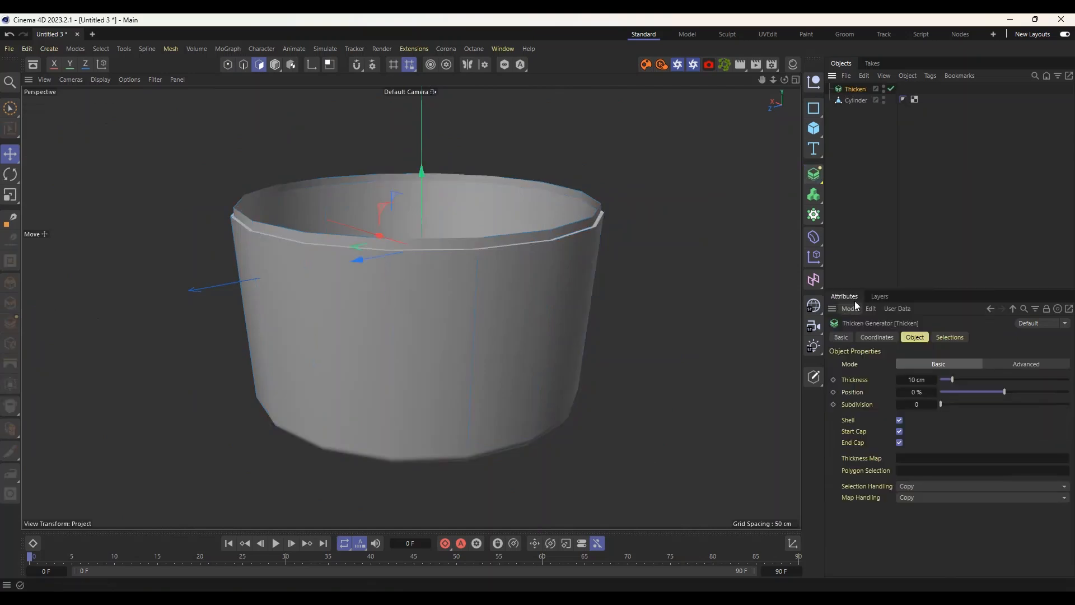
pyautogui.moveTo(856, 100); pyautogui.dragTo(853, 93)
pyautogui.scroll(4, 575, 197)
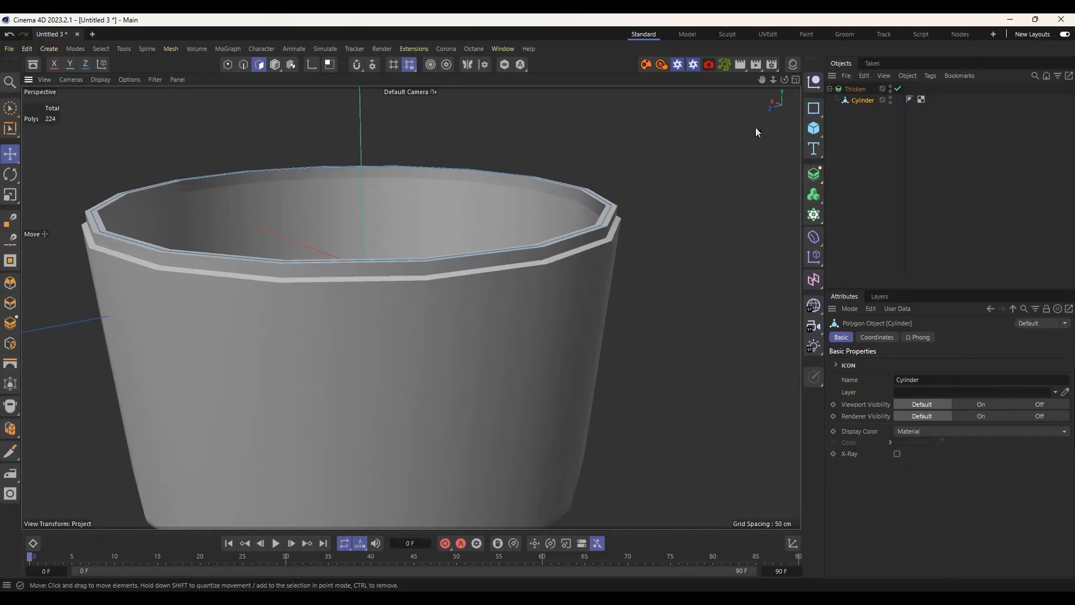
pyautogui.moveTo(784, 80)
pyautogui.mouseDown()
pyautogui.moveTo(798, 98)
pyautogui.moveTo(851, 112)
pyautogui.moveTo(879, 84)
pyautogui.moveTo(807, 53)
pyautogui.moveTo(756, 64)
pyautogui.moveTo(755, 84)
pyautogui.moveTo(717, 129)
pyautogui.moveTo(784, 56)
pyautogui.moveTo(756, 79)
pyautogui.moveTo(720, 75)
pyautogui.moveTo(795, 79)
pyautogui.mouseUp()
# Set the Thicken generator's thickness to 4 cm.
pyautogui.click(859, 89)
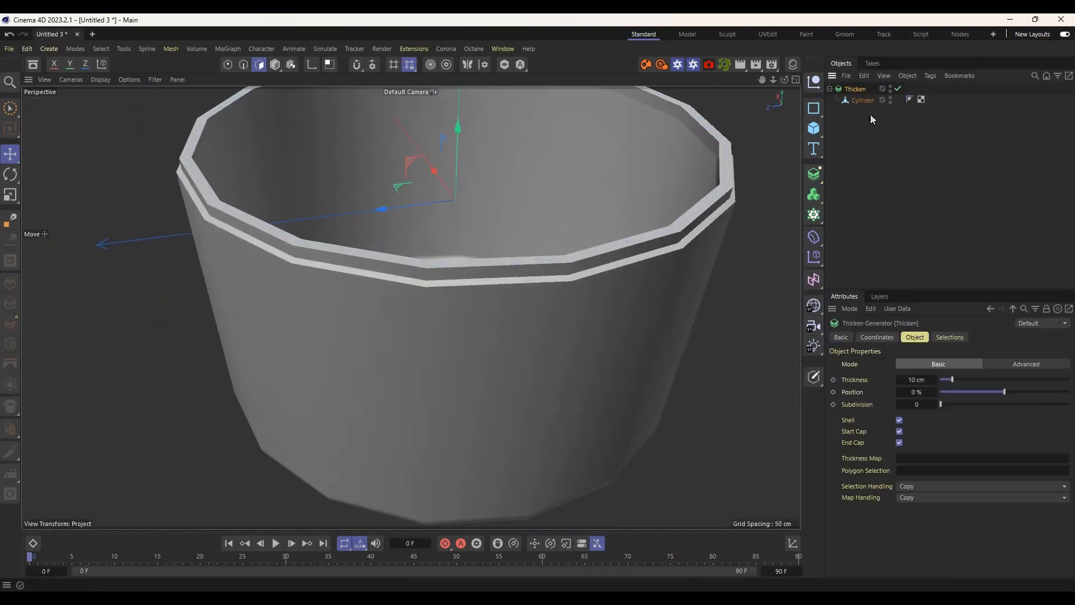
pyautogui.moveTo(902, 379)
pyautogui.mouseDown()
pyautogui.moveTo(893, 380)
pyautogui.moveTo(902, 383)
pyautogui.mouseUp()
pyautogui.click(900, 380)
pyautogui.click(900, 380)
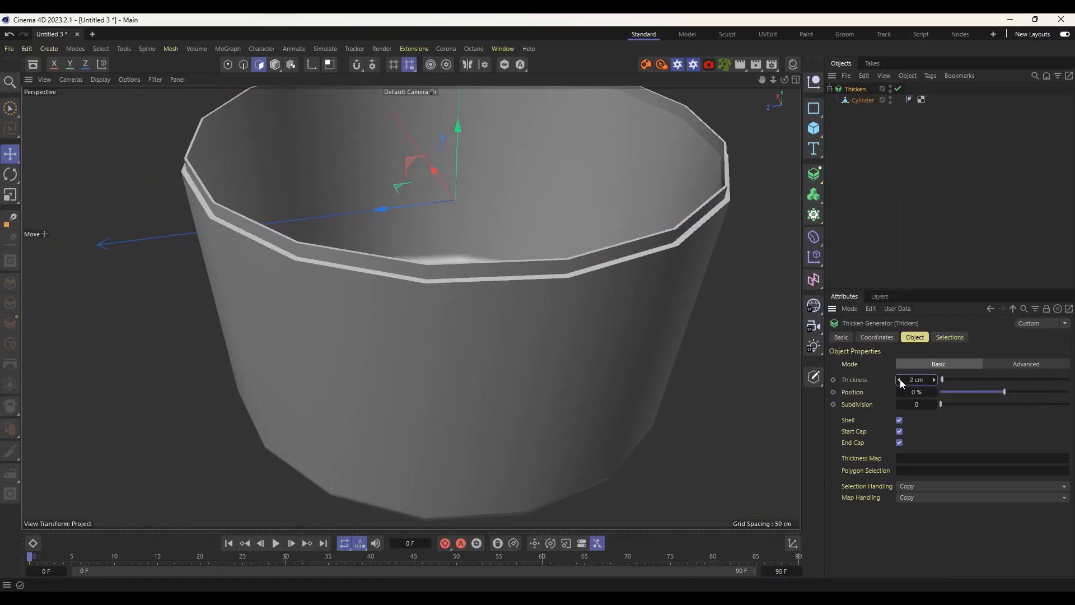
pyautogui.click(900, 380)
pyautogui.click(934, 380)
pyautogui.click(933, 381)
pyautogui.click(933, 380)
pyautogui.scroll(-6, 723, 349)
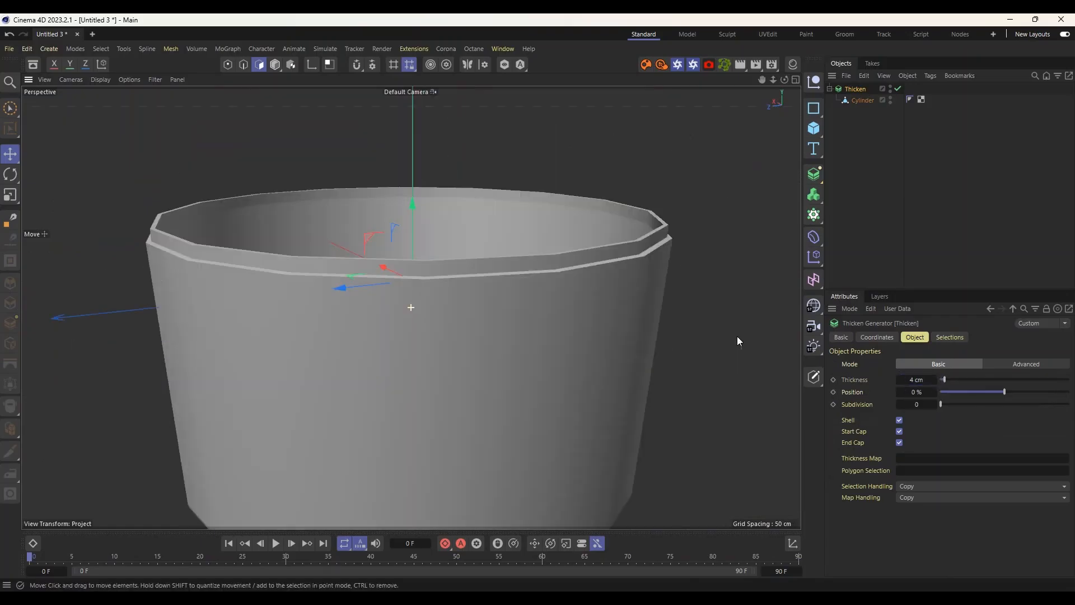
# Check the thickened cup against the whole reference image in the front view.
pyautogui.click(796, 79)
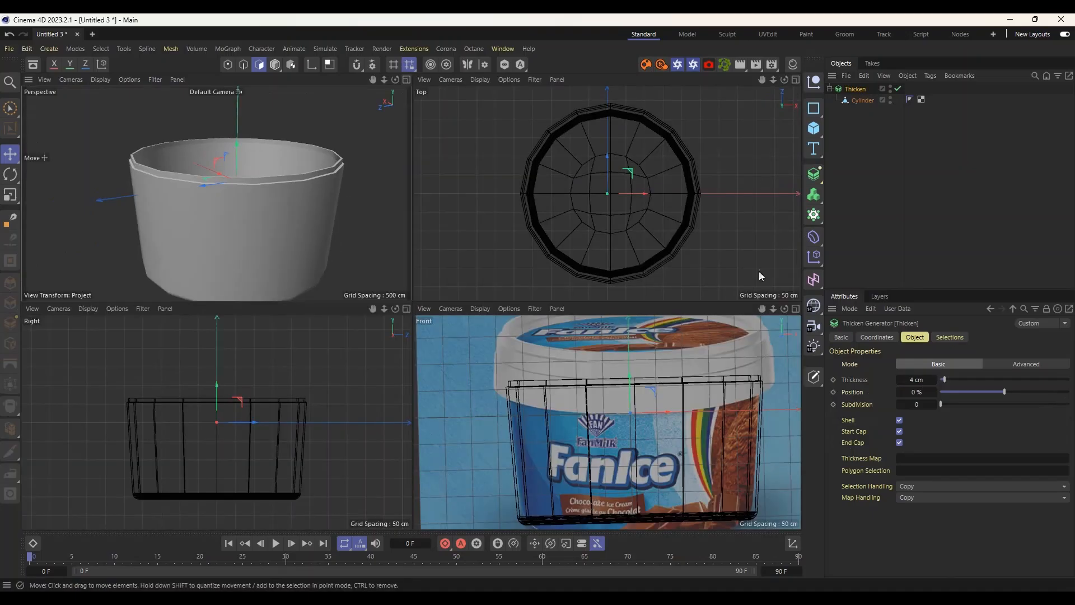
pyautogui.middleClick(794, 308)
pyautogui.scroll(-3, 638, 340)
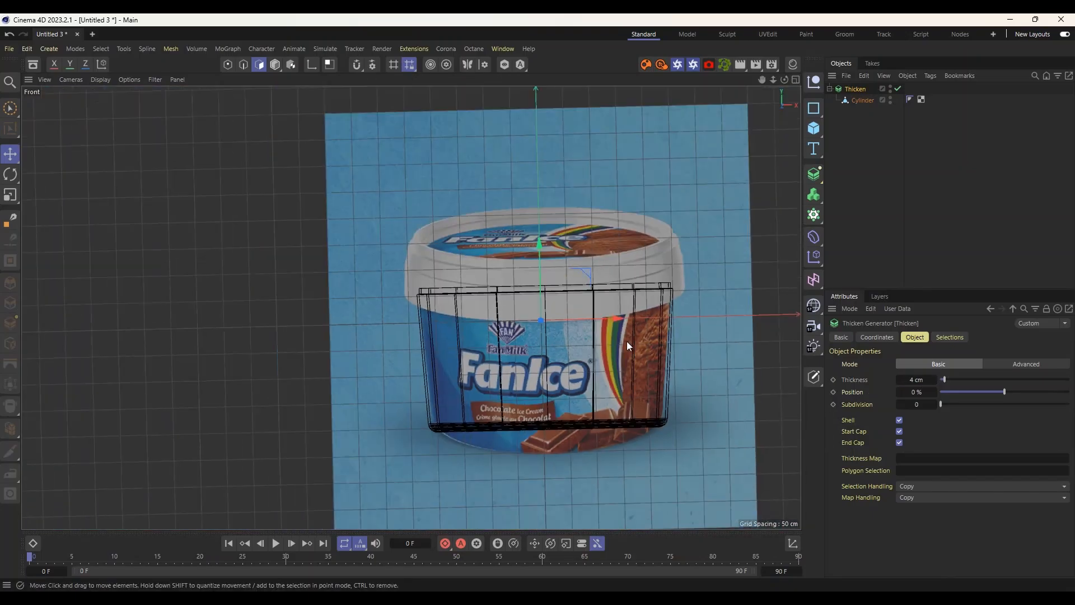
# Add a new Cylinder primitive for the lid and disable the Thicken generator to see the reference image clearly.
pyautogui.scroll(2, 661, 329)
pyautogui.click(796, 79)
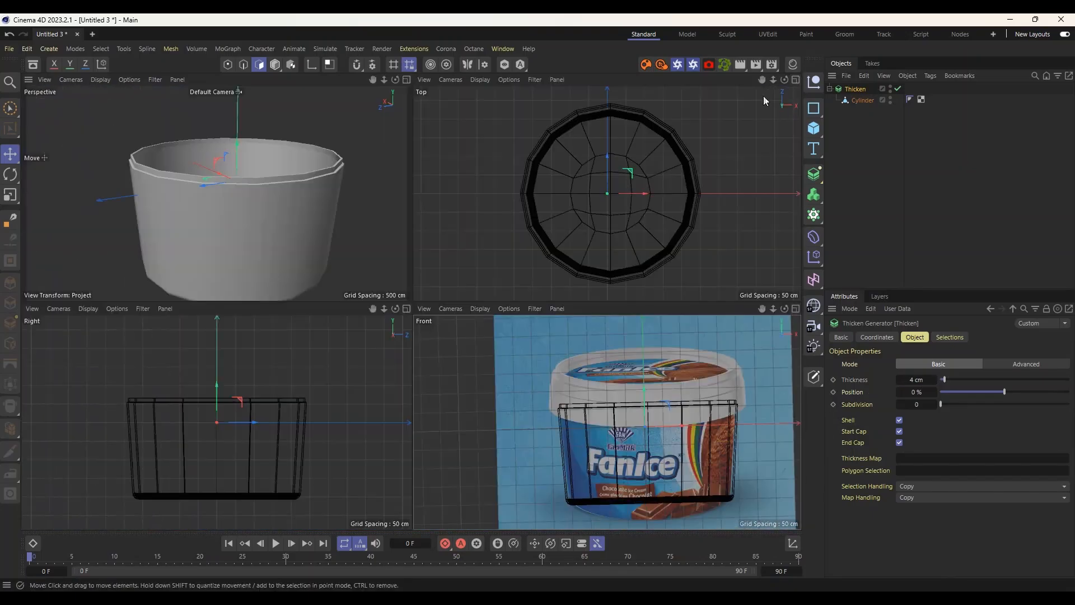
pyautogui.click(406, 80)
pyautogui.keyDown('alt'); pyautogui.moveTo(551, 203); pyautogui.dragTo(504, 236); pyautogui.keyUp('alt')
pyautogui.click(796, 79)
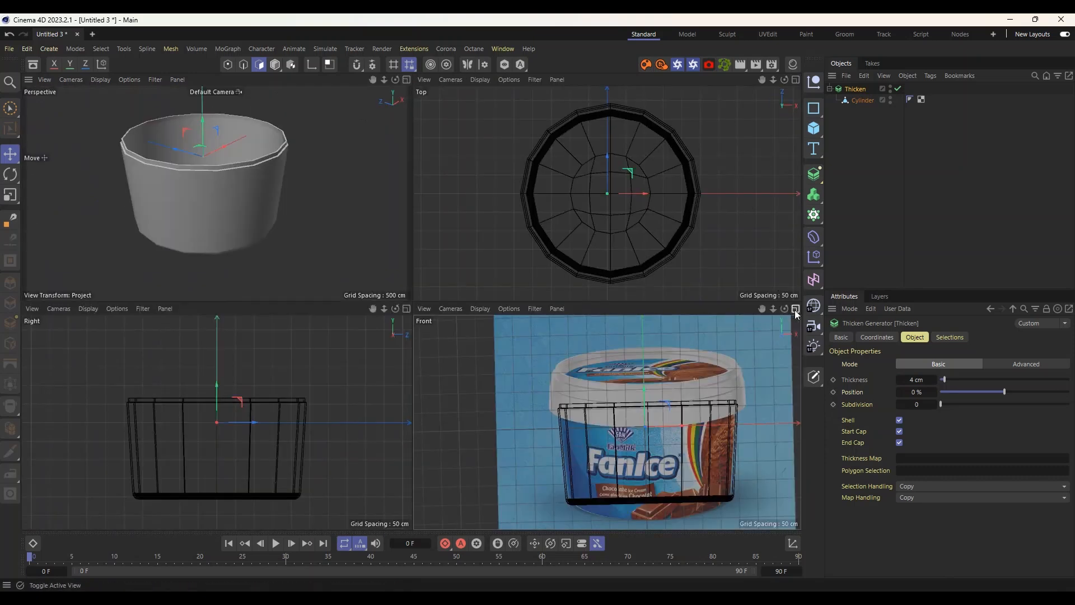
pyautogui.click(796, 307)
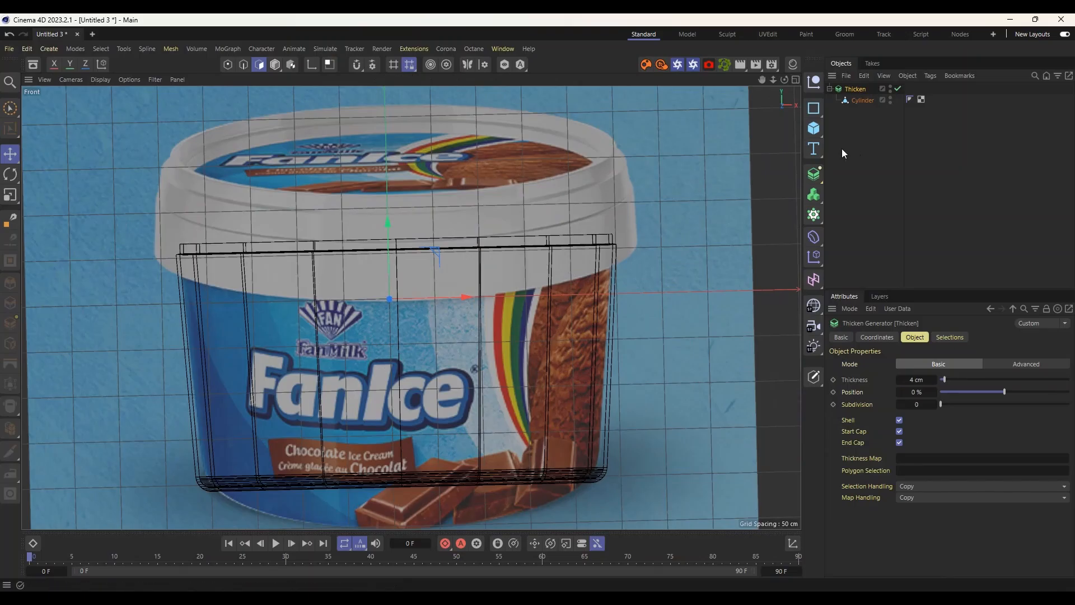
pyautogui.click(818, 132)
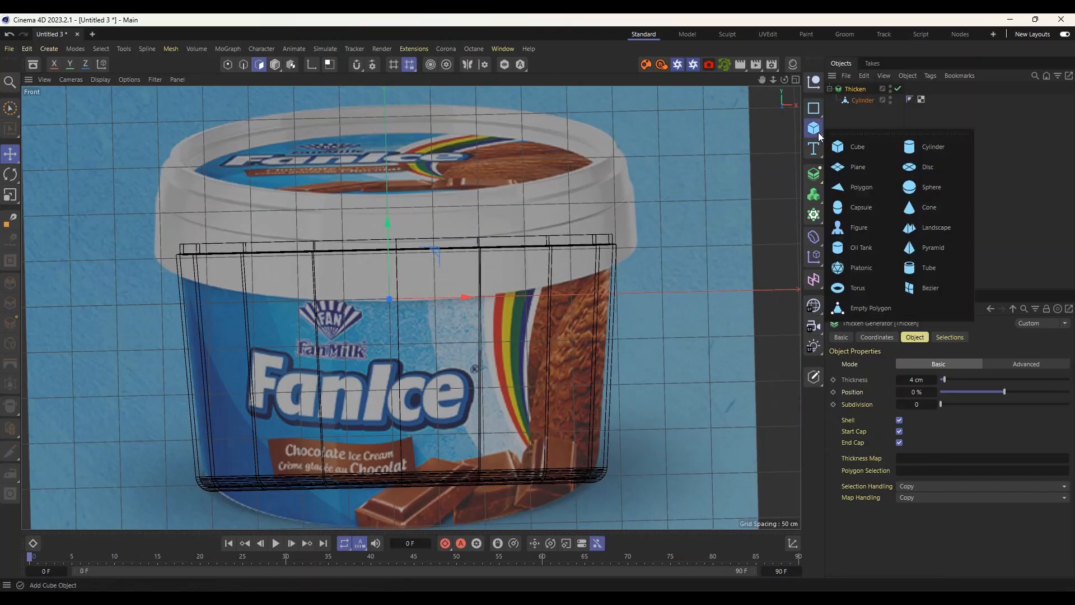
pyautogui.click(928, 148)
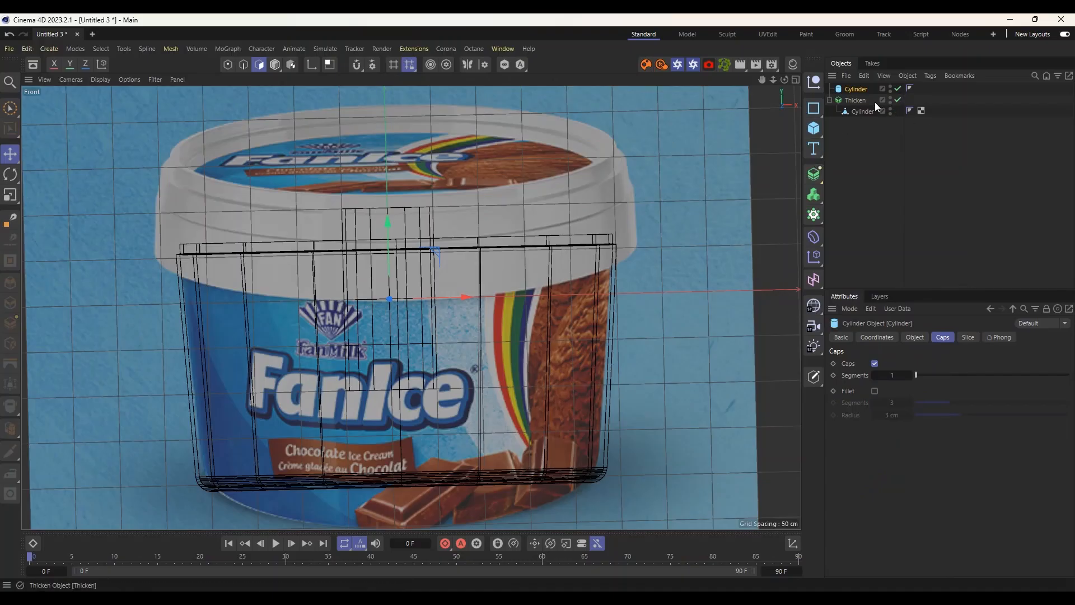
pyautogui.click(897, 101)
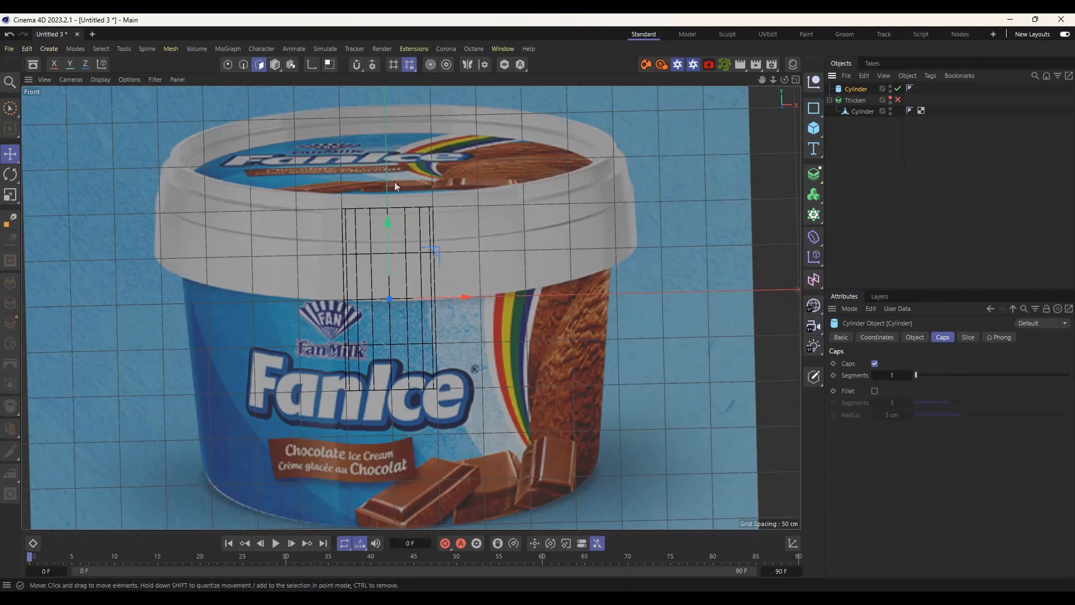
# Widen and flatten the new cylinder to roughly match the white lid in the reference, and raise it to the lid's height.
pyautogui.click(11, 194)
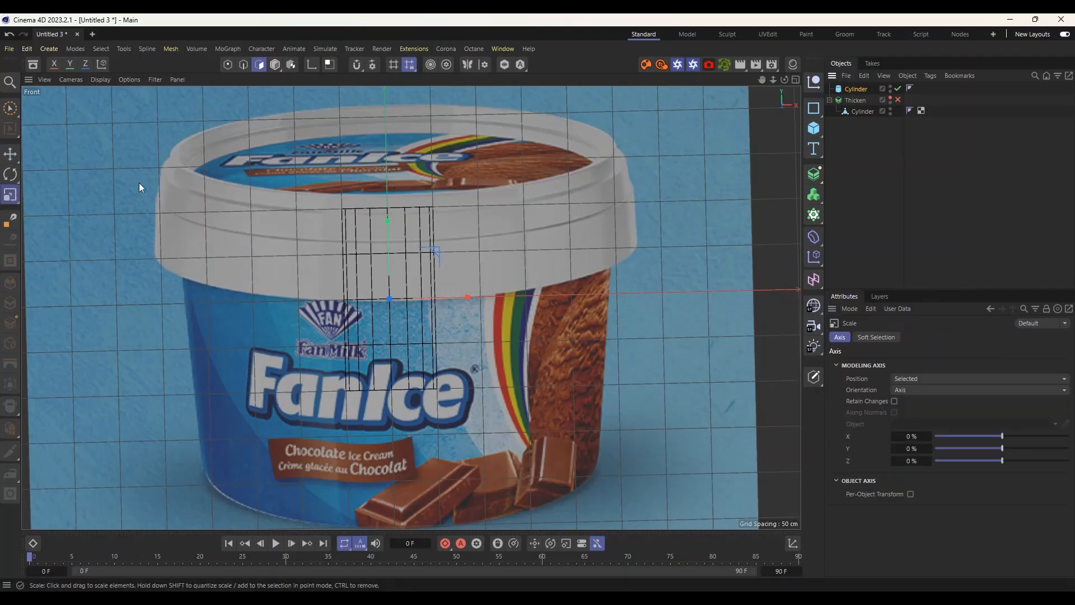
pyautogui.click(275, 64)
pyautogui.moveTo(388, 213); pyautogui.dragTo(628, 164)
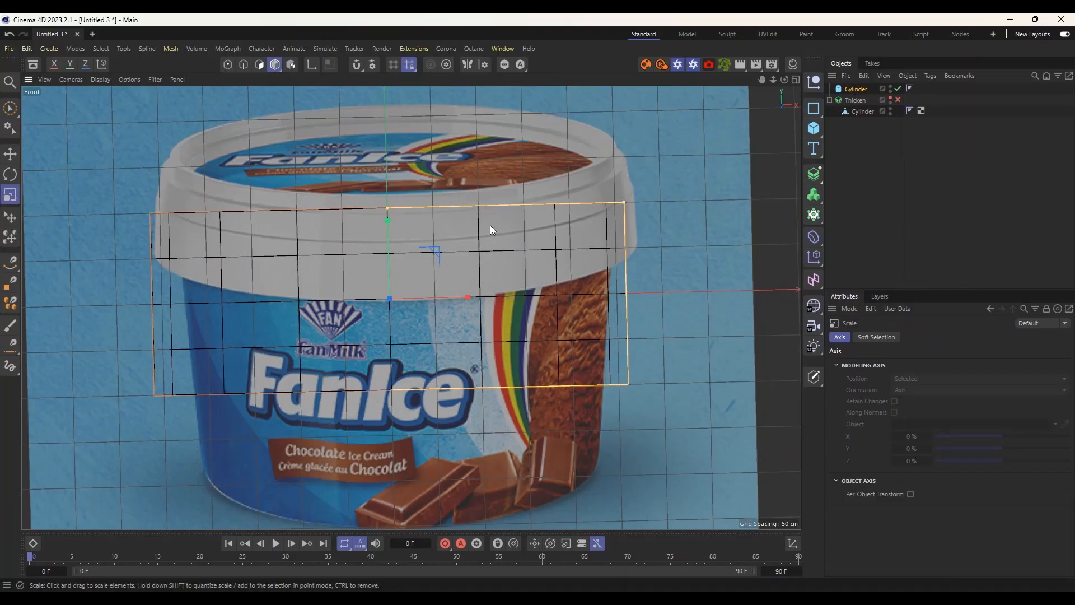
pyautogui.moveTo(389, 218); pyautogui.dragTo(402, 140)
pyautogui.press('e')
pyautogui.moveTo(624, 164)
pyautogui.mouseDown()
pyautogui.moveTo(595, 166)
pyautogui.moveTo(611, 164)
pyautogui.mouseUp()
# Re-enable the Thicken generator, then slightly narrow the lid cylinder and lower it so it overlaps the cup's rim.
pyautogui.click(891, 98)
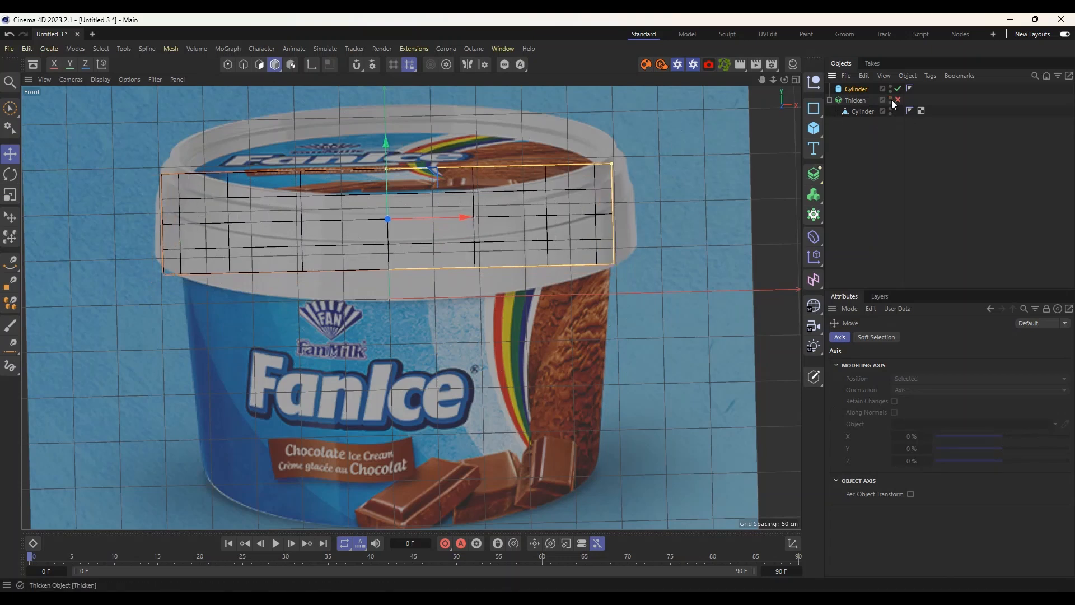
pyautogui.click(900, 100)
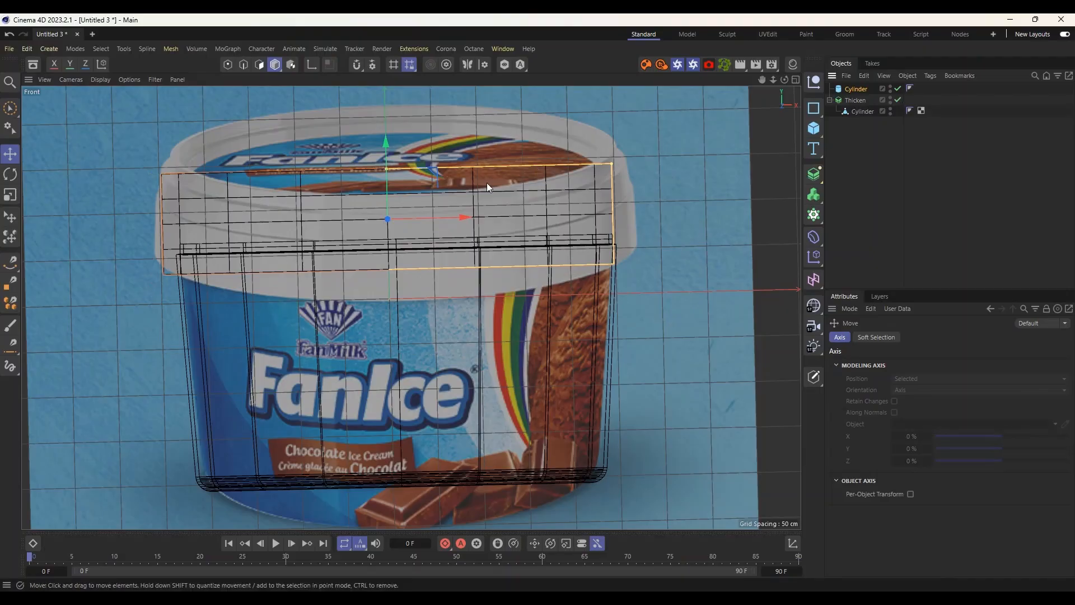
pyautogui.moveTo(618, 168); pyautogui.dragTo(609, 167)
pyautogui.moveTo(385, 143); pyautogui.dragTo(389, 160)
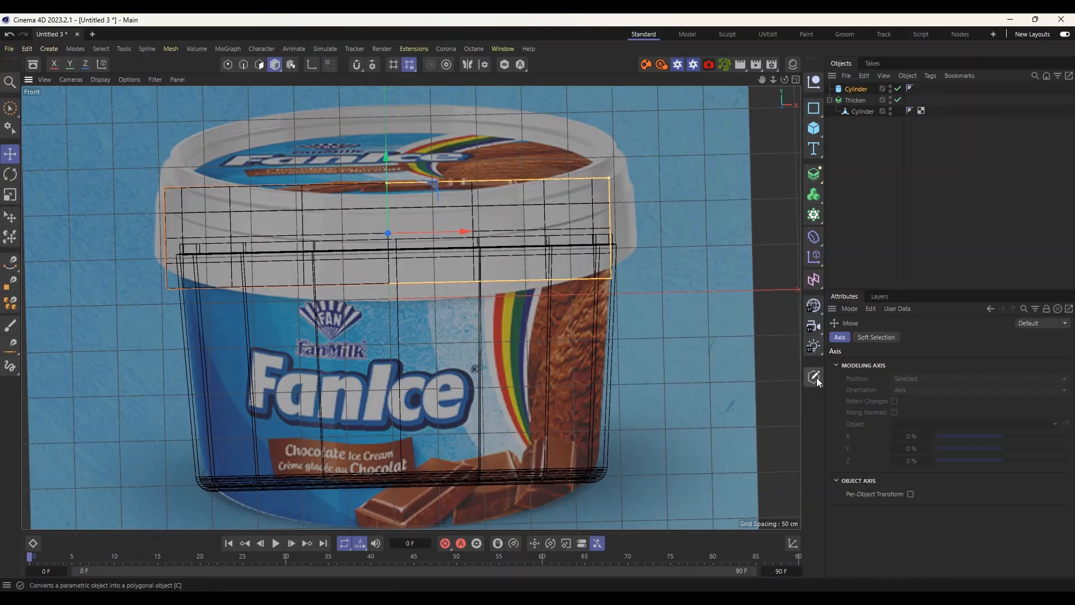
# Turn off the lid cylinder's caps and convert it to an editable polygon object.
pyautogui.click(858, 89)
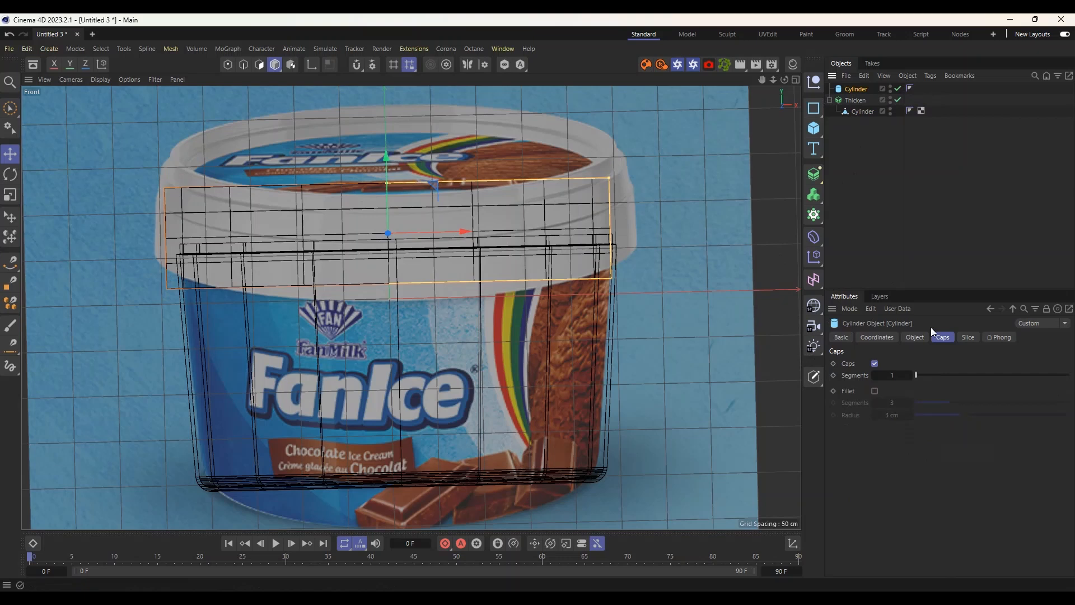
pyautogui.click(874, 364)
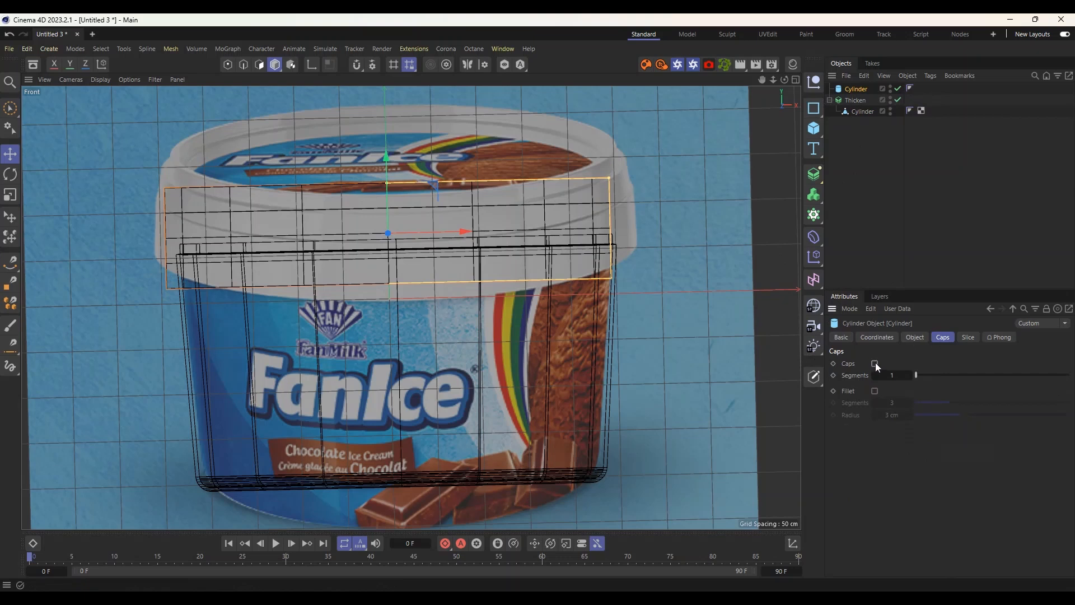
pyautogui.click(815, 380)
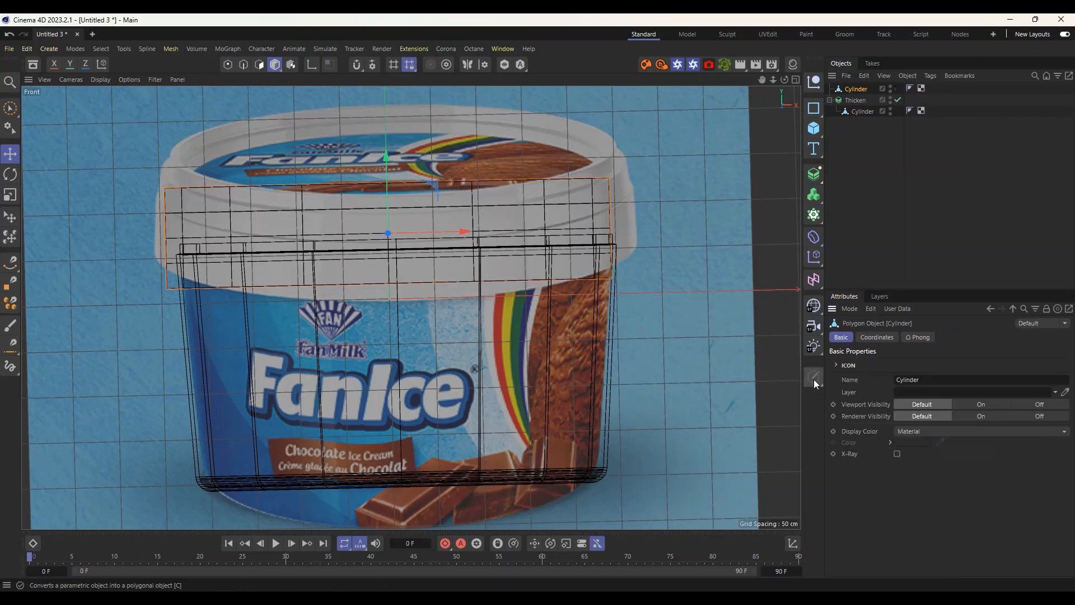
# Move the lid cylinder along X and Z in the top view to centre it around the cup's rim.
pyautogui.click(796, 80)
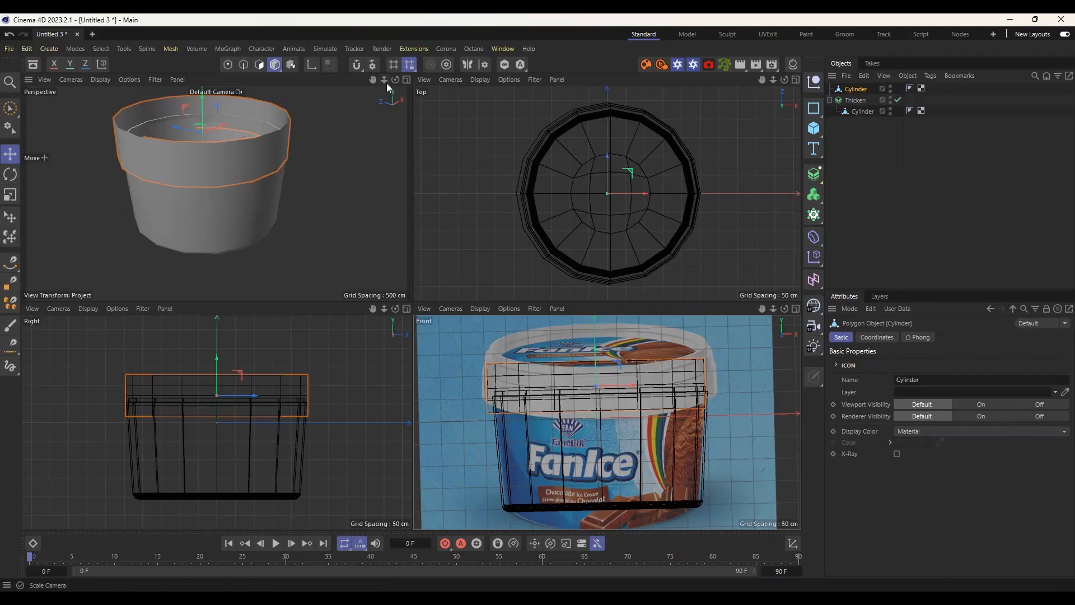
pyautogui.click(407, 79)
pyautogui.keyDown('alt'); pyautogui.moveTo(591, 168); pyautogui.dragTo(829, 171); pyautogui.keyUp('alt')
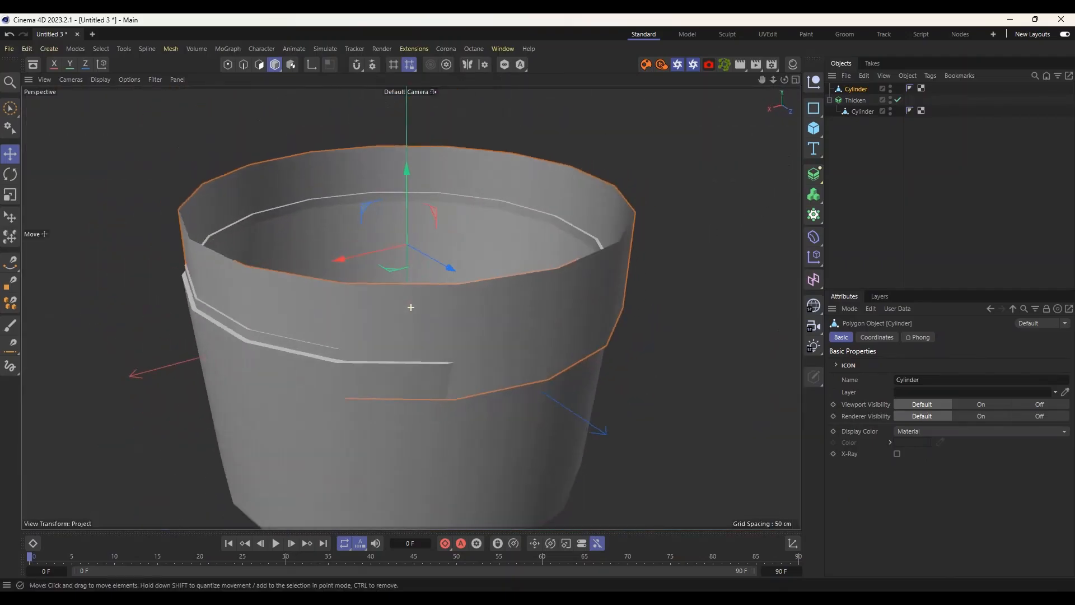
pyautogui.click(796, 79)
pyautogui.middleClick(762, 103)
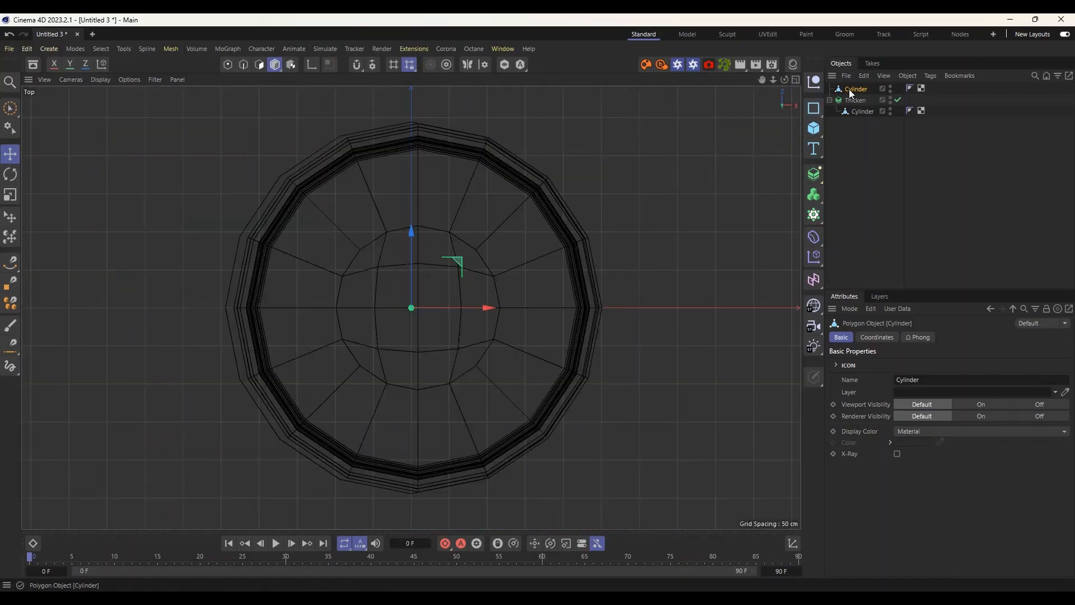
pyautogui.moveTo(489, 308); pyautogui.dragTo(490, 306)
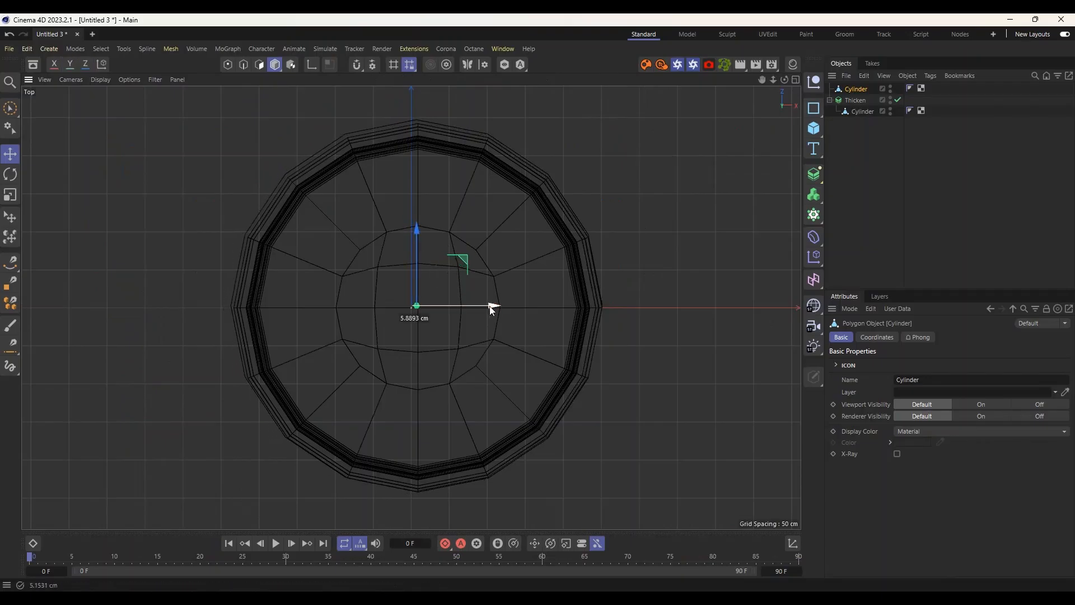
pyautogui.moveTo(415, 227); pyautogui.dragTo(417, 235)
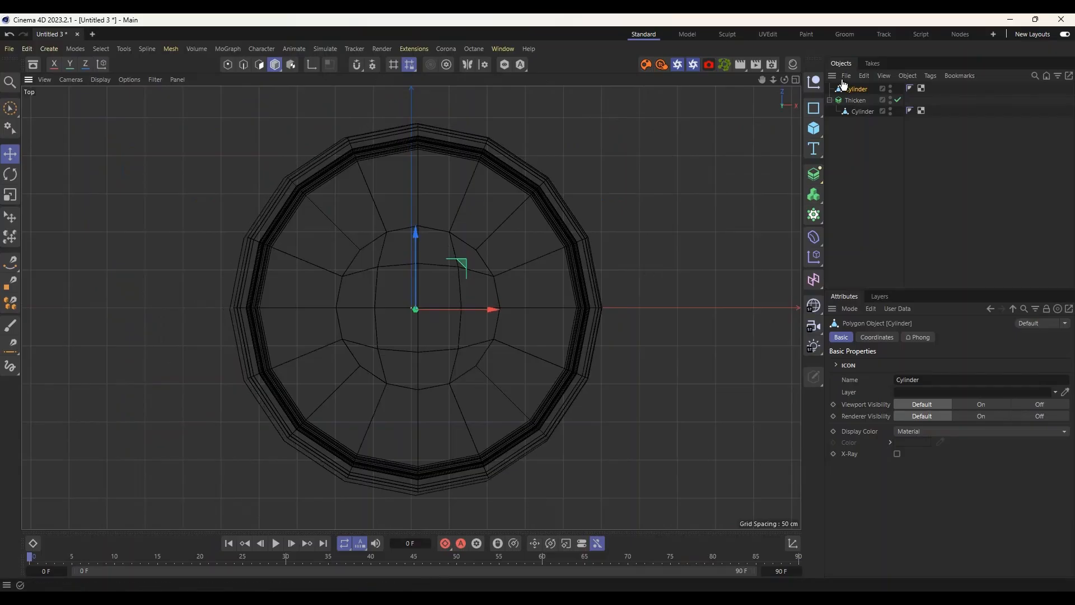
# Fine-tune the lid cylinder's horizontal position in perspective so its gap around the cup's rim is even.
pyautogui.click(795, 79)
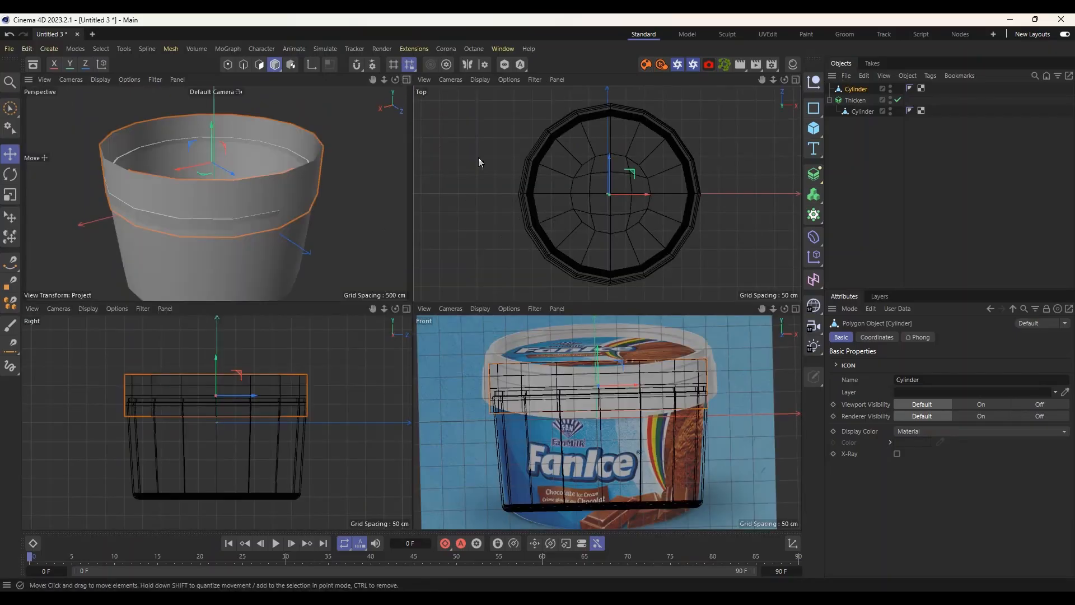
pyautogui.click(406, 80)
pyautogui.keyDown('alt'); pyautogui.moveTo(559, 244); pyautogui.dragTo(476, 297); pyautogui.keyUp('alt')
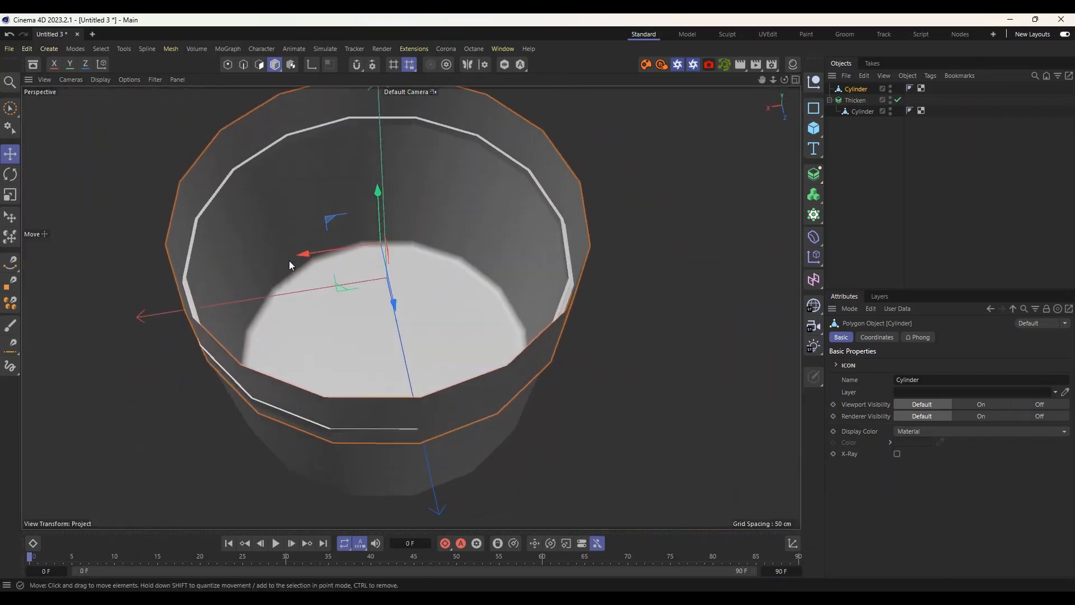
pyautogui.moveTo(307, 254); pyautogui.dragTo(304, 253)
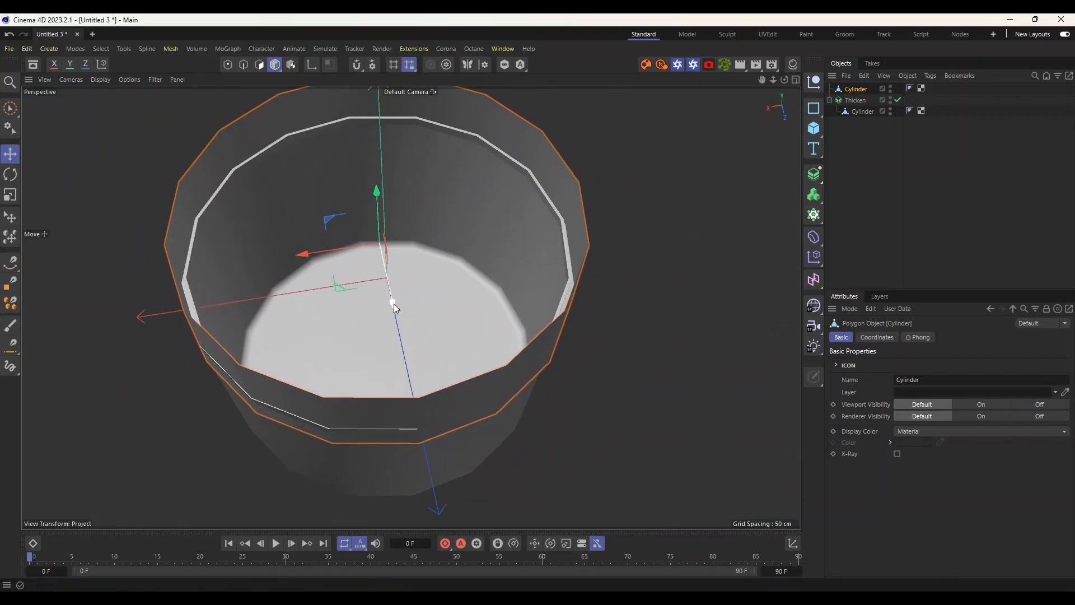
pyautogui.moveTo(394, 303); pyautogui.dragTo(394, 306)
pyautogui.keyDown('alt'); pyautogui.moveTo(261, 268); pyautogui.dragTo(343, 205); pyautogui.keyUp('alt')
# Scale the lid cylinder up slightly to clear the cup's rim, and compare it with the reference in the front view.
pyautogui.click(11, 195)
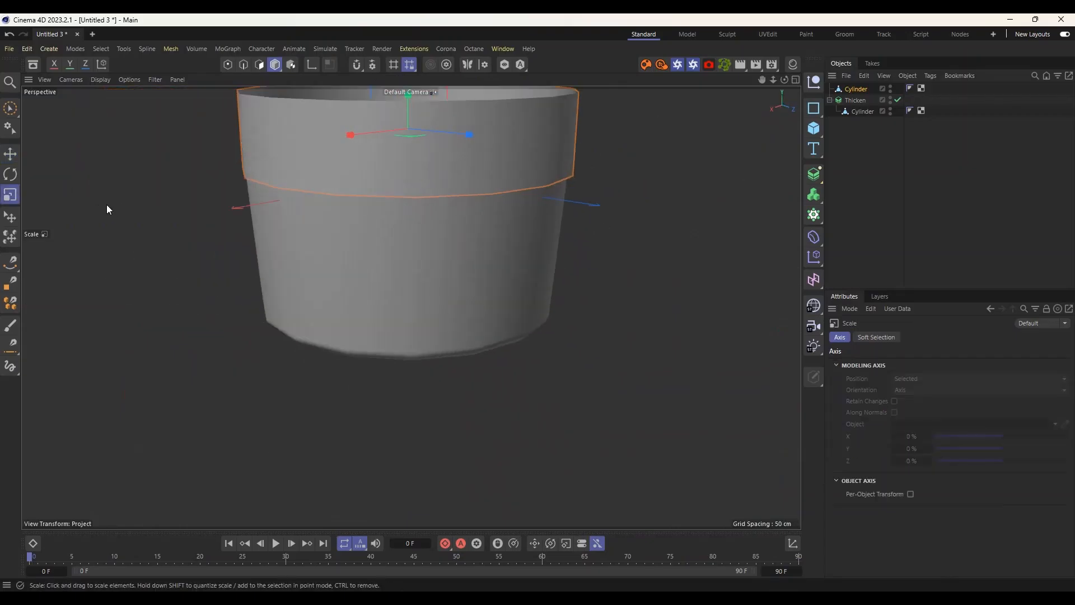
pyautogui.keyDown('alt'); pyautogui.moveTo(407, 246); pyautogui.dragTo(560, 303); pyautogui.keyUp('alt')
pyautogui.click(795, 79)
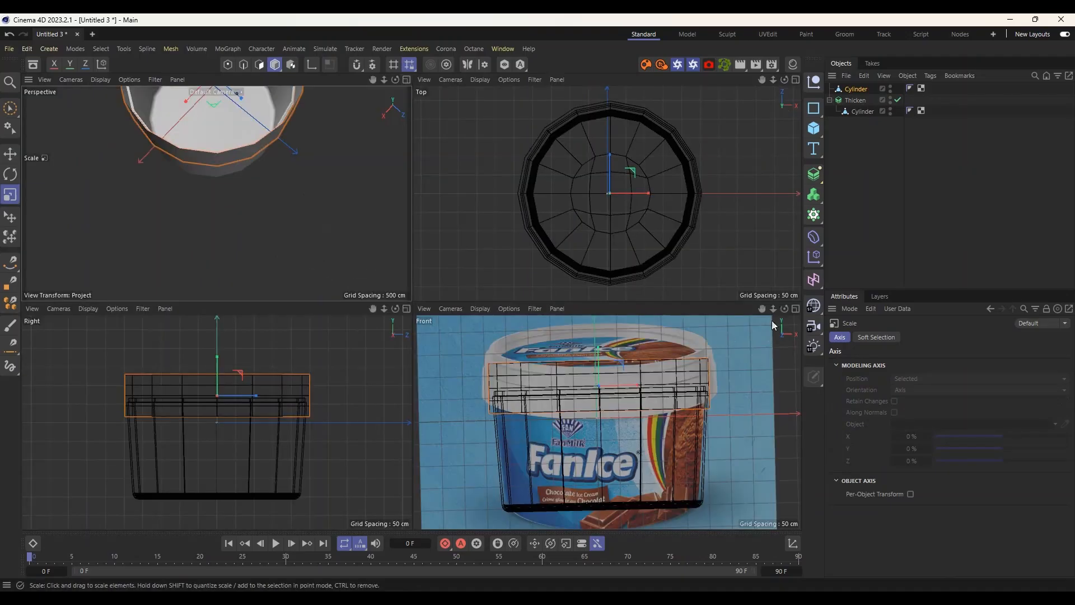
pyautogui.click(795, 308)
pyautogui.scroll(-5, 358, 294)
pyautogui.scroll(3, 336, 280)
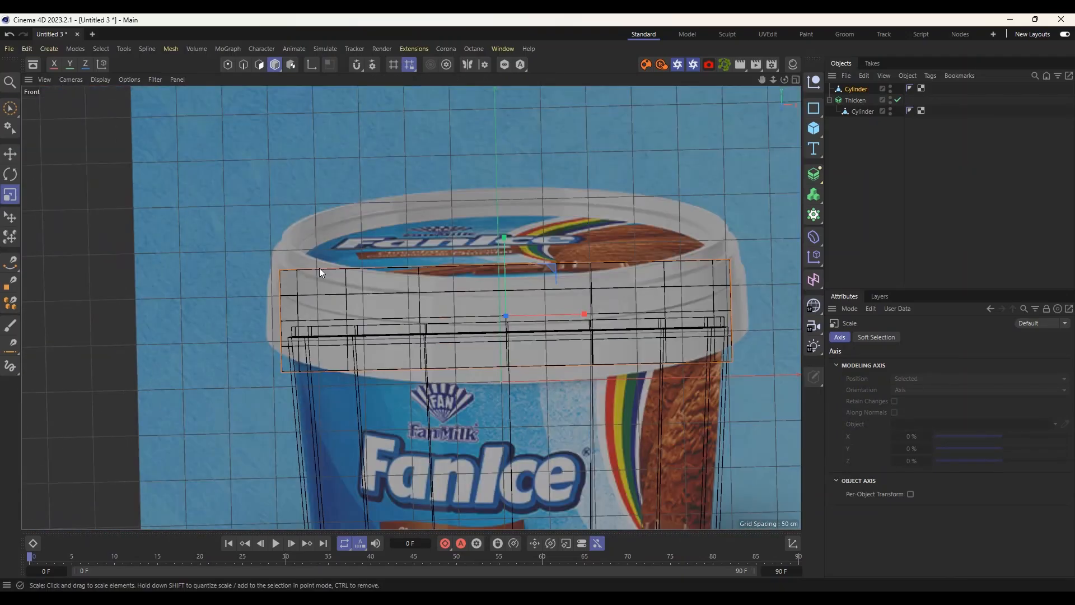
pyautogui.scroll(3, 319, 268)
pyautogui.scroll(-6, 246, 84)
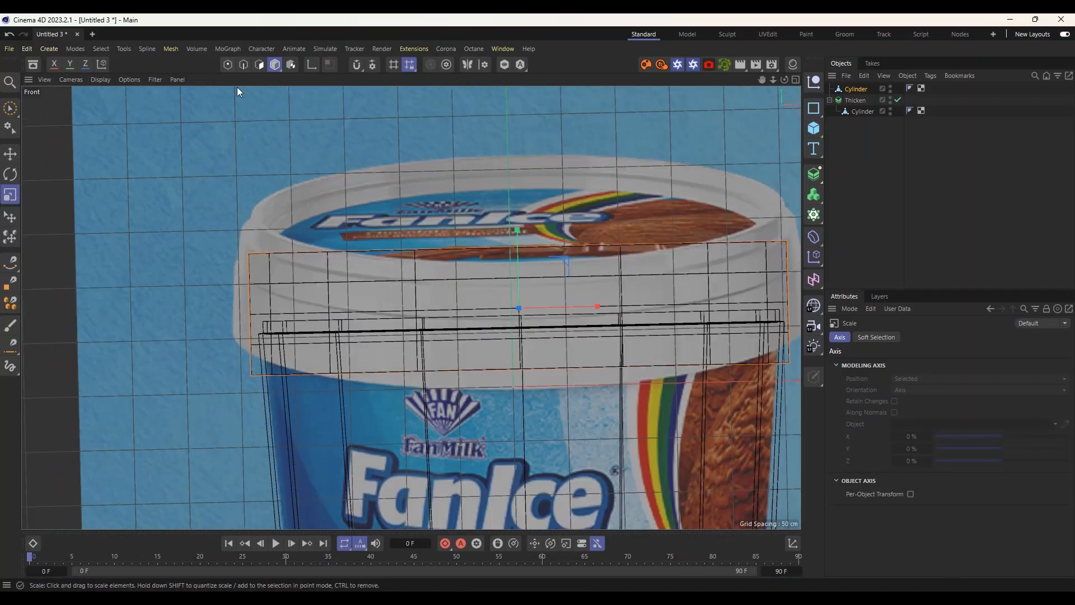
# Remove the horizontal edge loop just below the lid cylinder's upper rim.
pyautogui.click(243, 64)
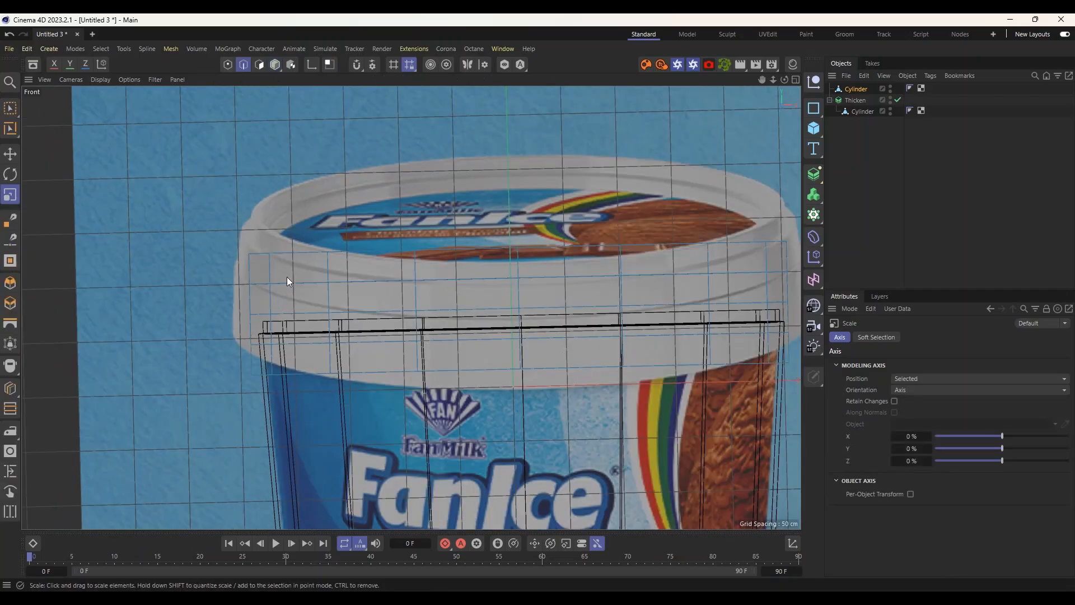
pyautogui.scroll(-2, 280, 277)
pyautogui.scroll(2, 275, 277)
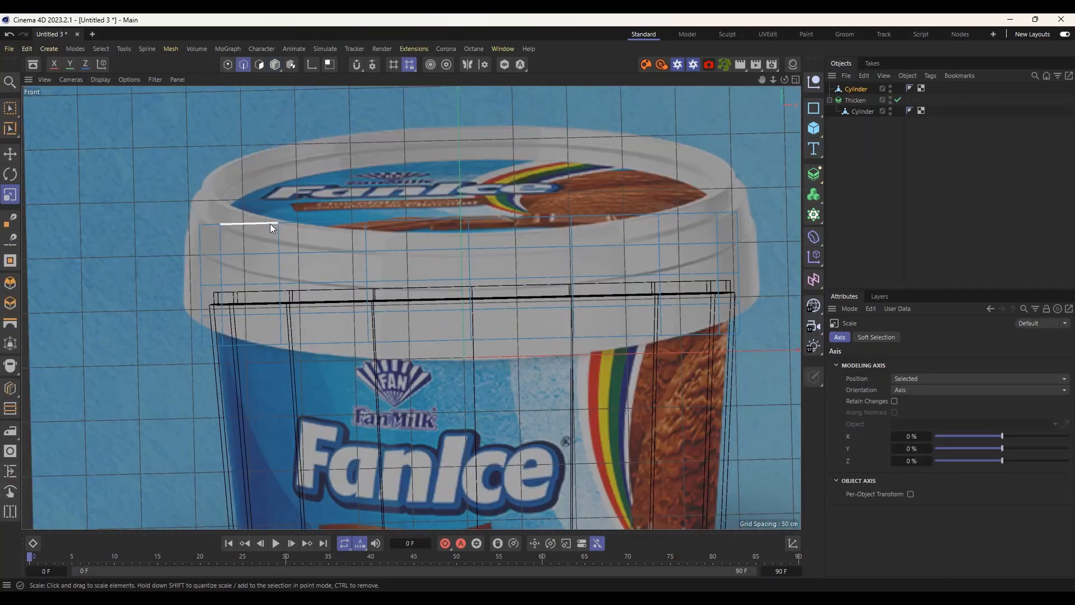
pyautogui.doubleClick(258, 253)
pyautogui.rightClick(258, 251)
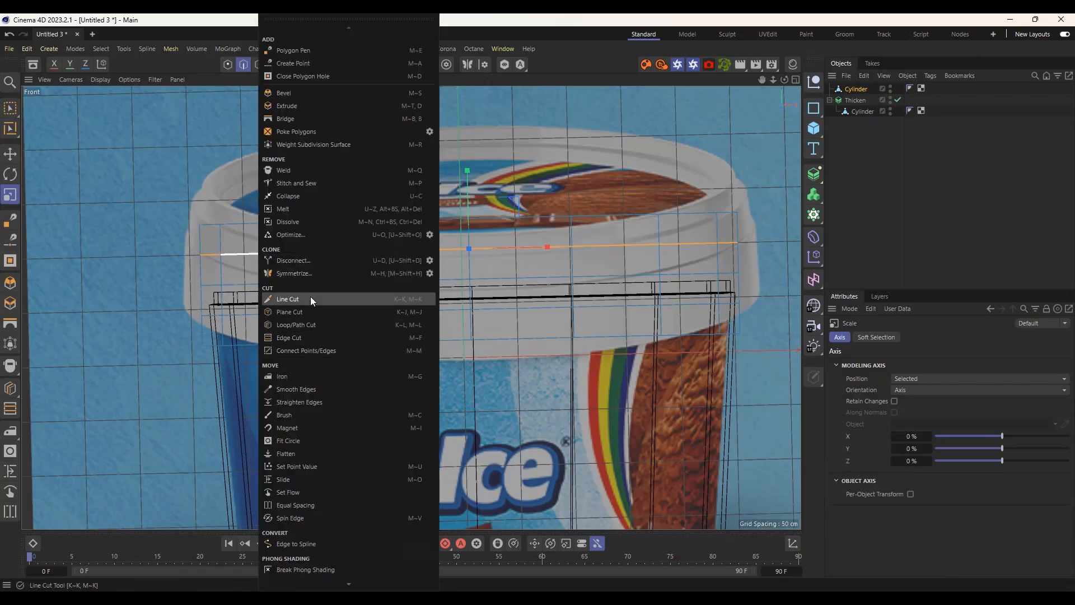
pyautogui.click(299, 234)
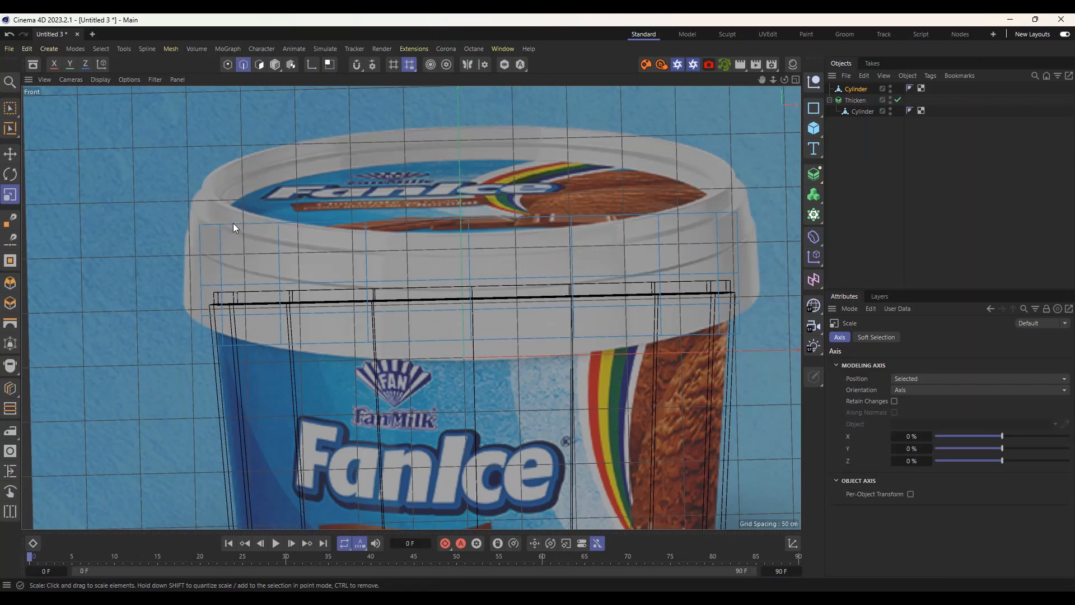
# Lower the lid cylinder's upper edge loop to just above the cup's rim and scale it inward.
pyautogui.doubleClick(258, 224)
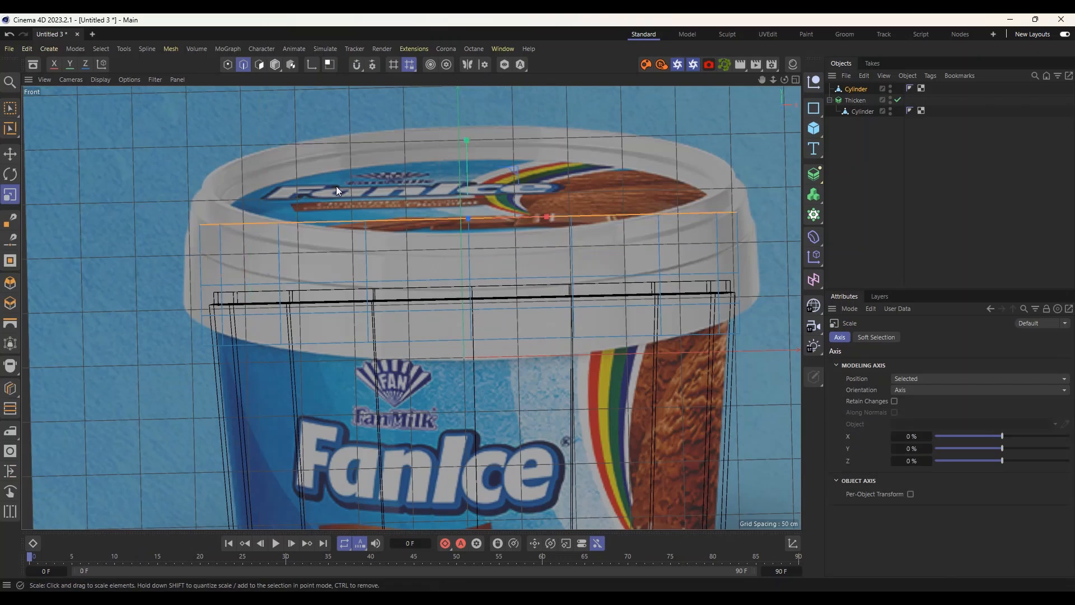
pyautogui.press('e')
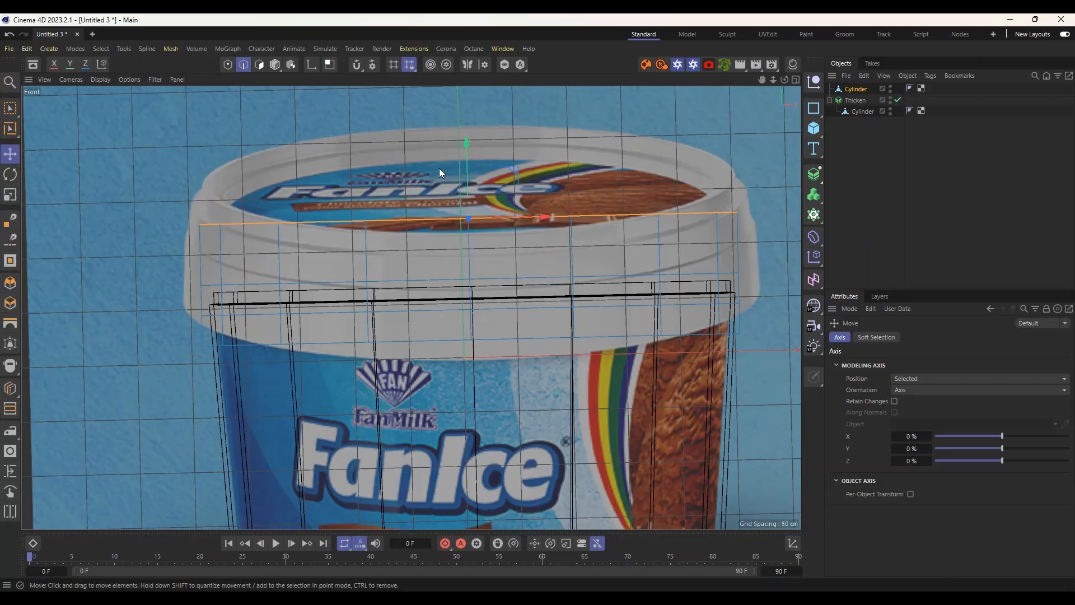
pyautogui.moveTo(471, 140); pyautogui.dragTo(468, 179)
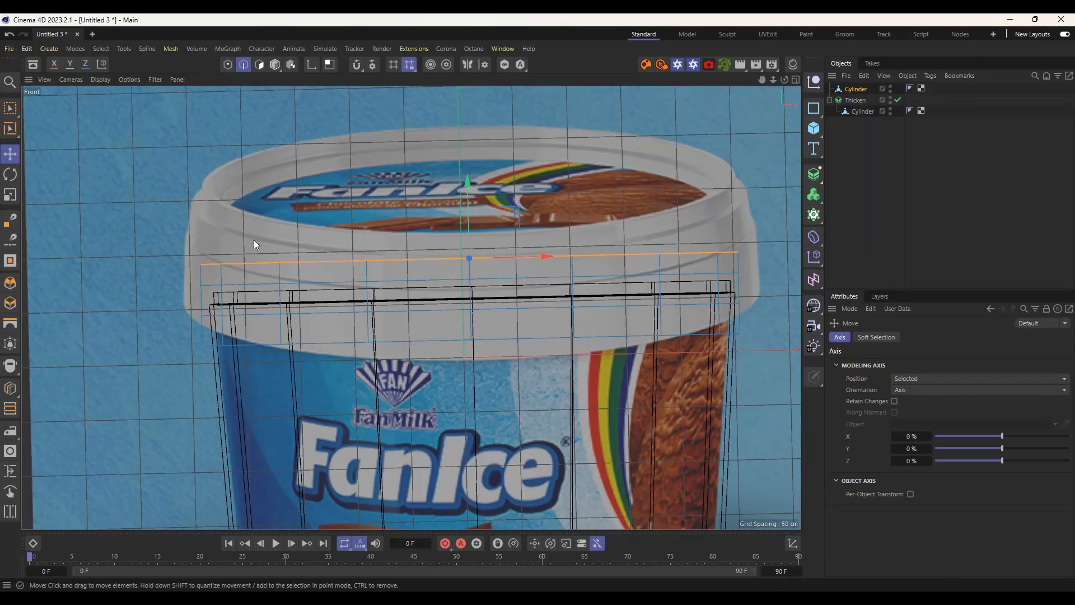
pyautogui.press('t')
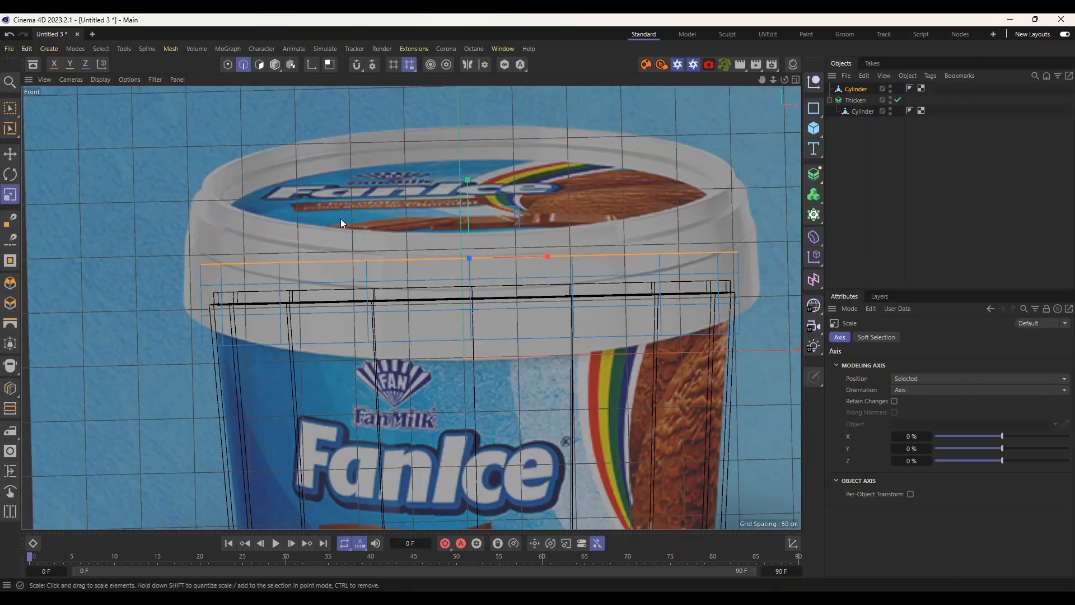
pyautogui.moveTo(341, 218); pyautogui.dragTo(313, 221)
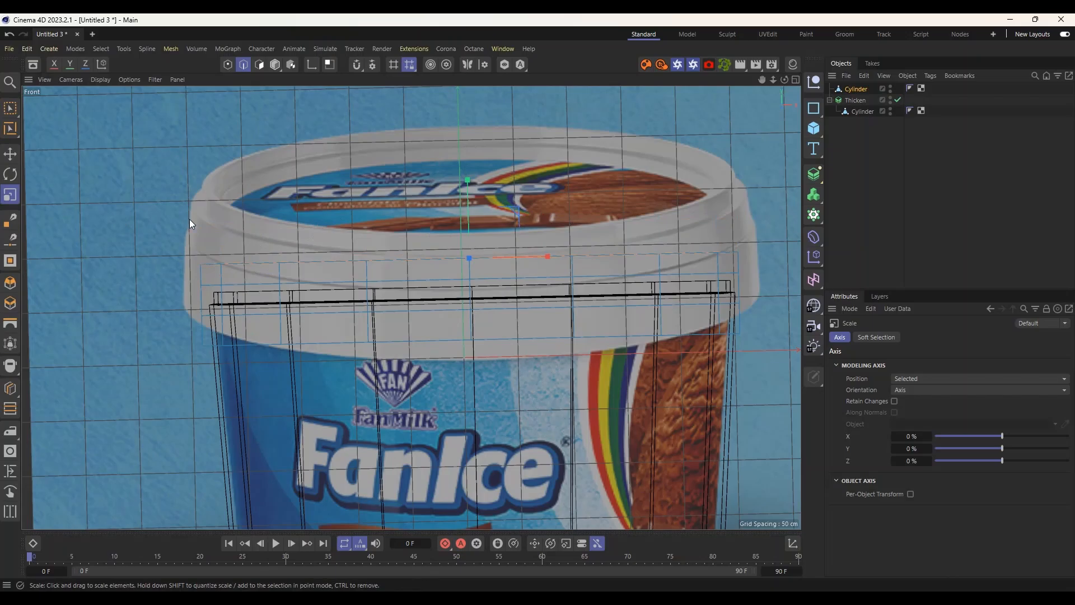
# Extrude the lid cylinder's top edge loop upward to form a second tier, and taper it slightly inward.
pyautogui.press('e')
pyautogui.moveTo(466, 181); pyautogui.dragTo(465, 153)
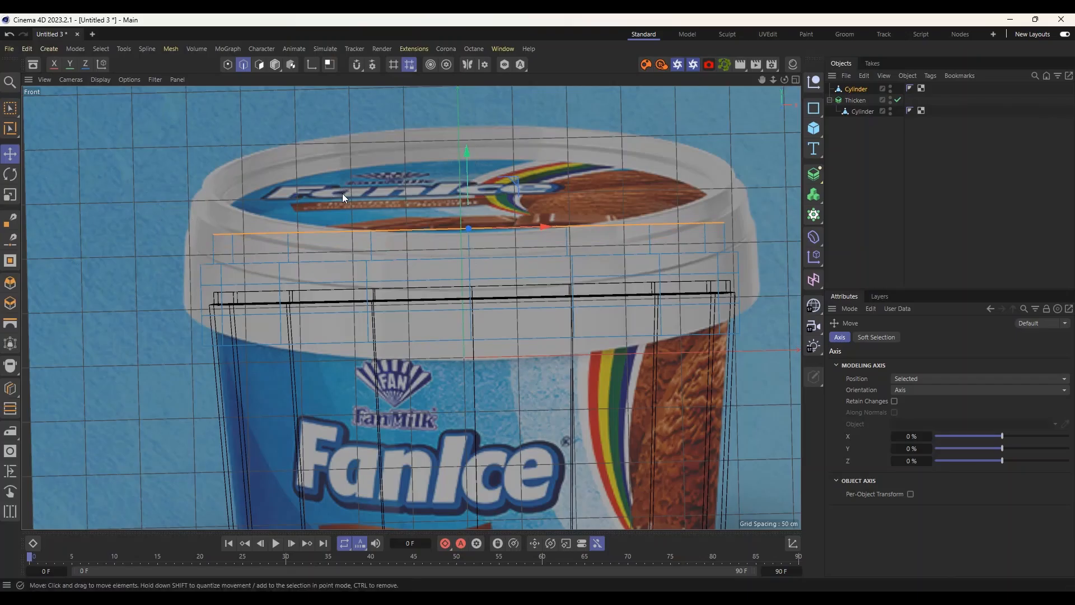
pyautogui.press('t')
pyautogui.moveTo(361, 187); pyautogui.dragTo(357, 187)
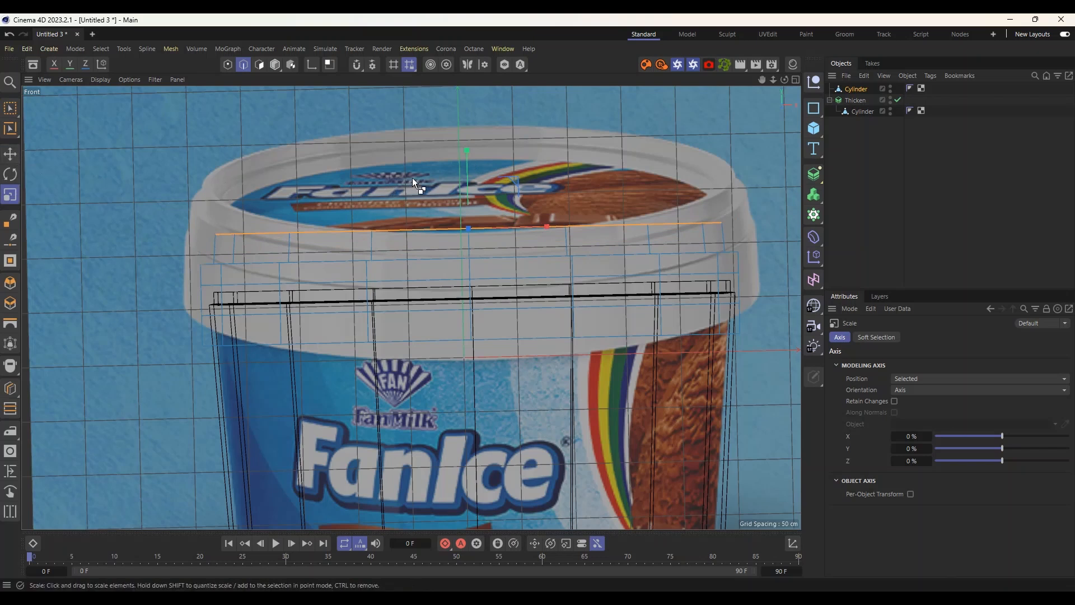
# Extrude the lid's top edge loop inward and up into a narrower third tier, and inset its top edge as a thin rim.
pyautogui.moveTo(415, 177); pyautogui.dragTo(376, 183)
pyautogui.press('e')
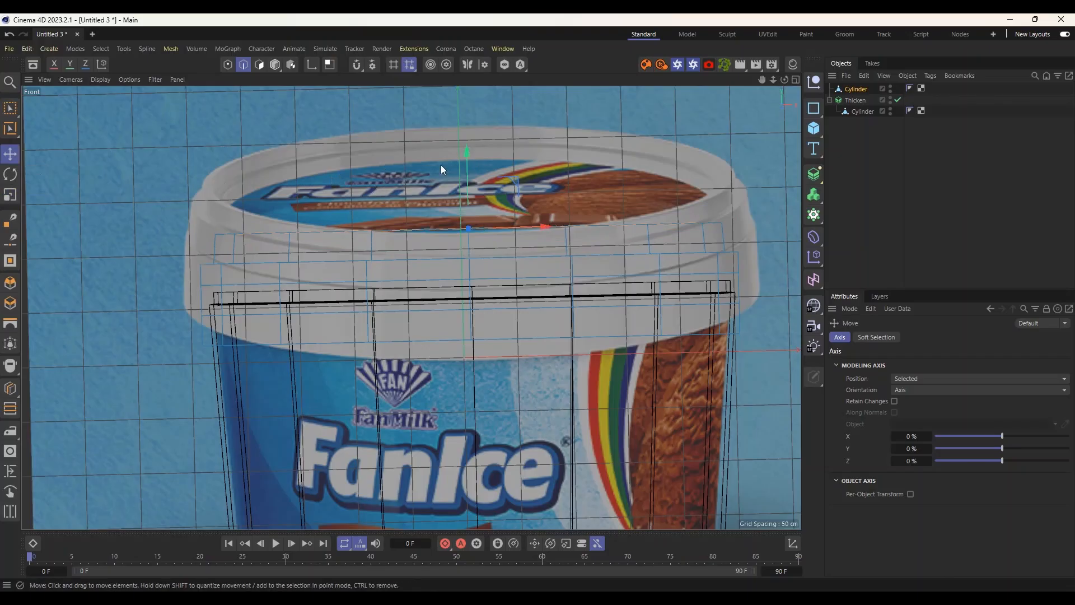
pyautogui.moveTo(468, 156); pyautogui.dragTo(466, 133)
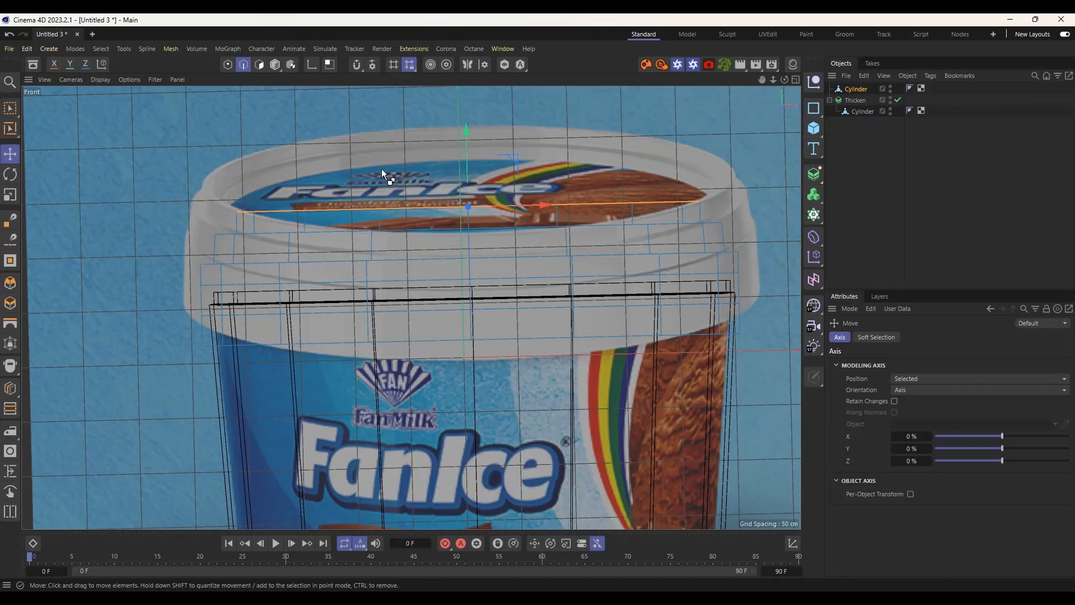
pyautogui.press('t')
pyautogui.moveTo(391, 166)
pyautogui.mouseDown()
pyautogui.moveTo(377, 172)
pyautogui.moveTo(388, 169)
pyautogui.mouseUp()
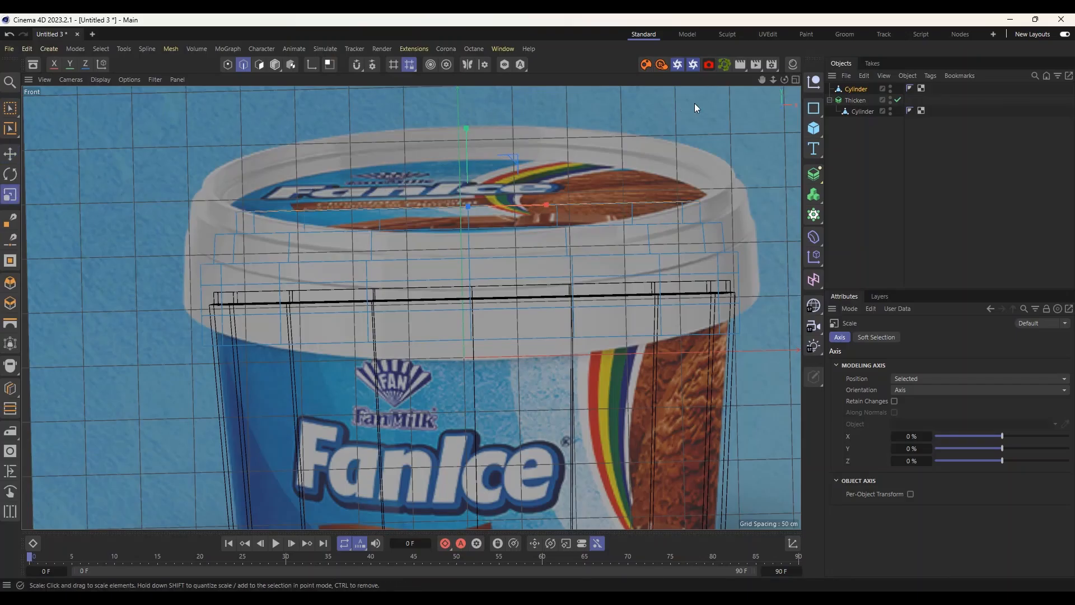
# Examine the stepped lid's rim in perspective and compare its tiers with the reference image in the front view.
pyautogui.click(796, 79)
pyautogui.click(406, 79)
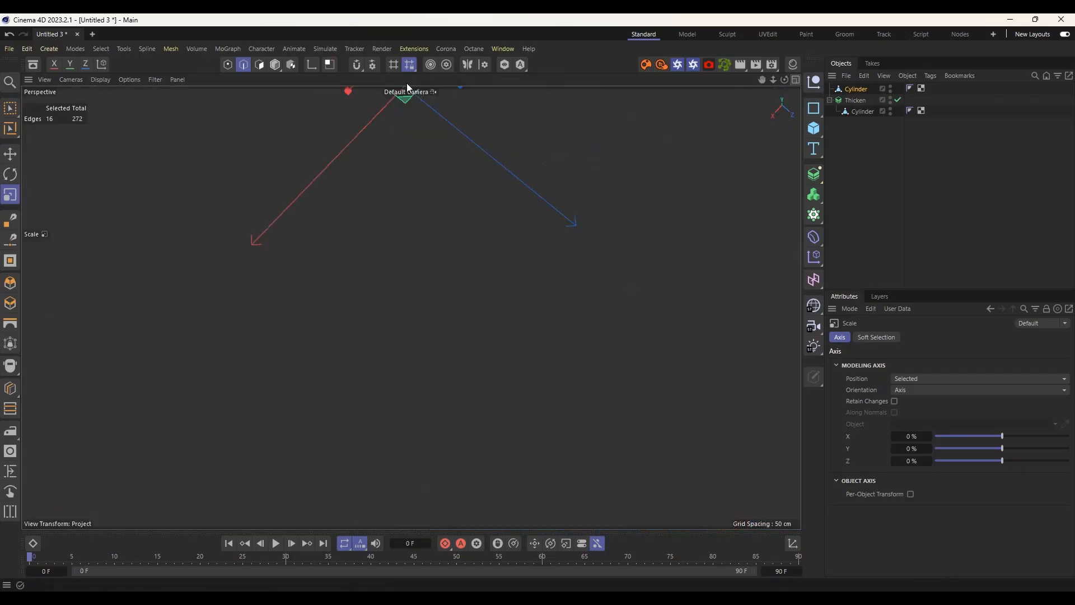
pyautogui.scroll(-5, 390, 307)
pyautogui.keyDown('alt'); pyautogui.moveTo(518, 230); pyautogui.dragTo(452, 128); pyautogui.keyUp('alt')
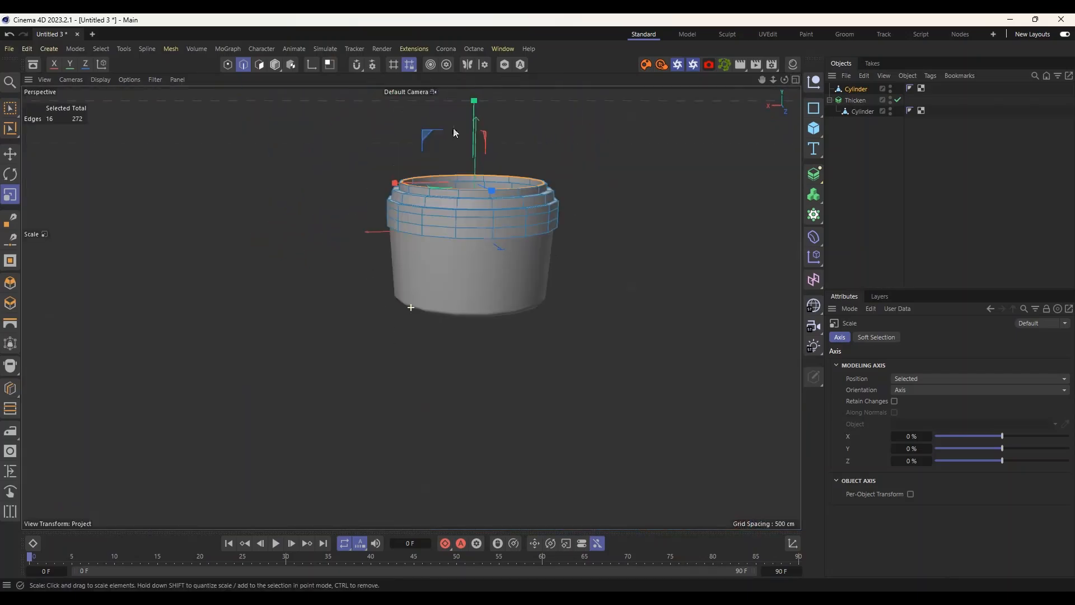
pyautogui.scroll(4, 516, 148)
pyautogui.keyDown('alt'); pyautogui.moveTo(505, 173); pyautogui.dragTo(462, 221); pyautogui.keyUp('alt')
pyautogui.scroll(3, 510, 190)
pyautogui.keyDown('alt'); pyautogui.moveTo(509, 190); pyautogui.dragTo(455, 229, button='middle'); pyautogui.keyUp('alt')
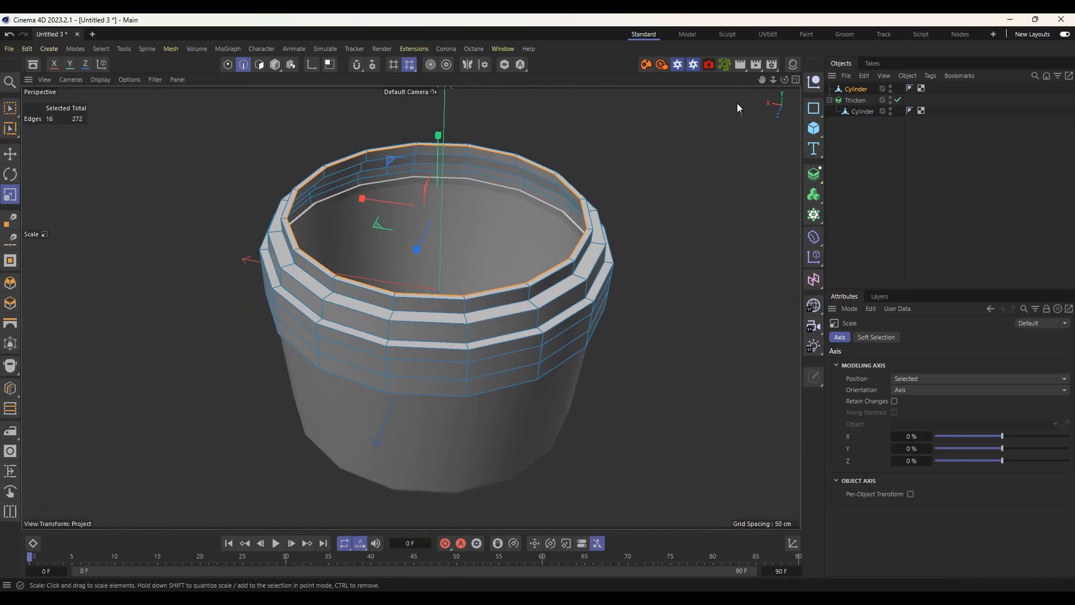
pyautogui.click(795, 80)
pyautogui.click(794, 305)
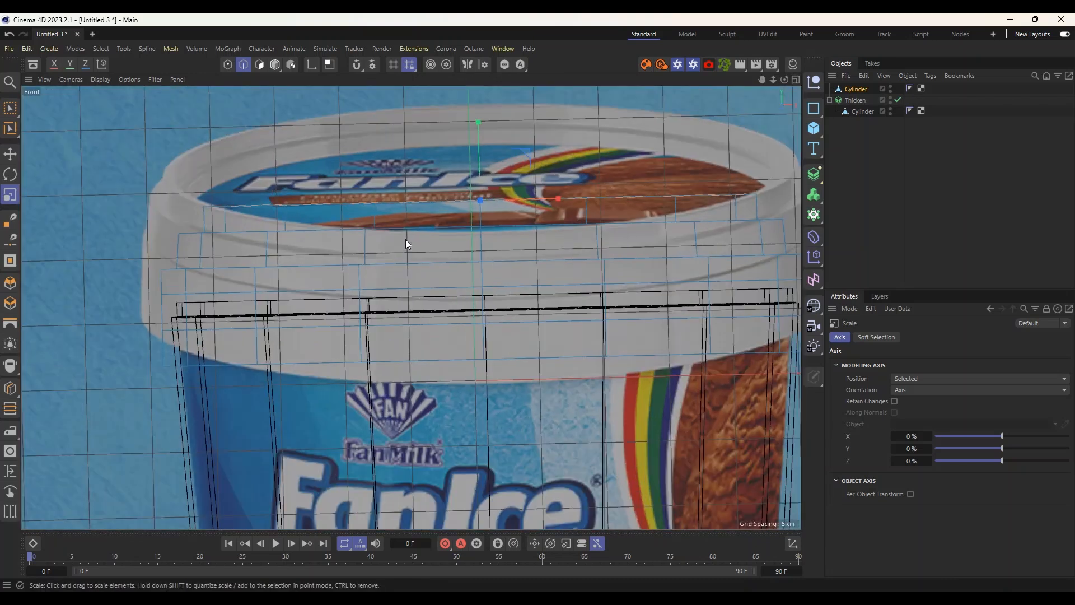
pyautogui.scroll(2, 280, 232)
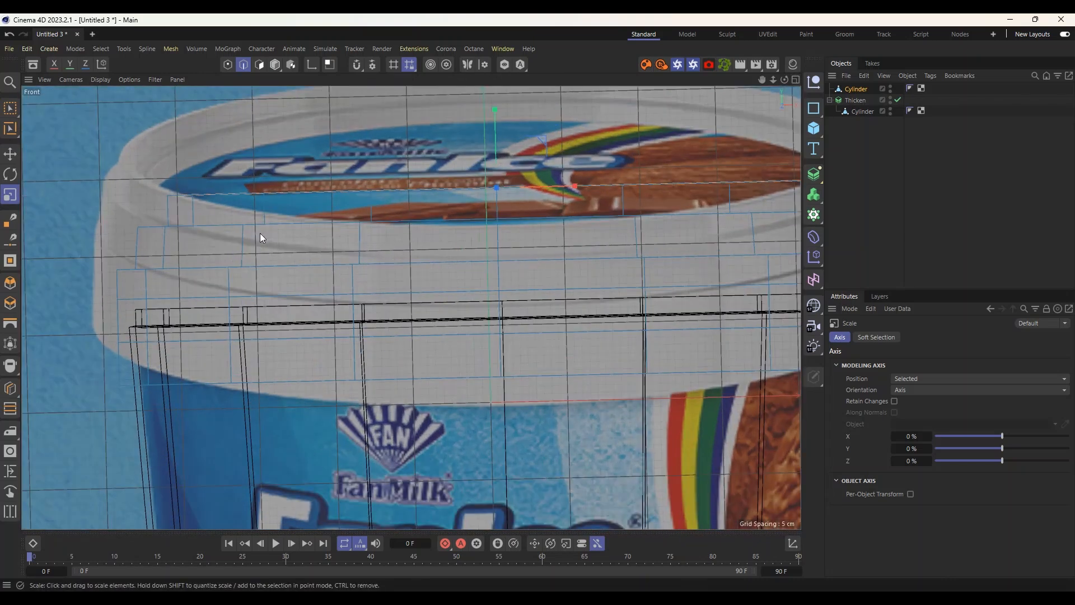
pyautogui.scroll(-1, 313, 231)
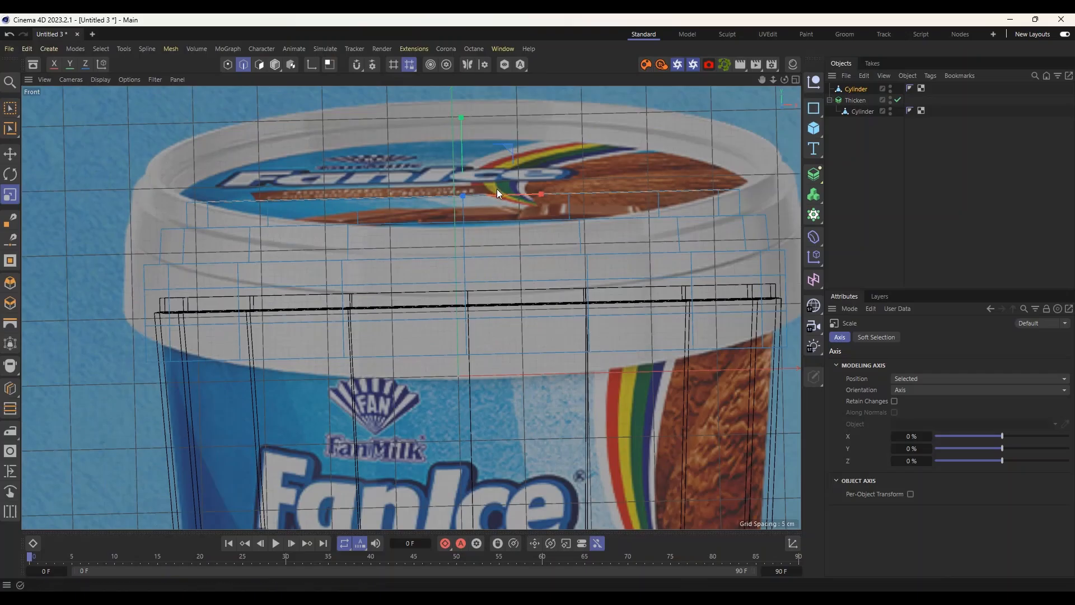
pyautogui.click(795, 79)
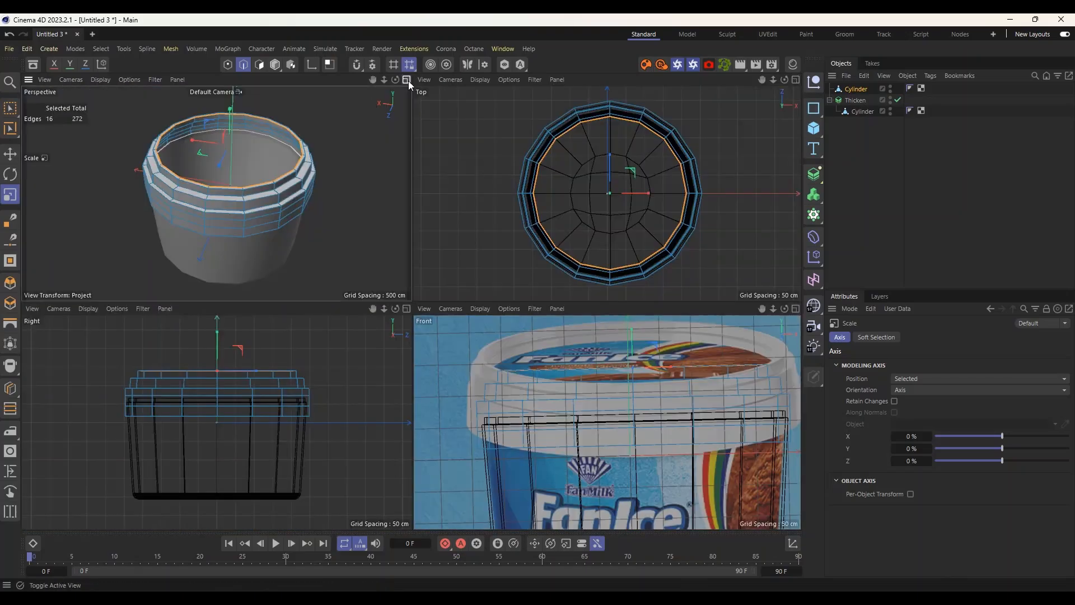
# Extrude the lid's inner rim edge downward into the opening, and check its depth against the reference in the front view.
pyautogui.click(408, 81)
pyautogui.scroll(2, 384, 158)
pyautogui.press('e')
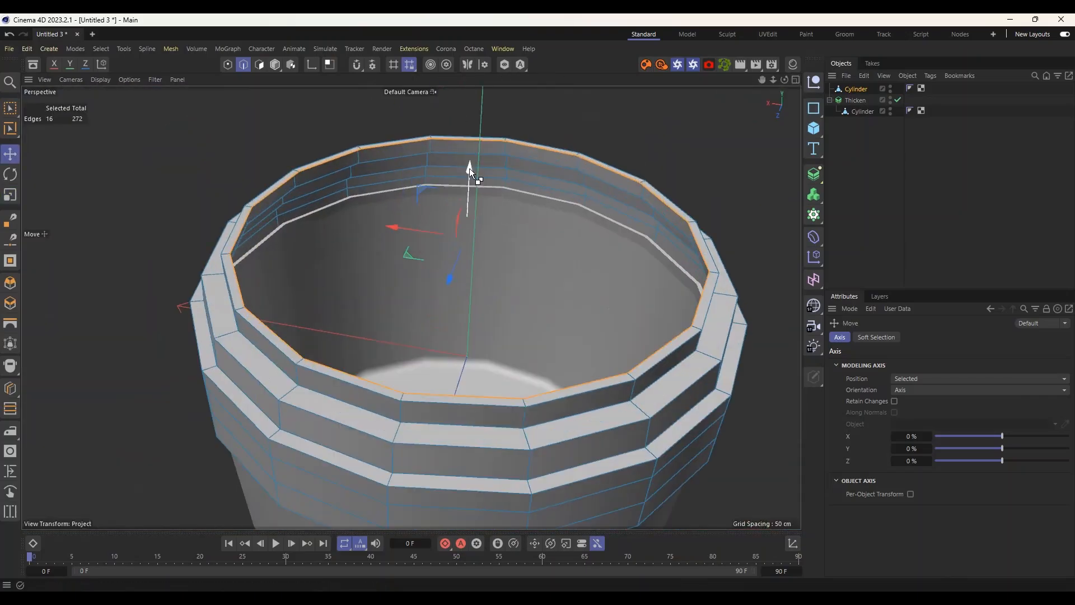
pyautogui.keyDown('ctrl'); pyautogui.moveTo(469, 168); pyautogui.dragTo(475, 190); pyautogui.keyUp('ctrl')
pyautogui.click(795, 79)
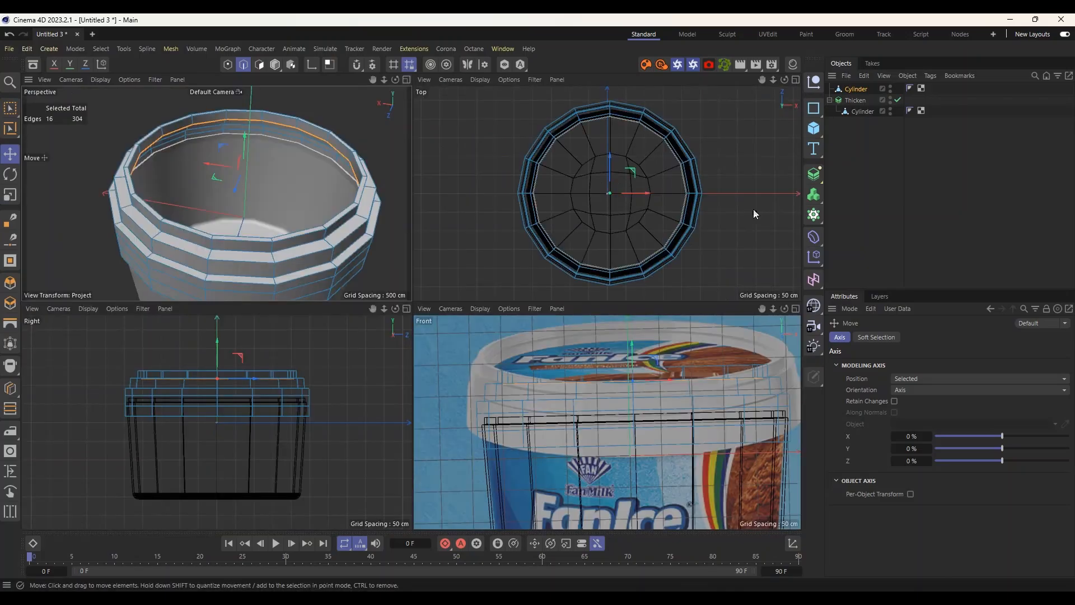
pyautogui.click(795, 308)
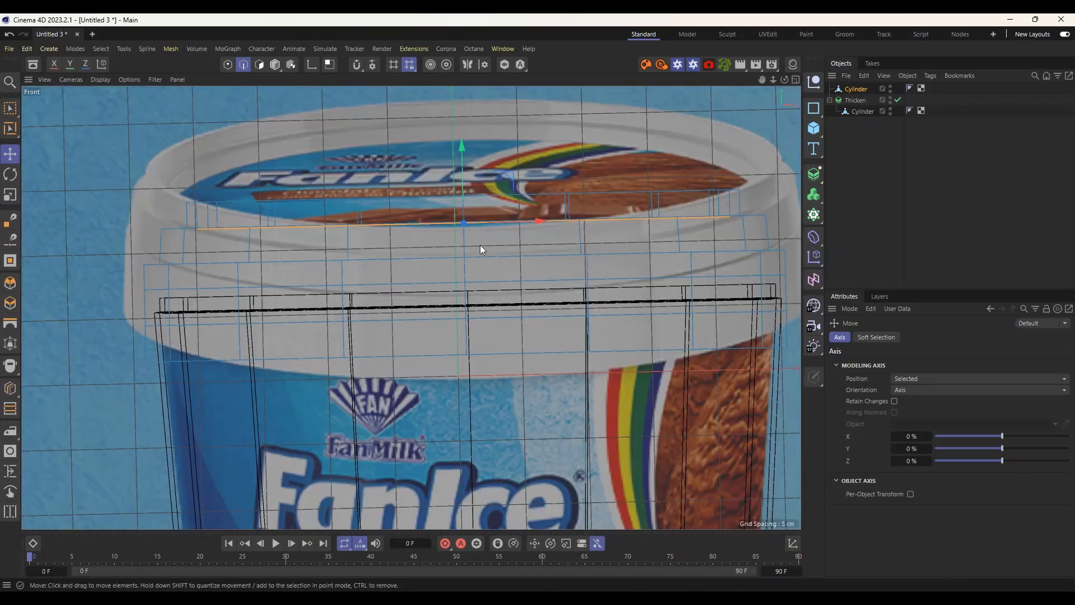
pyautogui.click(796, 79)
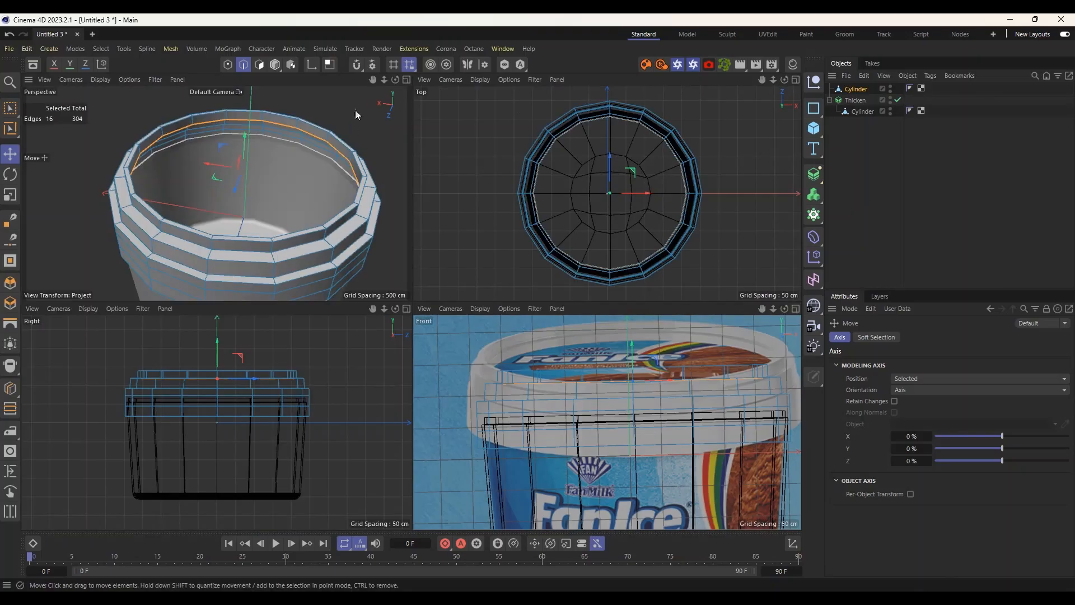
# Extrude the lowered inner edge loop inward into a narrow ledge, and extrude it a short way down.
pyautogui.click(423, 80)
pyautogui.click(407, 81)
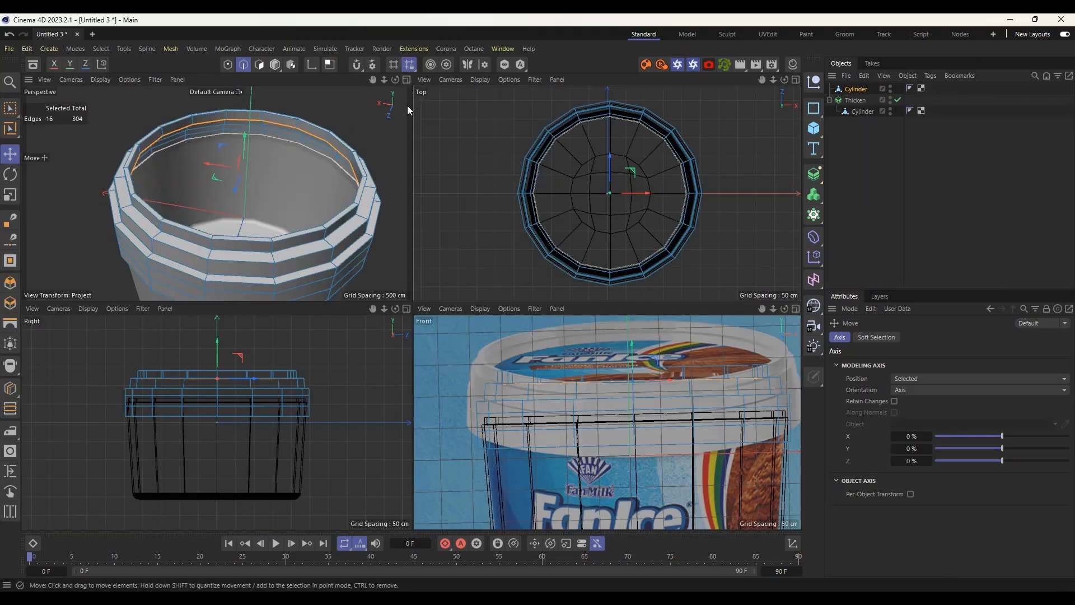
pyautogui.click(407, 80)
pyautogui.scroll(2, 439, 173)
pyautogui.scroll(-2, 445, 180)
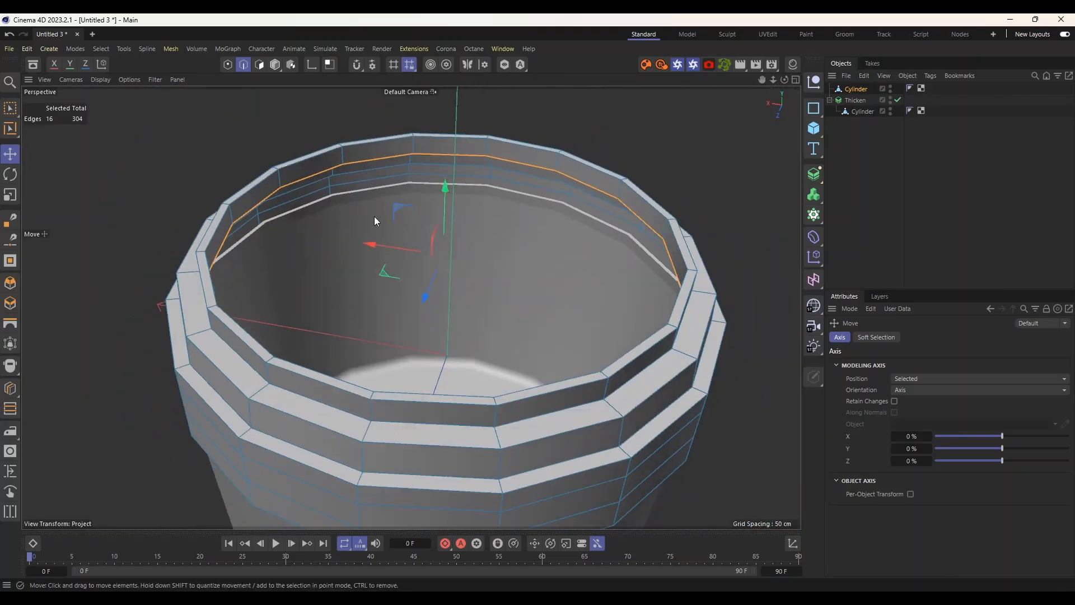
pyautogui.press('t')
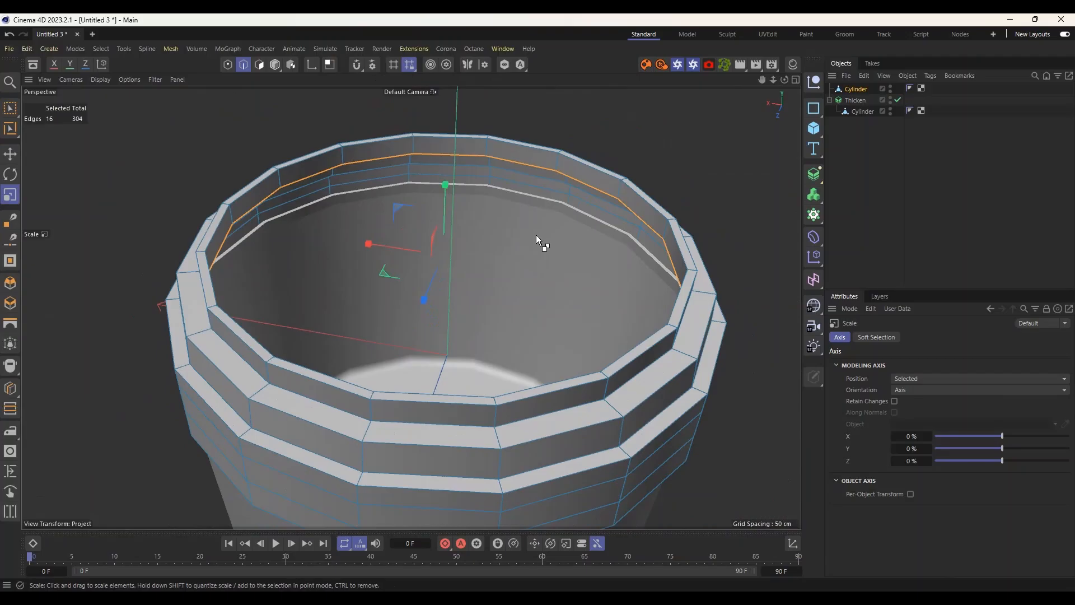
pyautogui.moveTo(536, 234); pyautogui.dragTo(513, 237)
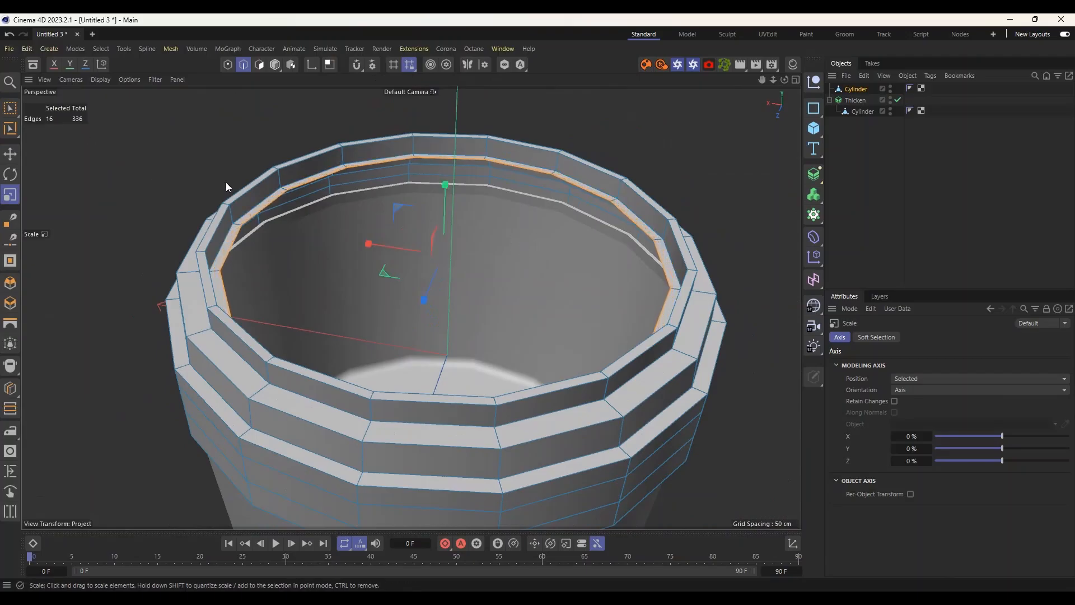
pyautogui.press('e')
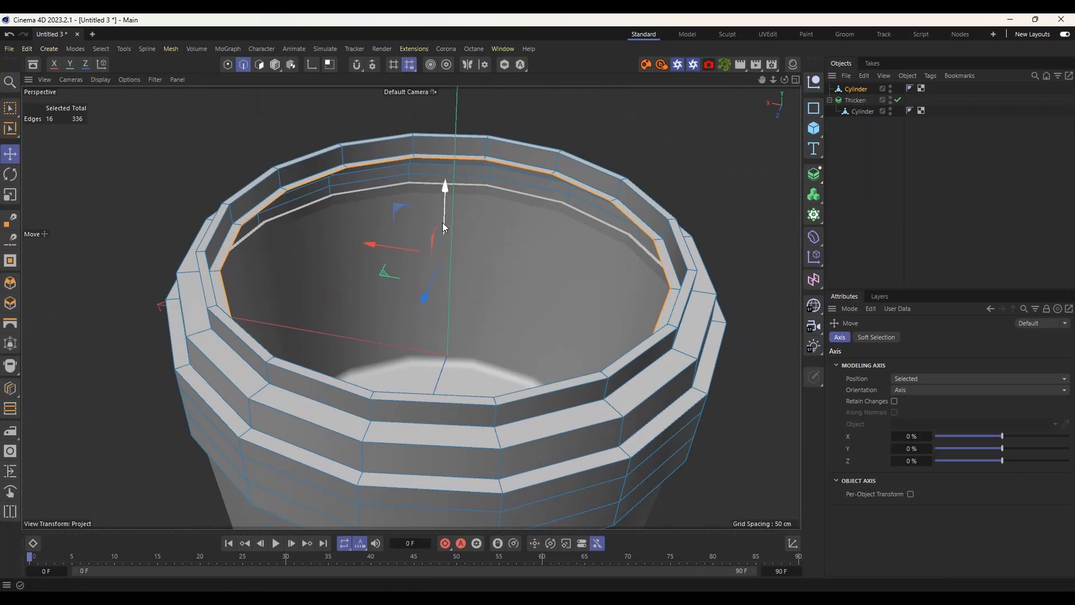
pyautogui.keyDown('ctrl'); pyautogui.moveTo(447, 190); pyautogui.dragTo(448, 202); pyautogui.keyUp('ctrl')
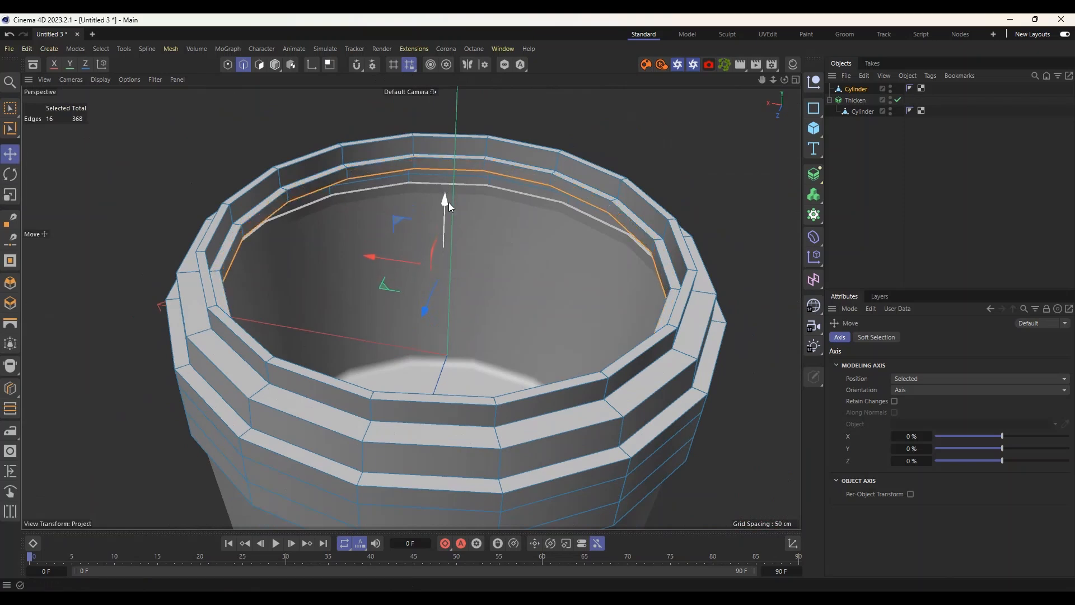
# Extrude the inner edge loop inward to form the lid's flat recessed top, leaving a small round hole at the centre.
pyautogui.press('t')
pyautogui.keyDown('ctrl'); pyautogui.moveTo(449, 202); pyautogui.dragTo(230, 217); pyautogui.keyUp('ctrl')
pyautogui.keyDown('ctrl'); pyautogui.moveTo(453, 236); pyautogui.dragTo(414, 234); pyautogui.keyUp('ctrl')
pyautogui.hotkey('ctrl', 'z')
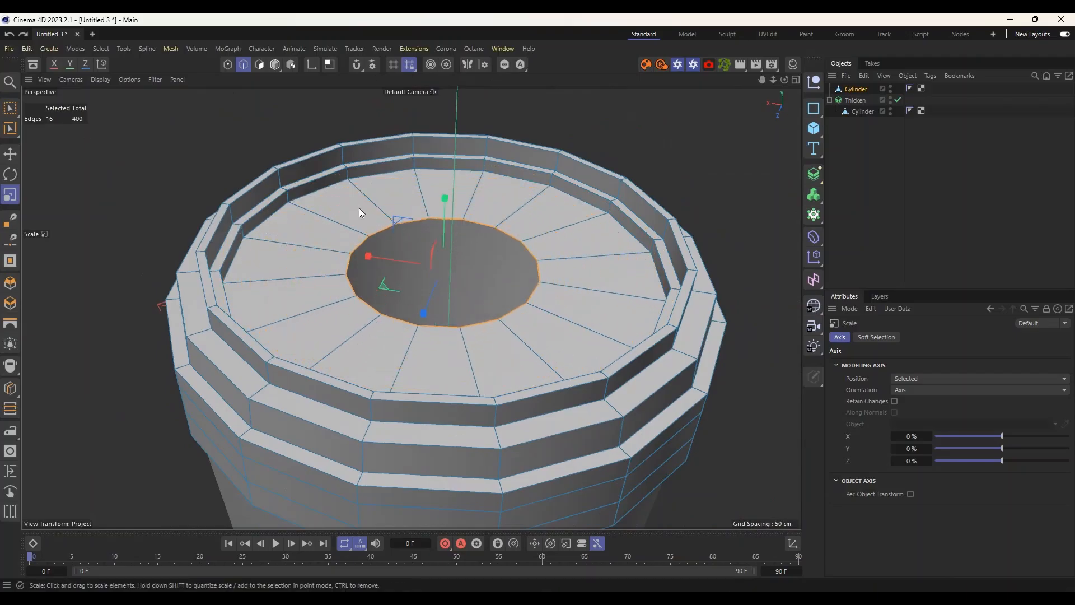
pyautogui.press('e')
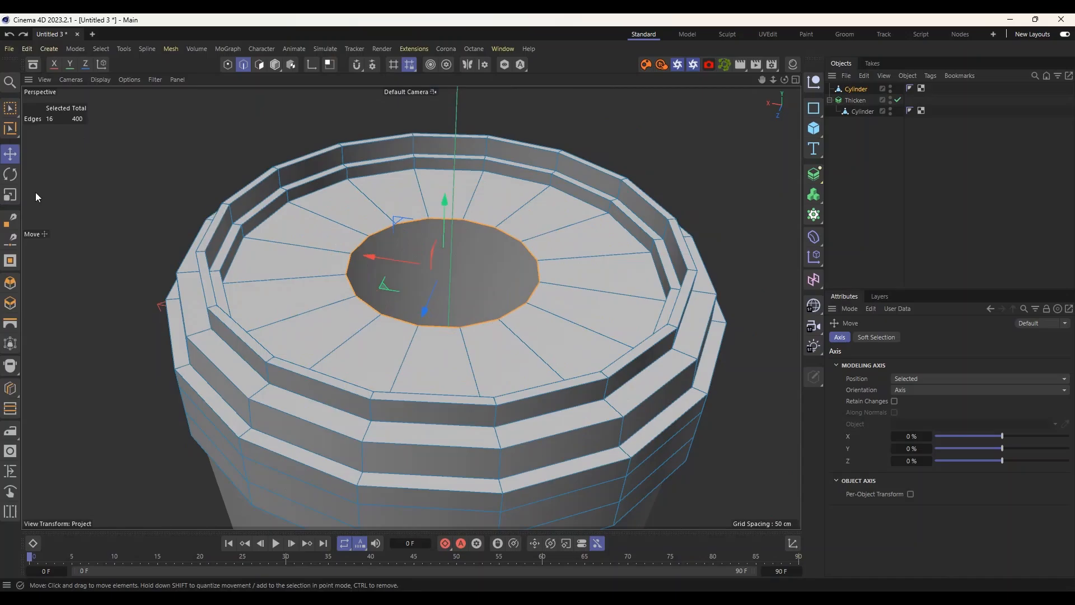
pyautogui.click(10, 195)
pyautogui.moveTo(347, 211); pyautogui.dragTo(542, 224)
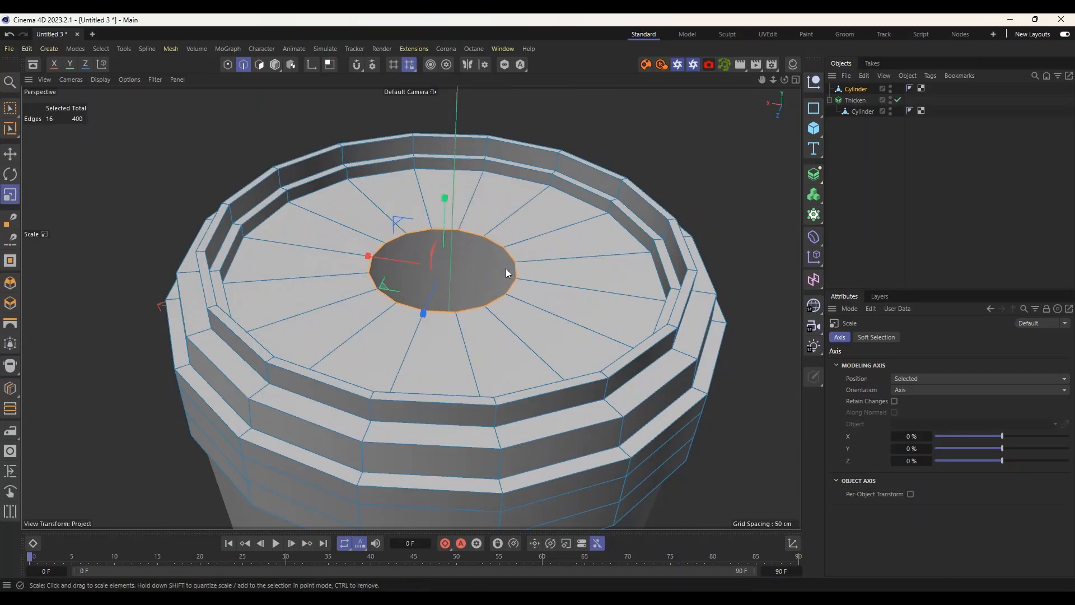
# Close the hole at the centre of the lid's top with Close Polygon Hole, using the Grid polygon type.
pyautogui.rightClick(649, 149)
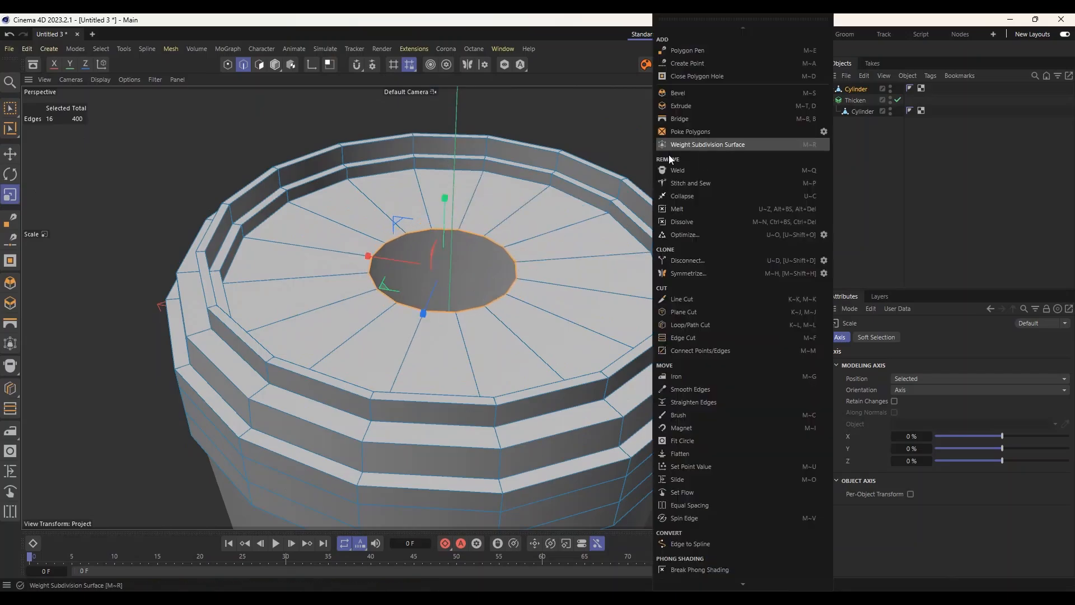
pyautogui.click(701, 75)
pyautogui.click(512, 280)
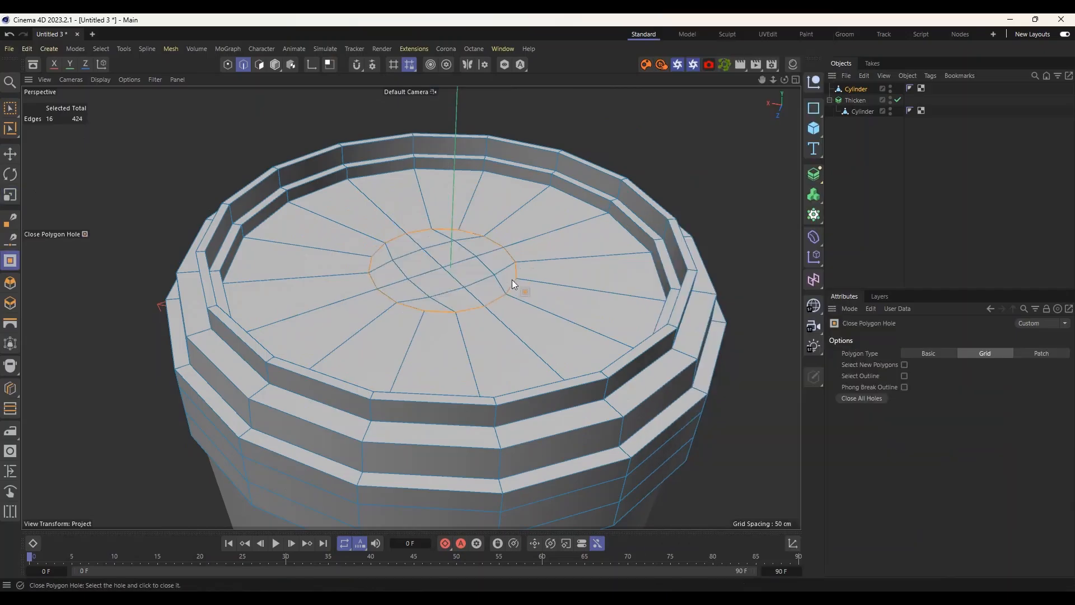
pyautogui.click(10, 154)
pyautogui.keyDown('alt'); pyautogui.moveTo(721, 205); pyautogui.dragTo(476, 187); pyautogui.keyUp('alt')
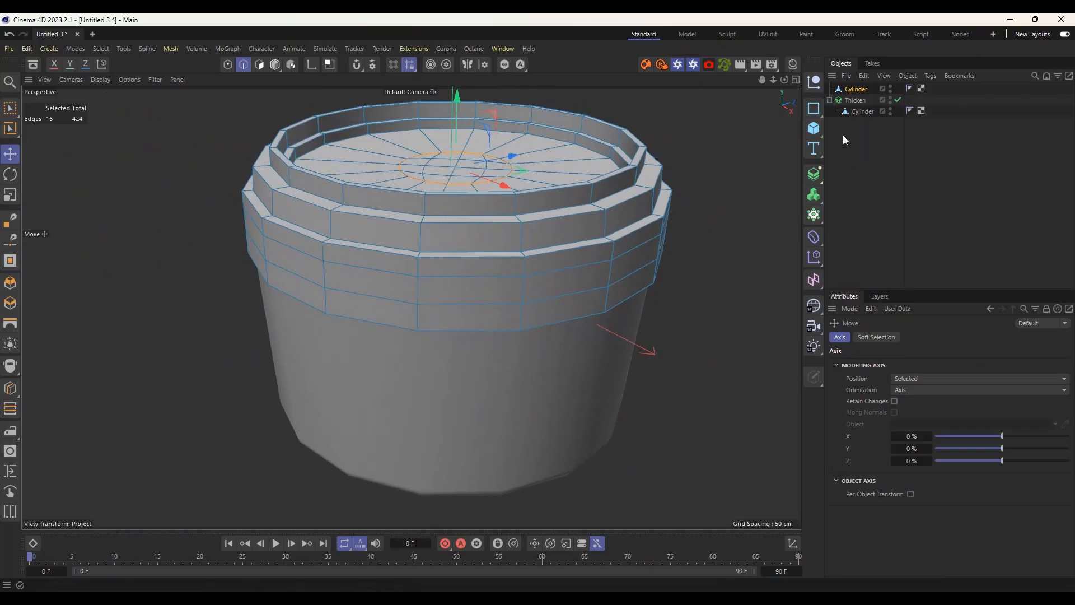
# Put the lid cylinder under a new Thicken generator and set its thickness to 4 cm.
pyautogui.click(814, 174)
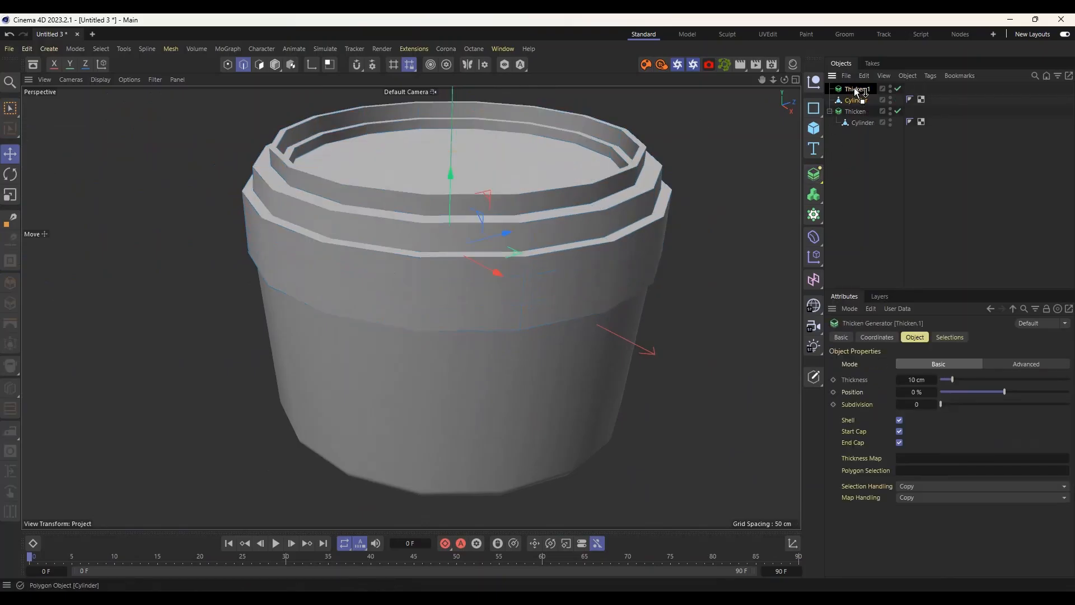
pyautogui.moveTo(856, 90); pyautogui.dragTo(856, 92)
pyautogui.click(855, 90)
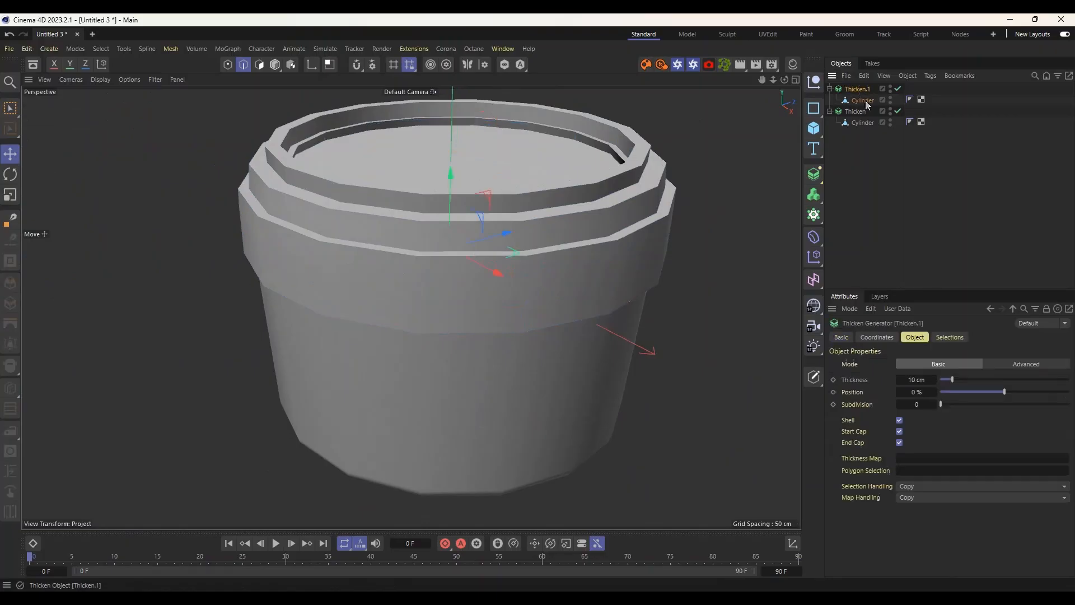
pyautogui.click(917, 380)
pyautogui.write('4')
pyautogui.press('Return')
pyautogui.click(855, 210)
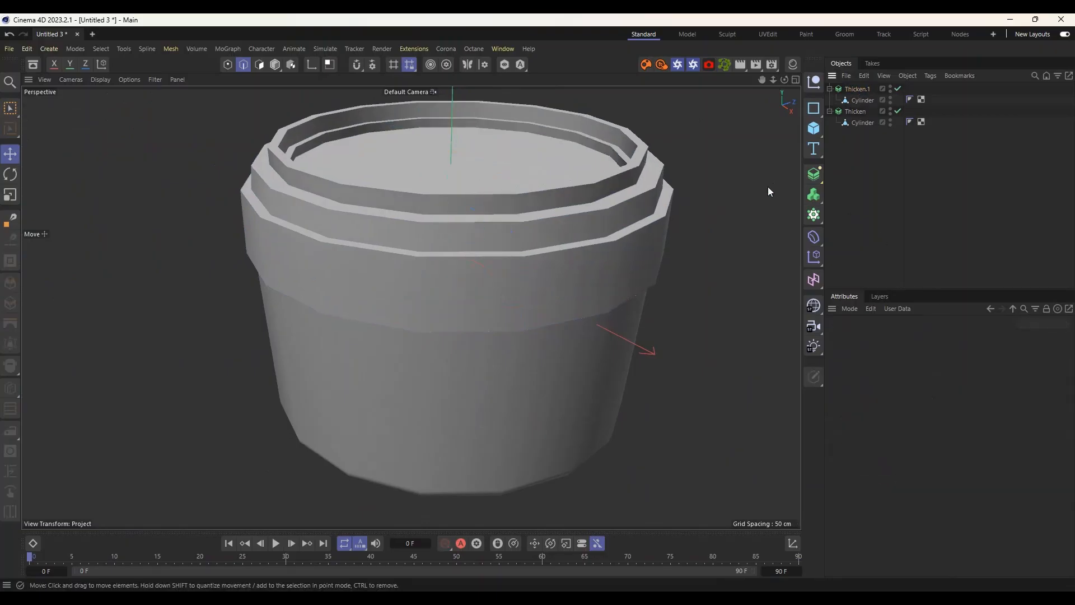
pyautogui.keyDown('alt'); pyautogui.moveTo(671, 229); pyautogui.dragTo(774, 240); pyautogui.keyUp('alt')
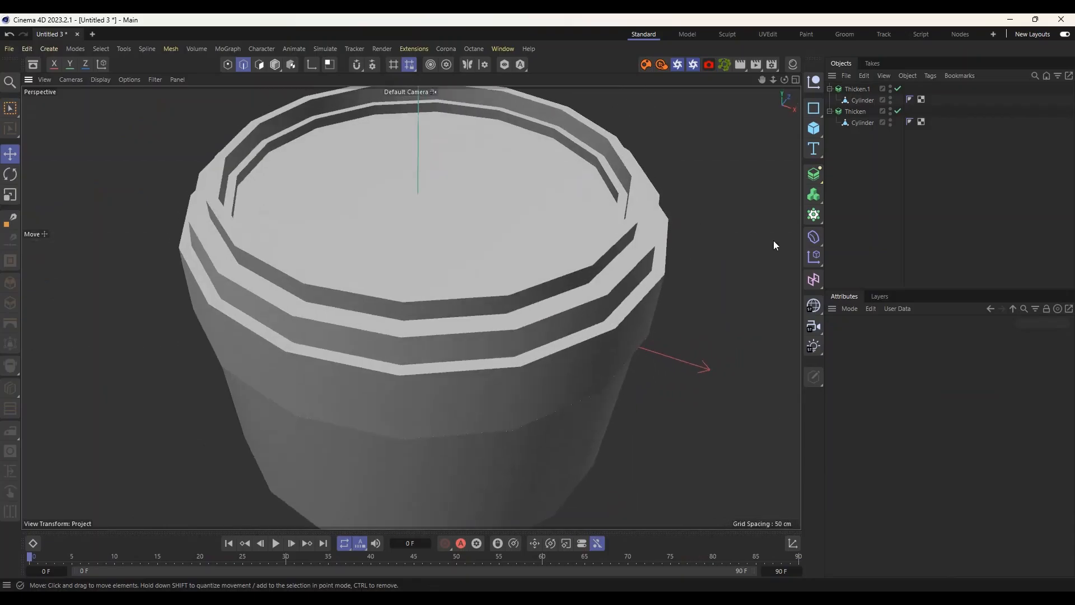
# Collapse both Thicken hierarchies and group the cup and lid under a new null.
pyautogui.click(812, 172)
pyautogui.click(840, 159)
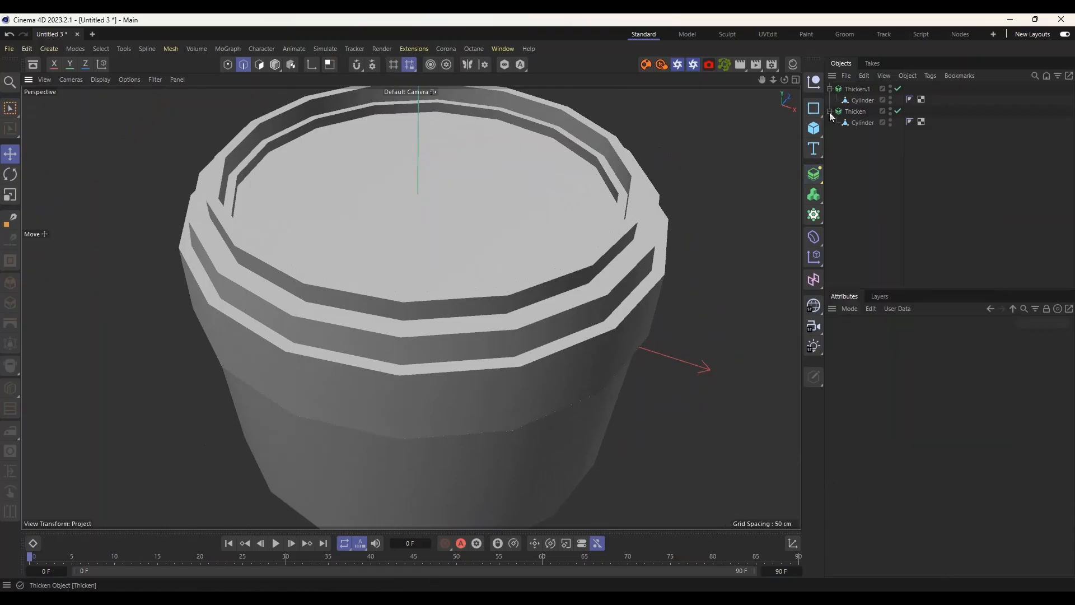
pyautogui.click(830, 112)
pyautogui.click(829, 89)
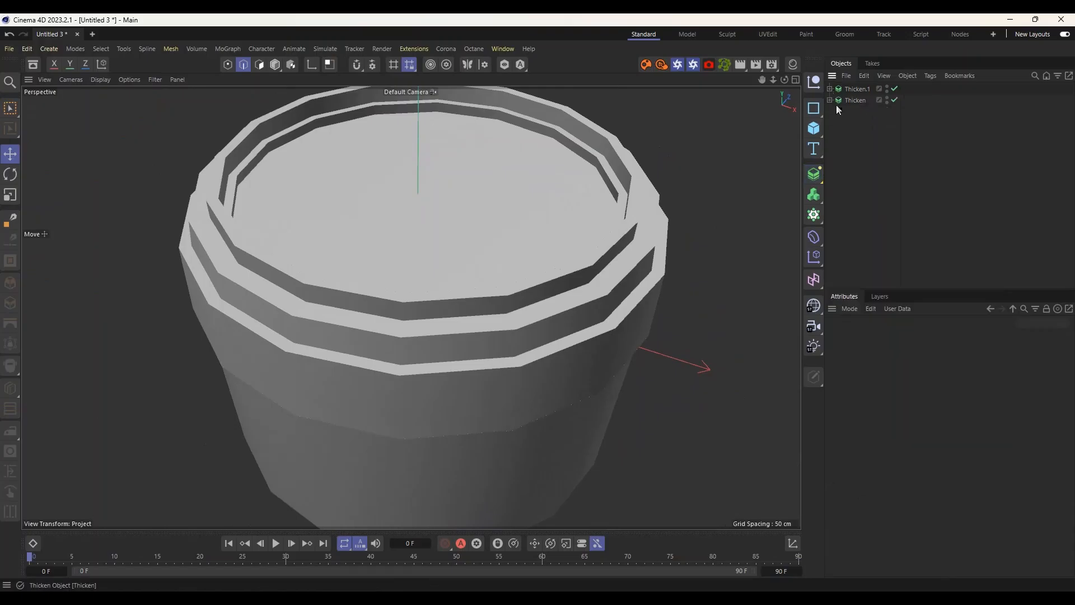
pyautogui.click(813, 83)
pyautogui.moveTo(859, 119); pyautogui.dragTo(850, 90)
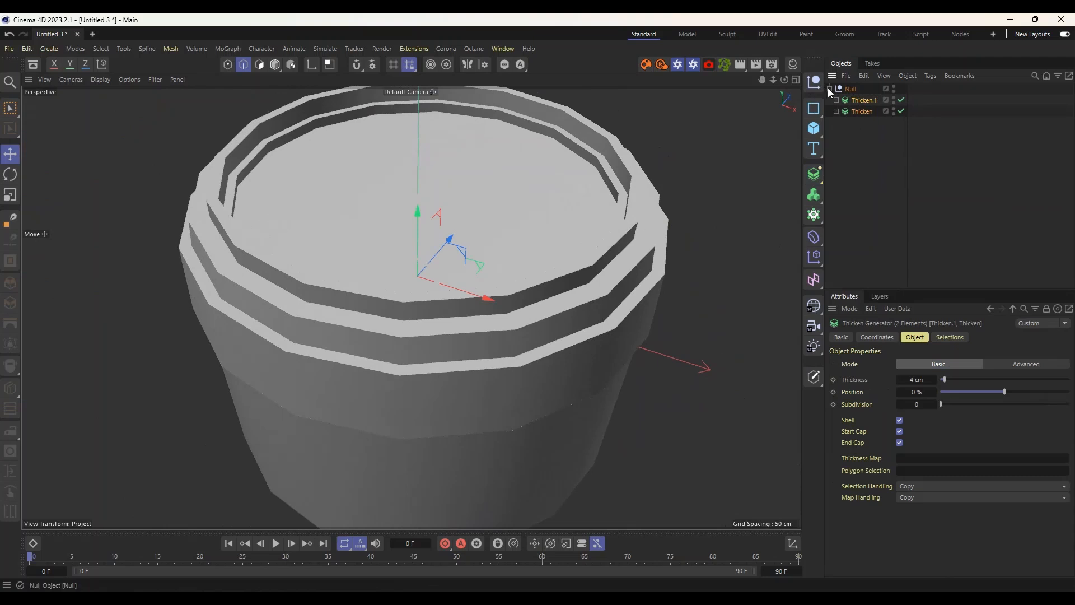
# Add a Subdivision Surface generator and nest the null holding the cup and lid under it.
pyautogui.click(856, 90)
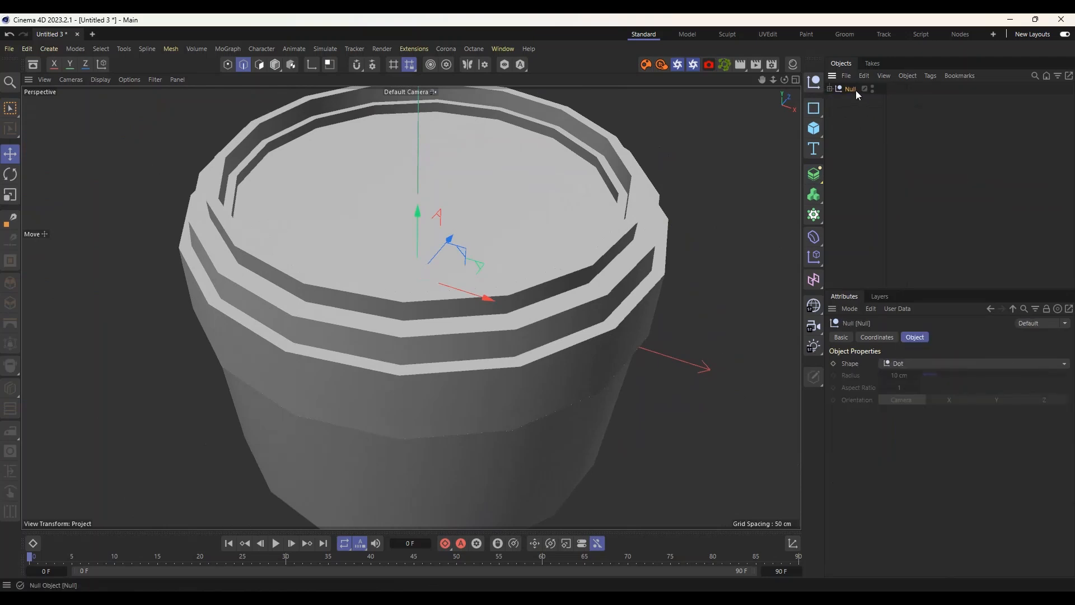
pyautogui.click(813, 173)
pyautogui.click(858, 194)
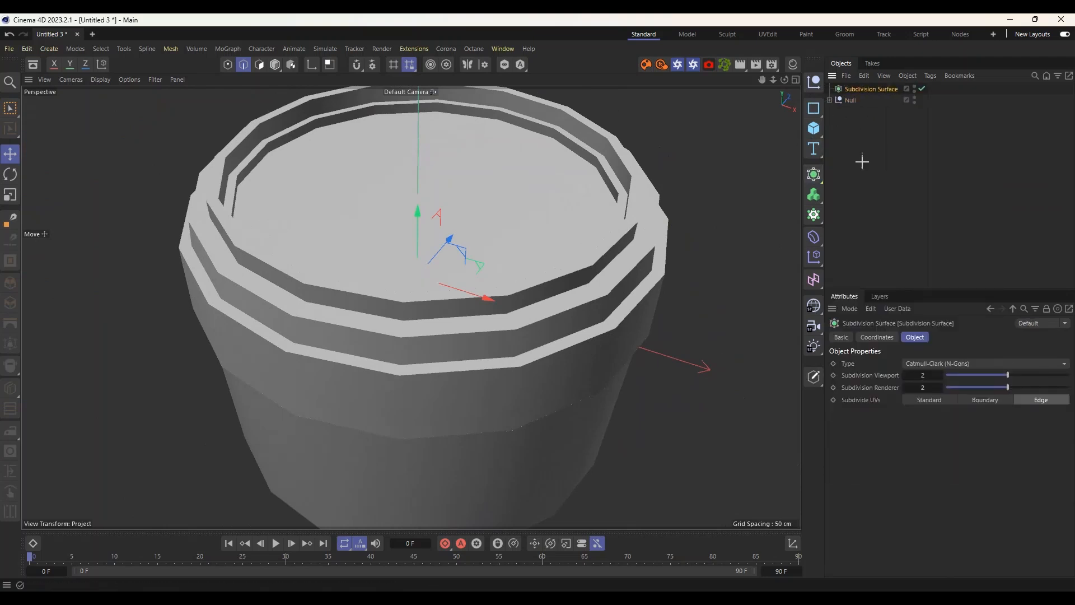
pyautogui.moveTo(851, 100); pyautogui.dragTo(852, 88)
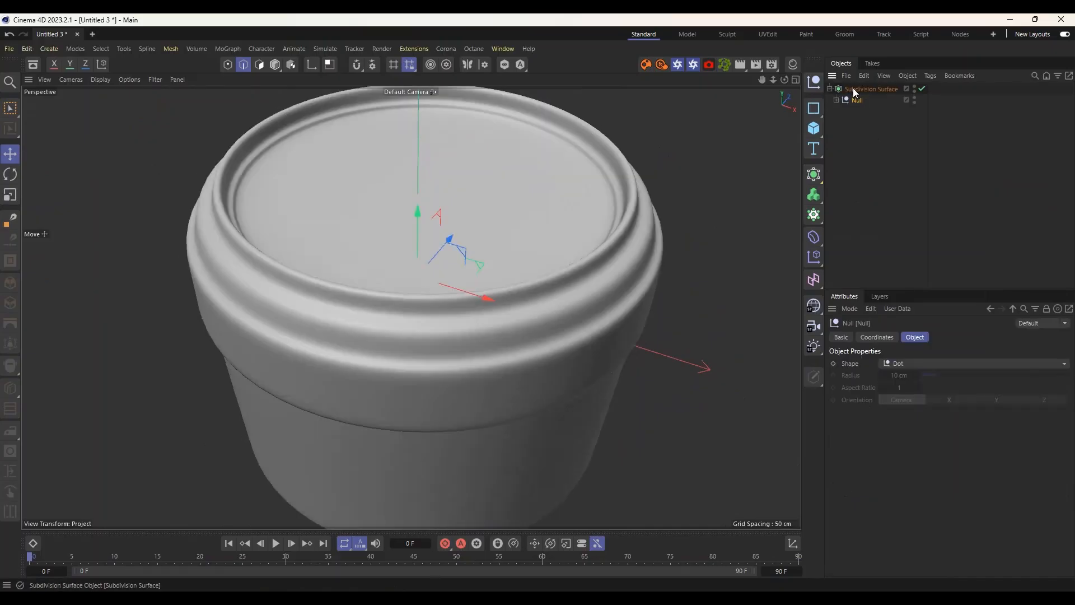
pyautogui.keyDown('alt'); pyautogui.moveTo(534, 225); pyautogui.dragTo(723, 140); pyautogui.keyUp('alt')
pyautogui.click(858, 91)
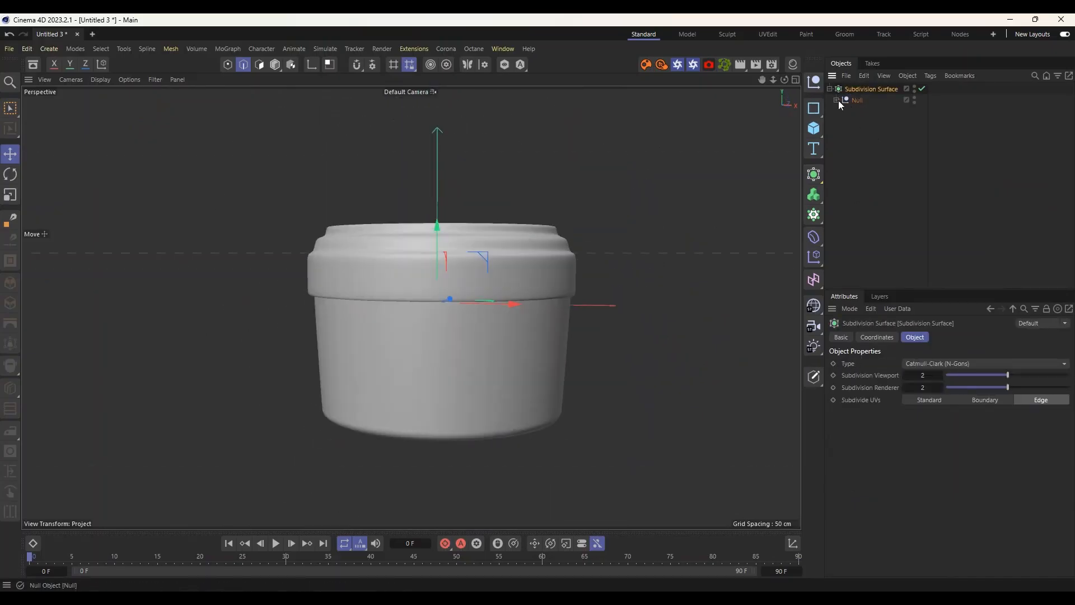
# Expand the null and both Thicken generators, and select the lid's Cylinder under Thicken.1 in polygon mode.
pyautogui.click(839, 100)
pyautogui.click(851, 123)
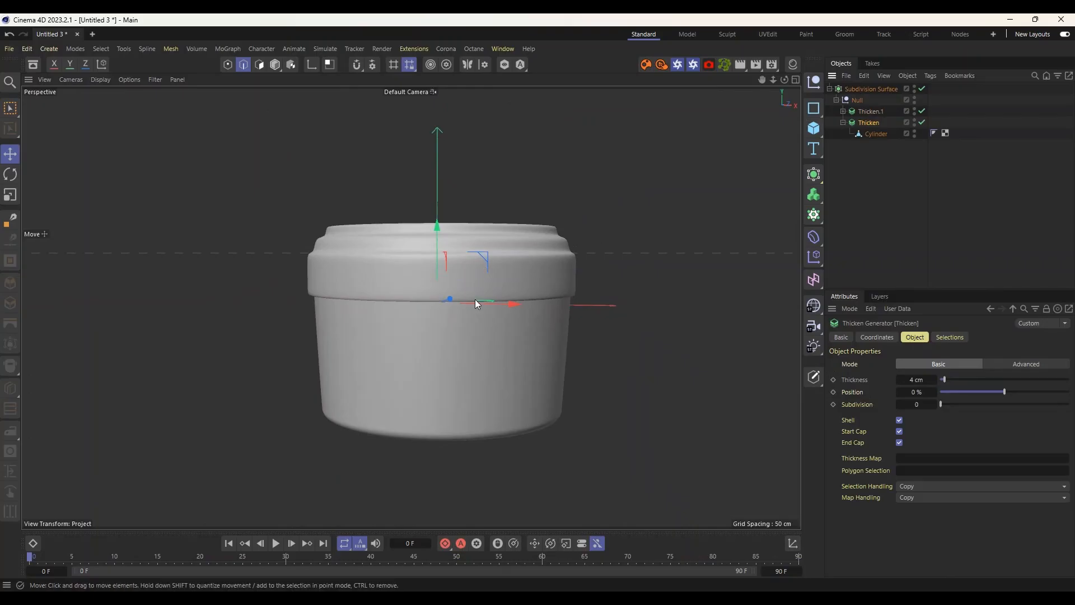
pyautogui.keyDown('alt'); pyautogui.moveTo(475, 303); pyautogui.dragTo(629, 322); pyautogui.keyUp('alt')
pyautogui.scroll(3, 513, 254)
pyautogui.keyDown('alt'); pyautogui.moveTo(633, 218); pyautogui.dragTo(597, 234); pyautogui.keyUp('alt')
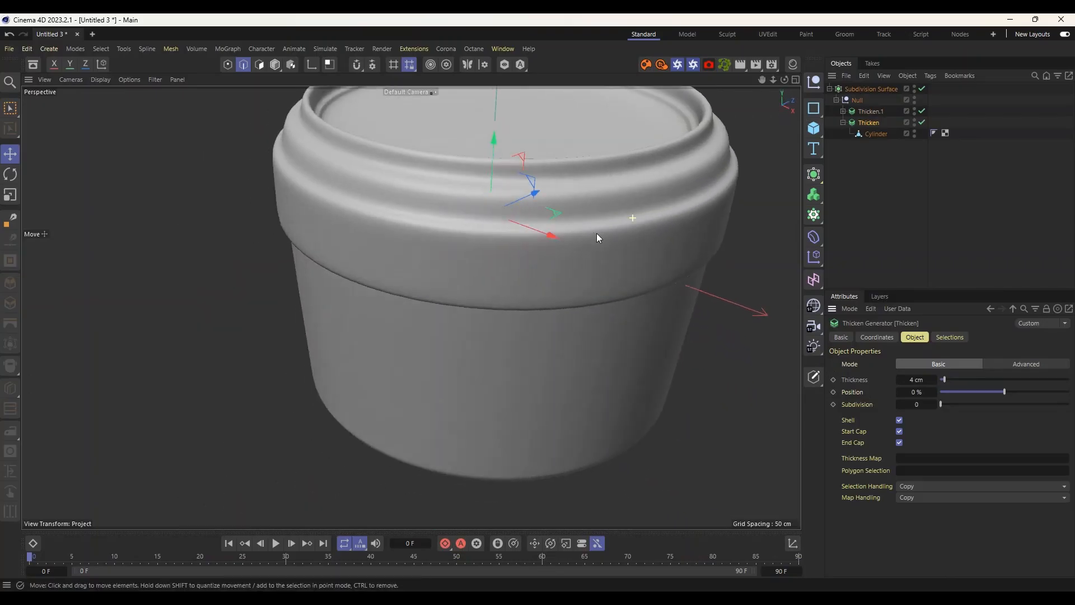
pyautogui.keyDown('alt'); pyautogui.moveTo(640, 198); pyautogui.dragTo(579, 244, button='middle'); pyautogui.keyUp('alt')
pyautogui.click(869, 144)
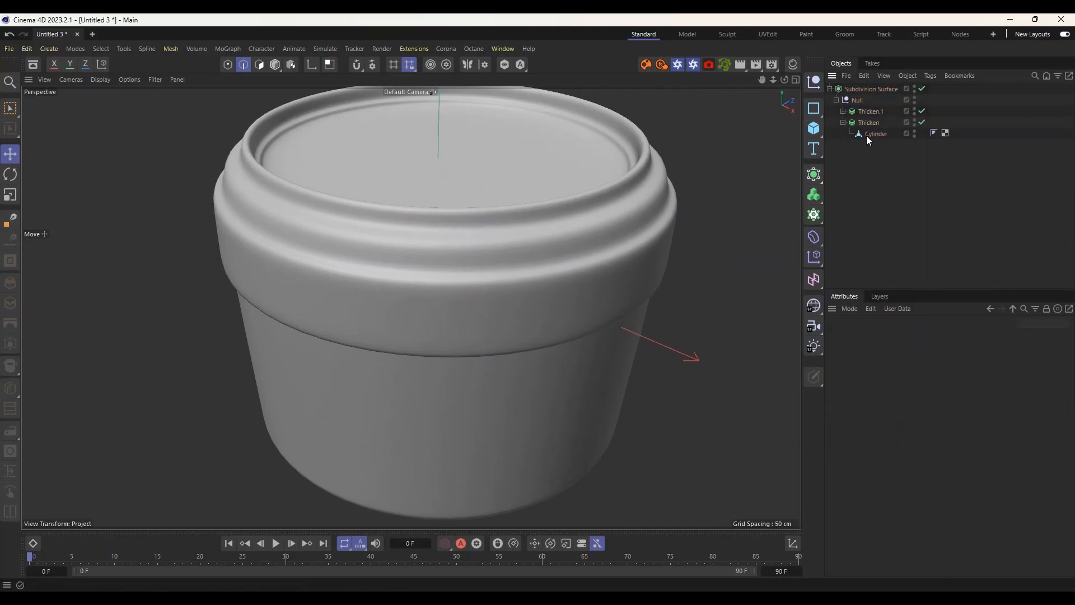
pyautogui.click(869, 133)
pyautogui.click(259, 64)
pyautogui.scroll(2, 485, 237)
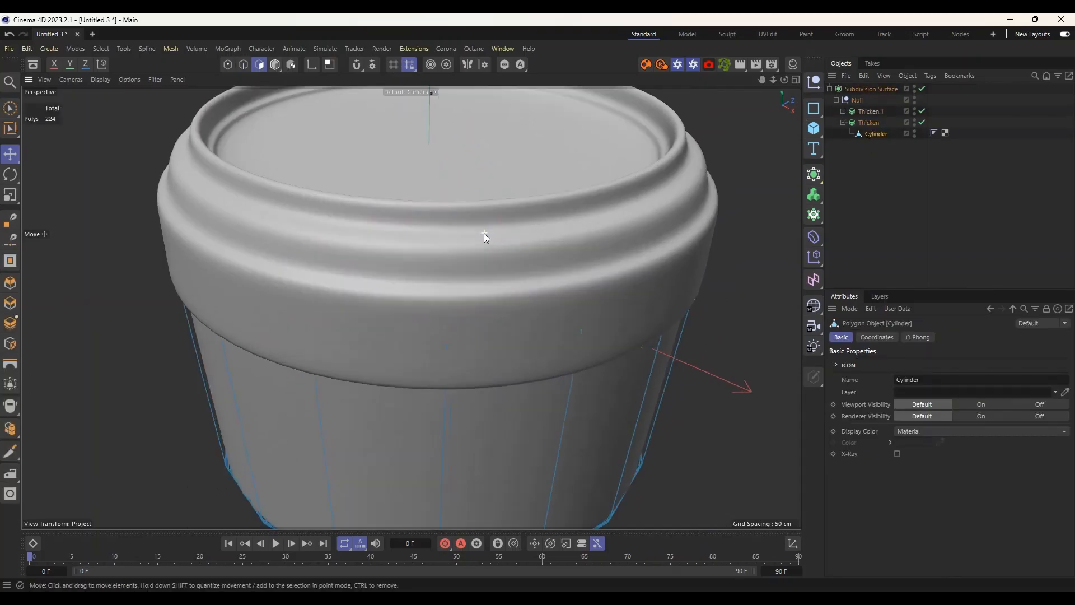
pyautogui.click(843, 111)
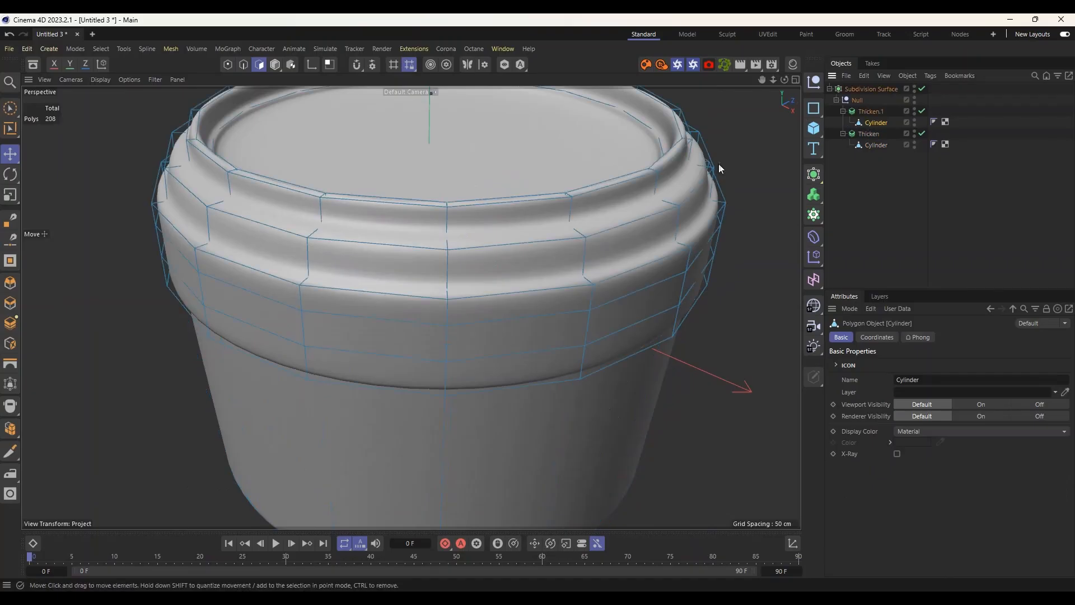
pyautogui.keyDown('alt'); pyautogui.moveTo(602, 194); pyautogui.dragTo(512, 206, button='middle'); pyautogui.keyUp('alt')
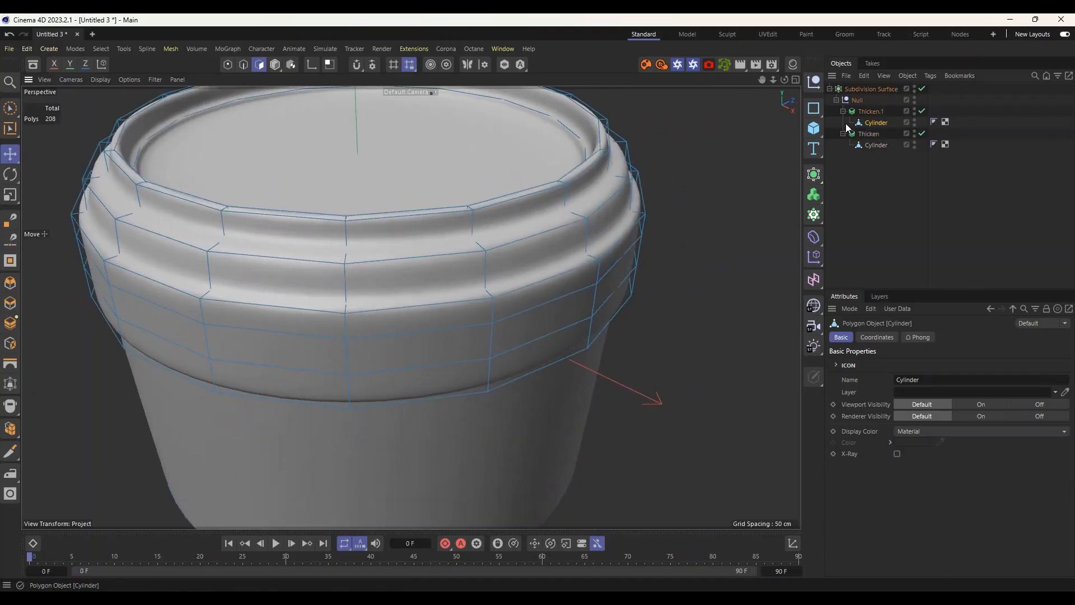
# Add loop cuts on both sides of the lid's lowest step edge, at offsets of about 69% on the wall and 34% on the ledge.
pyautogui.press('m')
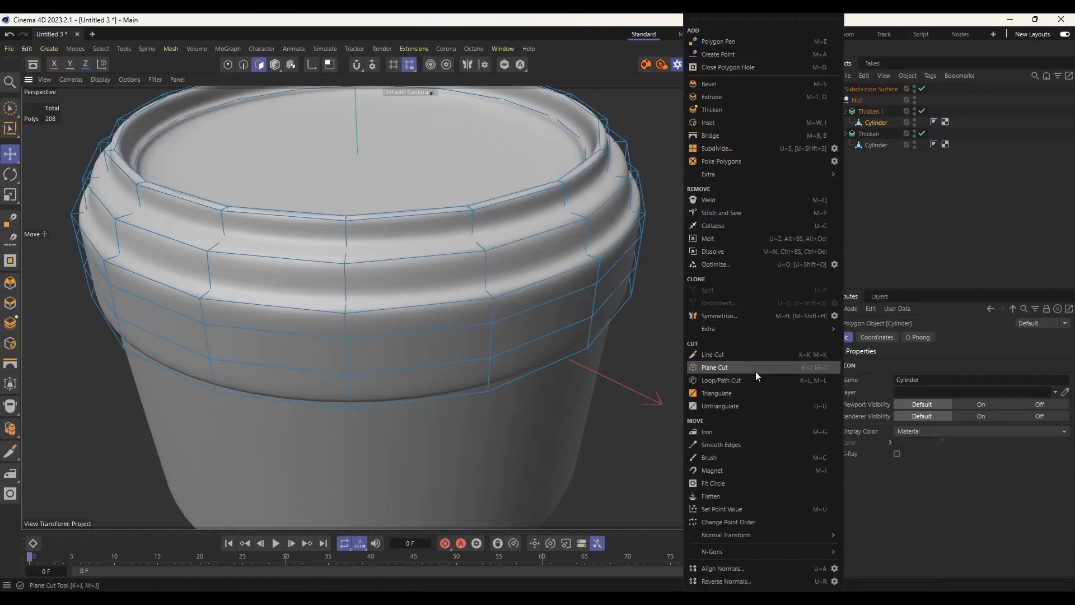
pyautogui.click(748, 383)
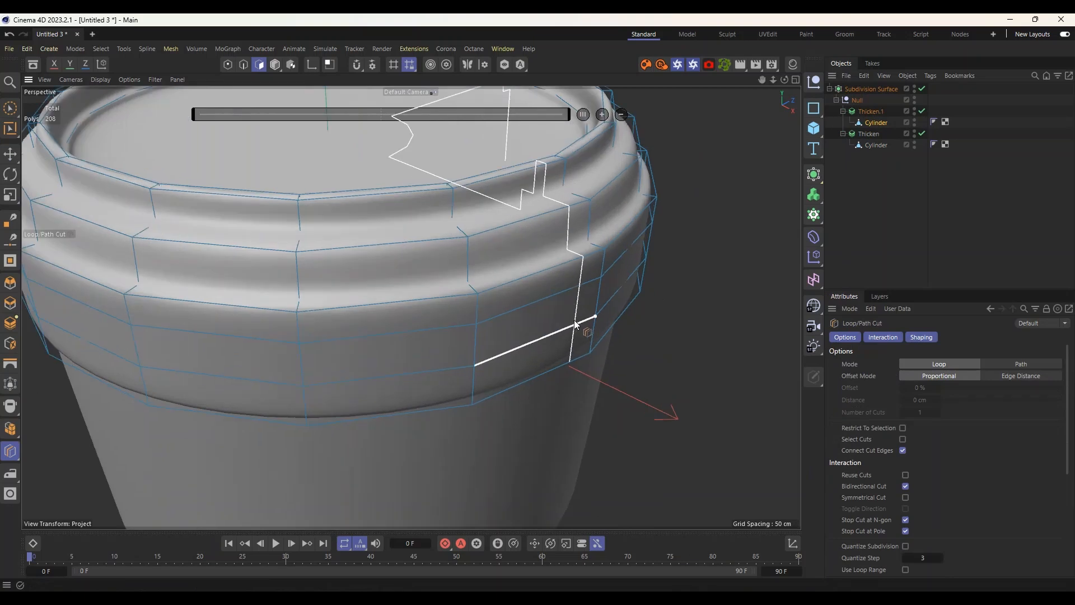
pyautogui.scroll(2, 312, 298)
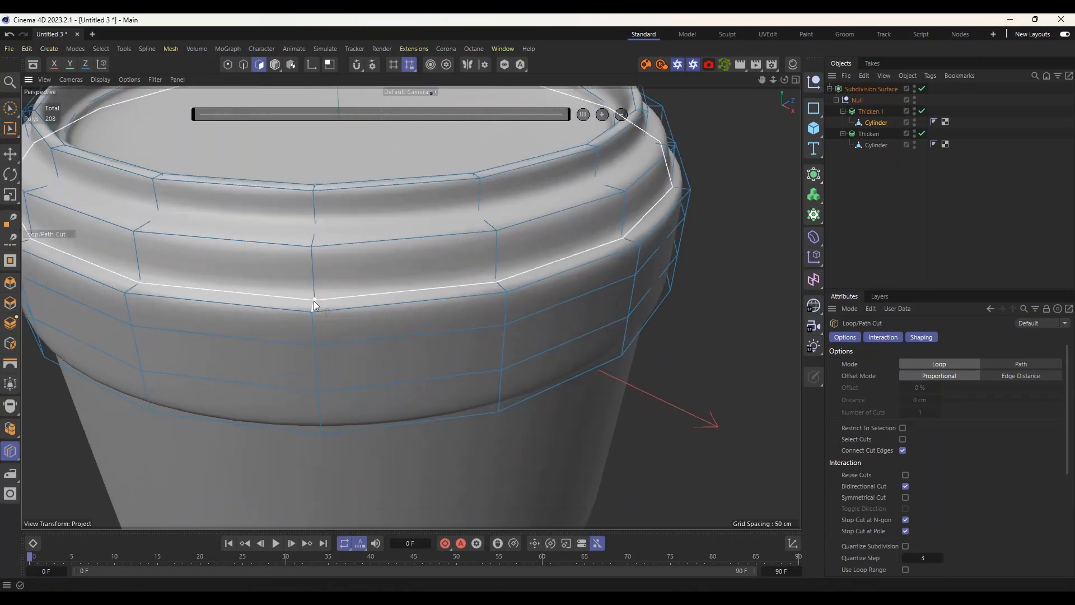
pyautogui.click(314, 304)
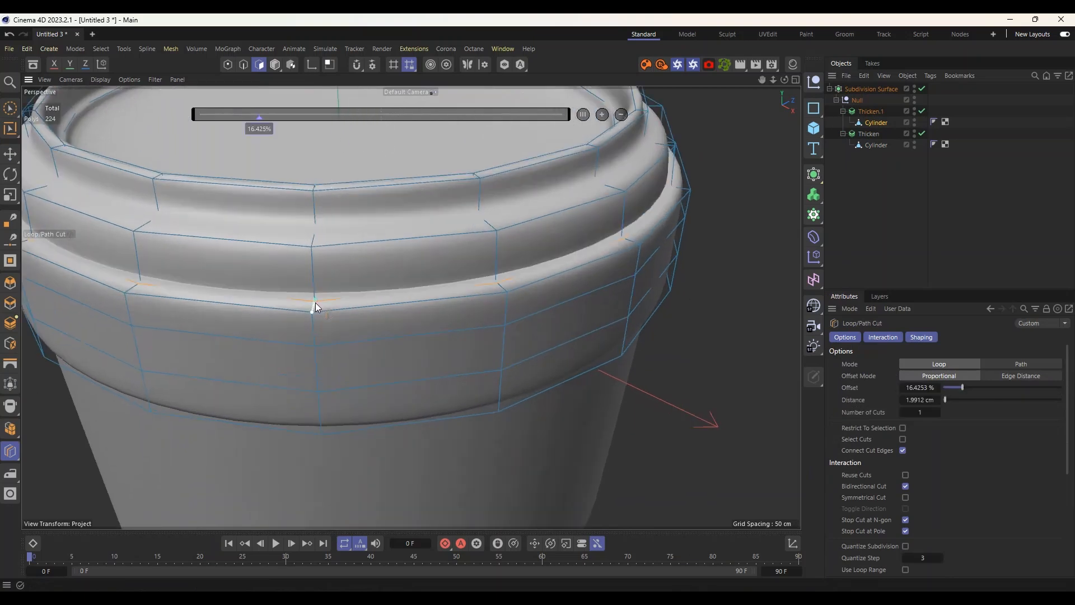
pyautogui.moveTo(315, 302); pyautogui.dragTo(316, 323)
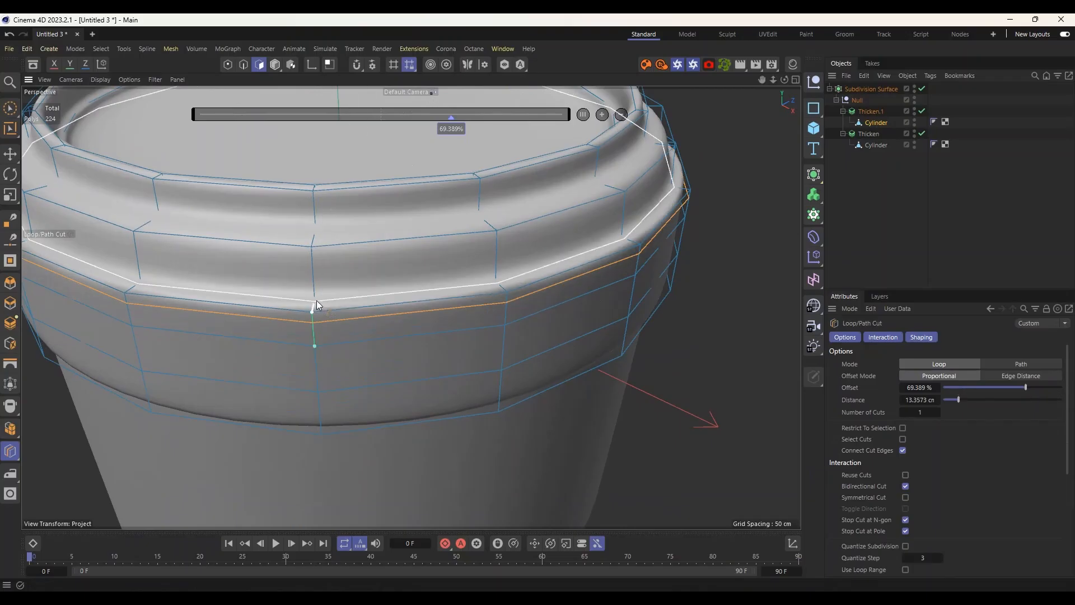
pyautogui.click(314, 304)
# Add loop cuts on both sides of the lid's middle step edge, at offsets of about 87% on the wall and 56% on the ledge.
pyautogui.scroll(-1, 317, 303)
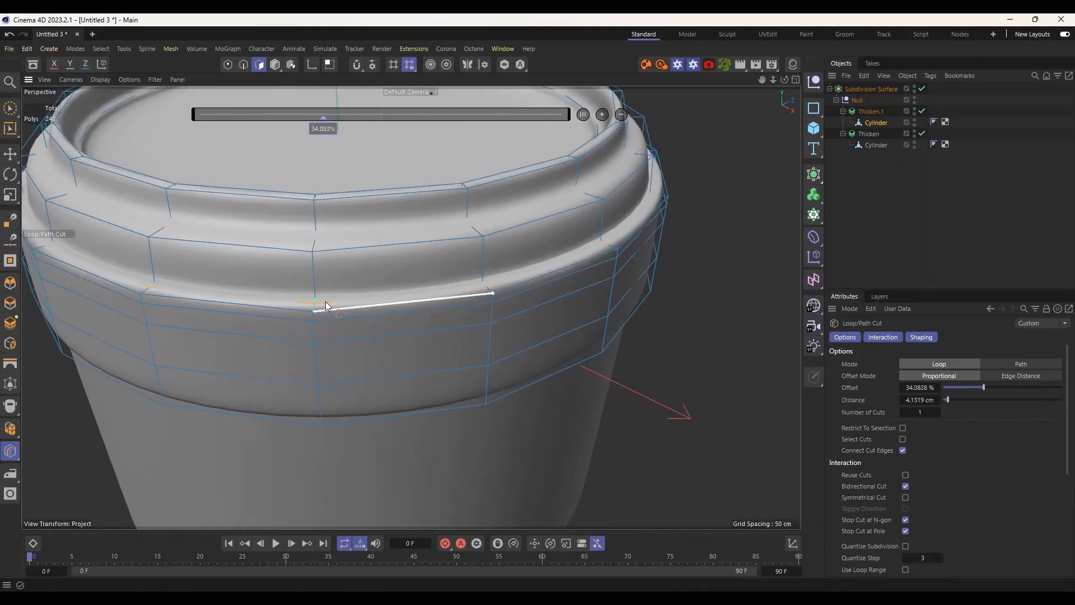
pyautogui.scroll(-1, 325, 301)
pyautogui.scroll(3, 312, 262)
pyautogui.click(316, 264)
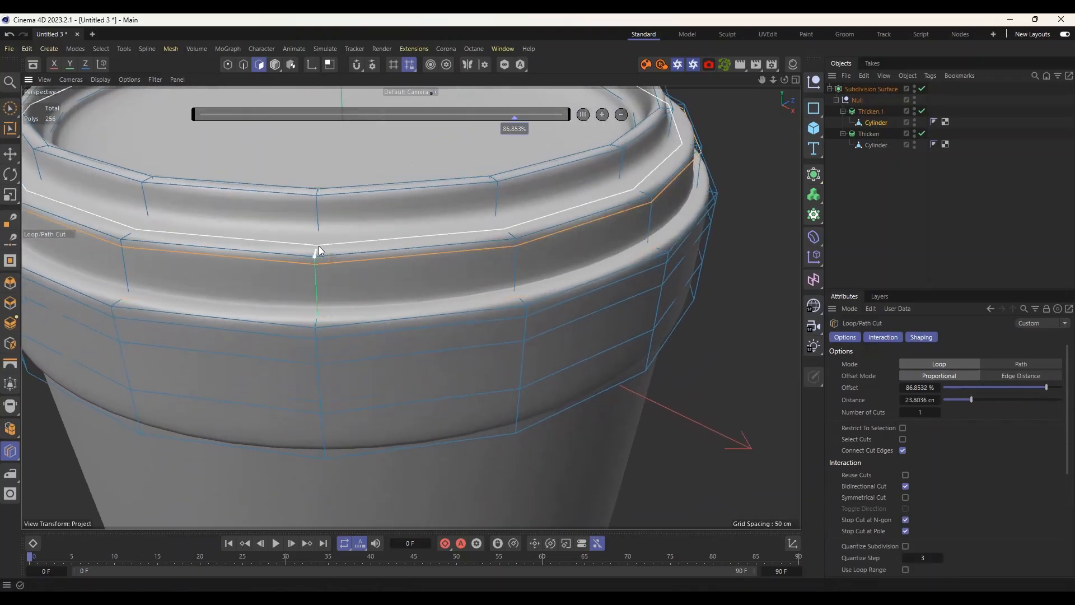
pyautogui.click(318, 249)
pyautogui.scroll(-3, 348, 314)
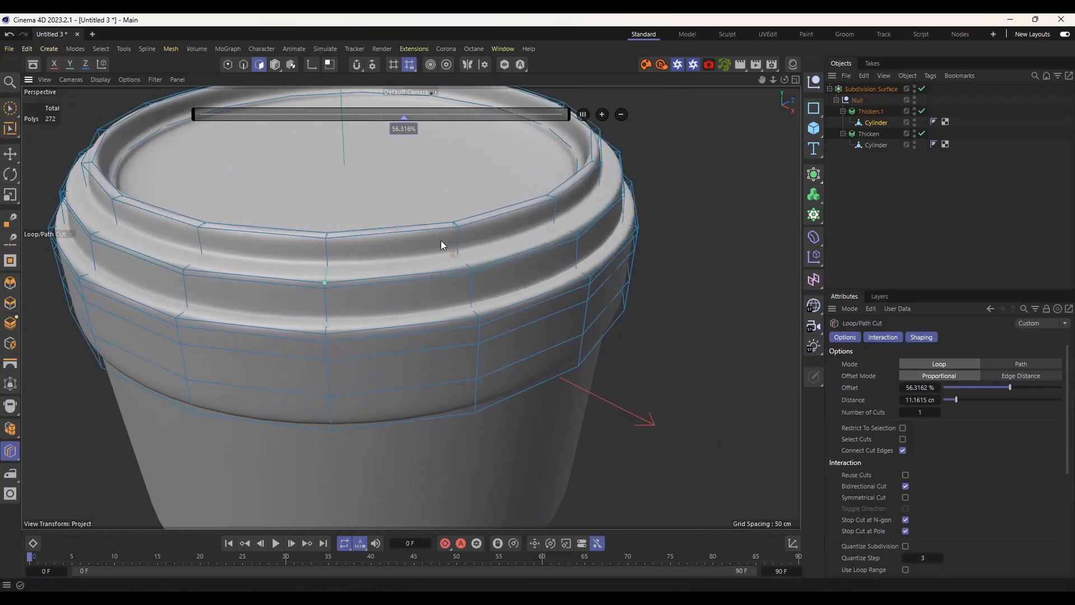
# Add a loop cut around the flat top of the lid's rim at an offset of about 54%.
pyautogui.scroll(2, 372, 280)
pyautogui.scroll(5, 455, 235)
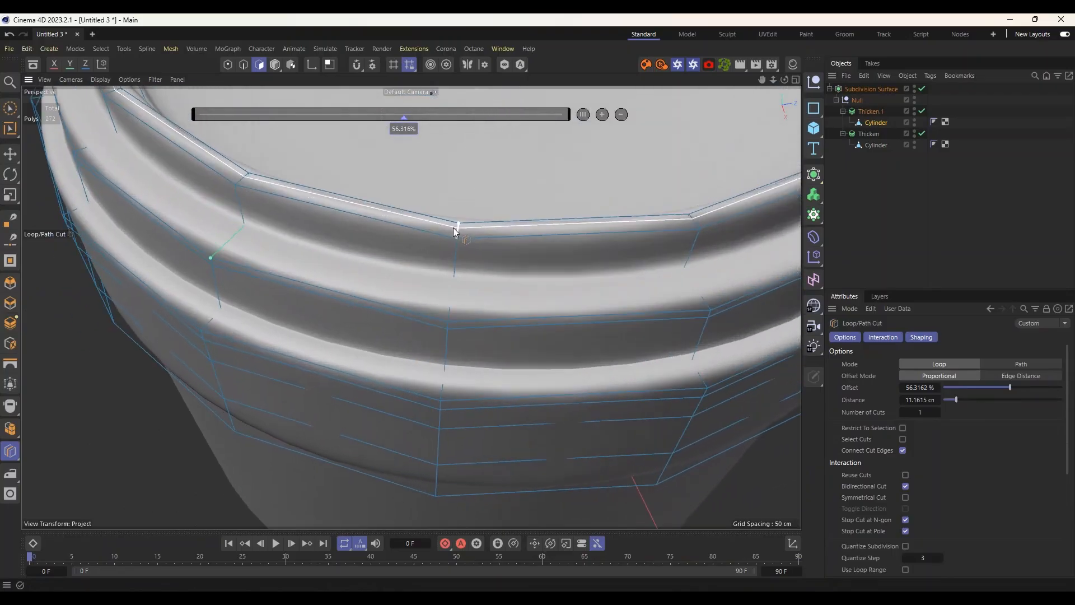
pyautogui.click(455, 230)
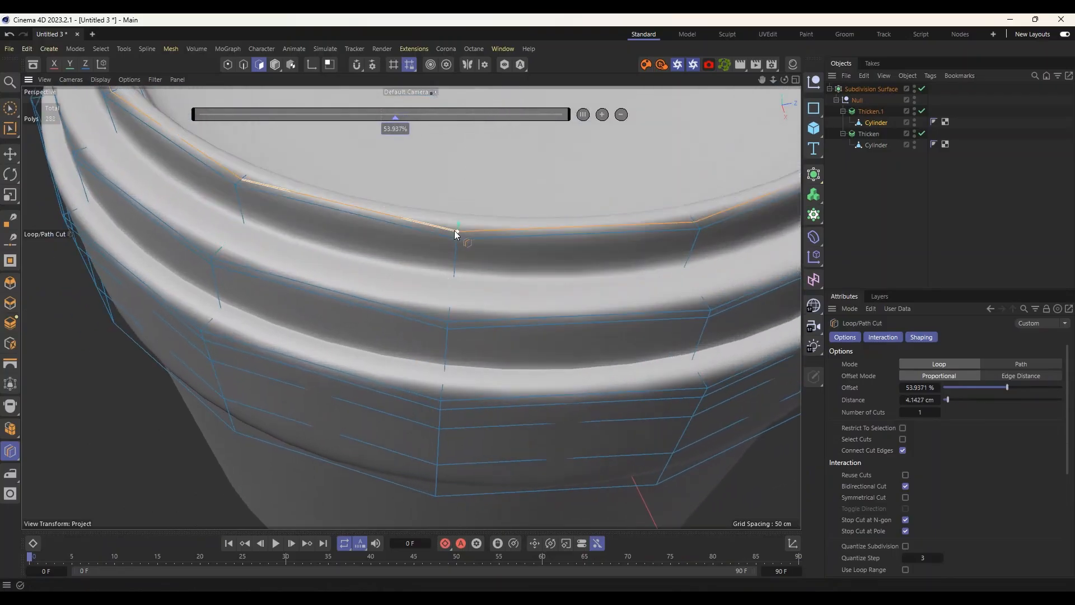
pyautogui.scroll(-5, 439, 250)
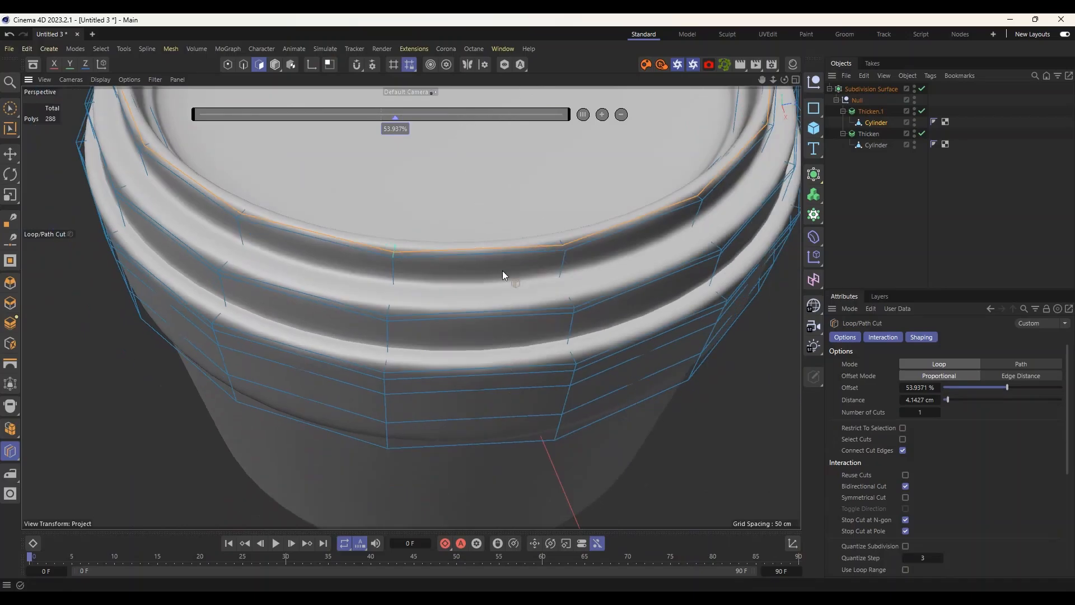
# Add a loop cut on the narrow ledge inside the lid's rim, around the recessed top, at an offset of about 39%.
pyautogui.keyDown('alt'); pyautogui.moveTo(501, 266); pyautogui.dragTo(297, 272); pyautogui.keyUp('alt')
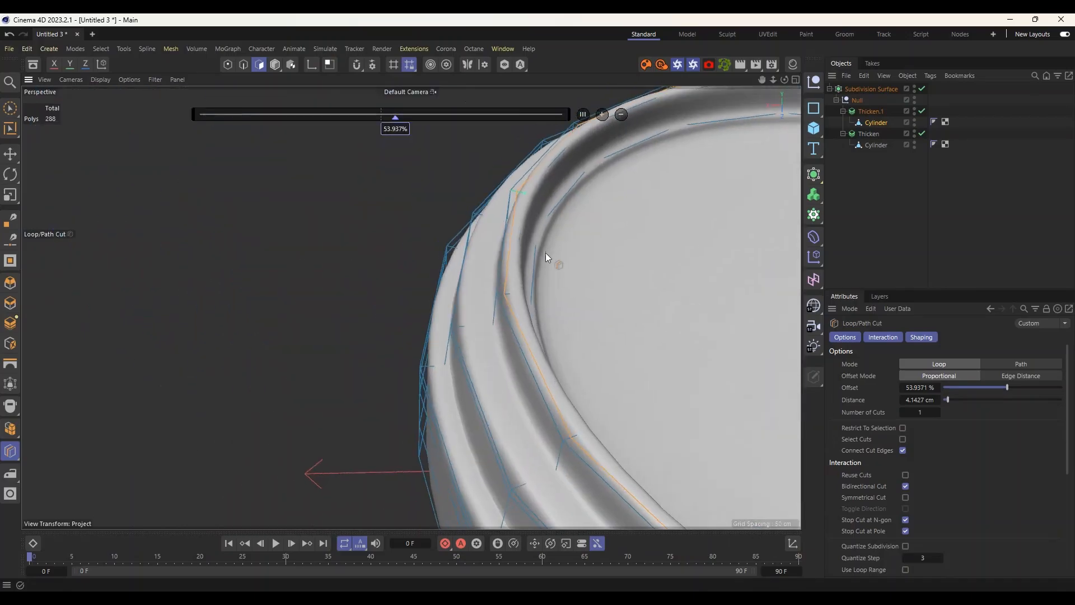
pyautogui.keyDown('alt'); pyautogui.moveTo(546, 257); pyautogui.dragTo(343, 297); pyautogui.keyUp('alt')
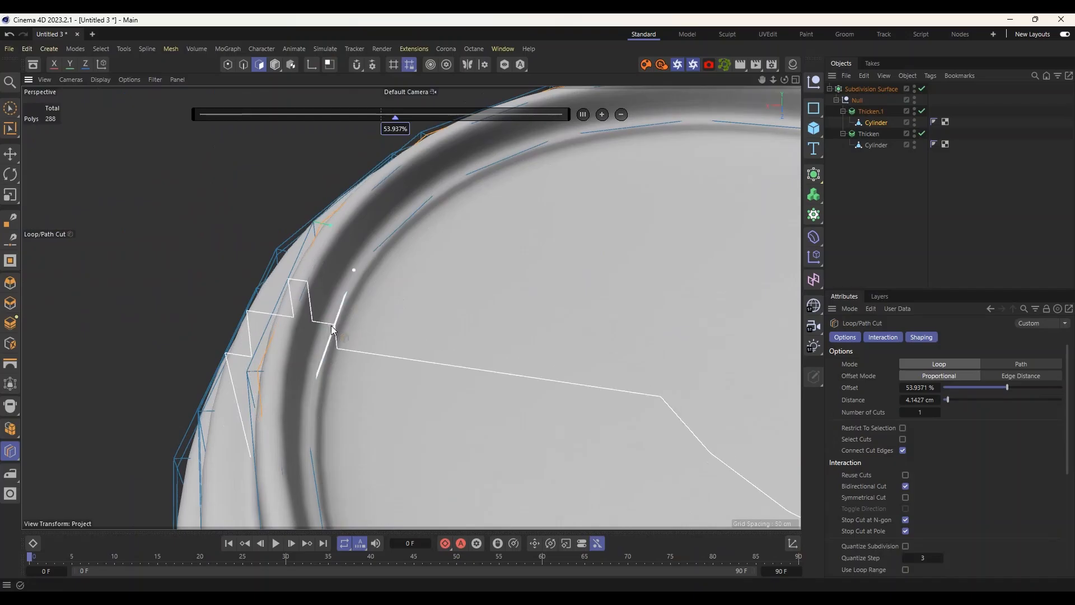
pyautogui.keyDown('alt'); pyautogui.moveTo(338, 313); pyautogui.dragTo(346, 314); pyautogui.keyUp('alt')
pyautogui.keyDown('alt'); pyautogui.moveTo(483, 307); pyautogui.dragTo(320, 336); pyautogui.keyUp('alt')
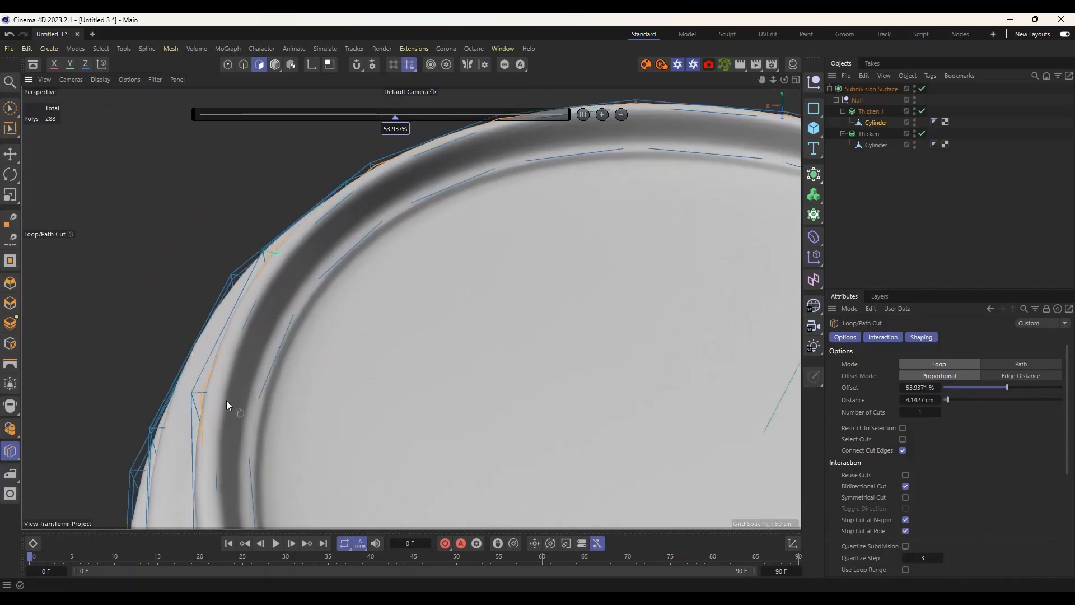
pyautogui.keyDown('alt'); pyautogui.moveTo(253, 370); pyautogui.dragTo(231, 237); pyautogui.keyUp('alt')
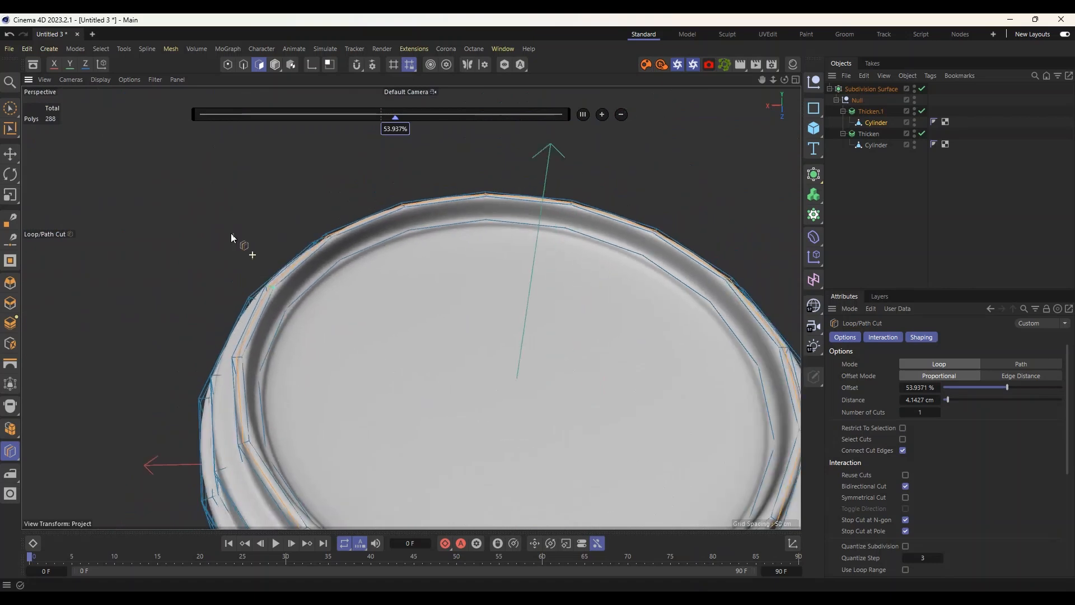
pyautogui.scroll(-3, 232, 234)
pyautogui.scroll(3, 268, 370)
pyautogui.scroll(4, 278, 378)
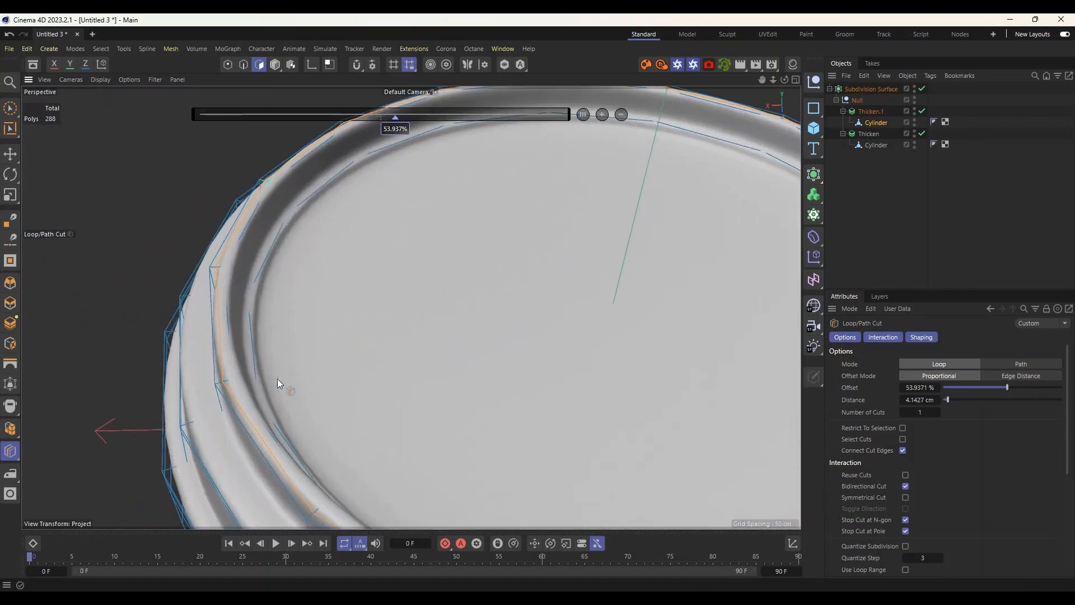
pyautogui.keyDown('alt'); pyautogui.moveTo(277, 378); pyautogui.dragTo(166, 378); pyautogui.keyUp('alt')
pyautogui.scroll(3, 250, 291)
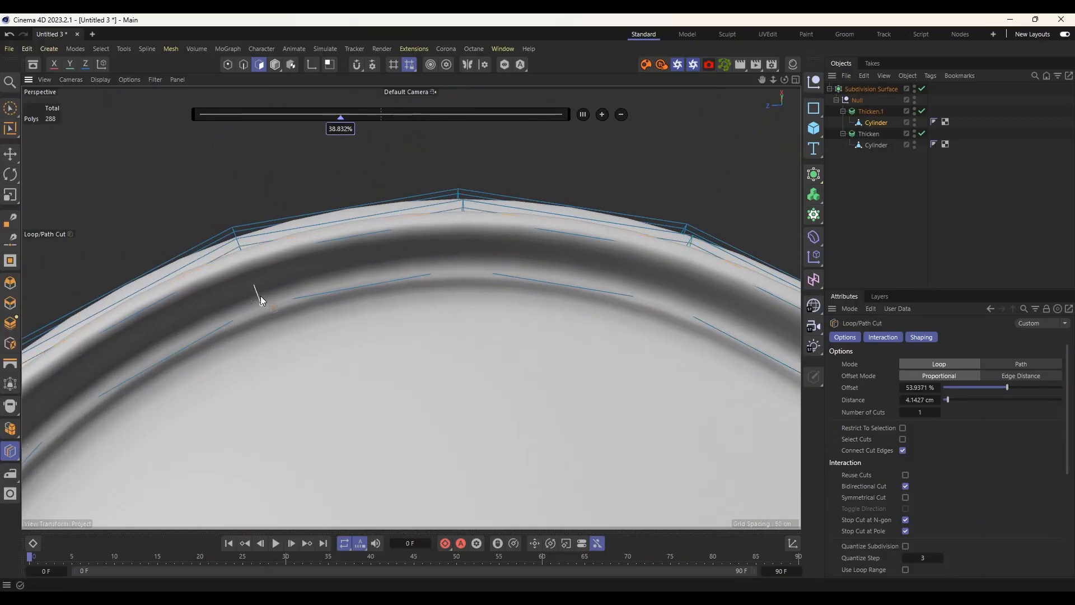
pyautogui.click(260, 295)
pyautogui.keyDown('alt'); pyautogui.moveTo(260, 296); pyautogui.dragTo(260, 250); pyautogui.keyUp('alt')
# Add a loop cut around the inner wall of the lid's rim at an offset of about 56%.
pyautogui.keyDown('alt'); pyautogui.moveTo(424, 276); pyautogui.dragTo(197, 234); pyautogui.keyUp('alt')
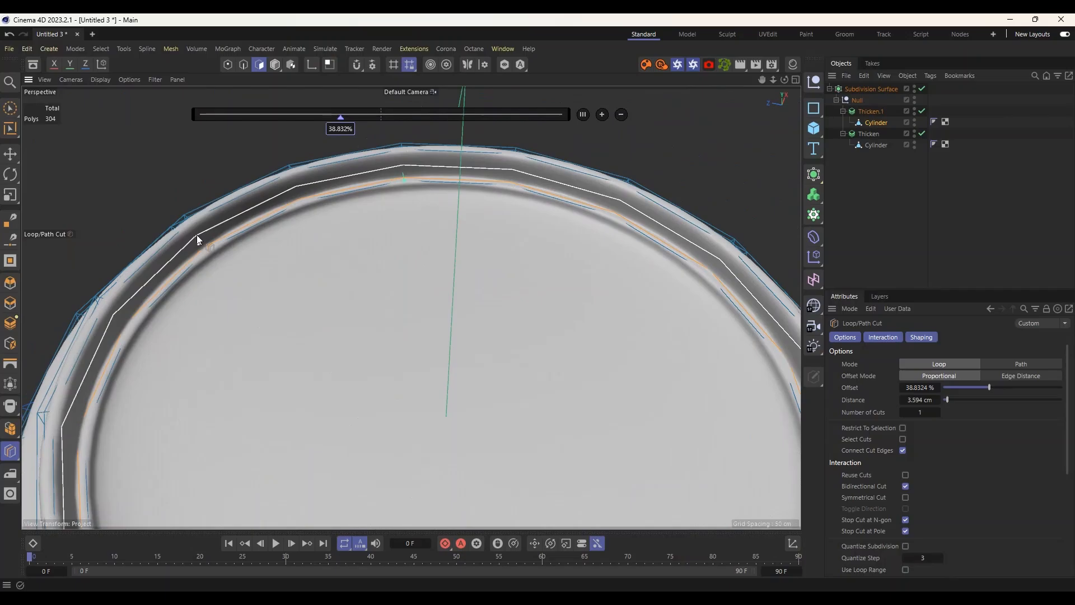
pyautogui.click(196, 234)
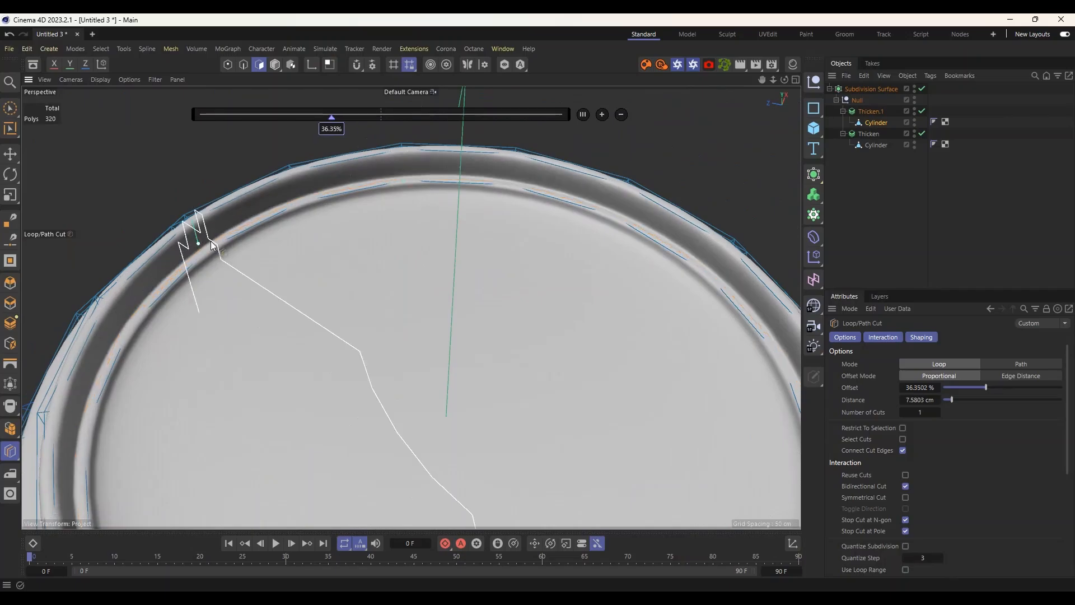
pyautogui.hotkey('ctrl', 'z')
pyautogui.scroll(1, 197, 231)
pyautogui.click(196, 231)
# Select the Subdivision Surface and examine the smoothed lid steps and cup from several angles.
pyautogui.keyDown('alt'); pyautogui.moveTo(232, 258); pyautogui.dragTo(476, 224); pyautogui.keyUp('alt')
pyautogui.scroll(-3, 378, 287)
pyautogui.scroll(5, 319, 268)
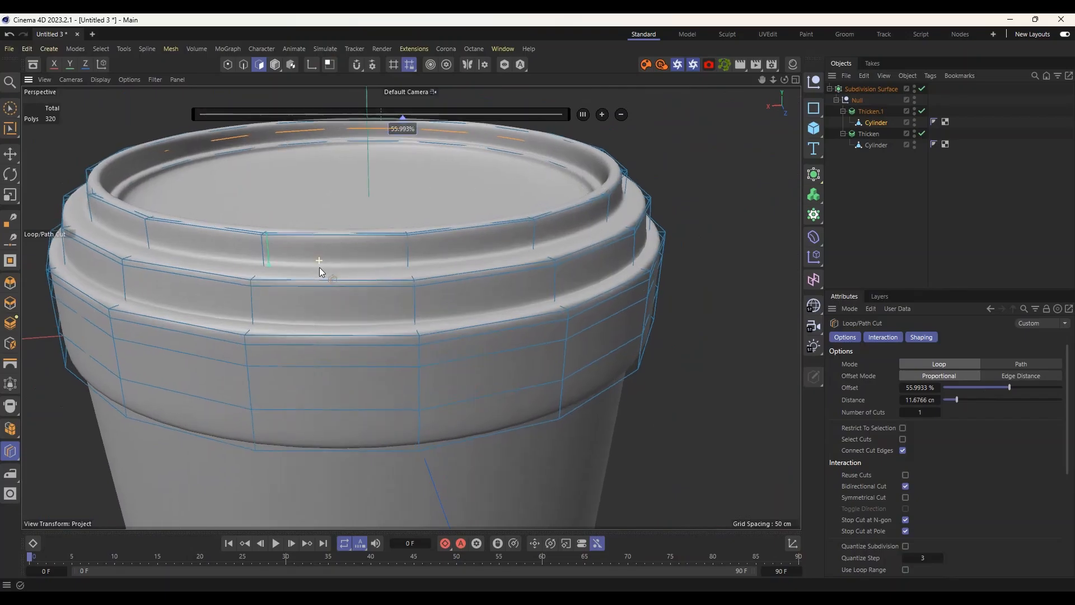
pyautogui.scroll(-8, 274, 273)
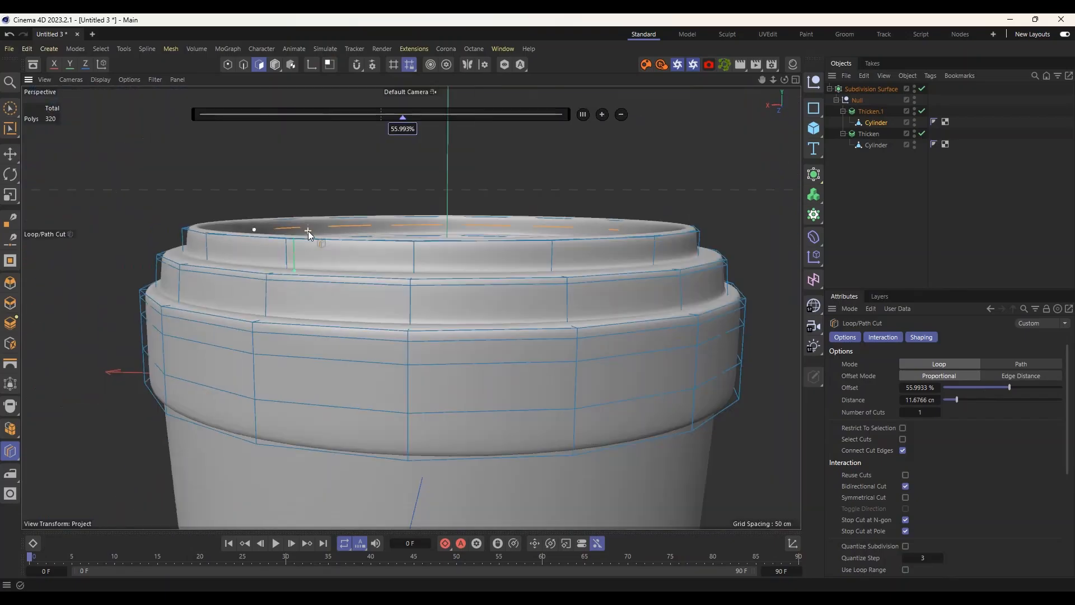
pyautogui.keyDown('alt'); pyautogui.moveTo(361, 323); pyautogui.dragTo(420, 365); pyautogui.keyUp('alt')
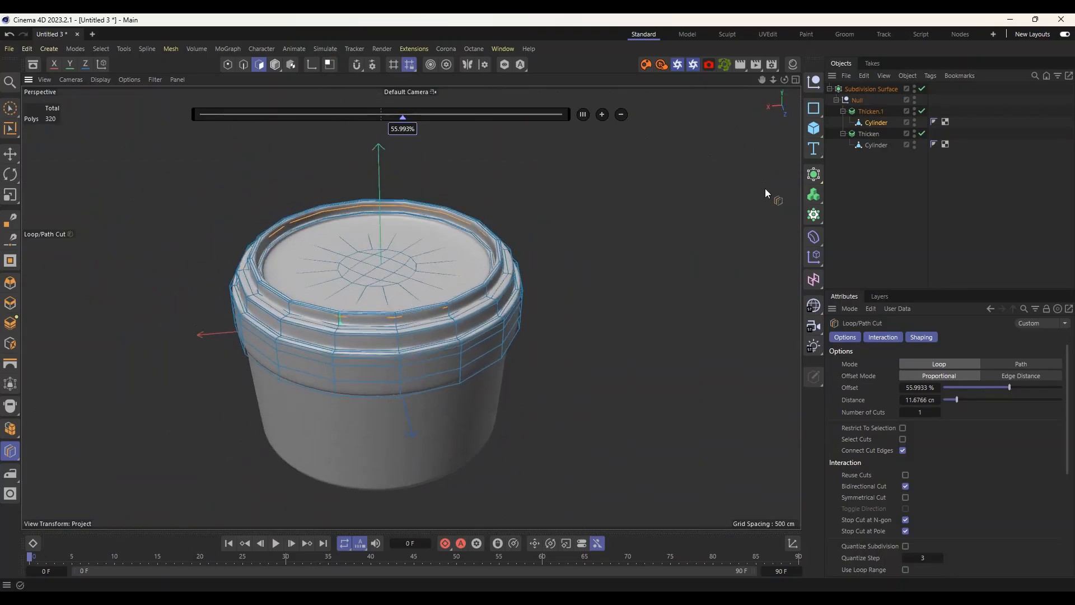
pyautogui.click(857, 89)
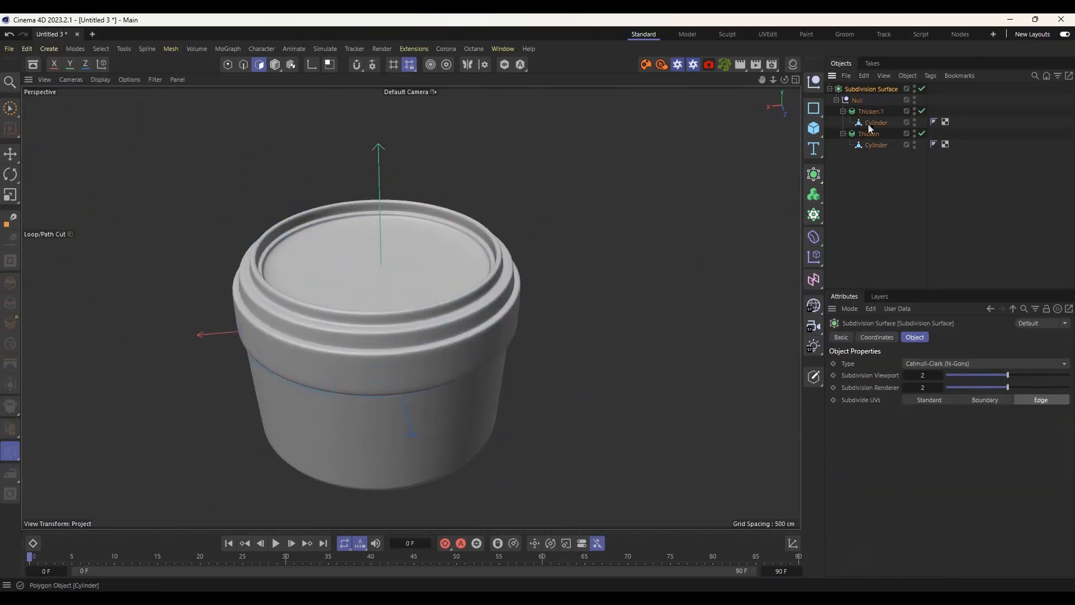
pyautogui.click(940, 376)
pyautogui.click(10, 154)
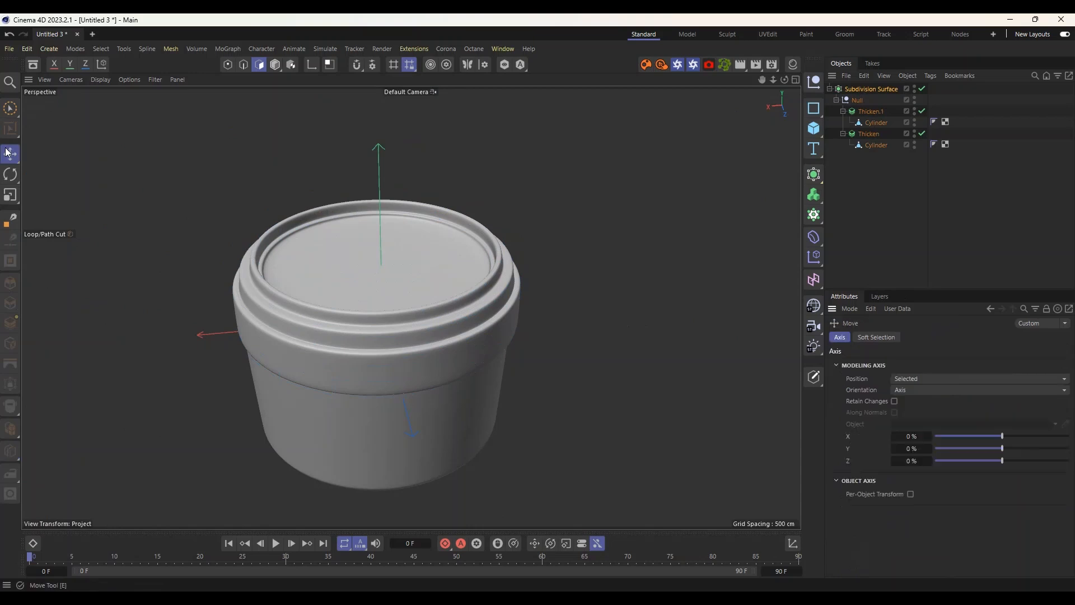
pyautogui.keyDown('alt'); pyautogui.moveTo(552, 277); pyautogui.dragTo(482, 315); pyautogui.keyUp('alt')
pyautogui.scroll(6, 377, 314)
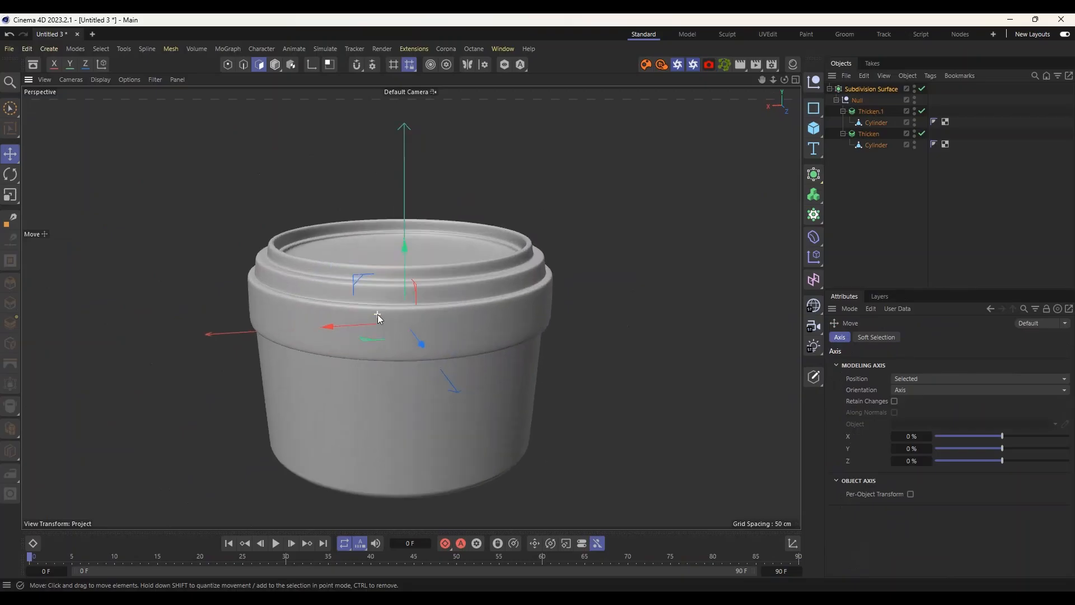
# Inspect the smoothed cup and lid, and select each Cylinder mesh in turn to identify which part it forms.
pyautogui.keyDown('alt'); pyautogui.moveTo(377, 314); pyautogui.dragTo(641, 220); pyautogui.keyUp('alt')
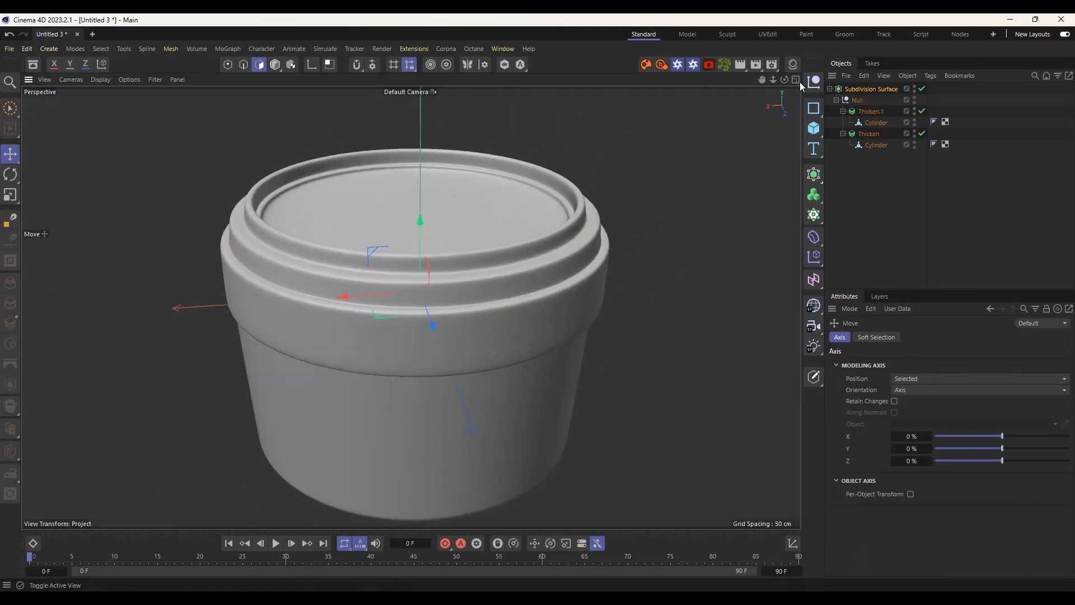
pyautogui.click(829, 89)
pyautogui.click(844, 124)
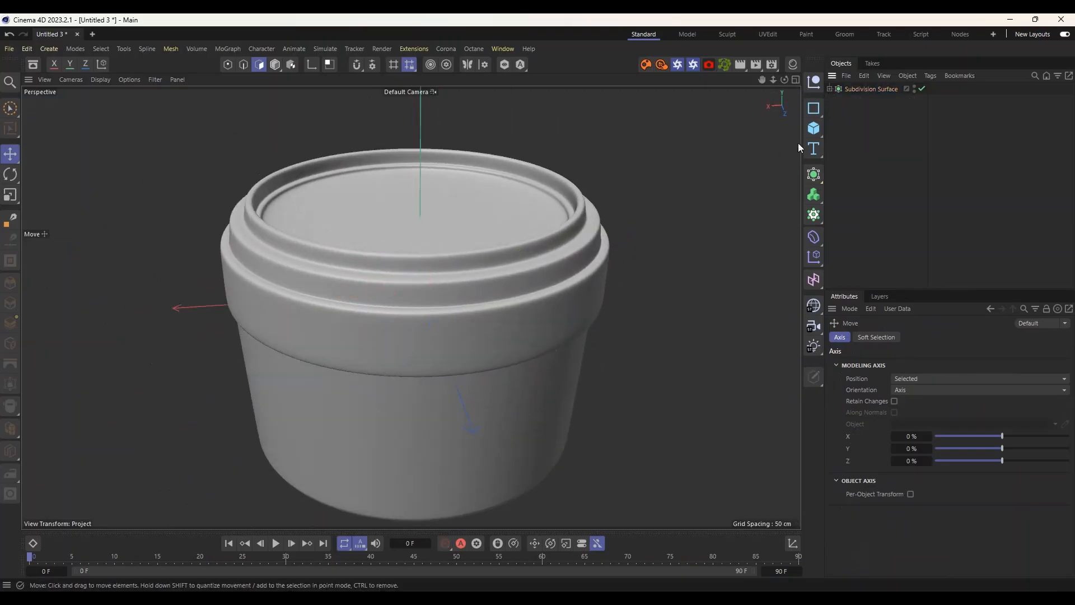
pyautogui.click(829, 89)
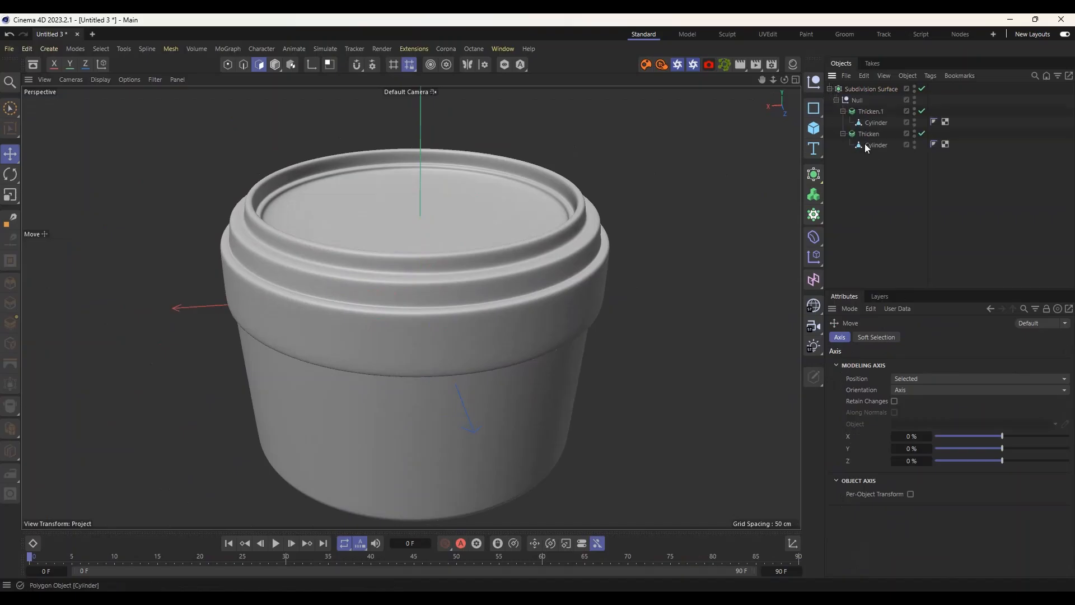
pyautogui.keyDown('alt'); pyautogui.moveTo(643, 273); pyautogui.dragTo(639, 230); pyautogui.keyUp('alt')
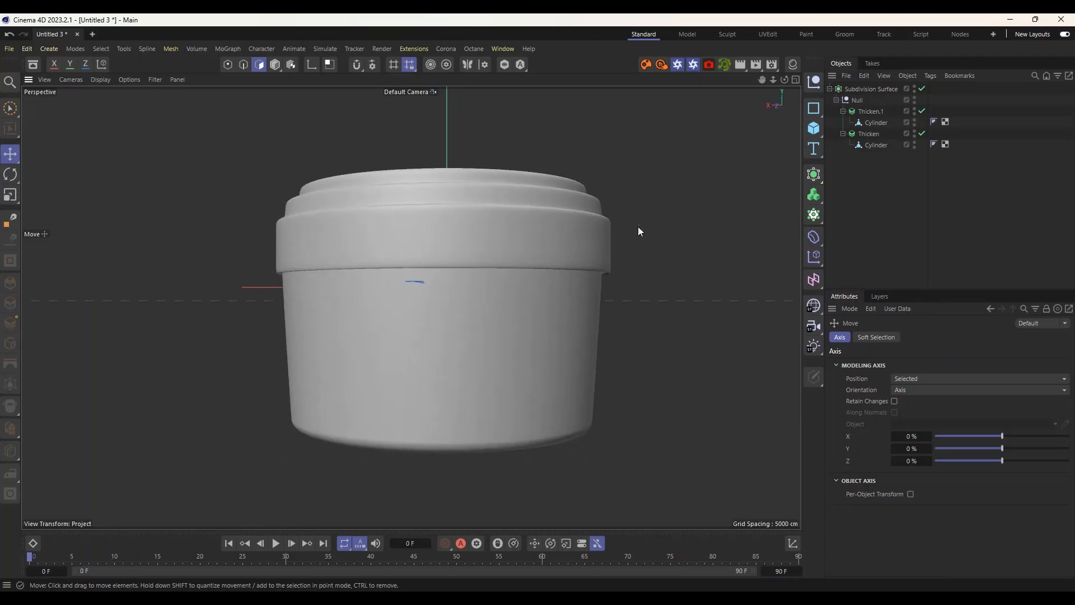
pyautogui.click(870, 148)
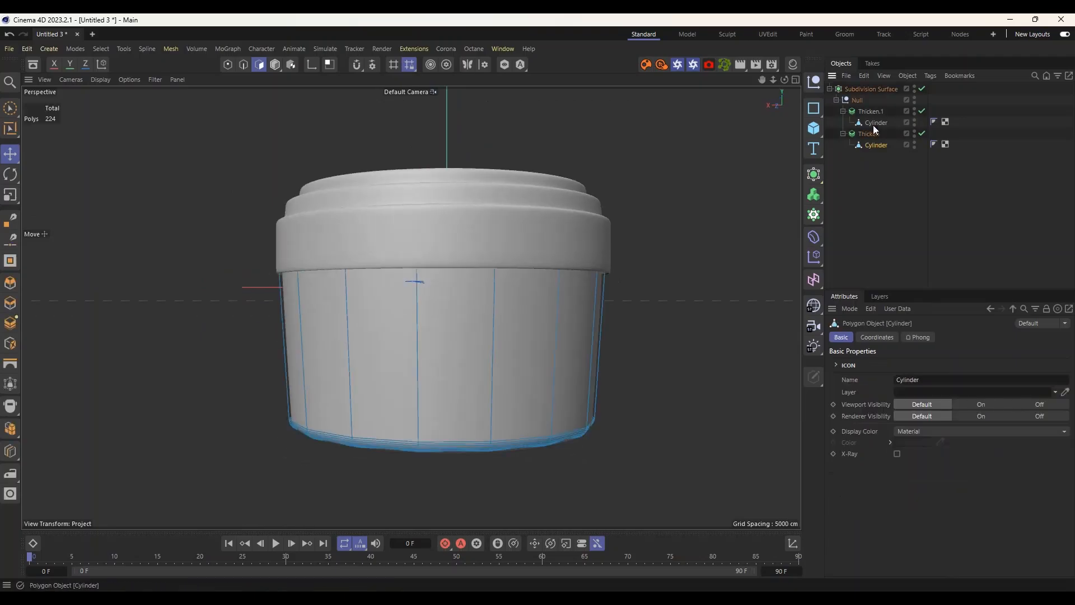
pyautogui.click(874, 123)
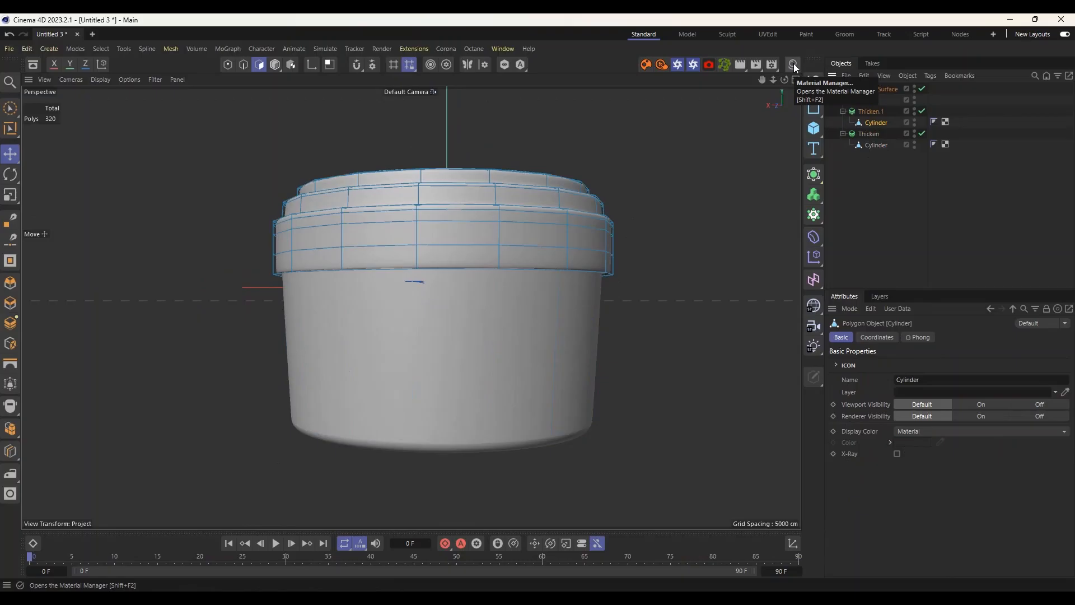
pyautogui.click(869, 158)
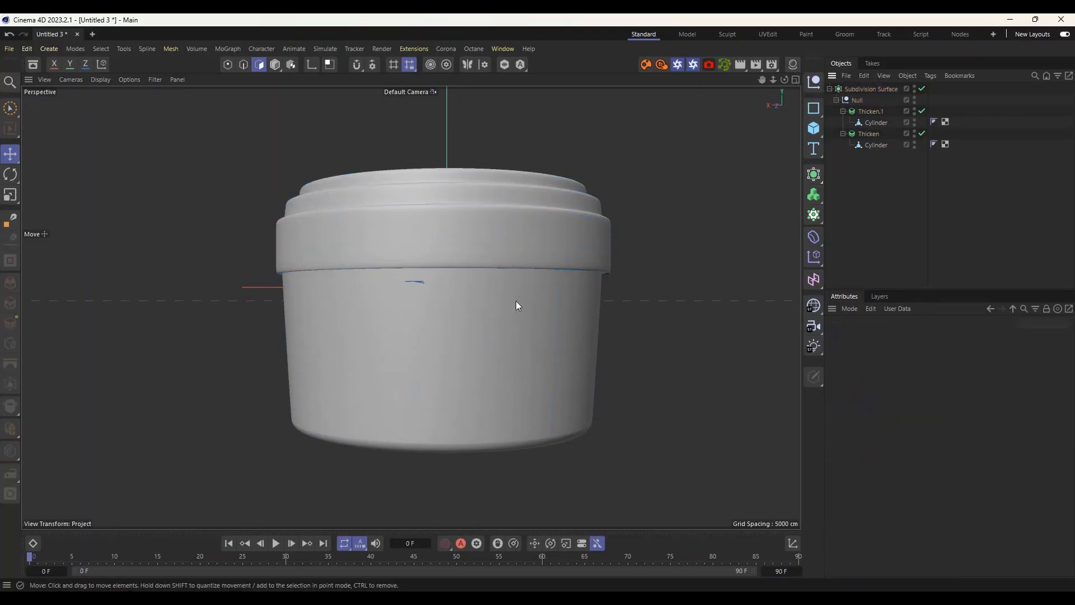
pyautogui.click(865, 123)
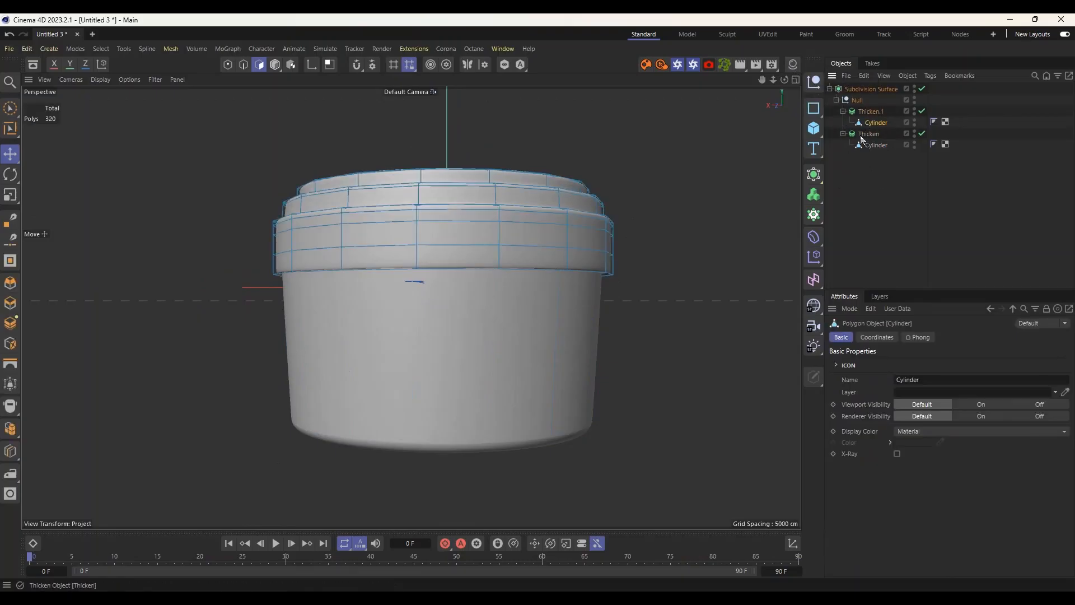
pyautogui.click(862, 147)
pyautogui.scroll(2, 560, 320)
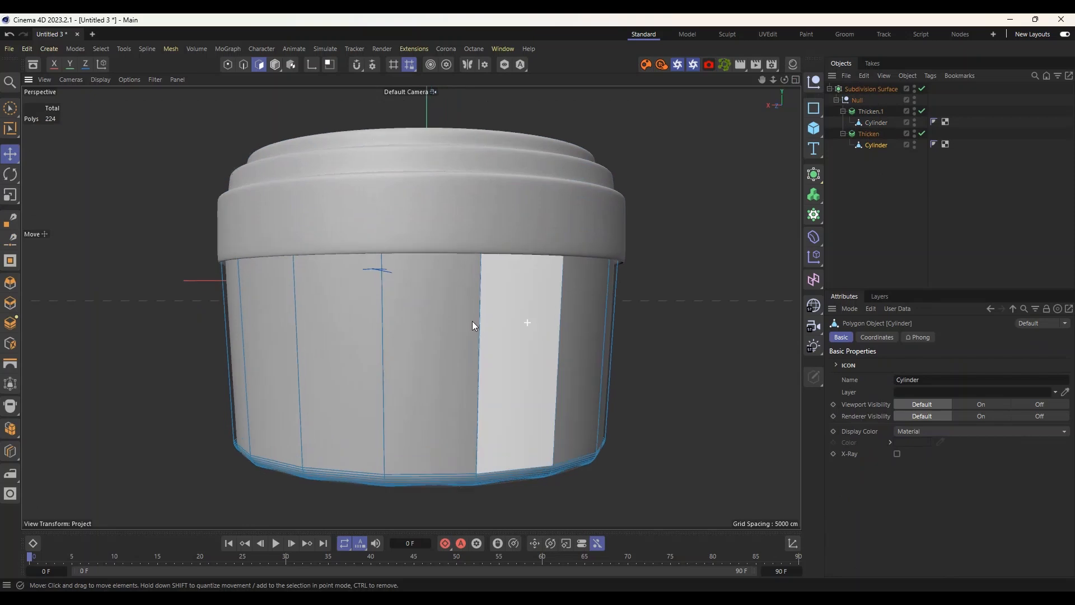
pyautogui.click(843, 110)
pyautogui.click(836, 99)
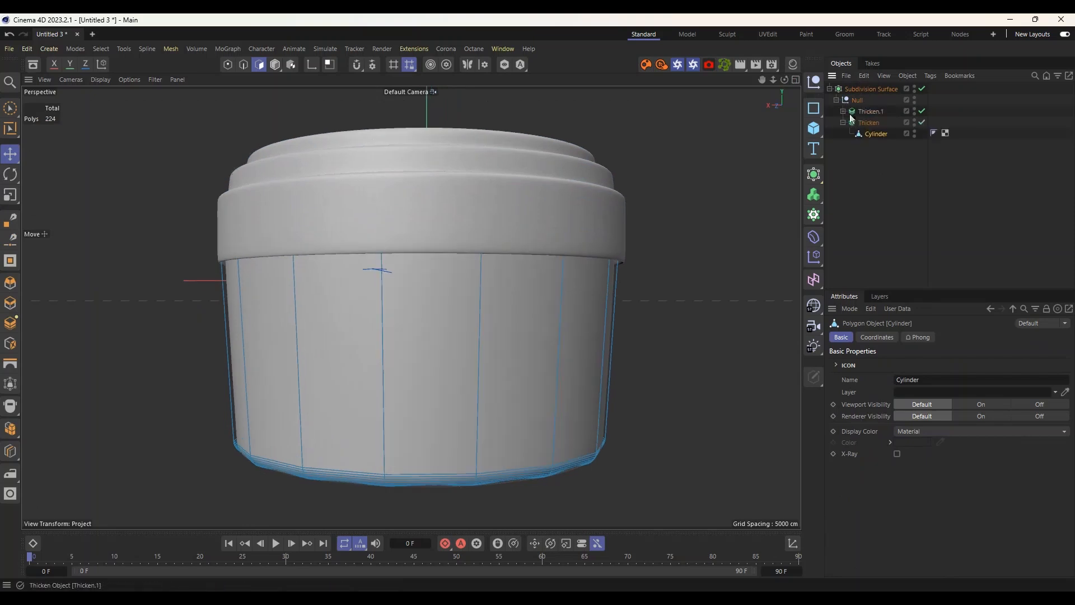
pyautogui.click(856, 101)
pyautogui.doubleClick(857, 101)
pyautogui.write('c')
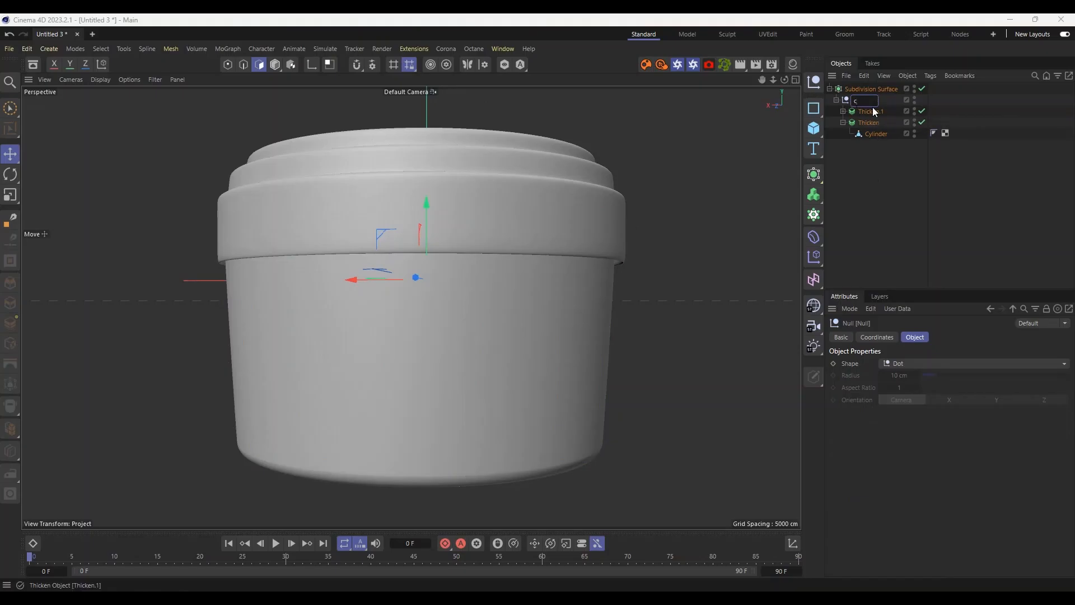
pyautogui.write('up')
pyautogui.press('Return')
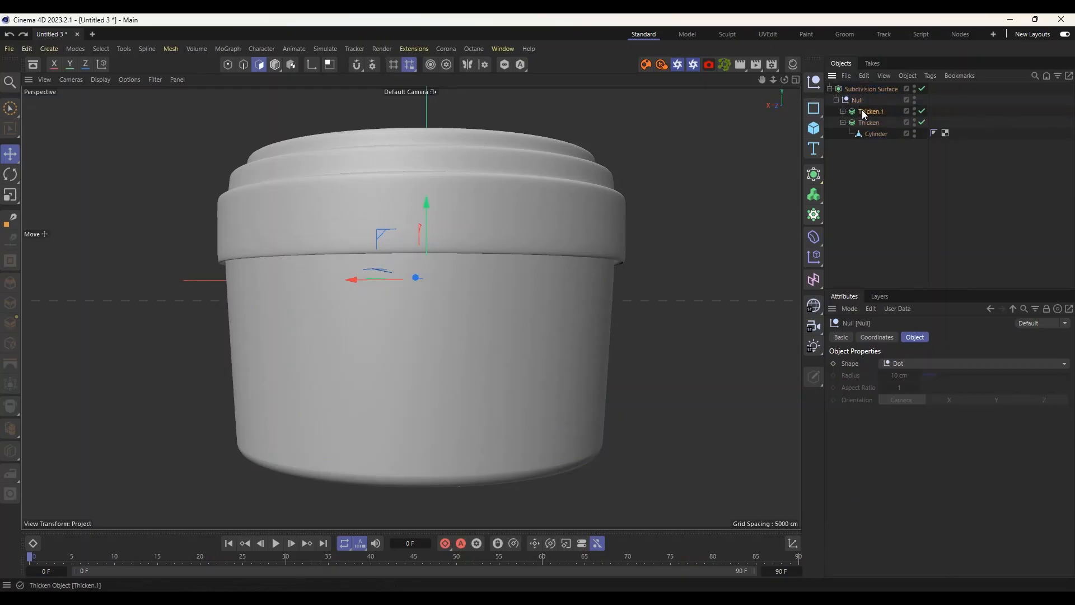
# Rename the lid's generator Thicken.1 as "cup" and the container's generator Thicken as "base".
pyautogui.doubleClick(864, 112)
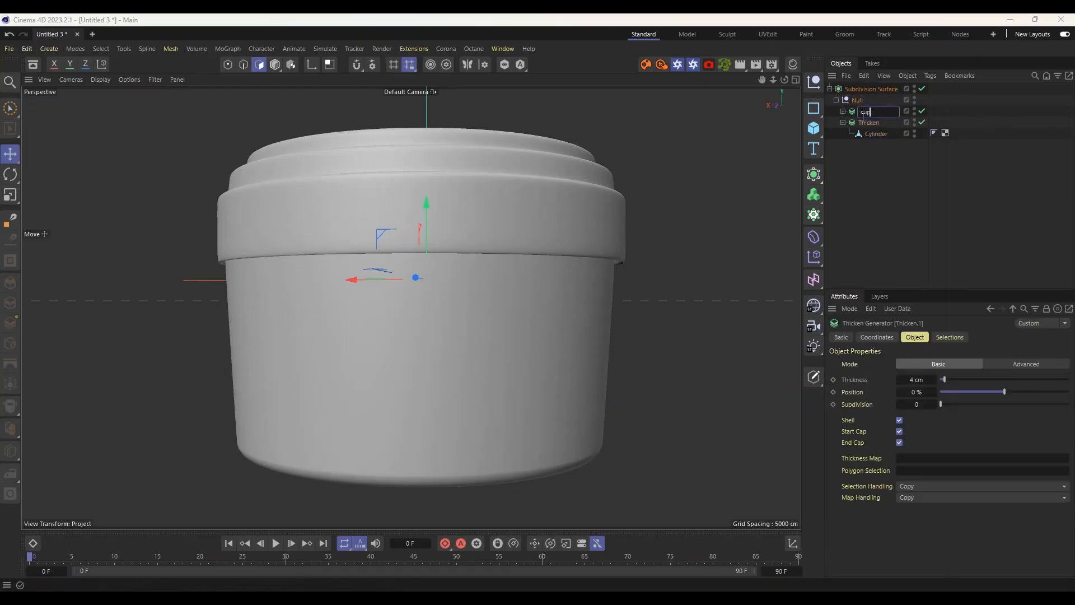
pyautogui.write('cup')
pyautogui.press('Return')
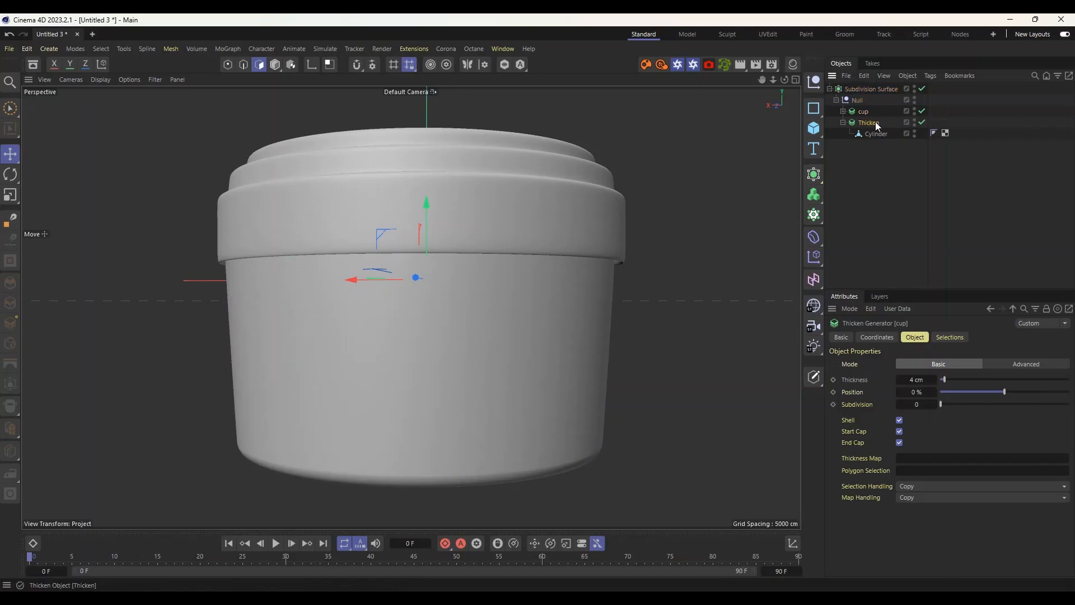
pyautogui.doubleClick(876, 122)
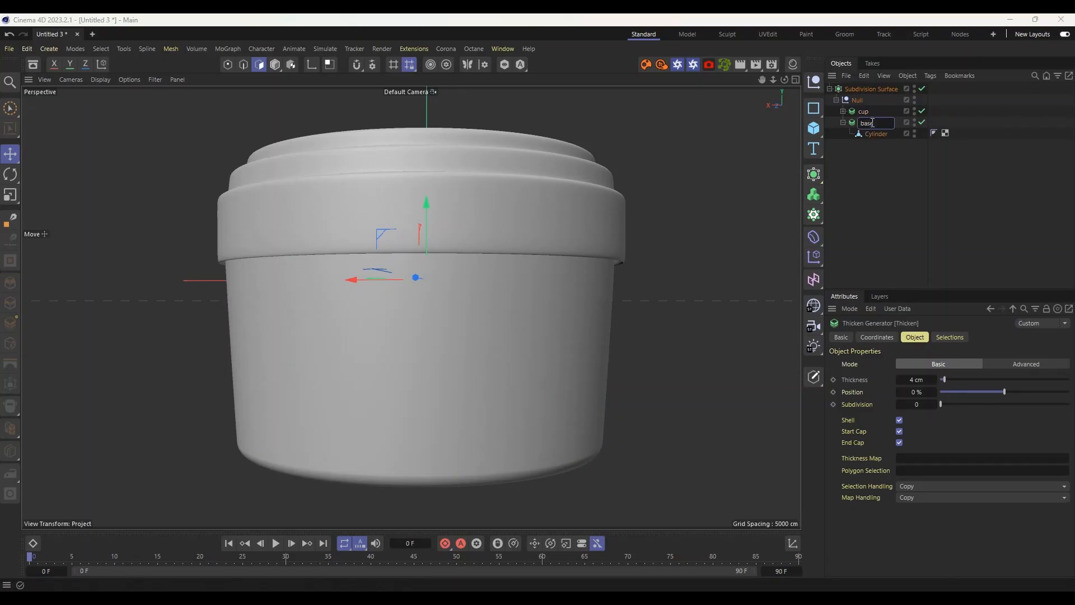
pyautogui.write('base')
pyautogui.press('Return')
# Hide the lid generator "cup" and leave the Cylinder mesh under "base" selected.
pyautogui.click(868, 135)
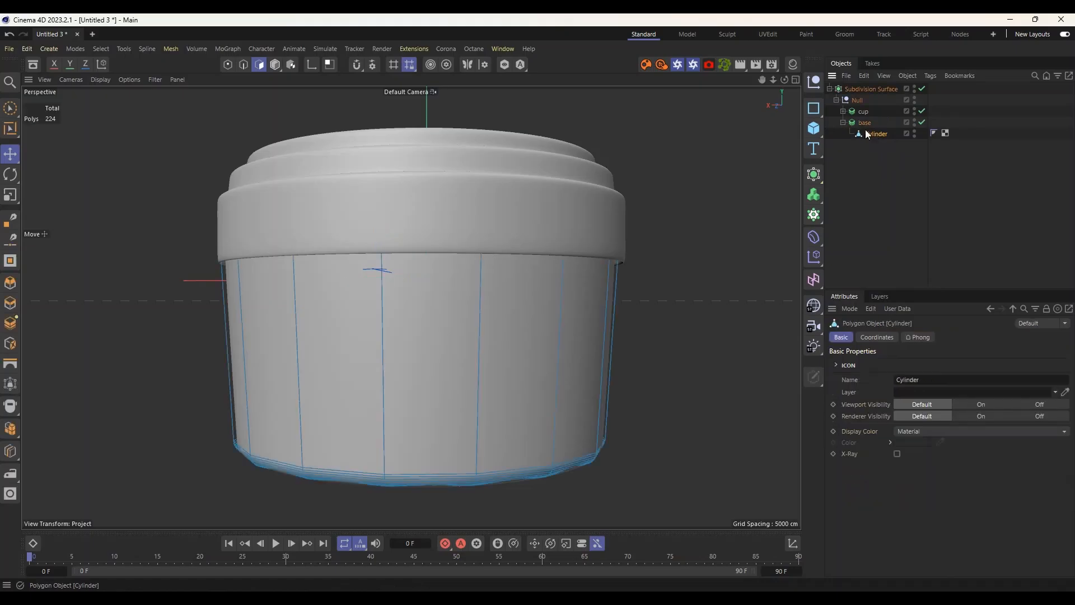
pyautogui.click(915, 111)
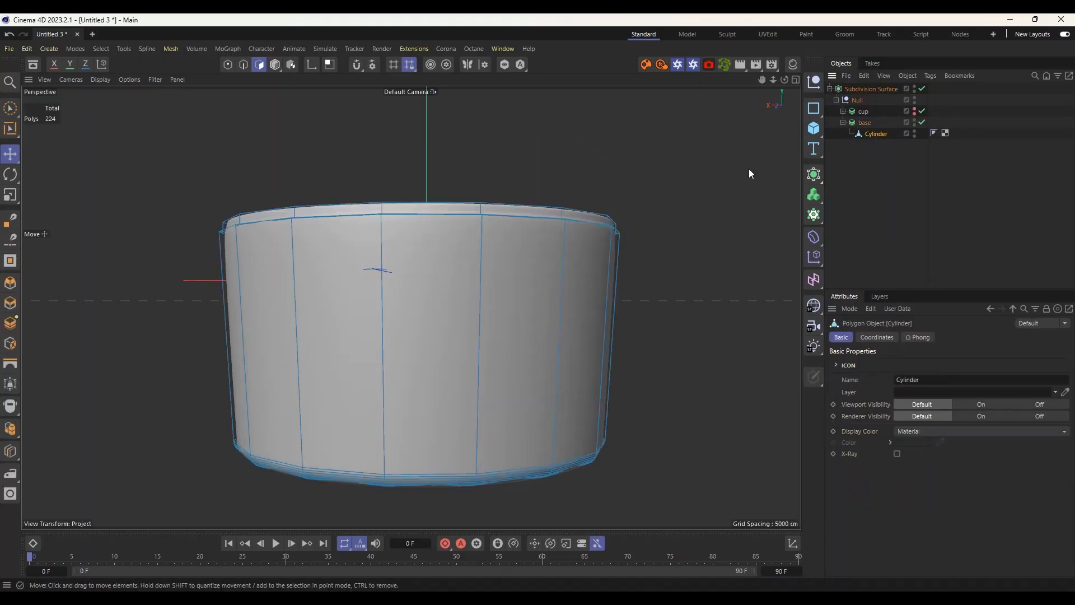
pyautogui.keyDown('alt'); pyautogui.moveTo(761, 160); pyautogui.dragTo(691, 223); pyautogui.keyUp('alt')
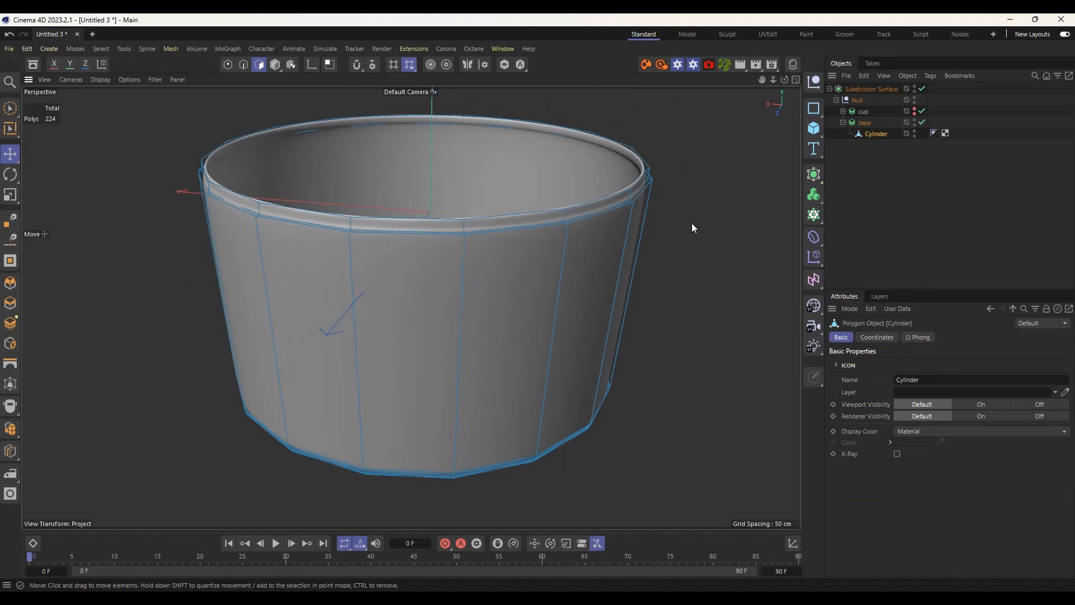
# Add a loop cut around the base's outer wall just below the rim at an offset of 2.065%.
pyautogui.rightClick(705, 190)
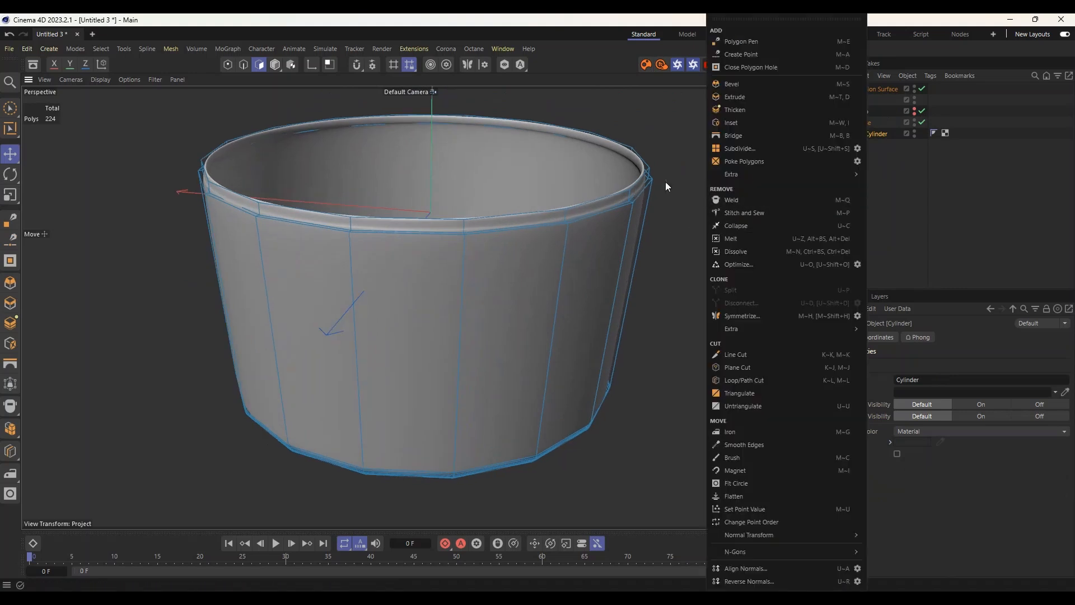
pyautogui.click(669, 196)
pyautogui.scroll(3, 674, 204)
pyautogui.rightClick(677, 194)
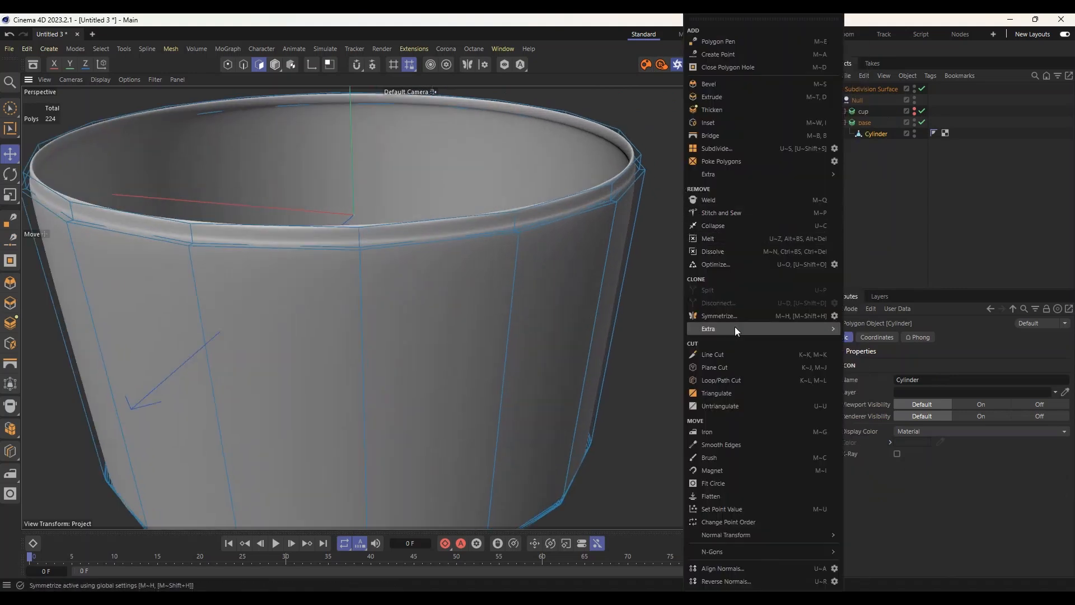
pyautogui.click(728, 380)
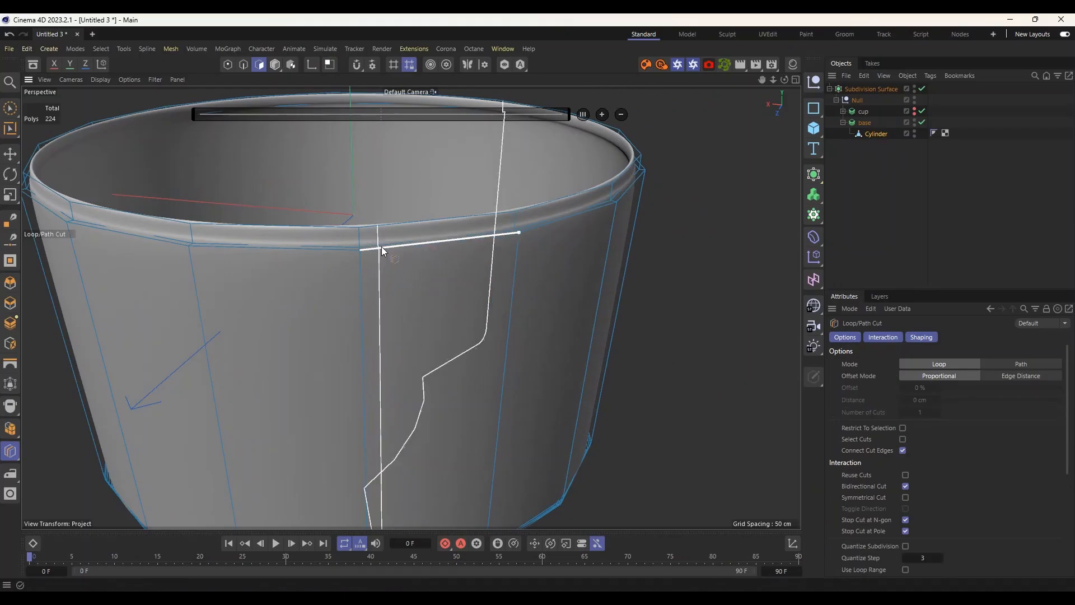
pyautogui.click(873, 134)
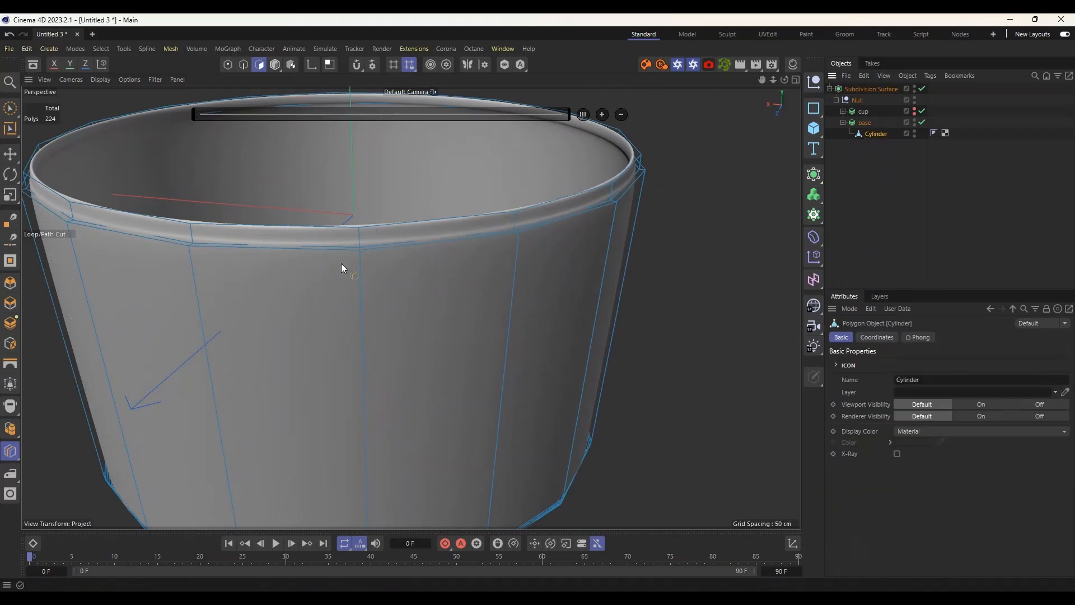
pyautogui.click(360, 259)
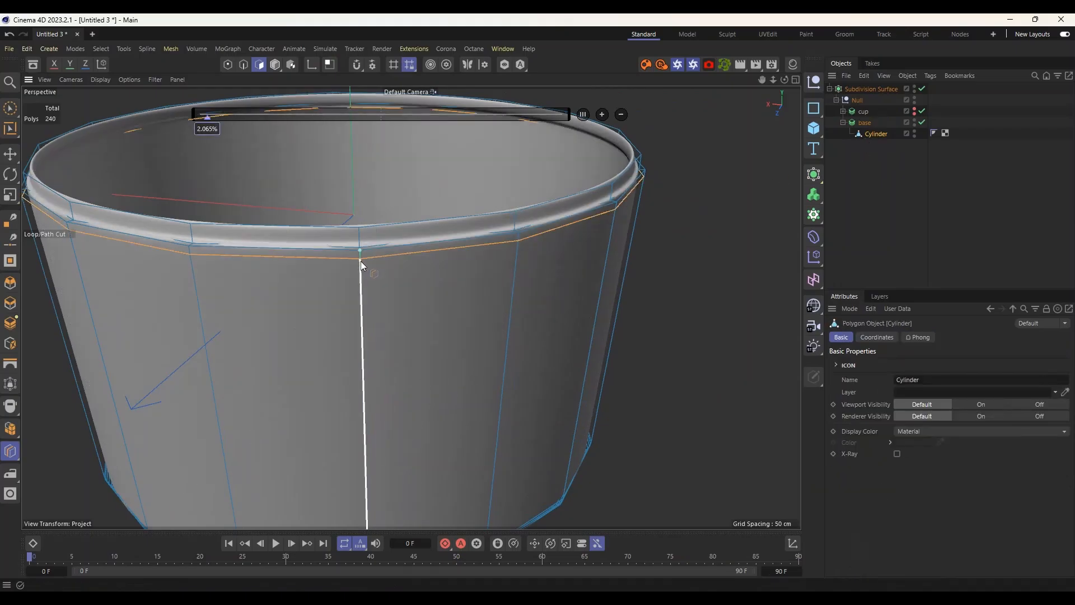
# Loop-select the tall polygon band of the base's outer wall and store it as a polygon selection.
pyautogui.scroll(-4, 362, 264)
pyautogui.keyDown('alt'); pyautogui.moveTo(425, 342); pyautogui.dragTo(406, 272); pyautogui.keyUp('alt')
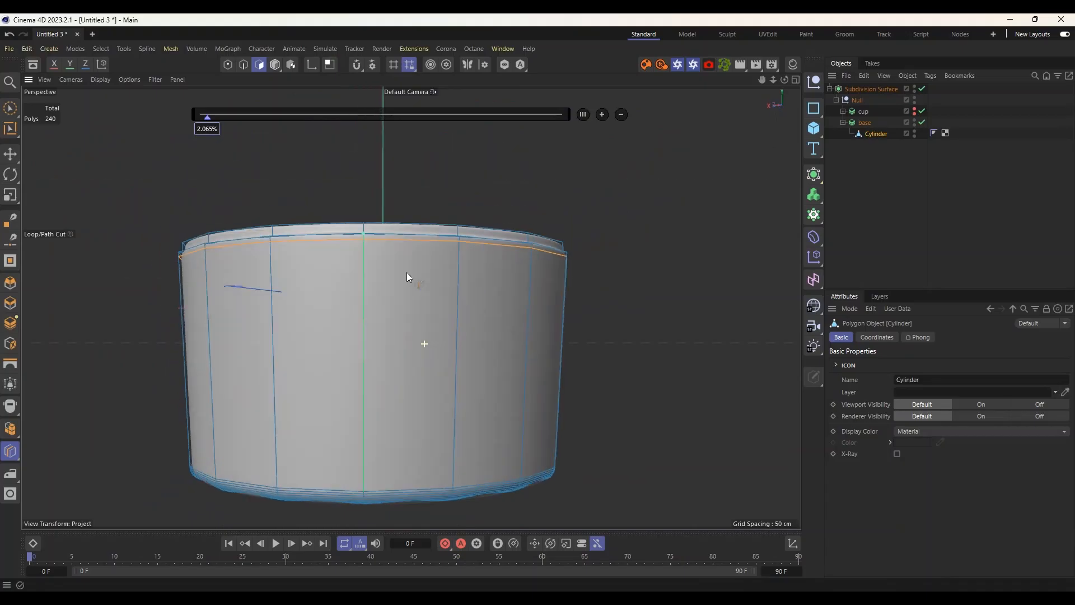
pyautogui.press('0')
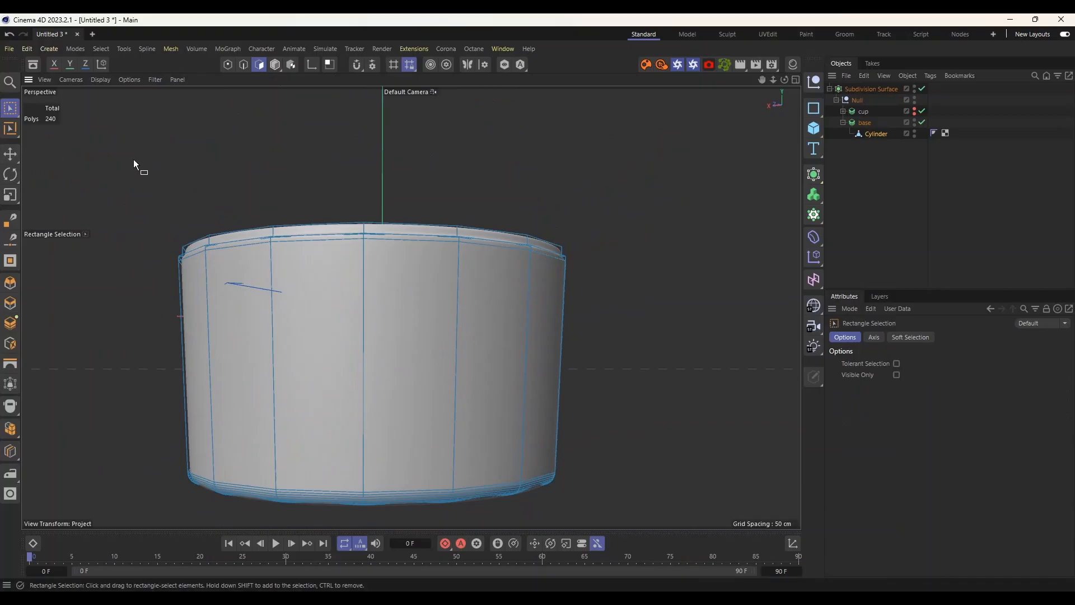
pyautogui.press('u')
pyautogui.press('l')
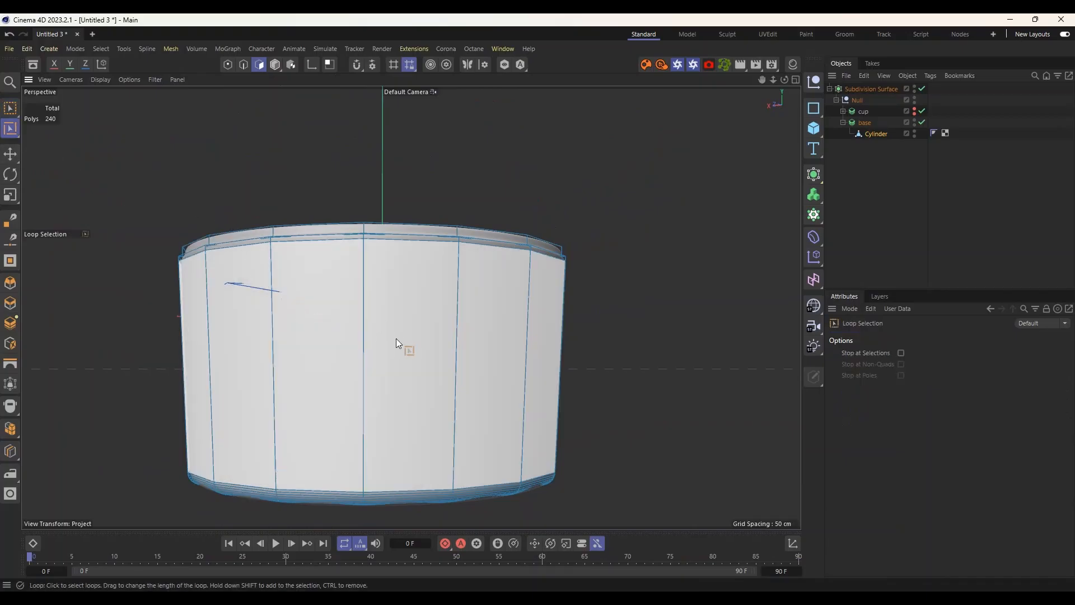
pyautogui.click(403, 324)
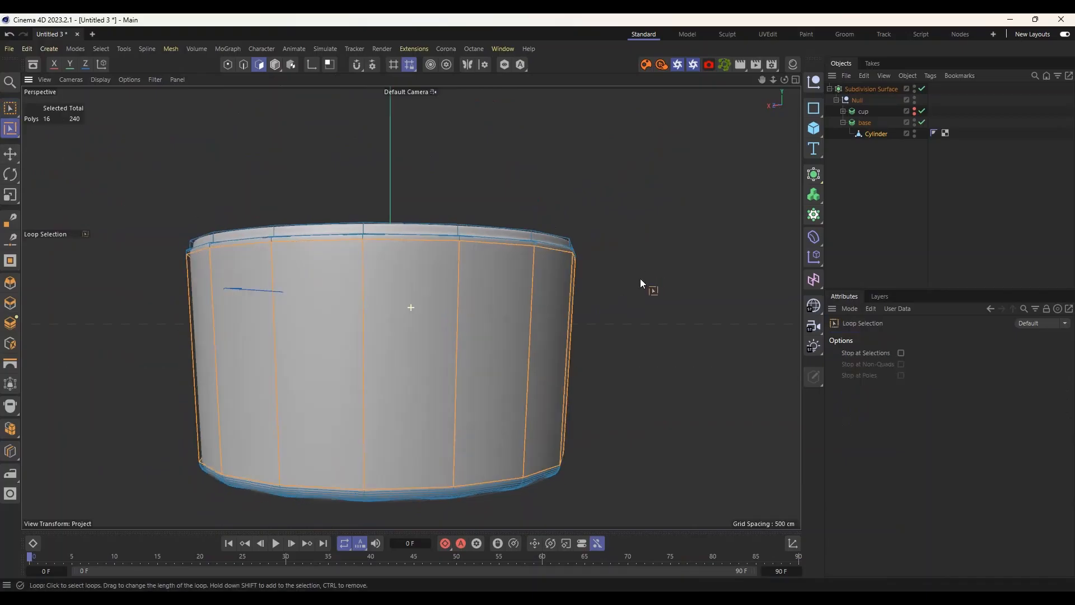
pyautogui.keyDown('alt'); pyautogui.moveTo(640, 278); pyautogui.dragTo(595, 285); pyautogui.keyUp('alt')
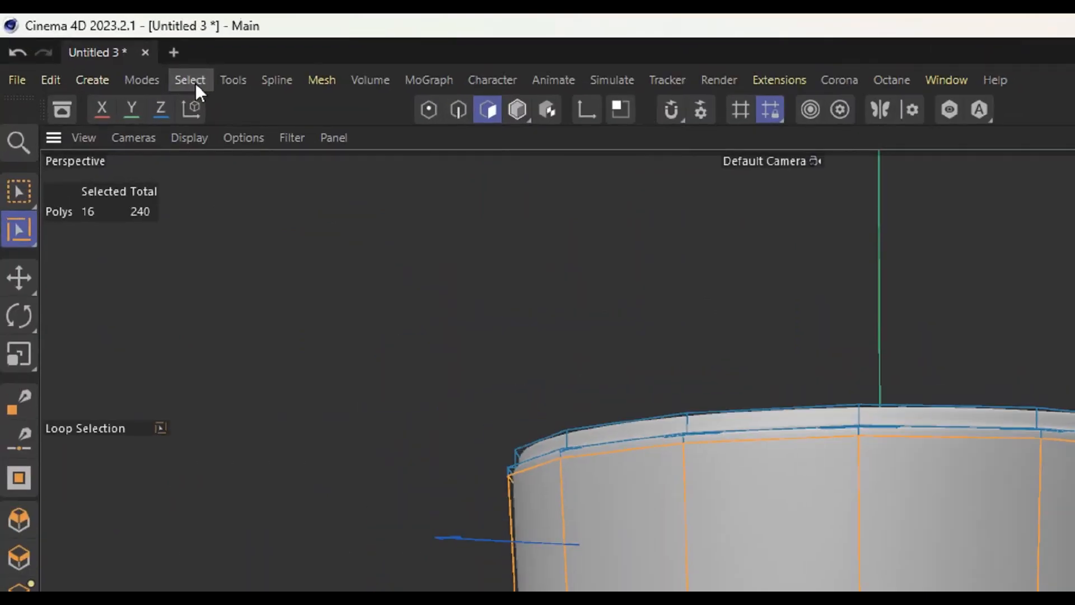
pyautogui.click(104, 49)
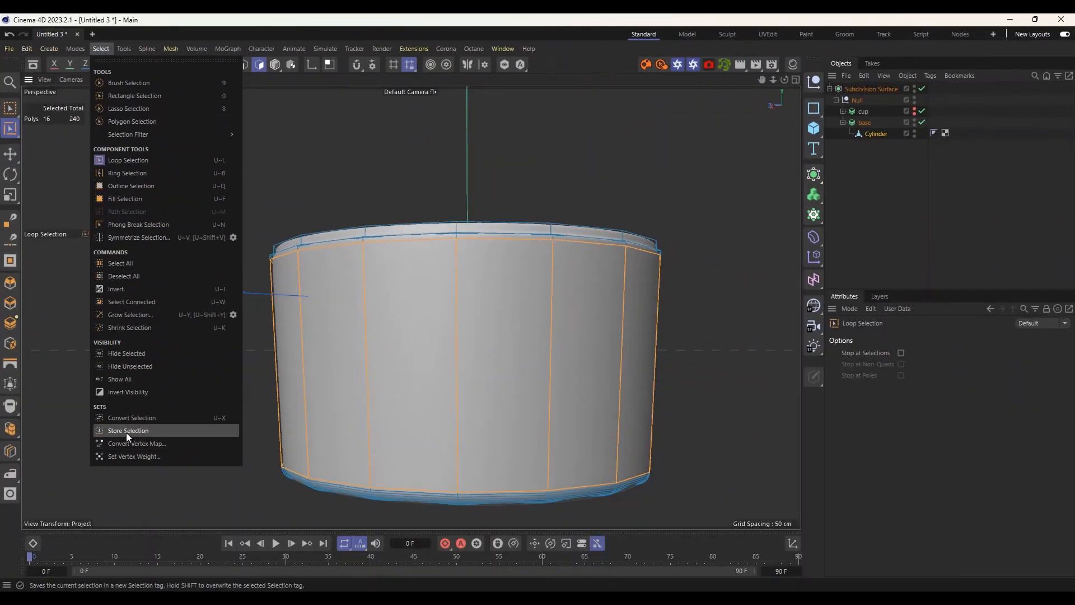
pyautogui.click(126, 432)
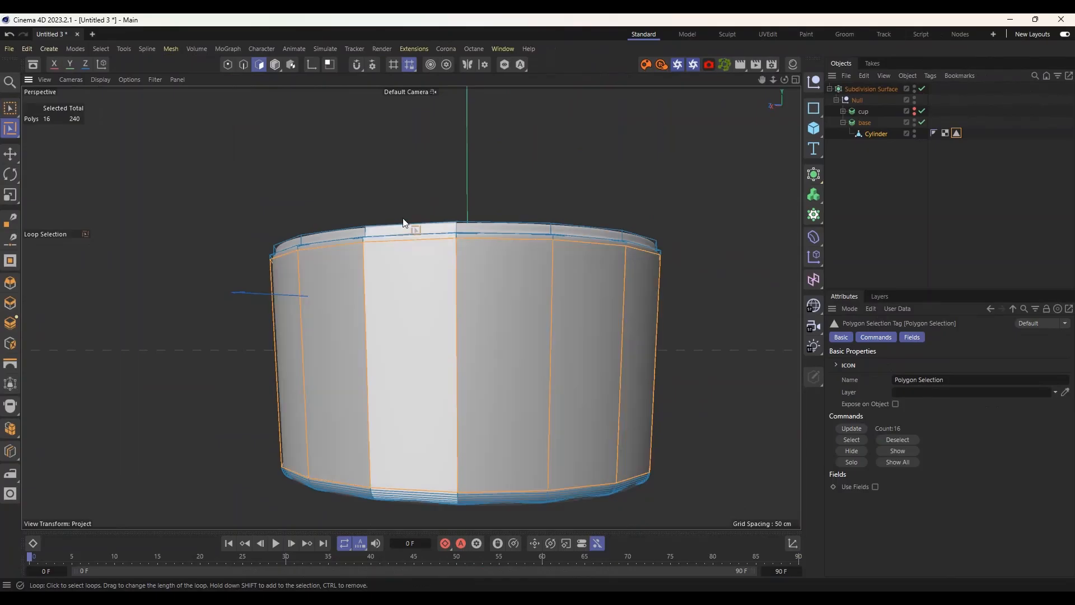
# Clear the polygon selection, test the stored wall selection by recalling it from its tag, and deselect it again.
pyautogui.press('e')
pyautogui.click(706, 227)
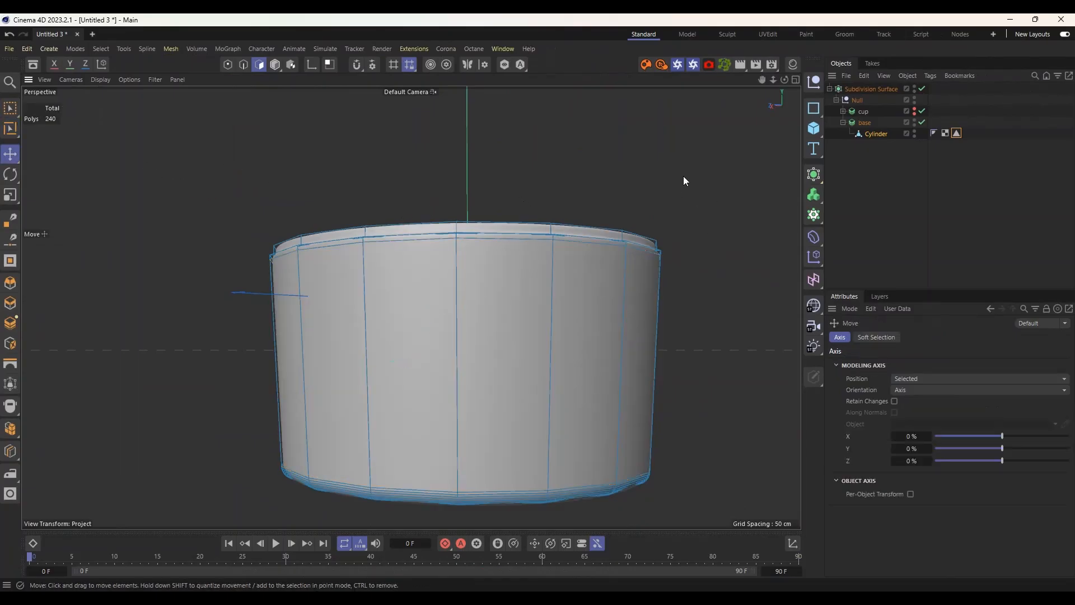
pyautogui.click(877, 135)
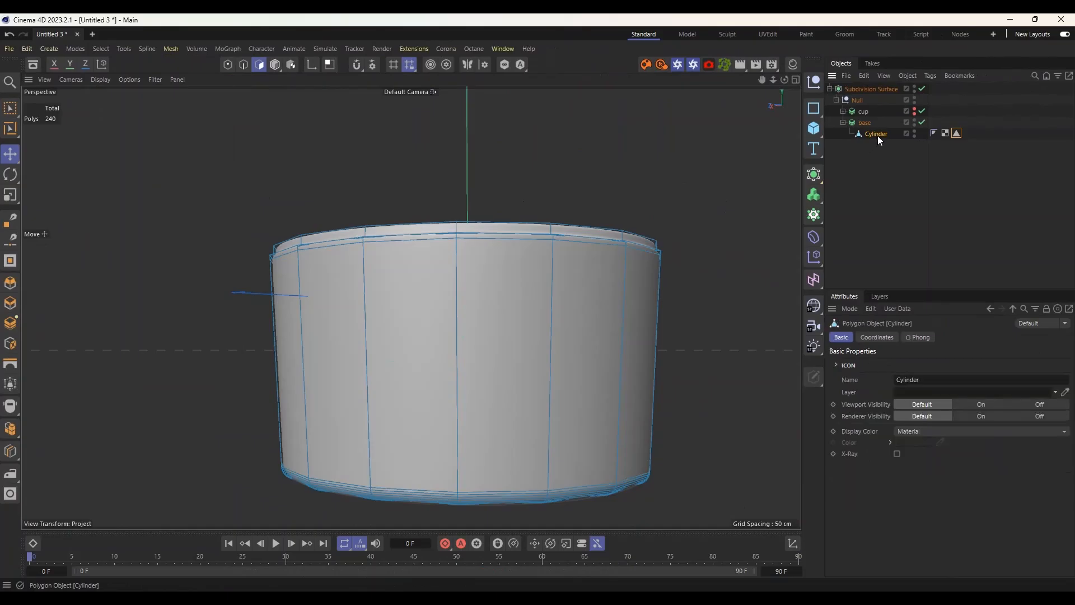
pyautogui.doubleClick(956, 134)
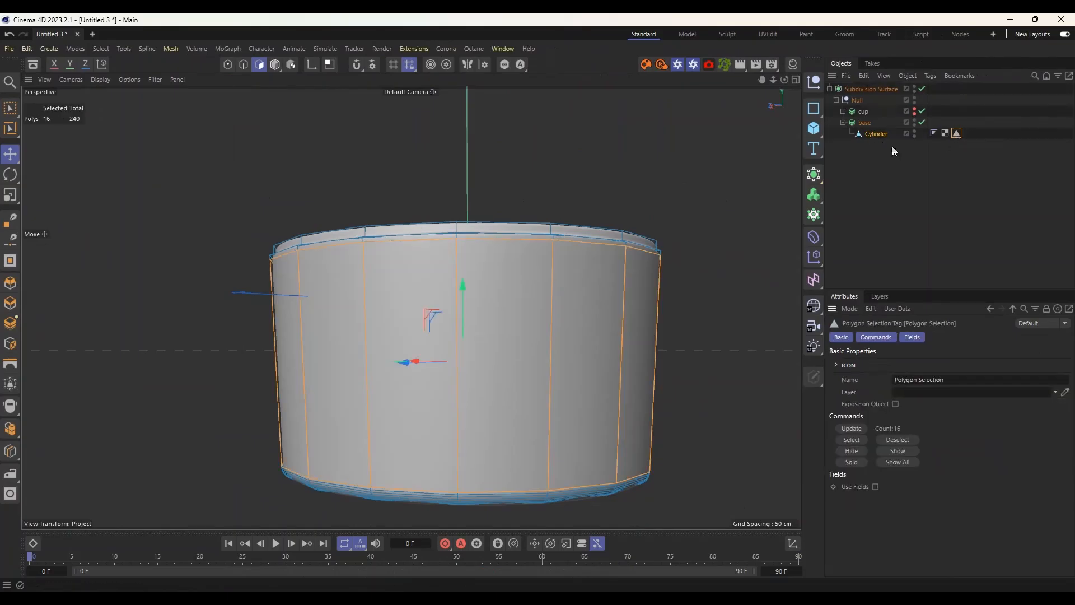
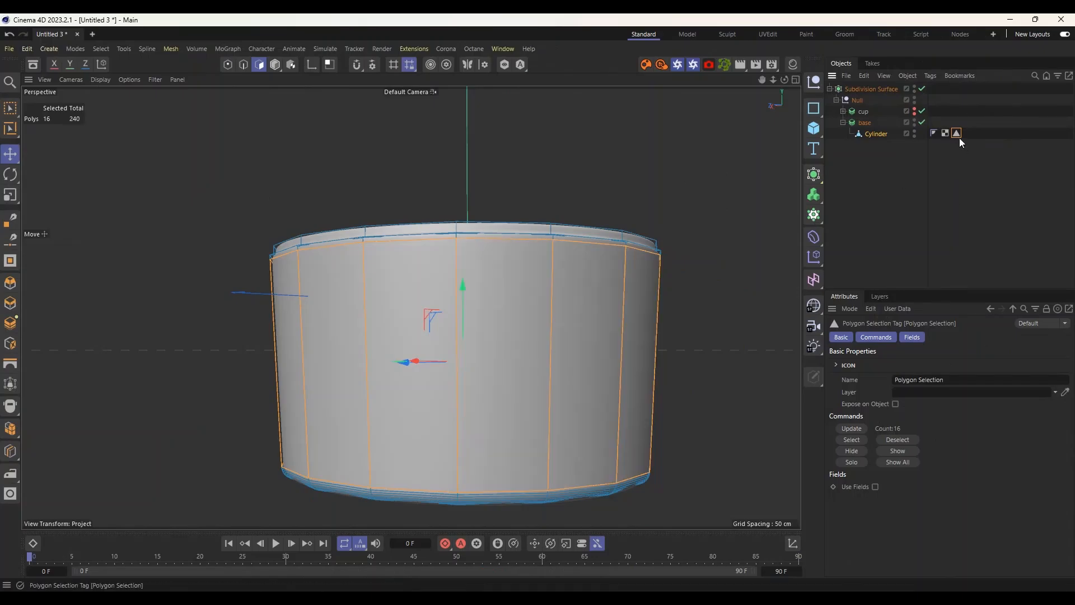
pyautogui.click(752, 176)
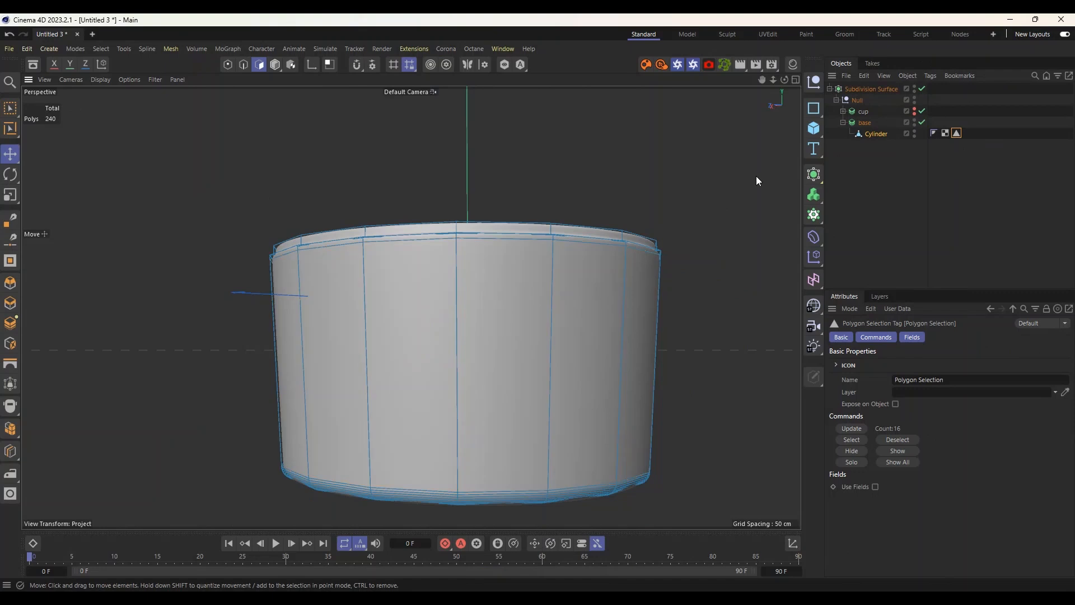
# Show the material manager and create a new Corona Legacy material.
pyautogui.keyDown('alt'); pyautogui.moveTo(683, 199); pyautogui.dragTo(681, 227); pyautogui.keyUp('alt')
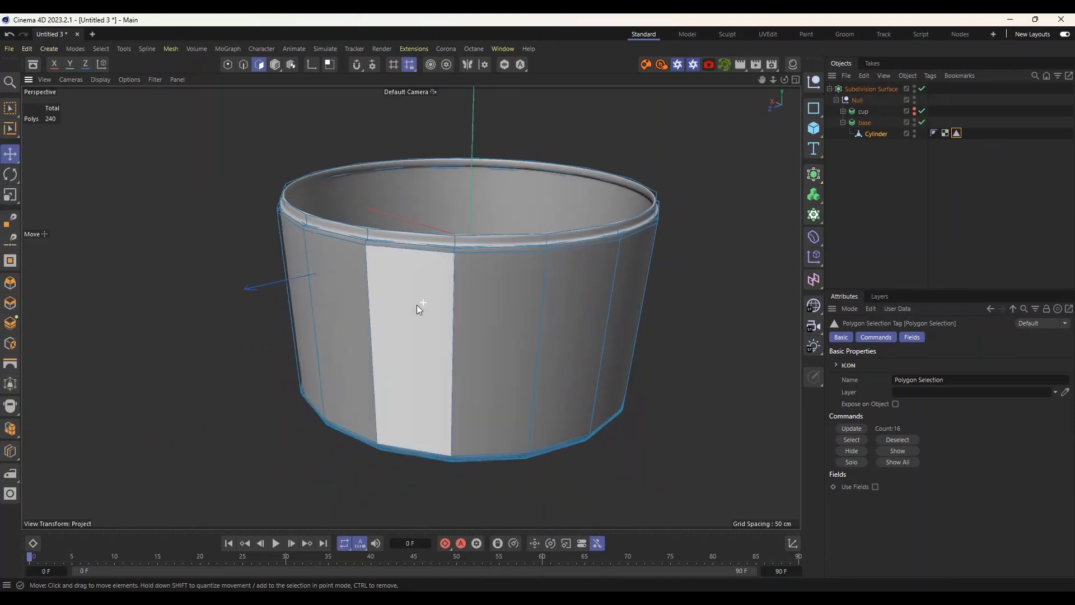
pyautogui.click(791, 65)
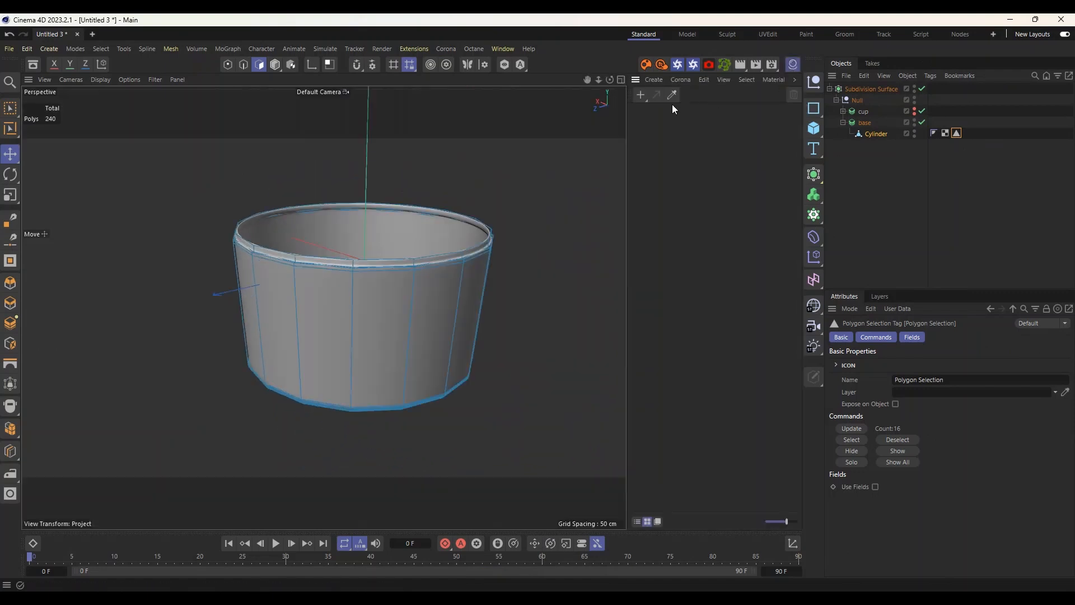
pyautogui.click(688, 82)
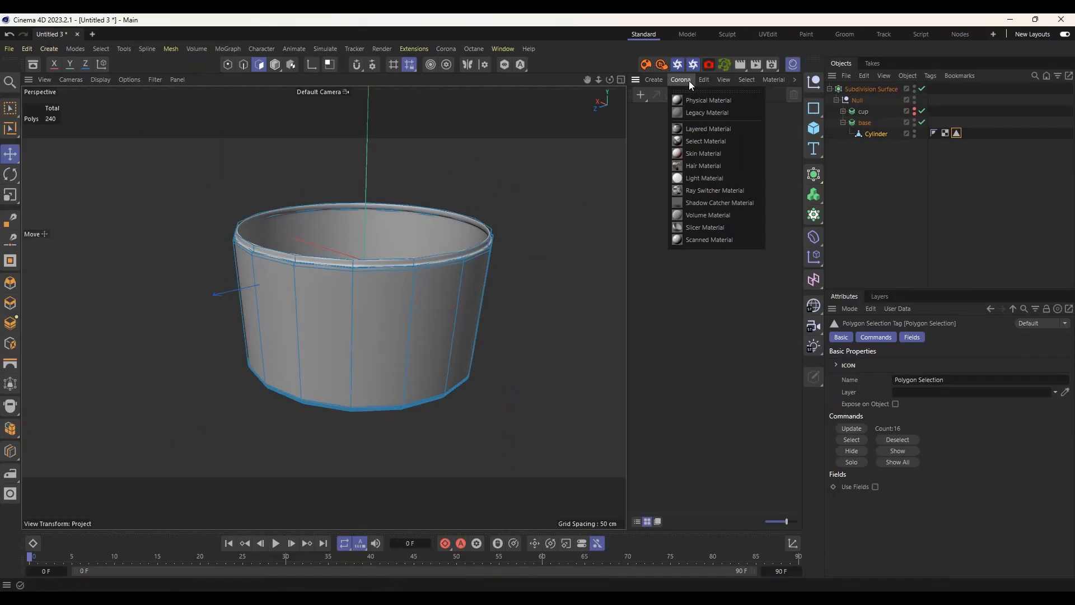
pyautogui.click(711, 113)
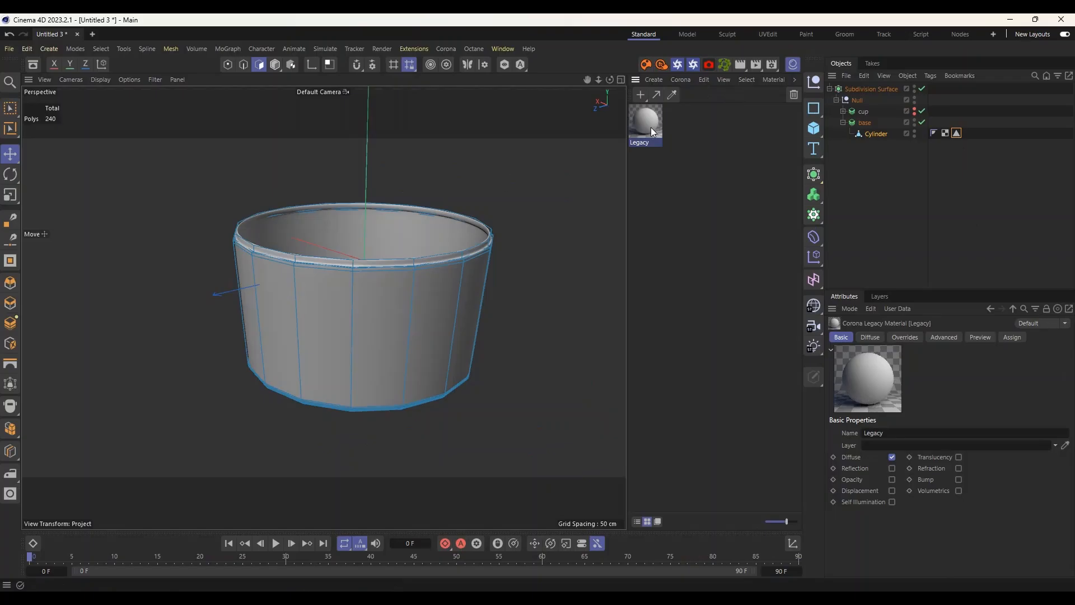
# Load the image "Fanice label Banana.jpg" from the Labels folder as the Legacy material's diffuse texture.
pyautogui.doubleClick(653, 125)
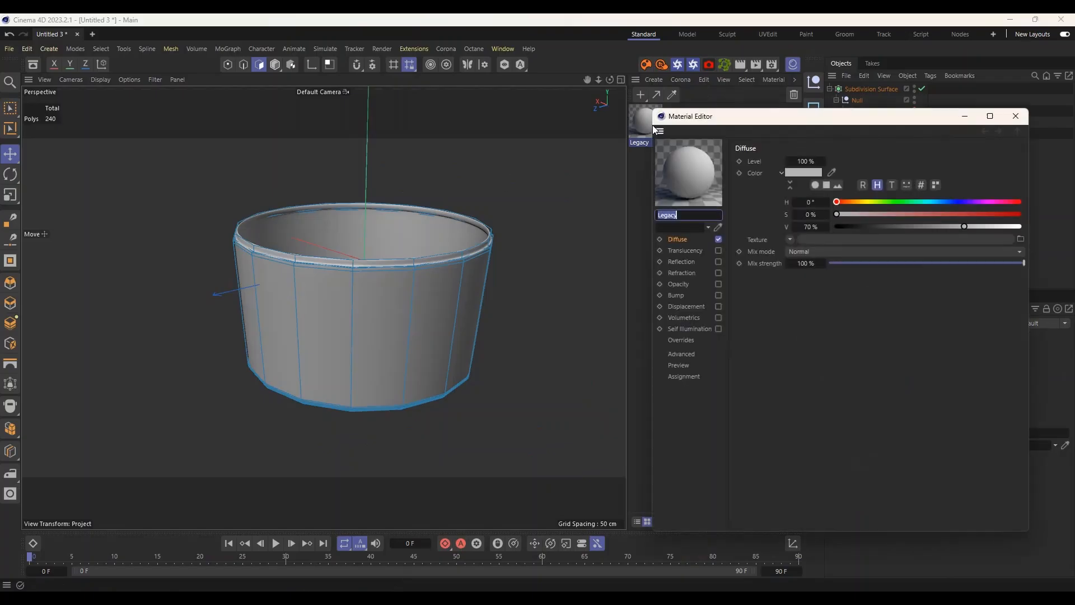
pyautogui.moveTo(781, 118); pyautogui.dragTo(693, 86)
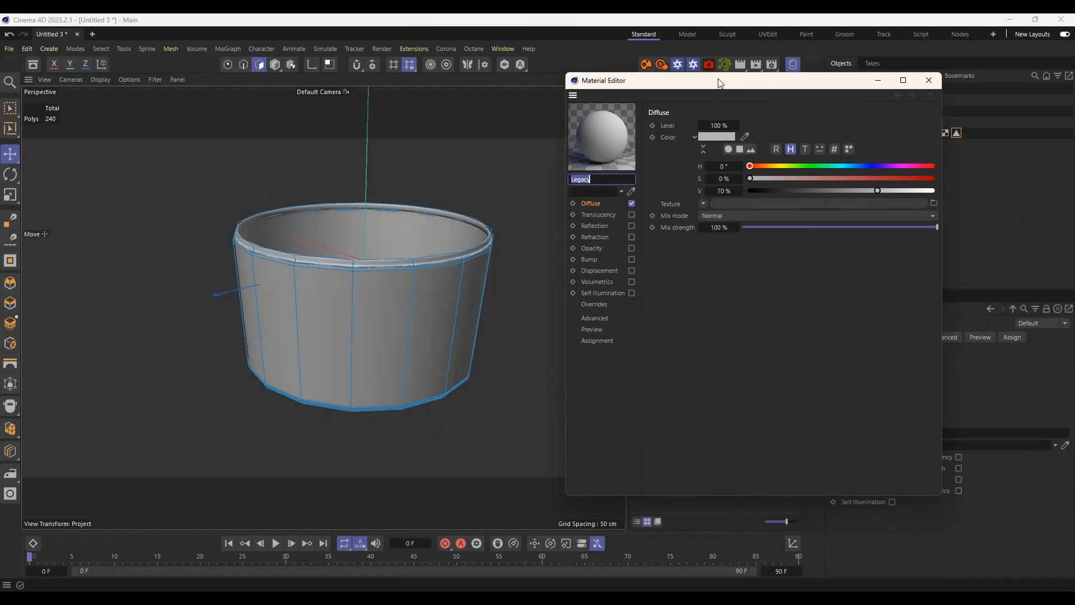
pyautogui.moveTo(718, 81); pyautogui.dragTo(705, 67)
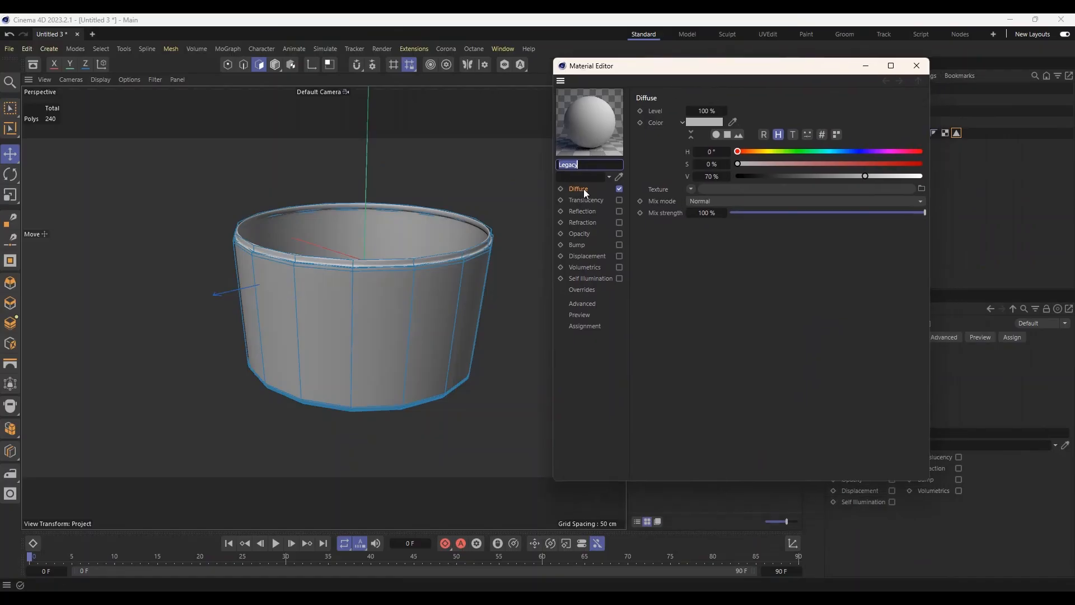
pyautogui.click(585, 193)
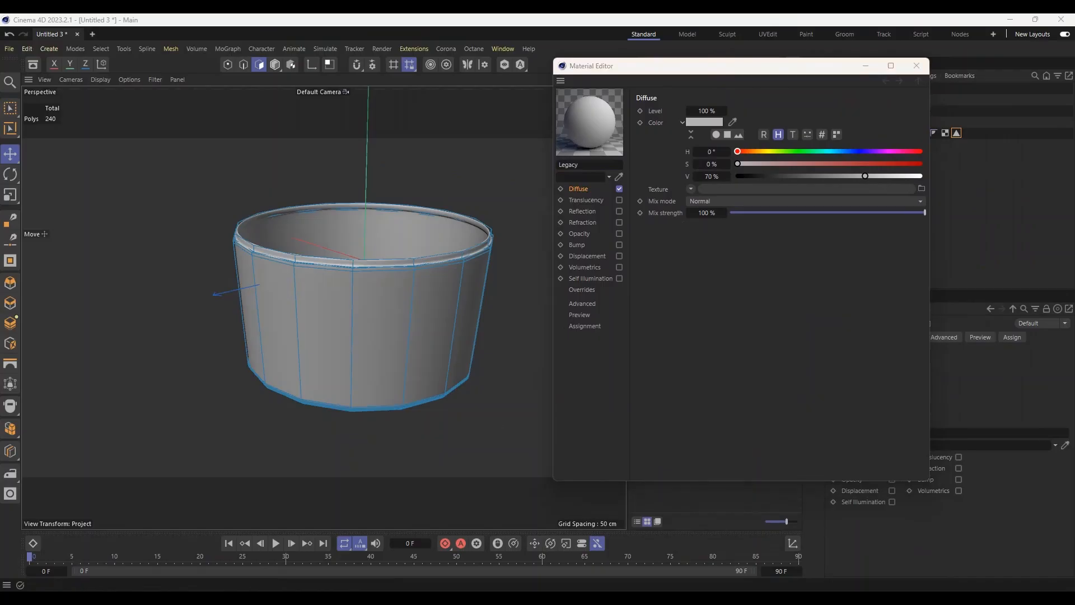
pyautogui.moveTo(263, 597)
pyautogui.click(120, 546)
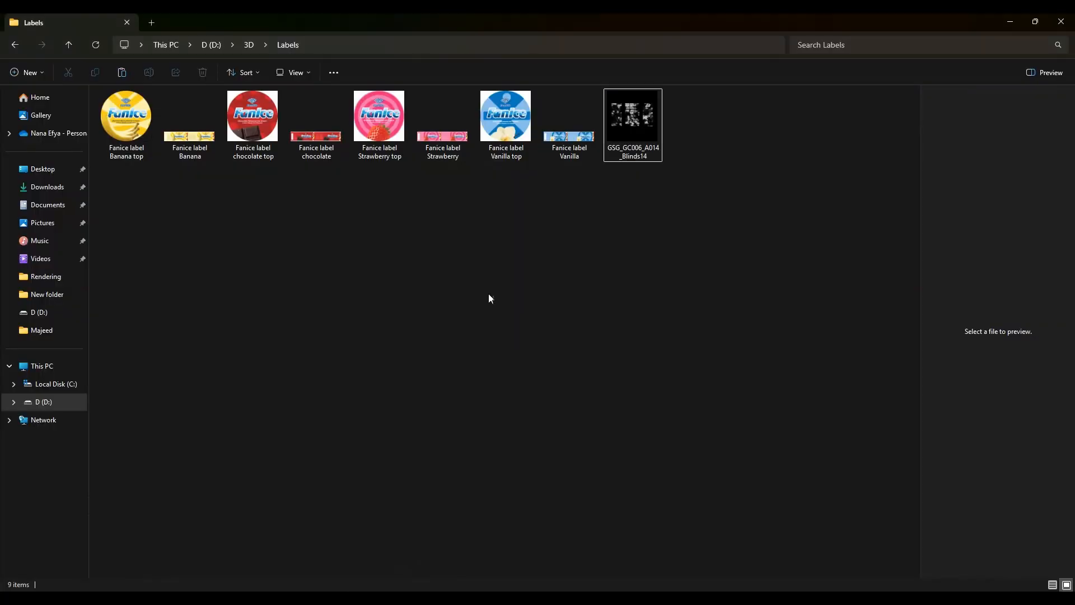
pyautogui.click(200, 142)
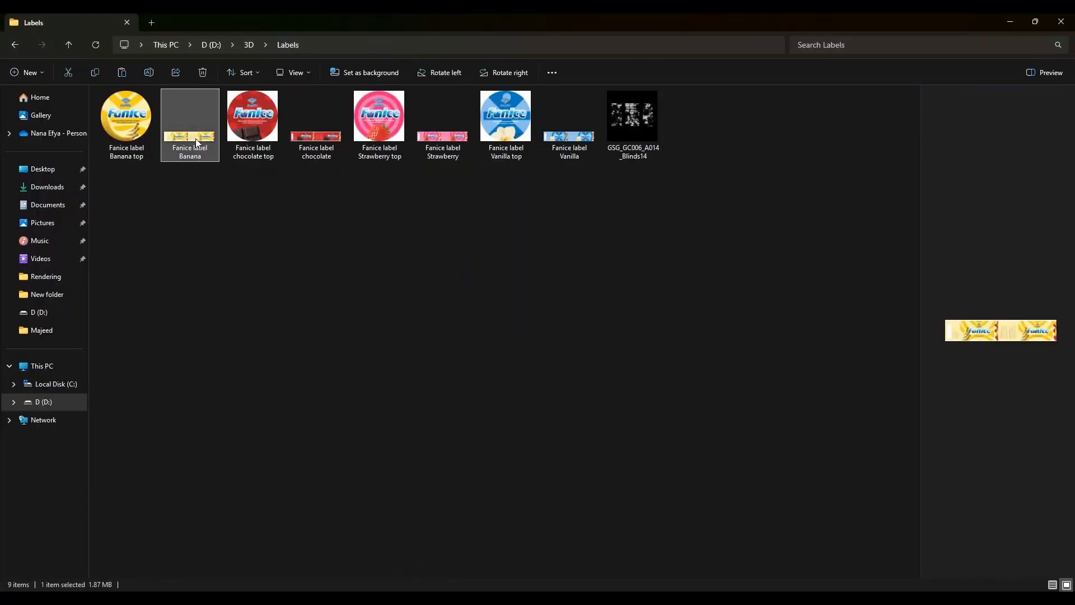
pyautogui.moveTo(198, 141); pyautogui.dragTo(820, 196)
pyautogui.click(573, 358)
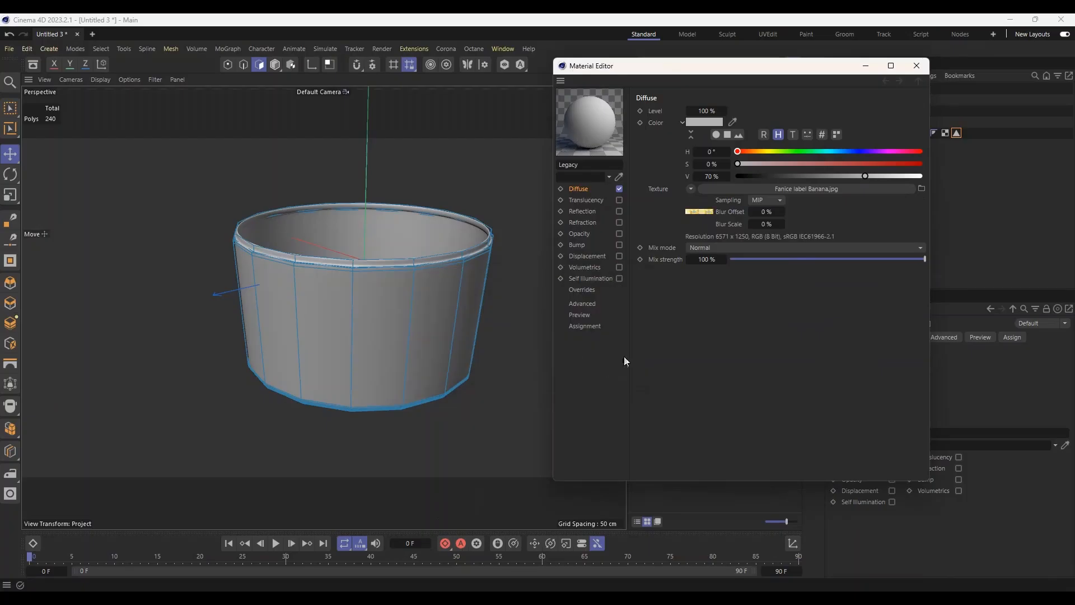
pyautogui.click(915, 68)
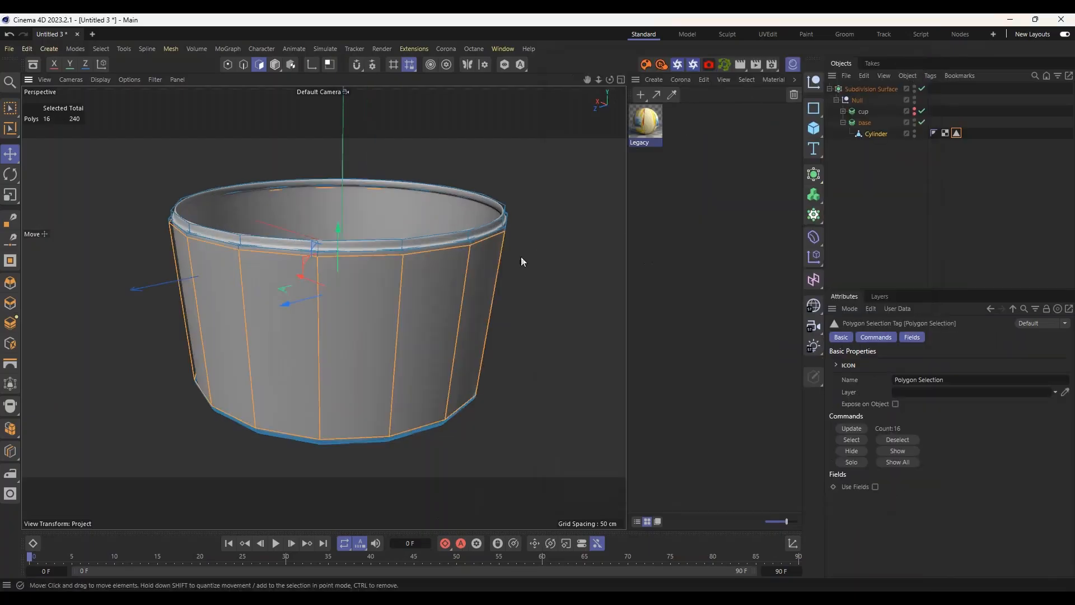
# Apply the Legacy material to the selected wall polygons of the base and set its viewport preview size to 2048x2048.
pyautogui.scroll(2, 521, 256)
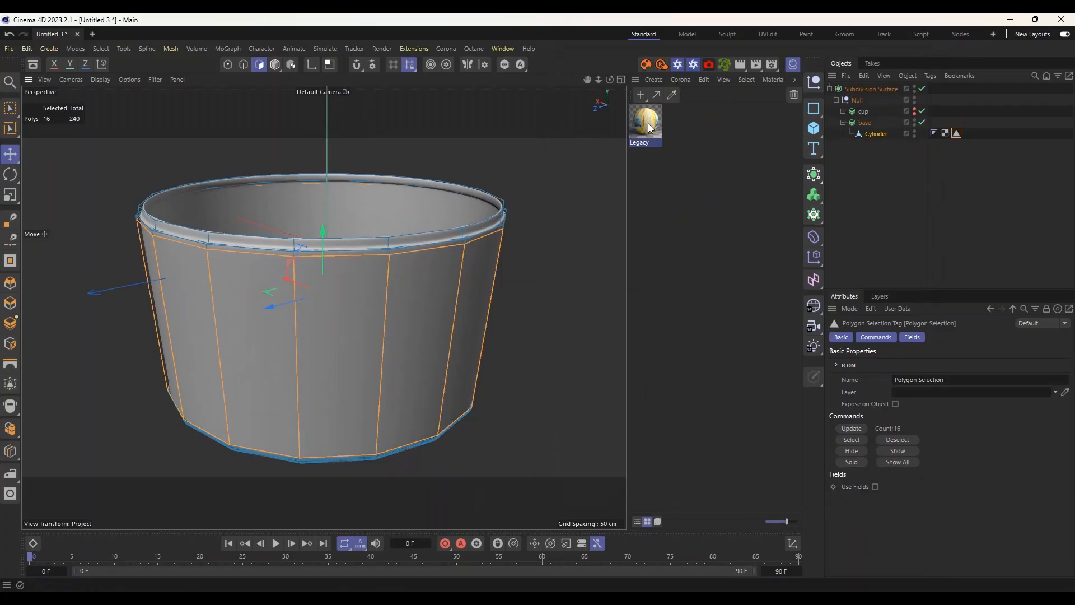
pyautogui.moveTo(648, 124); pyautogui.dragTo(320, 321)
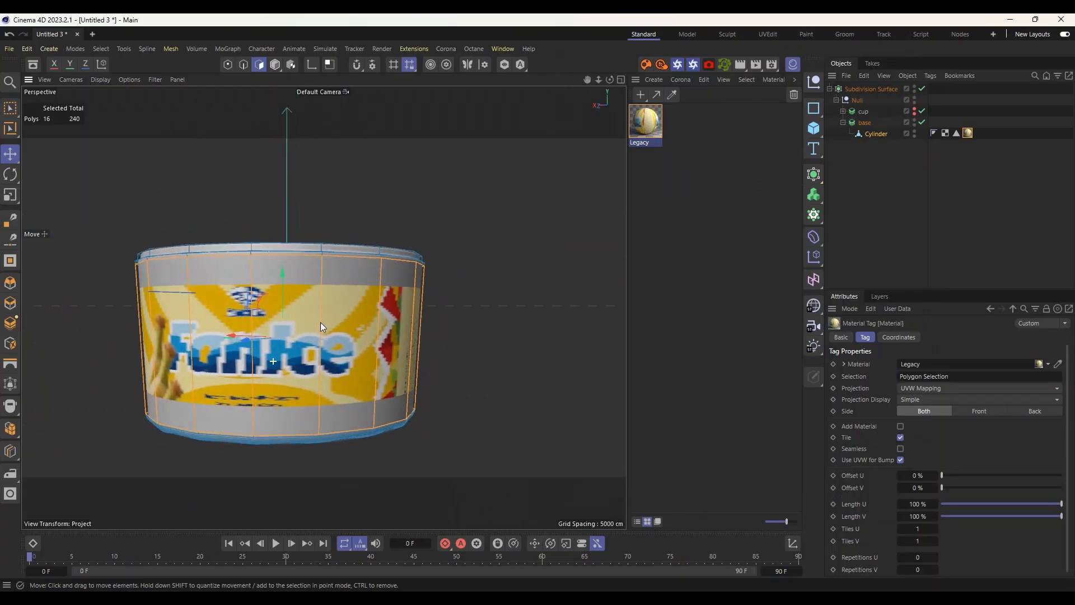
pyautogui.doubleClick(652, 127)
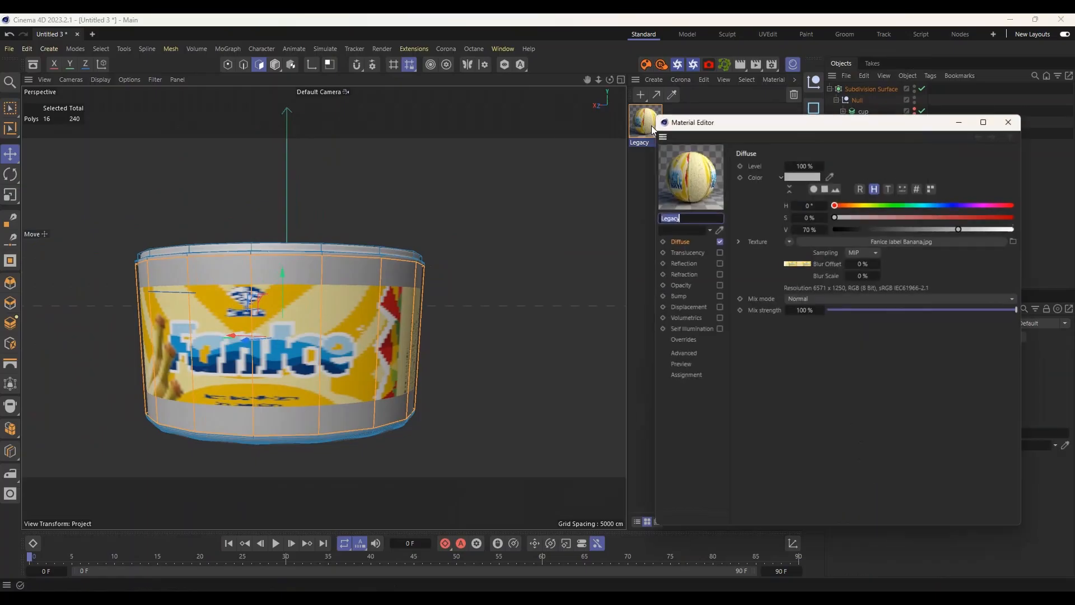
pyautogui.click(677, 366)
pyautogui.click(900, 163)
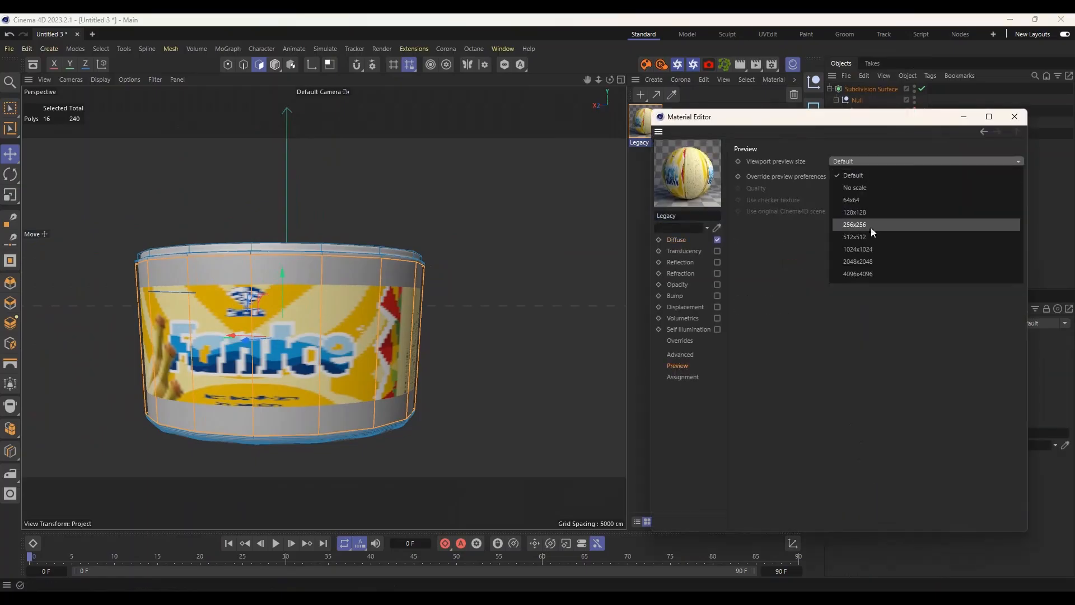
pyautogui.click(866, 266)
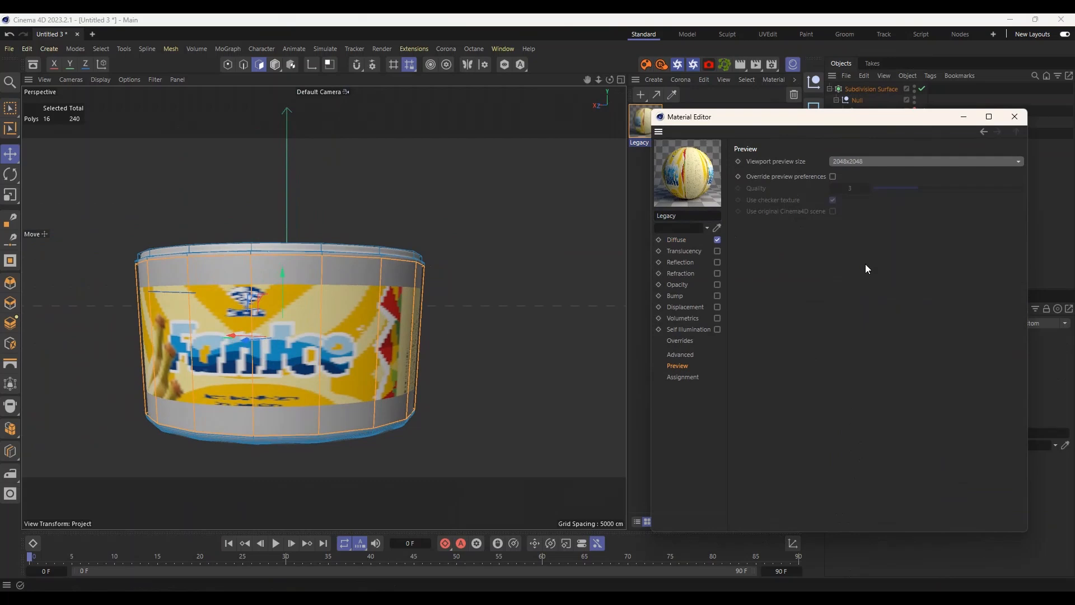
pyautogui.click(1014, 117)
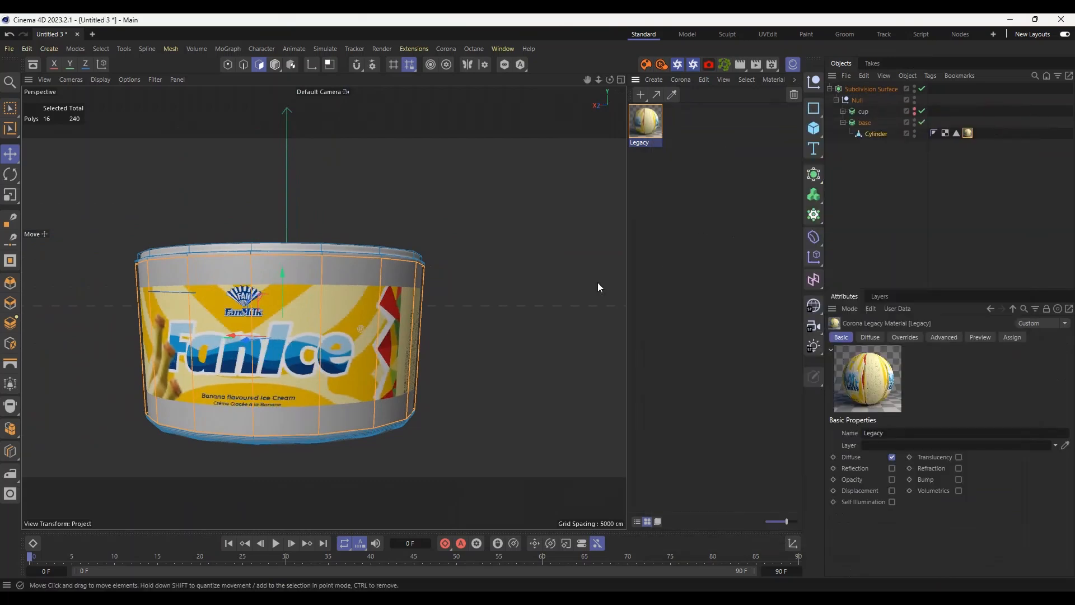
# Set the projection of the Cylinder's material tag to Cylindrical.
pyautogui.keyDown('alt'); pyautogui.moveTo(466, 332); pyautogui.dragTo(495, 383); pyautogui.keyUp('alt')
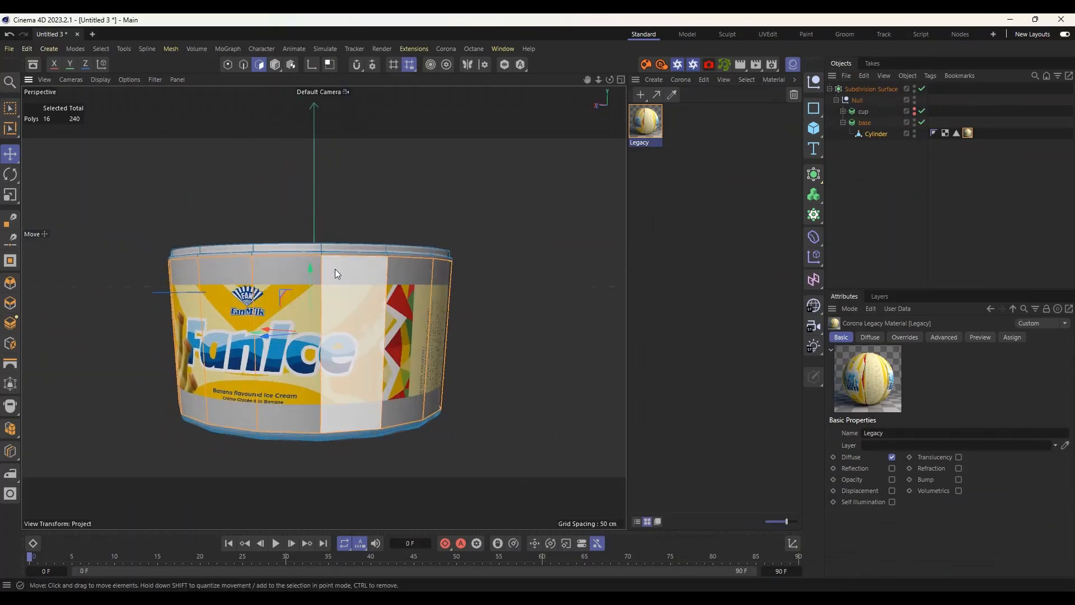
pyautogui.click(968, 133)
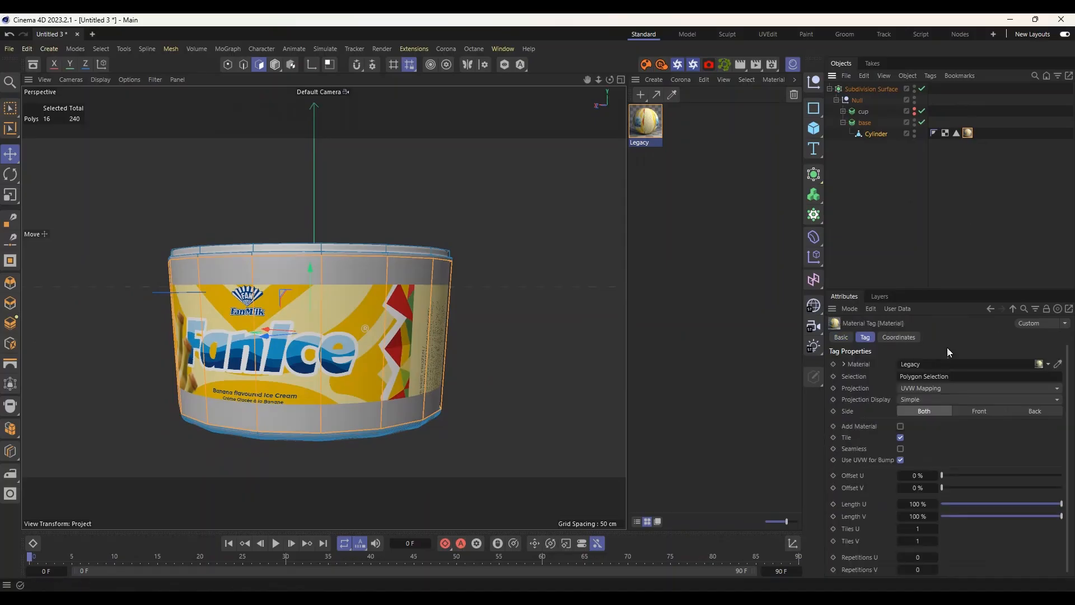
pyautogui.click(932, 387)
pyautogui.click(929, 416)
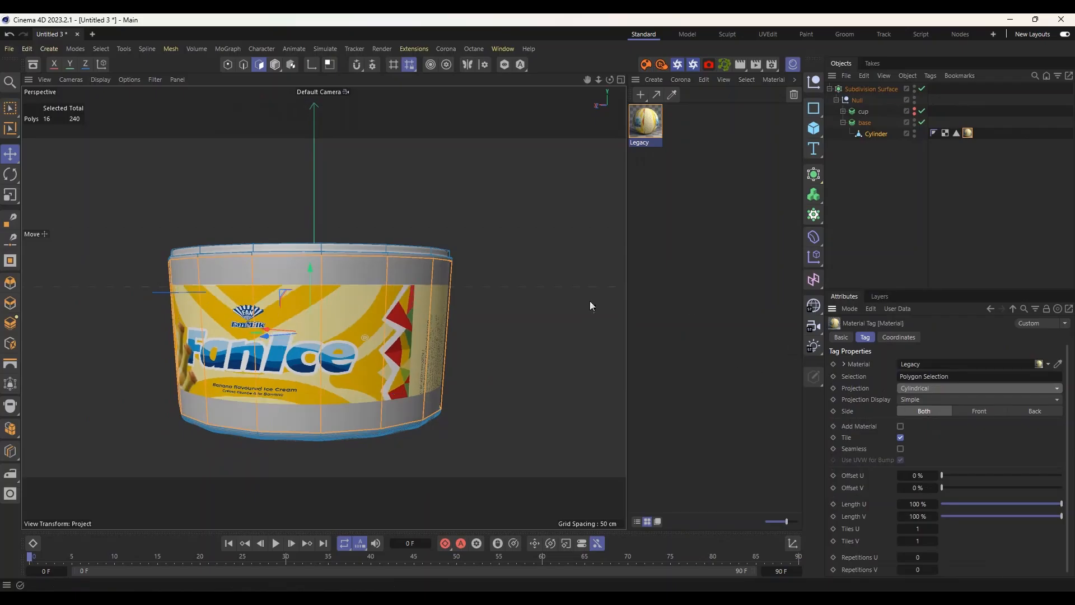
pyautogui.scroll(-2, 450, 324)
pyautogui.scroll(1, 455, 324)
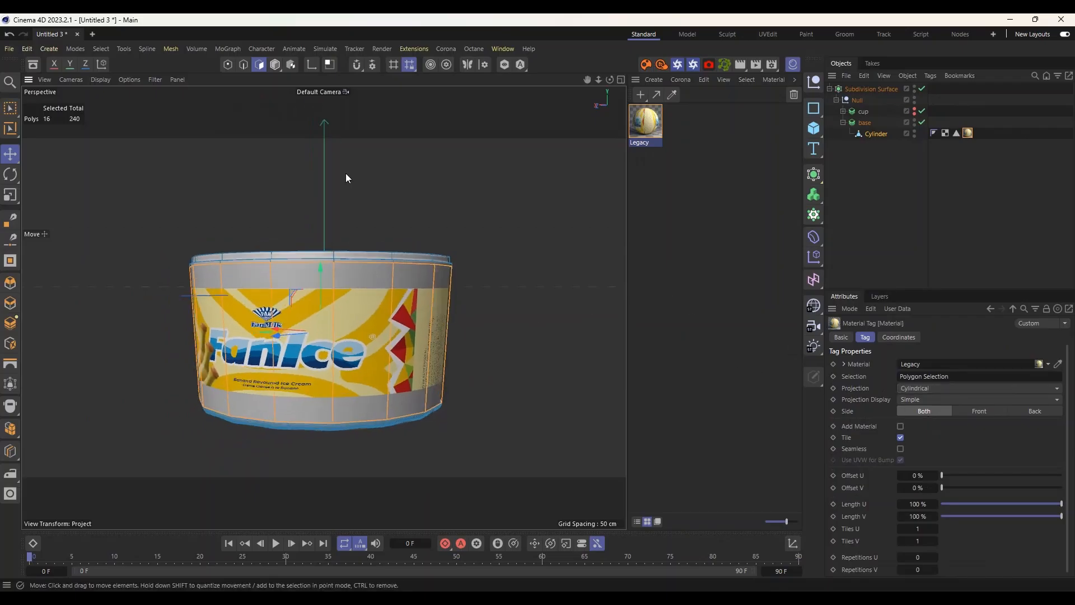
# Scale the label's cylindrical texture projection vertically in texture mode so it covers more of the base's wall.
pyautogui.click(291, 65)
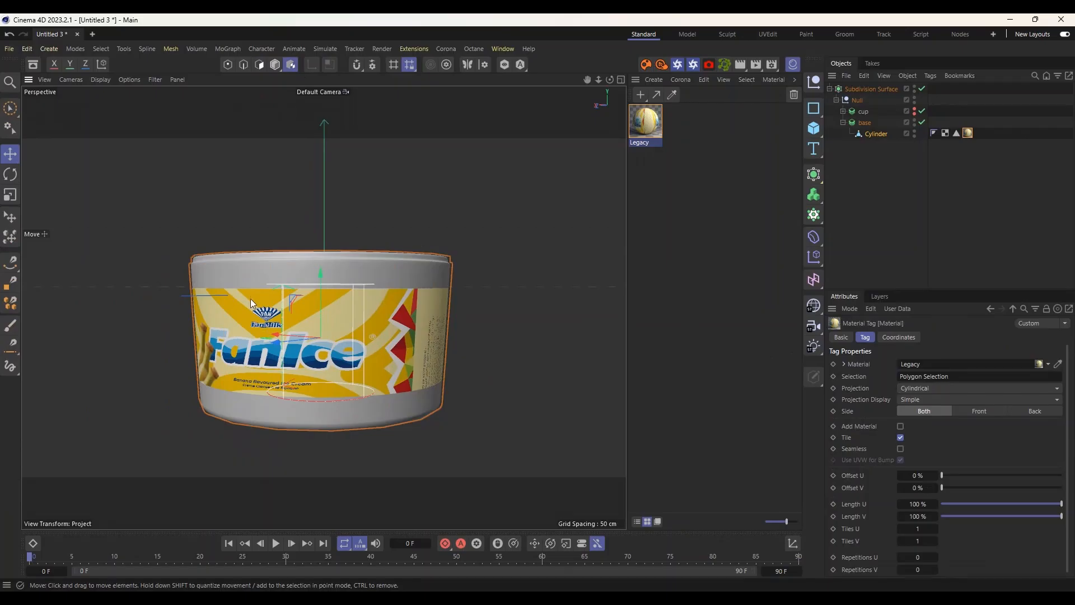
pyautogui.press('t')
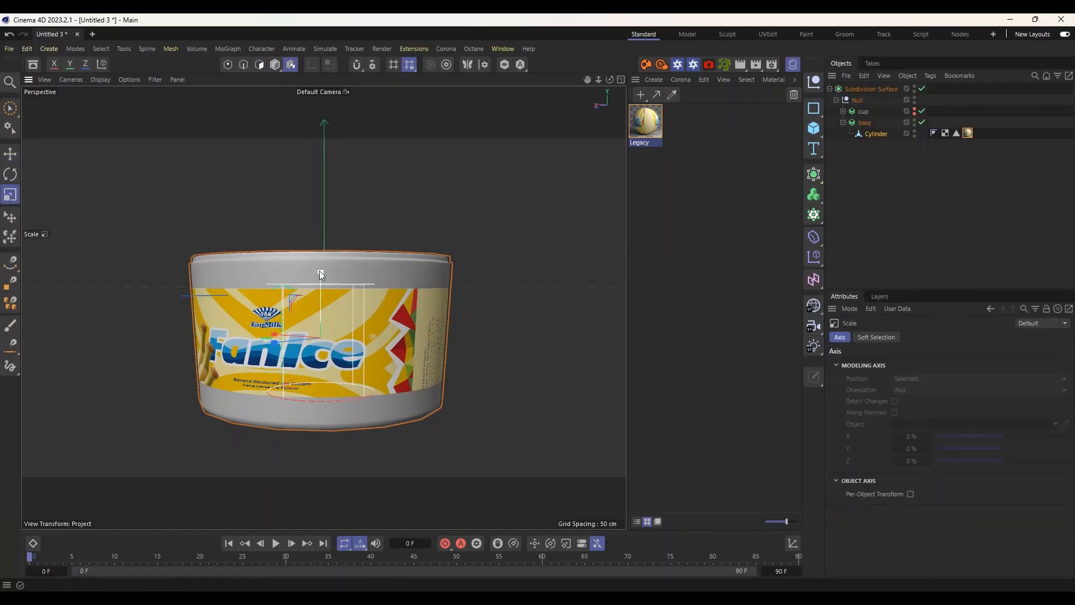
pyautogui.moveTo(321, 275); pyautogui.dragTo(324, 248)
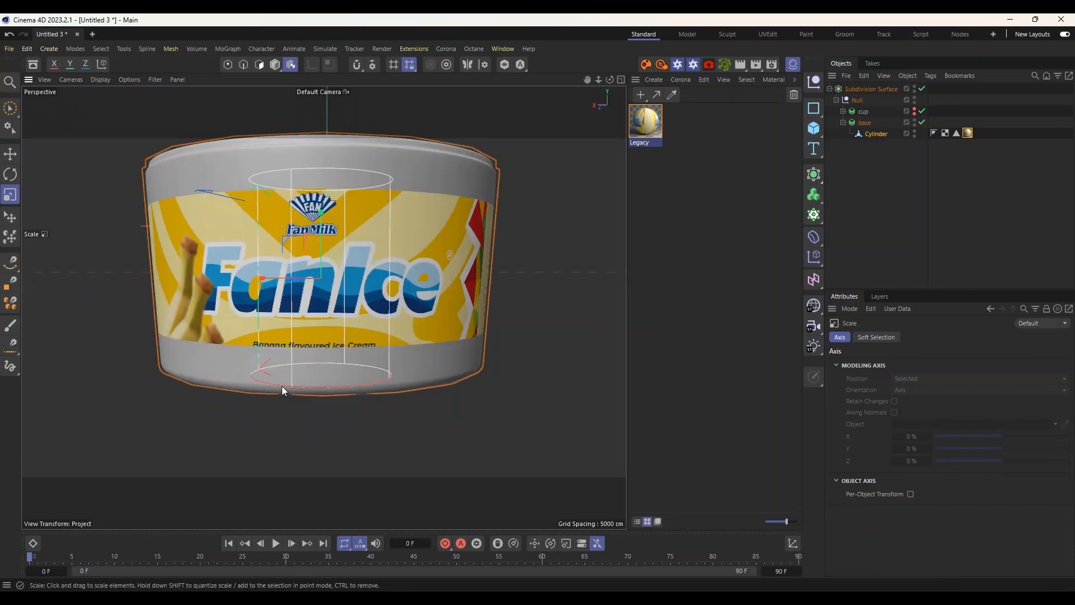
# Undo the texture changes back to before the material was applied to the base's wall.
pyautogui.hotkey('ctrl', 'z')
pyautogui.hotkey('ctrl', 'z')
pyautogui.hotkey('ctrl', 'z')
pyautogui.hotkey('ctrl', 'z')
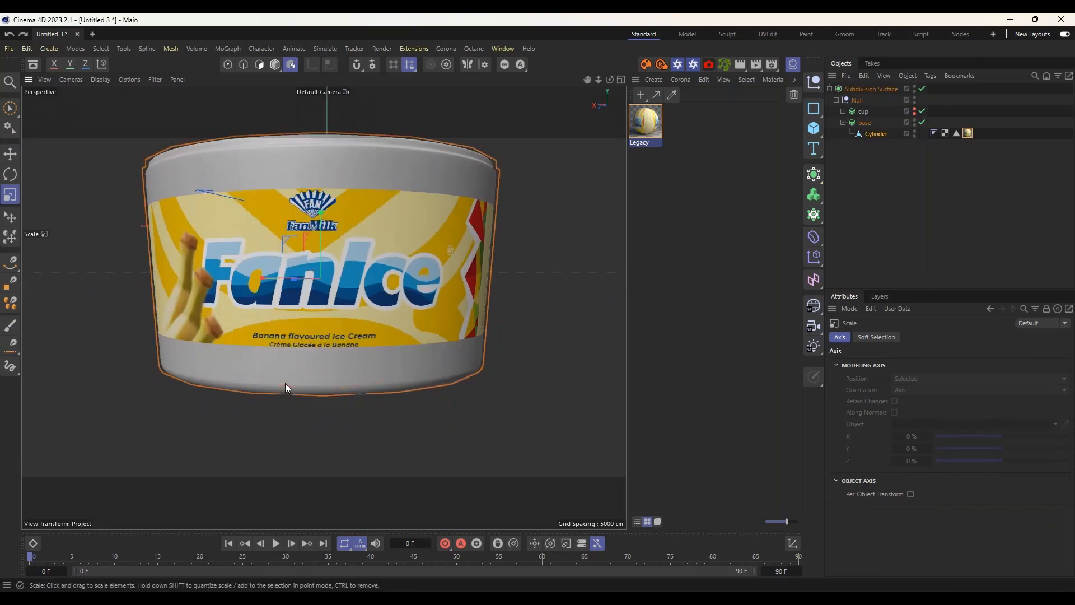
pyautogui.hotkey('ctrl', 'z')
pyautogui.hotkey('ctrl', 'z')
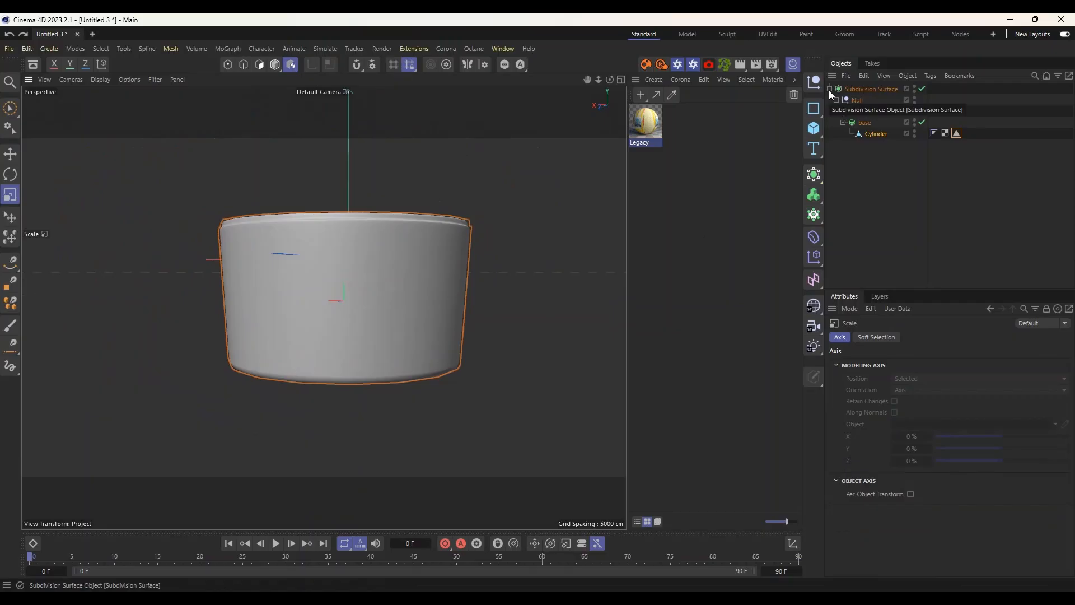
# Move the "cup" and "base" generators out of the Null to the hierarchy's top level and delete the empty Null.
pyautogui.click(863, 122)
pyautogui.click(844, 122)
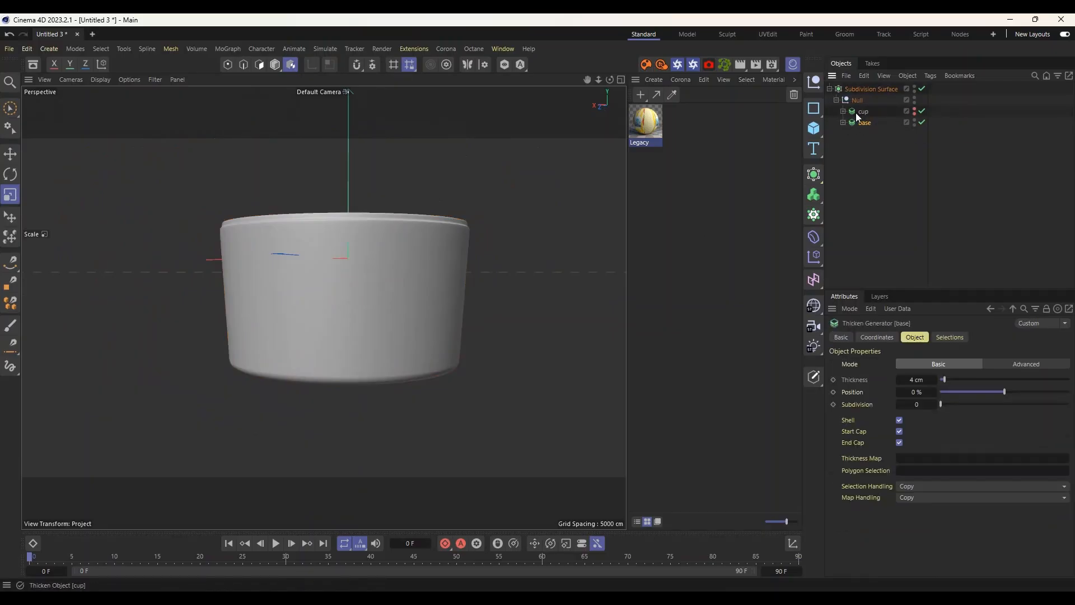
pyautogui.moveTo(861, 114); pyautogui.dragTo(862, 84)
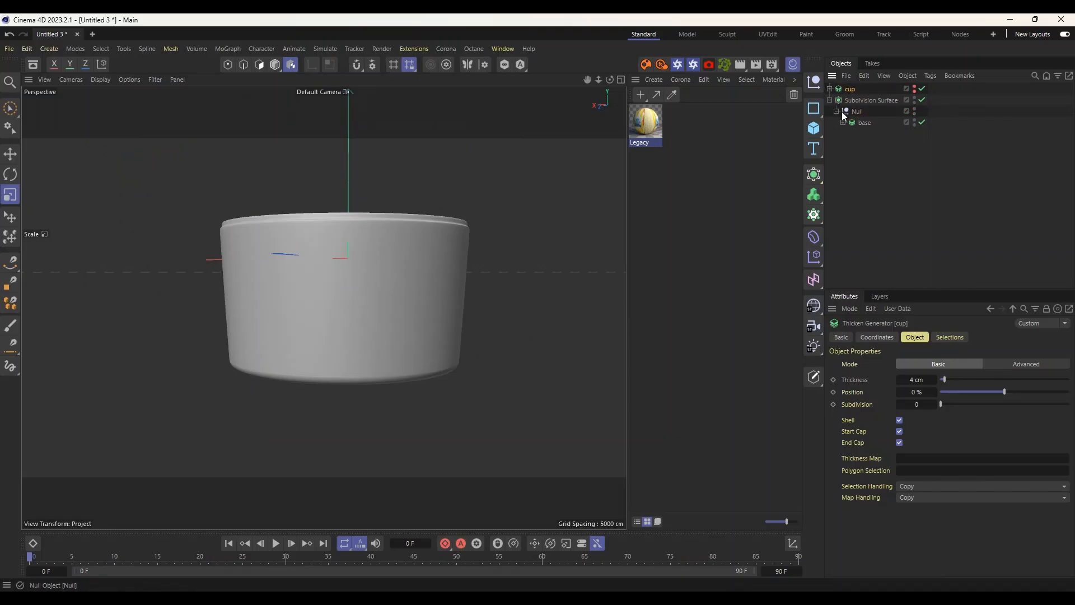
pyautogui.moveTo(852, 123); pyautogui.dragTo(858, 135)
pyautogui.click(858, 114)
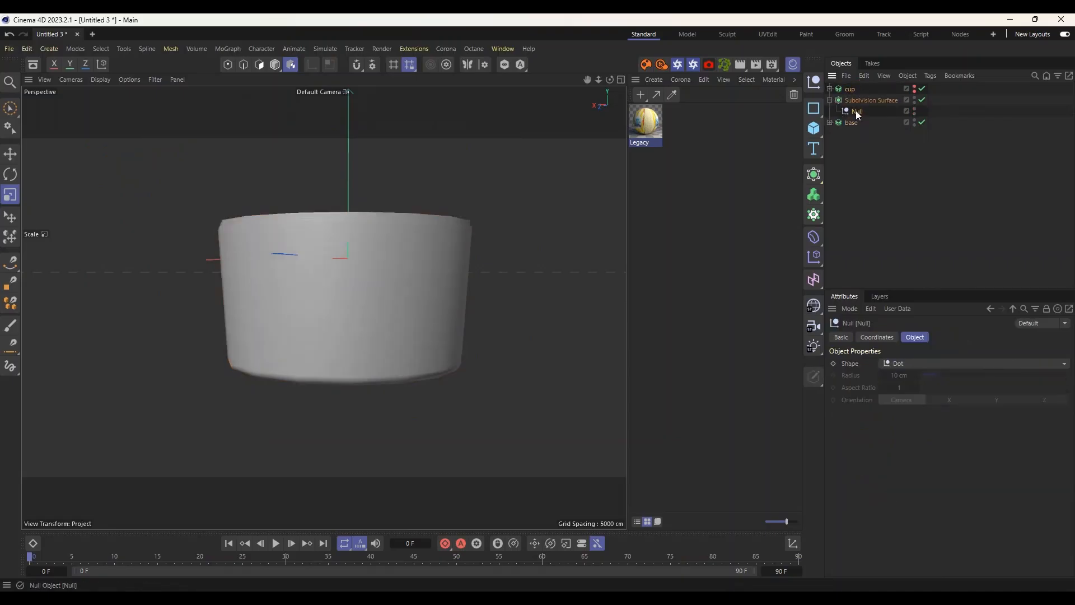
pyautogui.press('Delete')
# Nest the "base" generator directly under the Subdivision Surface and collapse its hierarchy.
pyautogui.click(850, 112)
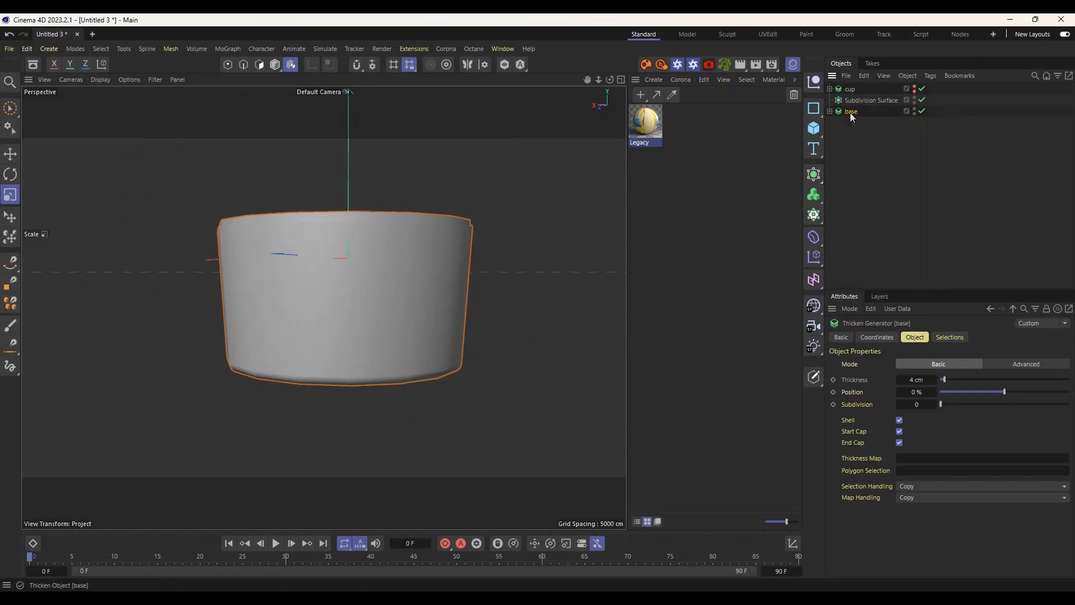
pyautogui.moveTo(852, 116); pyautogui.dragTo(866, 102)
pyautogui.click(830, 100)
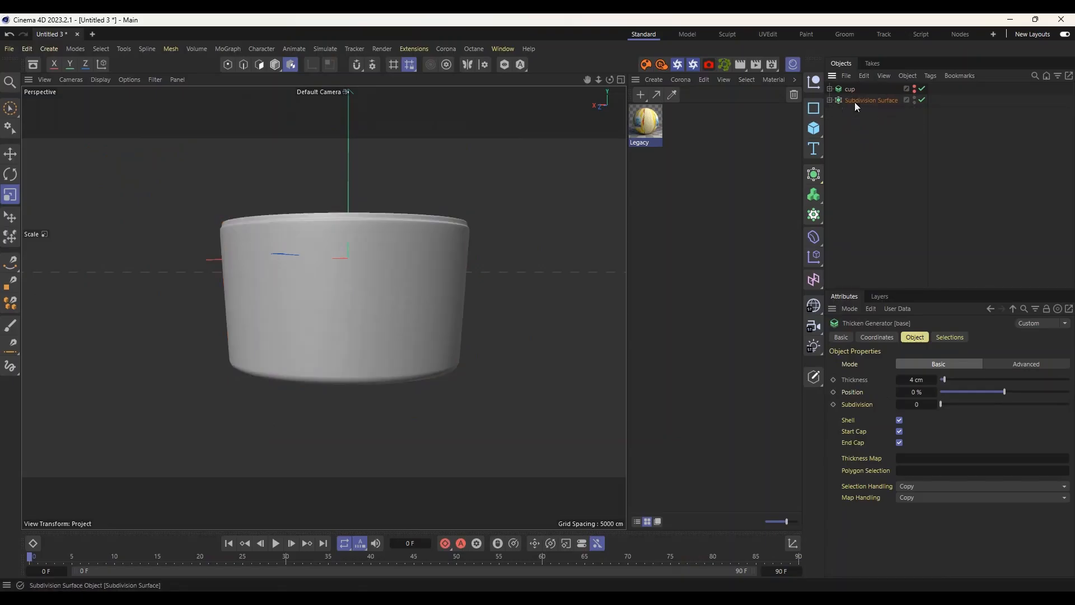
# Duplicate the Subdivision Surface, take the copied base out of the duplicate, and nest the "cup" generator under it.
pyautogui.click(858, 102)
pyautogui.keyDown('ctrl'); pyautogui.moveTo(858, 100); pyautogui.dragTo(855, 149); pyautogui.keyUp('ctrl')
pyautogui.click(852, 112)
pyautogui.click(829, 100)
pyautogui.click(852, 99)
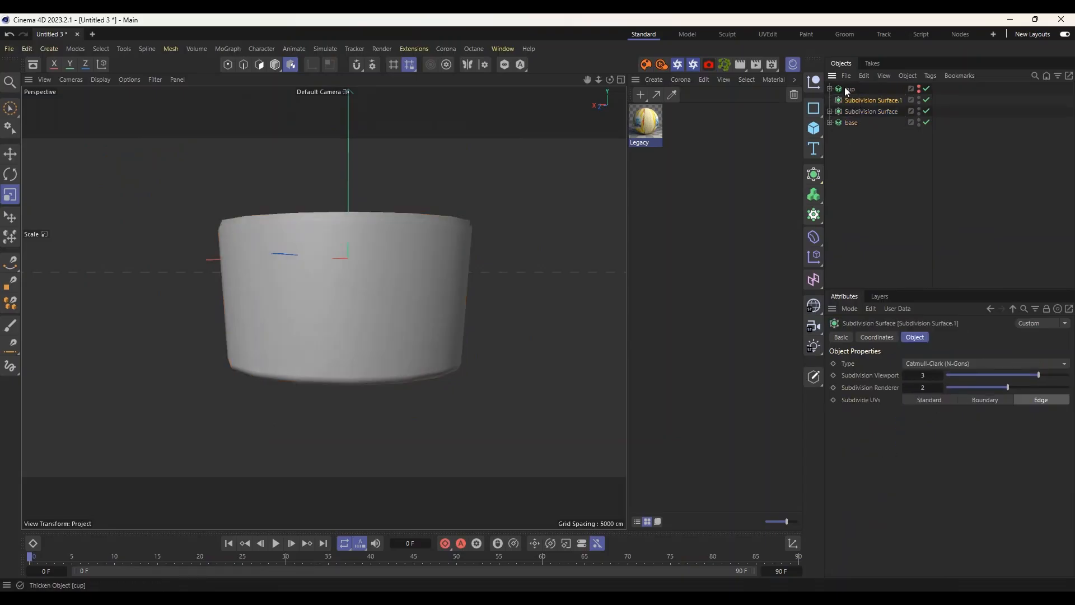
pyautogui.moveTo(847, 91); pyautogui.dragTo(850, 100)
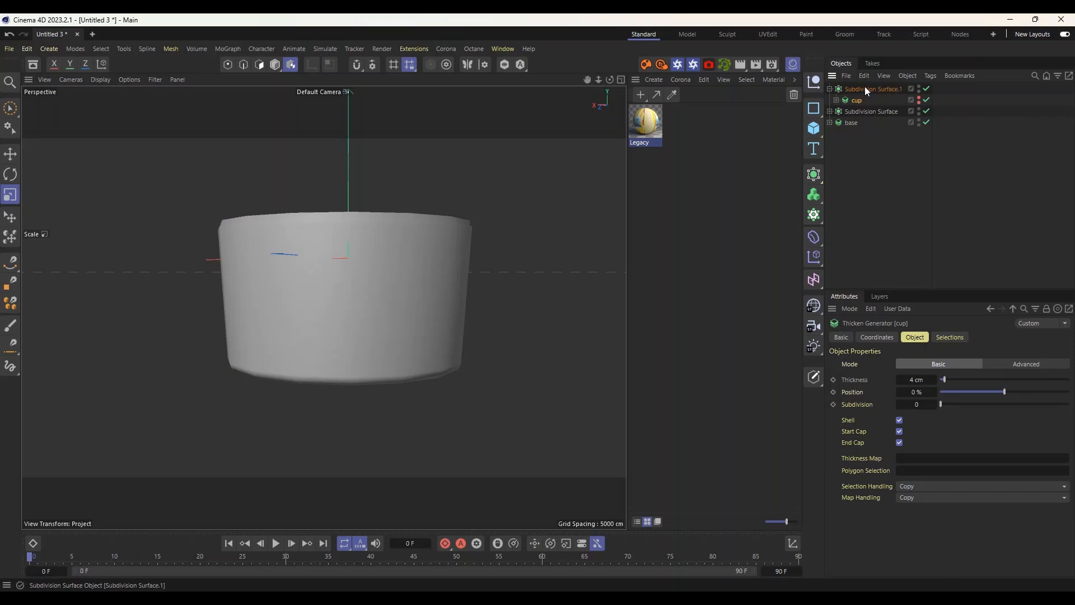
# Rename the subdivision surface containing the cup generator as "cup" and the other subdivision surface as "base".
pyautogui.click(865, 88)
pyautogui.click(830, 89)
pyautogui.doubleClick(857, 89)
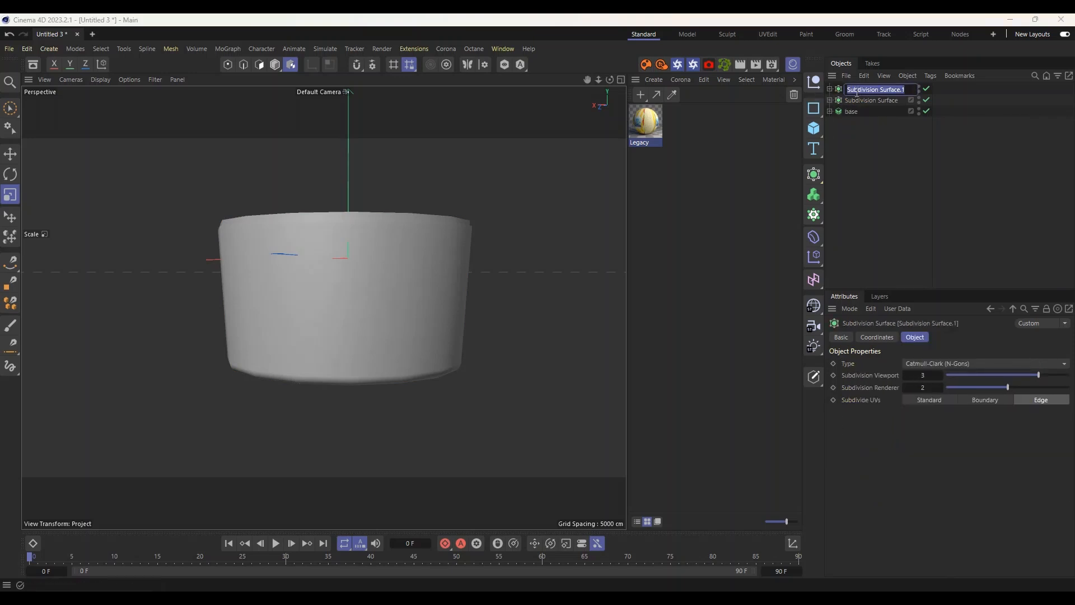
pyautogui.write('cup')
pyautogui.press('Return')
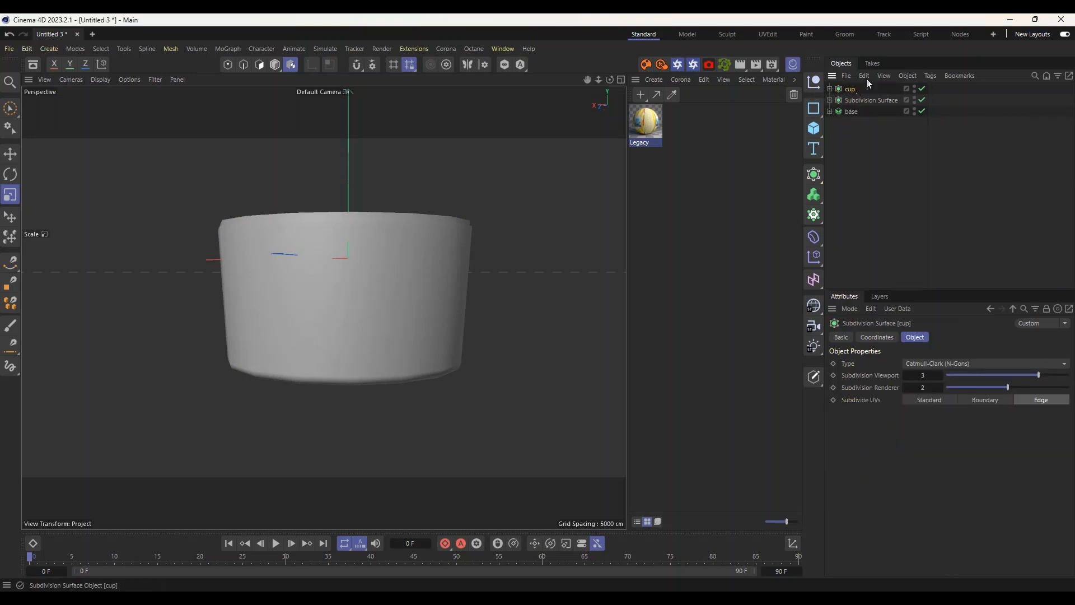
pyautogui.doubleClick(852, 101)
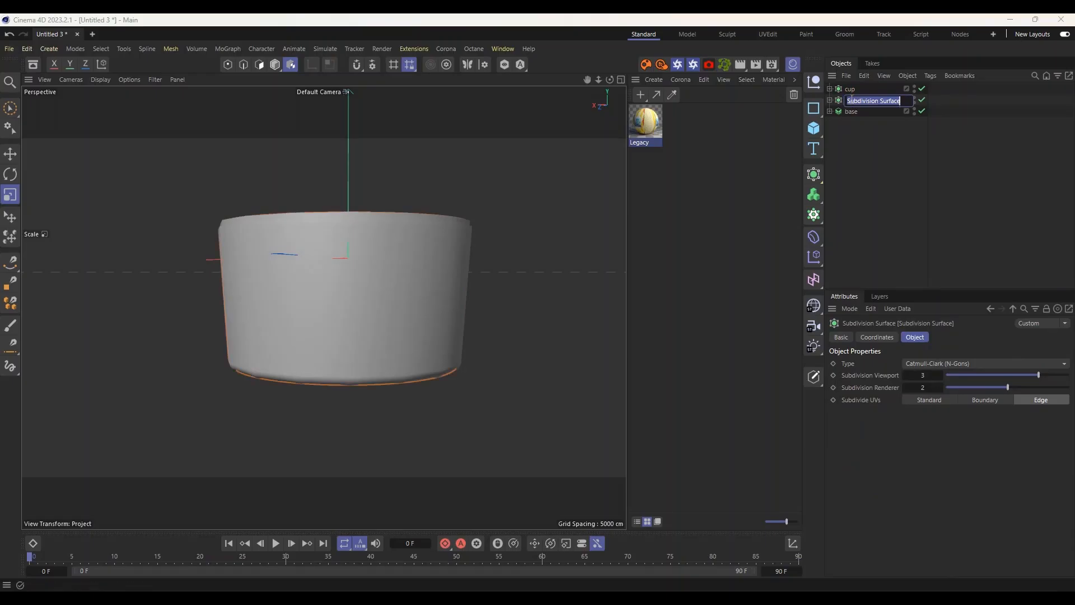
pyautogui.write('base')
pyautogui.press('Return')
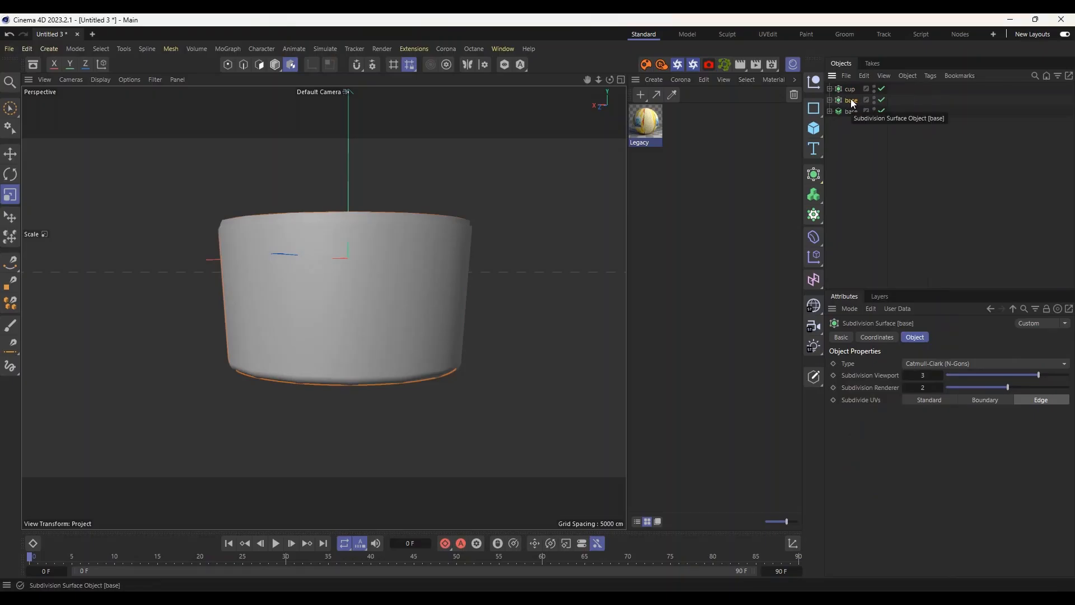
# Disable the spare top-level "base" Thicken generator and hide it in both the viewport and the renderer.
pyautogui.moveTo(854, 116)
pyautogui.mouseDown()
pyautogui.moveTo(851, 101)
pyautogui.moveTo(850, 125)
pyautogui.mouseUp()
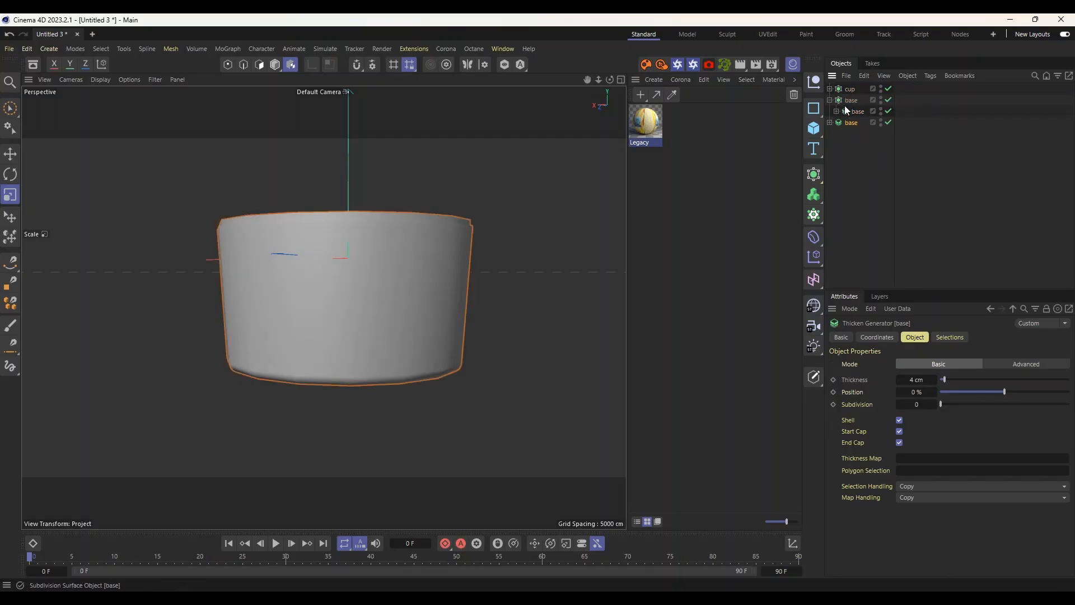
pyautogui.click(848, 112)
pyautogui.click(848, 123)
pyautogui.click(888, 122)
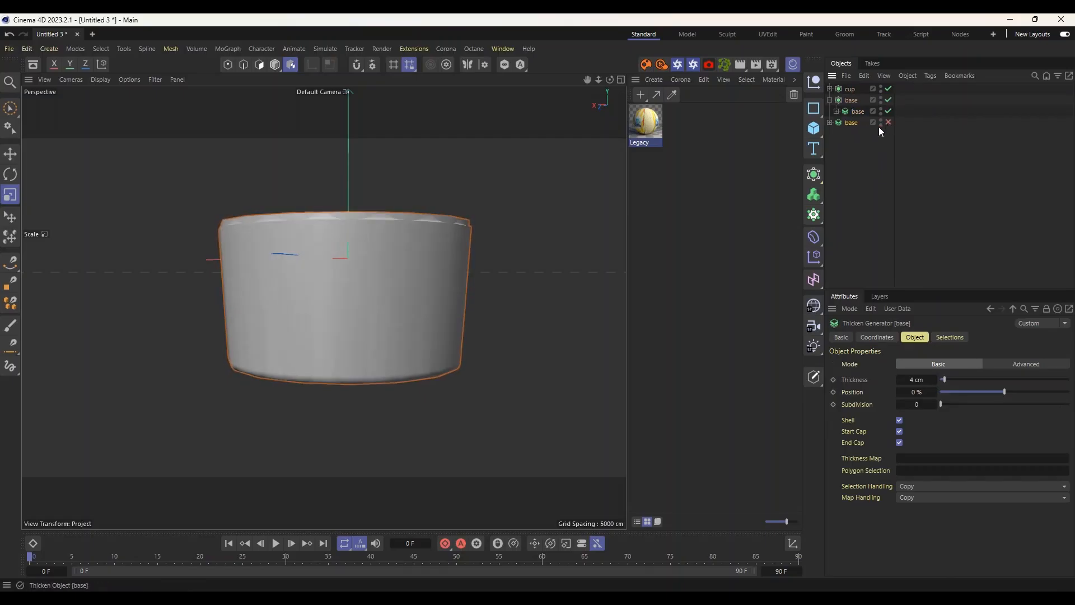
pyautogui.keyDown('alt'); pyautogui.click(881, 124); pyautogui.keyUp('alt')
pyautogui.keyDown('alt'); pyautogui.click(880, 124); pyautogui.keyUp('alt')
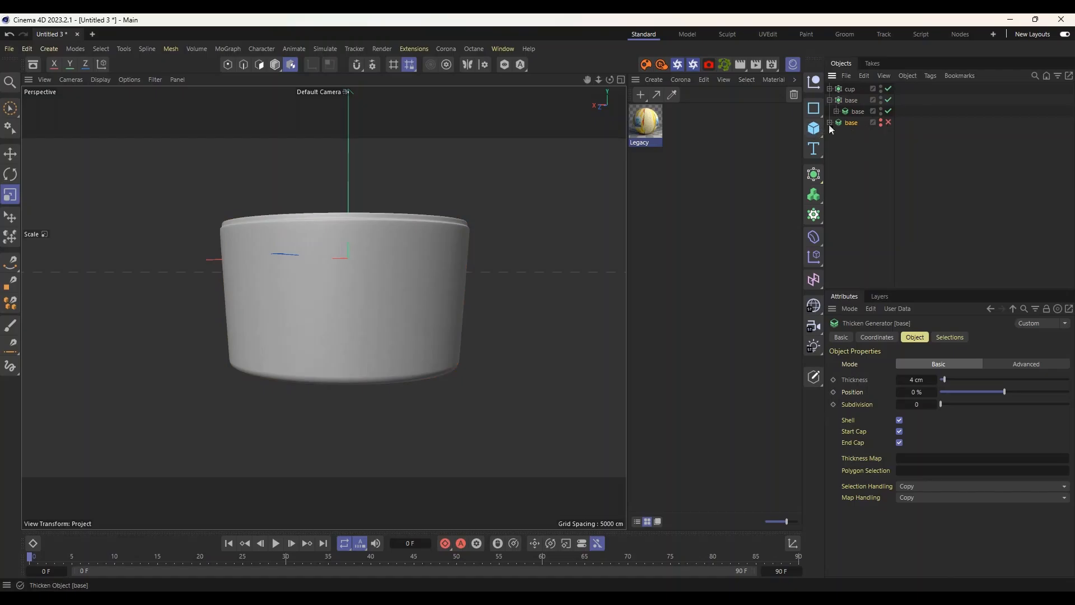
pyautogui.click(830, 101)
# Create a merged polygon copy of the "base" subdivision surface with Connect Objects, keeping the original.
pyautogui.click(850, 102)
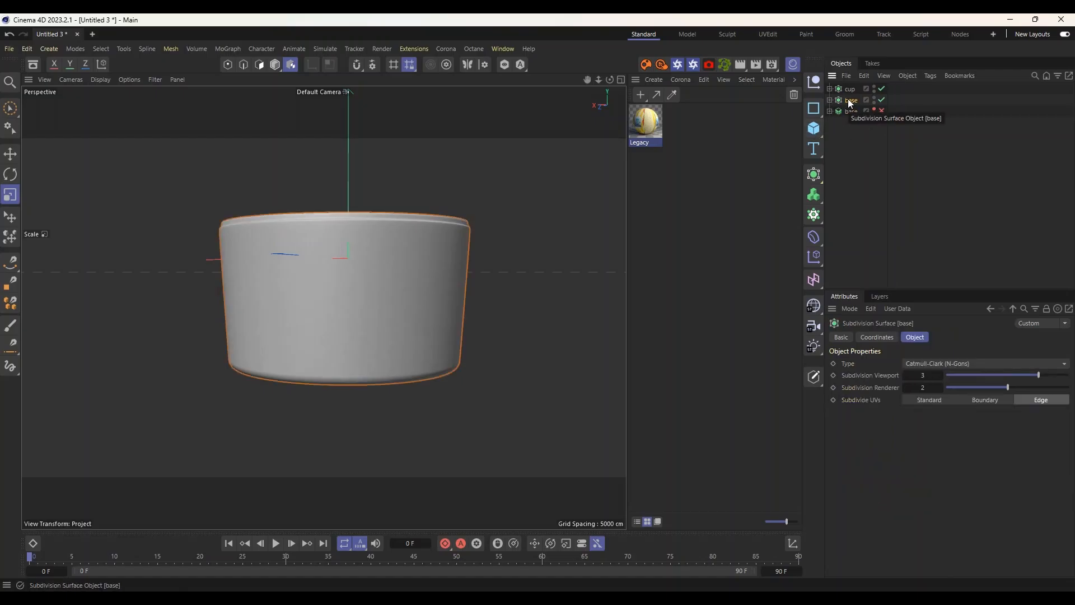
pyautogui.rightClick(850, 103)
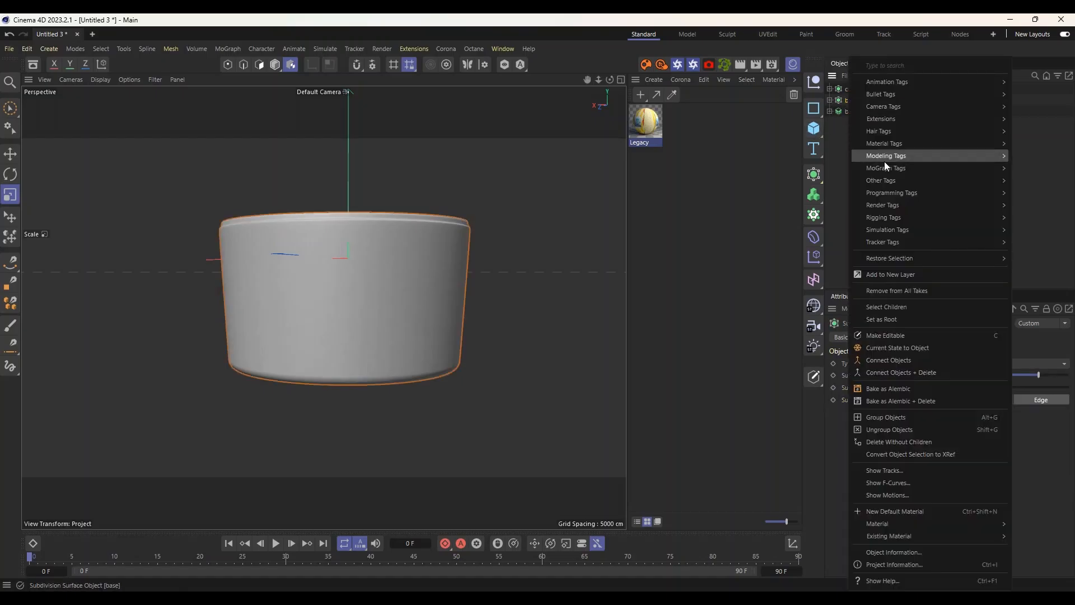
pyautogui.click(901, 362)
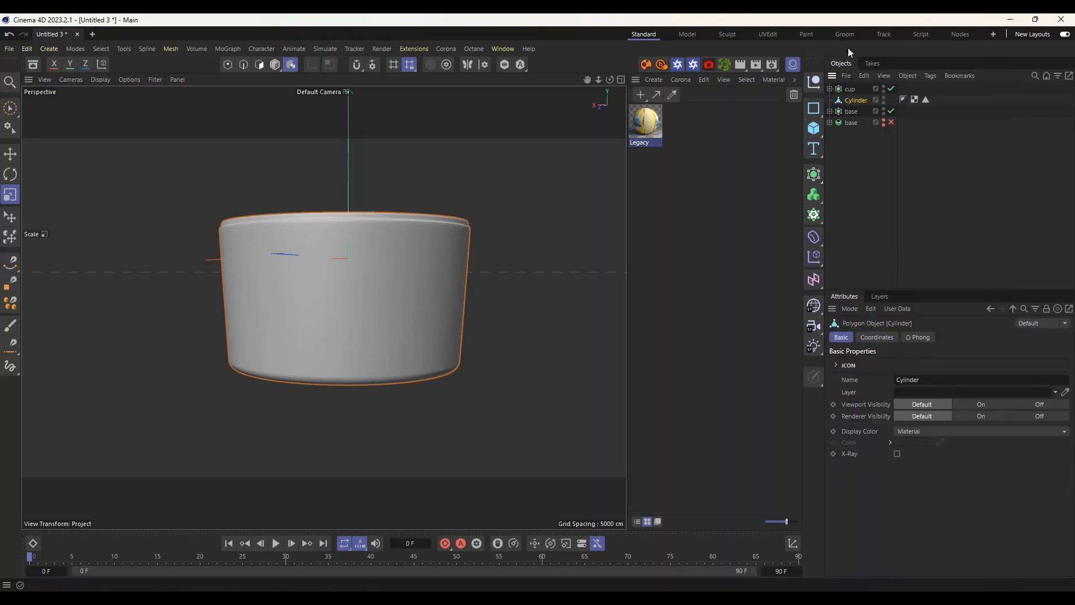
# Recall the merged Cylinder's stored polygon selection and add the outer wall's loops up to the rim and down to the bottom edge.
pyautogui.scroll(5, 398, 291)
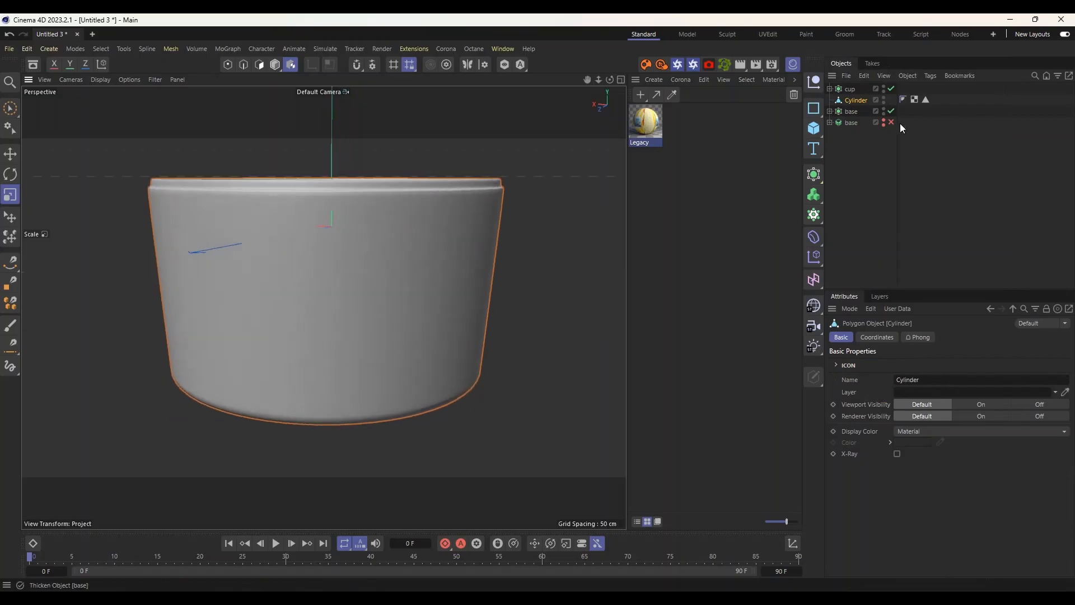
pyautogui.doubleClick(925, 100)
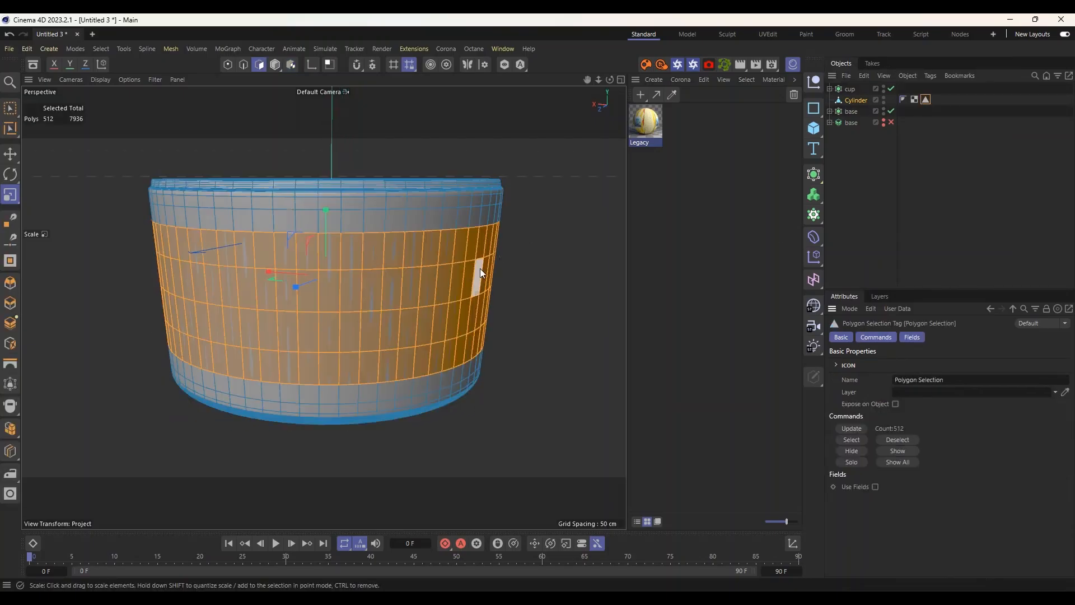
pyautogui.scroll(2, 460, 275)
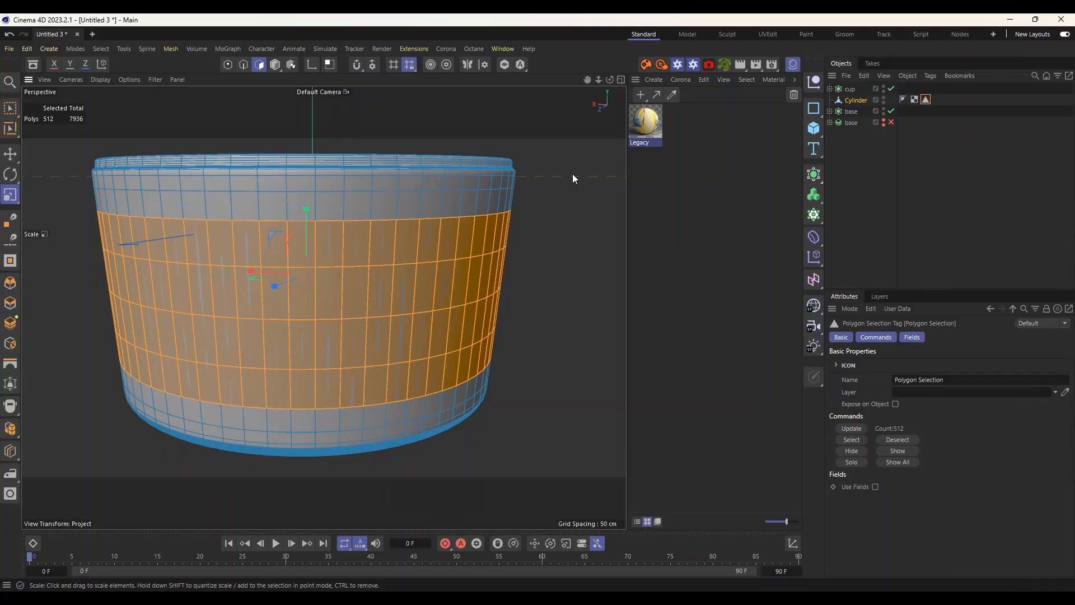
pyautogui.press('u')
pyautogui.press('l')
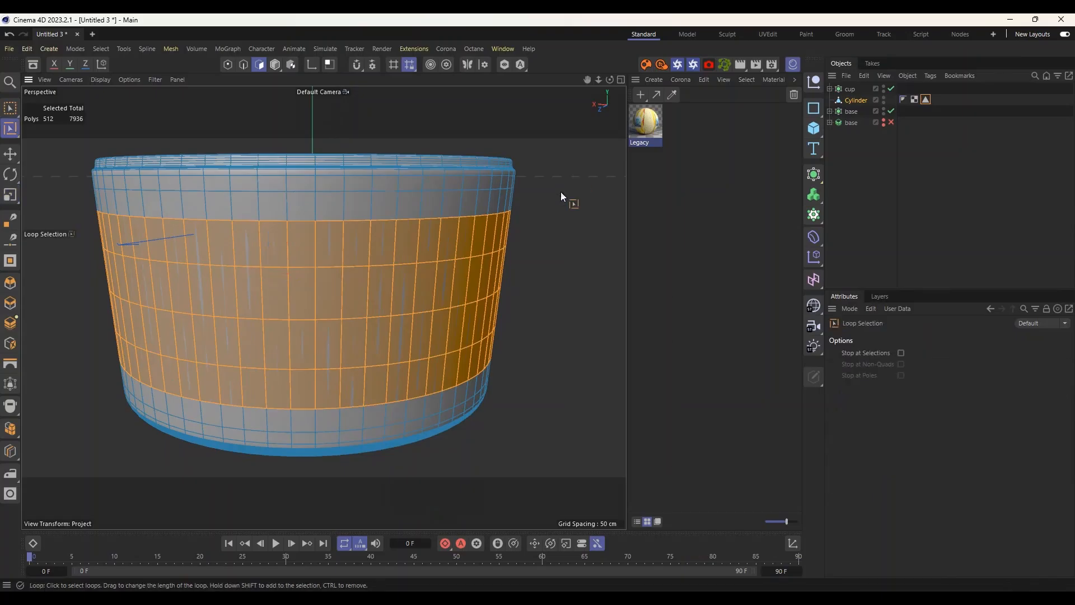
pyautogui.keyDown('shift'); pyautogui.click(421, 211); pyautogui.keyUp('shift')
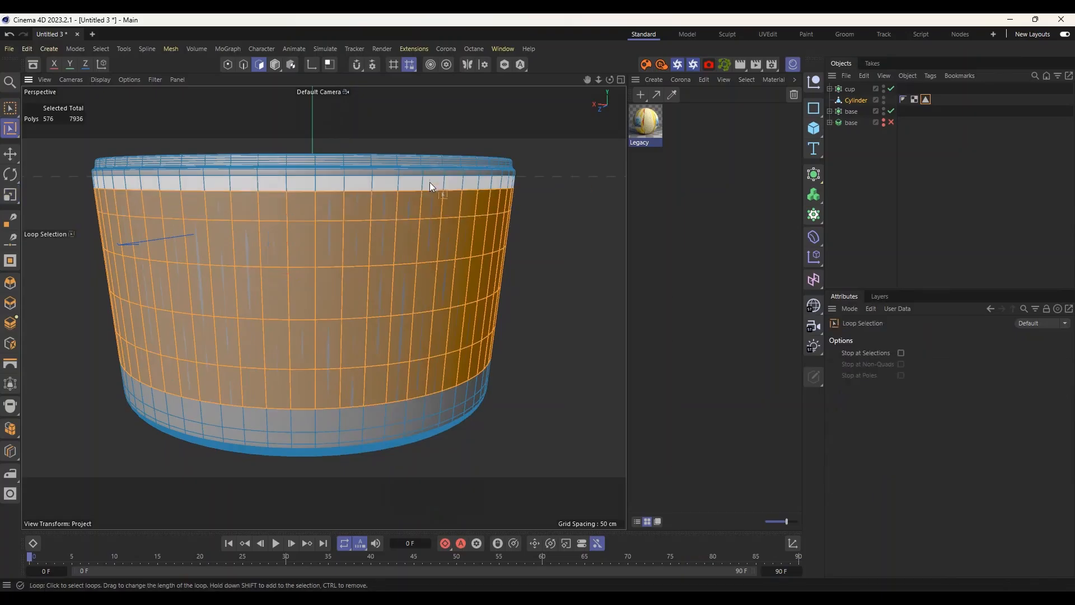
pyautogui.keyDown('shift'); pyautogui.click(429, 182); pyautogui.keyUp('shift')
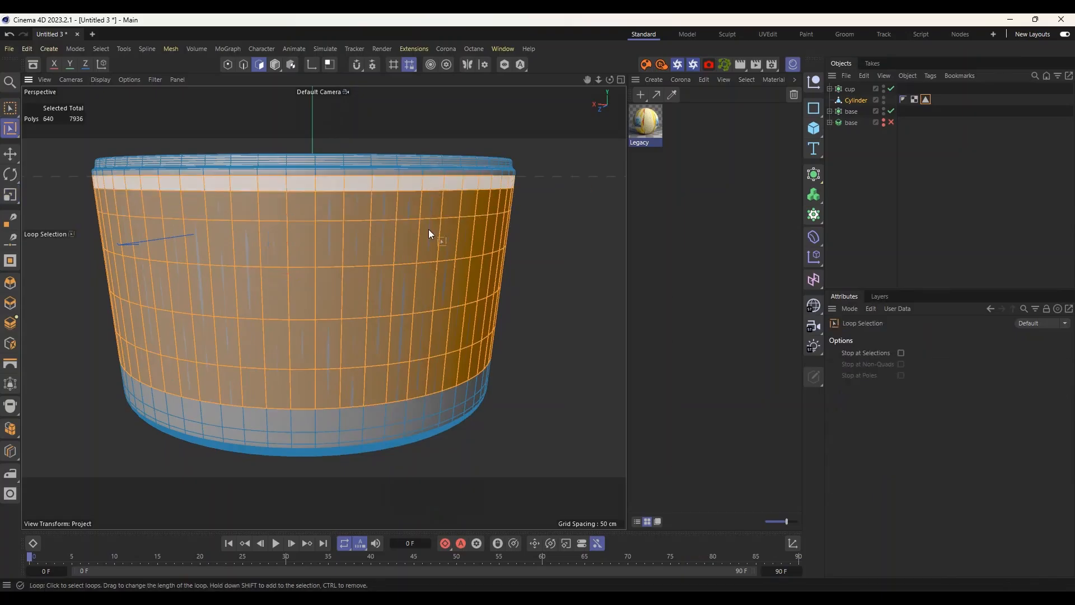
pyautogui.keyDown('shift'); pyautogui.click(320, 439); pyautogui.keyUp('shift')
pyautogui.scroll(4, 308, 448)
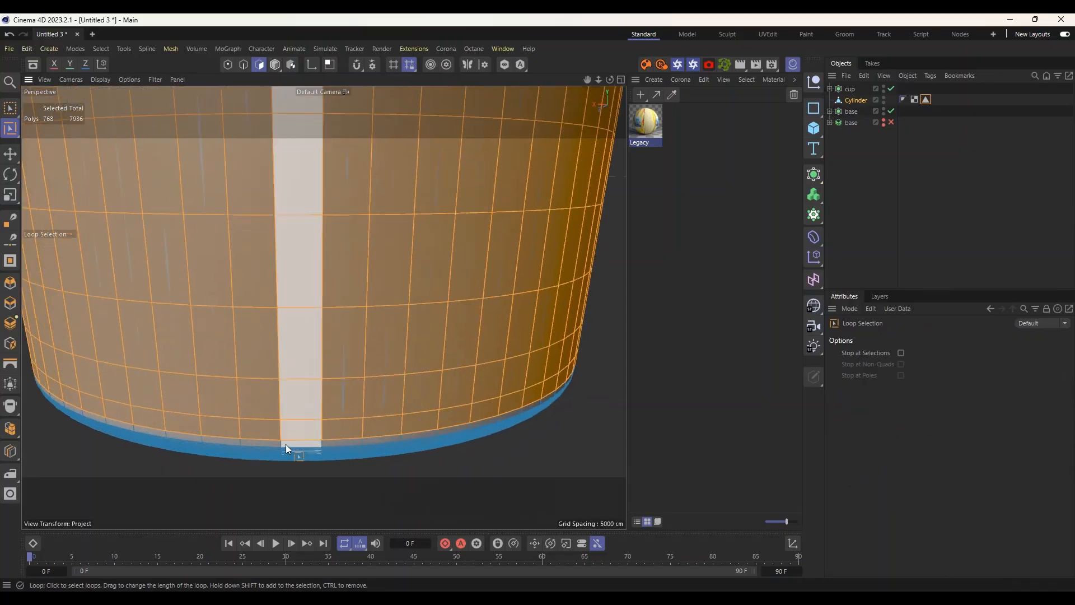
pyautogui.keyDown('shift'); pyautogui.click(280, 444); pyautogui.keyUp('shift')
# Apply the Legacy material to the selected outer wall polygons of the merged Cylinder.
pyautogui.scroll(-3, 335, 442)
pyautogui.scroll(-3, 335, 443)
pyautogui.scroll(3, 359, 224)
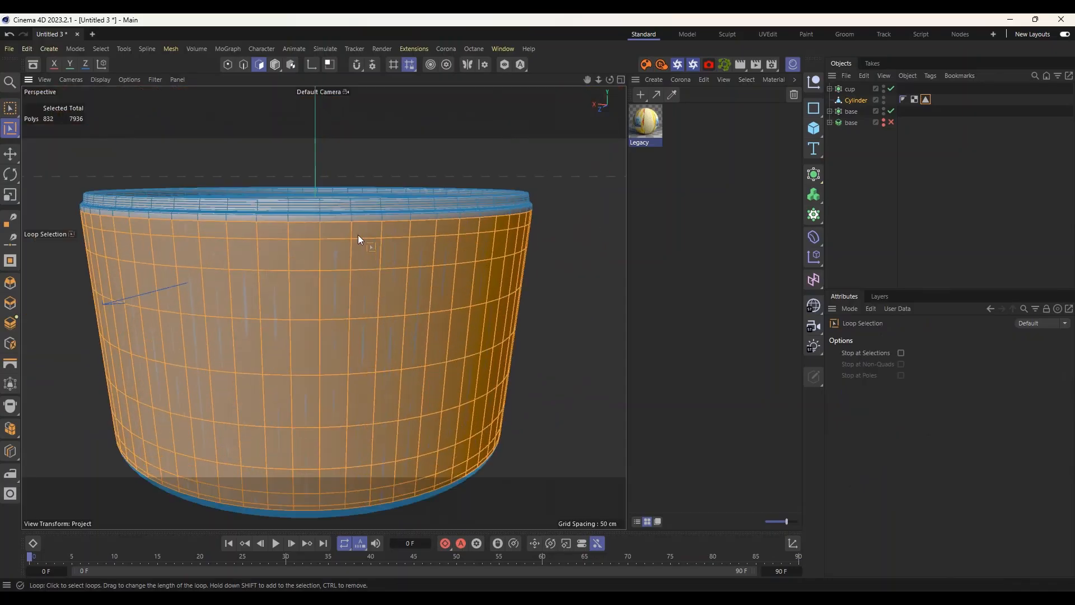
pyautogui.moveTo(646, 122); pyautogui.dragTo(371, 328)
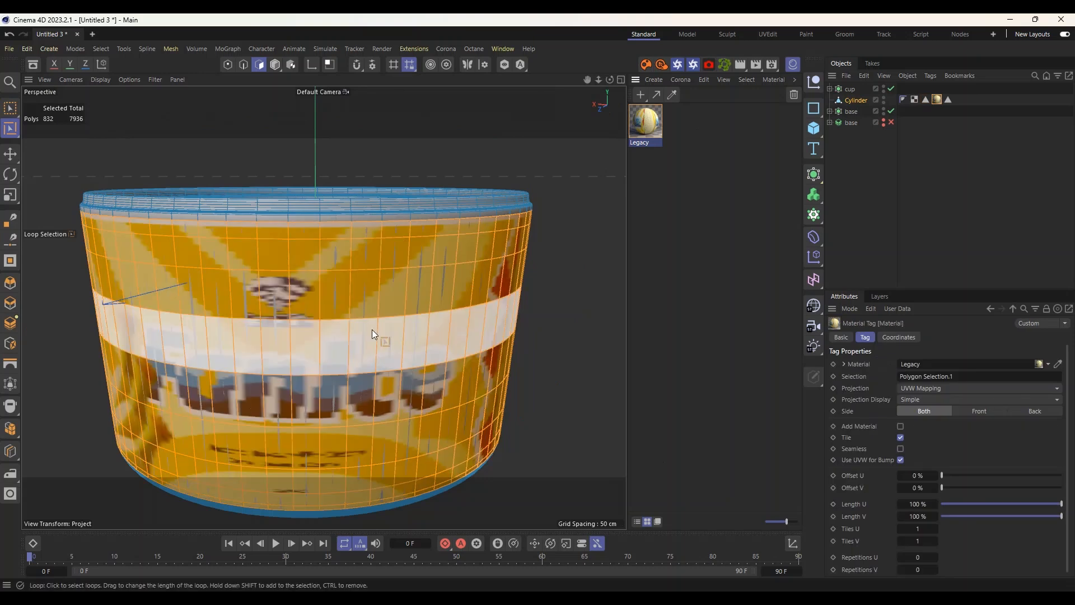
pyautogui.scroll(-3, 472, 287)
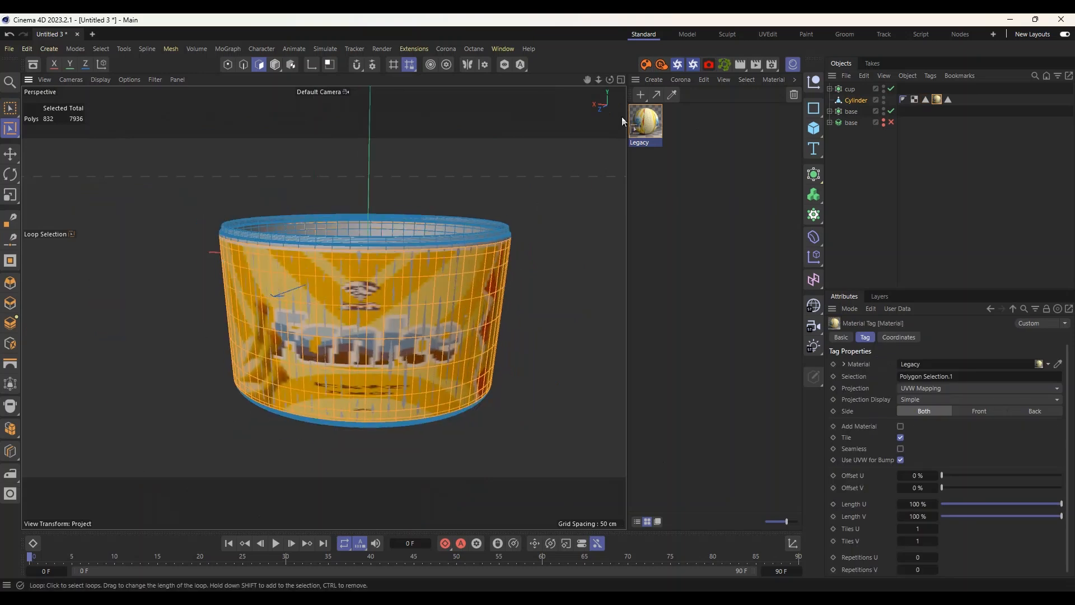
# Set the Legacy material's viewport preview size to 2048x2048, close its editor and clear the object selection.
pyautogui.rightClick(651, 123)
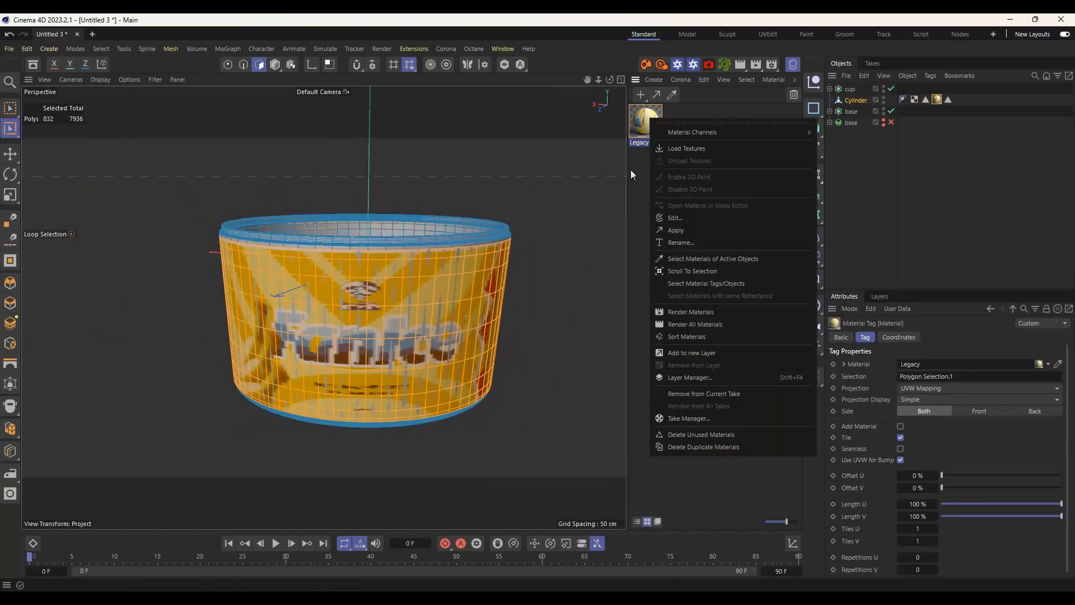
pyautogui.doubleClick(646, 122)
pyautogui.click(671, 360)
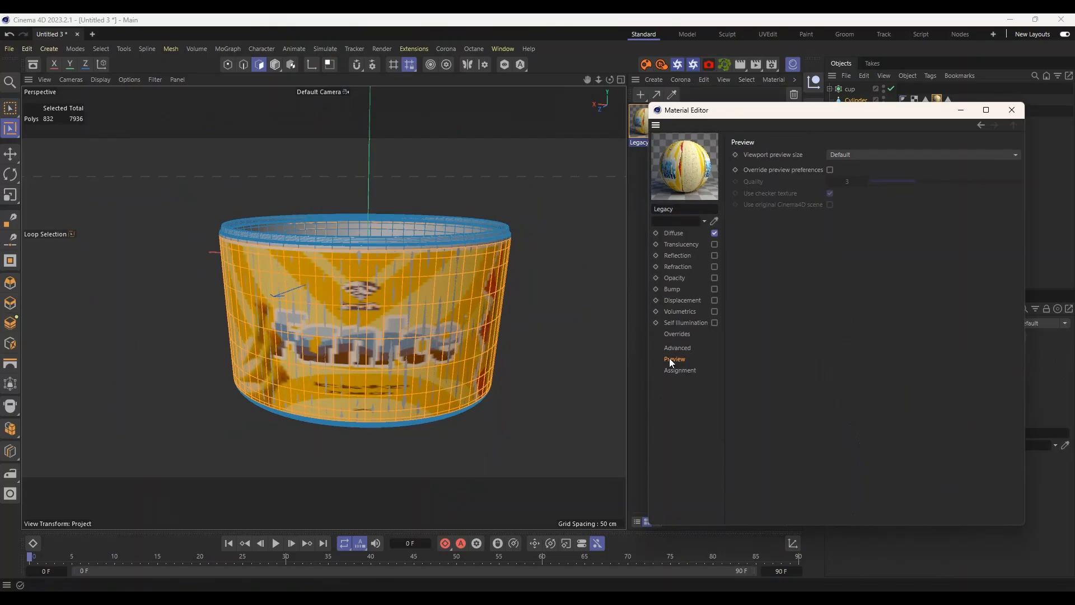
pyautogui.click(877, 155)
pyautogui.click(858, 256)
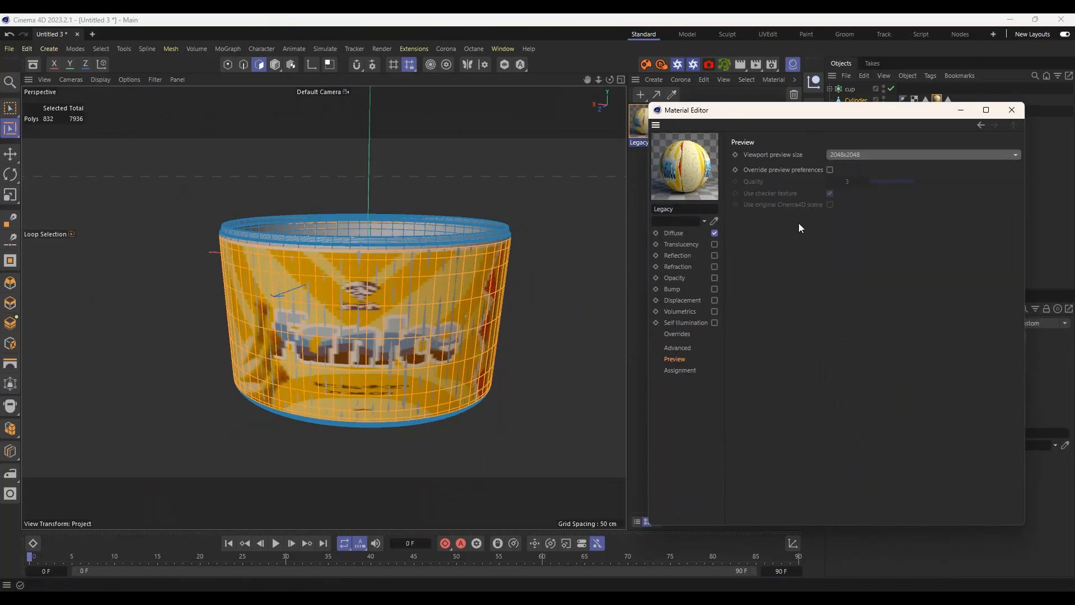
pyautogui.click(1012, 110)
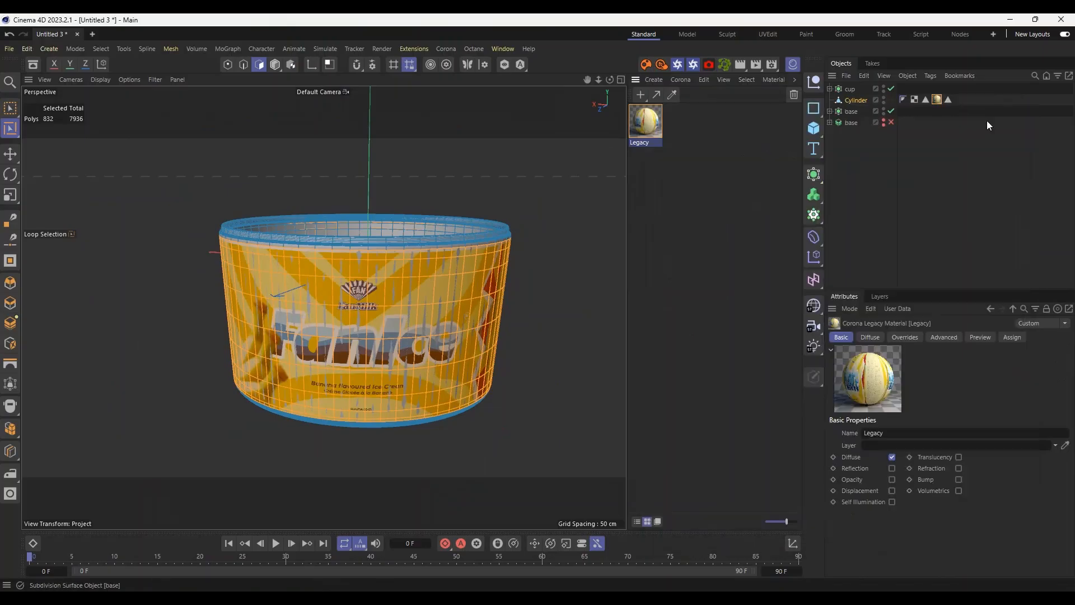
pyautogui.click(845, 182)
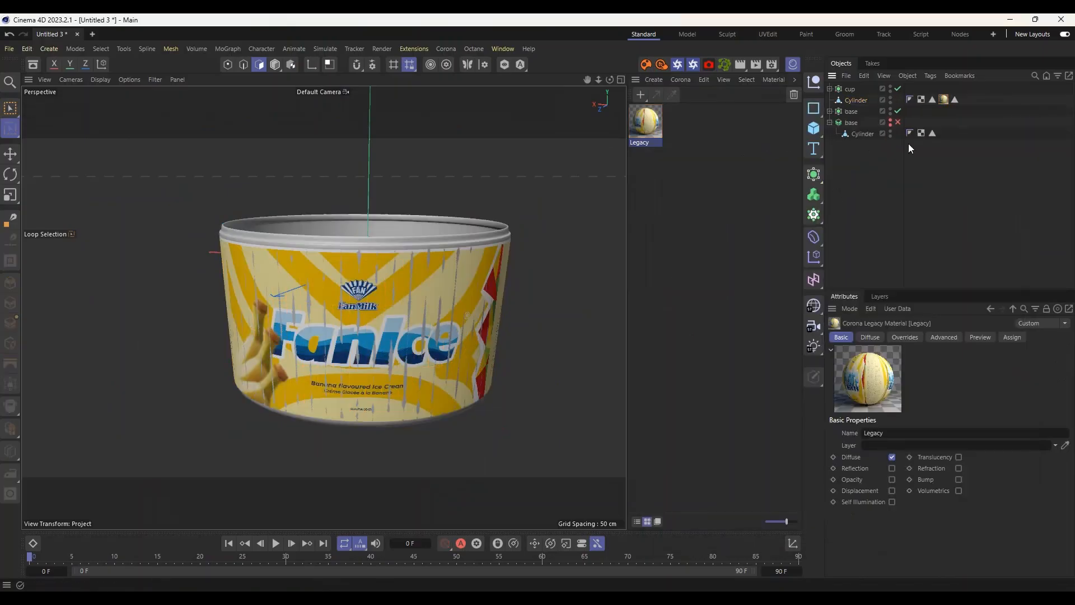
# Hide the Cylinder inside the spare "base" generator, and disable and hide the original "base" subdivision surface.
pyautogui.click(892, 131)
pyautogui.click(892, 131)
pyautogui.click(891, 137)
pyautogui.click(891, 111)
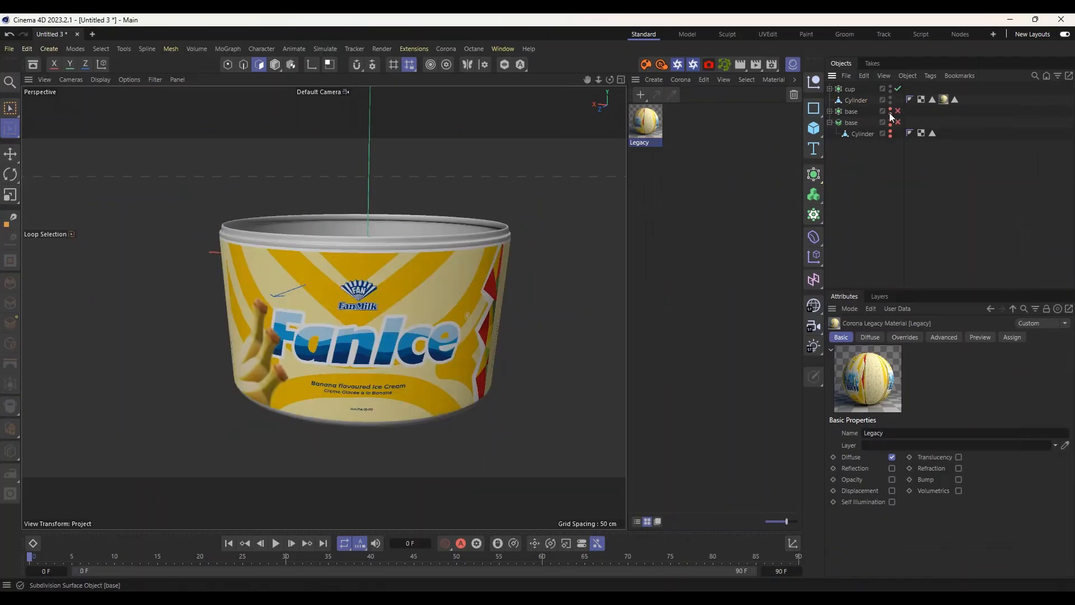
pyautogui.click(830, 122)
# Try the Front and Back side options on the Cylinder's Legacy material tag while inspecting the inner wall, and restore Both.
pyautogui.scroll(3, 343, 312)
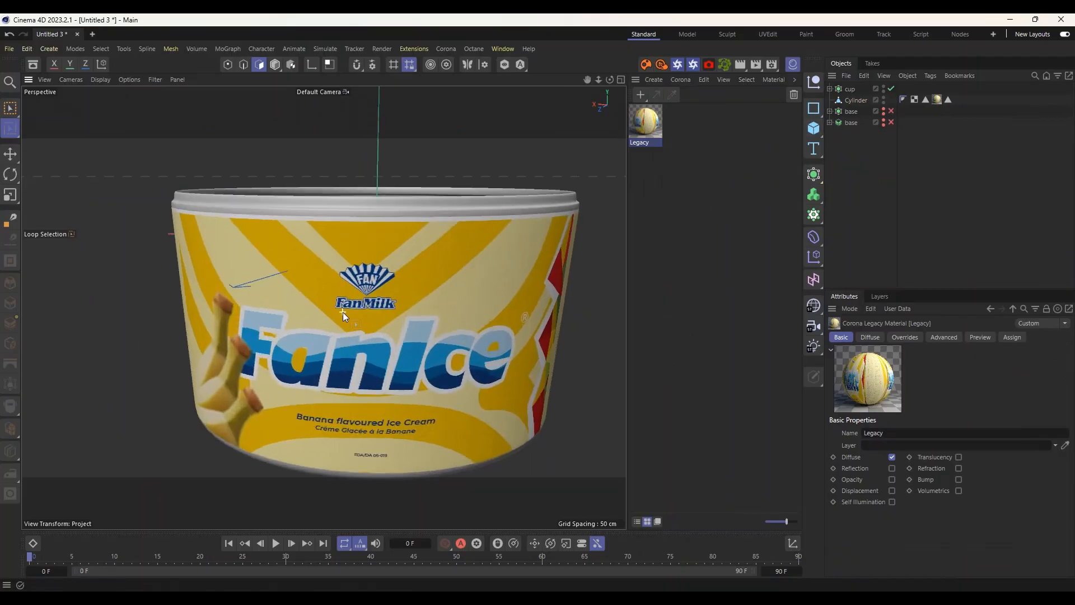
pyautogui.scroll(1, 343, 312)
pyautogui.keyDown('alt'); pyautogui.moveTo(309, 331); pyautogui.dragTo(455, 263); pyautogui.keyUp('alt')
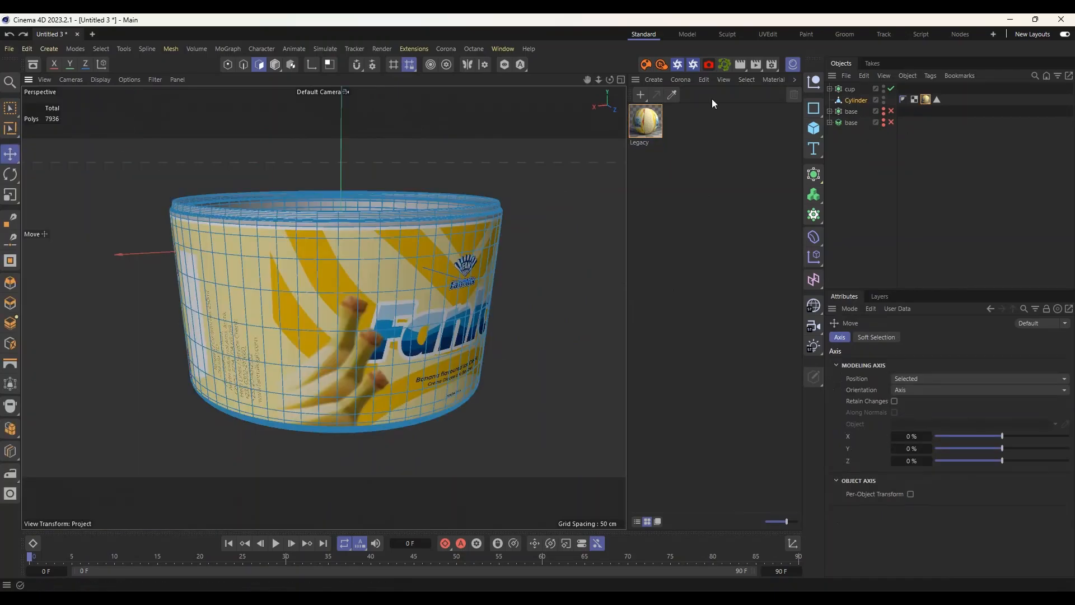
pyautogui.keyDown('alt'); pyautogui.moveTo(477, 312); pyautogui.dragTo(521, 300); pyautogui.keyUp('alt')
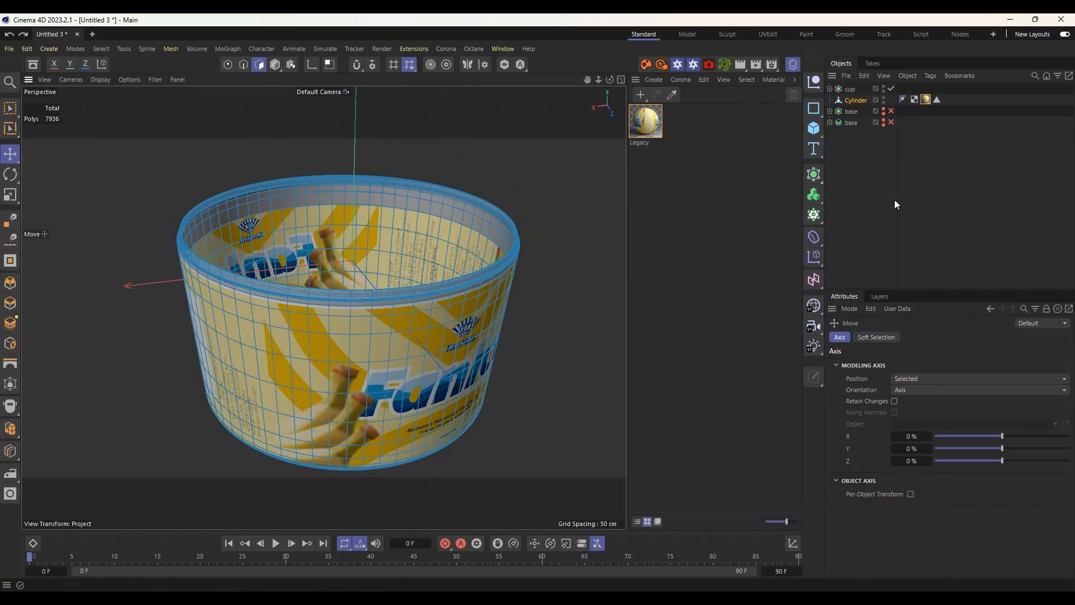
pyautogui.click(926, 99)
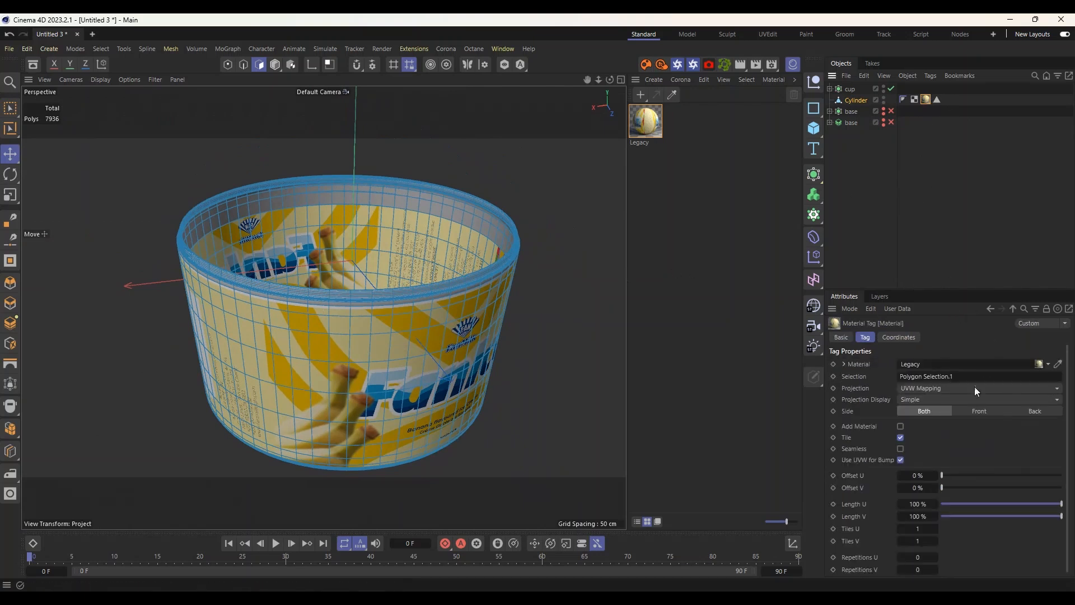
pyautogui.click(974, 411)
pyautogui.click(1046, 412)
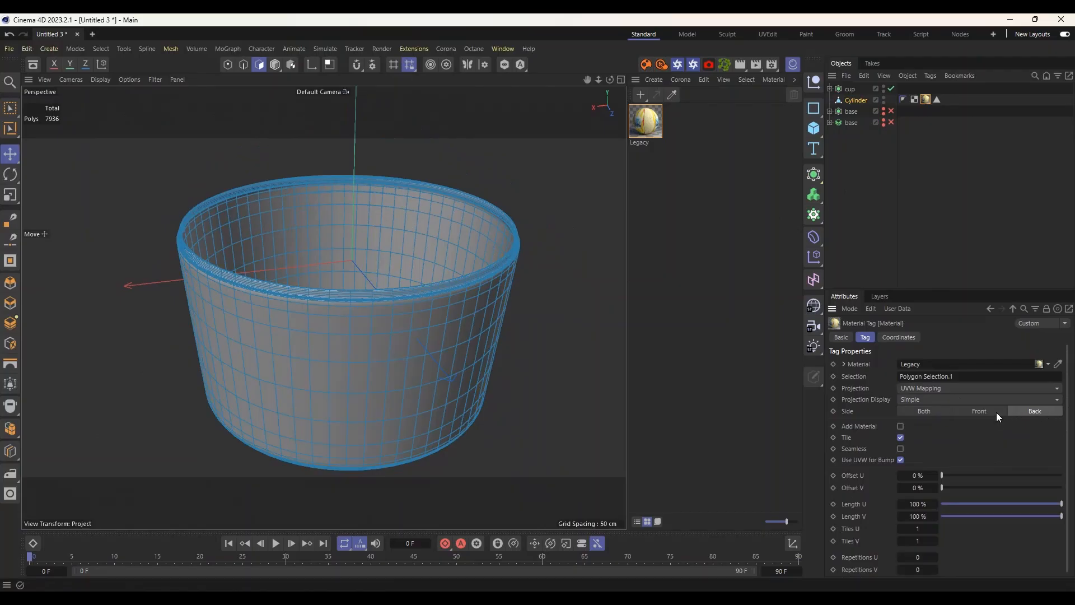
pyautogui.click(934, 412)
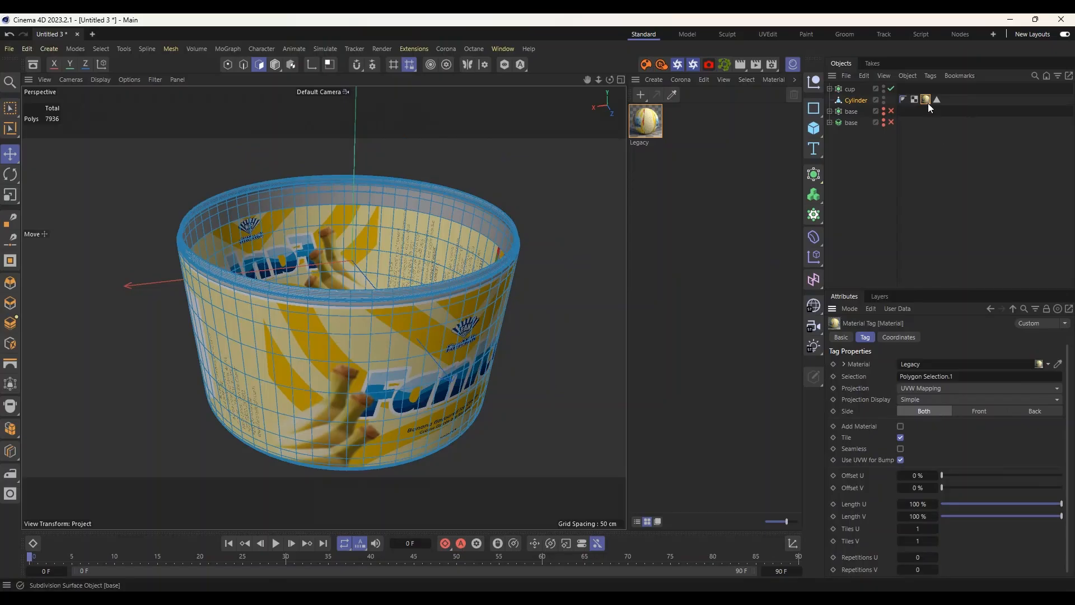
# Delete the Legacy material tag and its polygon selection tag from the merged Cylinder.
pyautogui.press('Delete')
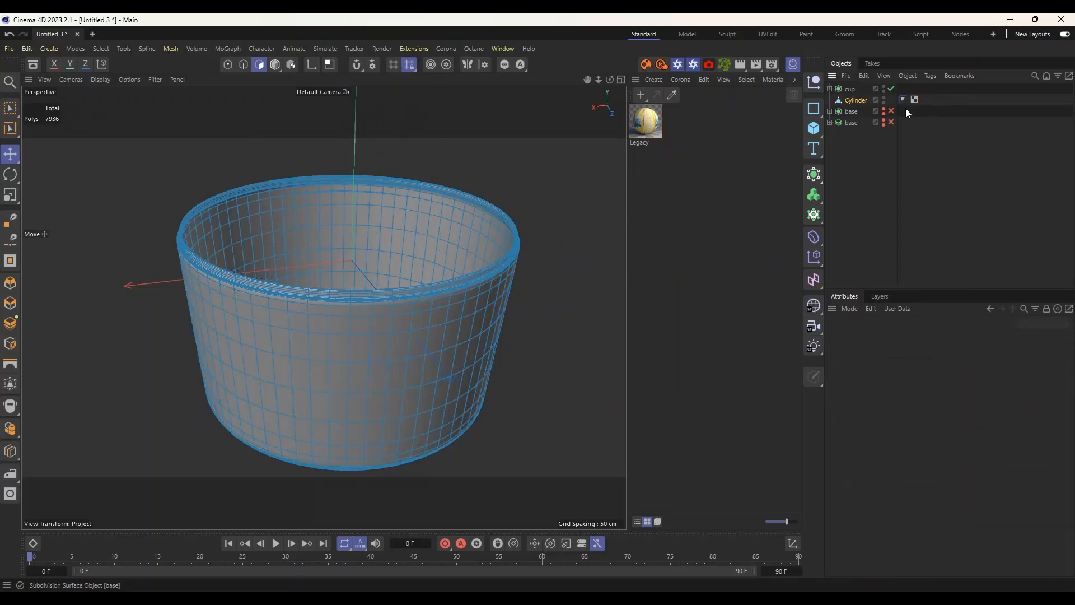
# Use Loop Selection to select all polygon loops of the Cylinder's outer side wall, from below the rim down to the base.
pyautogui.scroll(2, 414, 347)
pyautogui.rightClick(413, 335)
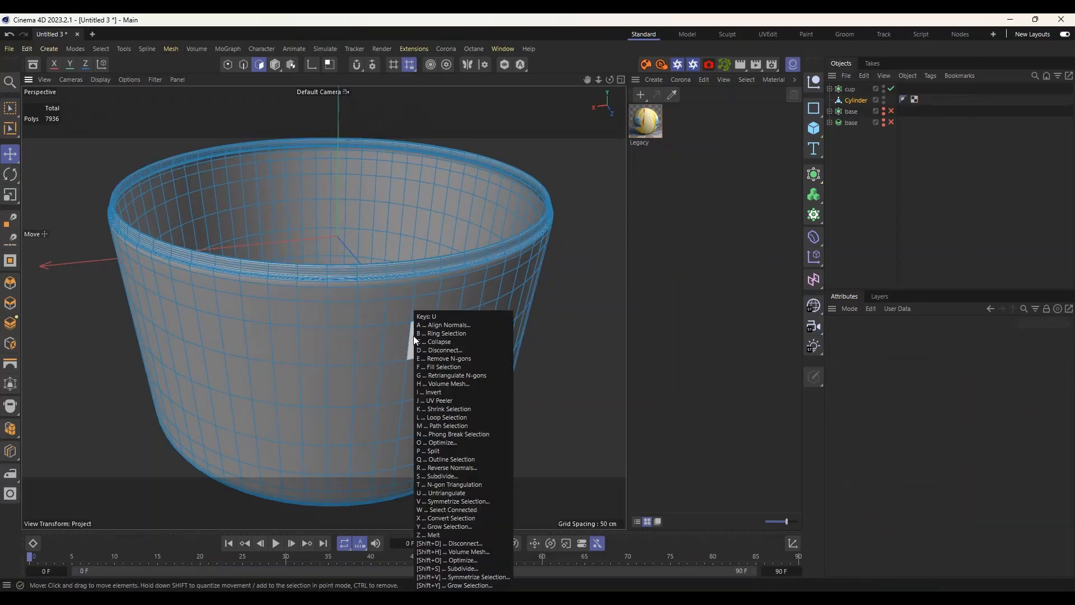
pyautogui.click(417, 336)
pyautogui.click(374, 315)
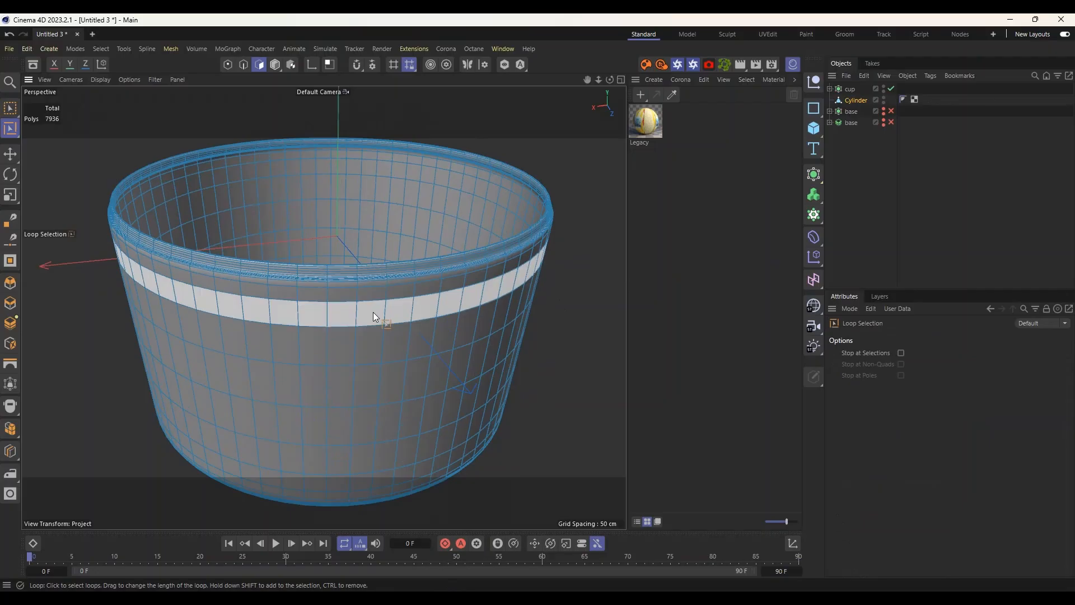
pyautogui.click(373, 312)
pyautogui.moveTo(362, 295); pyautogui.dragTo(340, 472)
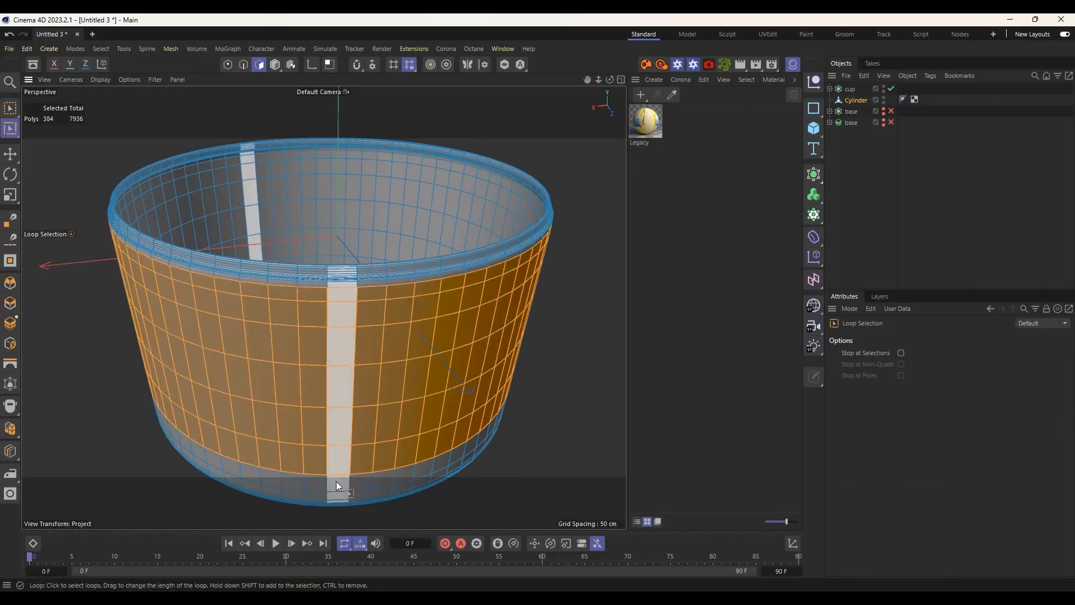
pyautogui.scroll(1, 343, 451)
pyautogui.keyDown('alt'); pyautogui.moveTo(353, 435); pyautogui.dragTo(361, 290, button='middle'); pyautogui.keyUp('alt')
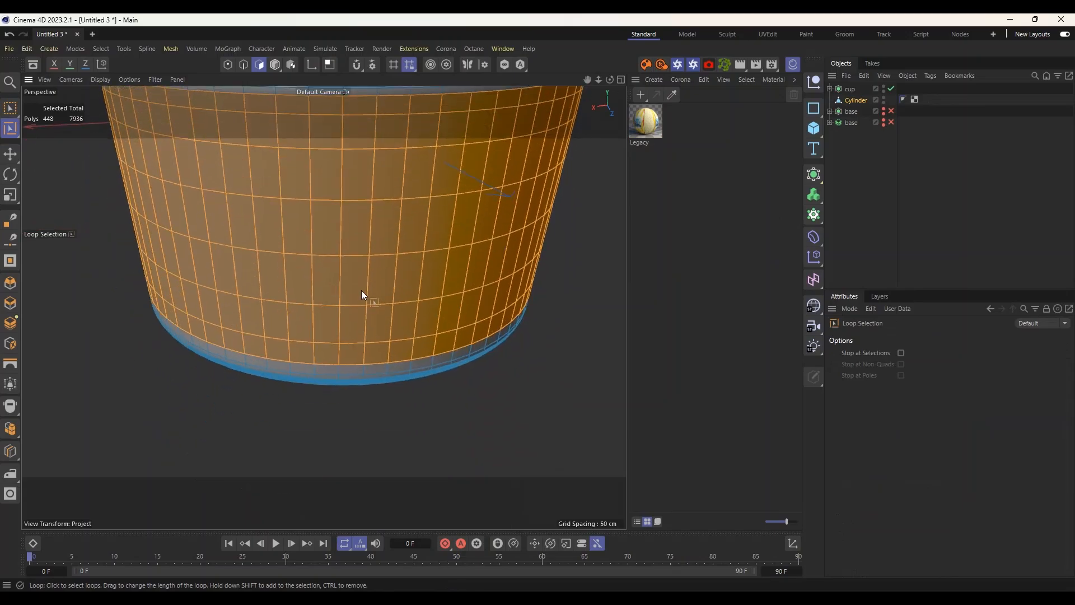
pyautogui.keyDown('shift'); pyautogui.click(338, 369); pyautogui.keyUp('shift')
pyautogui.scroll(-3, 330, 390)
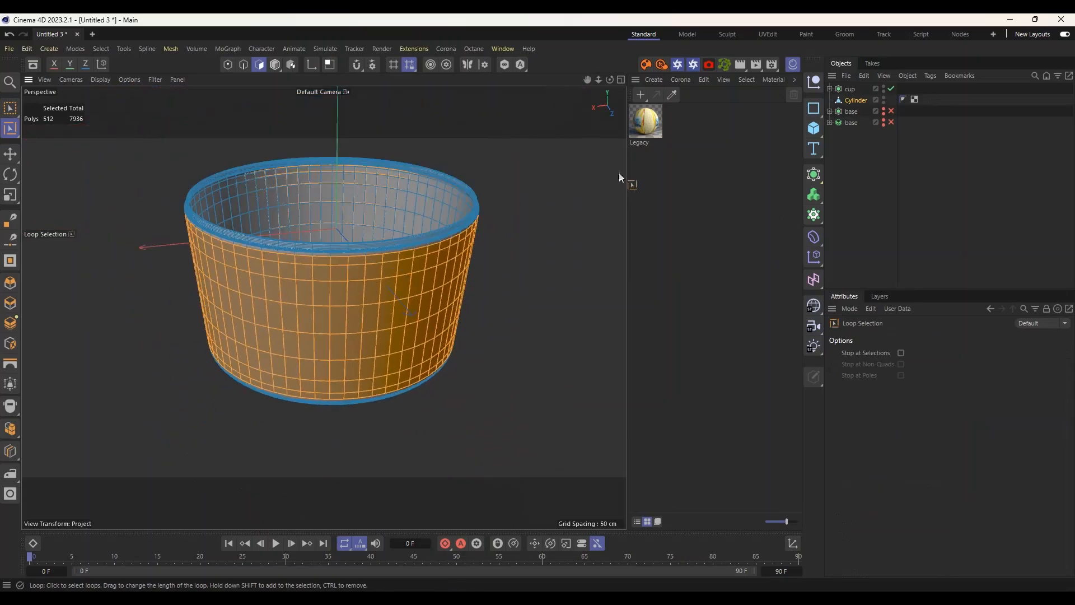
# Apply the Legacy banana label material to the selected side-wall polygons and return to Model mode.
pyautogui.moveTo(385, 270); pyautogui.dragTo(366, 289)
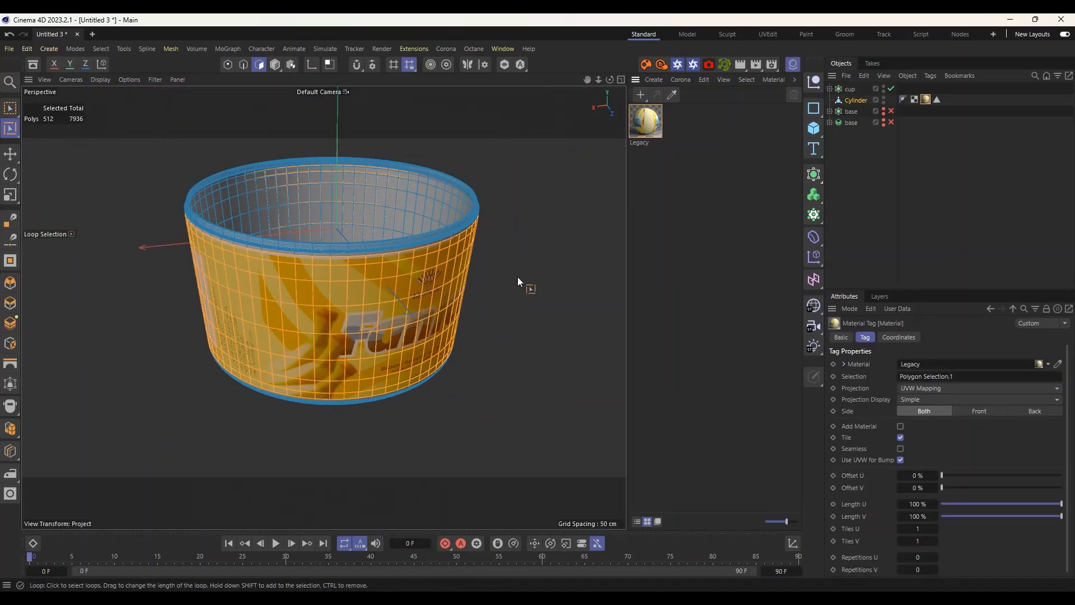
pyautogui.moveTo(15, 156)
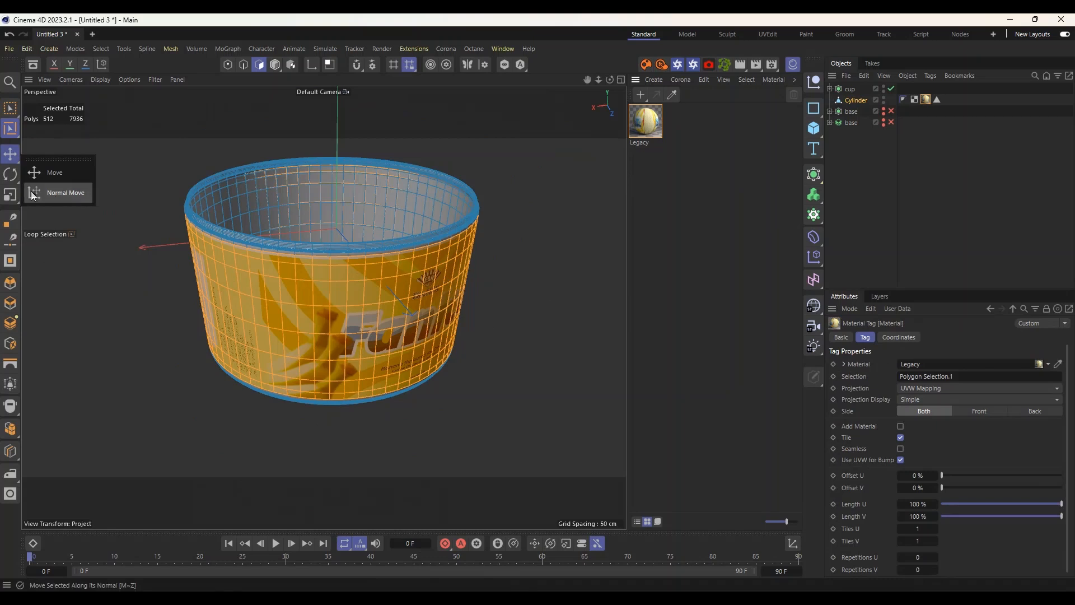
pyautogui.click(276, 64)
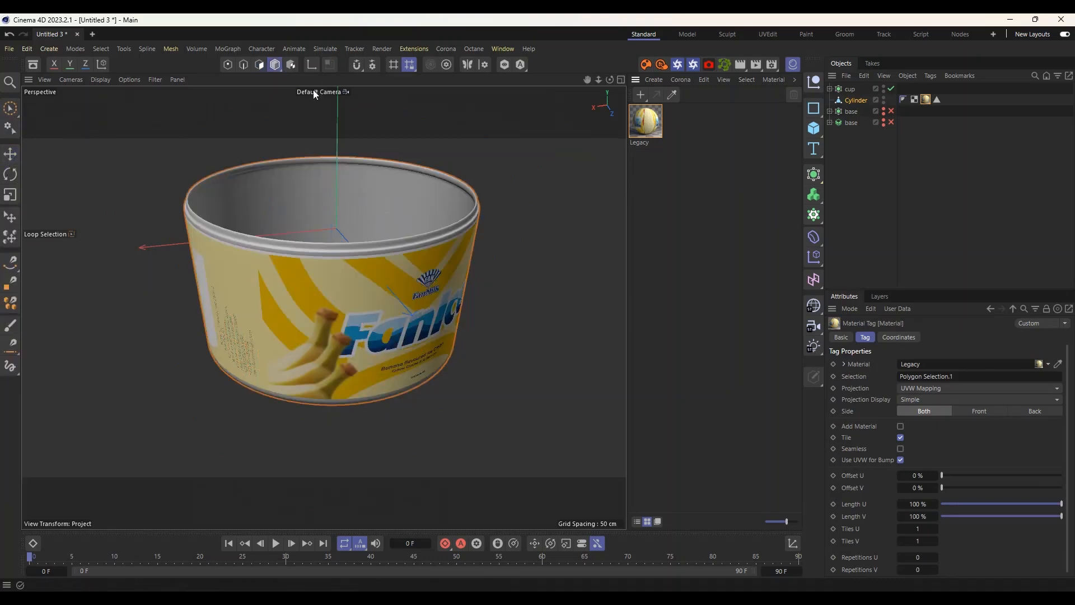
pyautogui.keyDown('alt'); pyautogui.moveTo(313, 89); pyautogui.dragTo(487, 242); pyautogui.keyUp('alt')
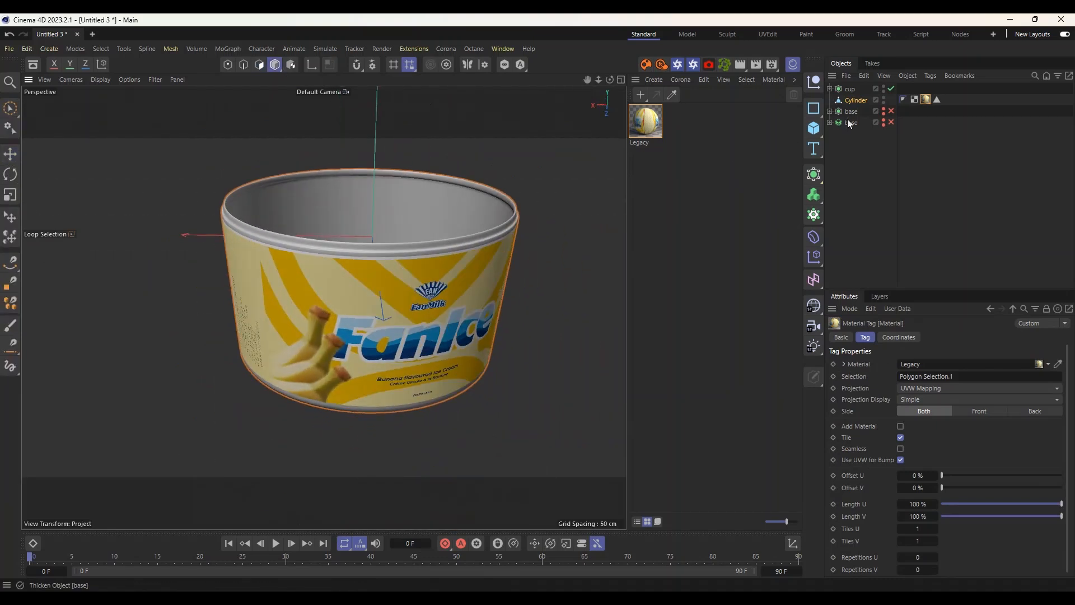
# Generate a separate polygon object from the cup subdivision surface, and move the hidden original to the end of the object list.
pyautogui.click(849, 89)
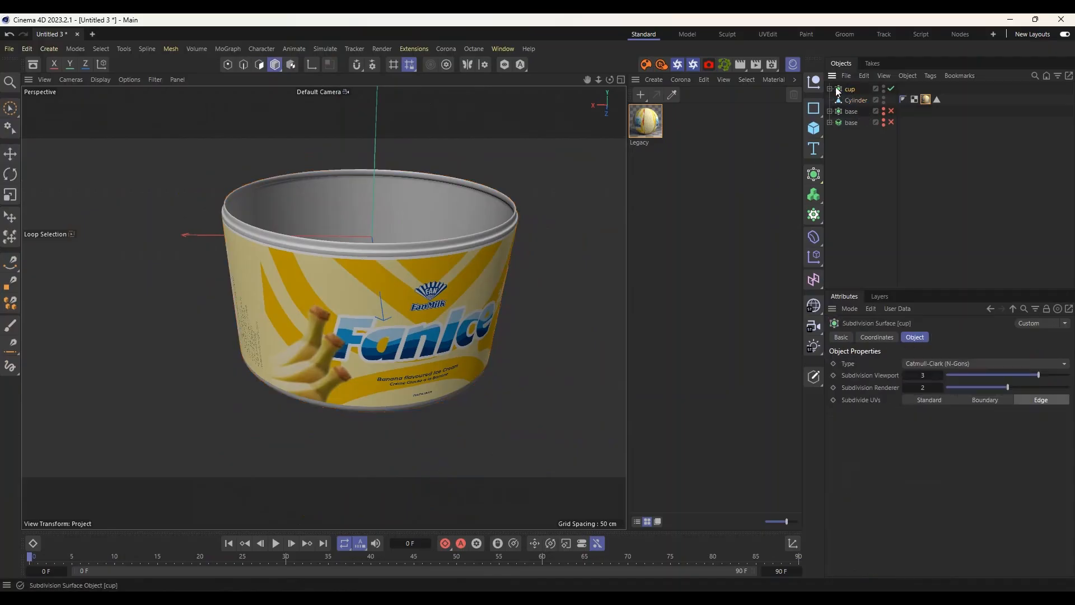
pyautogui.rightClick(836, 86)
pyautogui.click(887, 361)
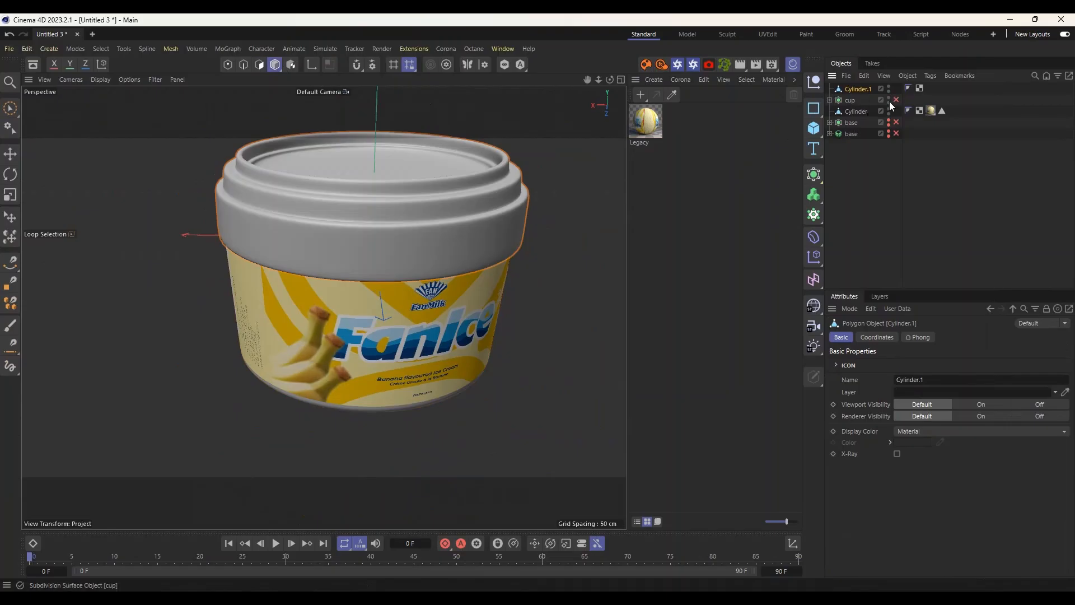
pyautogui.moveTo(853, 130); pyautogui.dragTo(851, 147)
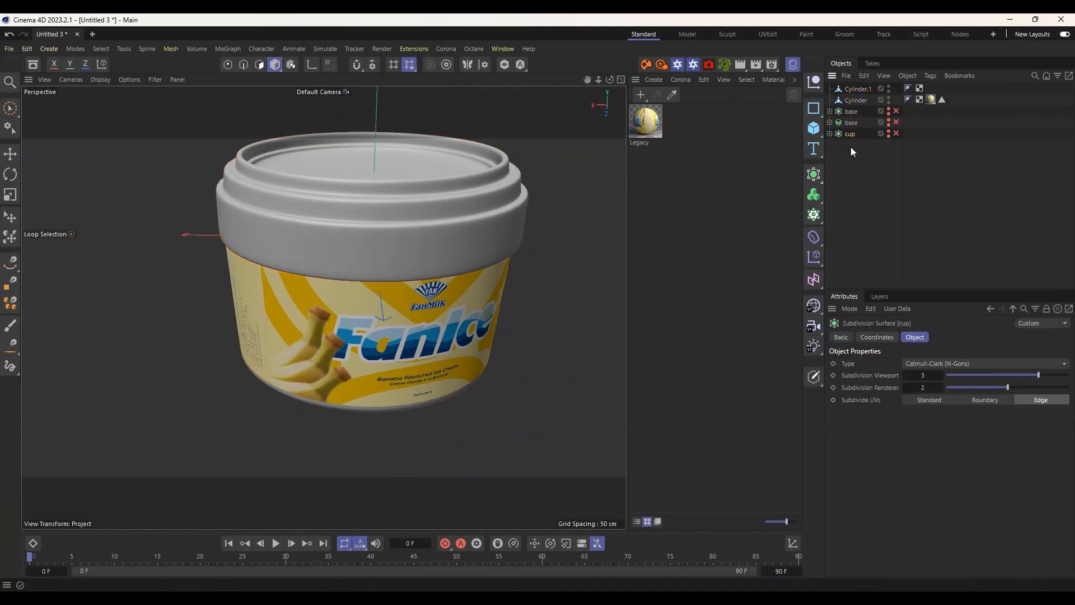
# Rename the new Cylinder.1 polygon object as cup.
pyautogui.doubleClick(857, 89)
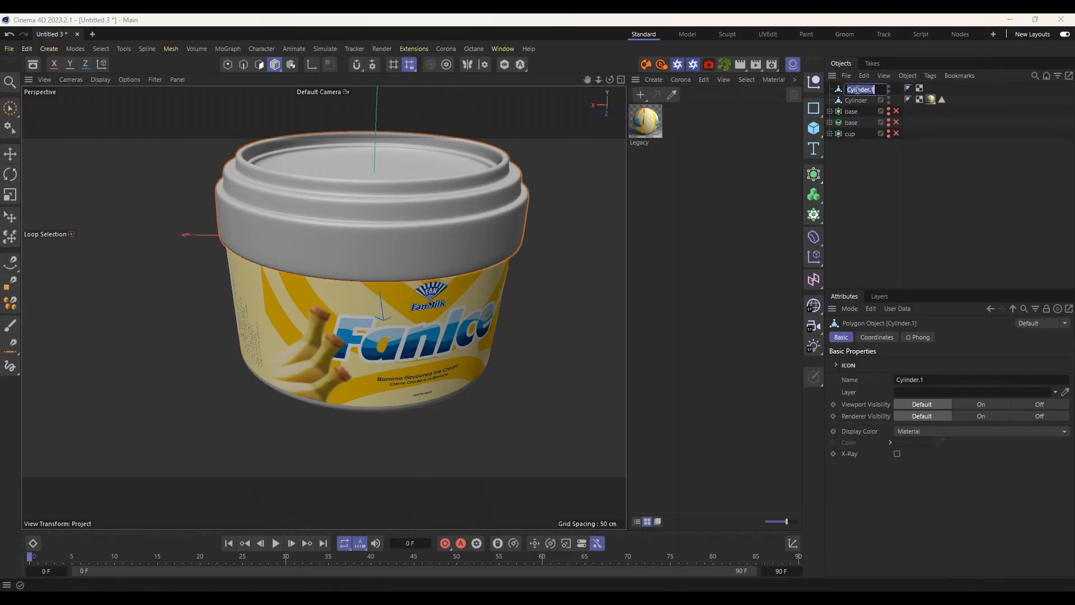
pyautogui.write('cup')
pyautogui.press('Return')
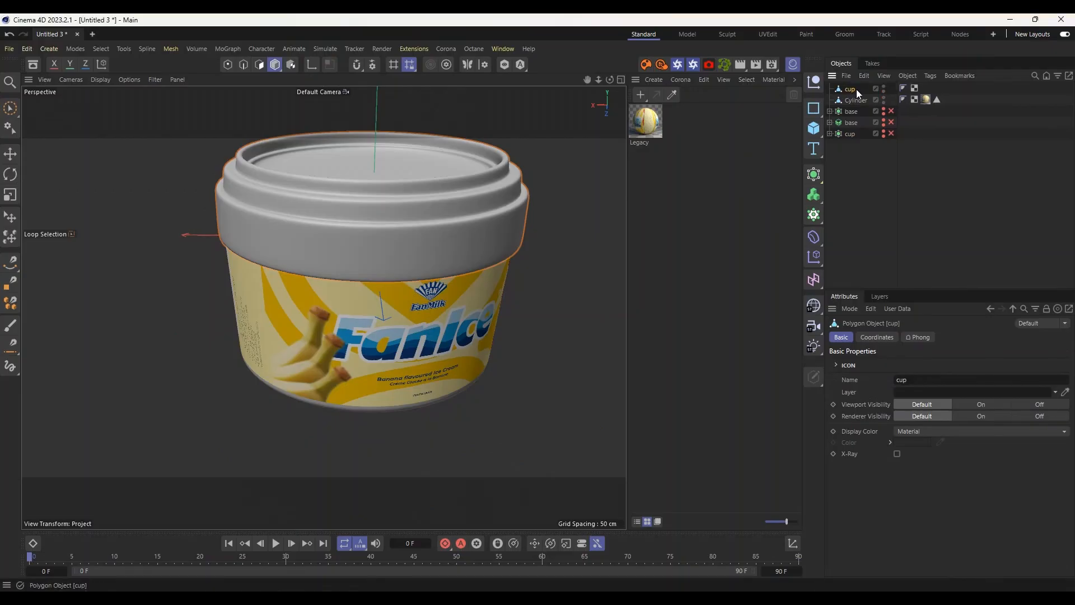
# Create a second Corona Legacy material for the lid and open its diffuse settings in the Material Editor.
pyautogui.keyDown('alt'); pyautogui.moveTo(334, 297); pyautogui.dragTo(385, 342); pyautogui.keyUp('alt')
pyautogui.press('e')
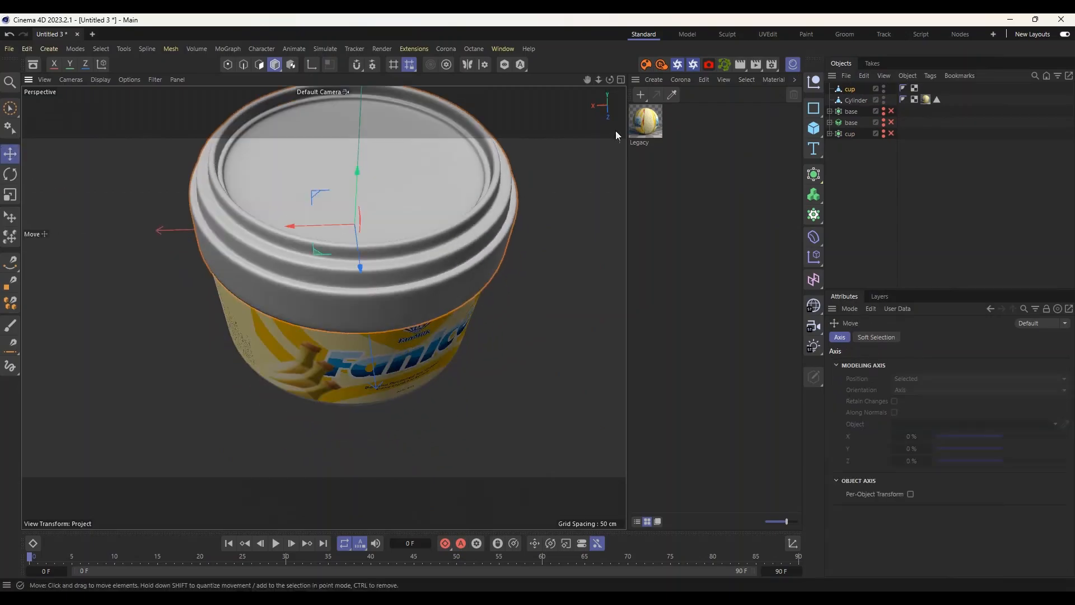
pyautogui.click(686, 83)
pyautogui.click(700, 115)
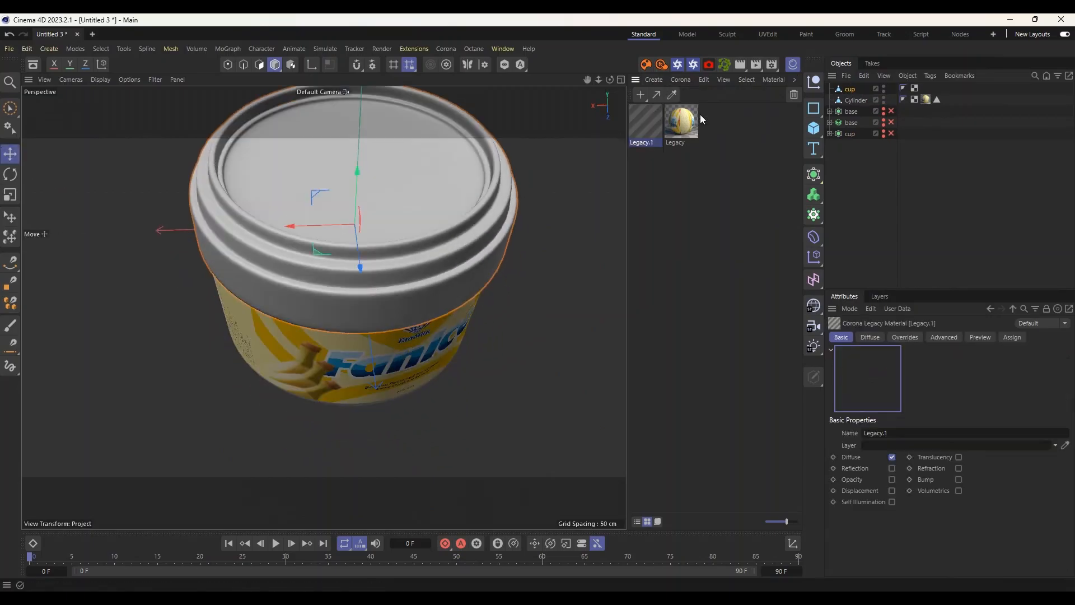
pyautogui.click(648, 148)
pyautogui.click(645, 134)
pyautogui.doubleClick(651, 131)
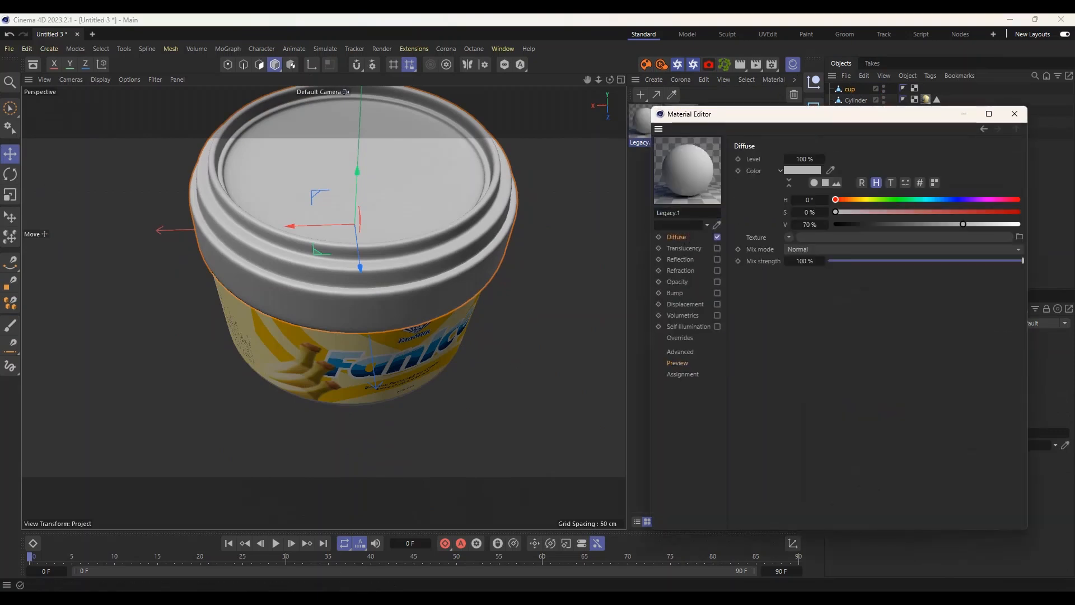
# Load Fanice label Banana top.png from the Labels folder as the Legacy.1 material's diffuse texture and close the editor.
pyautogui.click(265, 544)
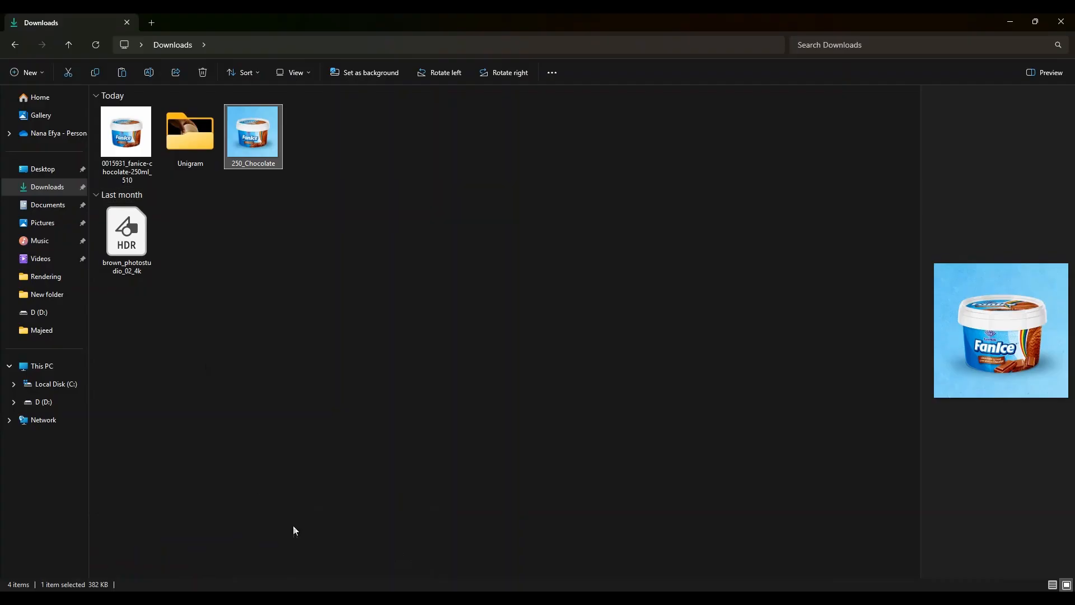
pyautogui.click(211, 559)
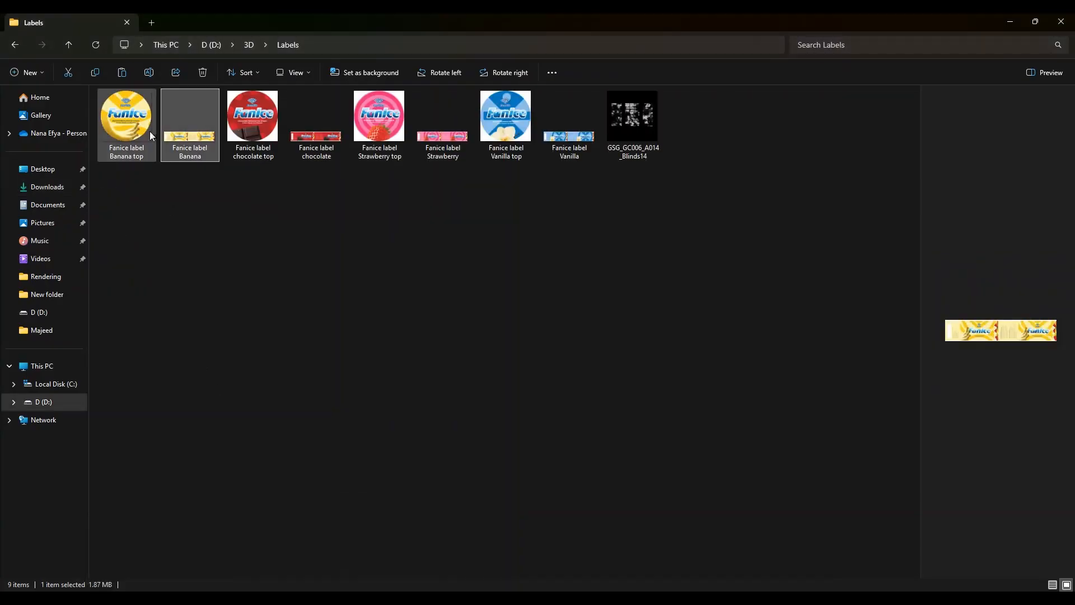
pyautogui.click(130, 123)
pyautogui.moveTo(130, 123); pyautogui.dragTo(868, 236)
pyautogui.click(569, 358)
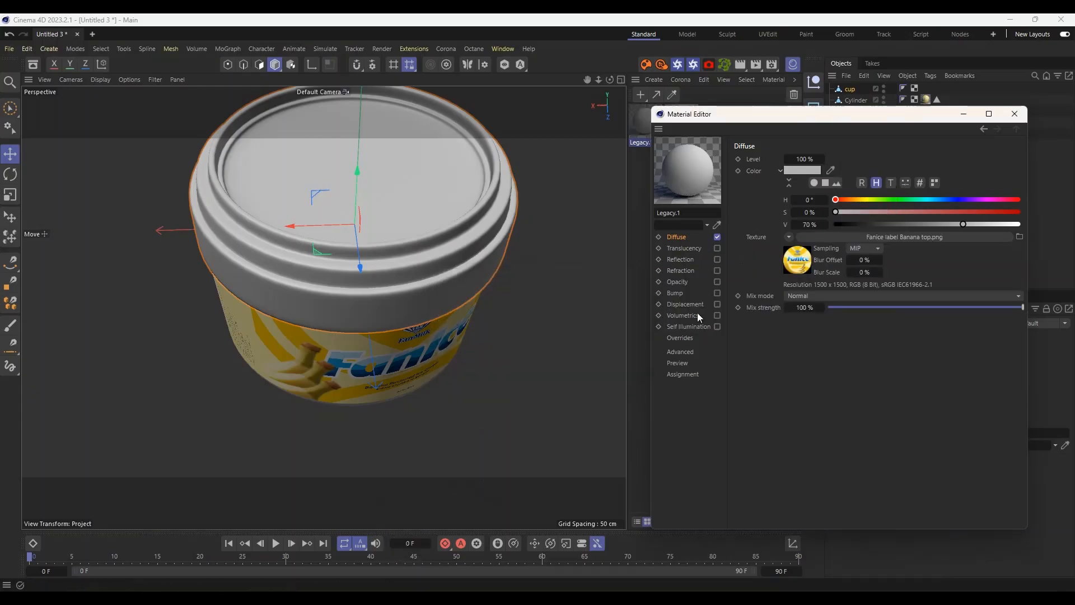
pyautogui.click(1013, 116)
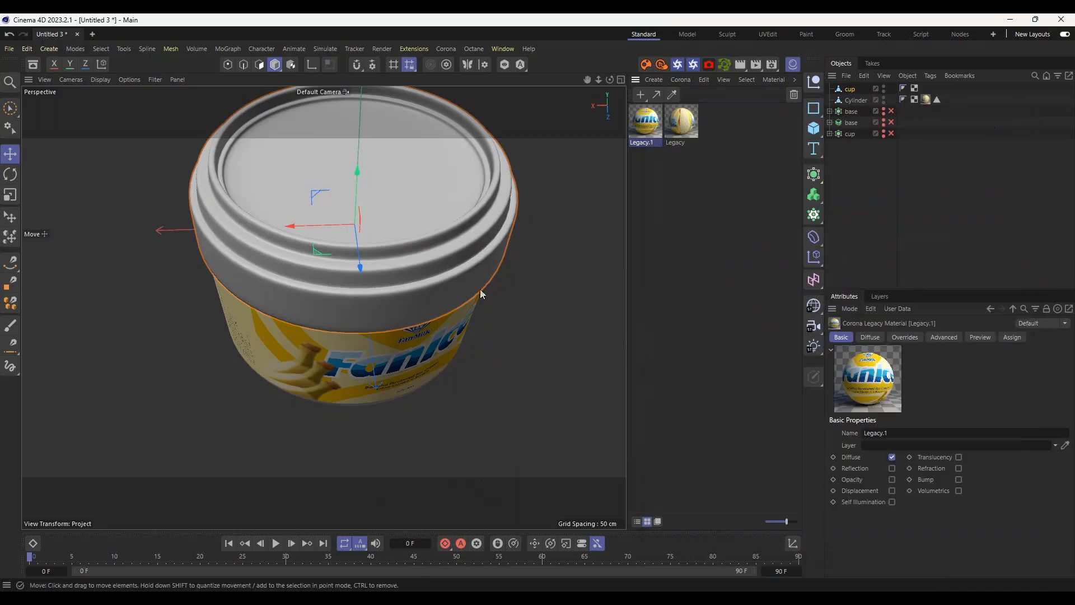
# In Polygons mode, use Loop Selection to select the concentric polygon rings of the lid's recessed top face around its centre grid.
pyautogui.keyDown('alt'); pyautogui.moveTo(472, 262); pyautogui.dragTo(466, 347, button='middle'); pyautogui.keyUp('alt')
pyautogui.scroll(2, 460, 342)
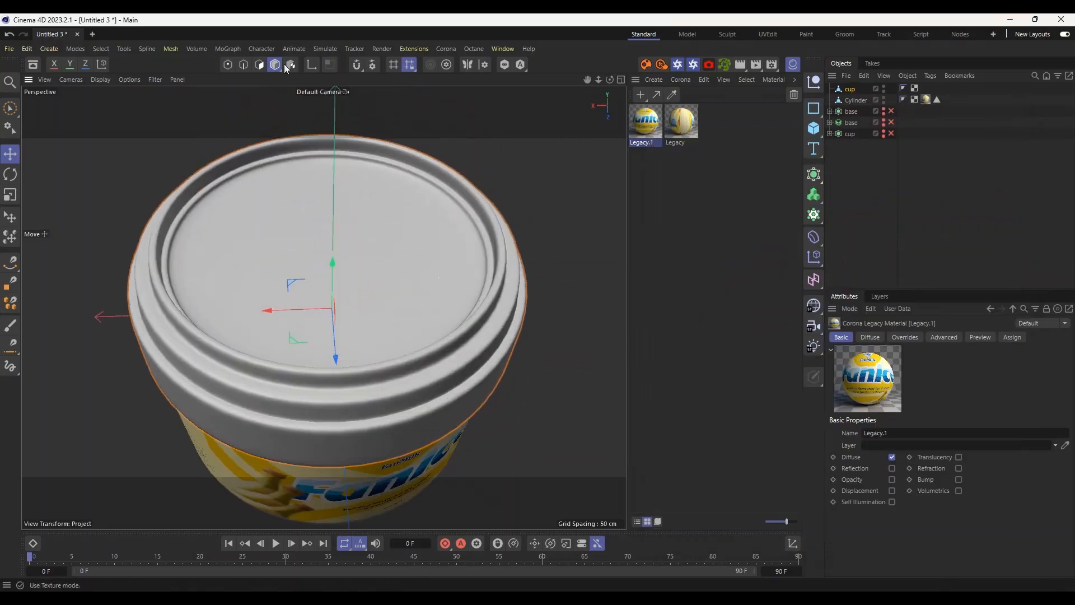
pyautogui.click(260, 64)
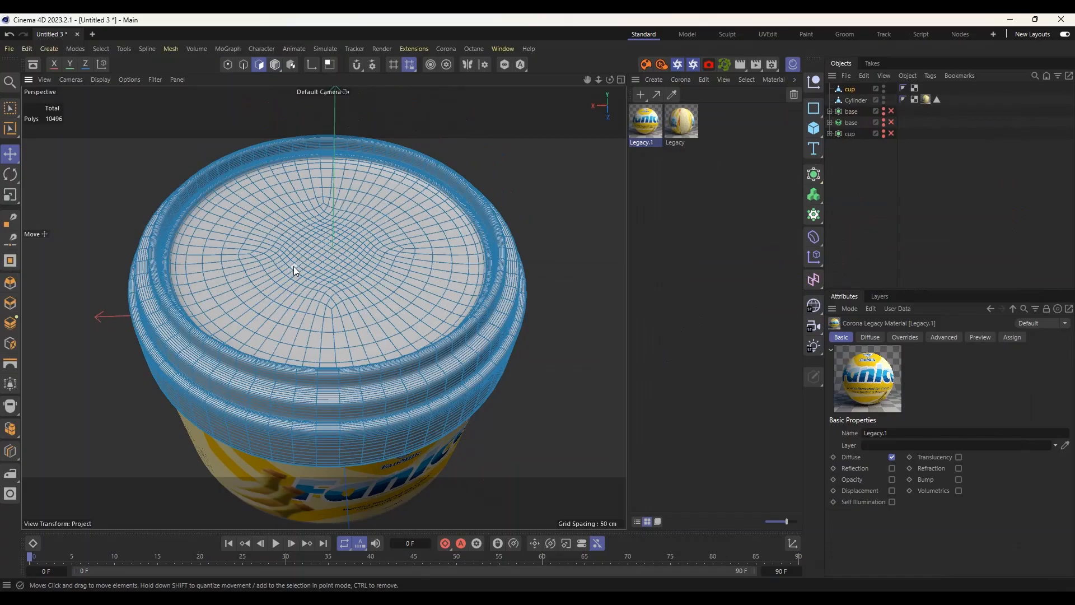
pyautogui.press('u')
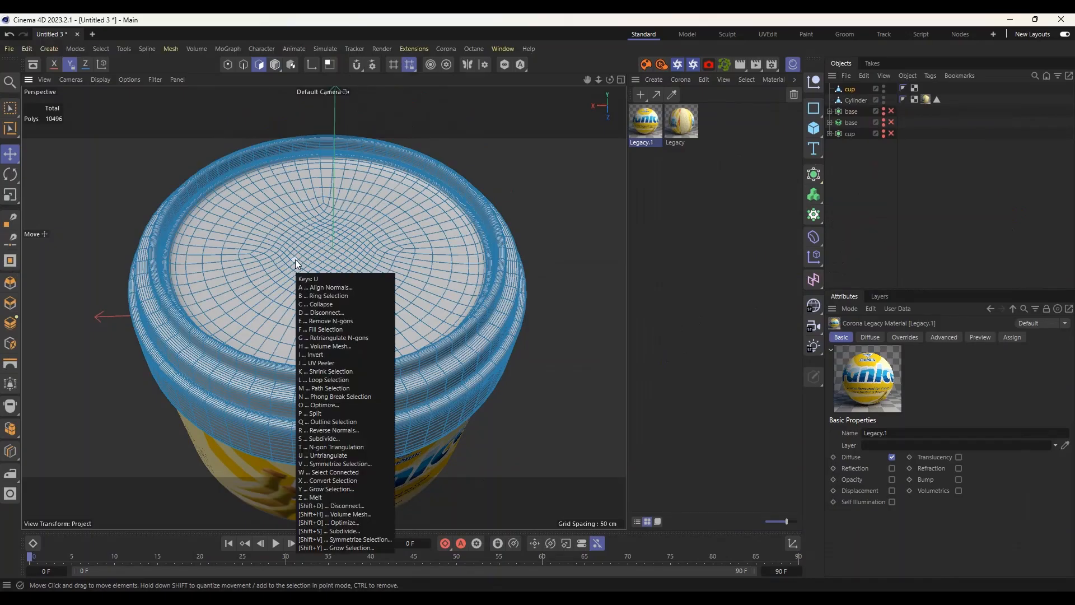
pyautogui.press('l')
pyautogui.scroll(4, 263, 283)
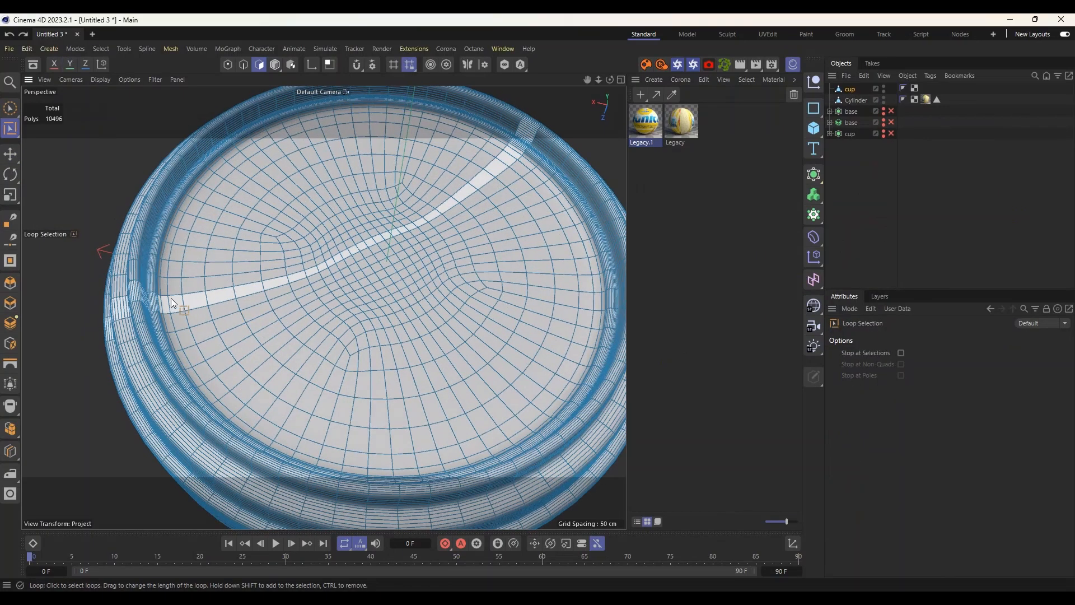
pyautogui.moveTo(166, 296); pyautogui.dragTo(308, 299)
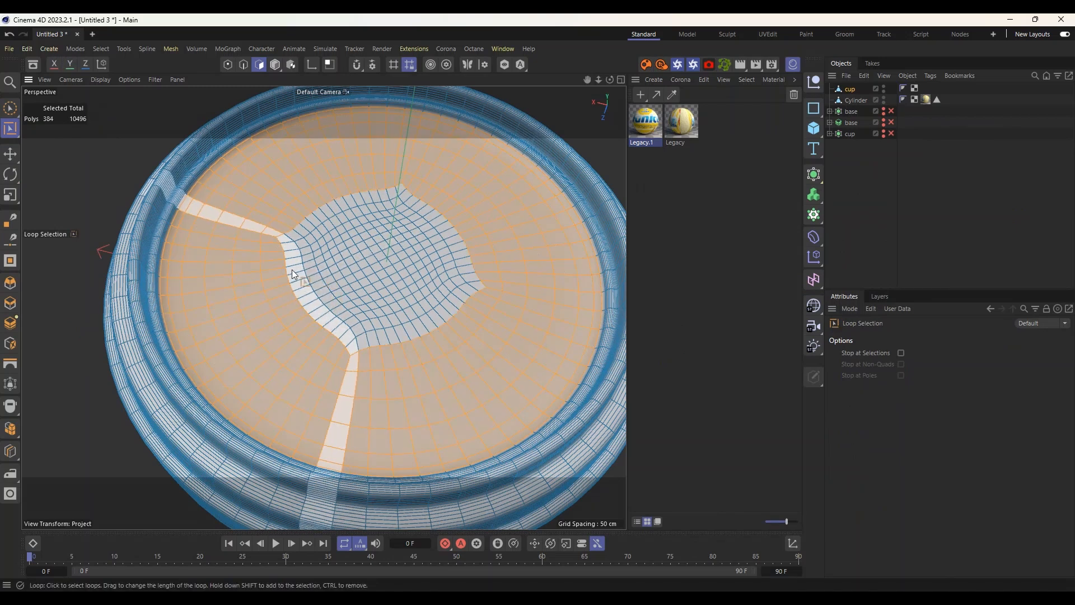
# Add the remaining centre polygons of the lid's top face to the selection with Brush Selection at size 10.
pyautogui.click(12, 109)
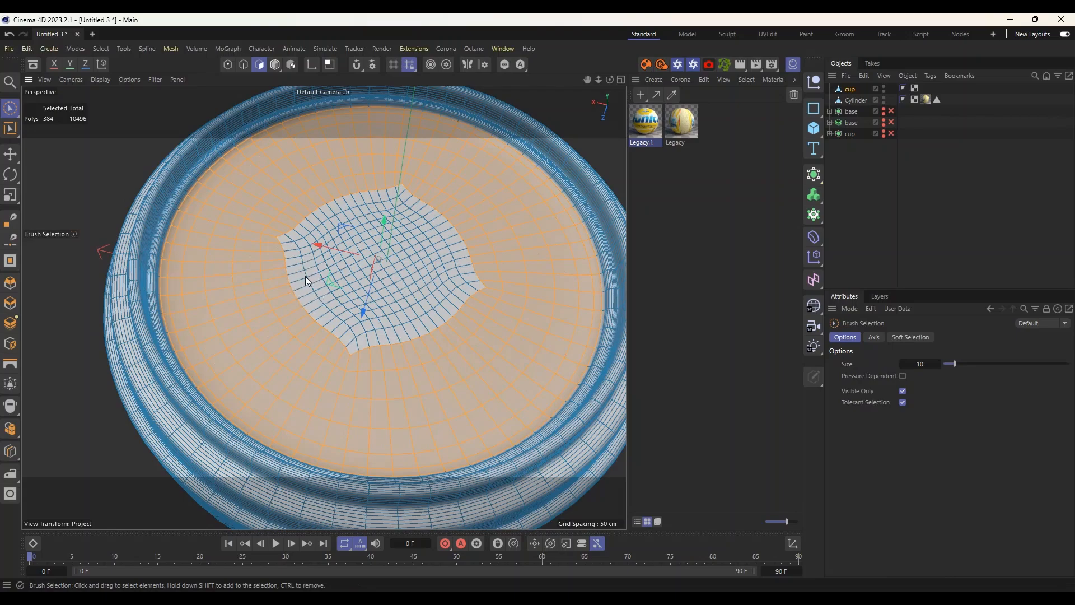
pyautogui.moveTo(305, 277)
pyautogui.mouseDown()
pyautogui.moveTo(445, 244)
pyautogui.moveTo(389, 337)
pyautogui.moveTo(452, 262)
pyautogui.moveTo(328, 320)
pyautogui.mouseUp()
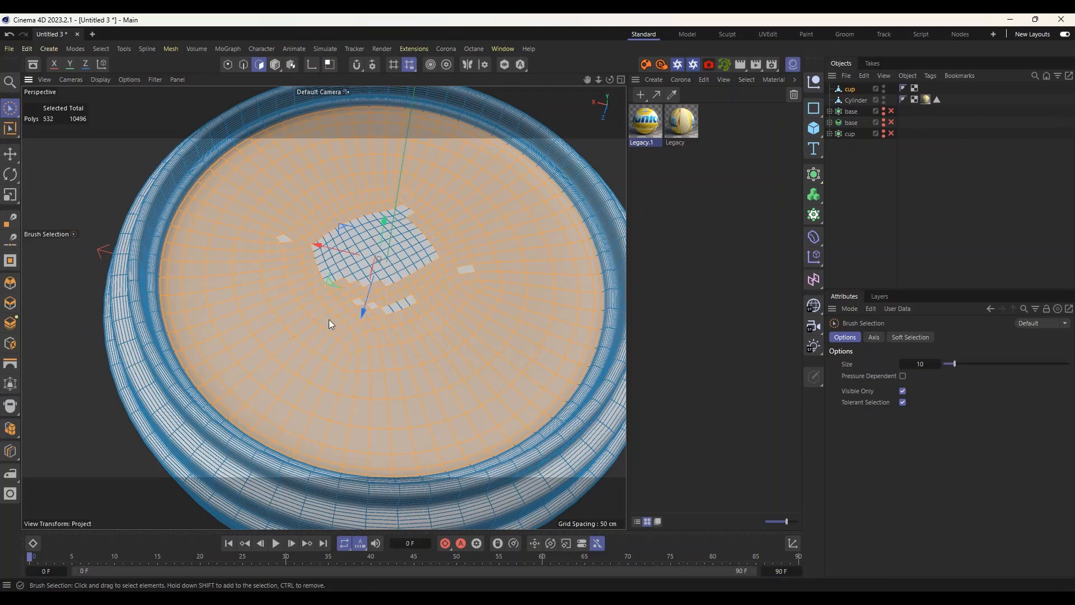
pyautogui.moveTo(466, 271)
pyautogui.mouseDown()
pyautogui.moveTo(368, 289)
pyautogui.moveTo(412, 251)
pyautogui.mouseUp()
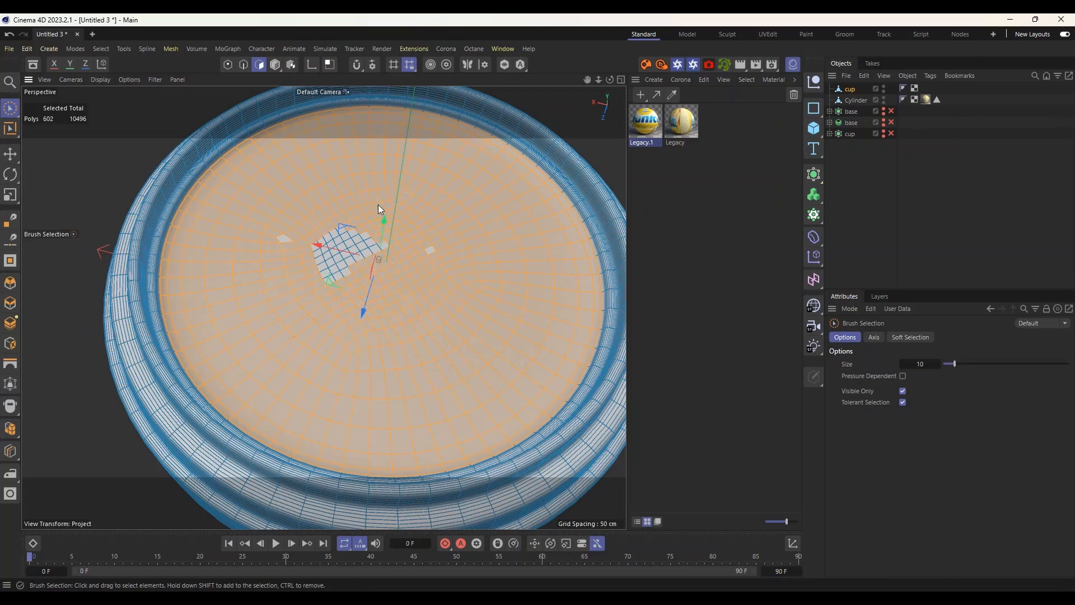
pyautogui.moveTo(379, 209); pyautogui.dragTo(381, 234)
pyautogui.scroll(-6, 264, 250)
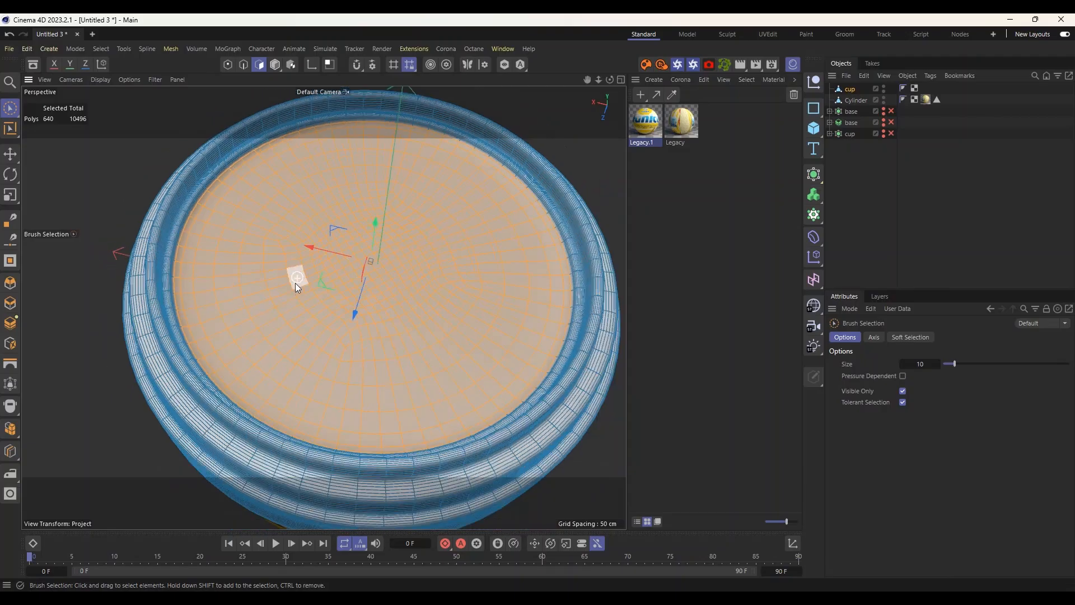
# Apply the Legacy.1 material to the selected polygons of the lid's top face.
pyautogui.keyDown('alt'); pyautogui.moveTo(344, 240); pyautogui.dragTo(392, 202); pyautogui.keyUp('alt')
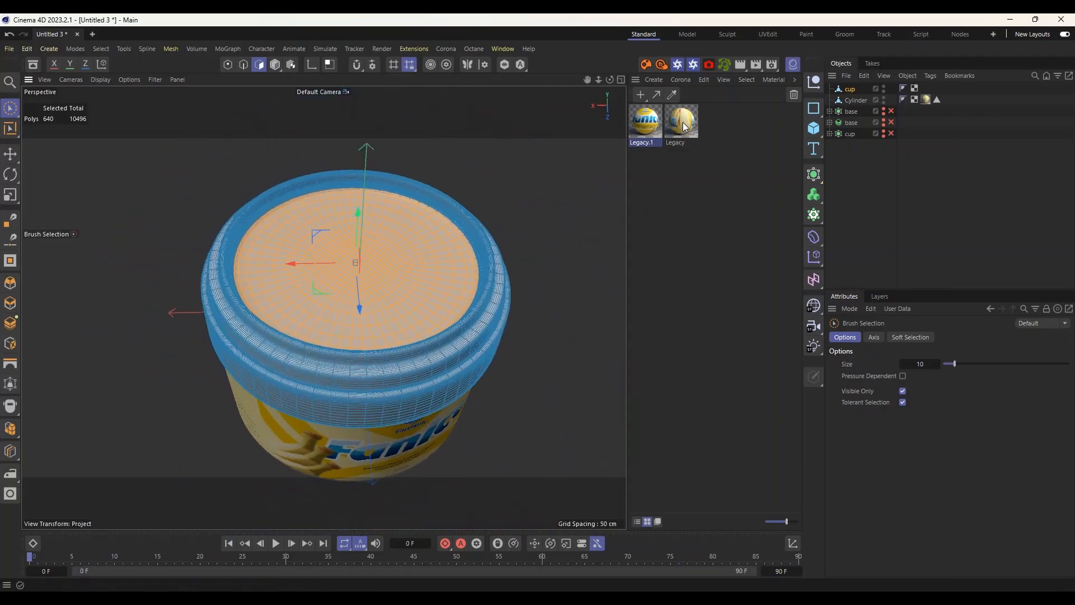
pyautogui.moveTo(652, 124); pyautogui.dragTo(365, 267)
pyautogui.scroll(5, 429, 235)
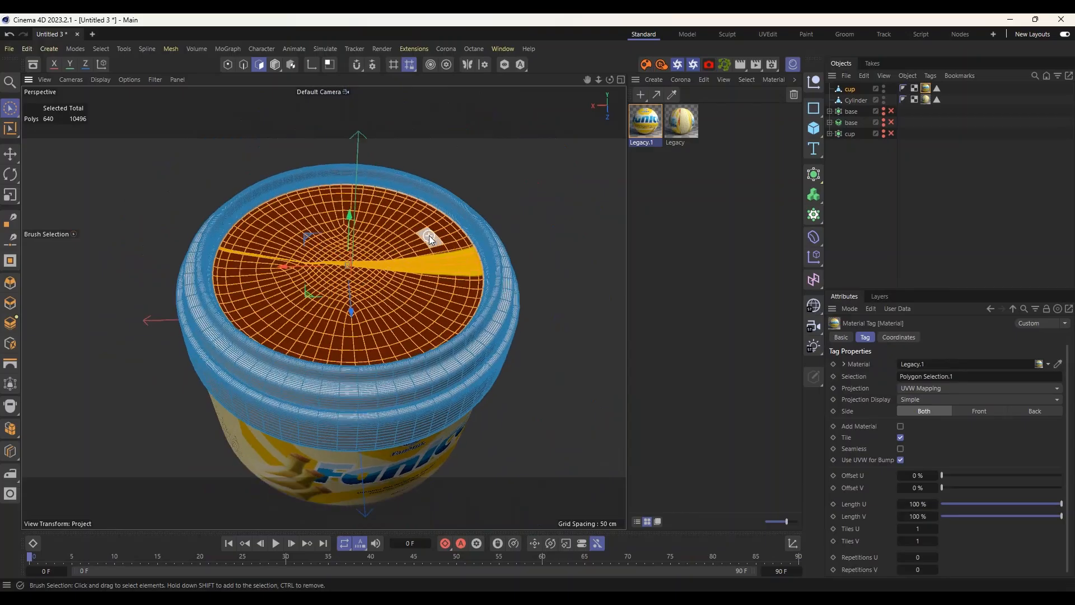
# Set the projection of the lid's Legacy.1 material tag to Flat.
pyautogui.scroll(3, 472, 225)
pyautogui.moveTo(495, 221)
pyautogui.keyDown('alt'); pyautogui.mouseDown()
pyautogui.moveTo(448, 231)
pyautogui.moveTo(496, 229)
pyautogui.mouseUp(); pyautogui.keyUp('alt')
pyautogui.scroll(-3, 499, 235)
pyautogui.keyDown('alt'); pyautogui.moveTo(512, 274); pyautogui.dragTo(523, 246); pyautogui.keyUp('alt')
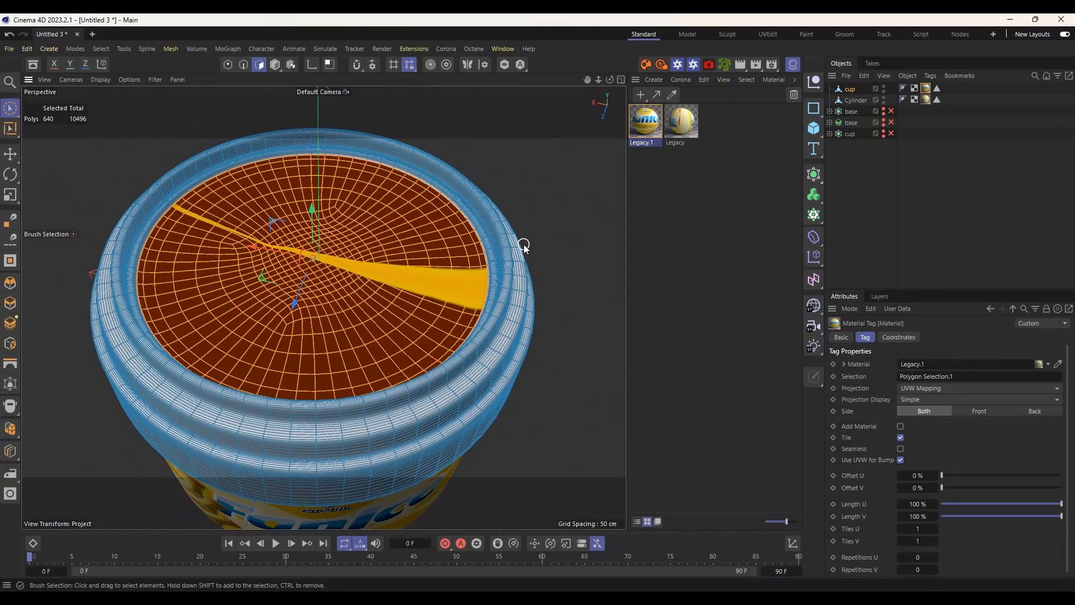
pyautogui.click(936, 389)
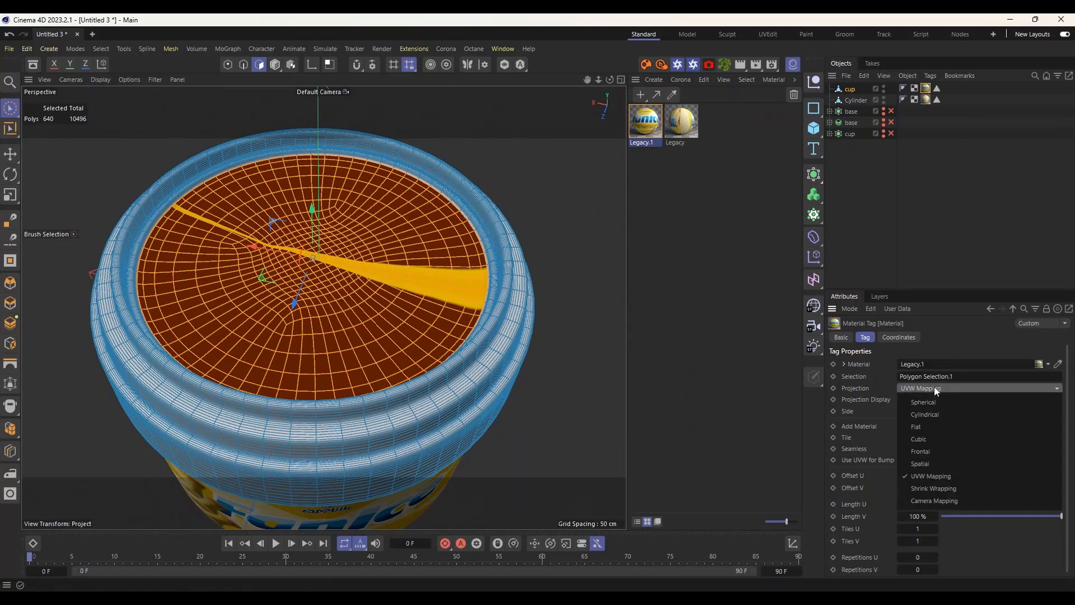
pyautogui.click(927, 425)
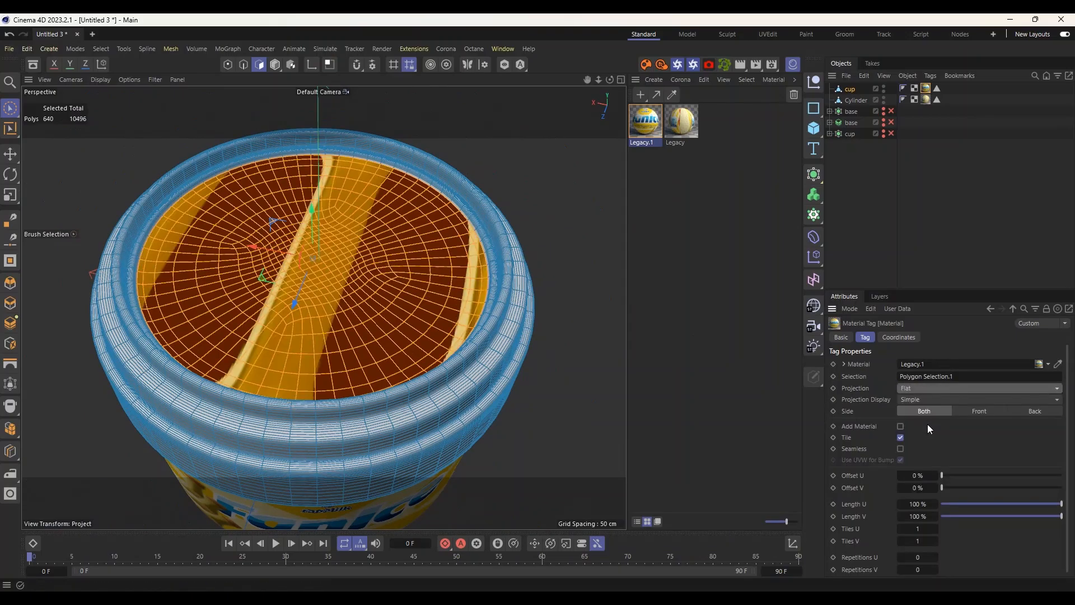
# Set the lid label's projection to Cubic and scale its texture up until a single FanIce label fills the lid's top face.
pyautogui.click(939, 392)
pyautogui.click(926, 439)
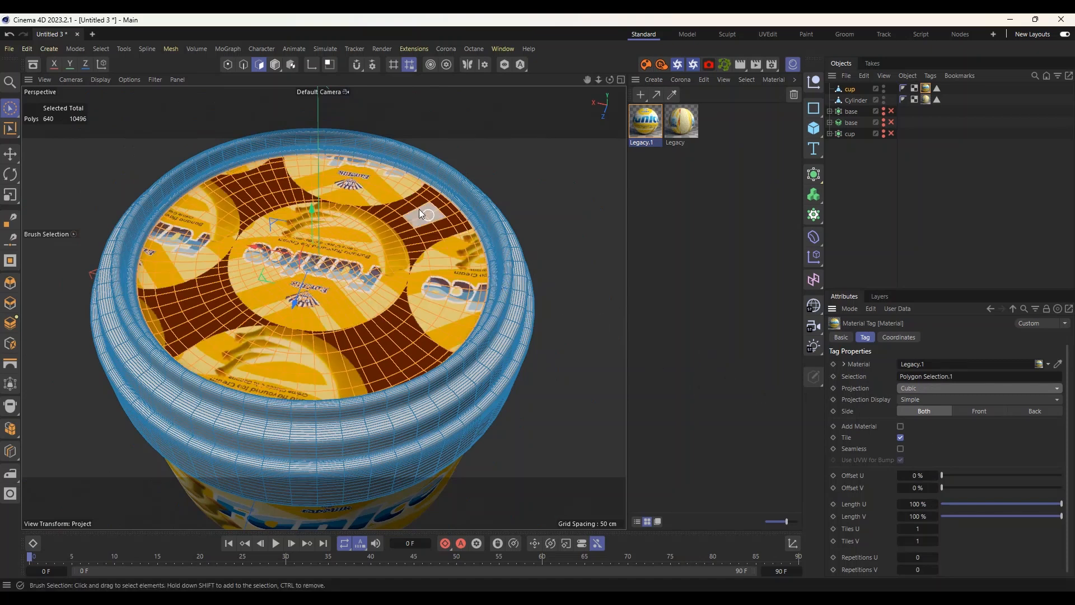
pyautogui.click(291, 65)
pyautogui.click(11, 195)
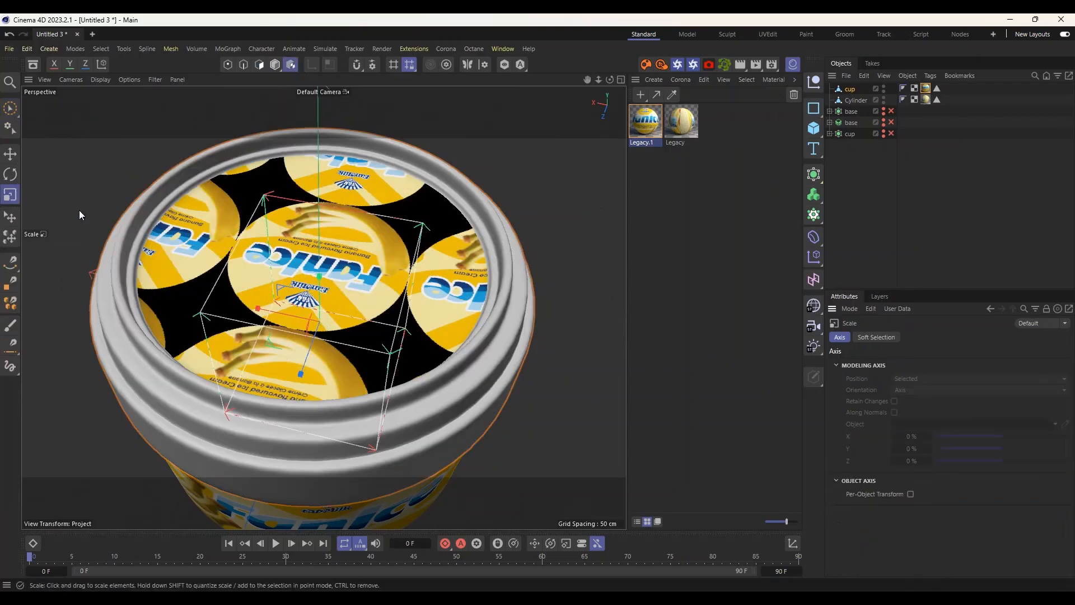
pyautogui.moveTo(83, 210); pyautogui.dragTo(577, 154)
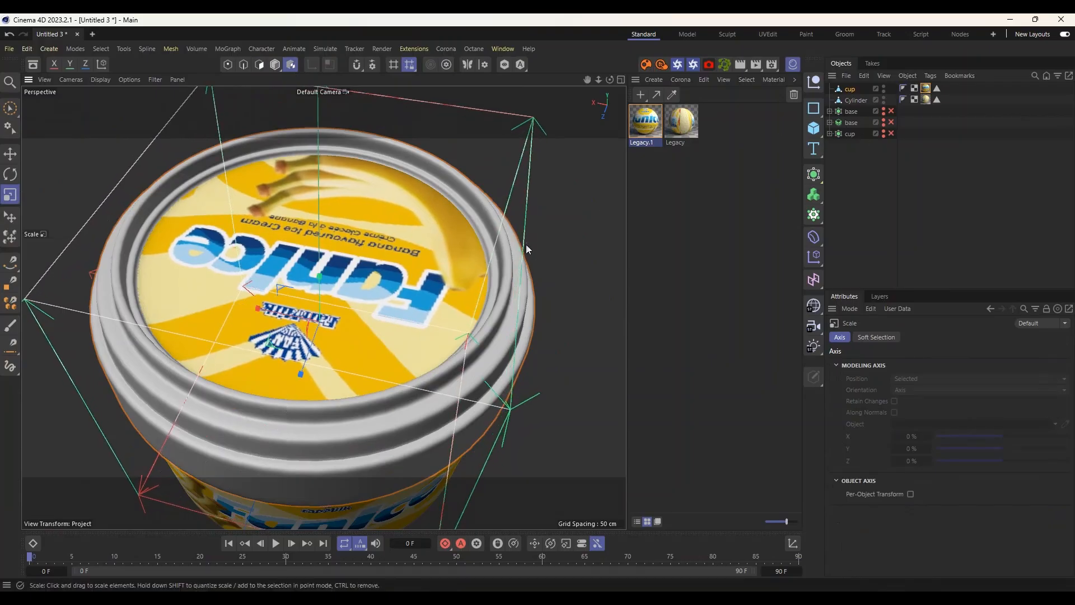
pyautogui.keyDown('alt'); pyautogui.moveTo(526, 244); pyautogui.dragTo(582, 229); pyautogui.keyUp('alt')
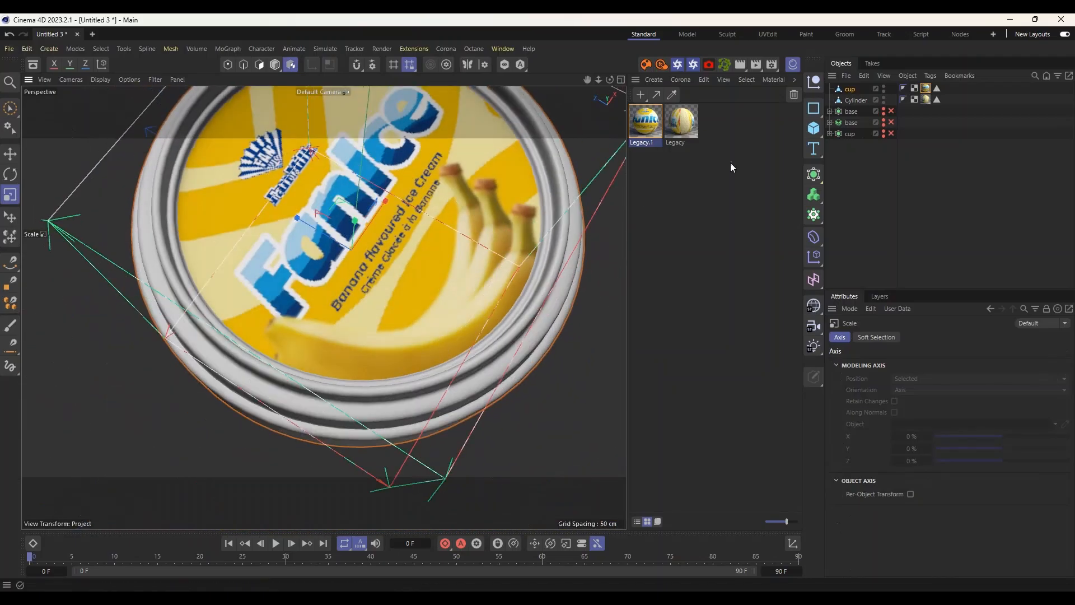
# Set the viewport preview size of the Legacy.1 material to 2048x2048.
pyautogui.doubleClick(645, 120)
pyautogui.click(675, 361)
pyautogui.click(868, 157)
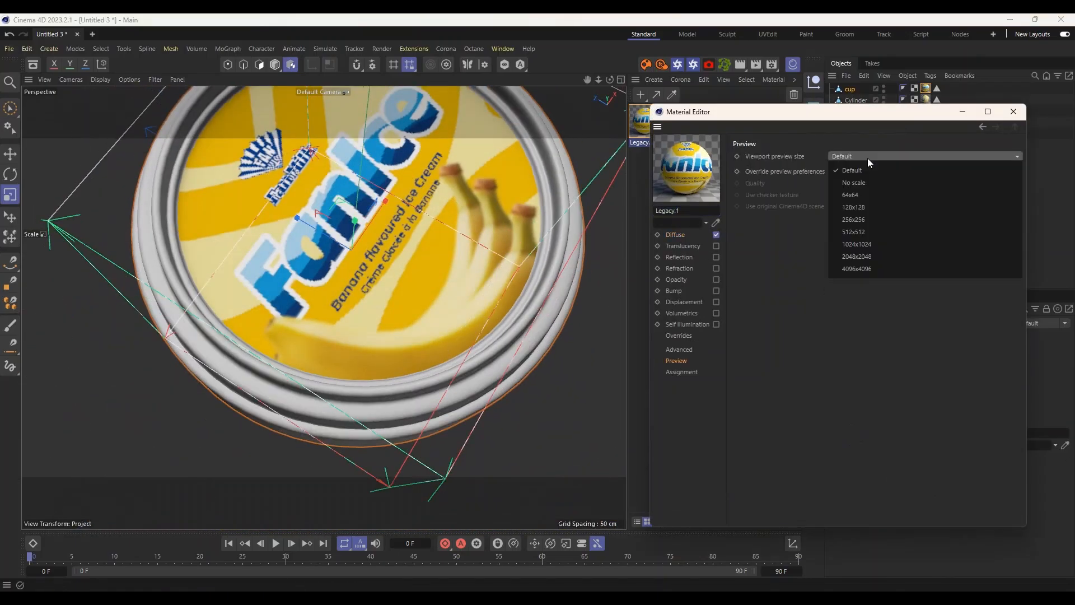
pyautogui.click(845, 257)
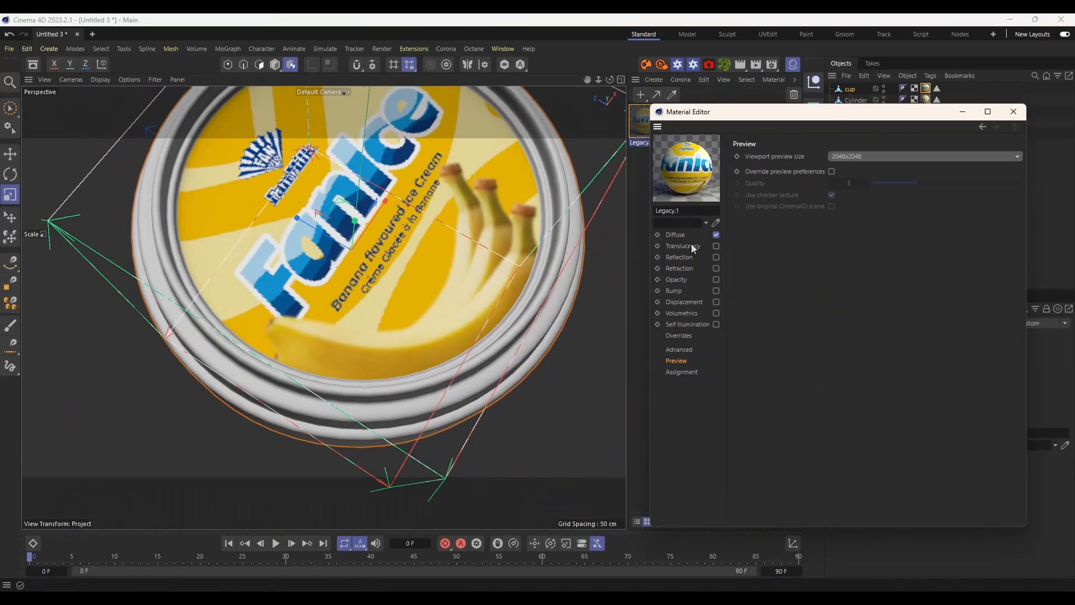
pyautogui.click(1014, 112)
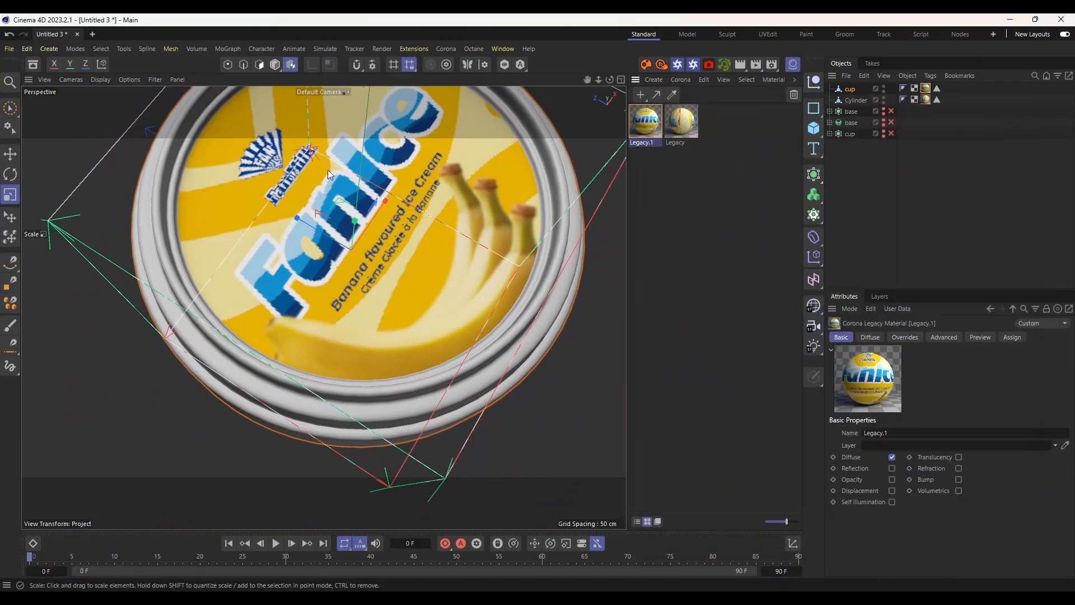
# Leave texture editing and return to Model mode with the Move tool active.
pyautogui.click(275, 65)
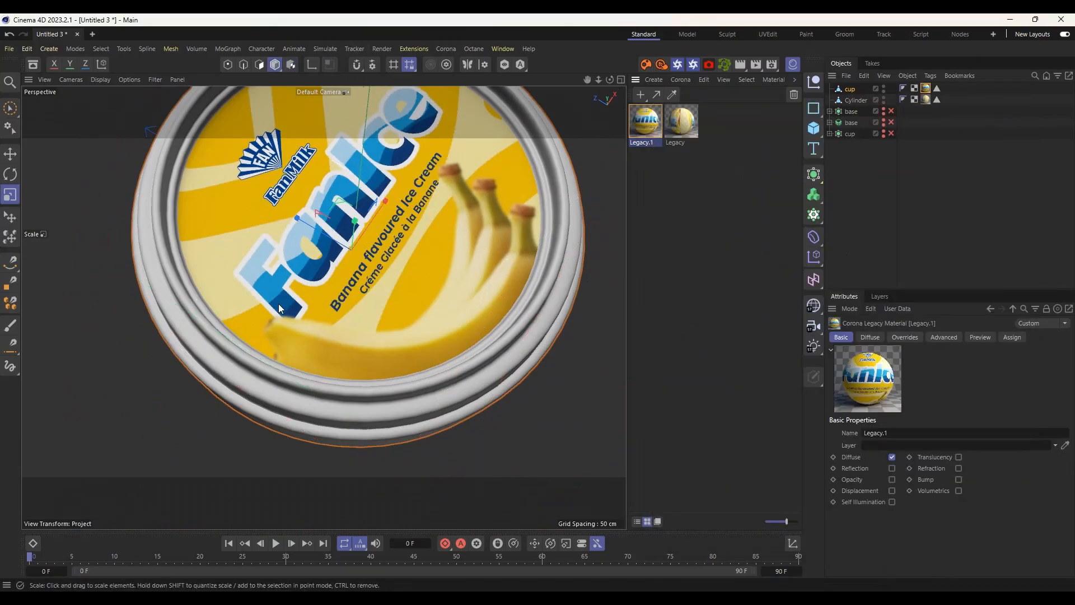
pyautogui.click(12, 154)
pyautogui.keyDown('alt'); pyautogui.moveTo(219, 291); pyautogui.dragTo(312, 241); pyautogui.keyUp('alt')
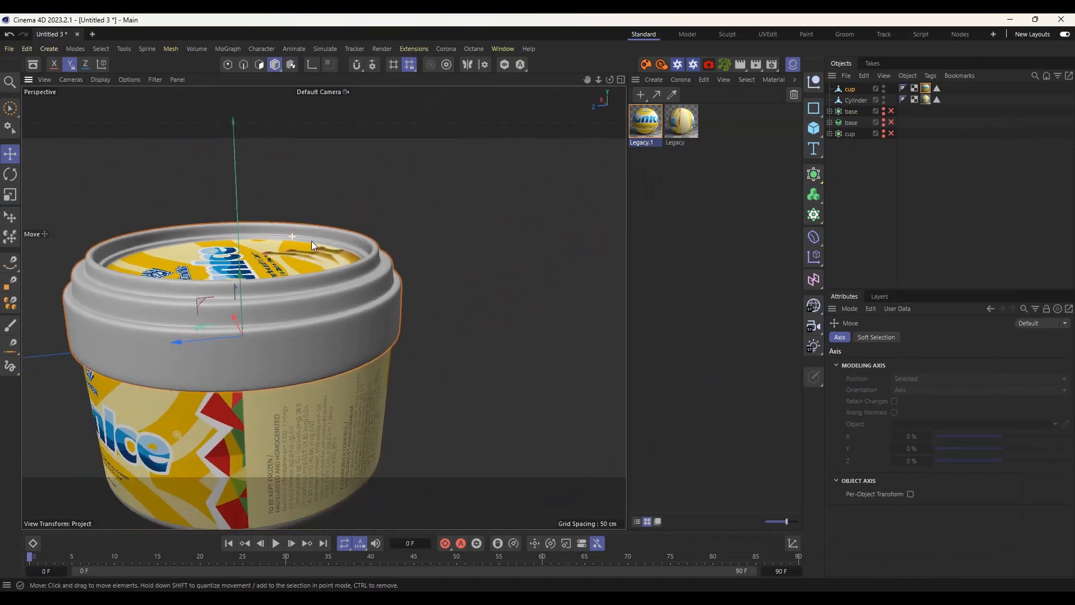
pyautogui.scroll(-3, 388, 277)
pyautogui.keyDown('alt'); pyautogui.moveTo(389, 277); pyautogui.dragTo(272, 286); pyautogui.keyUp('alt')
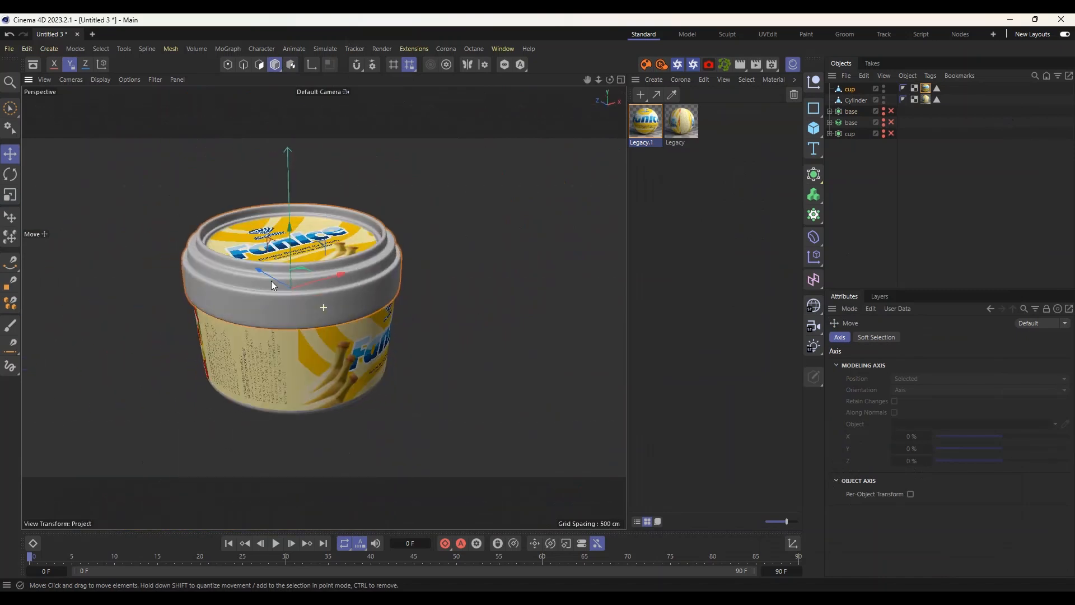
pyautogui.scroll(3, 236, 289)
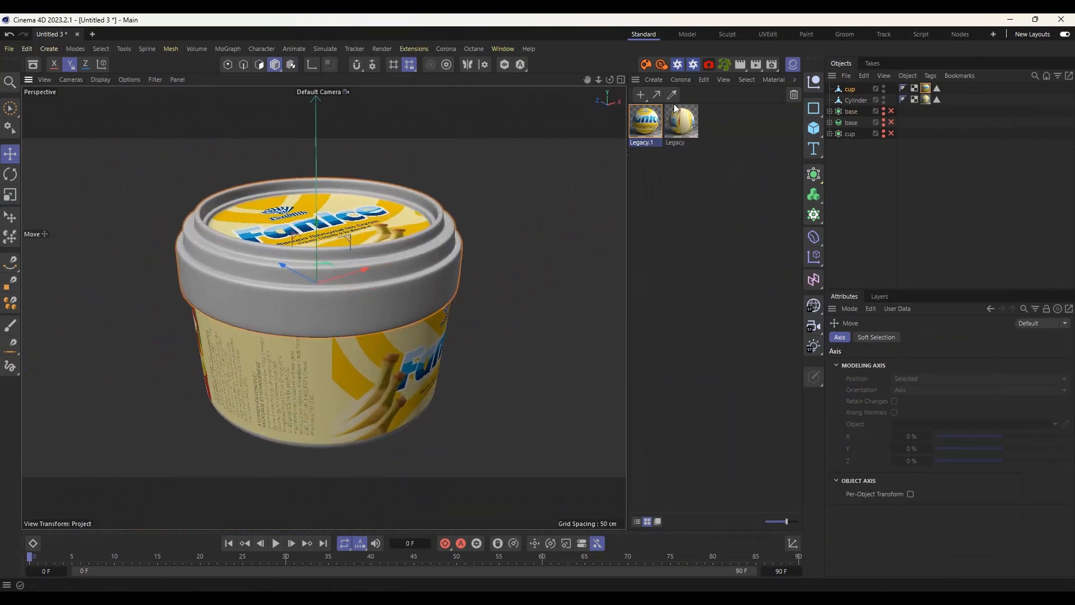
# Create a new Corona Legacy material and set its diffuse color to near-white with saturation about 1.4% and value 100%.
pyautogui.click(681, 80)
pyautogui.click(708, 113)
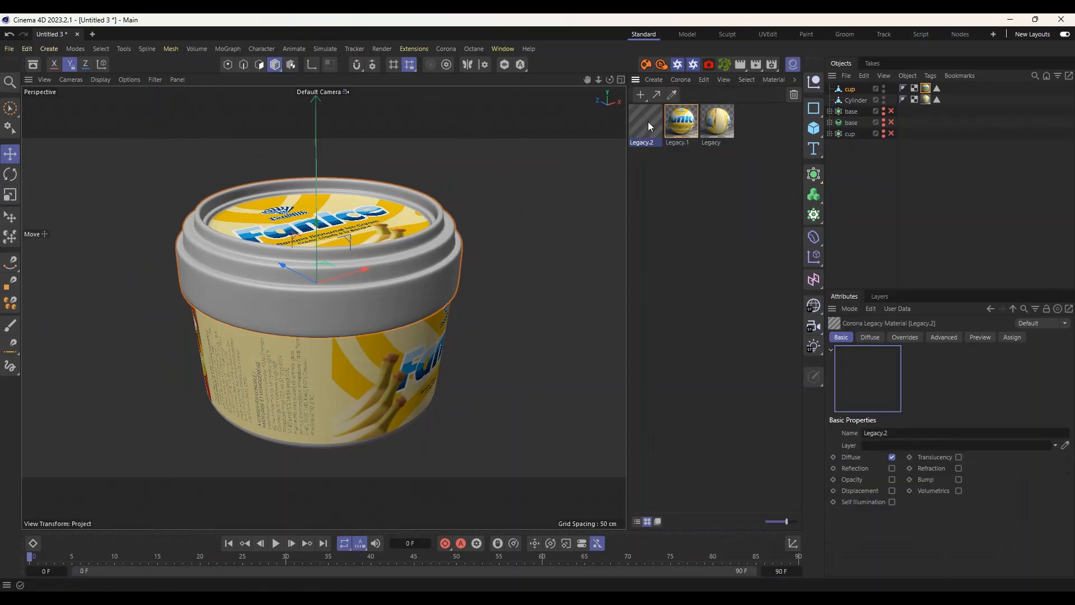
pyautogui.doubleClick(647, 123)
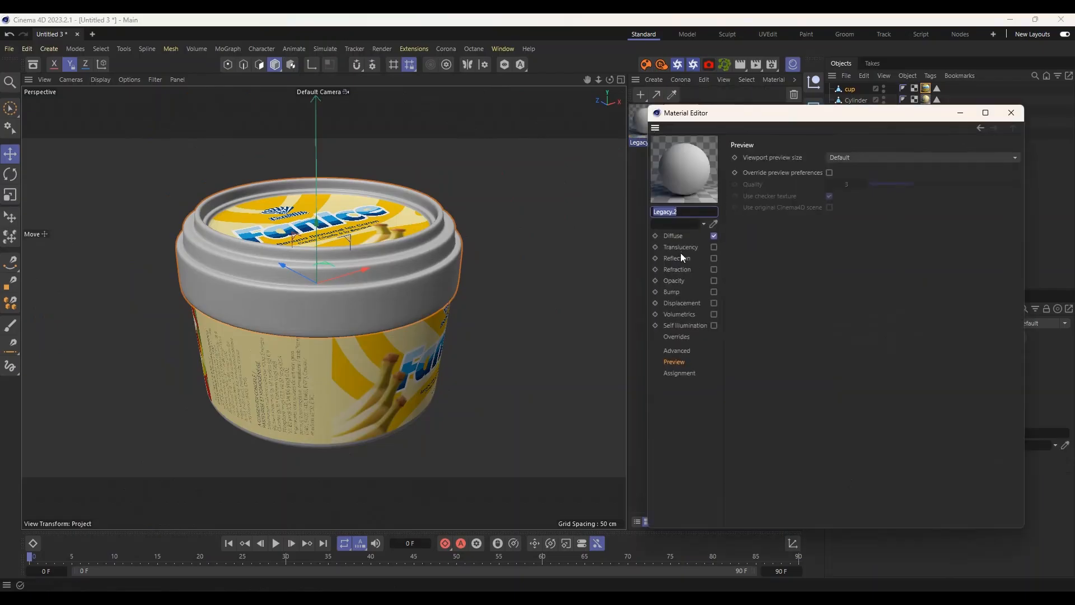
pyautogui.click(695, 234)
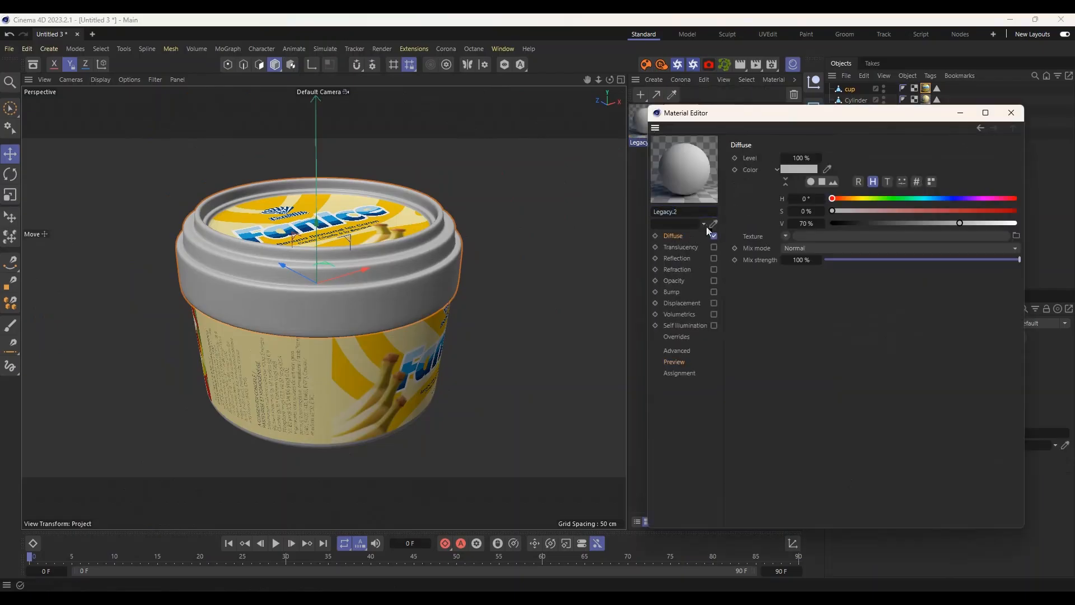
pyautogui.click(806, 170)
pyautogui.moveTo(693, 243); pyautogui.dragTo(689, 227)
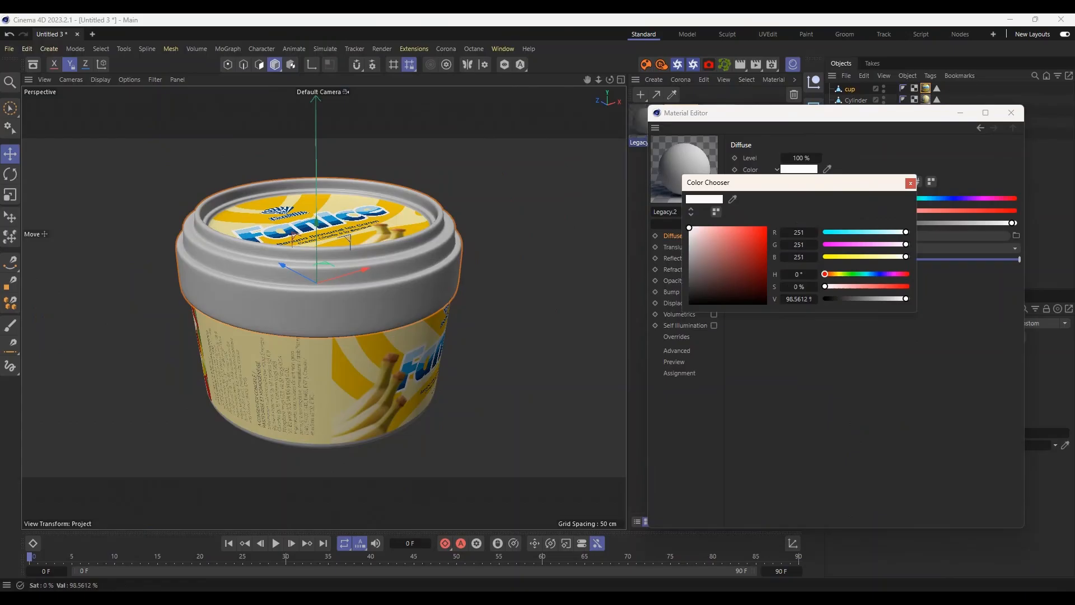
pyautogui.click(690, 227)
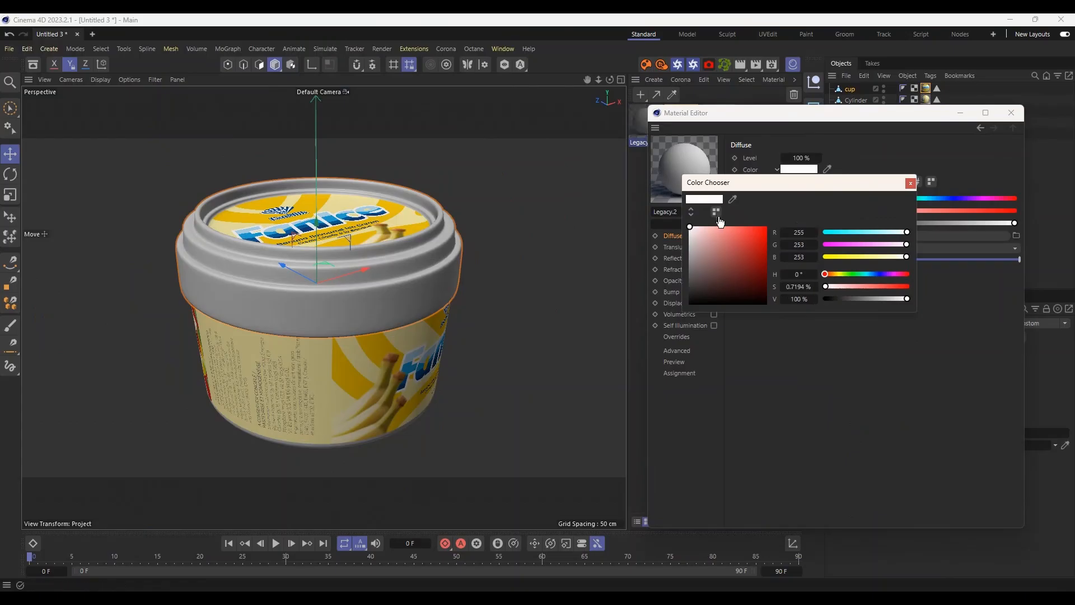
pyautogui.click(690, 227)
pyautogui.click(910, 183)
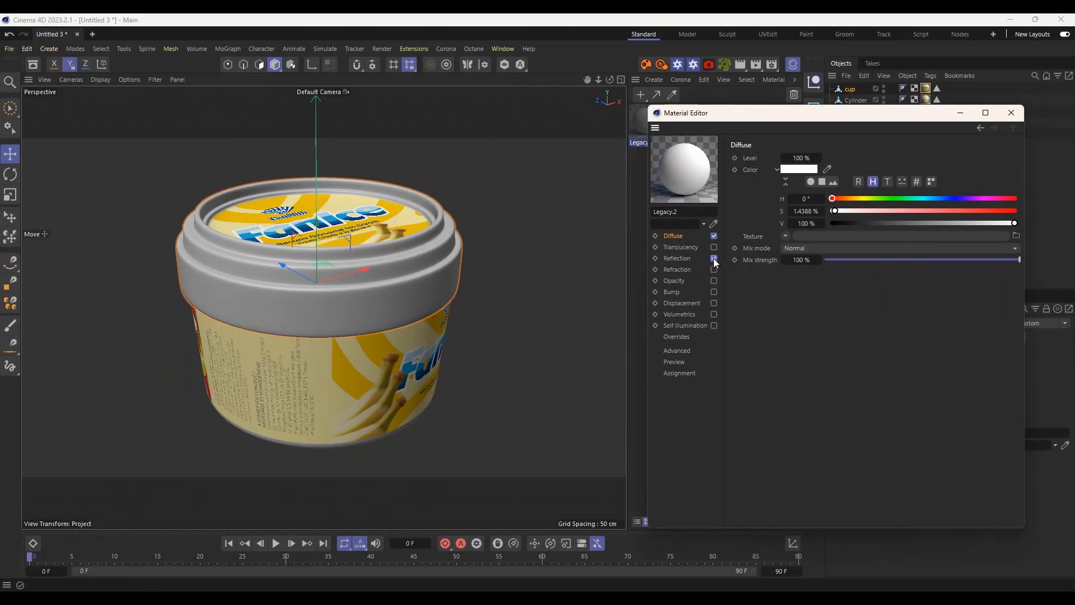
# Enable reflection on the Legacy.2 material and lower its glossiness to 51%.
pyautogui.click(714, 258)
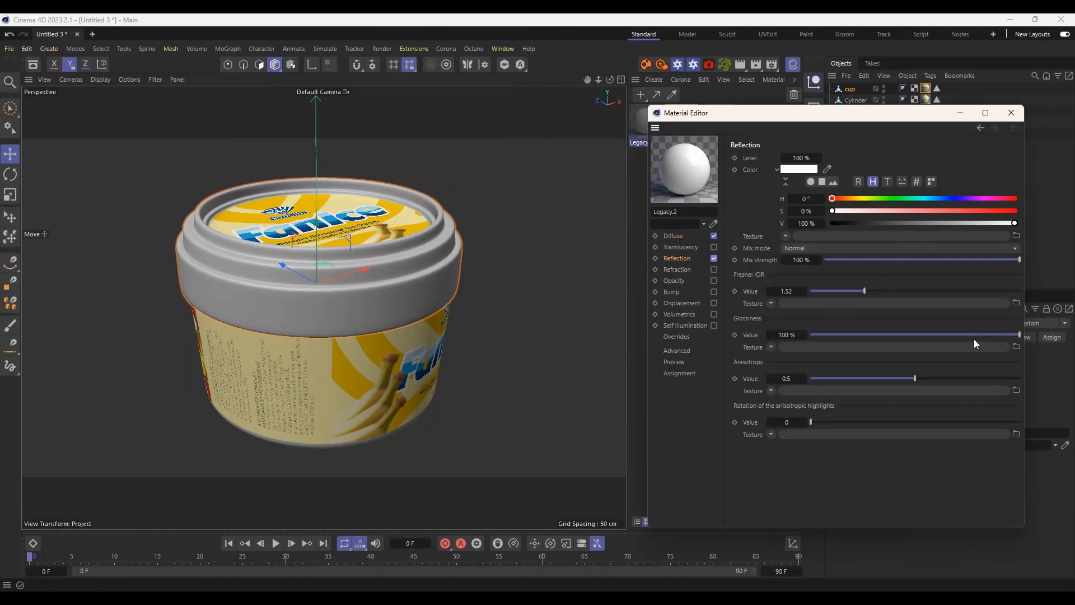
pyautogui.moveTo(975, 340); pyautogui.dragTo(937, 340)
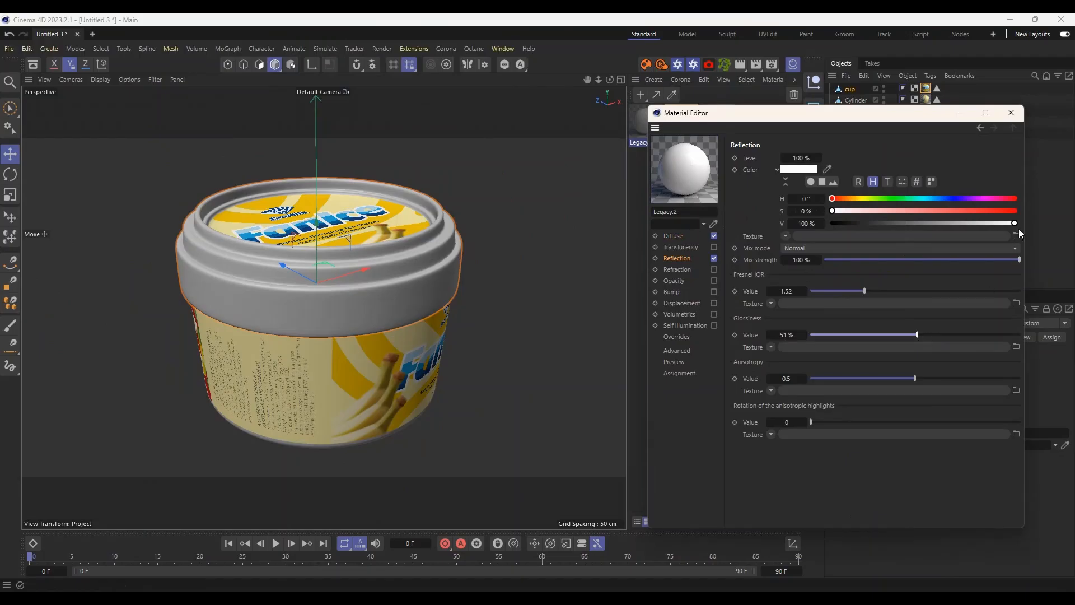
pyautogui.click(1012, 113)
# Apply the white Legacy.2 material to the cup and Cylinder objects, placing its tags before their label material tags.
pyautogui.moveTo(649, 122); pyautogui.dragTo(848, 90)
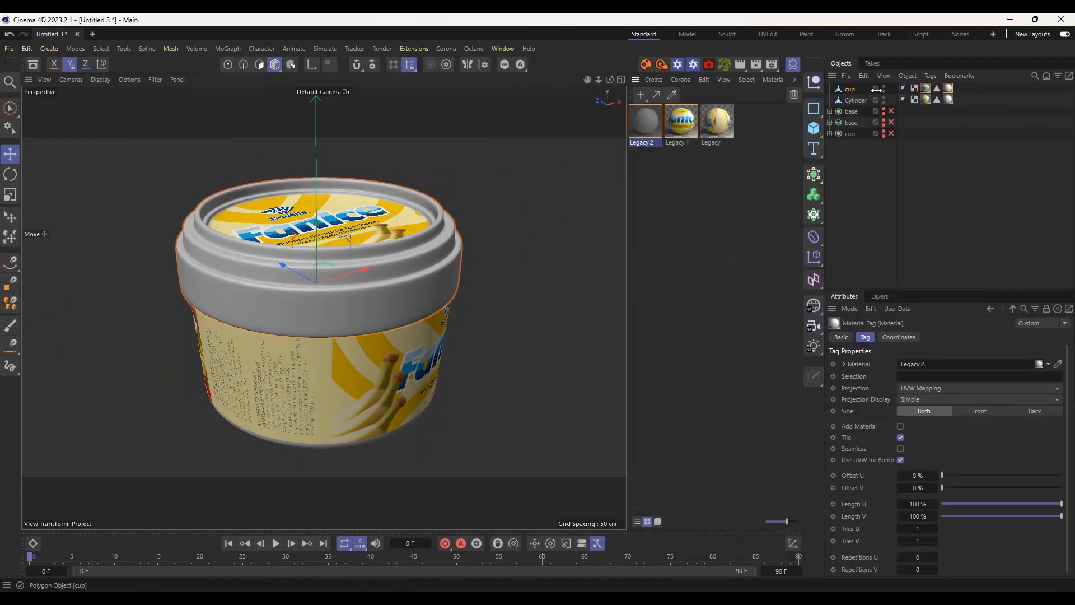
pyautogui.moveTo(948, 89); pyautogui.dragTo(927, 106)
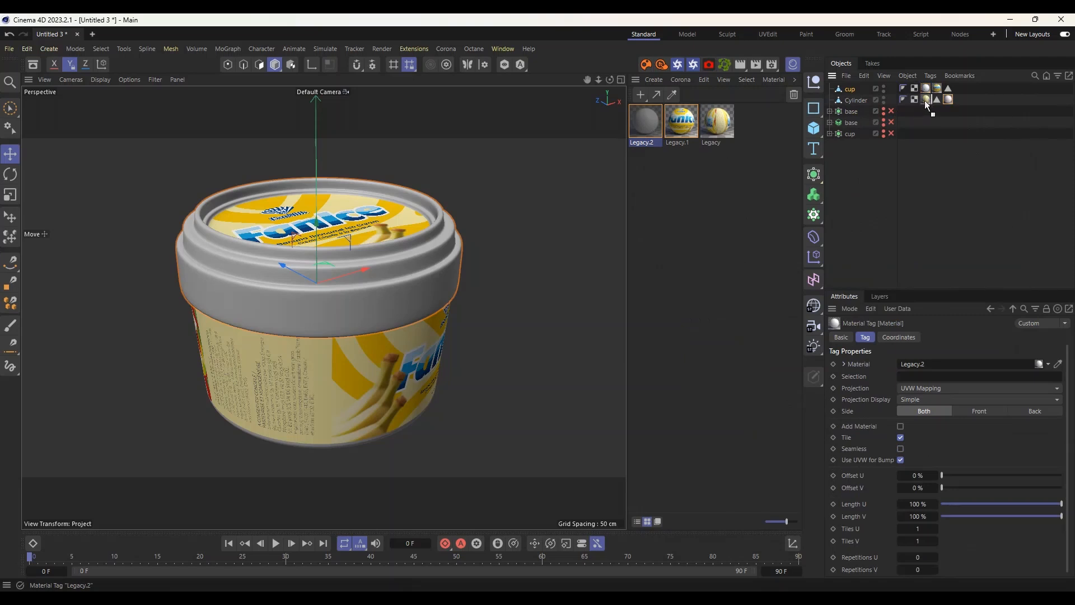
pyautogui.click(717, 190)
# Examine the textured cup and lid from several angles in an enlarged viewport with the Material Manager hidden.
pyautogui.click(793, 65)
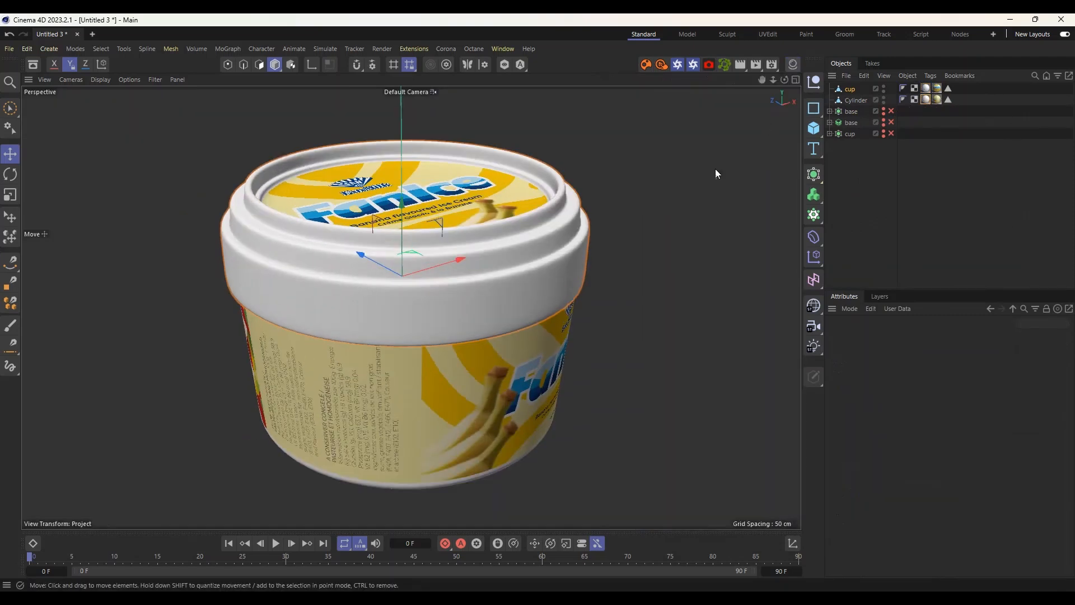
pyautogui.keyDown('alt'); pyautogui.moveTo(703, 213); pyautogui.dragTo(512, 243); pyautogui.keyUp('alt')
pyautogui.scroll(-5, 388, 243)
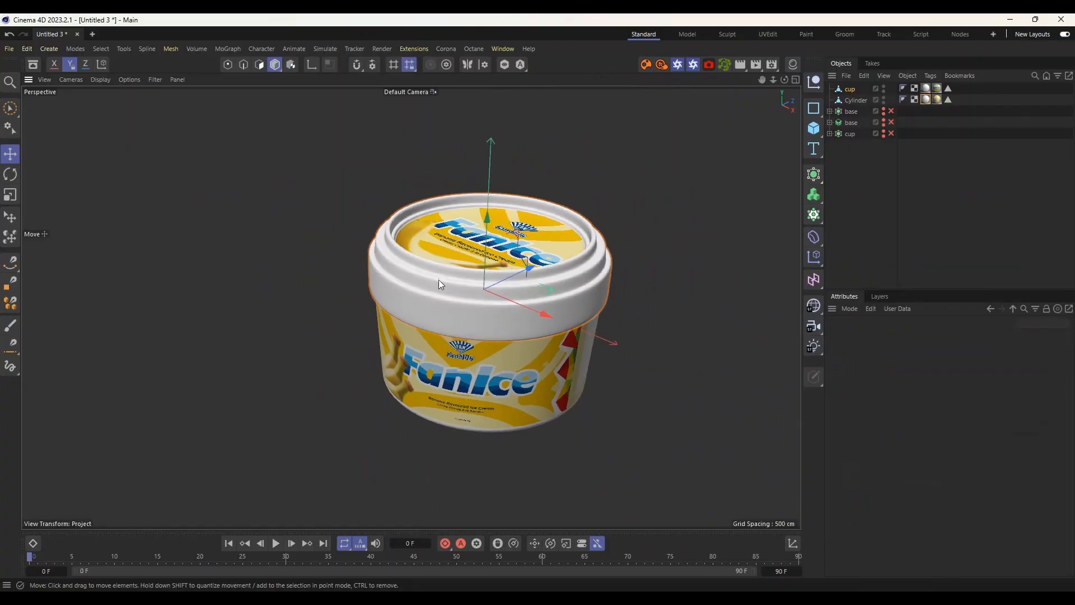
pyautogui.keyDown('alt'); pyautogui.moveTo(439, 281); pyautogui.dragTo(558, 307); pyautogui.keyUp('alt')
pyautogui.keyDown('alt'); pyautogui.moveTo(528, 312); pyautogui.dragTo(543, 284, button='middle'); pyautogui.keyUp('alt')
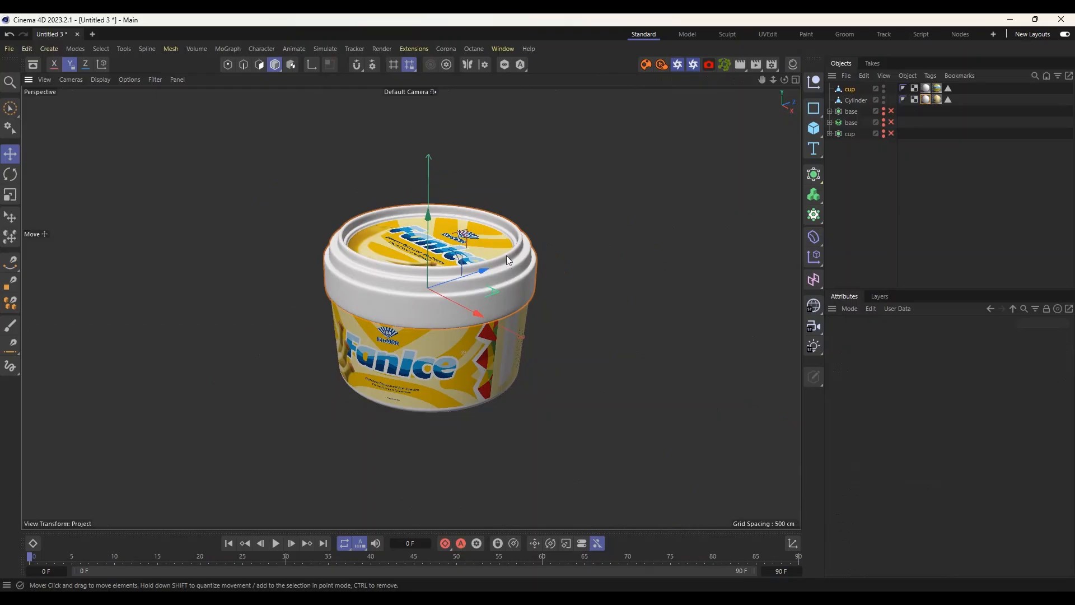
pyautogui.keyDown('alt'); pyautogui.moveTo(543, 281); pyautogui.dragTo(546, 253); pyautogui.keyUp('alt')
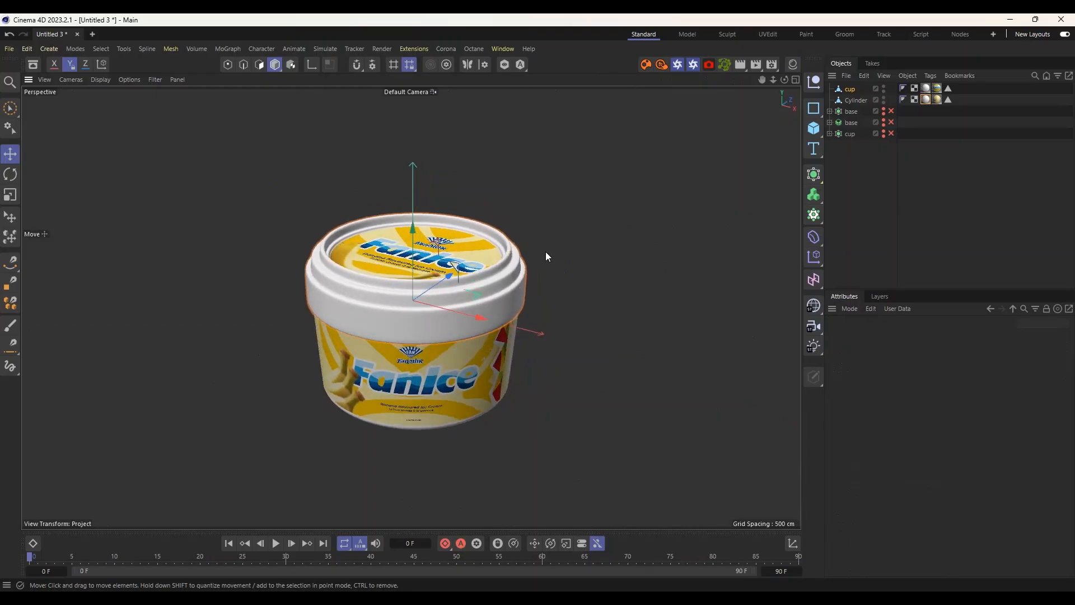
# Select the cup and Cylinder objects together and show the Material Manager.
pyautogui.click(857, 160)
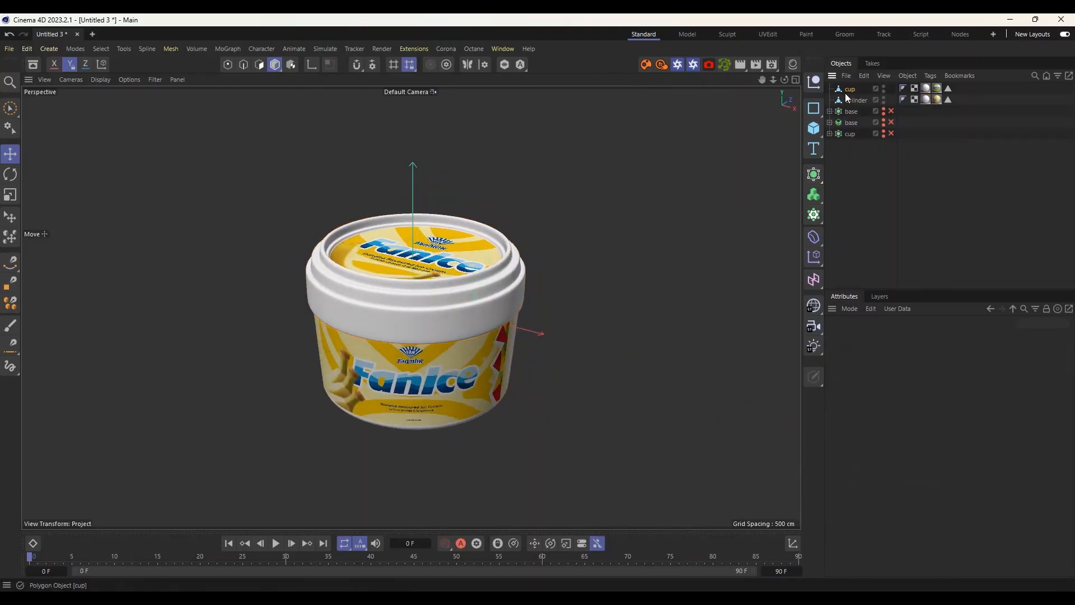
pyautogui.keyDown('shift'); pyautogui.click(852, 103); pyautogui.keyUp('shift')
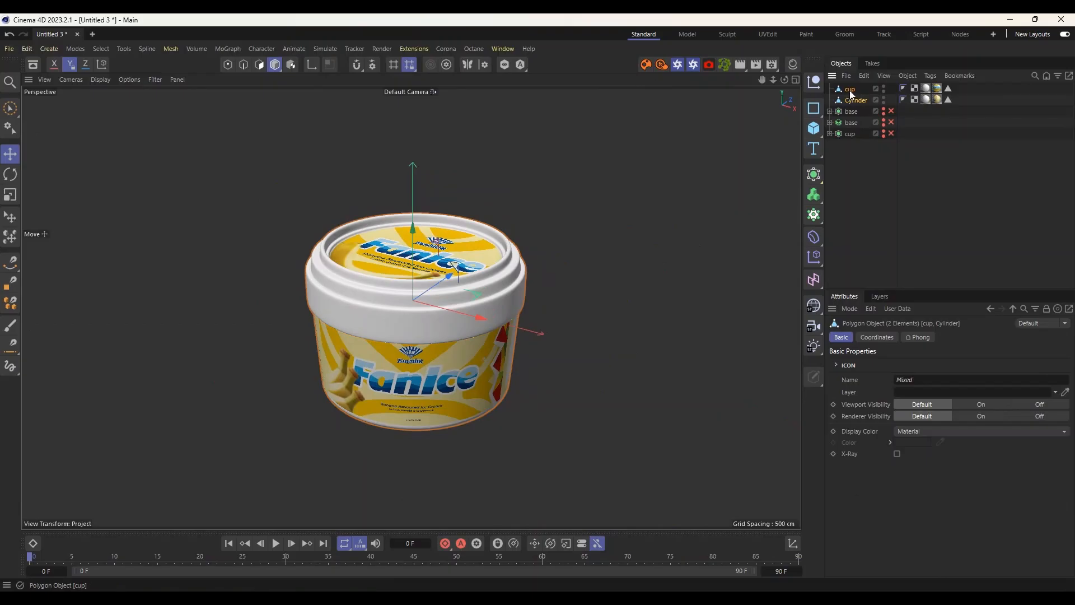
pyautogui.click(793, 65)
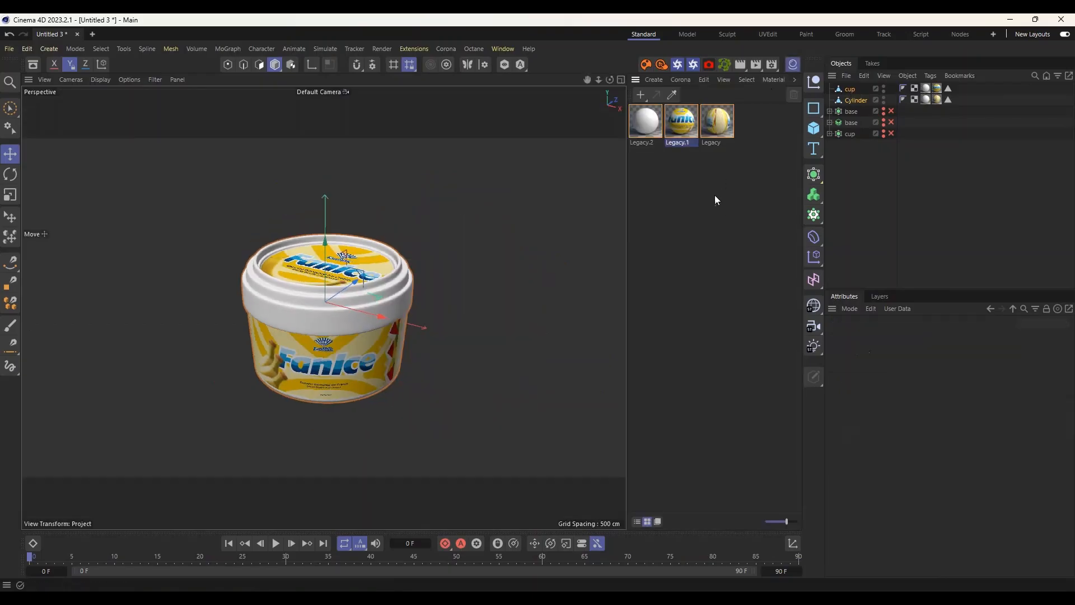
# Enable reflection on the Legacy.1 lid label material and set its glossiness to 50%.
pyautogui.doubleClick(692, 125)
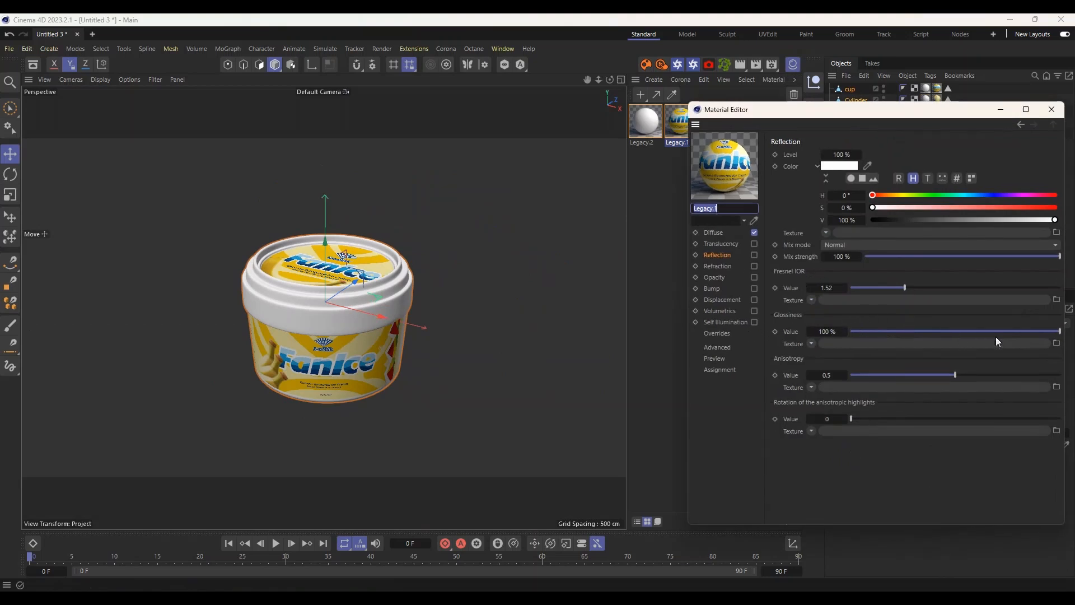
pyautogui.click(754, 255)
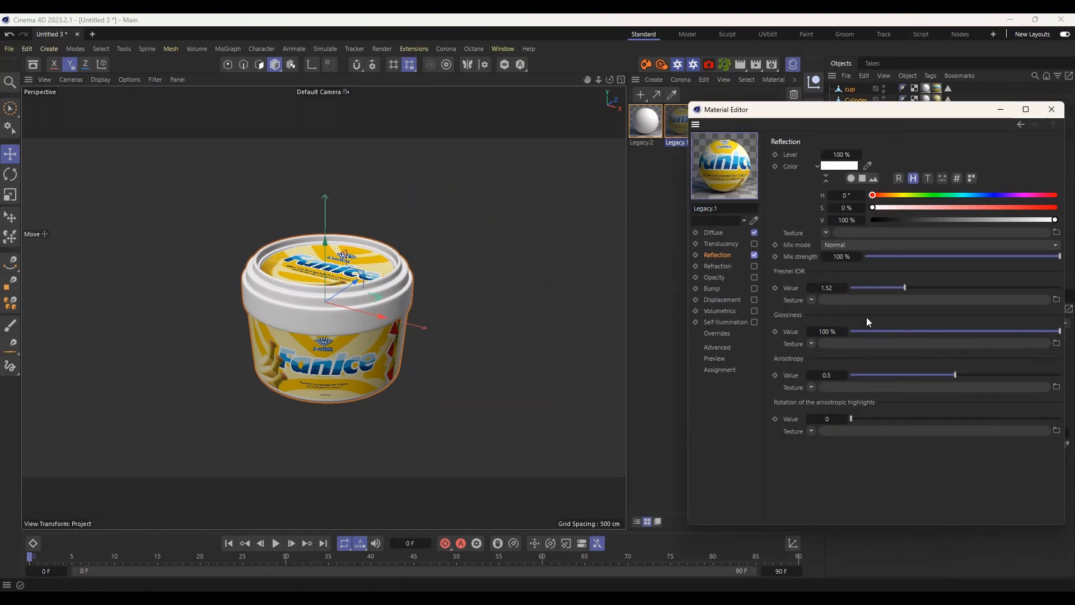
pyautogui.click(968, 332)
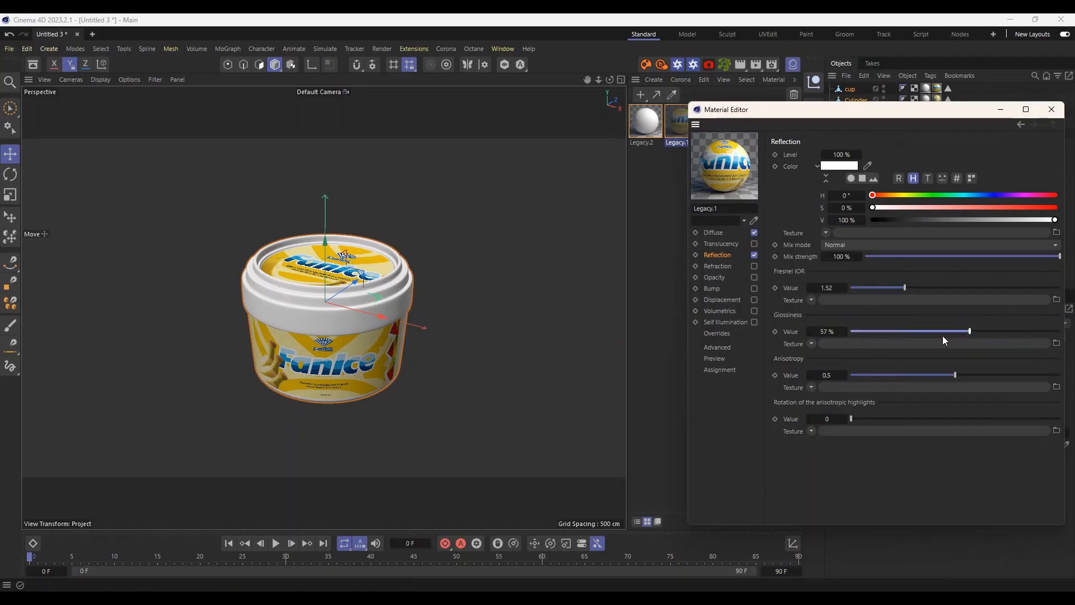
pyautogui.click(826, 332)
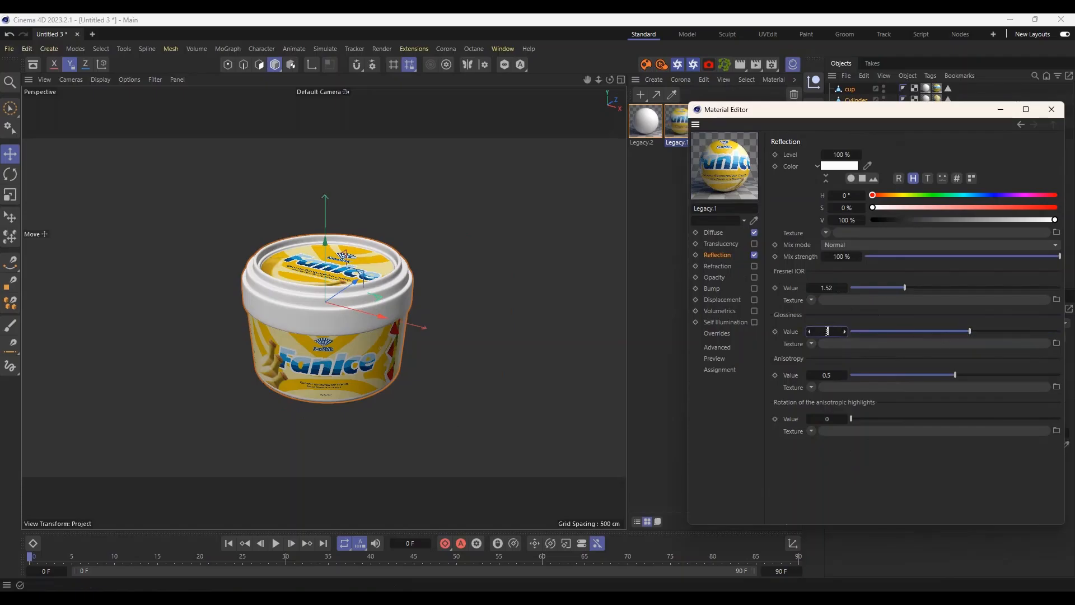
pyautogui.write('50')
pyautogui.press('Return')
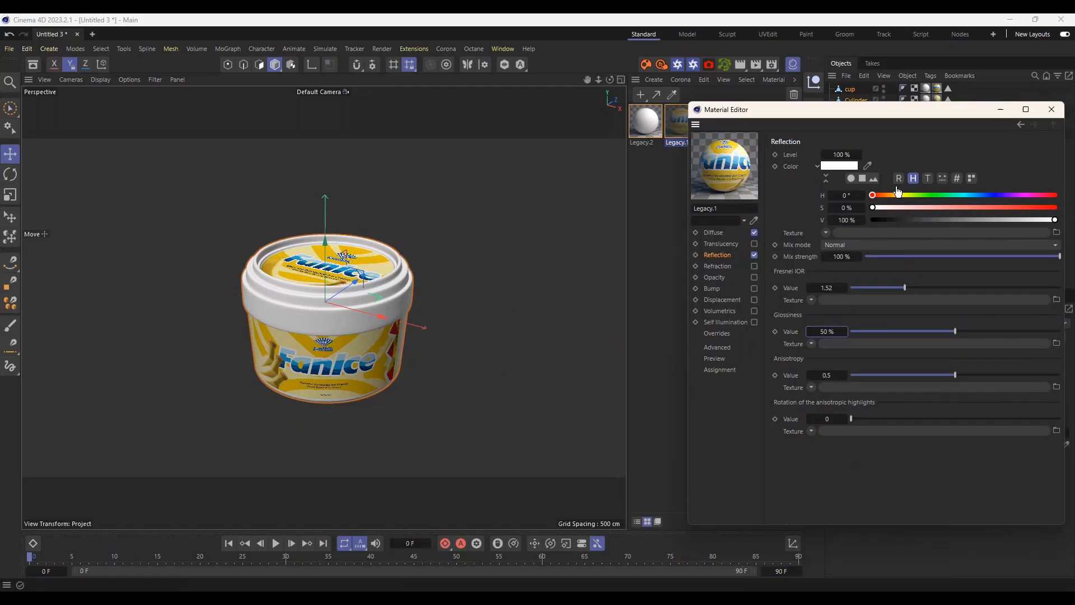
pyautogui.click(1051, 112)
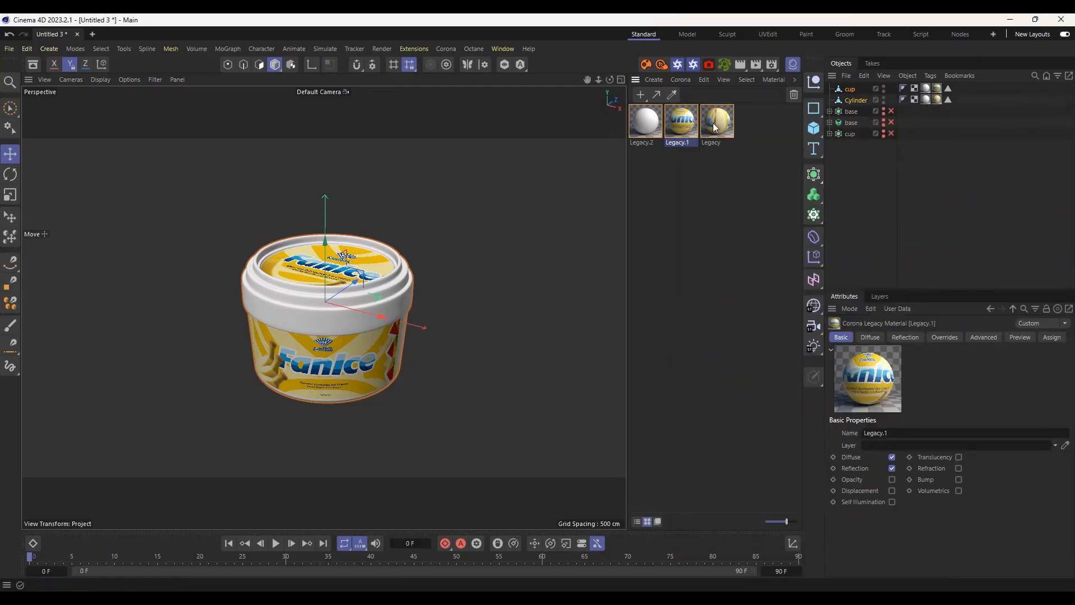
# Enable reflection on the Legacy cup label material and adjust its glossiness.
pyautogui.doubleClick(717, 123)
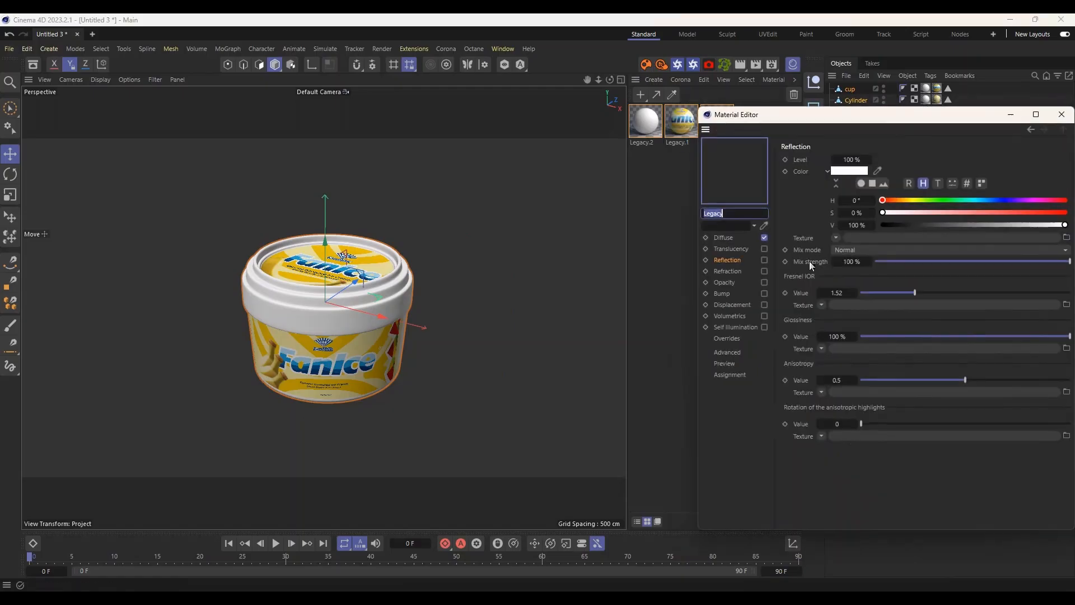
pyautogui.click(765, 260)
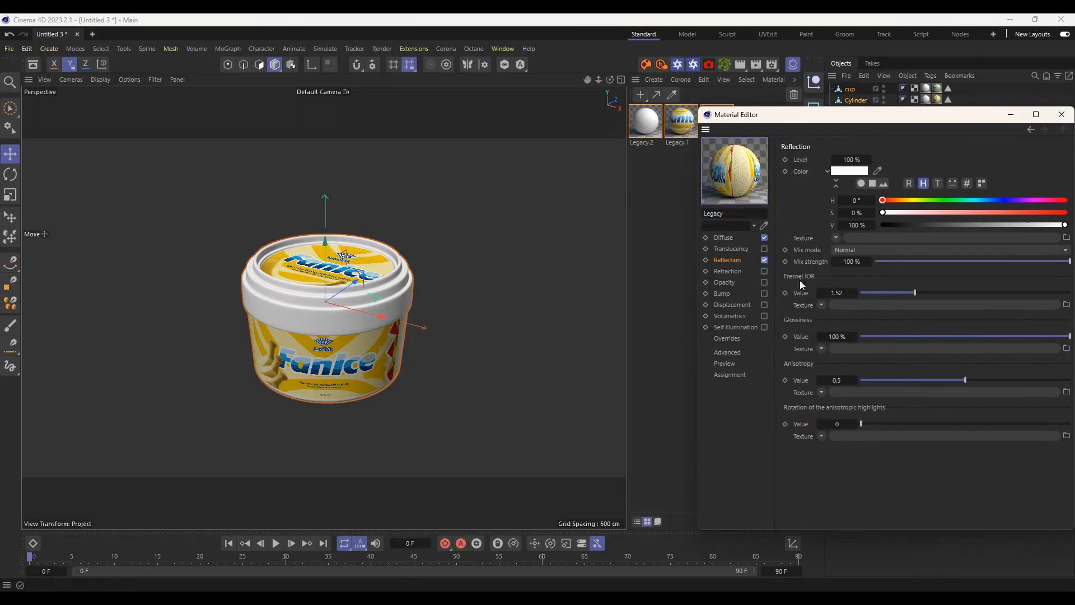
pyautogui.doubleClick(838, 336)
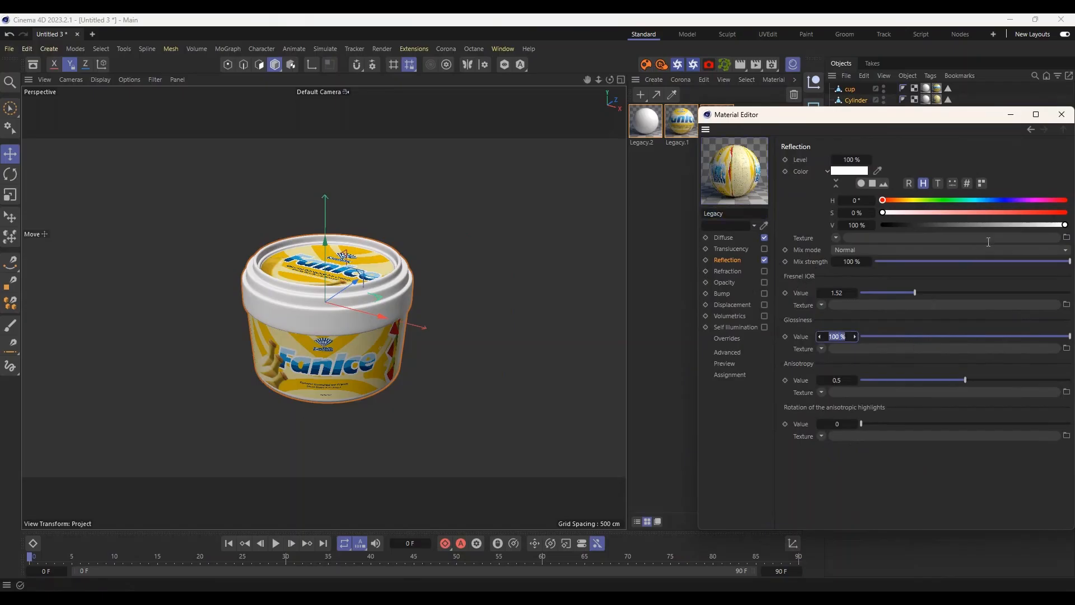
pyautogui.click(1062, 114)
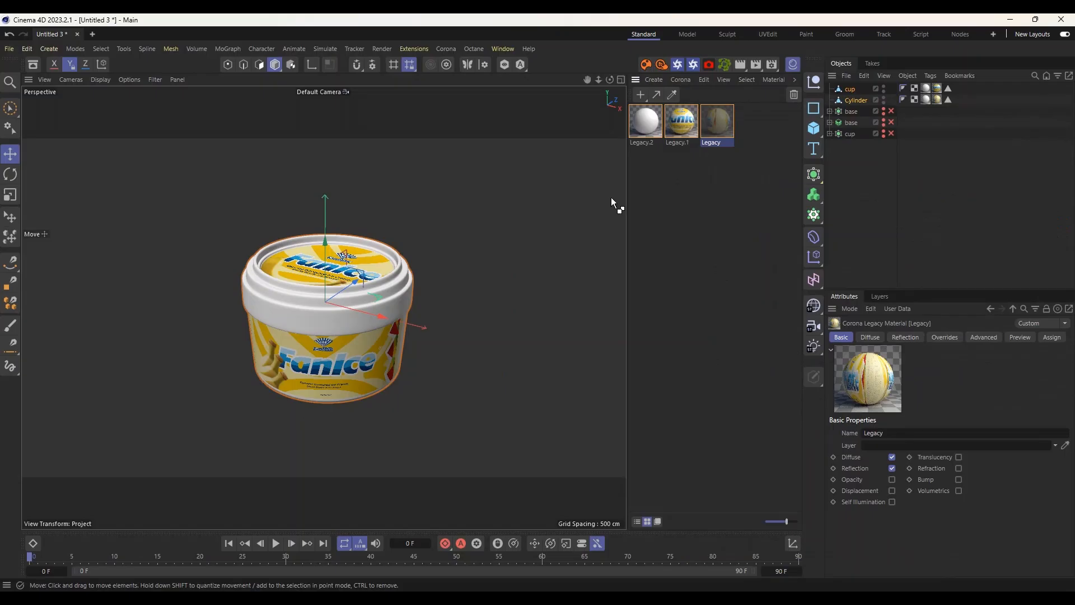
# Save the project as Fanice on drive D.
pyautogui.hotkey('ctrl', 's')
pyautogui.write('Fanice')
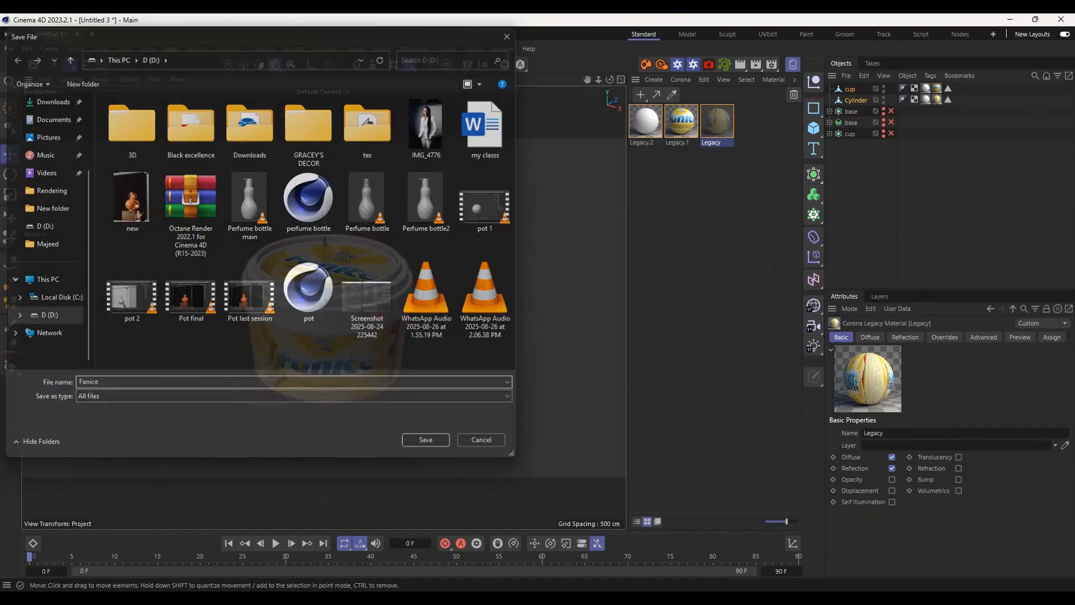
pyautogui.press('Return')
# Combine the cup and Cylinder objects into one new merged object with Connect Objects, keeping the originals.
pyautogui.click(850, 89)
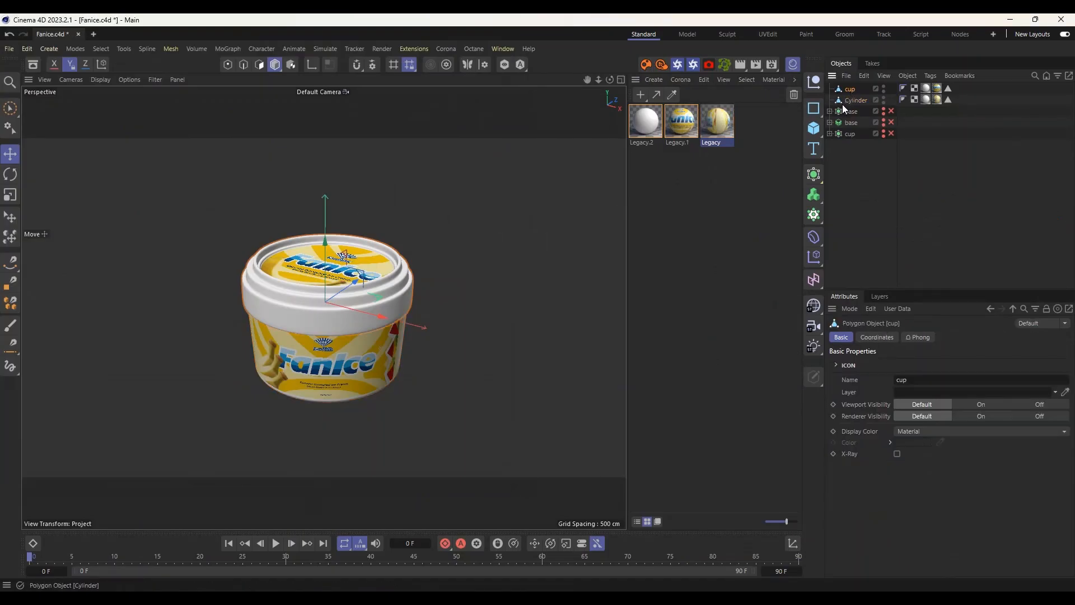
pyautogui.rightClick(849, 89)
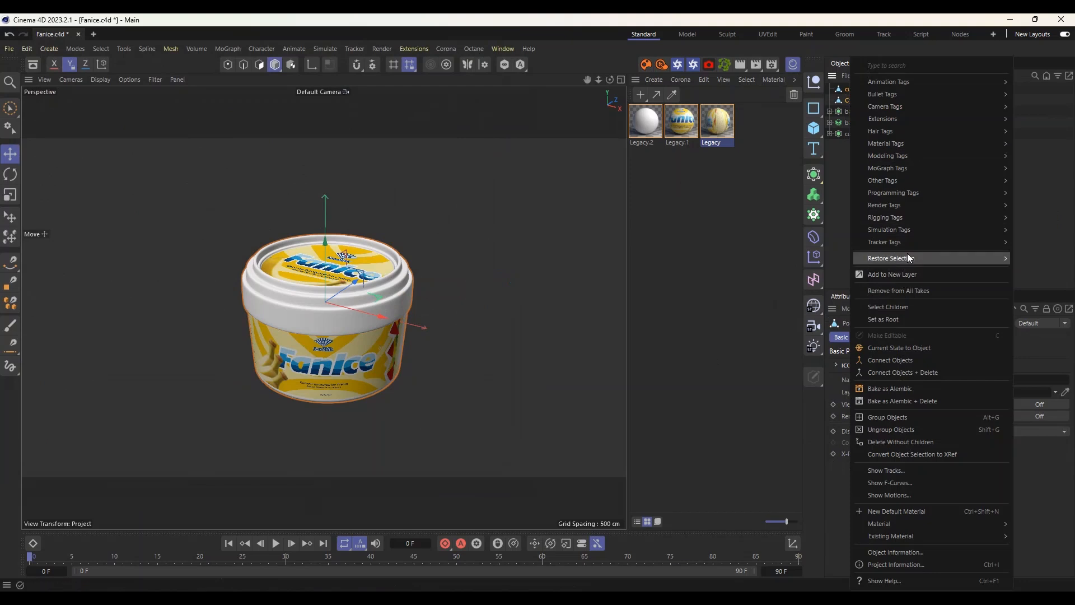
pyautogui.click(920, 372)
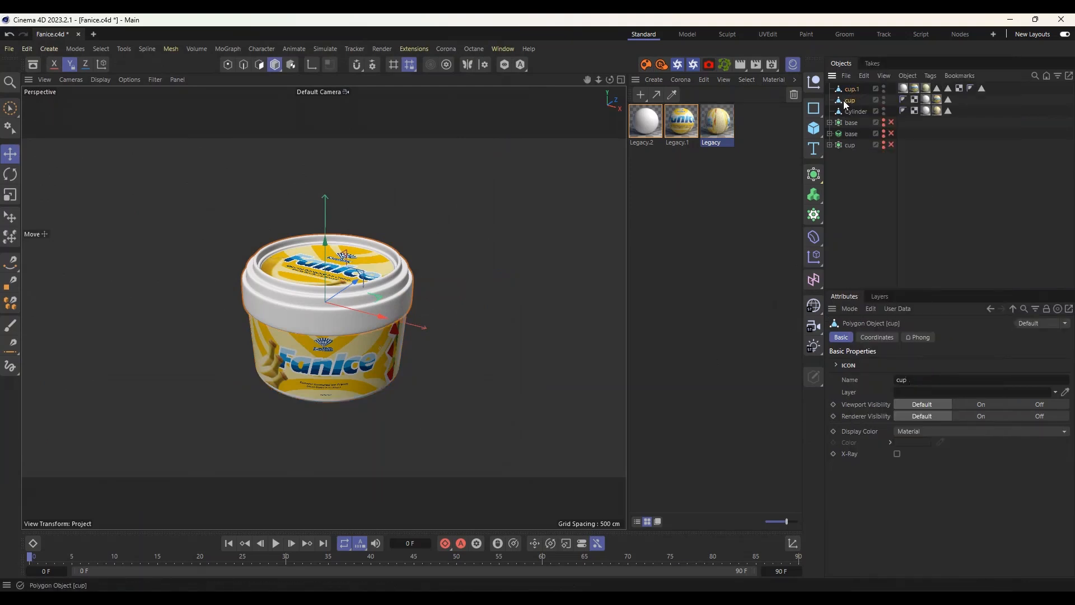
# Hide the original Cylinder object in both the viewport and the render.
pyautogui.click(852, 111)
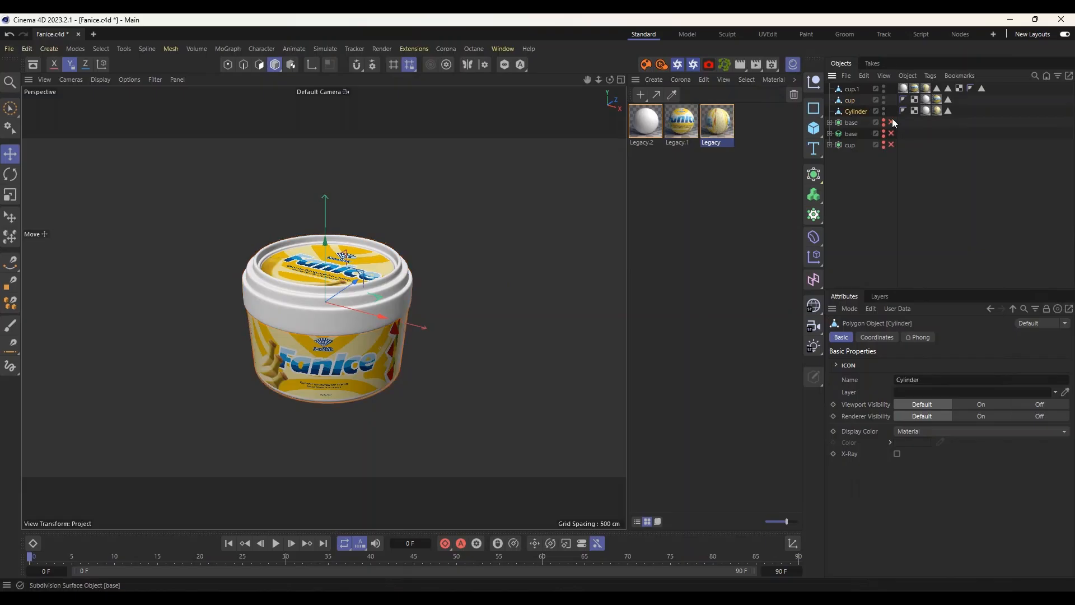
pyautogui.doubleClick(884, 109)
pyautogui.doubleClick(883, 114)
# Add a Null object and move the original cup, Cylinder and disabled base and cup generators into it.
pyautogui.click(814, 82)
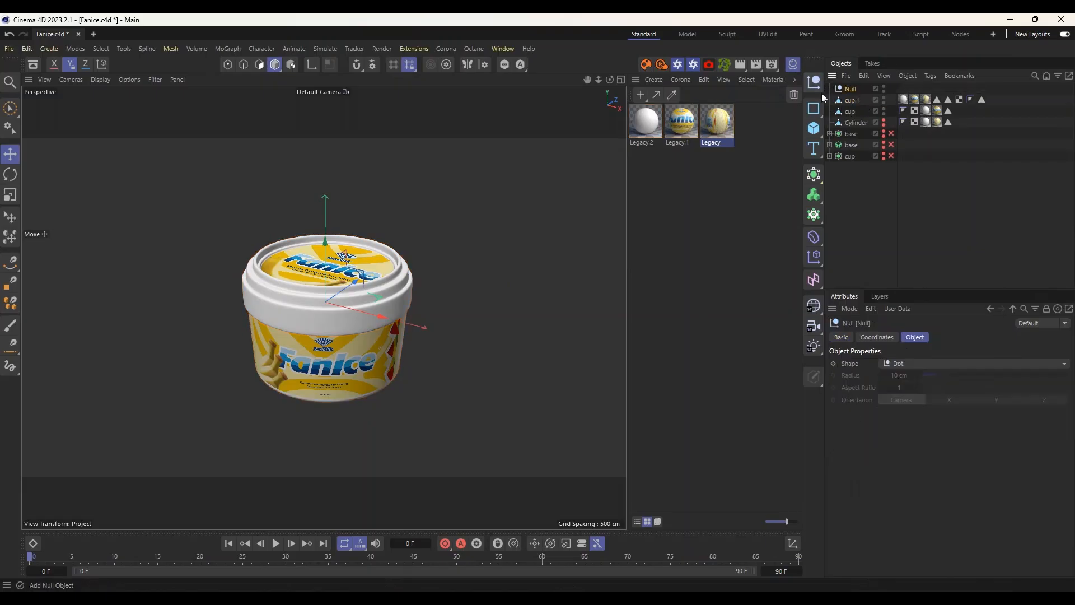
pyautogui.moveTo(854, 121); pyautogui.dragTo(854, 119)
pyautogui.moveTo(866, 180); pyautogui.dragTo(848, 112)
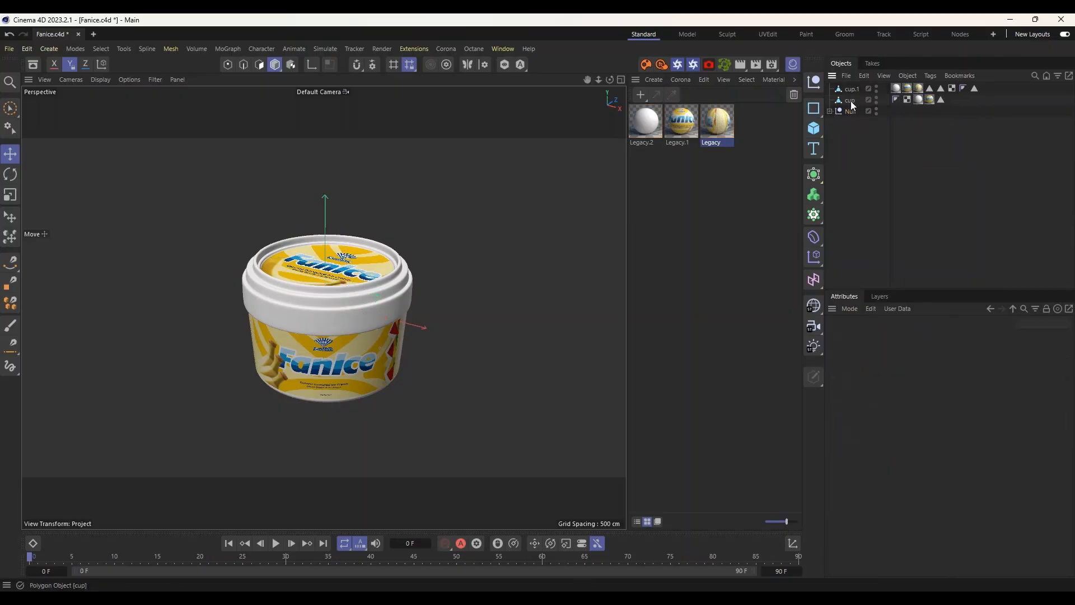
pyautogui.click(847, 101)
pyautogui.moveTo(845, 110); pyautogui.dragTo(845, 111)
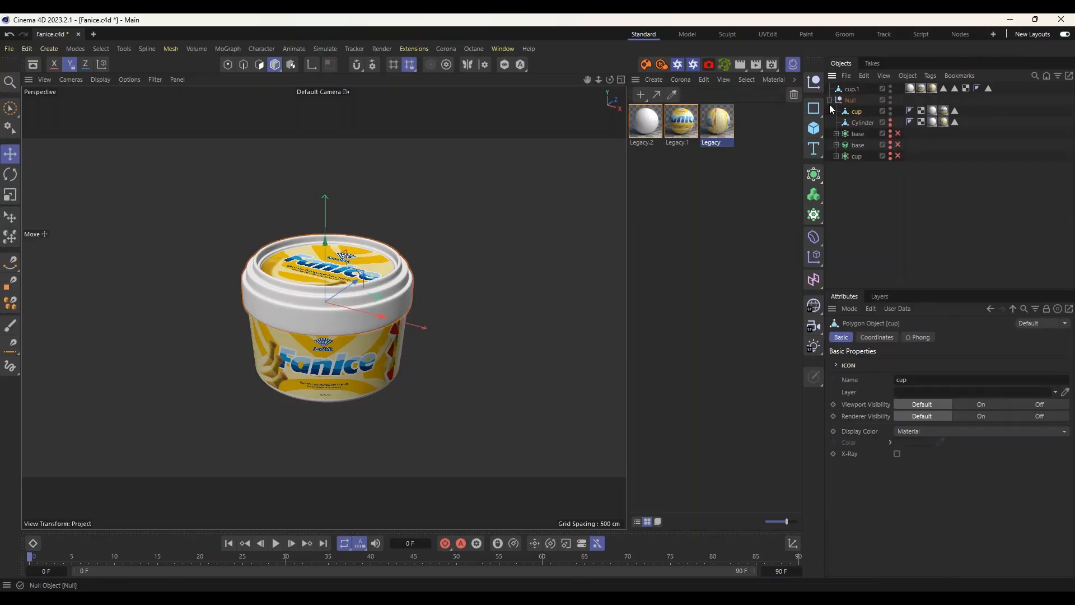
pyautogui.click(829, 100)
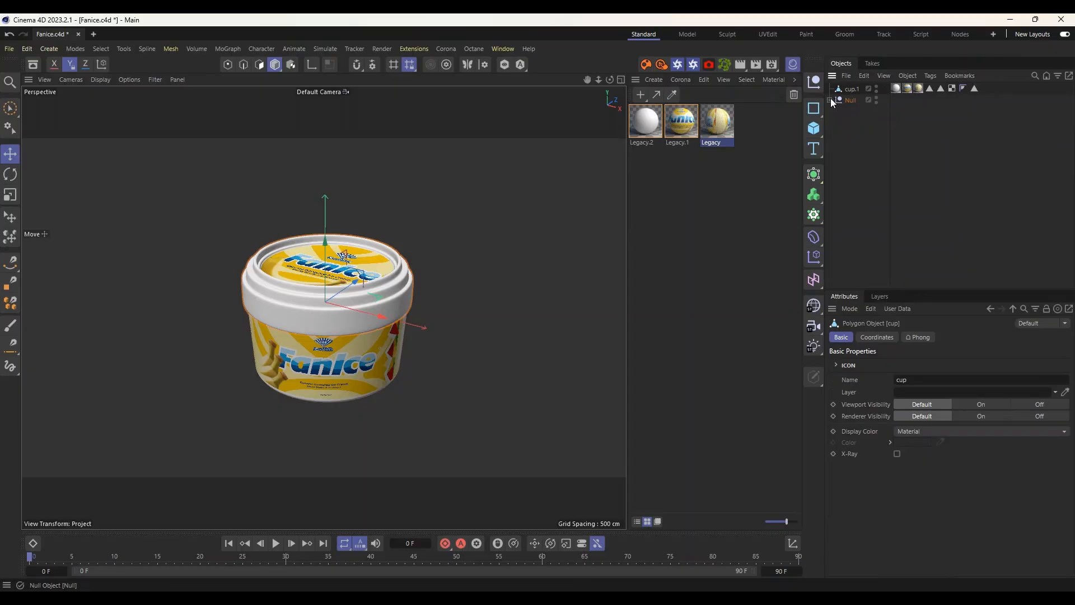
# Hide the original cup inside the Null in the viewport and render, and collapse the group.
pyautogui.click(831, 100)
pyautogui.click(890, 108)
pyautogui.click(891, 109)
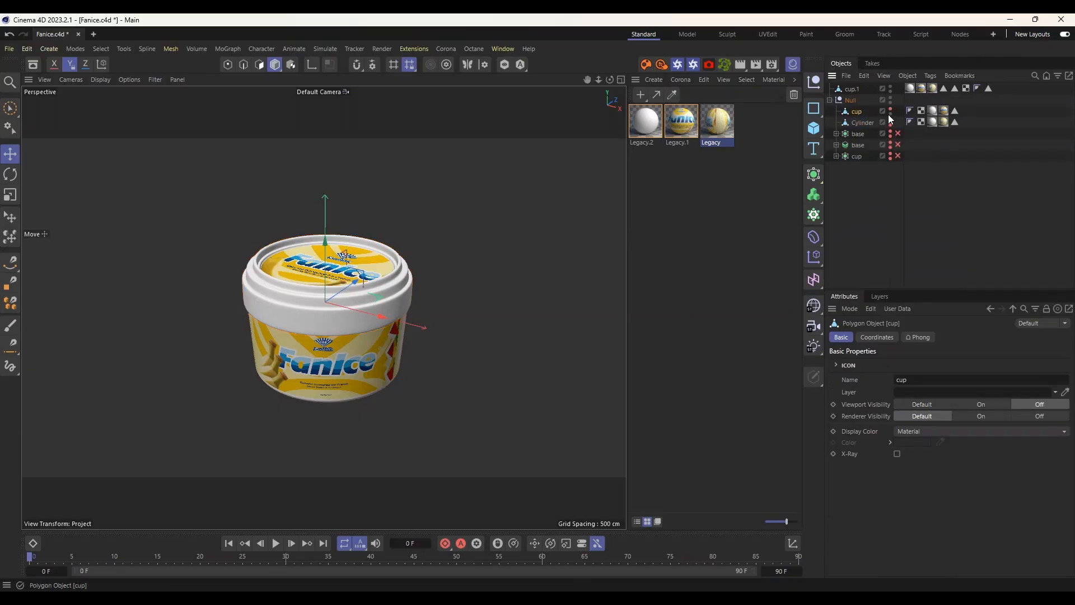
pyautogui.click(891, 114)
pyautogui.click(890, 114)
pyautogui.click(830, 101)
# Rename the merged cup.1 object as Fanic Vanilla.
pyautogui.click(852, 89)
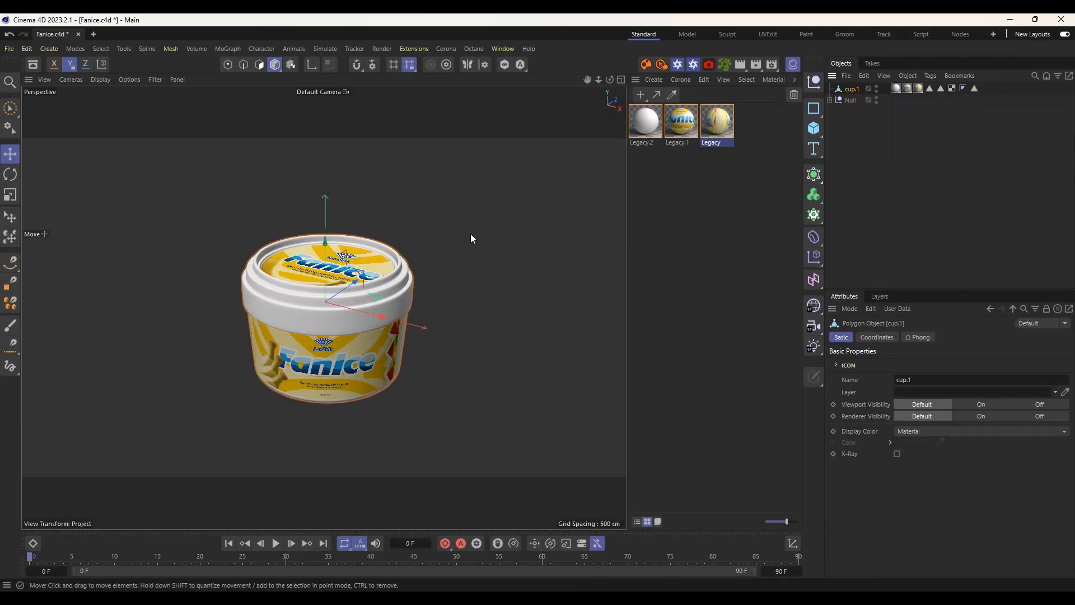
pyautogui.moveTo(381, 307); pyautogui.dragTo(433, 310)
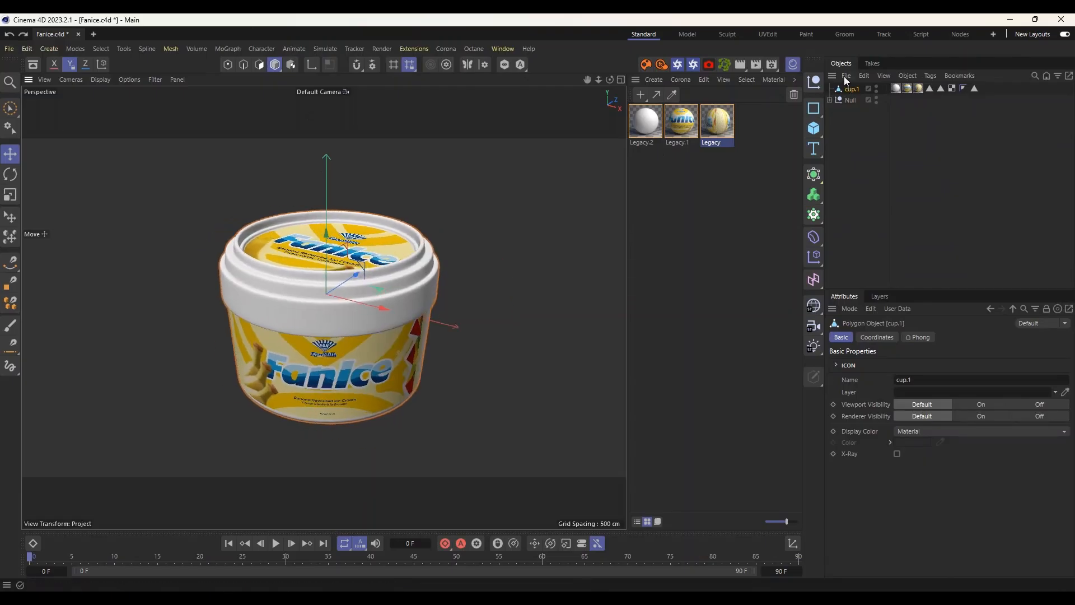
pyautogui.doubleClick(852, 89)
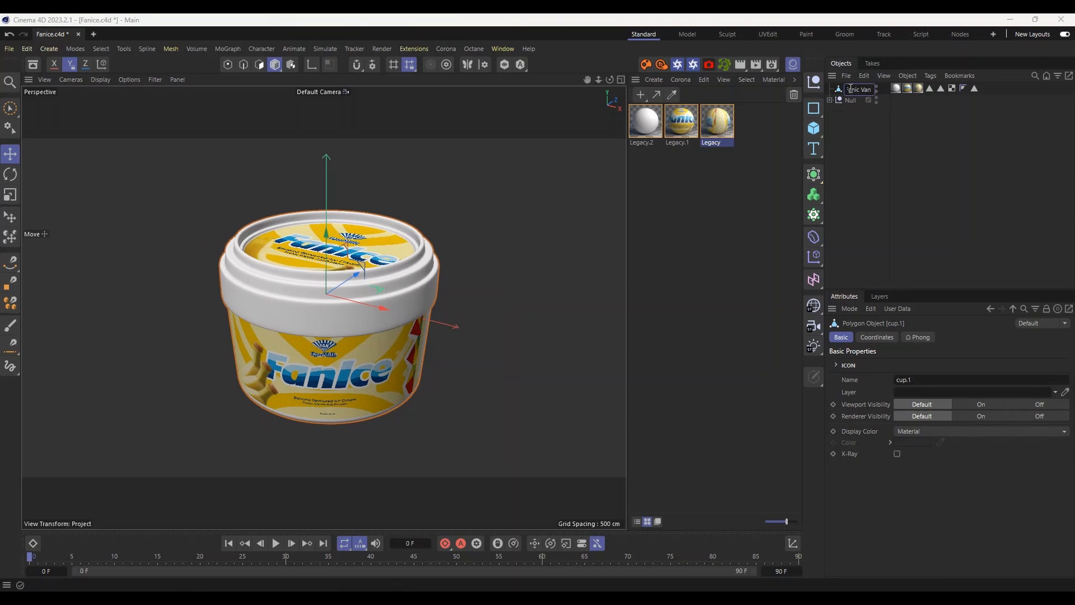
pyautogui.press('Return')
pyautogui.press('space')
pyautogui.click(847, 123)
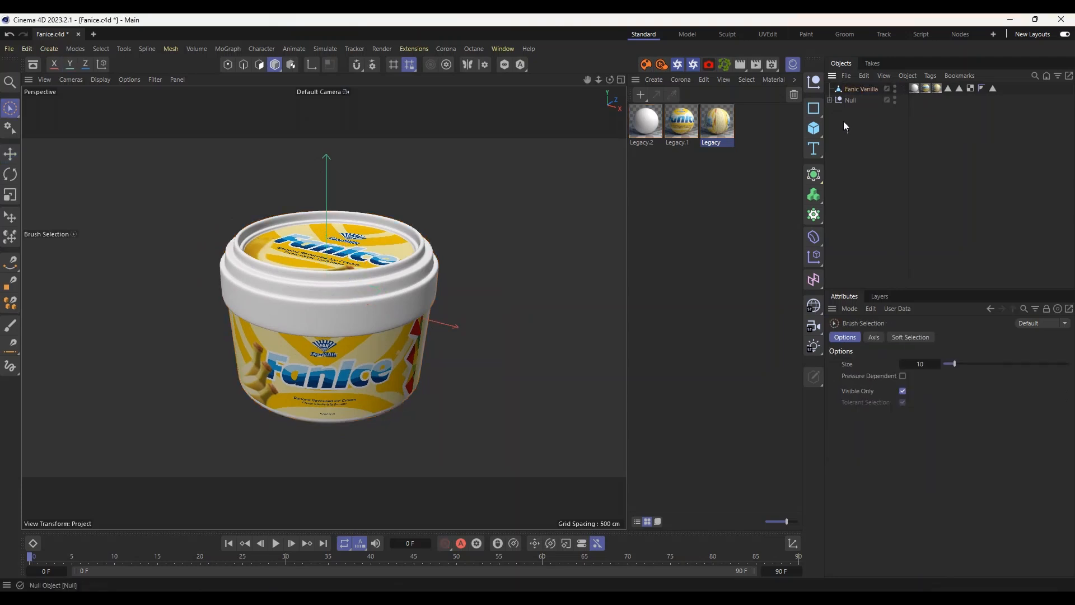
# Duplicate the Fanic Vanilla object.
pyautogui.click(864, 90)
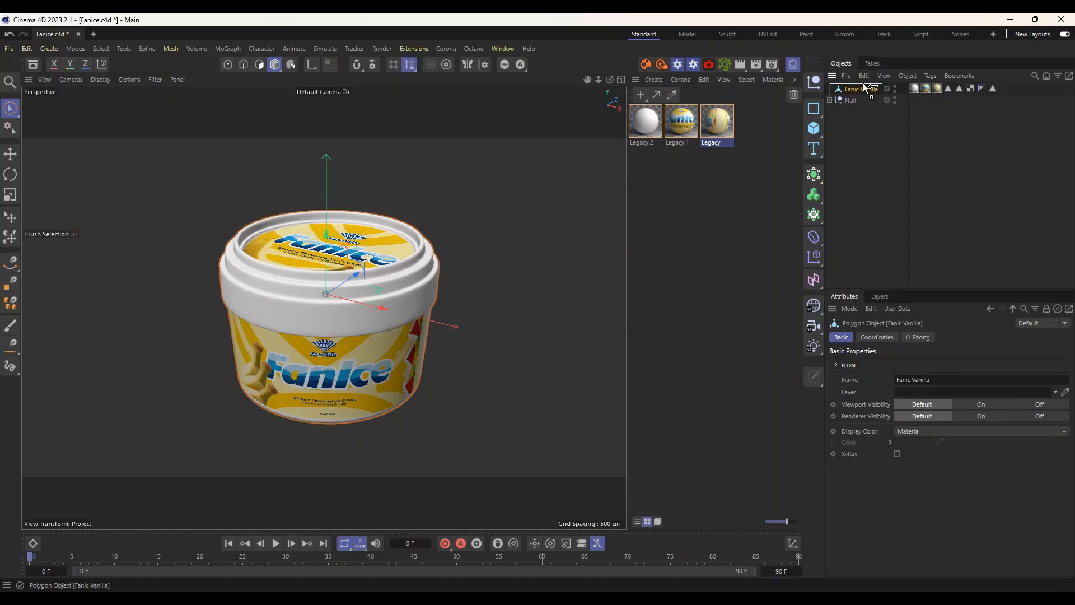
pyautogui.hotkey('ctrl', 'c')
pyautogui.hotkey('ctrl', 'v')
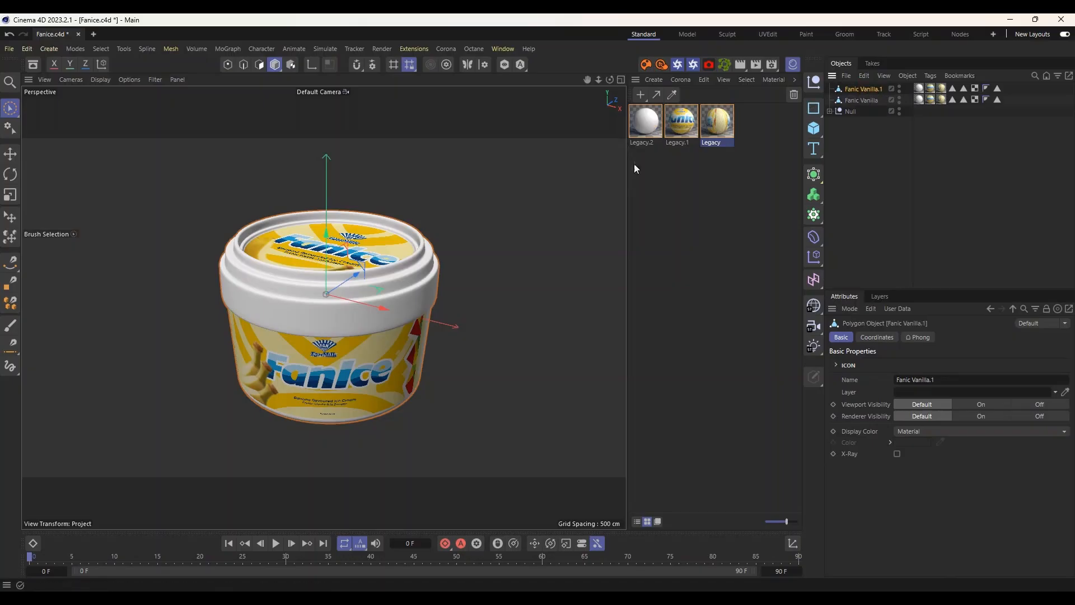
# Duplicate the Legacy.1 and Legacy label materials together.
pyautogui.moveTo(735, 146); pyautogui.dragTo(688, 129)
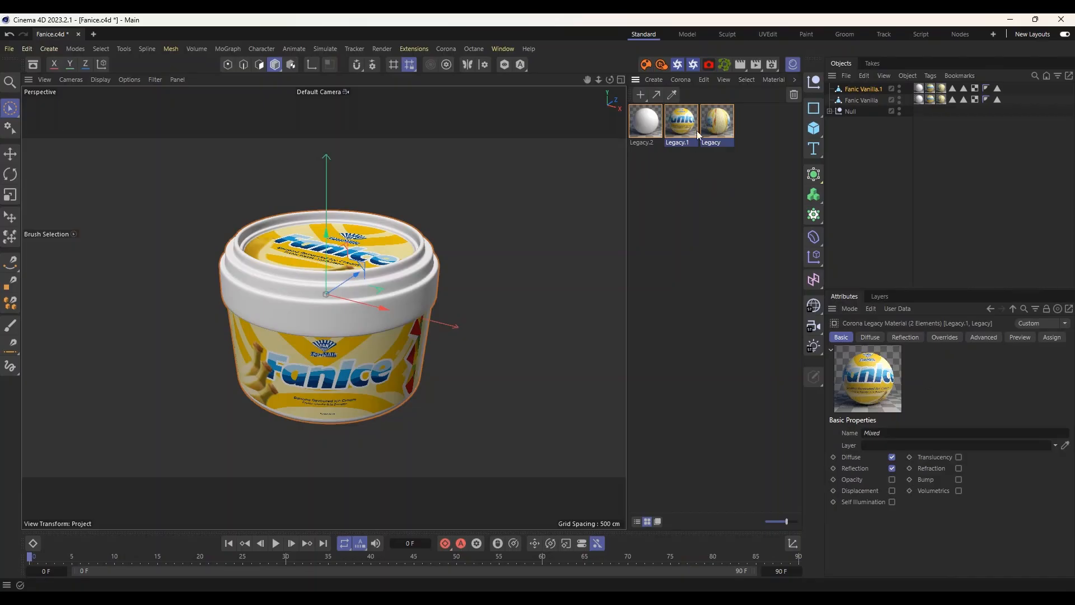
pyautogui.moveTo(754, 160); pyautogui.dragTo(684, 157)
pyautogui.click(646, 194)
pyautogui.scroll(-1, 291, 169)
pyautogui.click(705, 128)
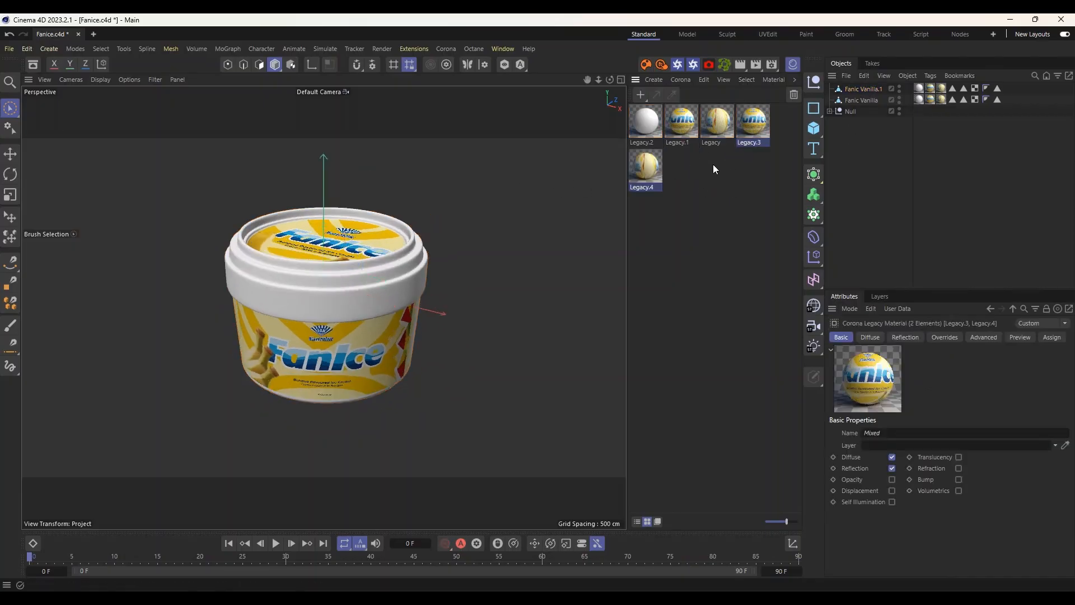
pyautogui.click(716, 166)
# Replace the diffuse texture of the Legacy.3 material with Fanice label chocolate top.jpg from the Labels folder.
pyautogui.doubleClick(762, 122)
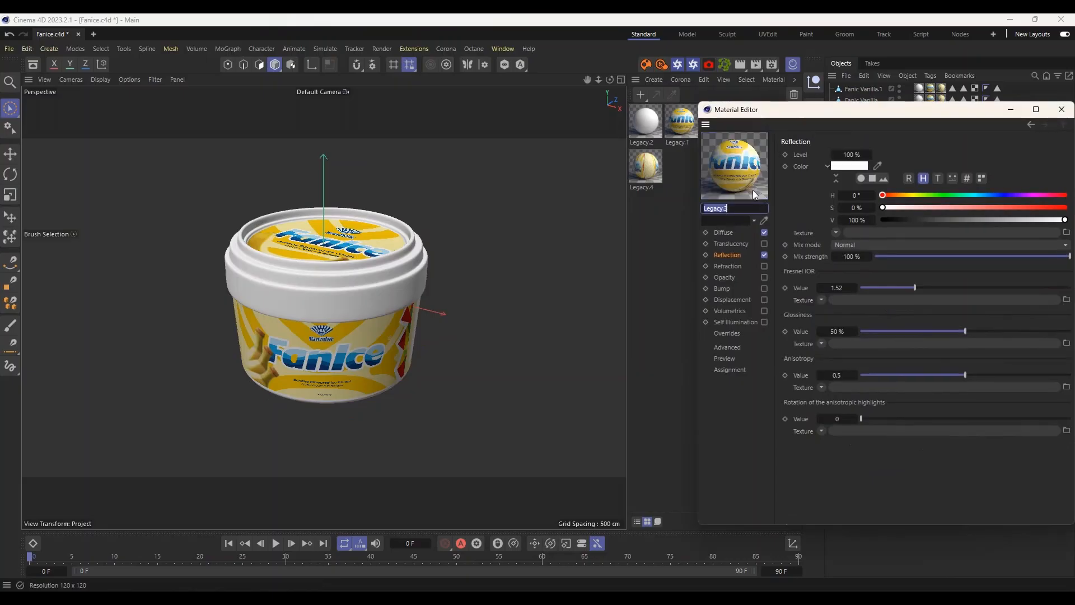
pyautogui.moveTo(280, 587)
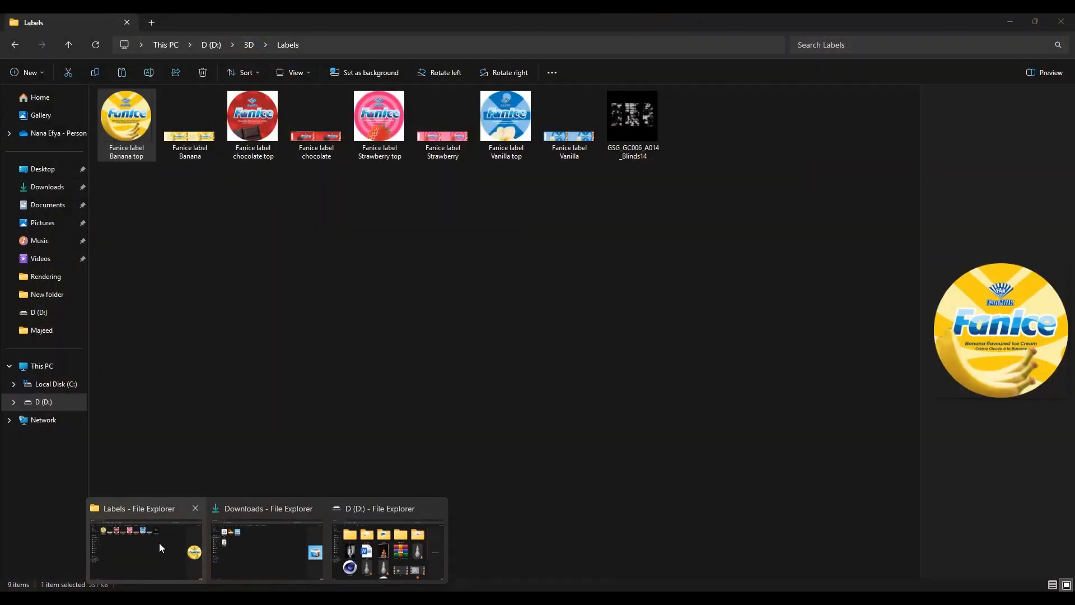
pyautogui.click(159, 542)
pyautogui.moveTo(257, 115); pyautogui.dragTo(671, 420)
pyautogui.click(721, 233)
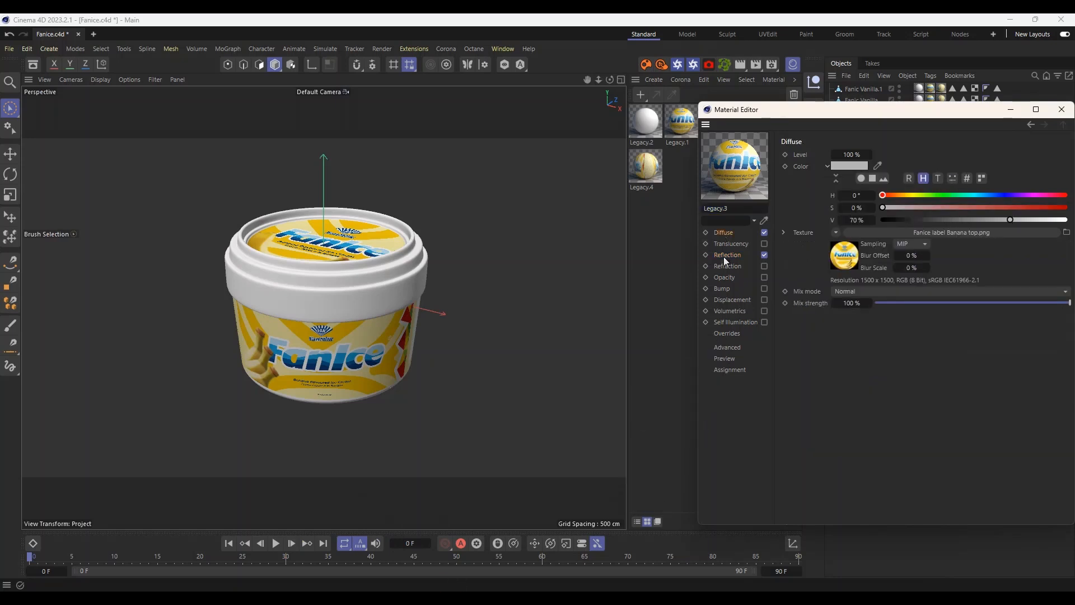
pyautogui.click(158, 532)
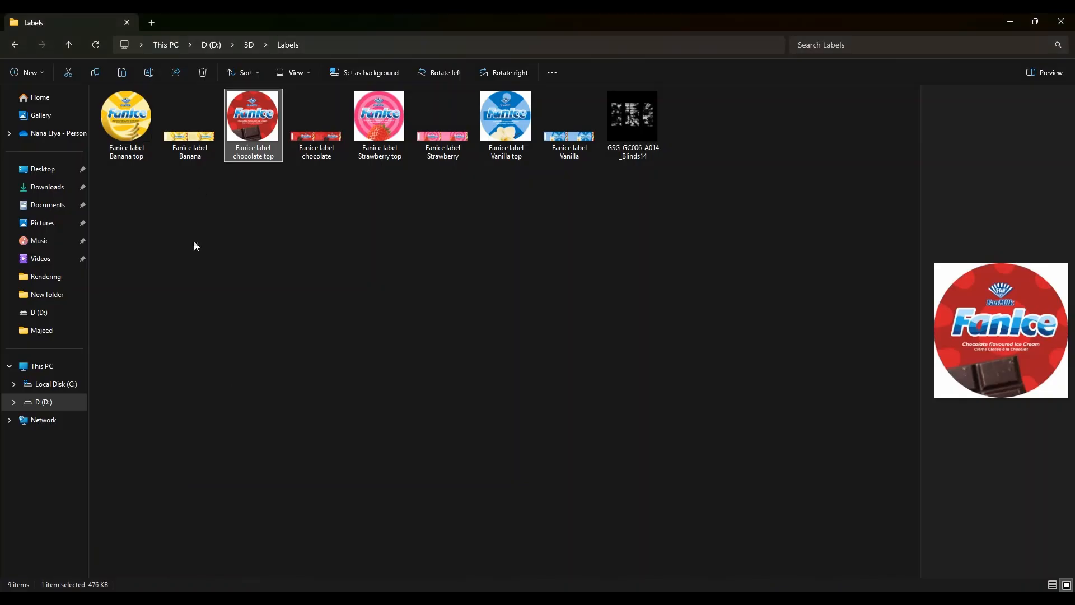
pyautogui.moveTo(253, 126); pyautogui.dragTo(950, 233)
pyautogui.click(573, 358)
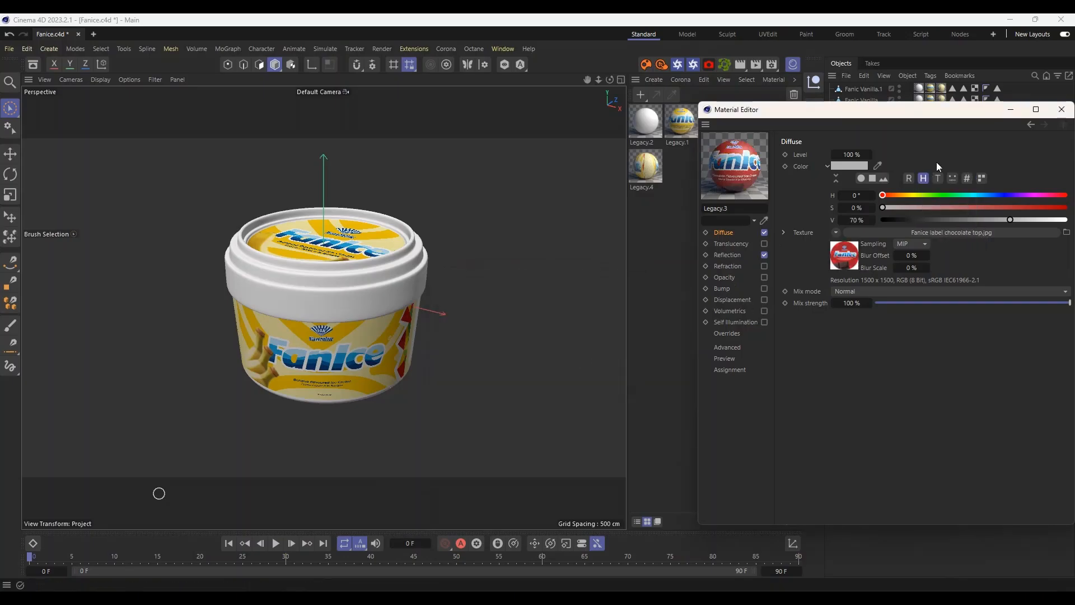
pyautogui.click(1061, 109)
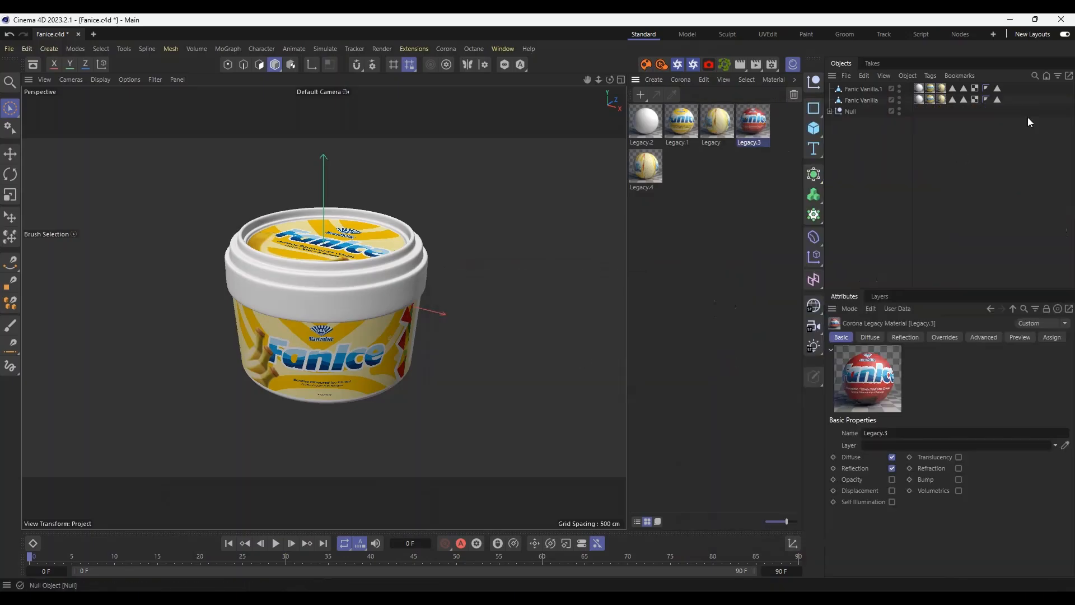
# Replace the diffuse texture of the Legacy.4 material with Fanice label chocolate.jpg from the Labels folder.
pyautogui.click(646, 173)
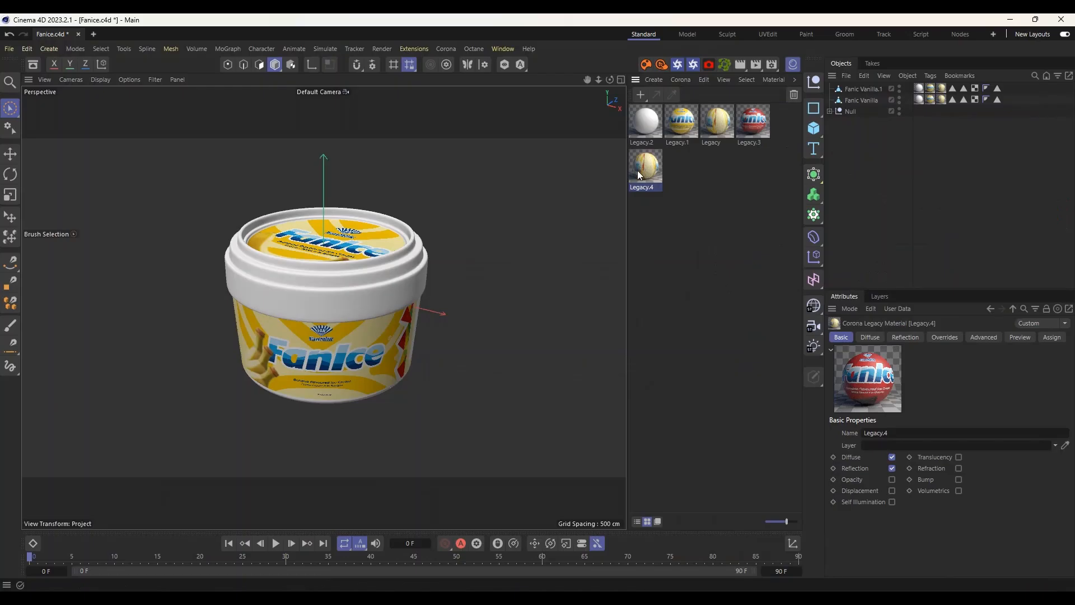
pyautogui.doubleClick(639, 175)
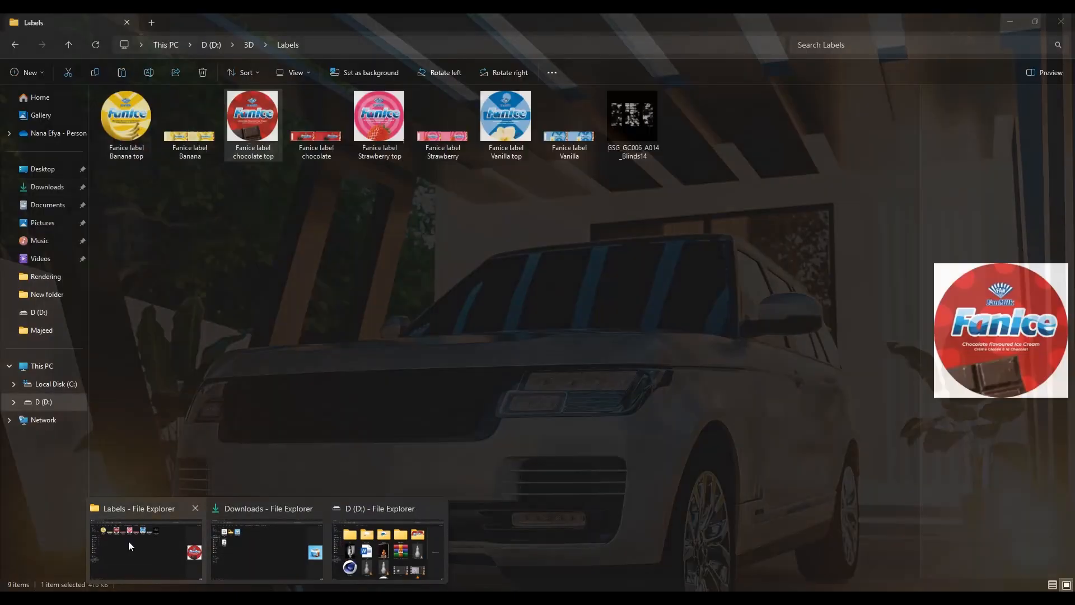
pyautogui.click(128, 541)
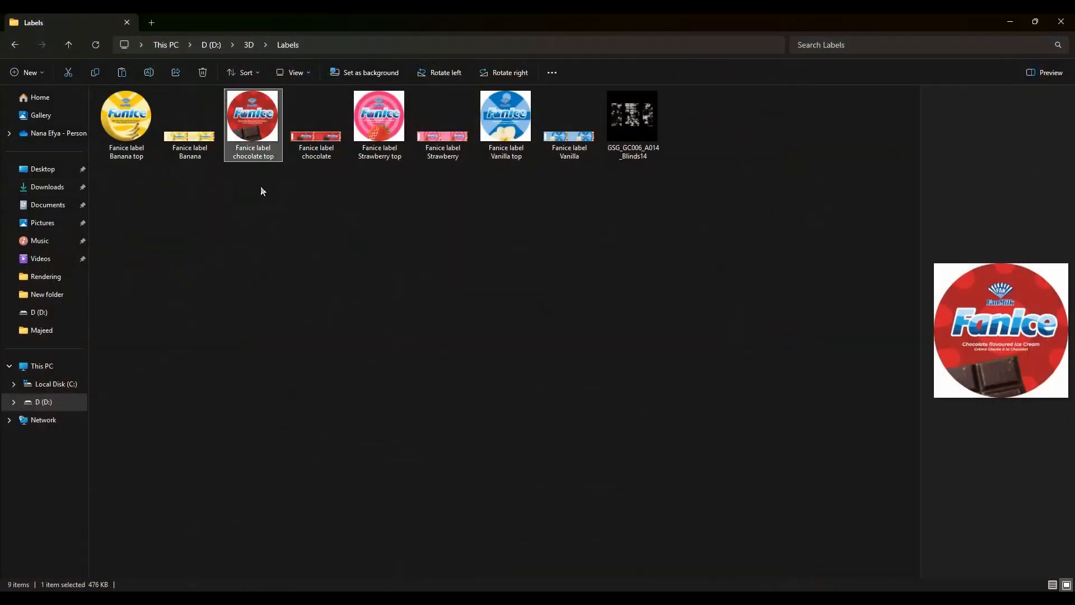
pyautogui.moveTo(315, 140); pyautogui.dragTo(915, 282)
pyautogui.click(559, 358)
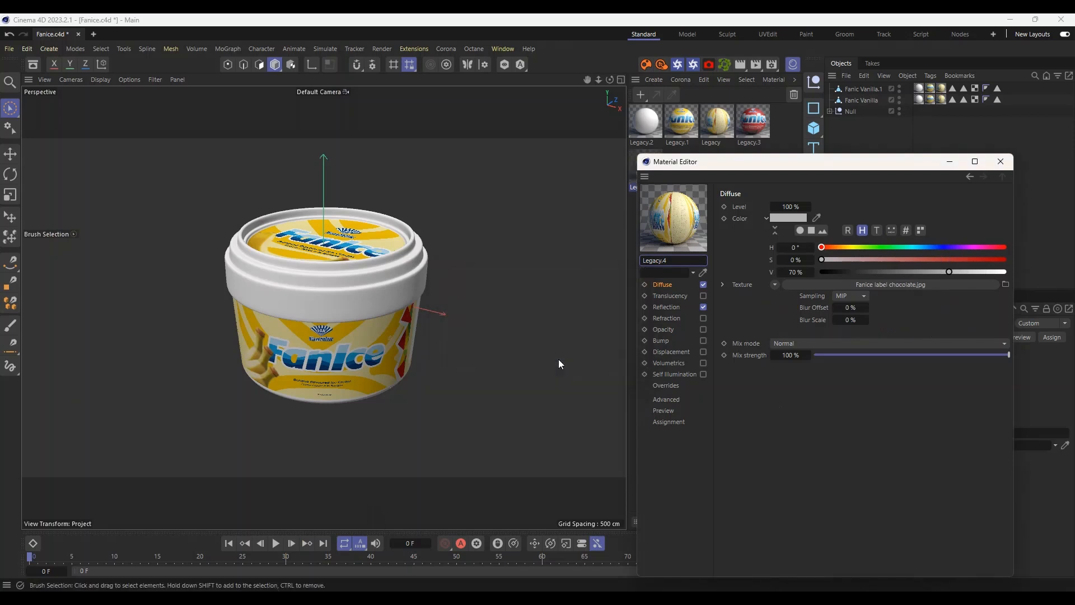
pyautogui.click(1001, 161)
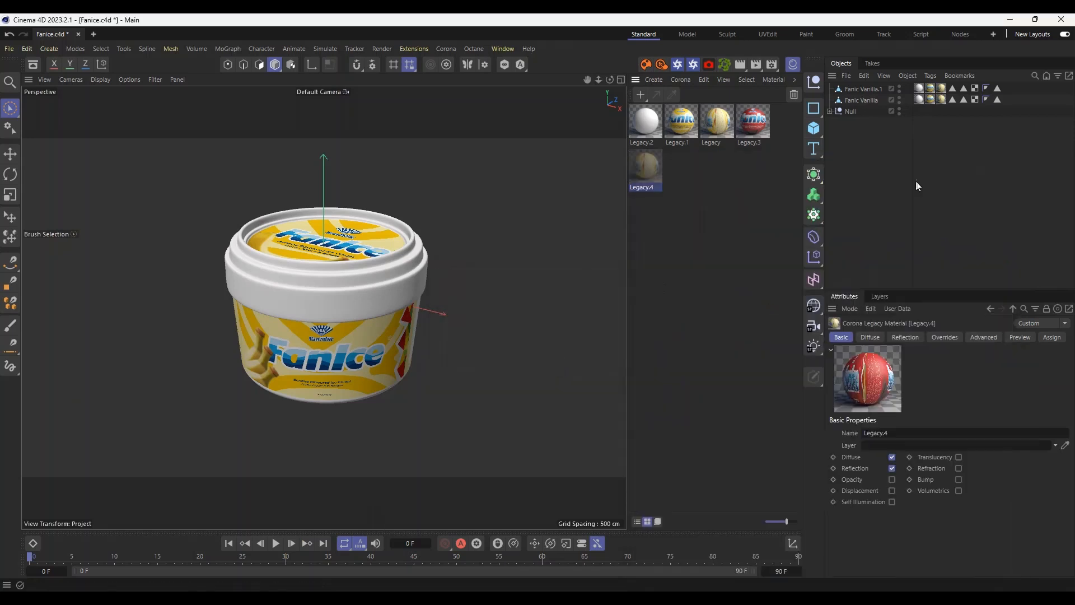
# Move the duplicated Fanic Vanilla.1 cup along the X axis so it stands beside the original cup.
pyautogui.click(862, 90)
pyautogui.scroll(-4, 338, 325)
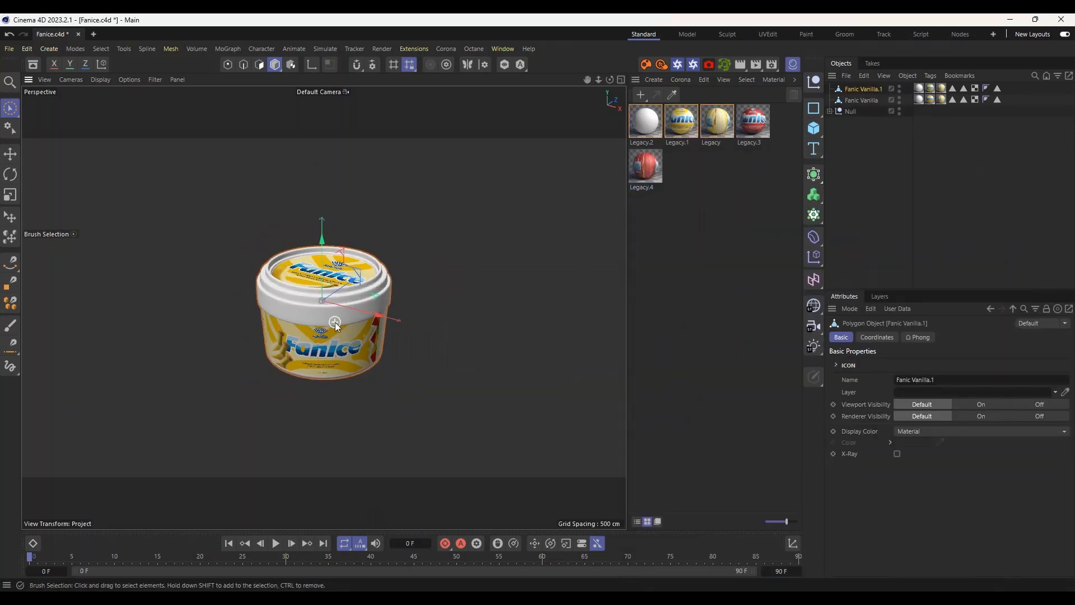
pyautogui.moveTo(378, 318); pyautogui.dragTo(513, 350)
pyautogui.keyDown('alt'); pyautogui.moveTo(428, 361); pyautogui.dragTo(458, 352); pyautogui.keyUp('alt')
pyautogui.click(677, 243)
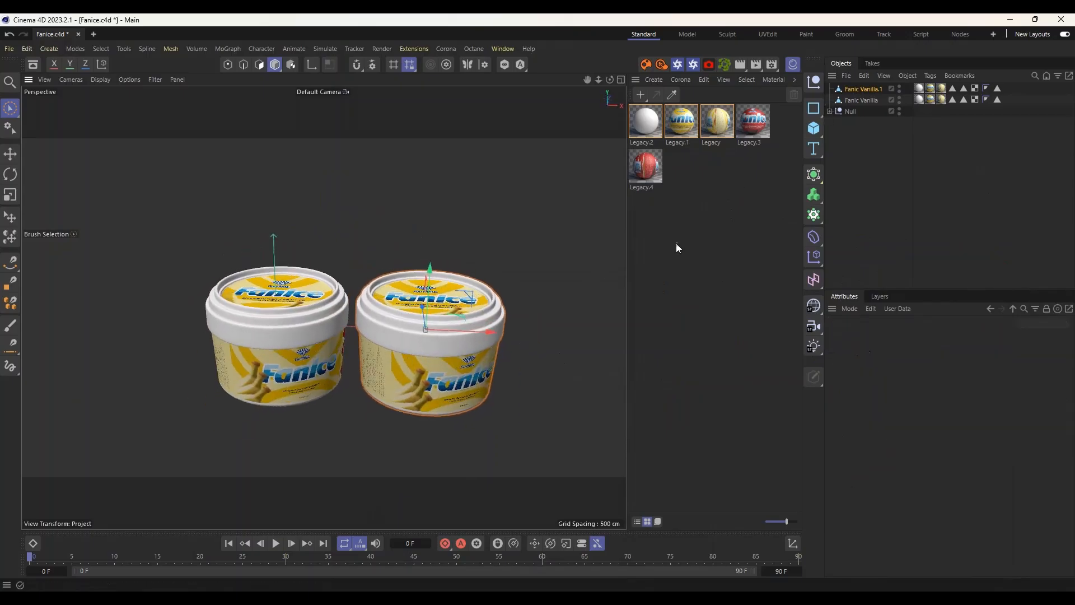
# Rename the duplicated cup Fanic Vanilla.1 as Fanic Chocolate.
pyautogui.click(426, 331)
pyautogui.doubleClick(888, 89)
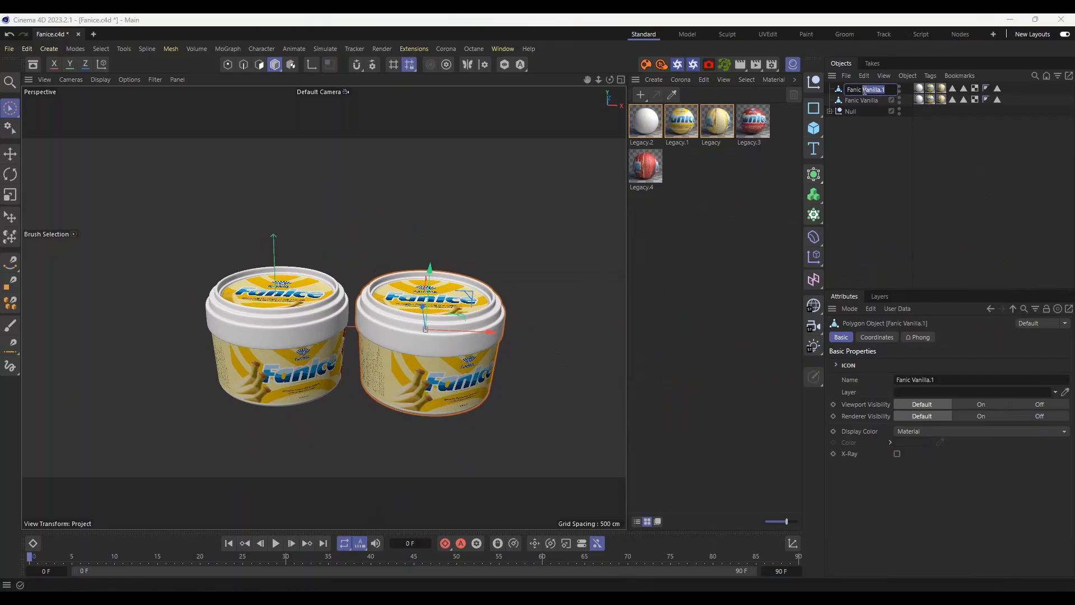
pyautogui.press('BackSpace')
pyautogui.write('Chocolate')
pyautogui.press('Return')
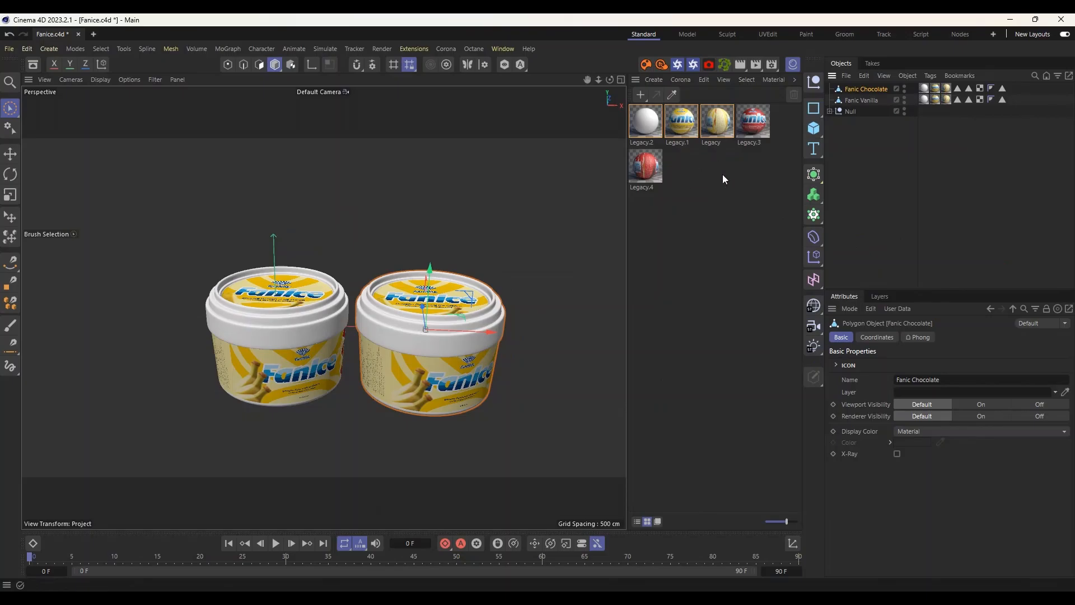
# Replace the two label materials on the Fanic Chocolate cup with Legacy.3 for the lid and Legacy.4 for the side.
pyautogui.moveTo(751, 129); pyautogui.dragTo(935, 89)
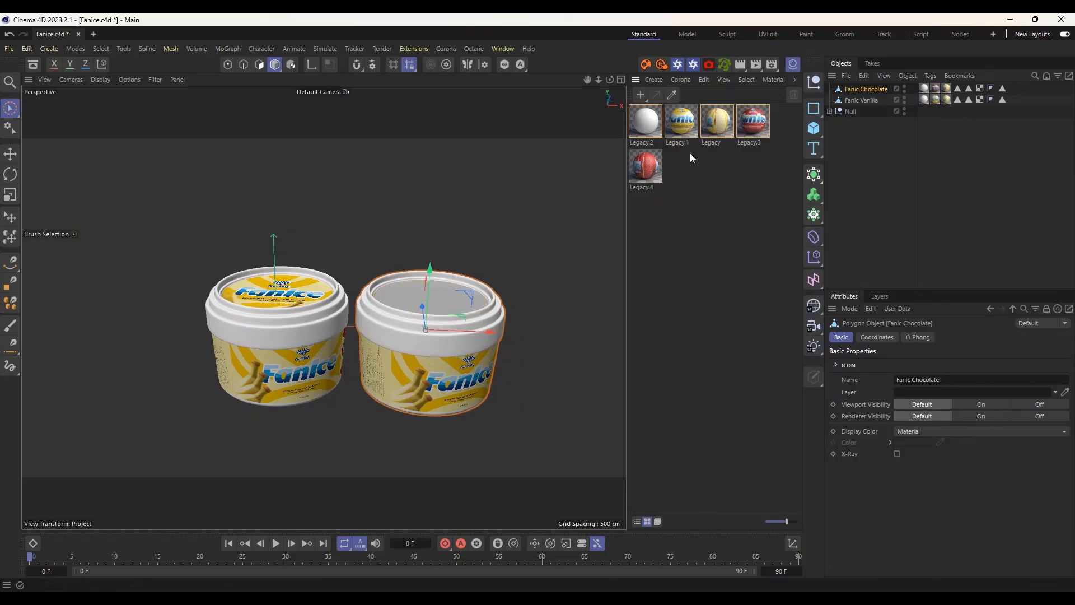
pyautogui.moveTo(657, 171); pyautogui.dragTo(946, 88)
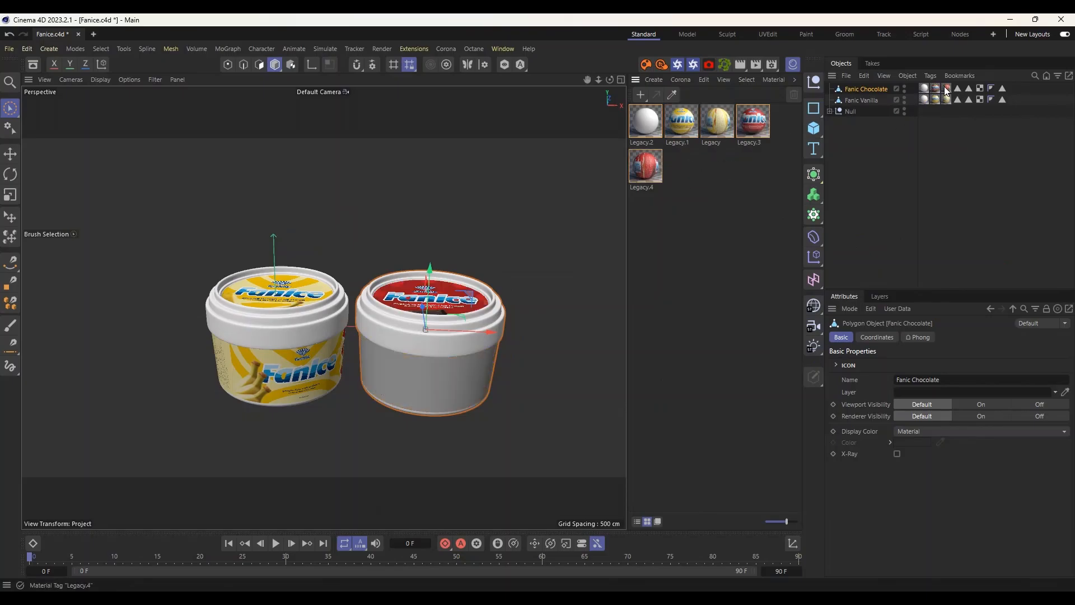
pyautogui.click(711, 207)
# Duplicate the Fanic Chocolate cup along the X axis as the strawberry variant and select its side label material tag.
pyautogui.scroll(-3, 357, 324)
pyautogui.scroll(-1, 357, 324)
pyautogui.keyDown('alt'); pyautogui.moveTo(428, 379); pyautogui.dragTo(407, 326, button='middle'); pyautogui.keyUp('alt')
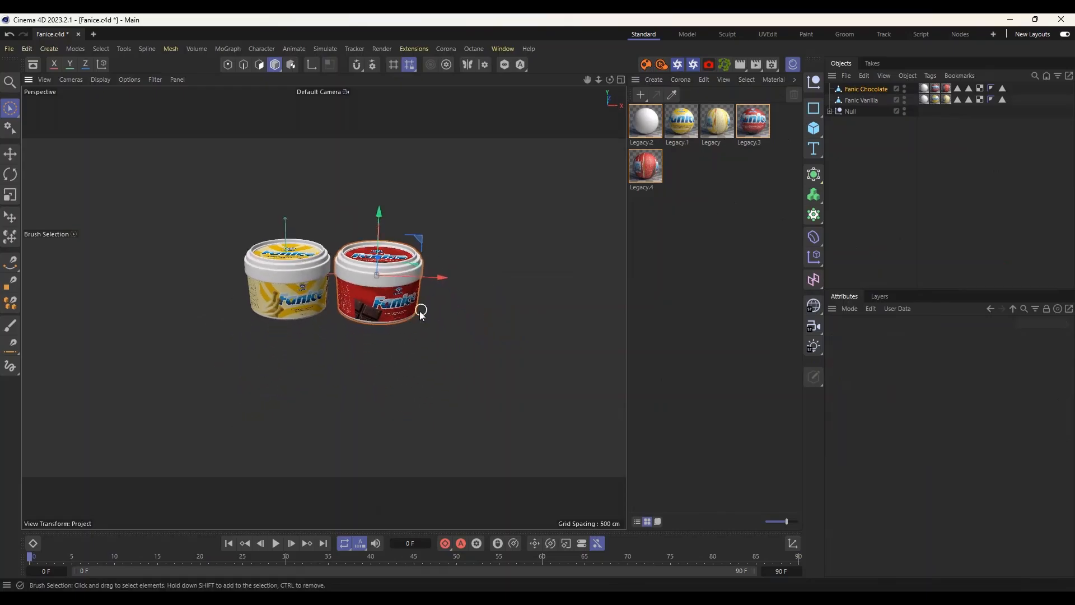
pyautogui.keyDown('ctrl'); pyautogui.moveTo(442, 279); pyautogui.dragTo(536, 281); pyautogui.keyUp('ctrl')
pyautogui.click(951, 88)
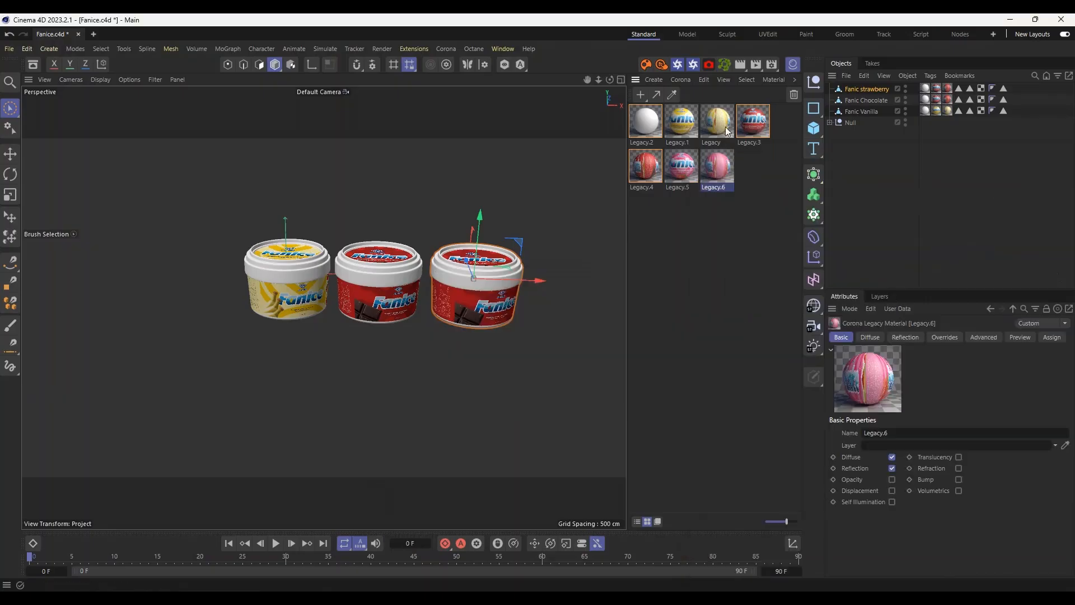
# Replace the label materials on the Fanic strawberry.1 cup with Legacy.7 for the lid and Legacy.8 for the side.
pyautogui.click(742, 241)
pyautogui.keyDown('alt'); pyautogui.moveTo(476, 240); pyautogui.dragTo(585, 255); pyautogui.keyUp('alt')
pyautogui.keyDown('alt'); pyautogui.moveTo(579, 297); pyautogui.dragTo(494, 331, button='middle'); pyautogui.keyUp('alt')
pyautogui.keyDown('alt'); pyautogui.moveTo(494, 331); pyautogui.dragTo(448, 336); pyautogui.keyUp('alt')
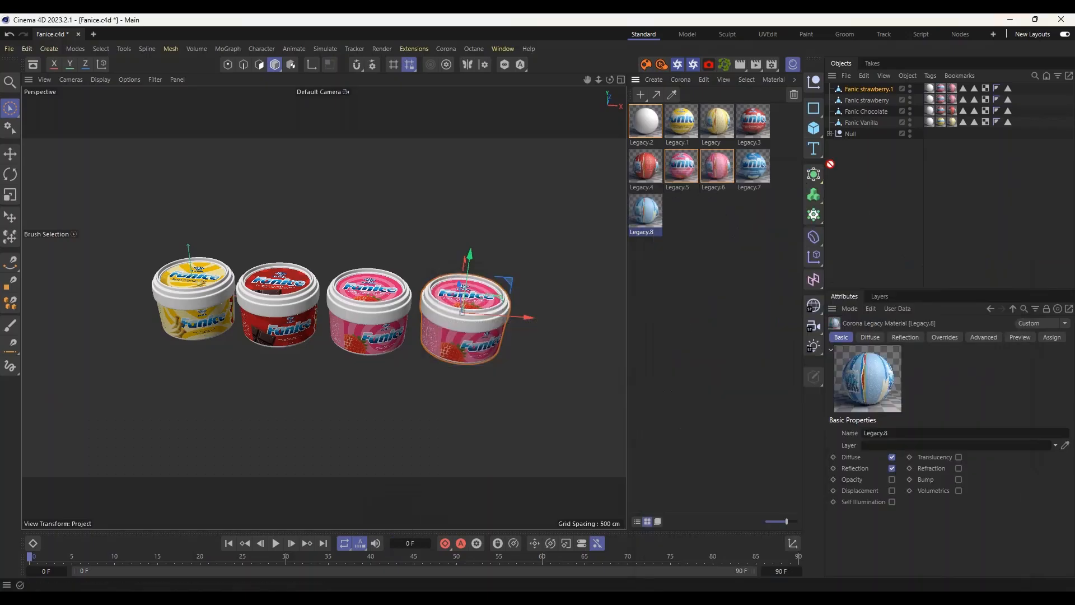
pyautogui.moveTo(831, 164); pyautogui.dragTo(941, 88)
pyautogui.moveTo(645, 211); pyautogui.dragTo(952, 90)
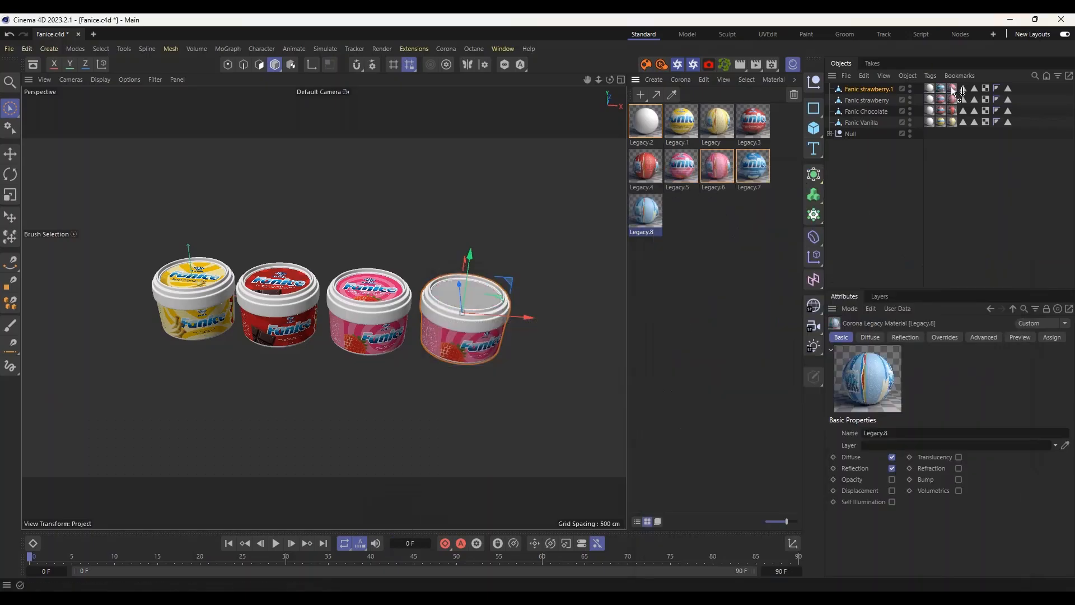
# Rename the yellow Fanic Vanilla cup as Fanic Banna.
pyautogui.doubleClick(857, 124)
pyautogui.doubleClick(874, 122)
pyautogui.write('Bsn')
pyautogui.press('BackSpace')
pyautogui.press('BackSpace')
pyautogui.write('anna')
pyautogui.press('Return')
# Rename the blue Fanic strawberry.1 cup as Fanic Vanilla and clear the selection.
pyautogui.doubleClick(881, 89)
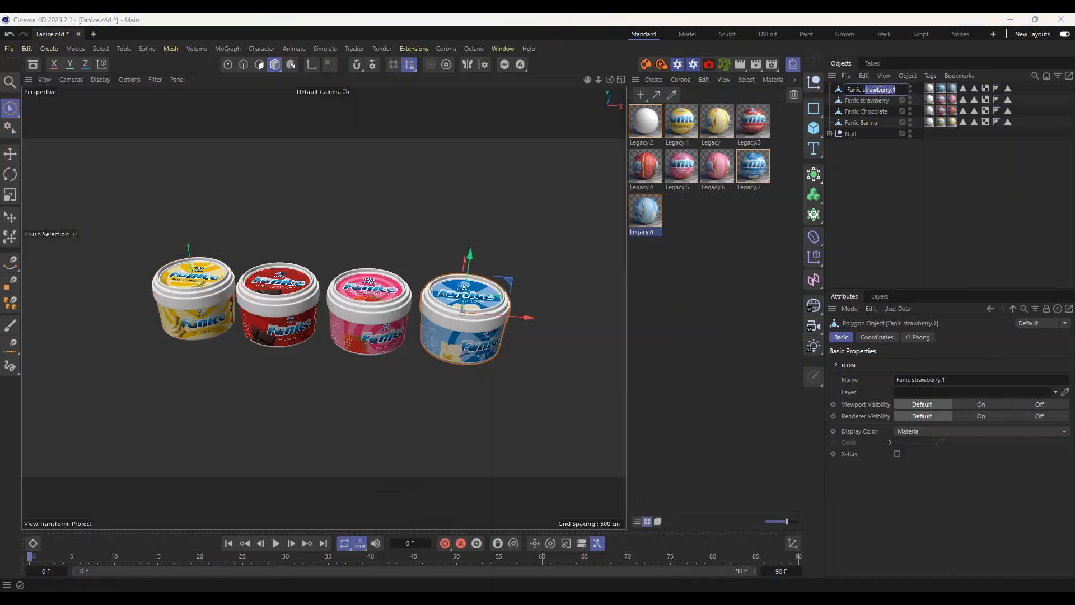
pyautogui.press('BackSpace')
pyautogui.write('Vanilla')
pyautogui.press('Return')
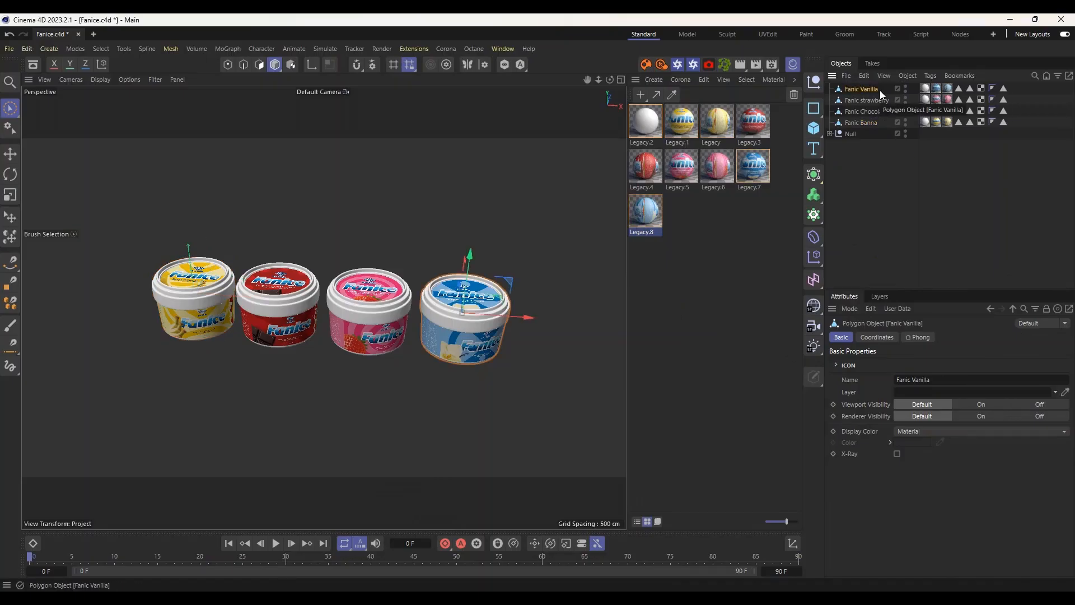
pyautogui.click(836, 186)
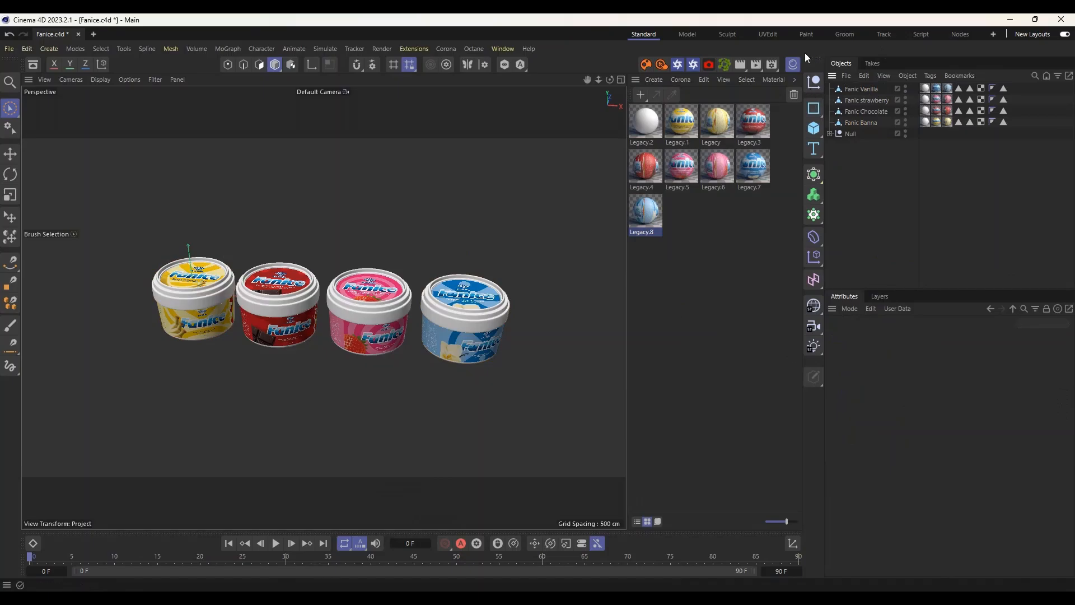
# Hide the material manager to enlarge the viewport and select the blue Fanic Vanilla cup.
pyautogui.click(791, 65)
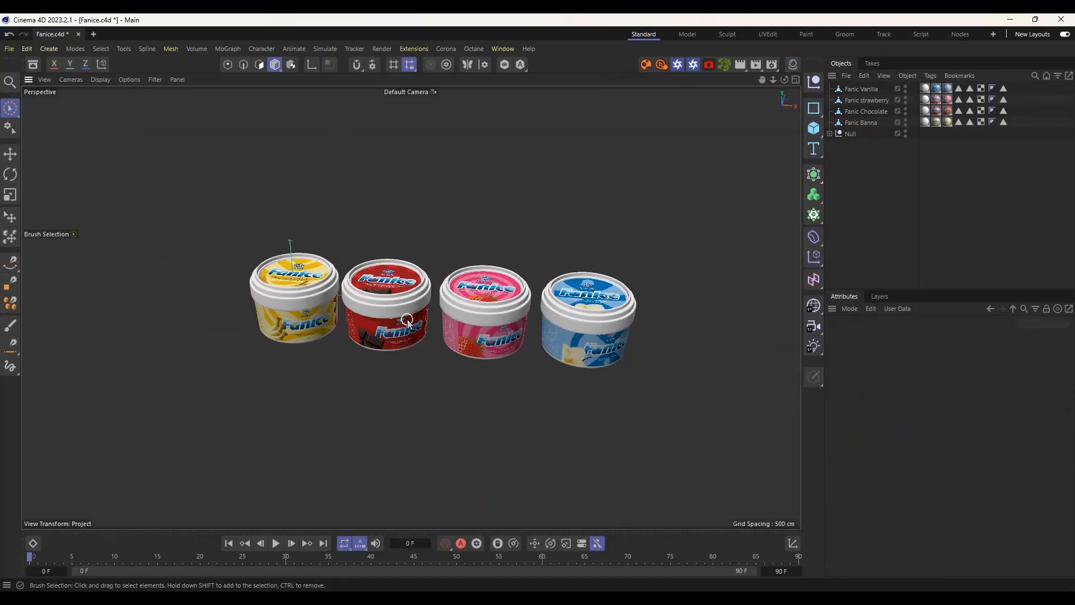
pyautogui.click(360, 309)
pyautogui.click(545, 331)
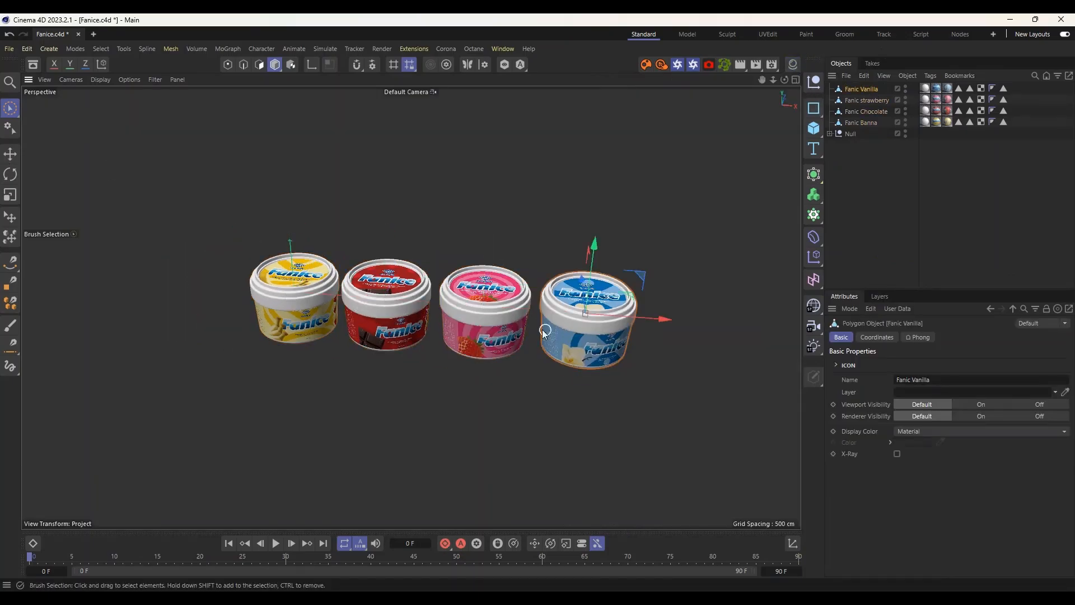
pyautogui.keyDown('alt'); pyautogui.moveTo(444, 347); pyautogui.dragTo(488, 338); pyautogui.keyUp('alt')
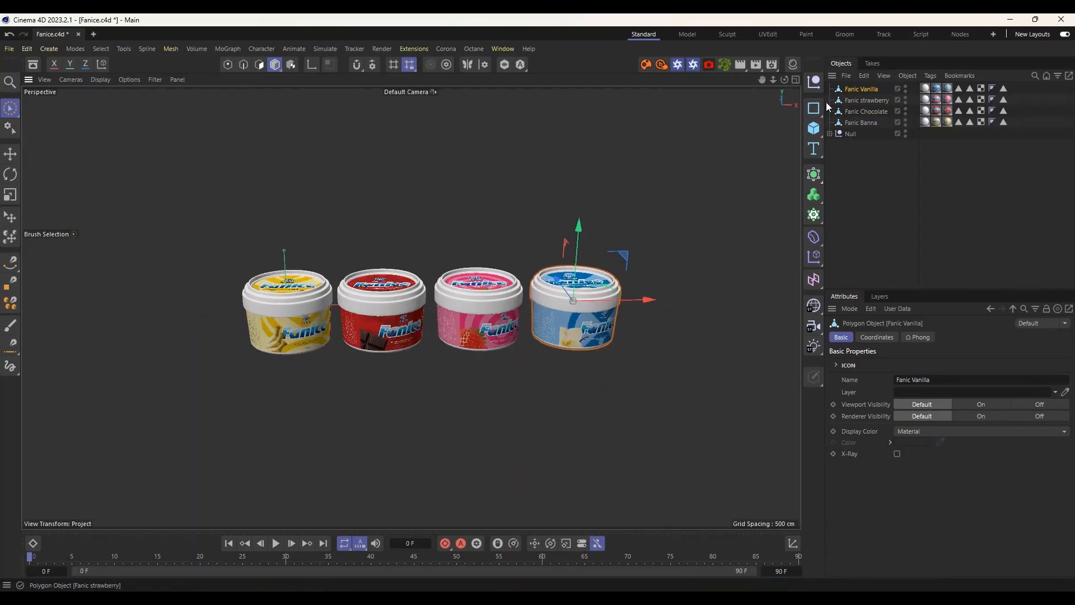
# Turn off viewport and render visibility for all four cups, Fanic Vanilla, strawberry, Chocolate and Banna.
pyautogui.click(905, 86)
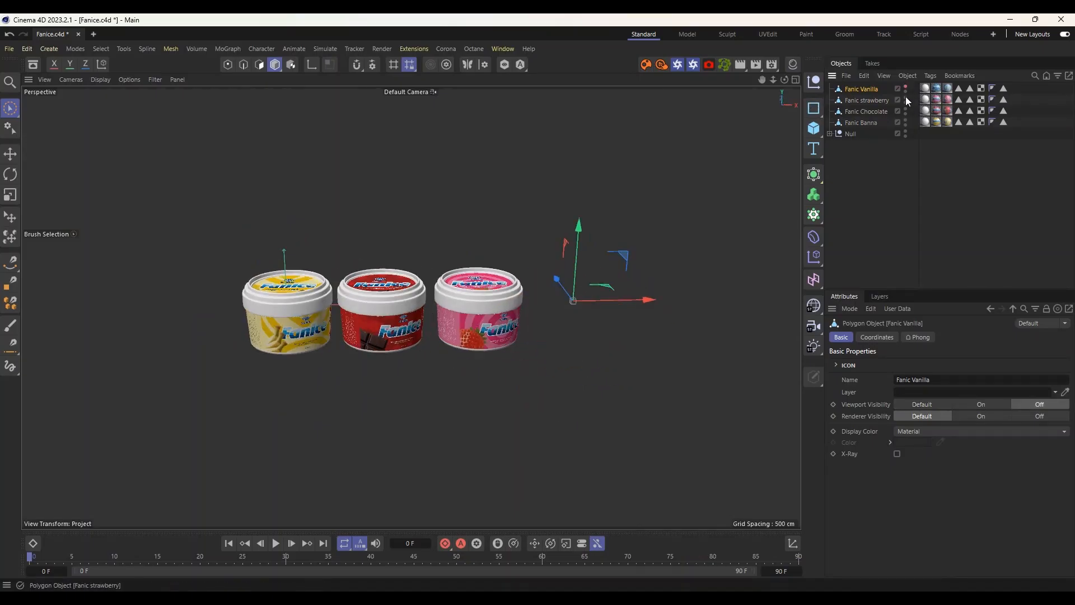
pyautogui.click(905, 91)
pyautogui.click(906, 98)
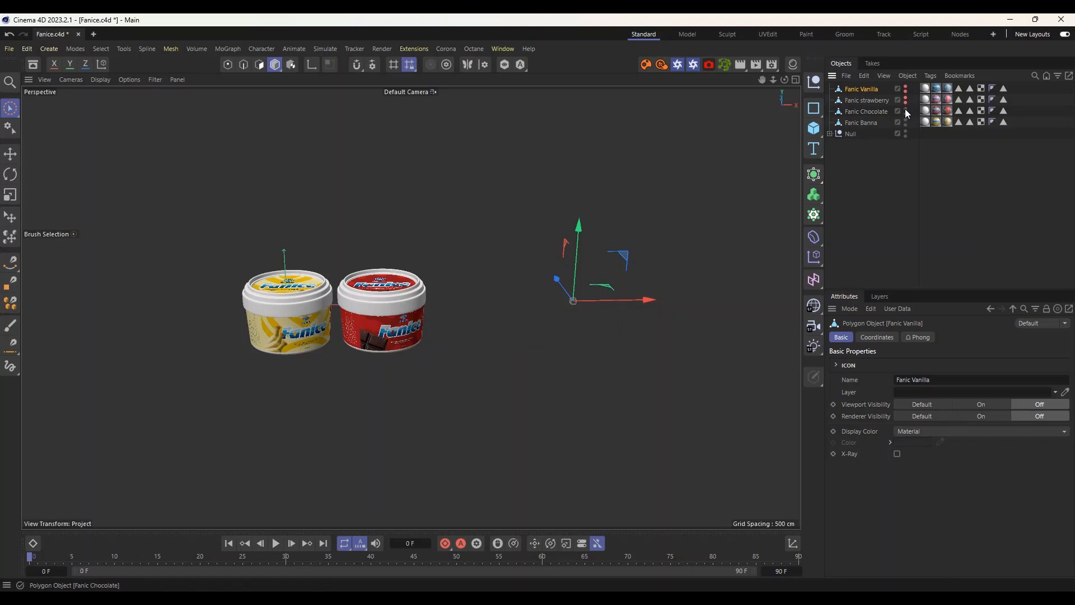
pyautogui.click(906, 109)
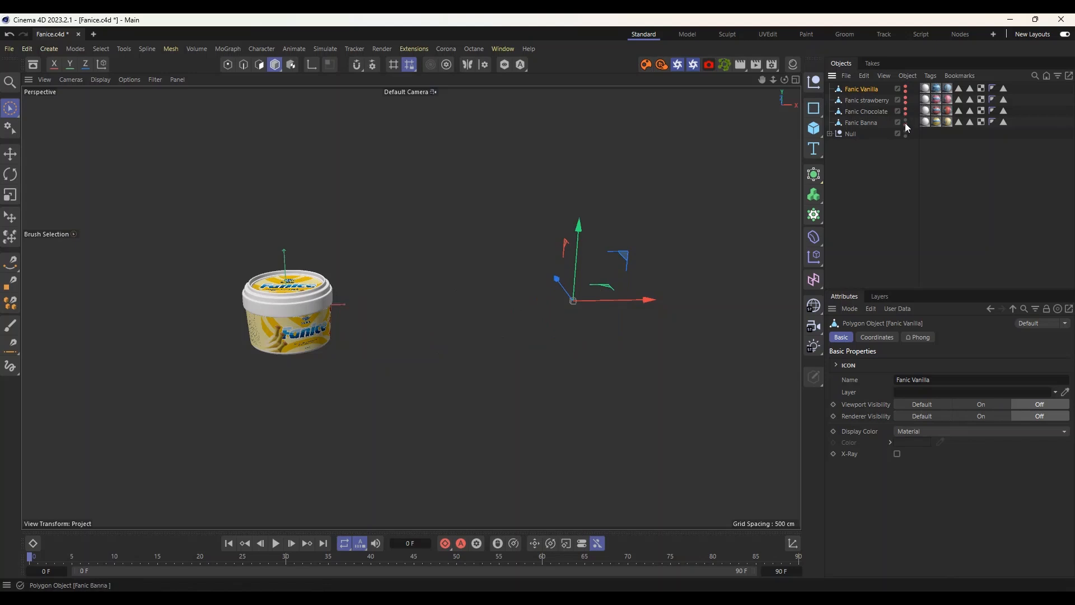
pyautogui.click(906, 119)
pyautogui.scroll(-3, 439, 372)
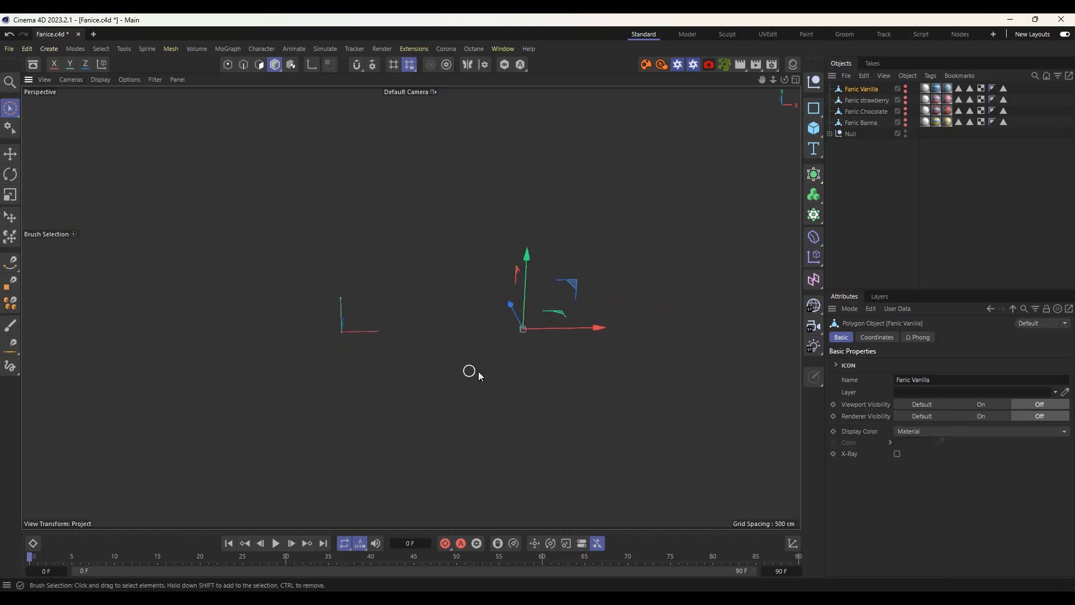
pyautogui.click(851, 242)
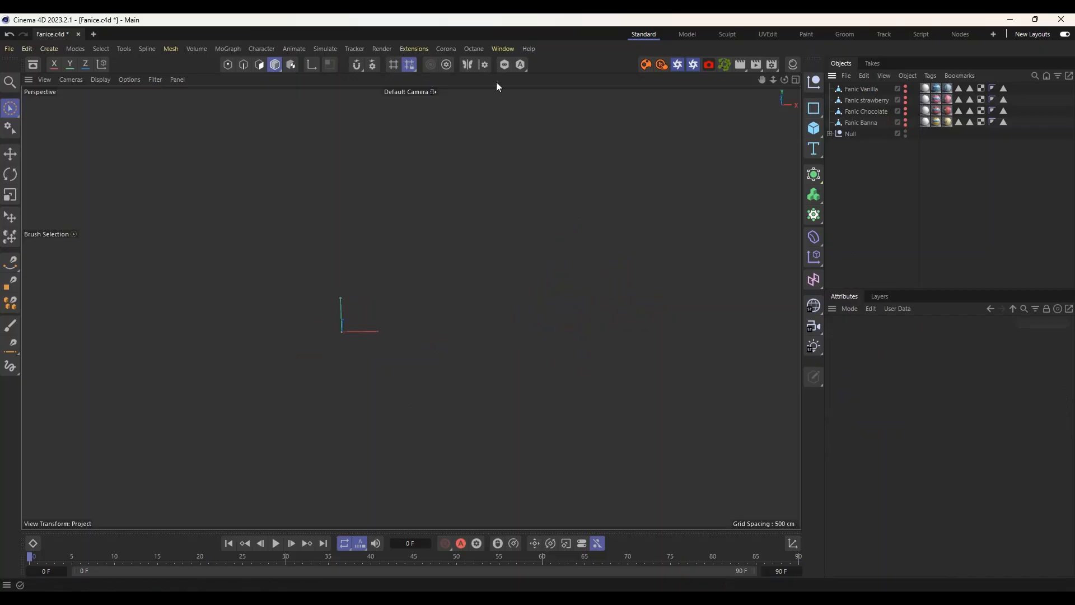
pyautogui.click(646, 65)
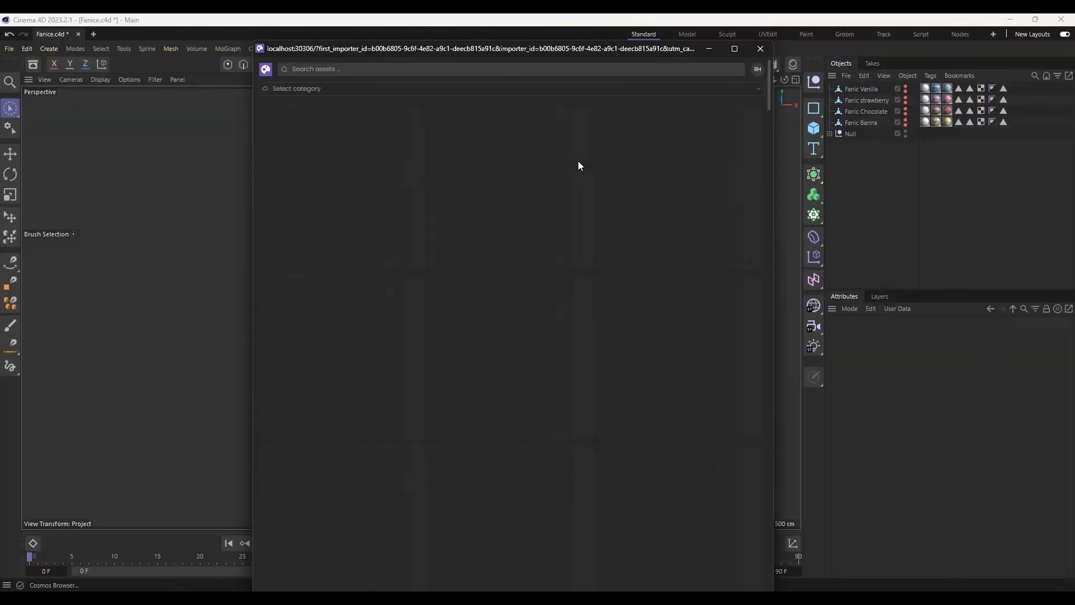
pyautogui.click(709, 50)
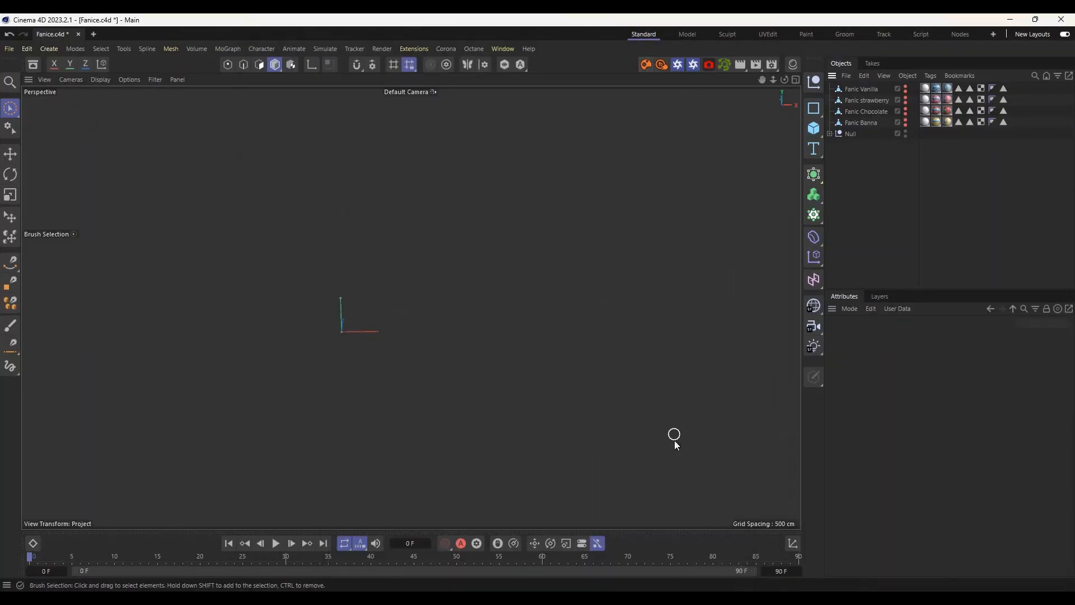
pyautogui.keyDown('alt'); pyautogui.moveTo(548, 341); pyautogui.dragTo(567, 329); pyautogui.keyUp('alt')
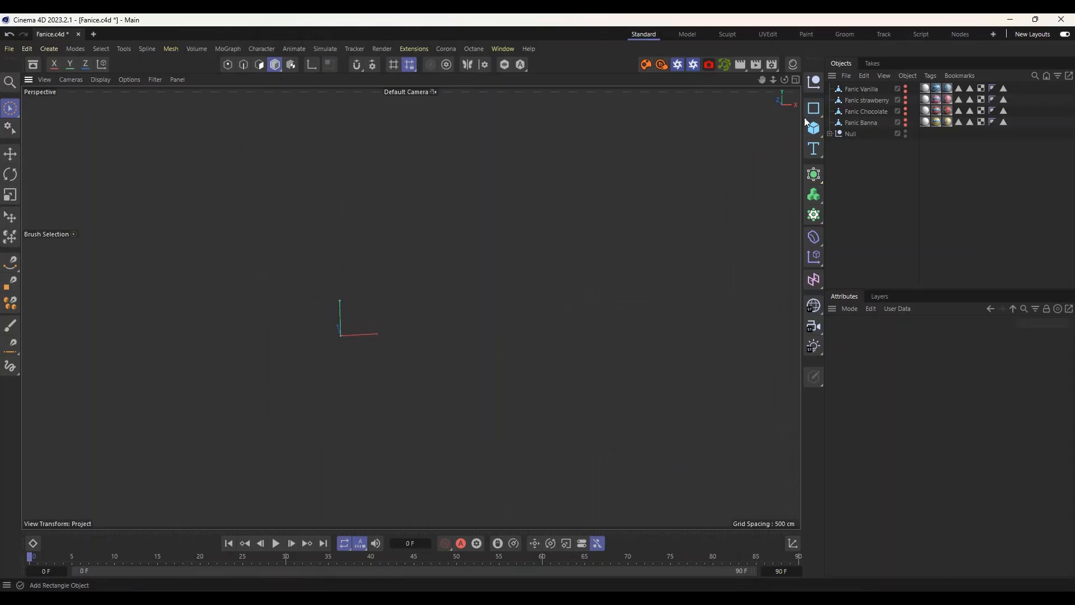
# Add a cube to the scene and make the Fanic Vanilla cup visible in the viewport.
pyautogui.click(817, 131)
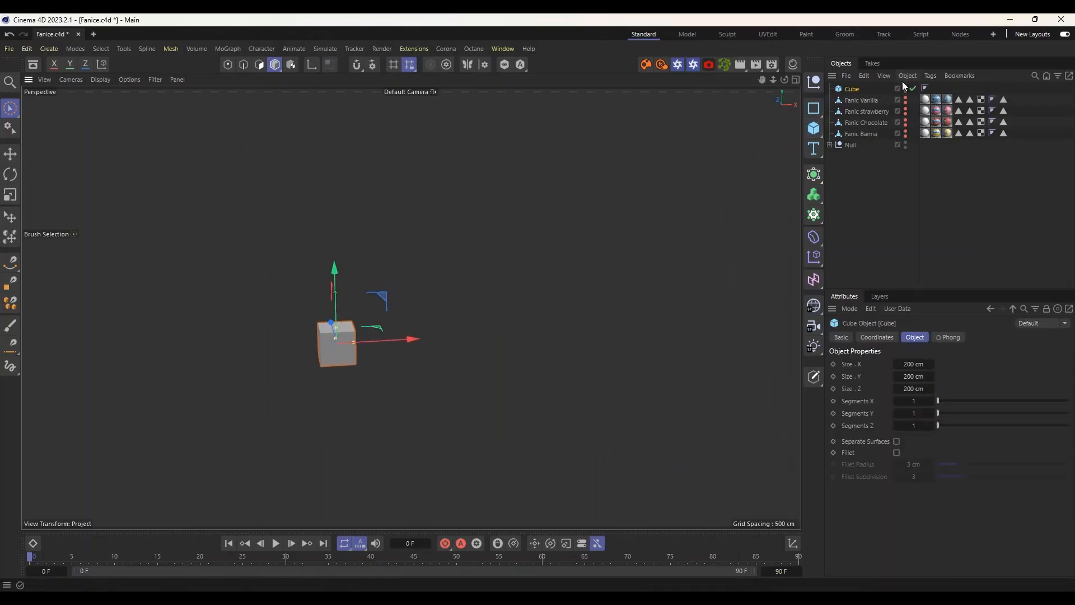
pyautogui.click(905, 99)
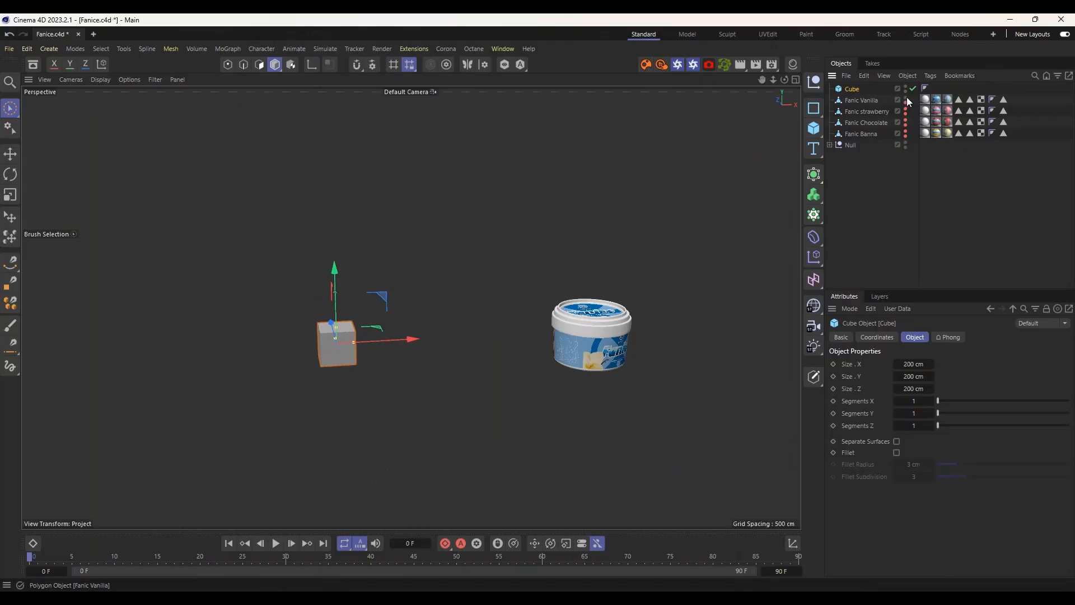
# Enlarge the cube to about 2168 cm in X, 2064 cm in Y and 2145 cm in Z.
pyautogui.moveTo(339, 325); pyautogui.dragTo(363, 167)
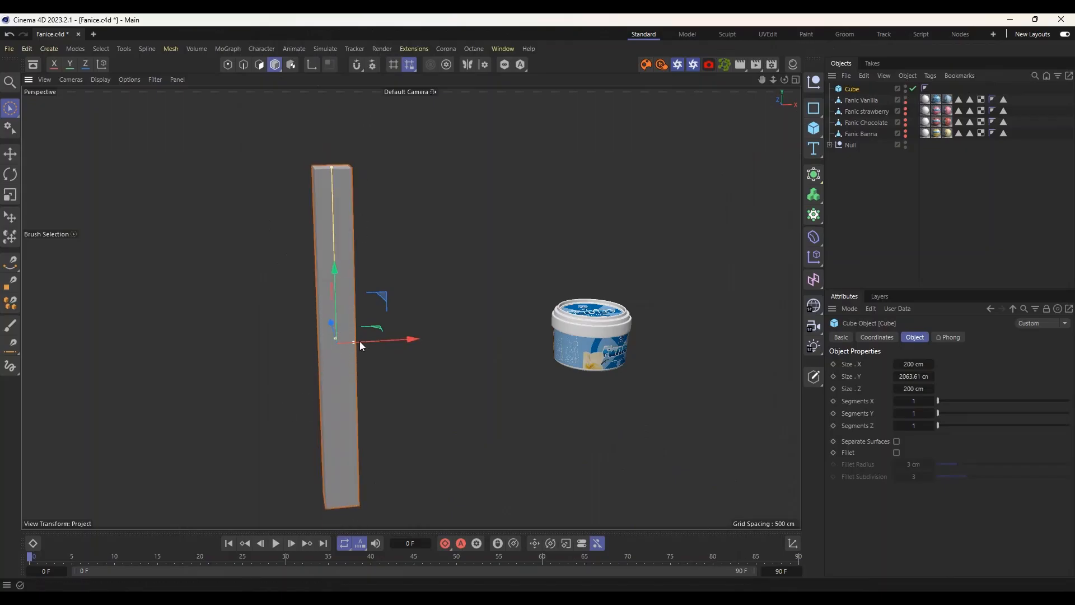
pyautogui.moveTo(360, 341); pyautogui.dragTo(514, 305)
pyautogui.keyDown('alt'); pyautogui.moveTo(329, 304); pyautogui.dragTo(456, 331); pyautogui.keyUp('alt')
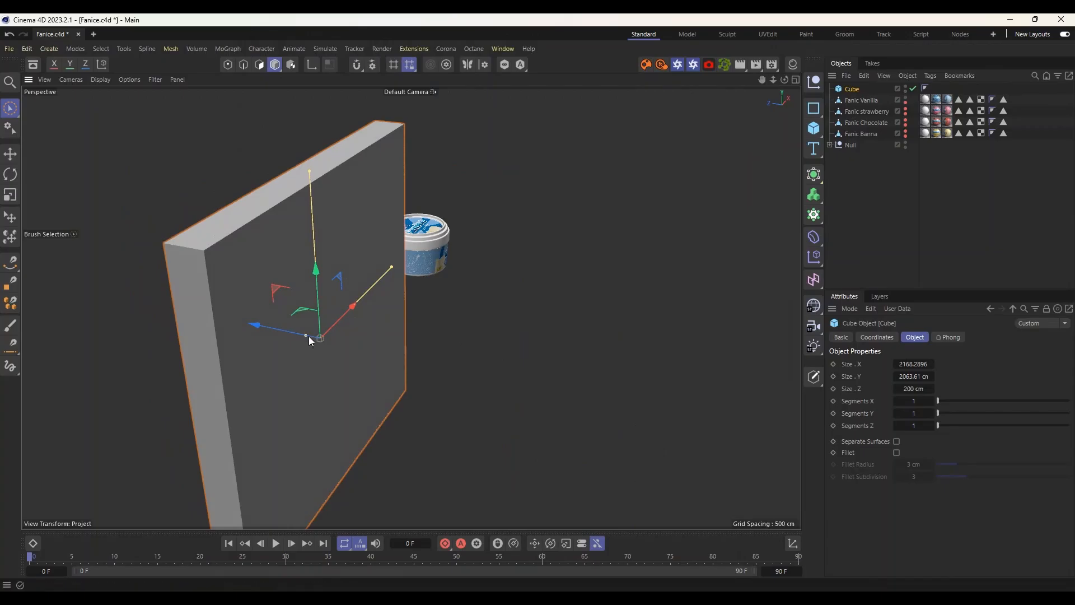
pyautogui.moveTo(307, 336); pyautogui.dragTo(187, 319)
pyautogui.keyDown('alt'); pyautogui.moveTo(576, 317); pyautogui.dragTo(439, 323); pyautogui.keyUp('alt')
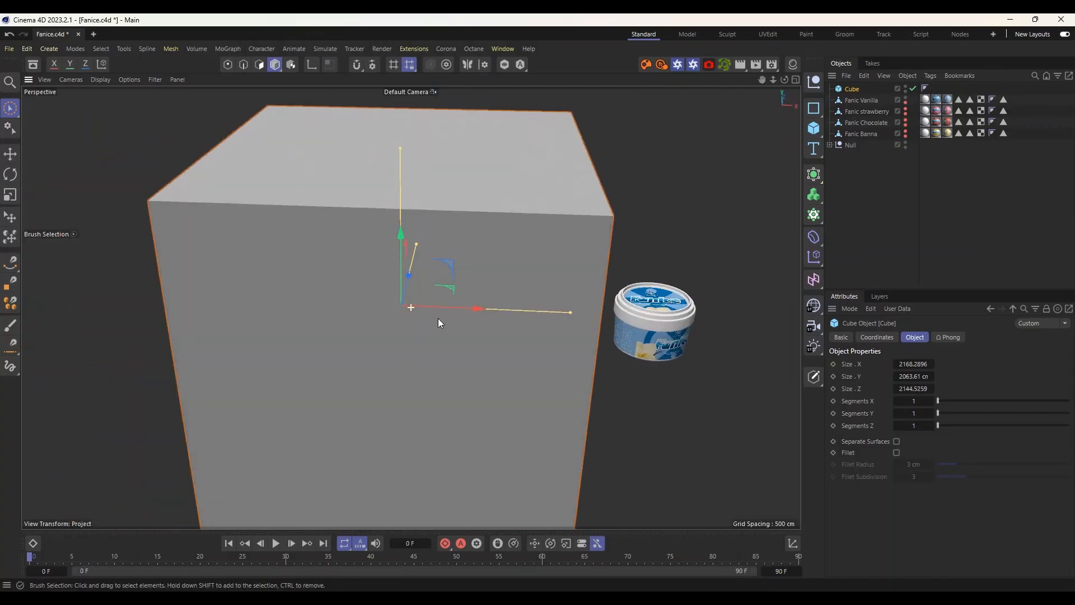
# Raise the cube along the Y axis until its base is near the cup's base and reduce its X size to about 1805 cm.
pyautogui.scroll(-6, 439, 323)
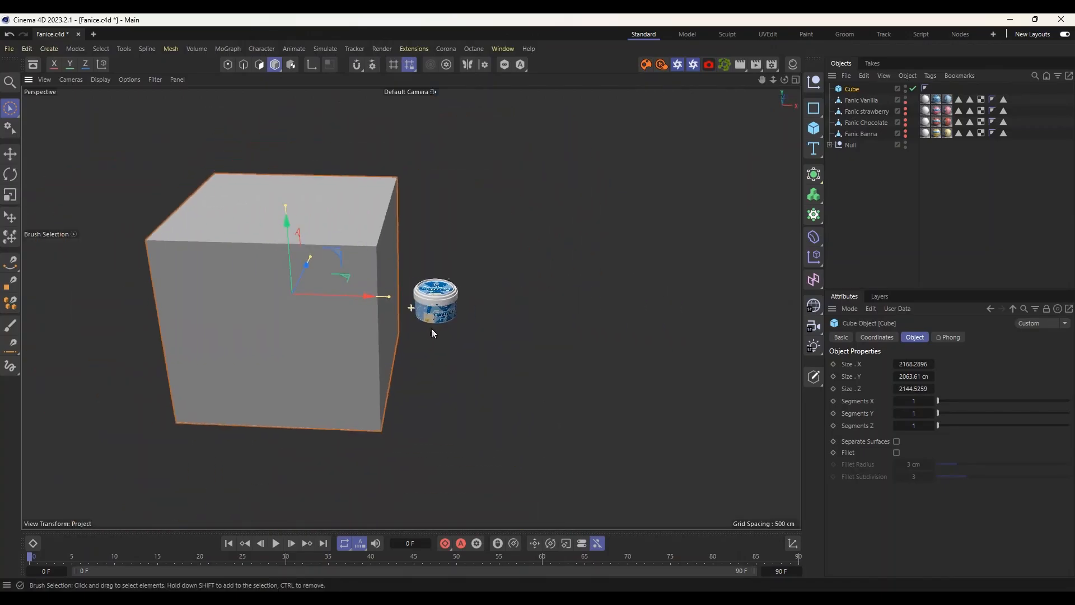
pyautogui.keyDown('alt'); pyautogui.moveTo(431, 329); pyautogui.dragTo(479, 324, button='middle'); pyautogui.keyUp('alt')
pyautogui.scroll(1, 346, 221)
pyautogui.moveTo(343, 229); pyautogui.dragTo(353, 136)
pyautogui.scroll(-2, 499, 366)
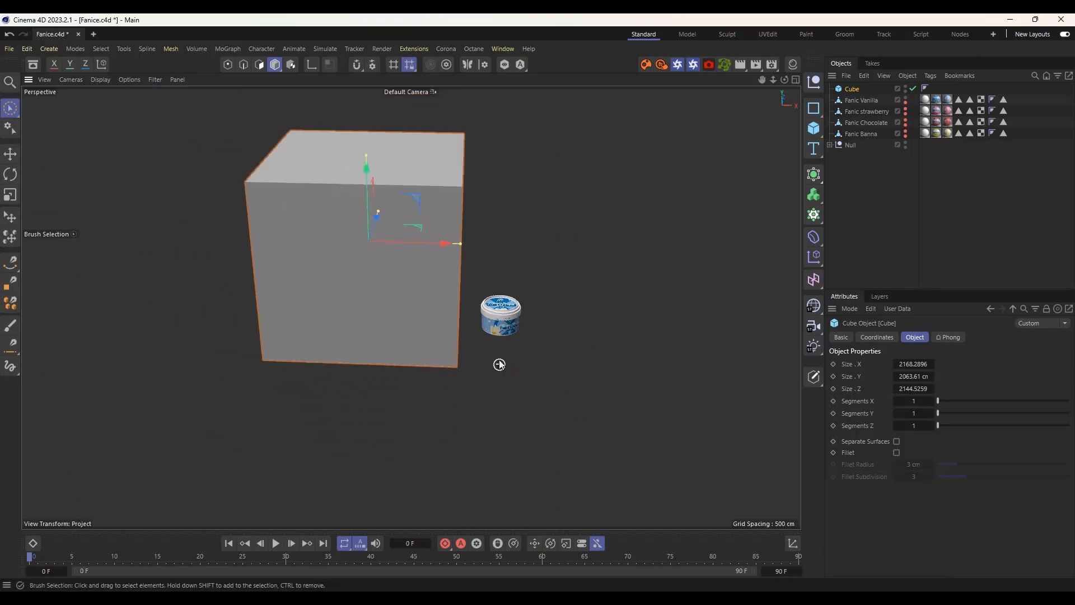
pyautogui.keyDown('alt'); pyautogui.moveTo(499, 366); pyautogui.dragTo(432, 229); pyautogui.keyUp('alt')
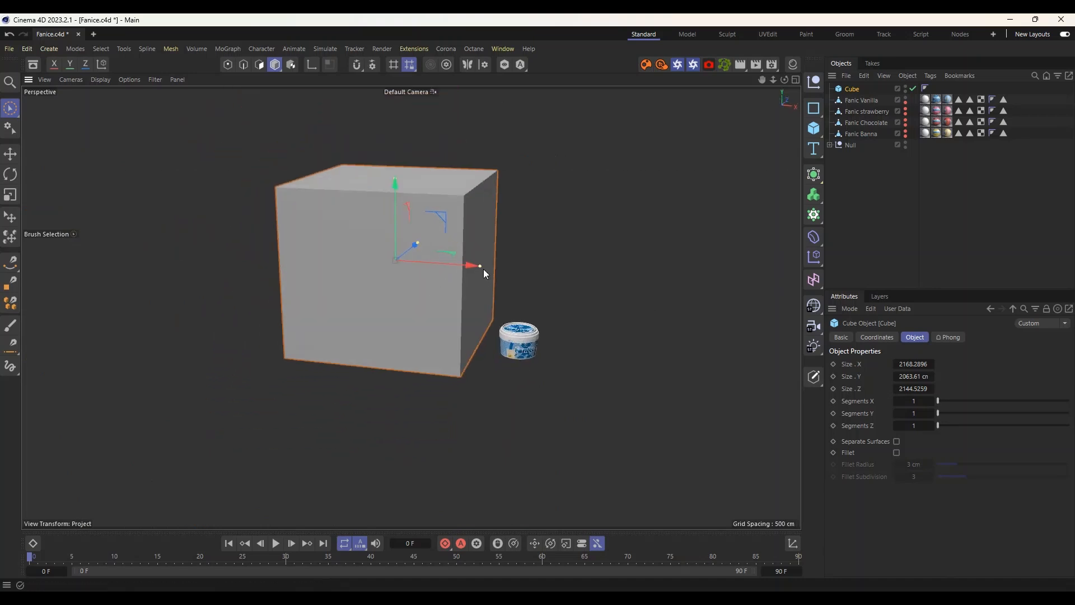
pyautogui.moveTo(480, 267); pyautogui.dragTo(466, 260)
# Make the cube editable and delete its front polygon to open it up.
pyautogui.keyDown('alt'); pyautogui.moveTo(504, 261); pyautogui.dragTo(536, 264, button='middle'); pyautogui.keyUp('alt')
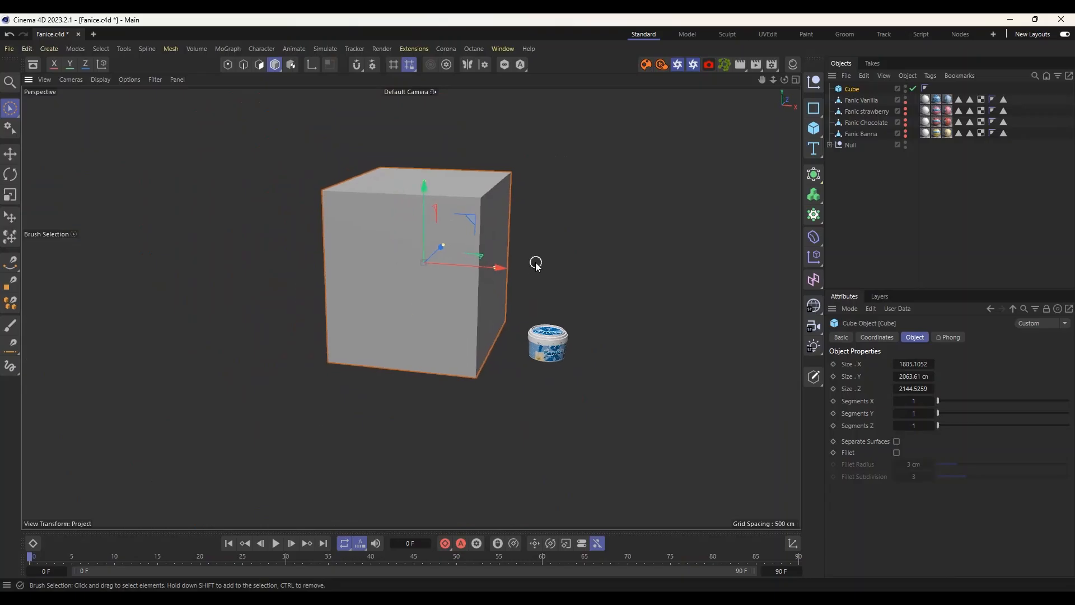
pyautogui.keyDown('alt'); pyautogui.moveTo(523, 257); pyautogui.dragTo(549, 264); pyautogui.keyUp('alt')
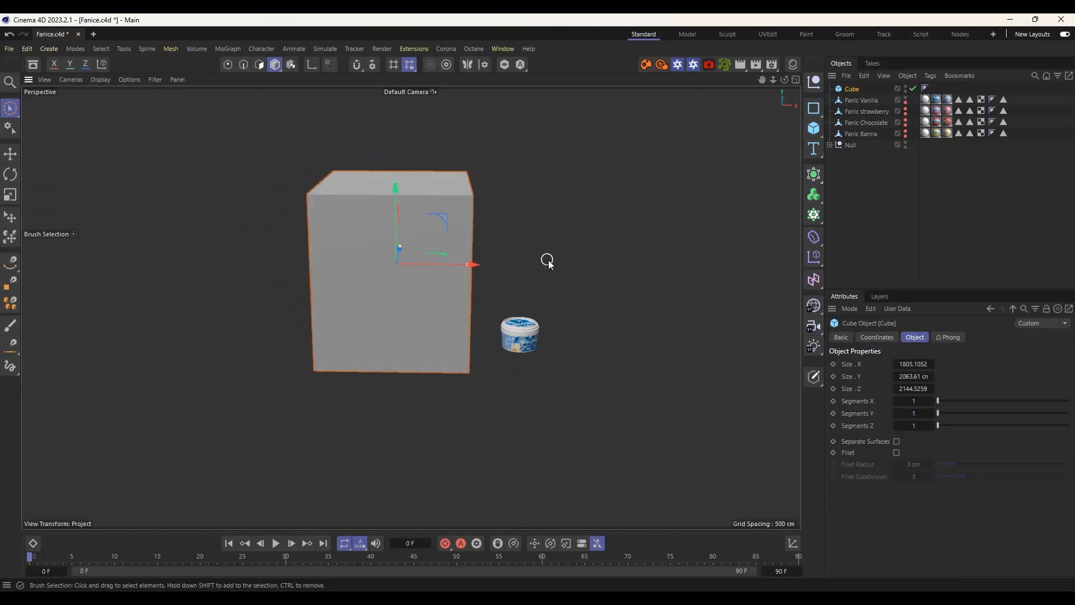
pyautogui.click(814, 376)
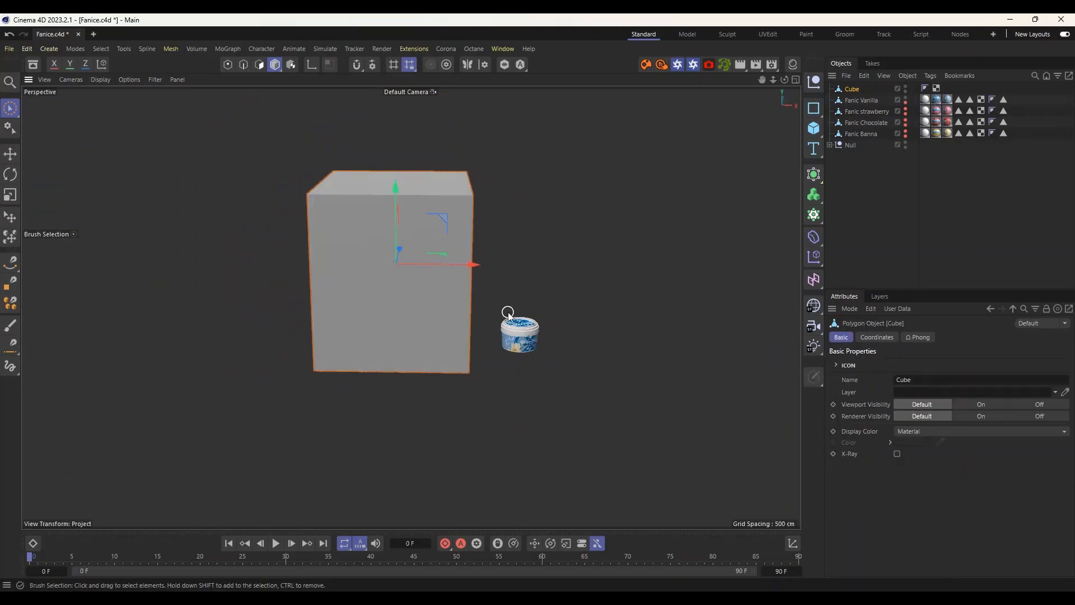
pyautogui.click(259, 65)
pyautogui.click(401, 296)
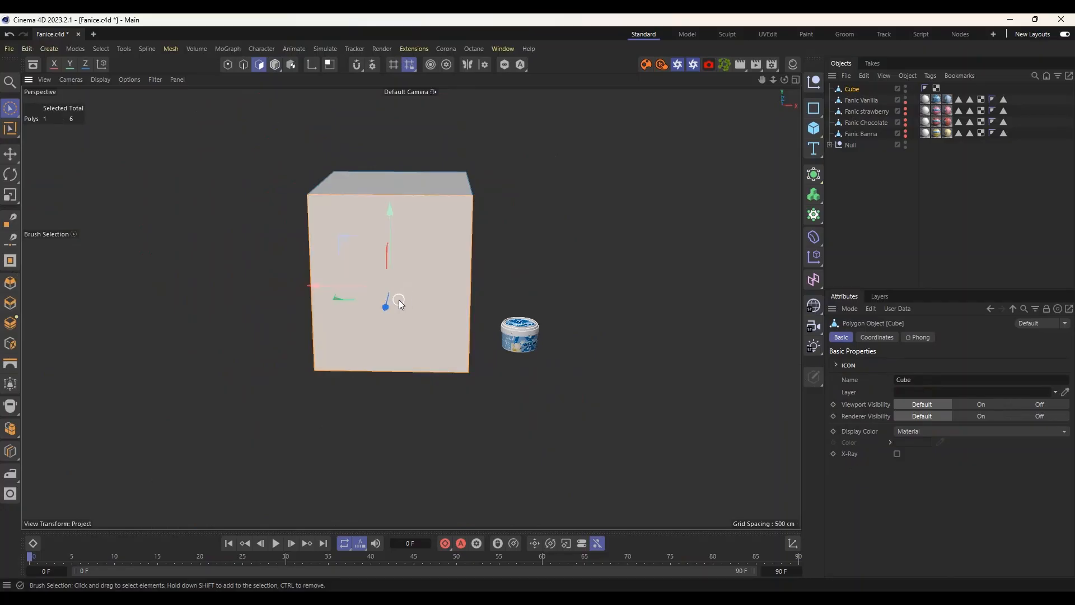
pyautogui.press('Delete')
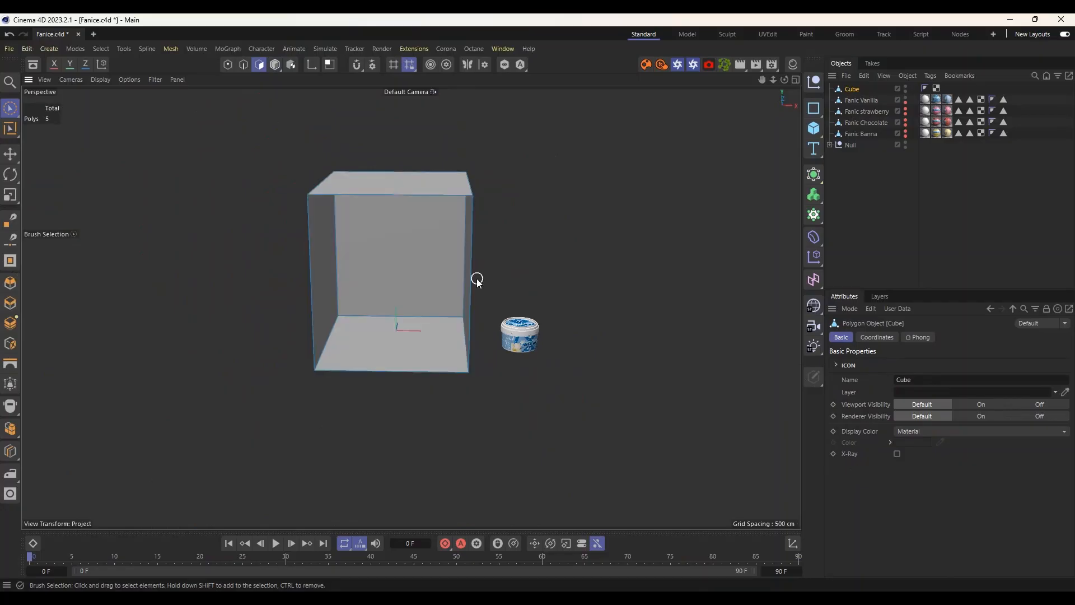
# Scale the whole open box up uniformly to about 152.5 %.
pyautogui.keyDown('alt'); pyautogui.moveTo(456, 276); pyautogui.dragTo(643, 253); pyautogui.keyUp('alt')
pyautogui.scroll(3, 421, 312)
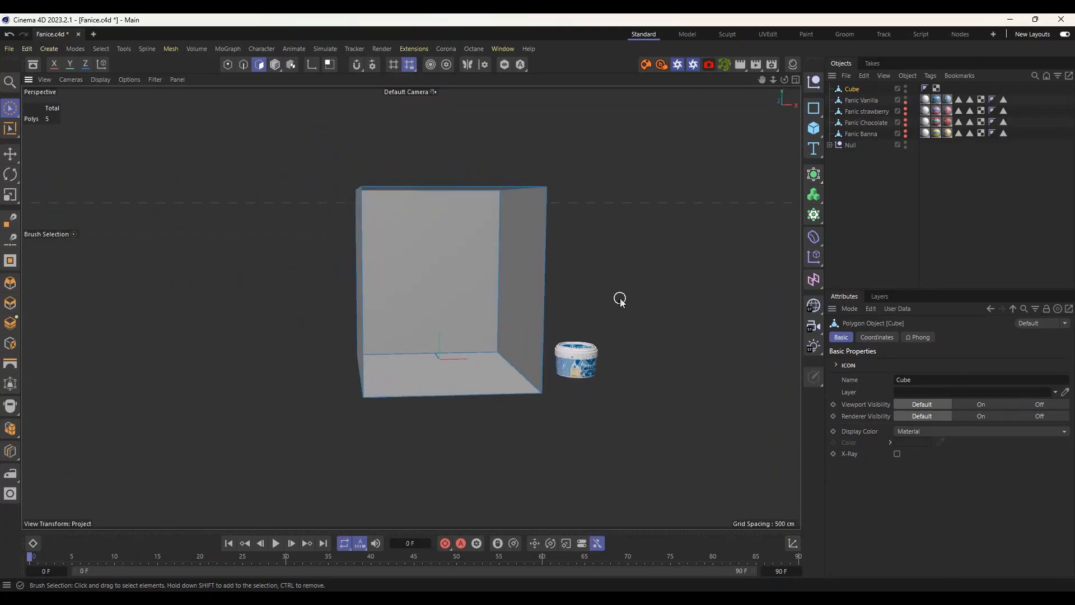
pyautogui.keyDown('alt'); pyautogui.moveTo(611, 302); pyautogui.dragTo(408, 305); pyautogui.keyUp('alt')
pyautogui.click(10, 195)
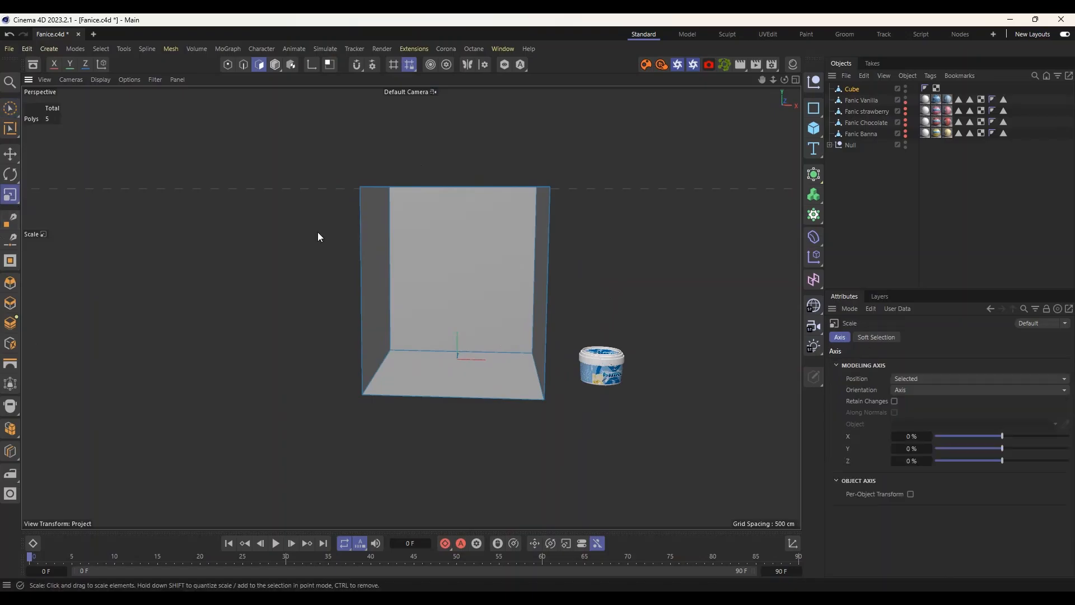
pyautogui.click(275, 65)
pyautogui.moveTo(292, 132); pyautogui.dragTo(491, 93)
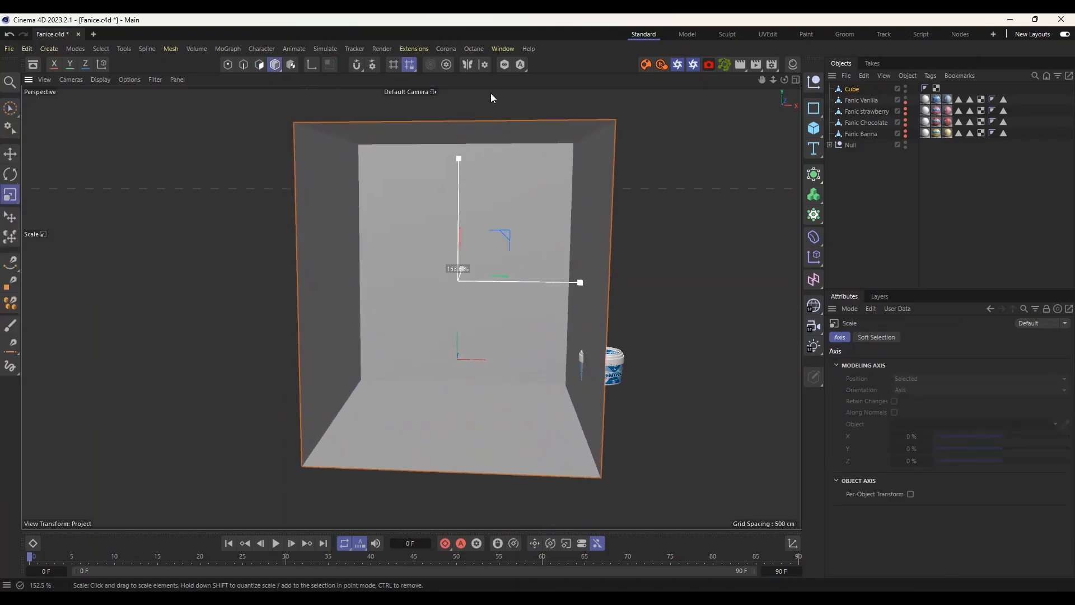
# Raise the enlarged box along the Y axis to bring its floor closer to the level of the cup's base.
pyautogui.keyDown('alt'); pyautogui.moveTo(474, 210); pyautogui.dragTo(90, 187); pyautogui.keyUp('alt')
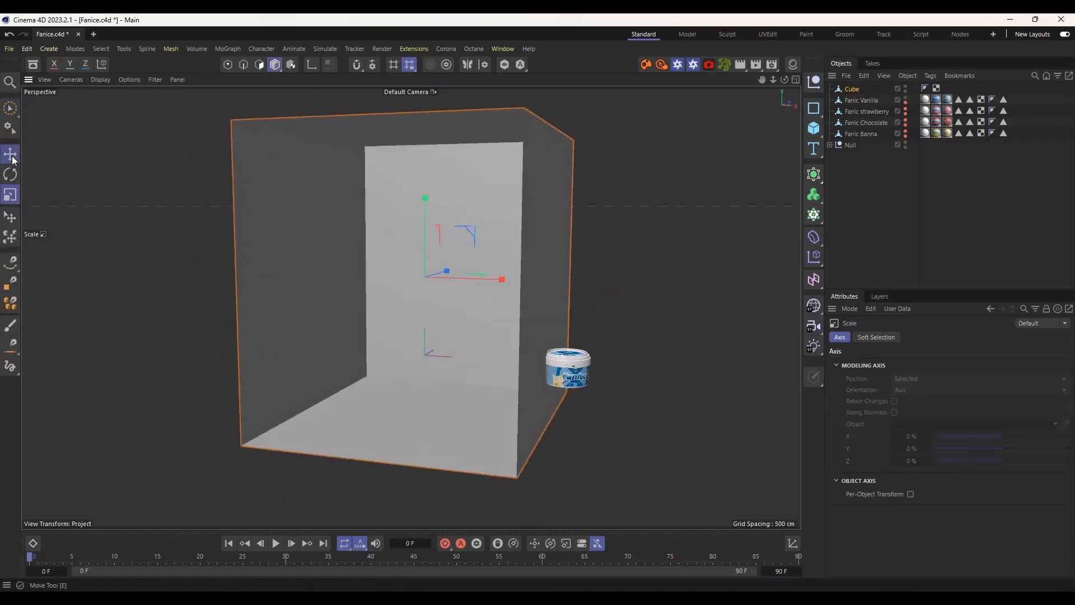
pyautogui.press('e')
pyautogui.keyDown('alt'); pyautogui.moveTo(446, 270); pyautogui.dragTo(529, 235); pyautogui.keyUp('alt')
pyautogui.scroll(3, 544, 375)
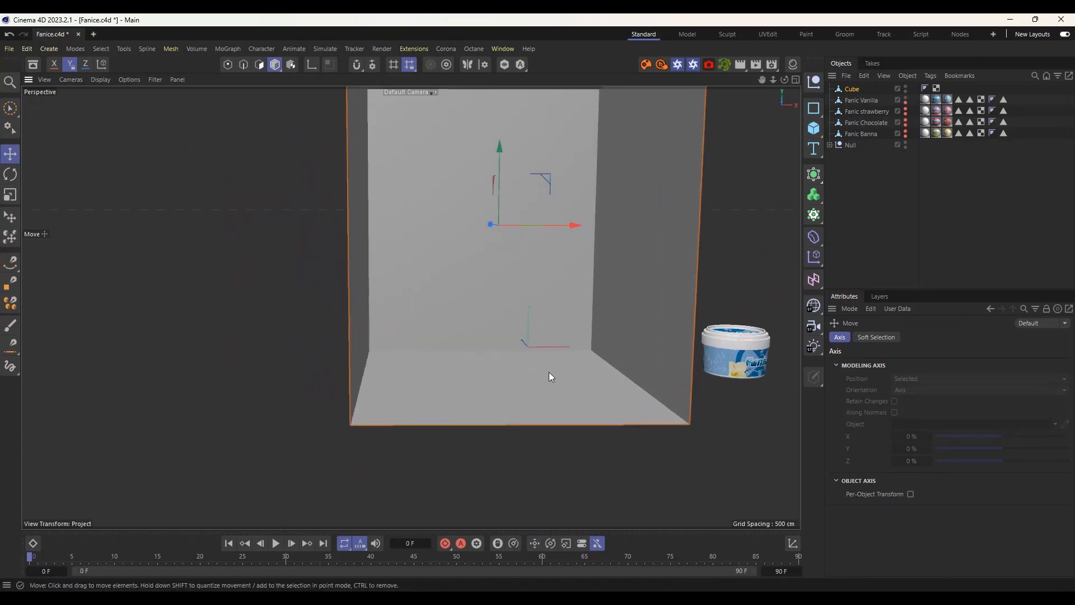
pyautogui.keyDown('alt'); pyautogui.moveTo(548, 372); pyautogui.dragTo(480, 381, button='middle'); pyautogui.keyUp('alt')
pyautogui.moveTo(499, 350)
pyautogui.keyDown('alt'); pyautogui.mouseDown()
pyautogui.moveTo(503, 364)
pyautogui.moveTo(502, 355)
pyautogui.mouseUp(); pyautogui.keyUp('alt')
pyautogui.scroll(-2, 502, 355)
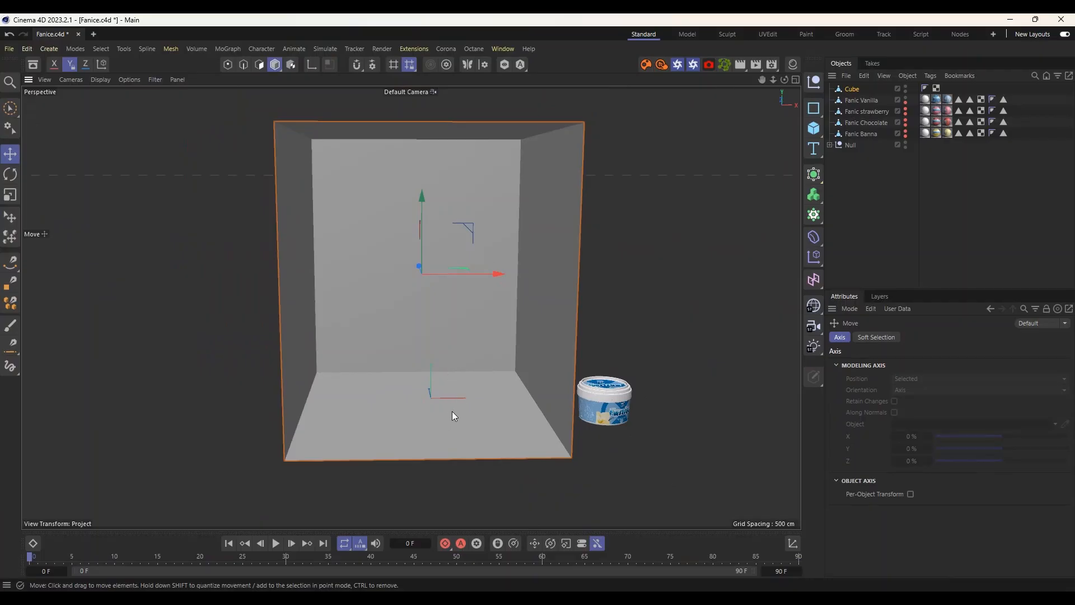
pyautogui.keyDown('alt'); pyautogui.moveTo(526, 462); pyautogui.dragTo(496, 448); pyautogui.keyUp('alt')
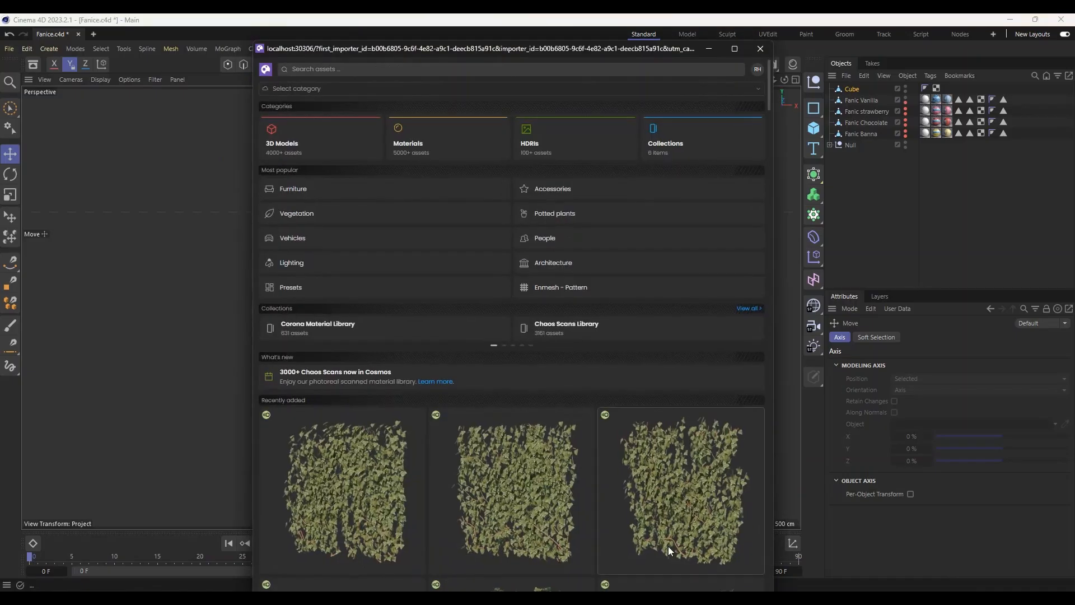
# Import the Boulder Limestone 002 model from the downloaded assets in Chaos Cosmos and return to Cinema 4D.
pyautogui.click(737, 49)
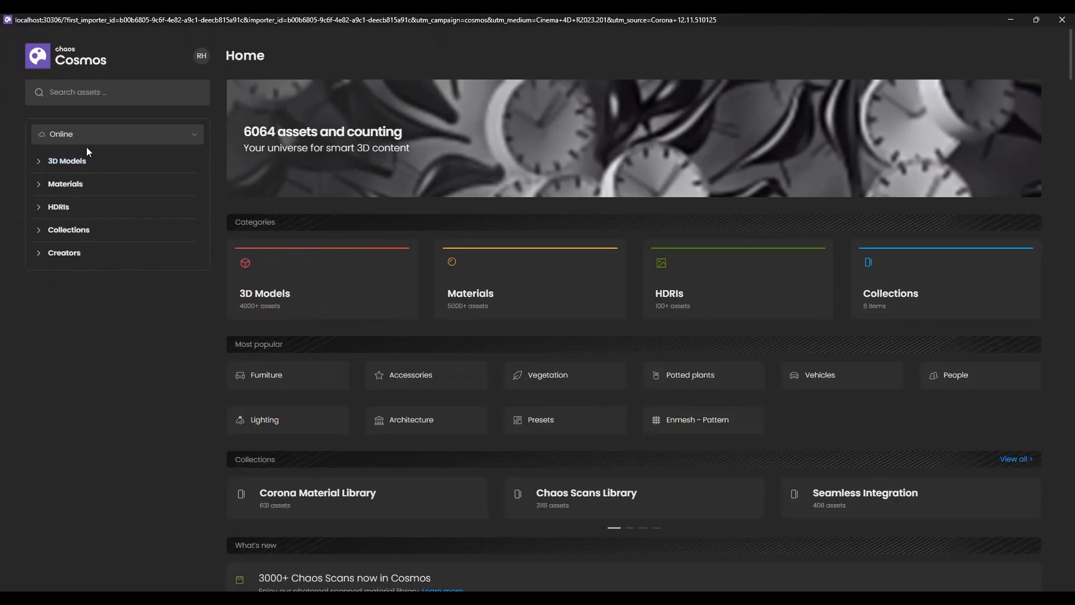
pyautogui.click(89, 141)
pyautogui.click(91, 178)
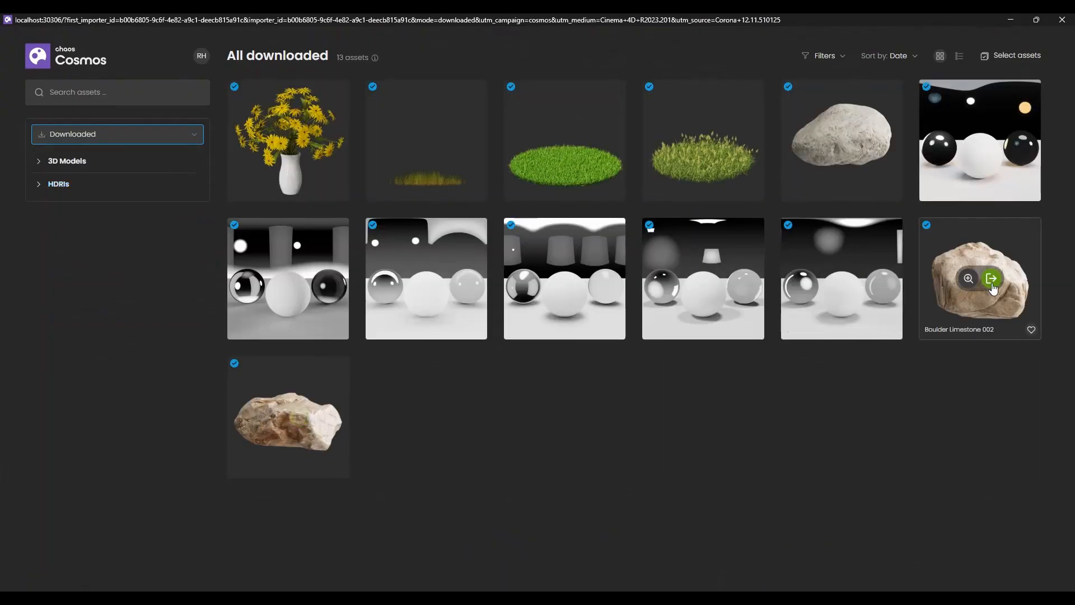
pyautogui.click(992, 279)
pyautogui.click(1011, 20)
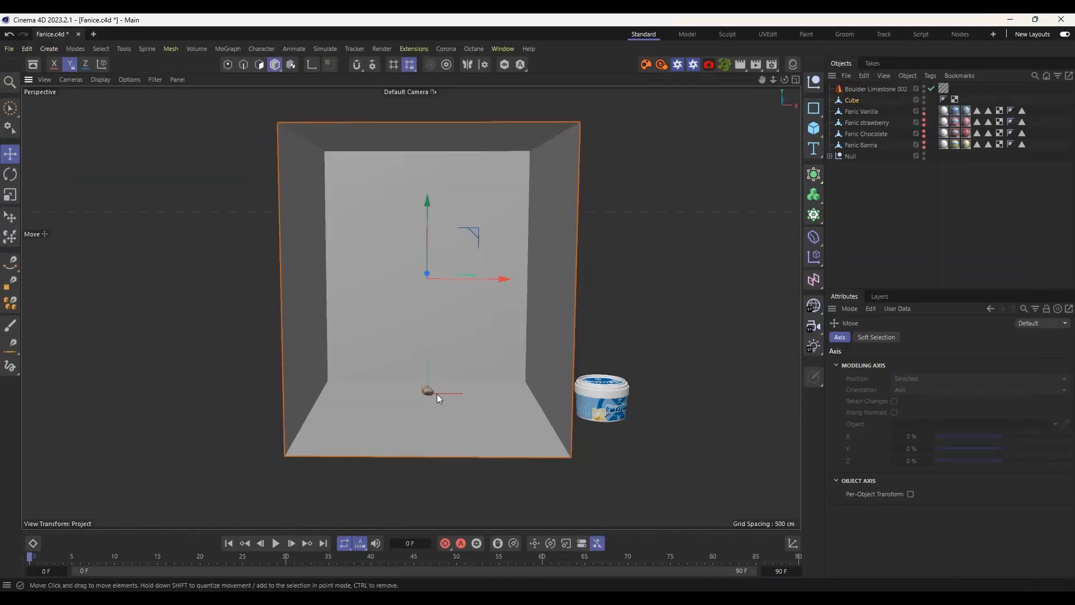
# Set the viewport preview size of the boulder's limestone material to 2048x2048.
pyautogui.scroll(6, 432, 394)
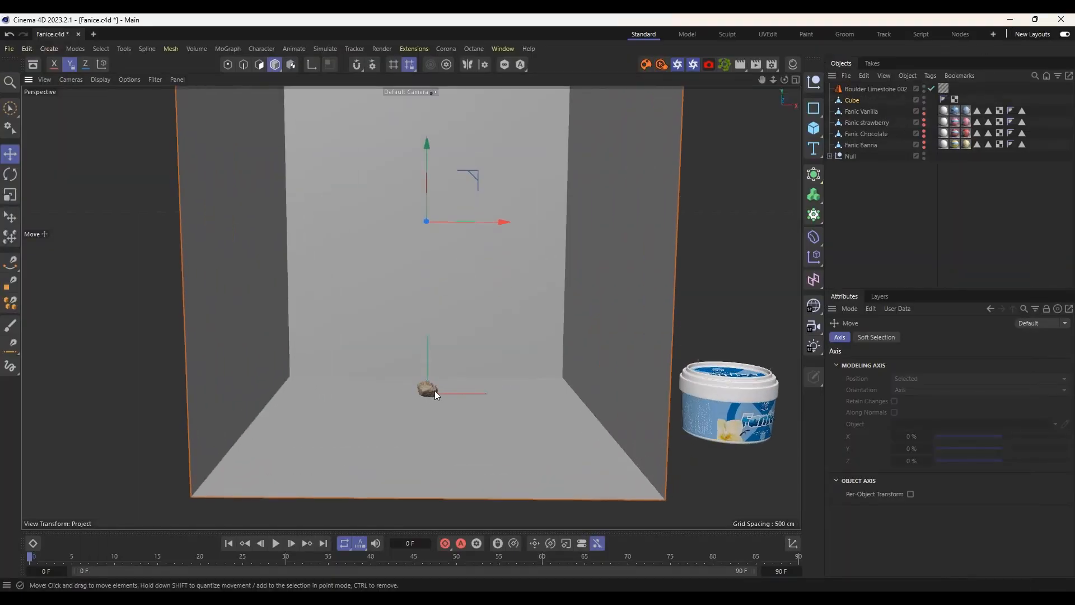
pyautogui.scroll(6, 434, 391)
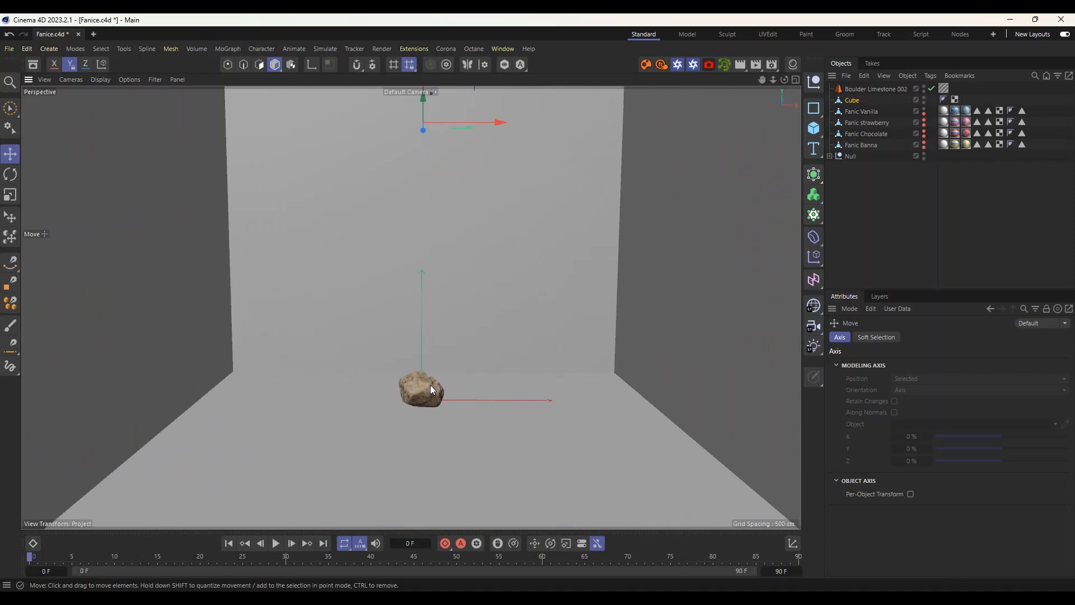
pyautogui.scroll(5, 439, 341)
pyautogui.scroll(-2, 449, 375)
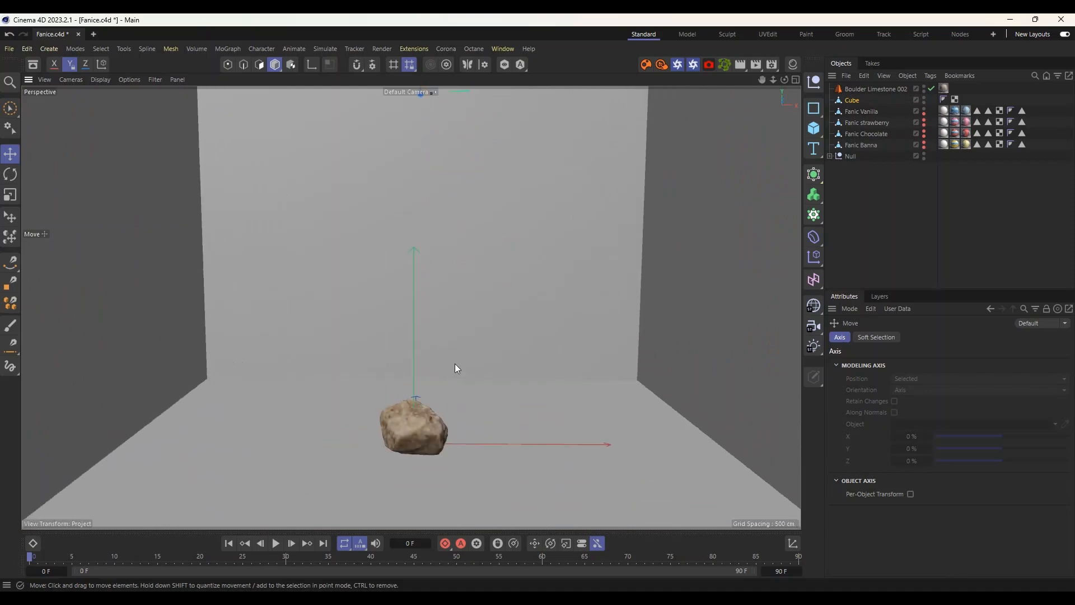
pyautogui.scroll(-3, 455, 368)
pyautogui.click(793, 63)
pyautogui.doubleClick(653, 120)
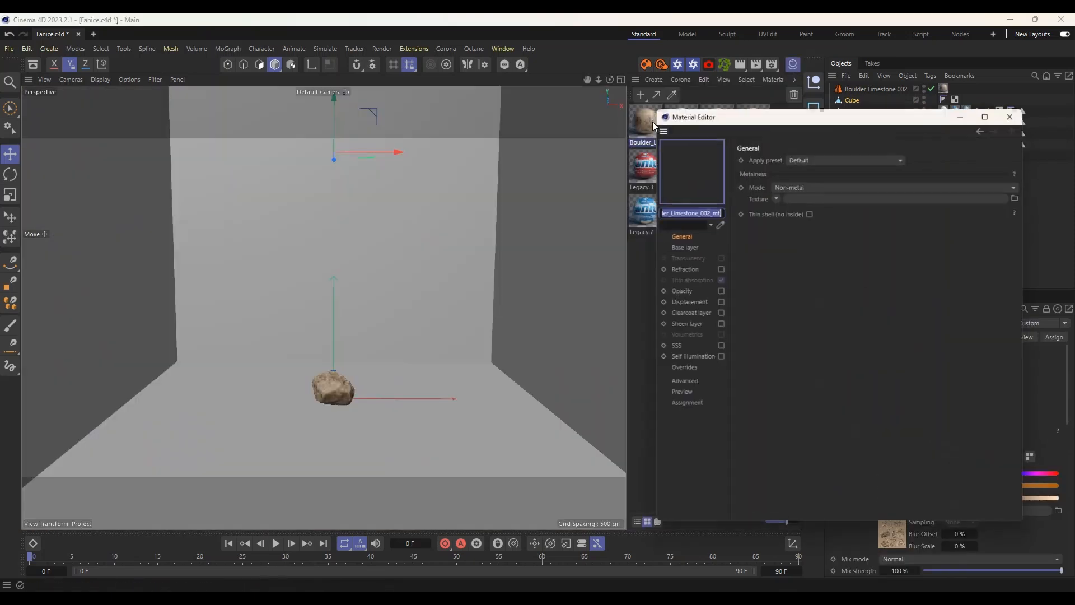
pyautogui.click(686, 394)
pyautogui.click(844, 156)
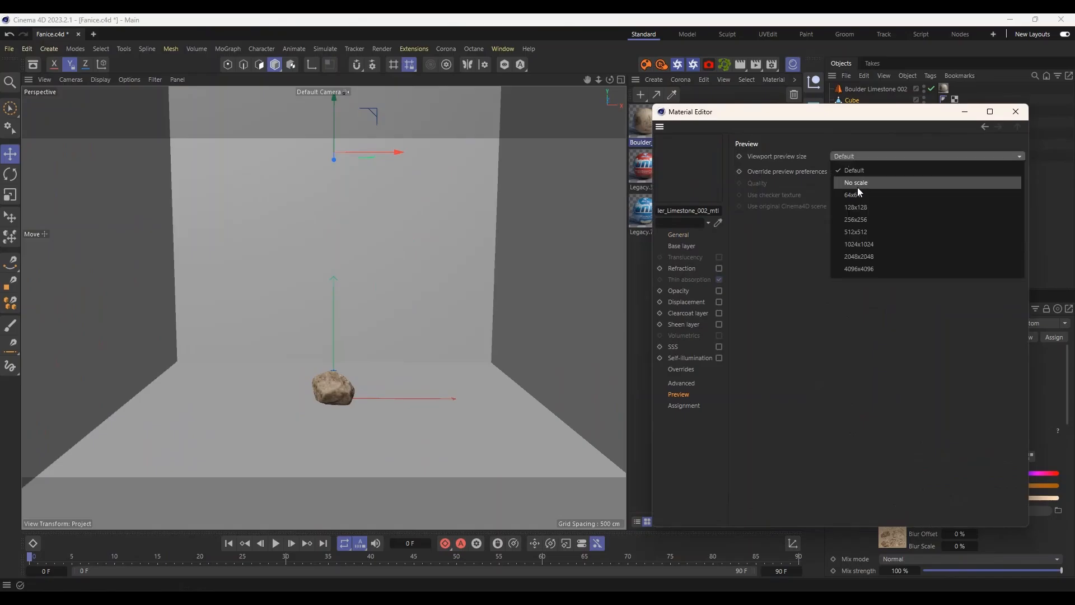
pyautogui.click(861, 254)
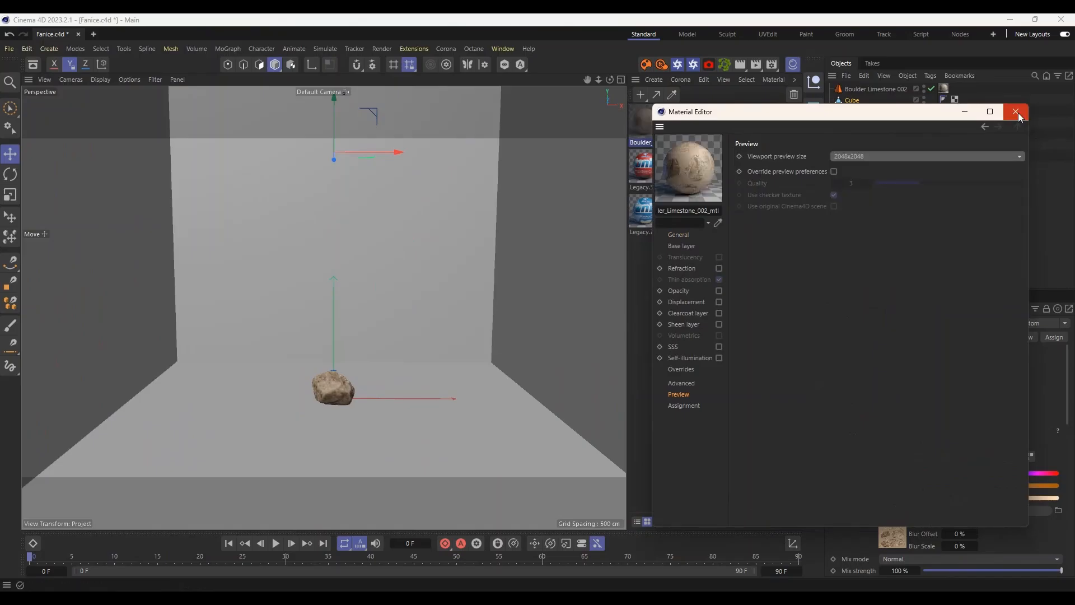
pyautogui.click(1015, 111)
pyautogui.scroll(-2, 354, 356)
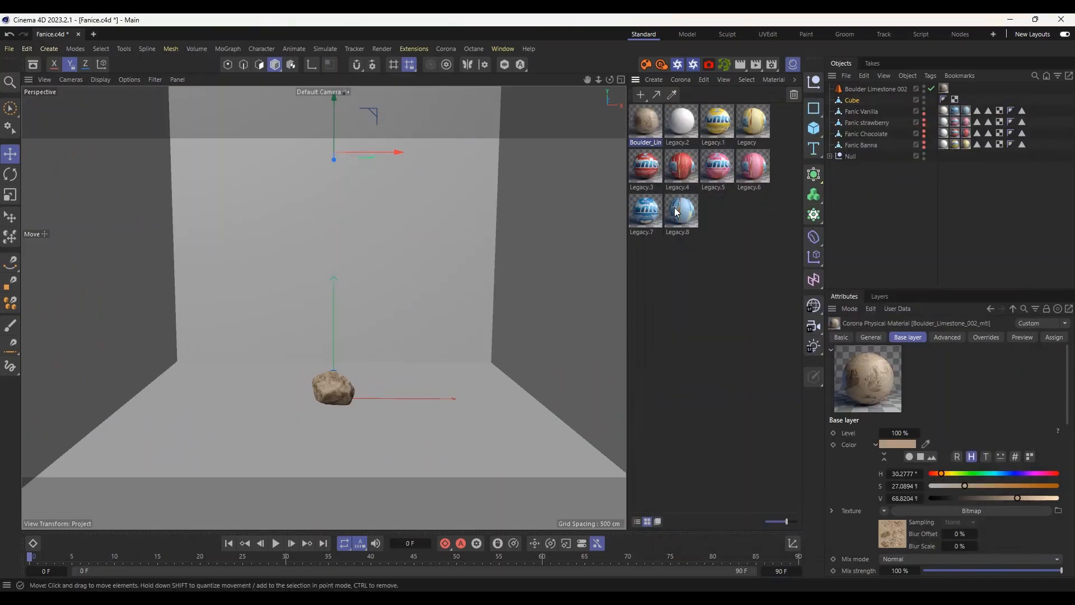
pyautogui.click(794, 65)
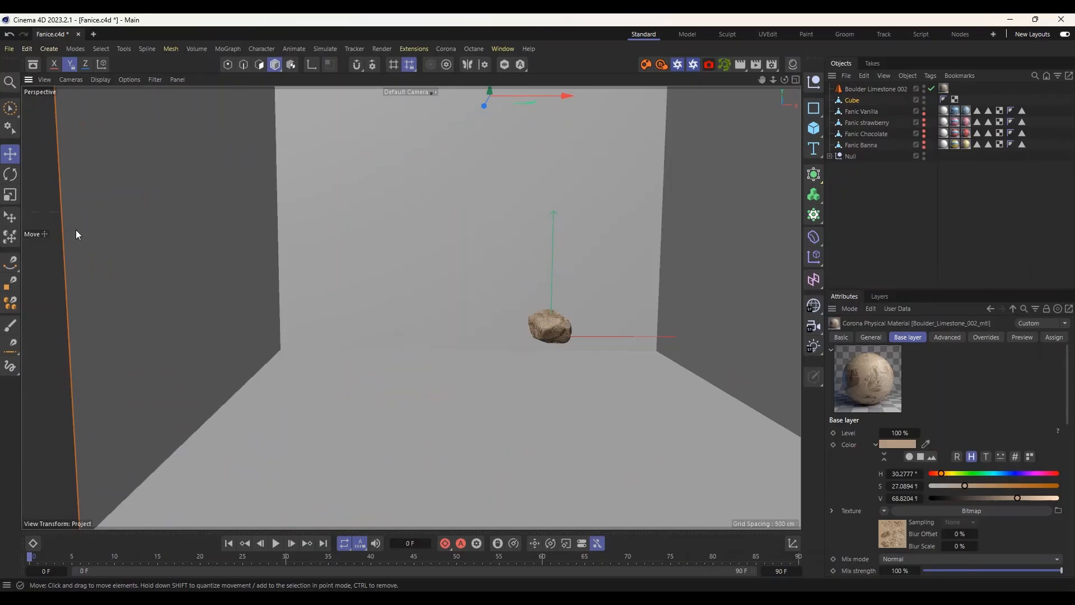
# Put the boulder on the box floor, left of the centre, with the Place tool.
pyautogui.press('t')
pyautogui.click(528, 334)
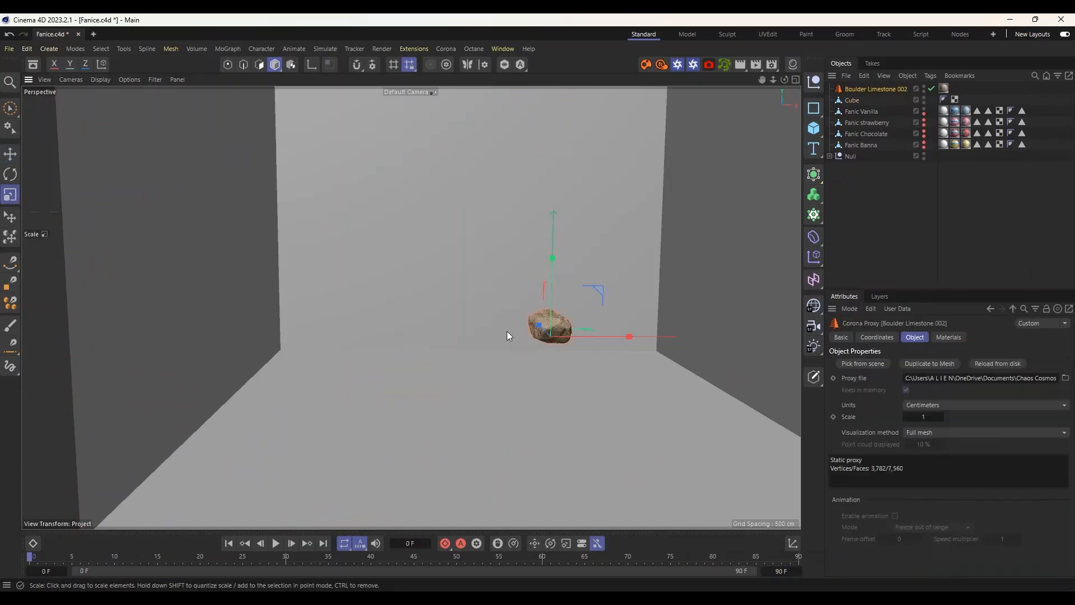
pyautogui.click(10, 237)
pyautogui.click(10, 218)
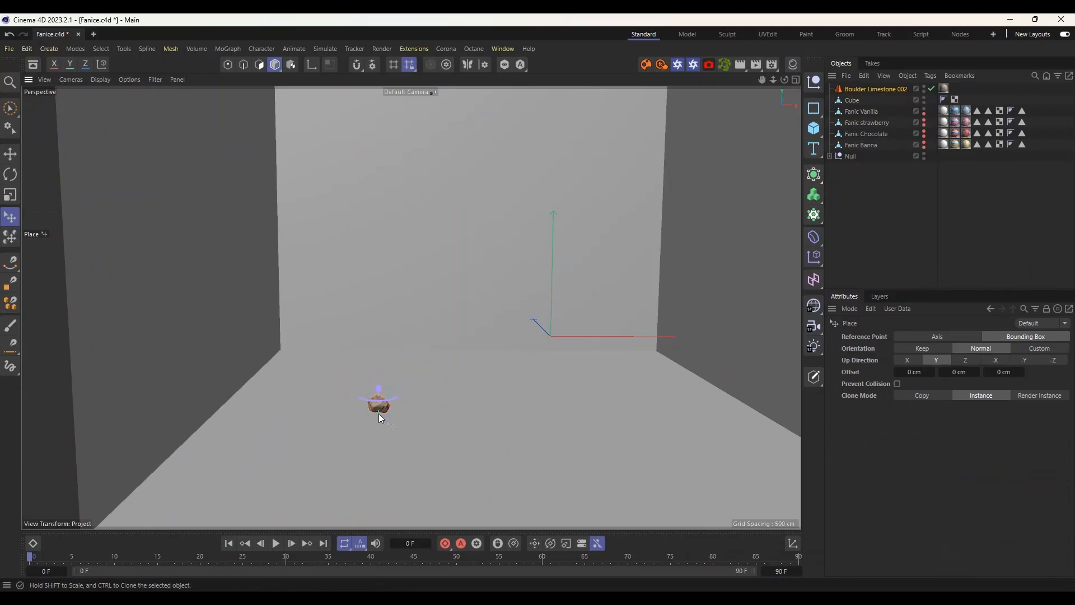
pyautogui.scroll(-5, 402, 404)
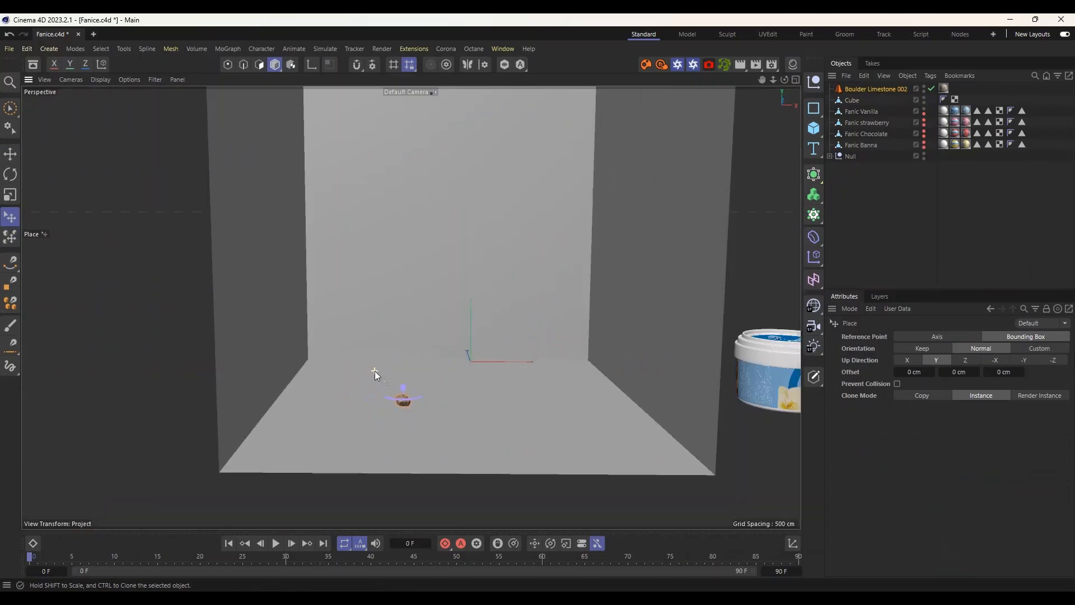
pyautogui.scroll(4, 426, 405)
pyautogui.scroll(-3, 429, 385)
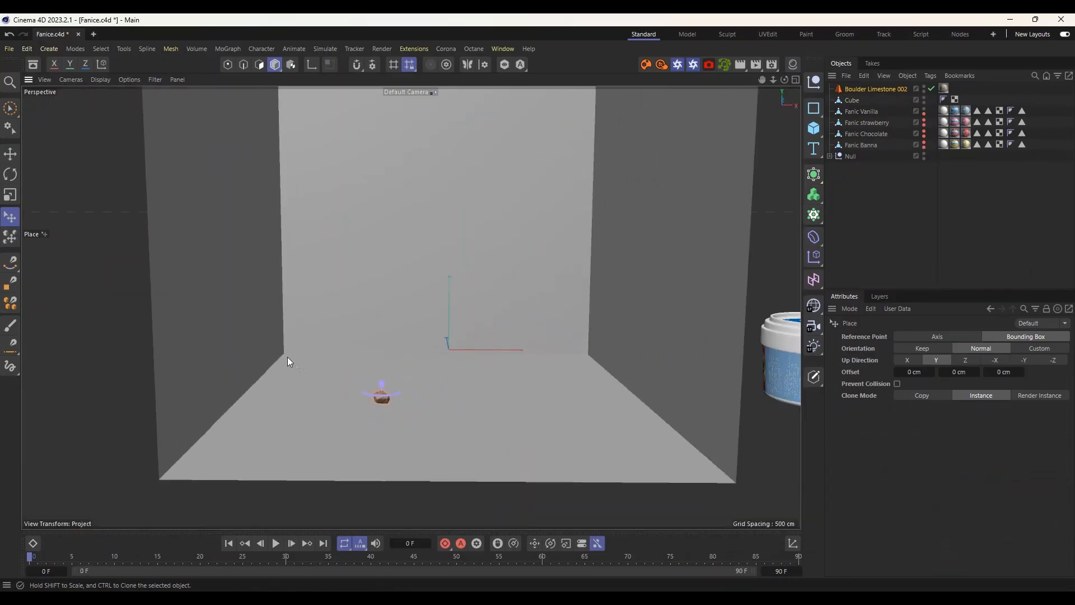
# Move the box's left wall polygon inward to make the box narrower.
pyautogui.click(10, 153)
pyautogui.scroll(2, 486, 381)
pyautogui.scroll(-4, 486, 384)
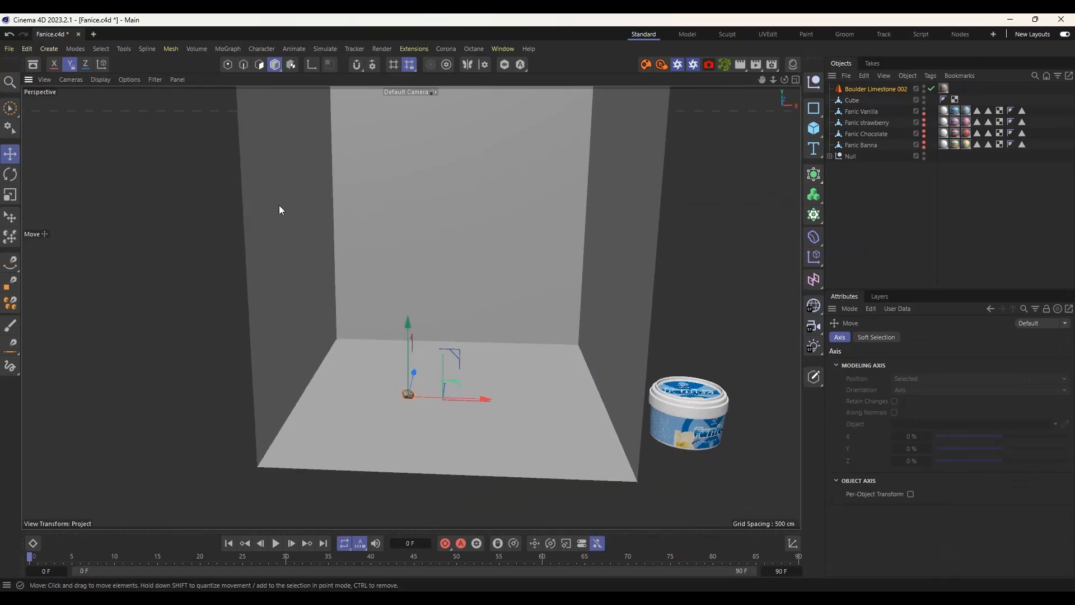
pyautogui.scroll(1, 281, 209)
pyautogui.click(319, 95)
pyautogui.click(259, 64)
pyautogui.click(281, 168)
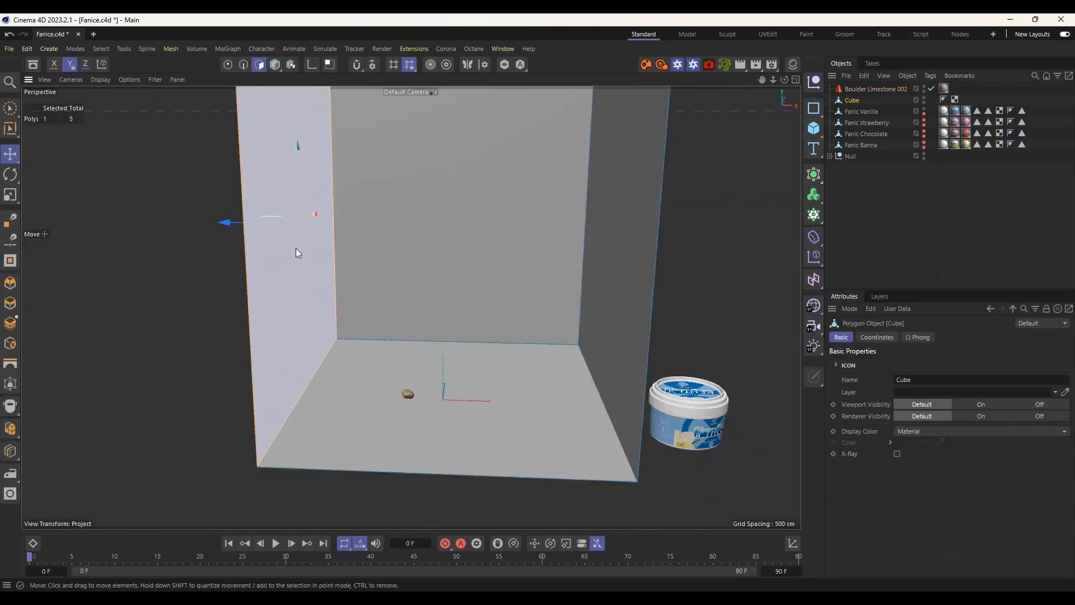
pyautogui.moveTo(246, 224); pyautogui.dragTo(340, 227)
pyautogui.keyDown('alt'); pyautogui.moveTo(492, 334); pyautogui.dragTo(516, 288); pyautogui.keyUp('alt')
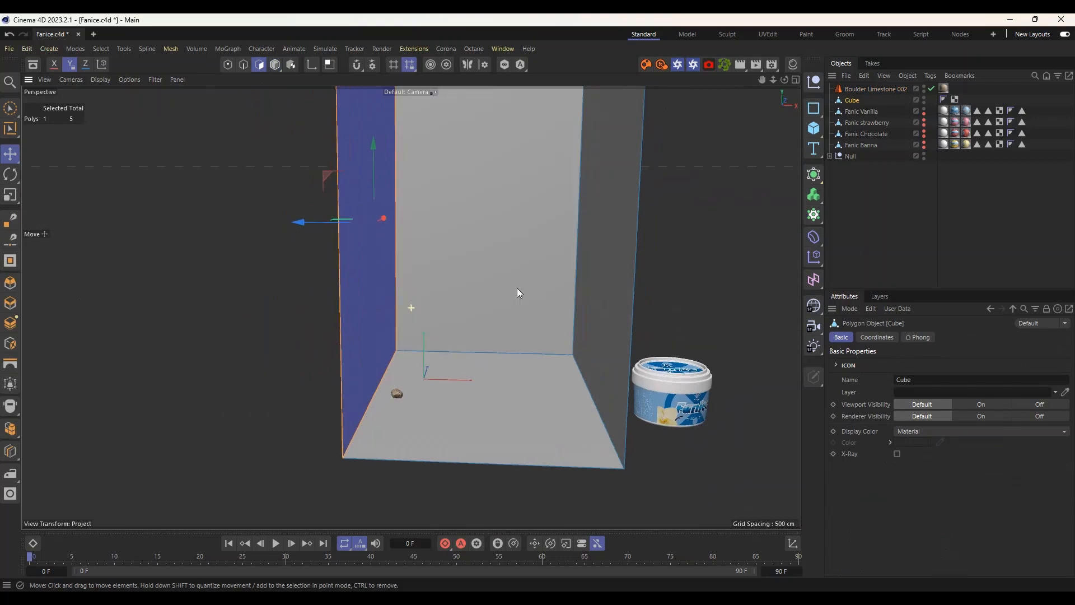
pyautogui.keyDown('alt'); pyautogui.moveTo(516, 287); pyautogui.dragTo(470, 340, button='middle'); pyautogui.keyUp('alt')
pyautogui.click(371, 392)
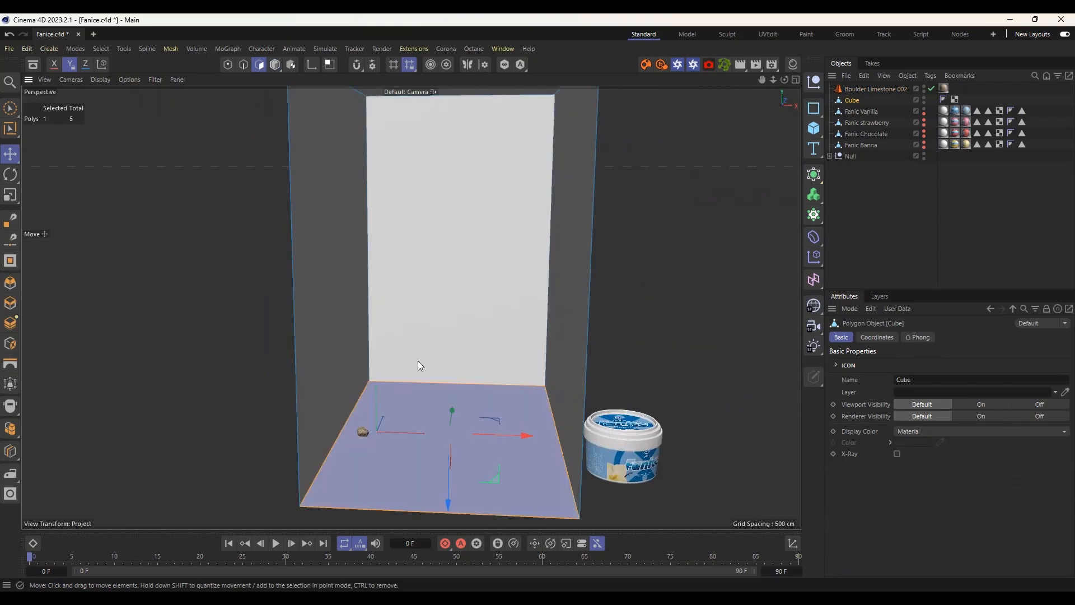
# Scale the boulder up uniformly to roughly half the width of the vanilla cup.
pyautogui.click(275, 64)
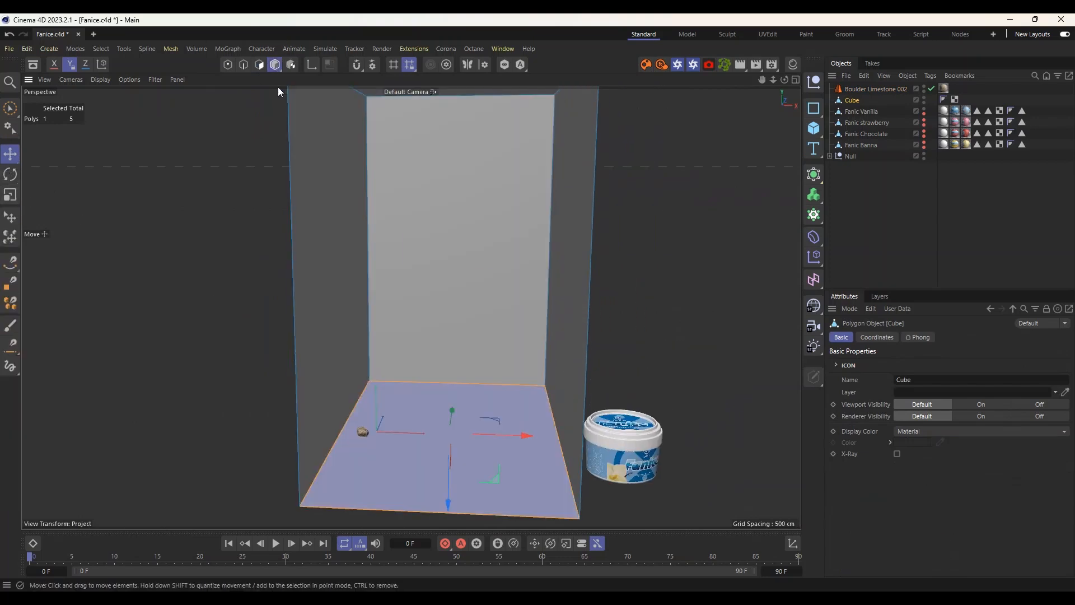
pyautogui.click(364, 433)
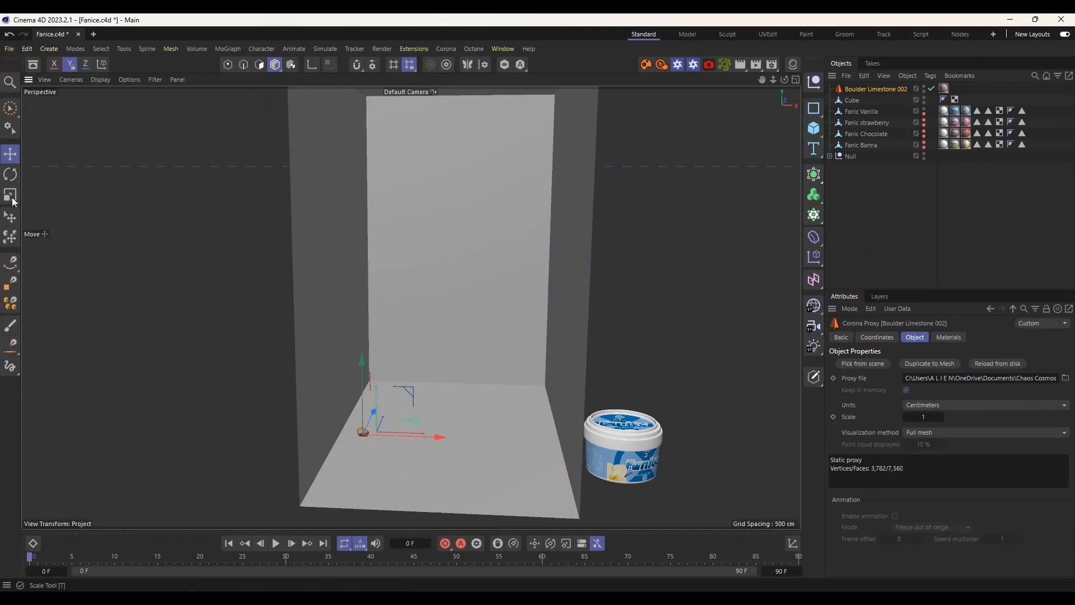
pyautogui.press('t')
pyautogui.moveTo(272, 252); pyautogui.dragTo(538, 238)
pyautogui.moveTo(448, 305); pyautogui.dragTo(426, 266)
pyautogui.keyDown('alt'); pyautogui.moveTo(335, 318); pyautogui.dragTo(411, 305, button='right'); pyautogui.keyUp('alt')
pyautogui.keyDown('alt'); pyautogui.moveTo(412, 305); pyautogui.dragTo(396, 347, button='middle'); pyautogui.keyUp('alt')
# Move the boulder along X away from the box's left wall and stack a copy directly above it.
pyautogui.click(10, 154)
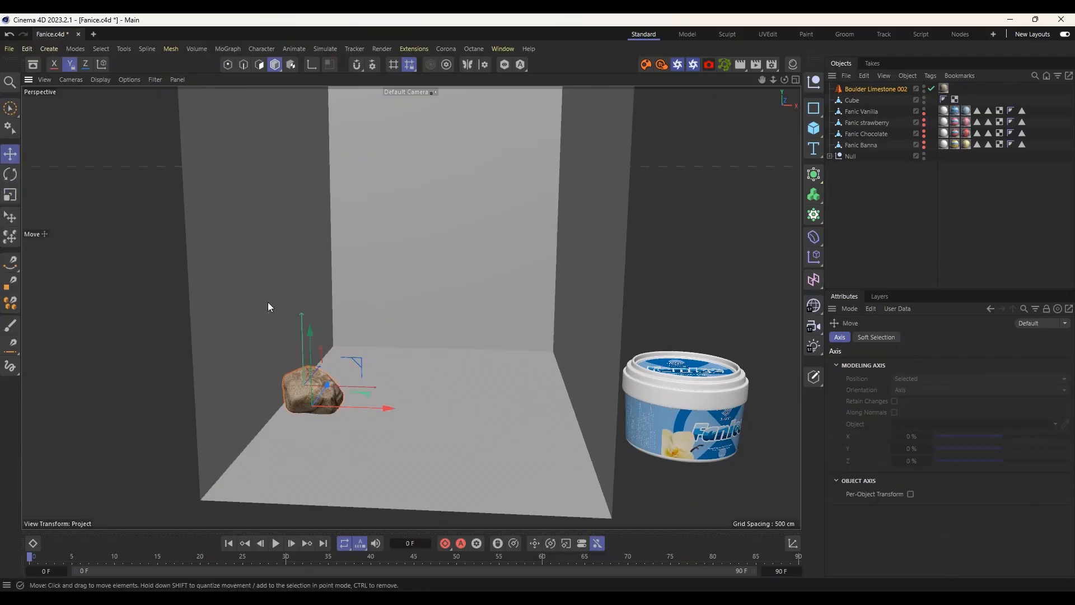
pyautogui.moveTo(364, 402); pyautogui.dragTo(416, 397)
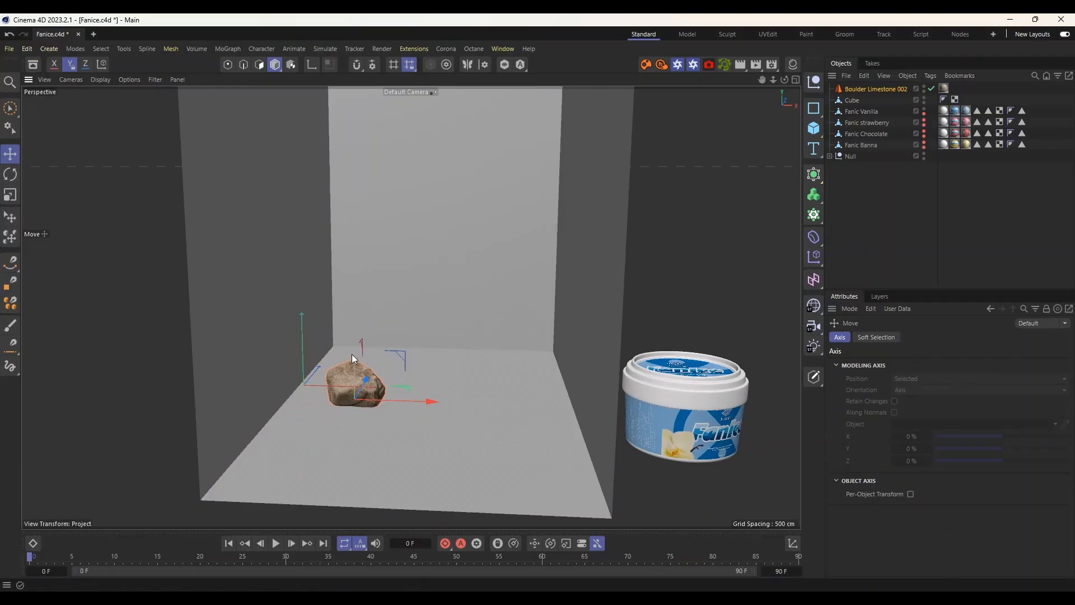
pyautogui.keyDown('ctrl'); pyautogui.moveTo(354, 332); pyautogui.dragTo(354, 294); pyautogui.keyUp('ctrl')
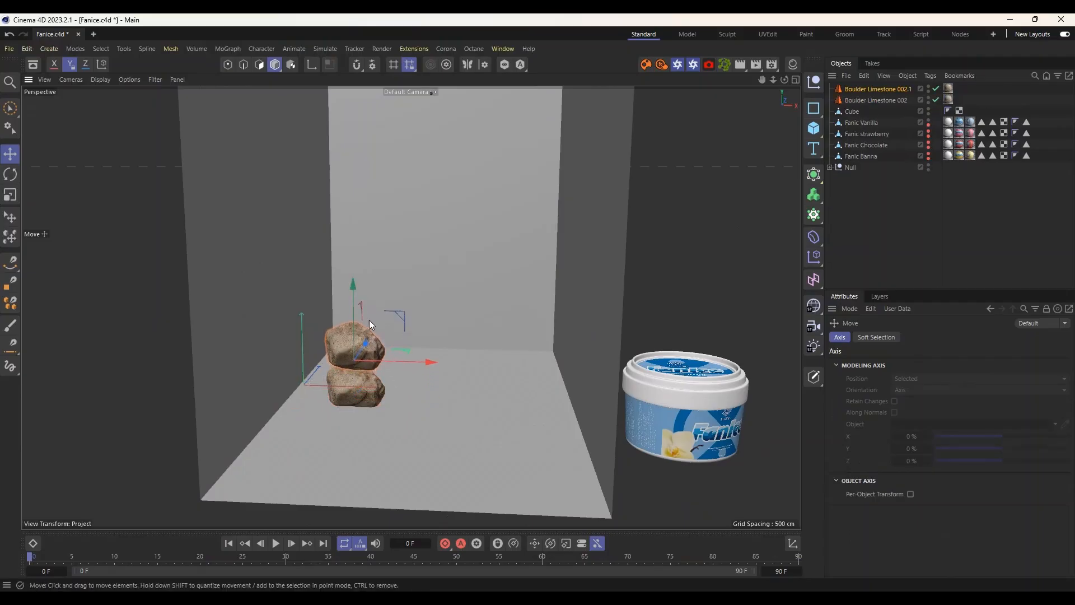
# Scale the four Fanic cups (Vanilla, strawberry, Chocolate, Banna) down together to about 57 %.
pyautogui.scroll(-2, 372, 336)
pyautogui.keyDown('alt'); pyautogui.moveTo(378, 347); pyautogui.dragTo(359, 331); pyautogui.keyUp('alt')
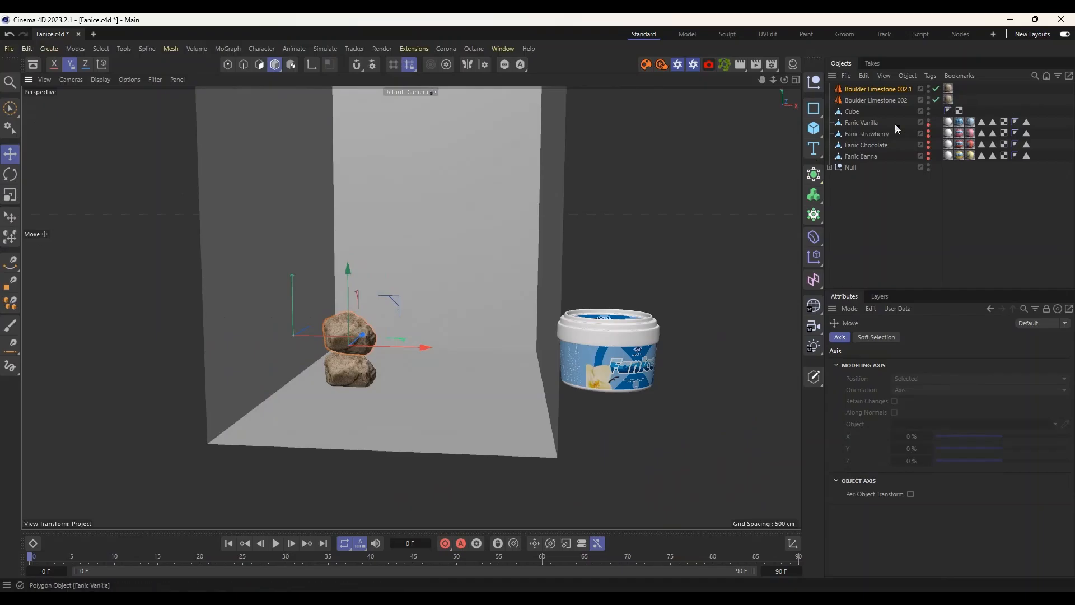
pyautogui.click(855, 122)
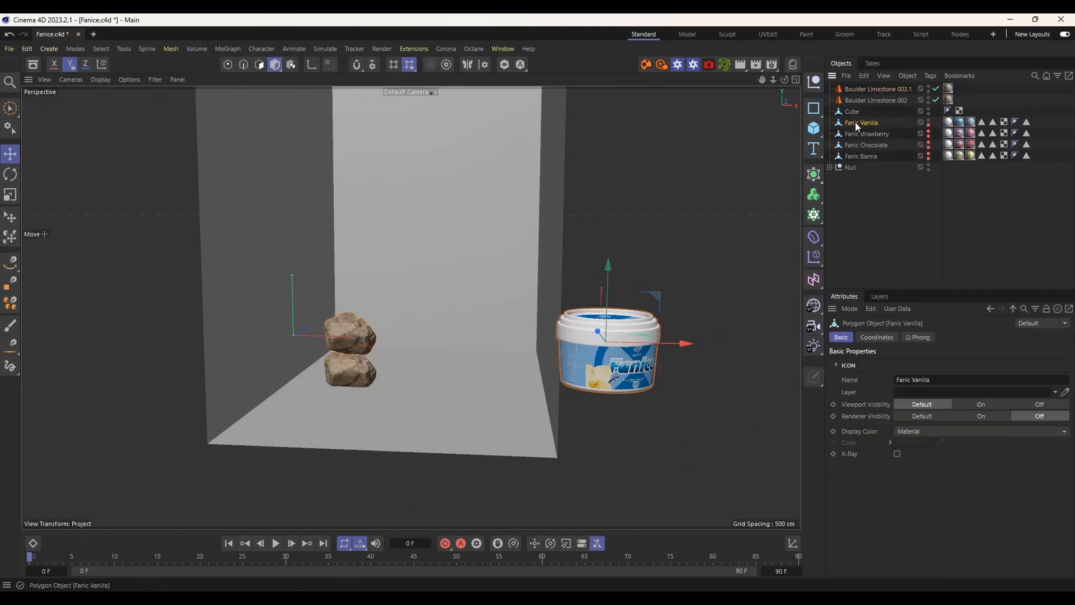
pyautogui.keyDown('shift'); pyautogui.click(867, 155); pyautogui.keyUp('shift')
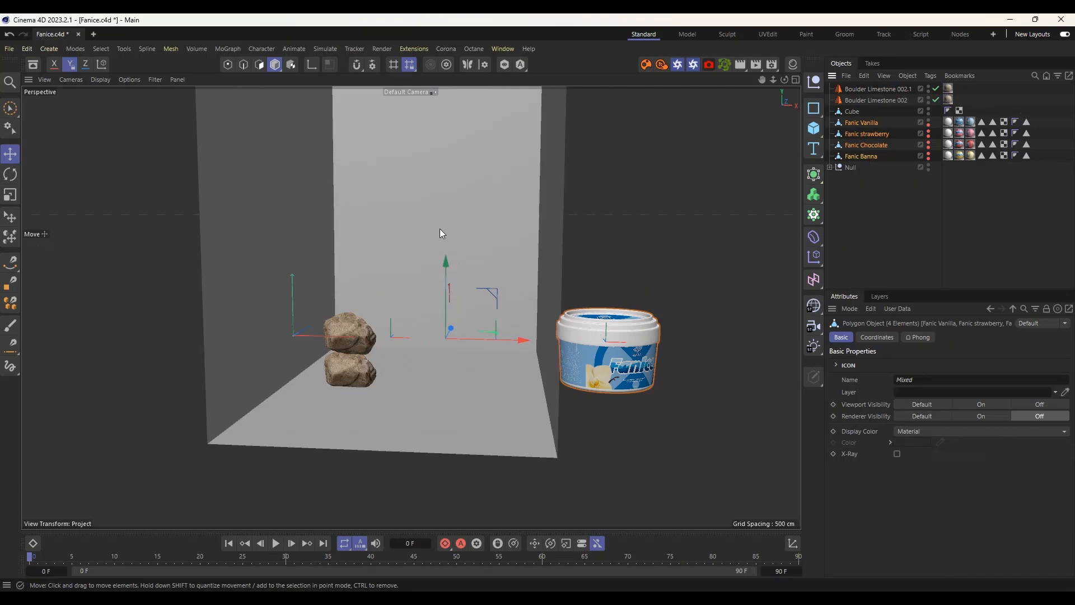
pyautogui.press('t')
pyautogui.moveTo(661, 241); pyautogui.dragTo(448, 267)
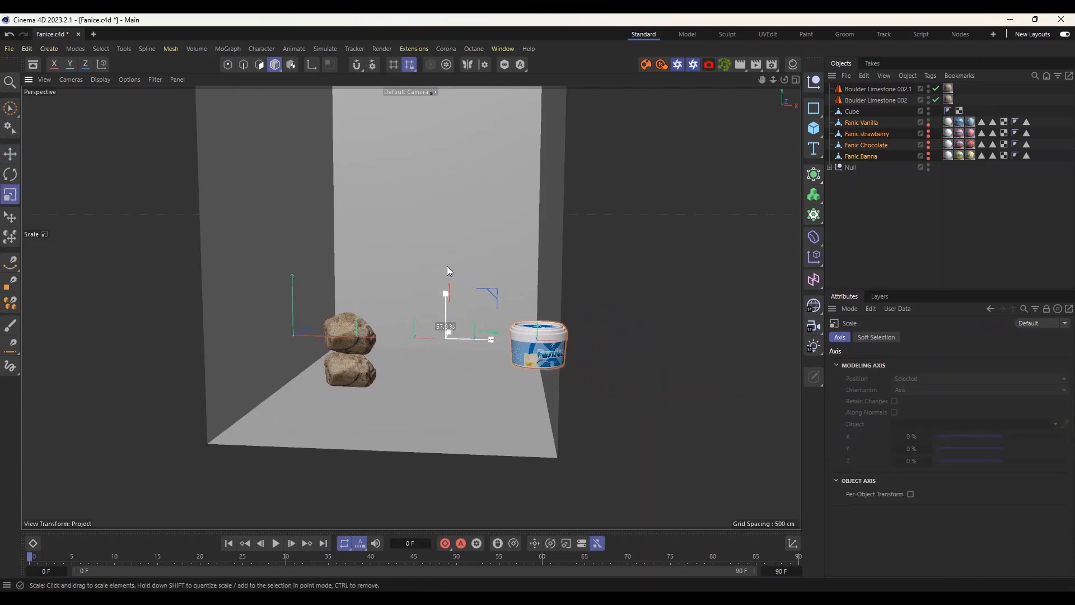
# Deselect the cups, switch to Chaos Cosmos and search the online 3D models for "log" using the Wood Logs 103-23 suggestion.
pyautogui.click(630, 248)
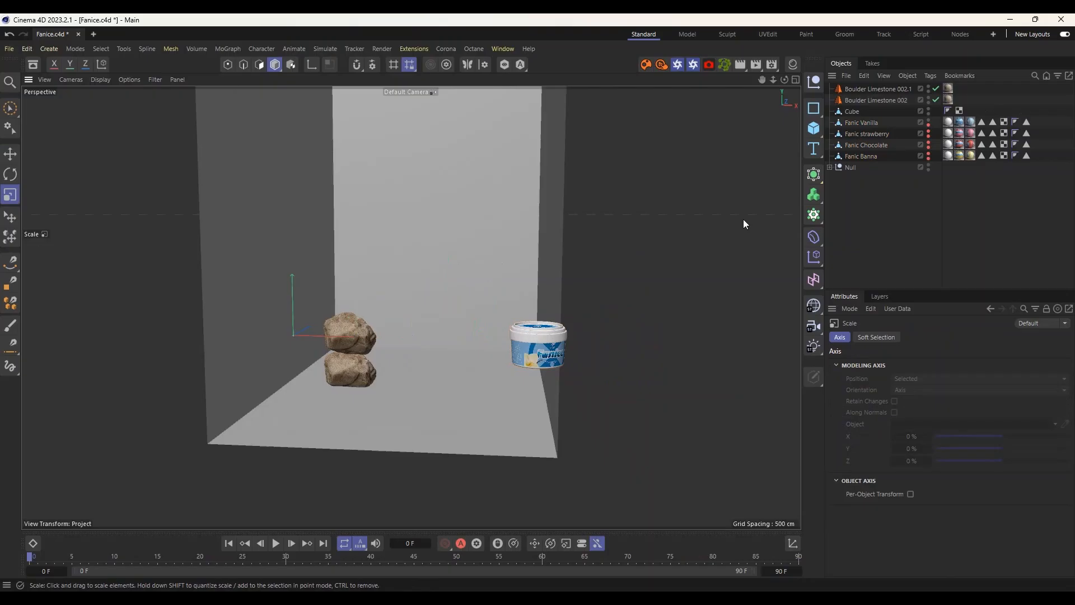
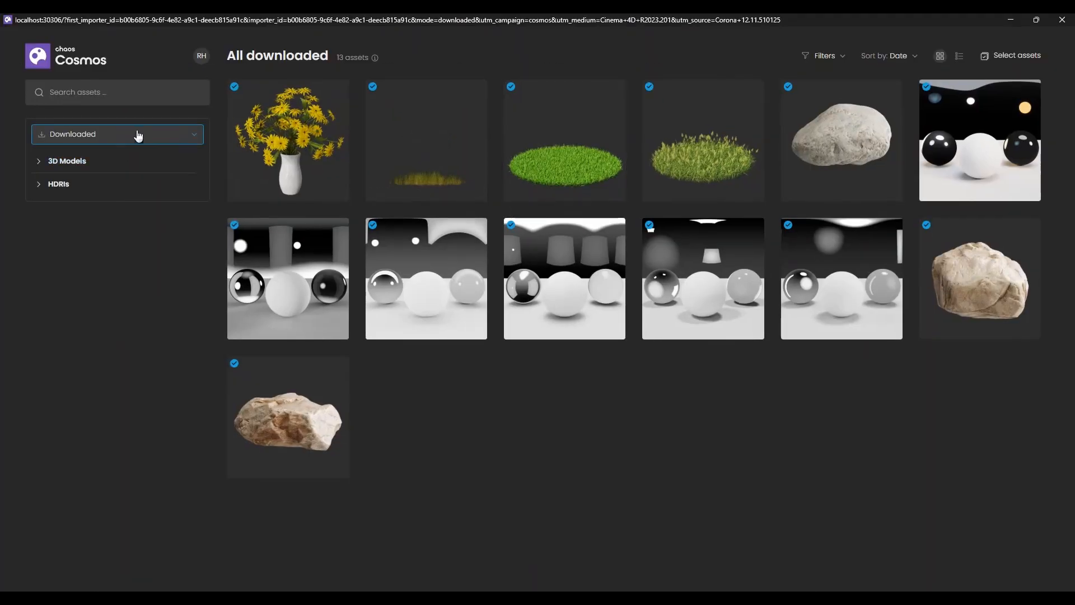
pyautogui.click(106, 162)
pyautogui.click(112, 140)
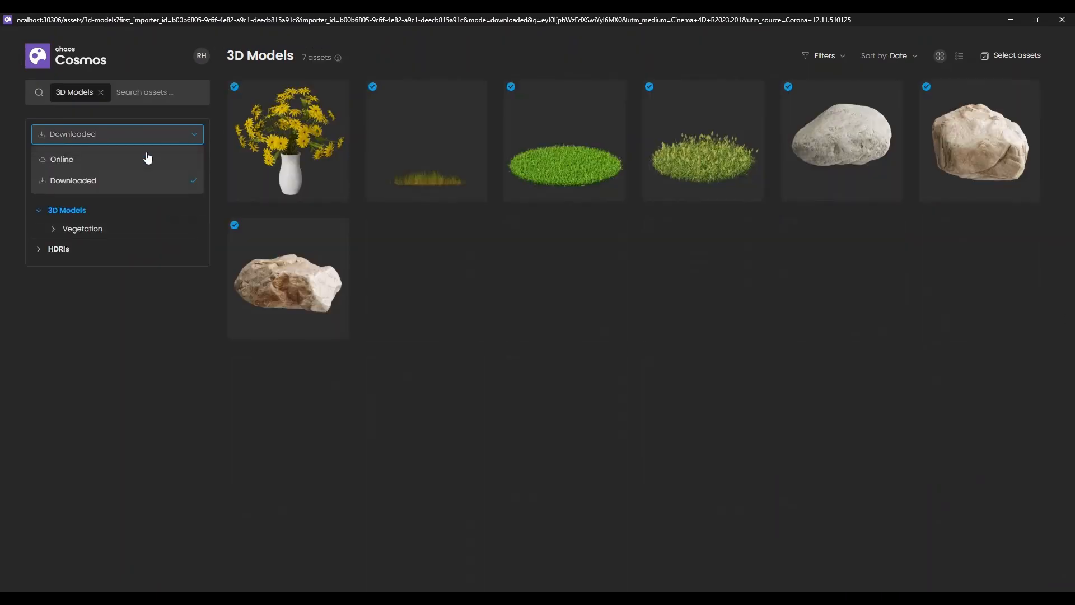
pyautogui.click(92, 160)
pyautogui.click(134, 91)
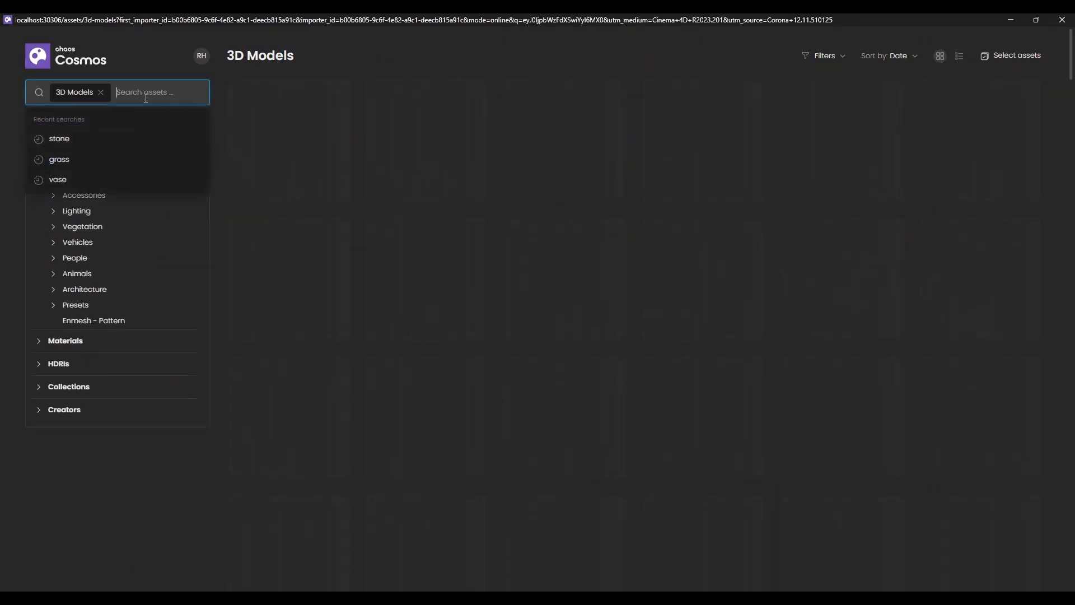
pyautogui.write('log')
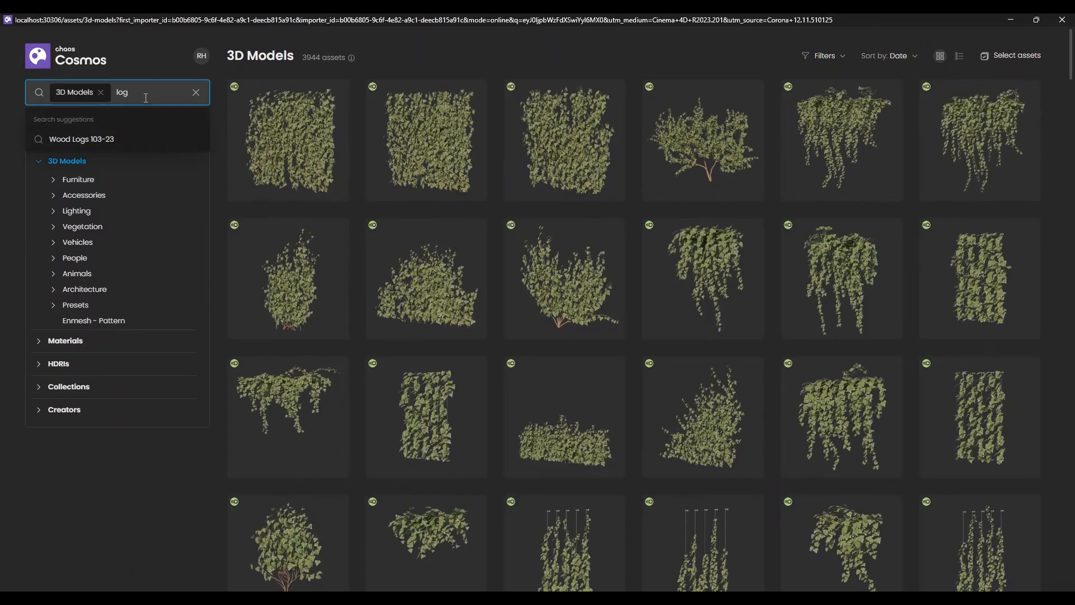
pyautogui.click(149, 139)
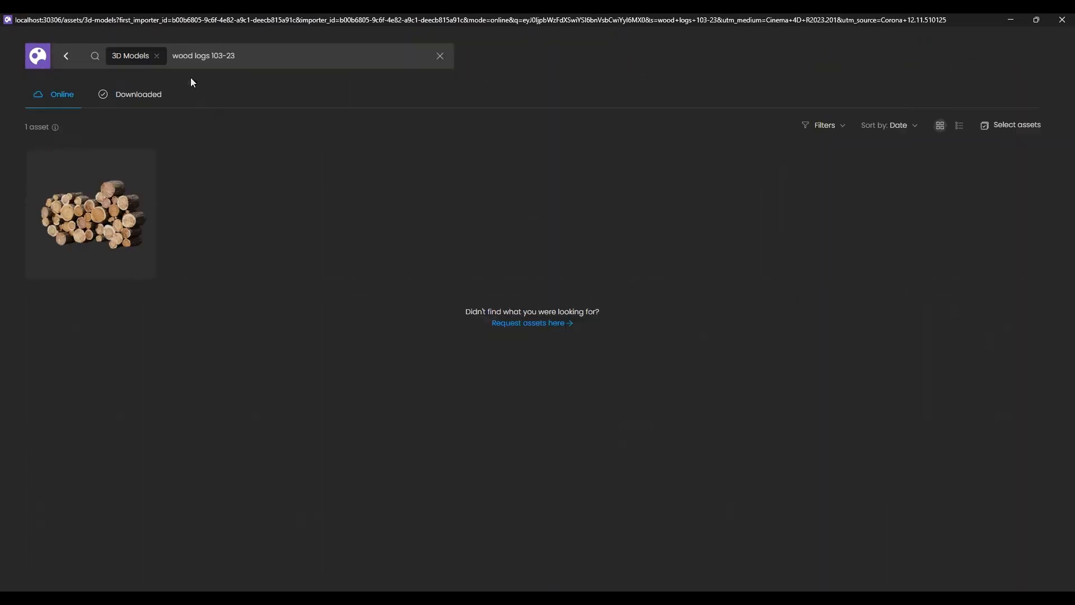
# Return to the online 3D models, search for "wood" and look through the results for a suitable wooden prop.
pyautogui.click(67, 66)
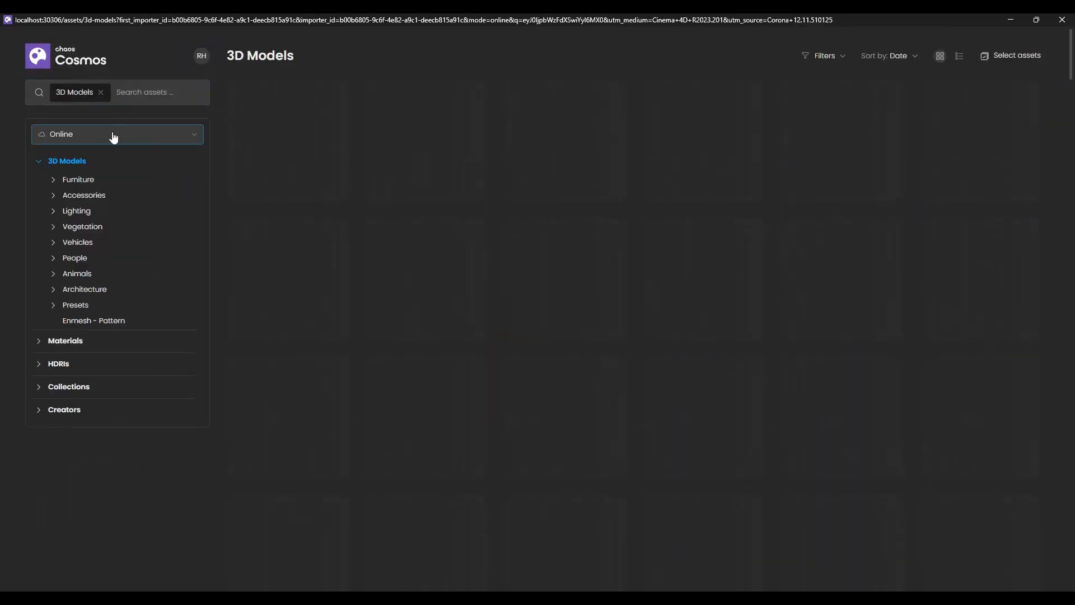
pyautogui.click(114, 136)
pyautogui.click(154, 91)
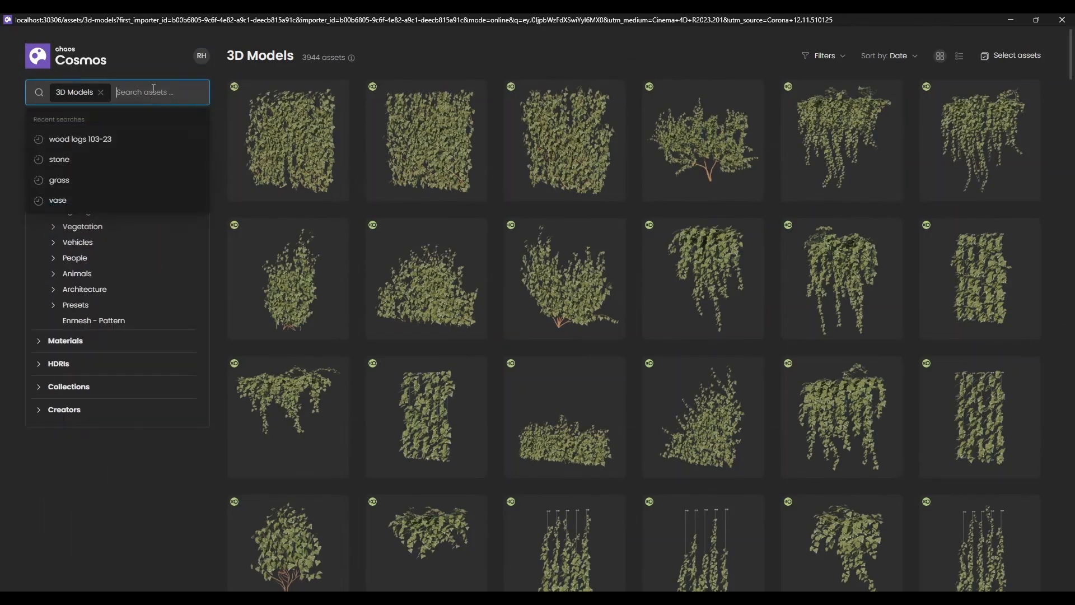
pyautogui.write('wood')
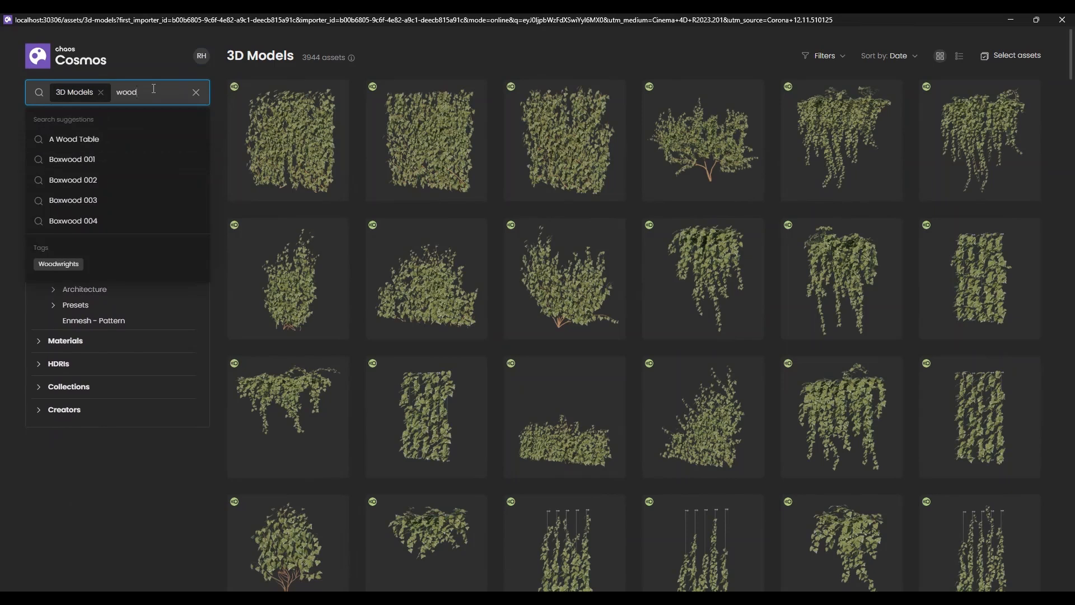
pyautogui.press('Return')
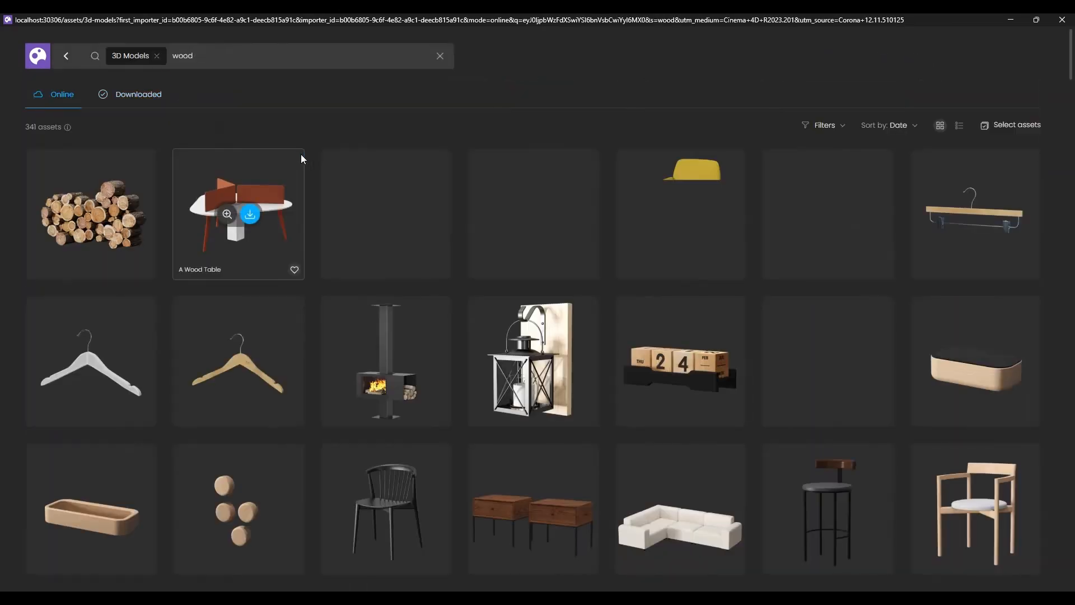
pyautogui.scroll(-10, 301, 157)
pyautogui.scroll(20, 302, 159)
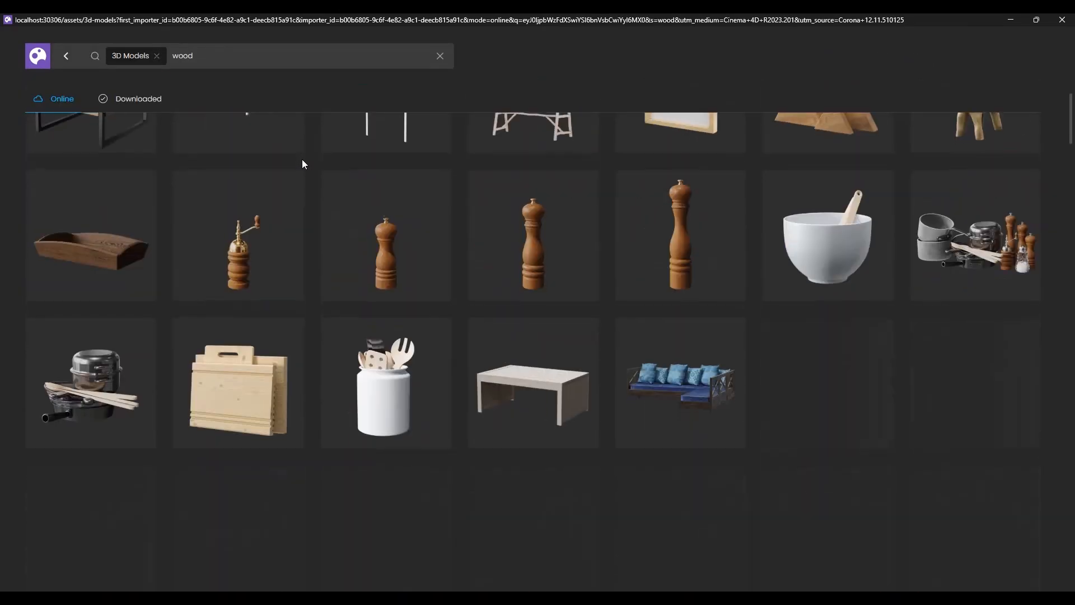
pyautogui.scroll(-20, 301, 159)
pyautogui.scroll(-15, 301, 159)
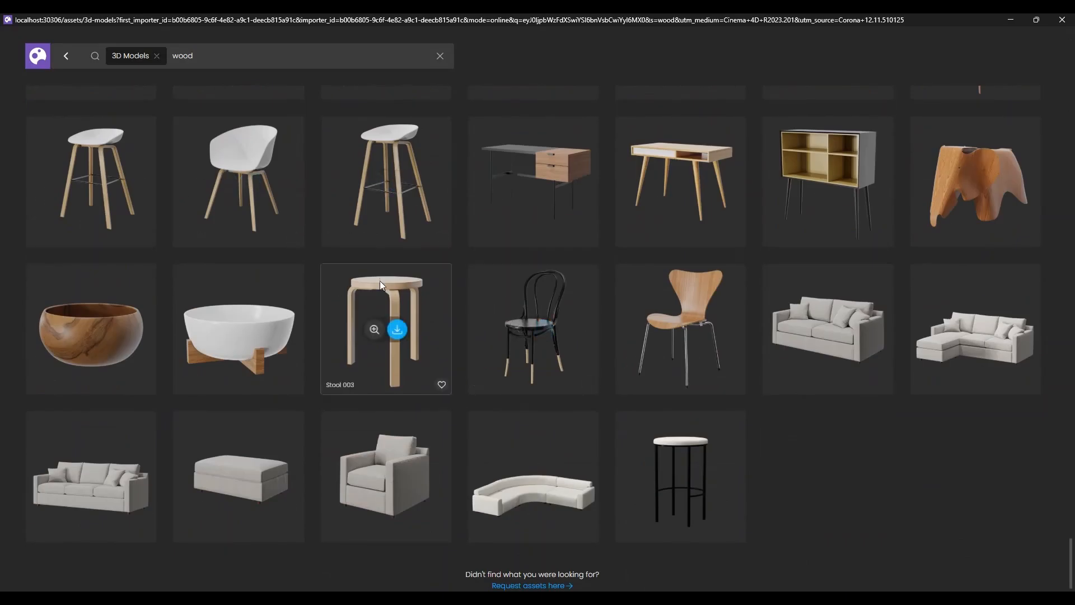
pyautogui.scroll(6, 519, 248)
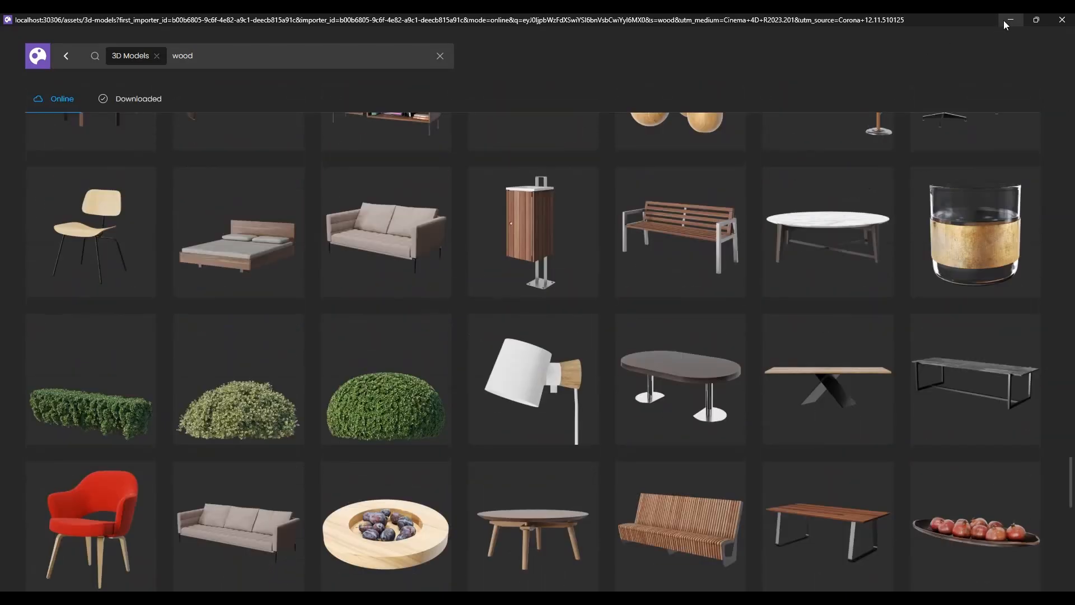
# Return to Cinema 4D, make the strawberry, Chocolate and Banna cups visible, and hide the Null group.
pyautogui.click(1004, 23)
pyautogui.keyDown('alt'); pyautogui.moveTo(425, 416); pyautogui.dragTo(479, 409); pyautogui.keyUp('alt')
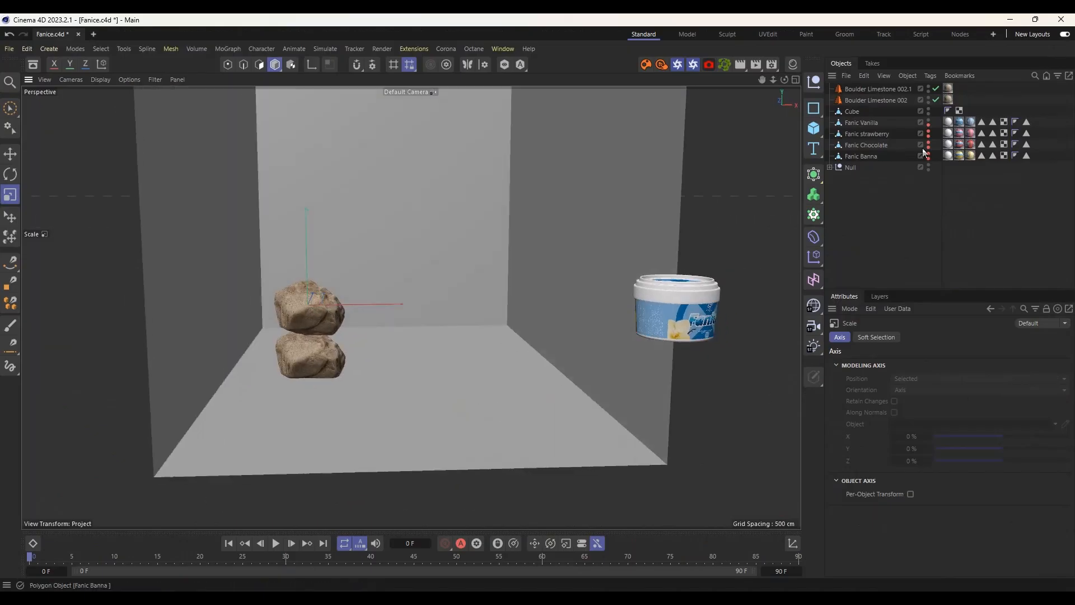
pyautogui.keyDown('alt'); pyautogui.moveTo(501, 297); pyautogui.dragTo(533, 297); pyautogui.keyUp('alt')
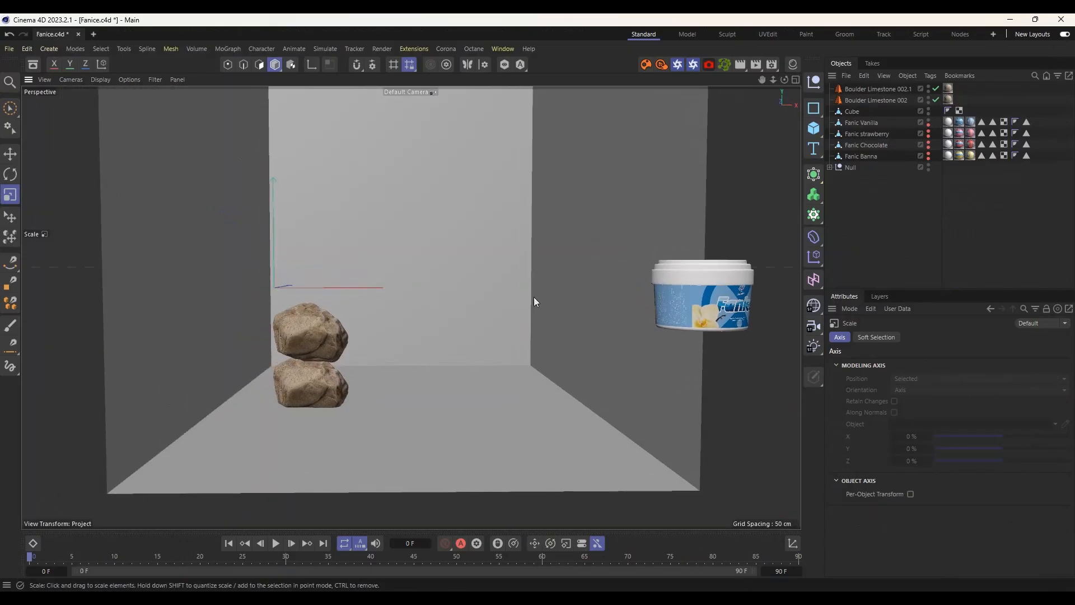
pyautogui.click(928, 131)
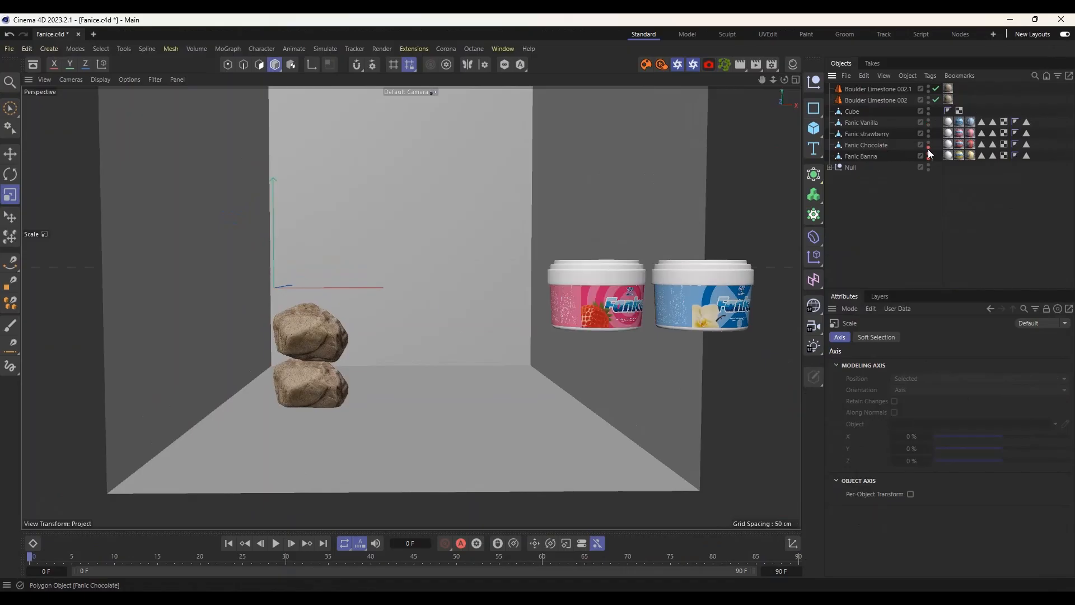
pyautogui.click(929, 147)
pyautogui.click(929, 153)
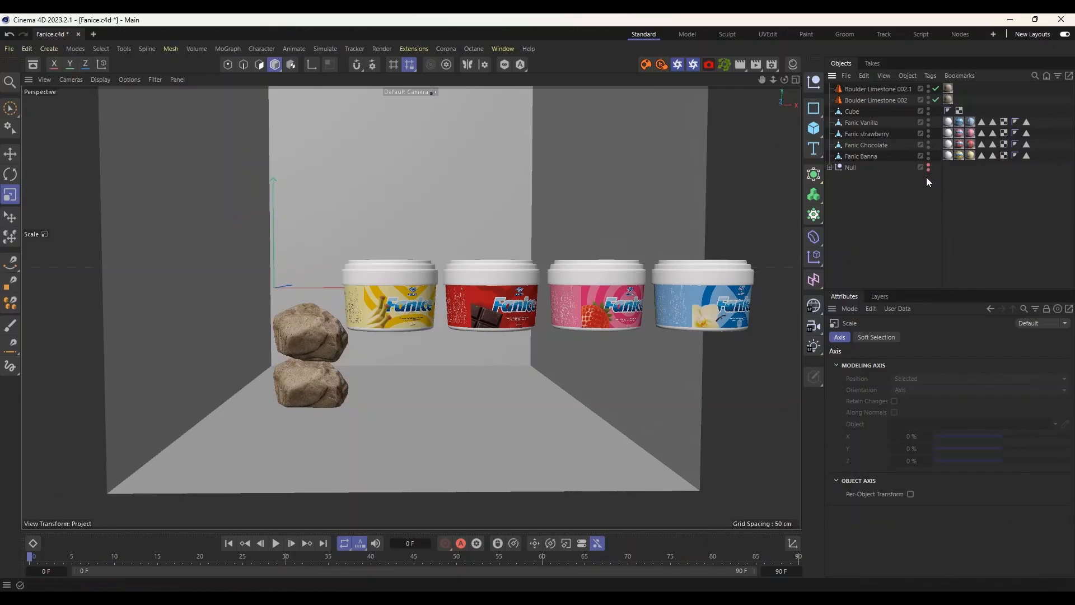
# Switch to the browser and enlarge the Volora Skincare image with stones, grass and driftwood to study its composition.
pyautogui.hotkey('alt', 'Tab')
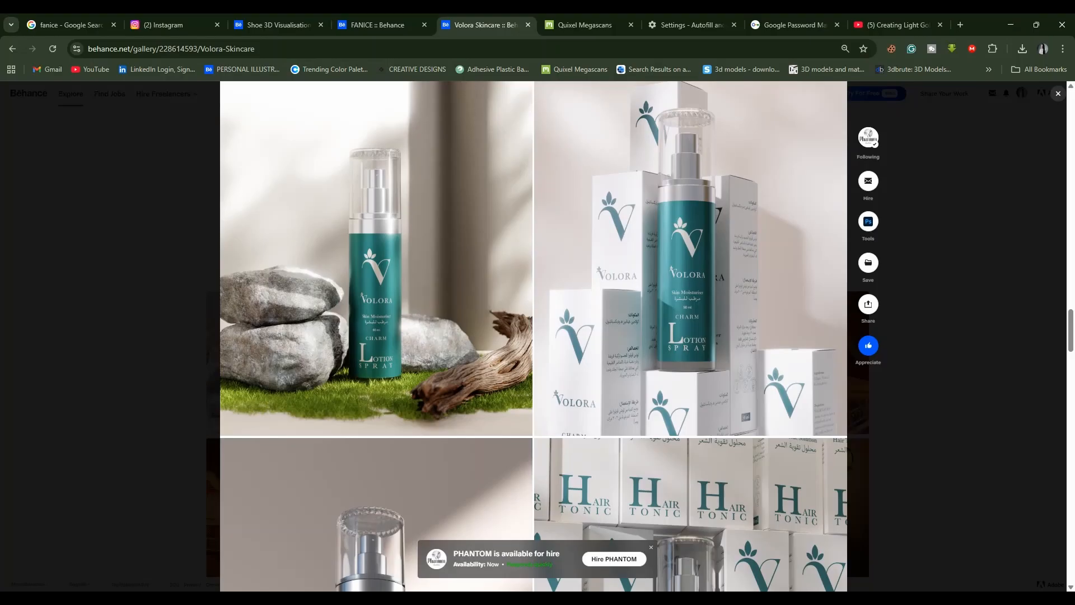
pyautogui.click(478, 380)
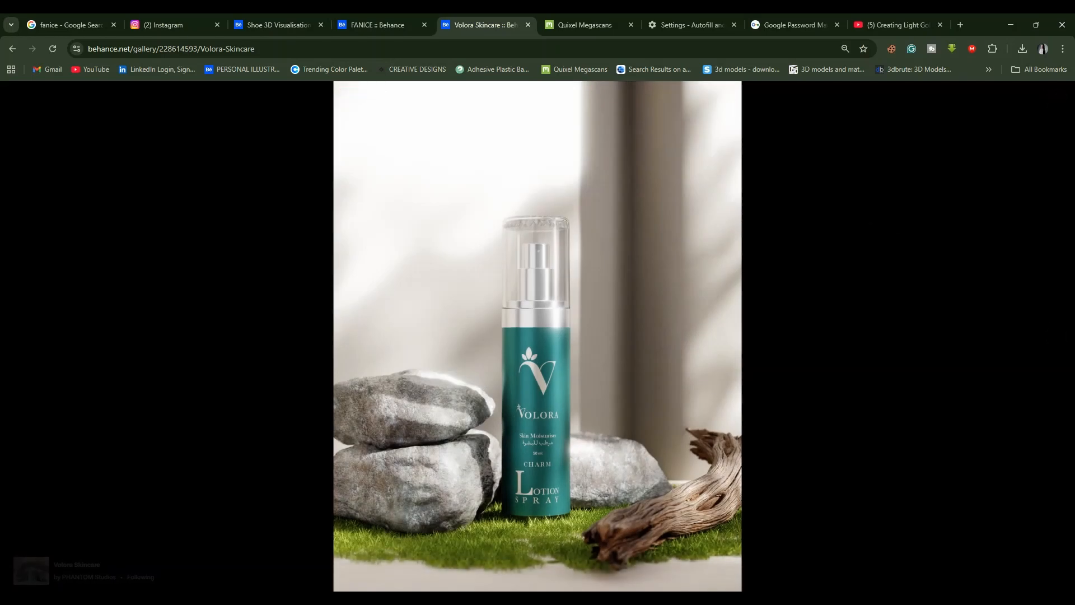
pyautogui.hotkey('alt', 'Tab')
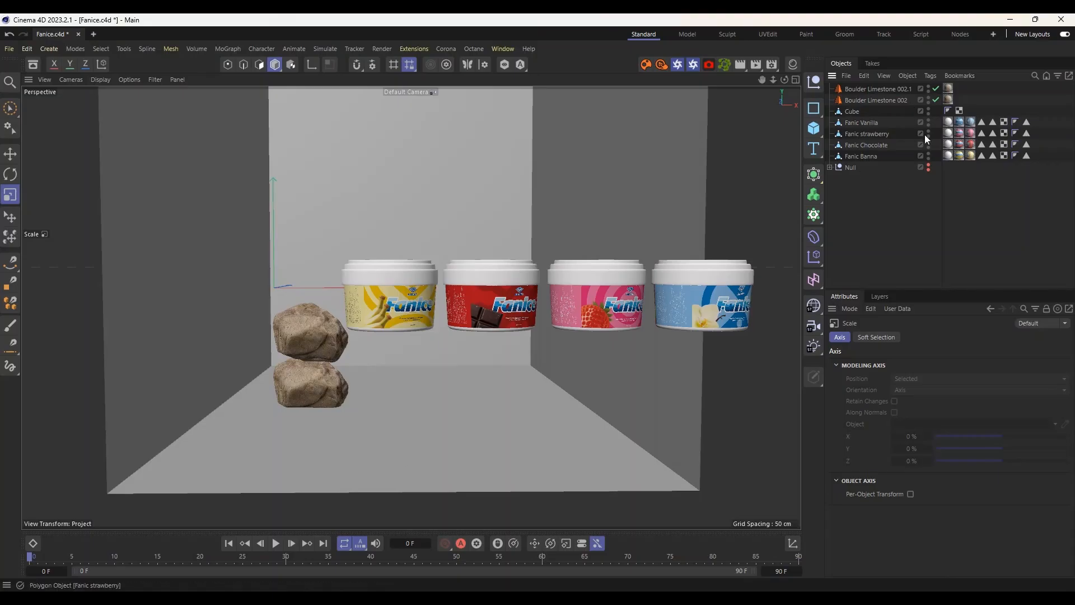
# Place the Fanic Banna cup on the box floor just beside the stacked boulders using the Place tool.
pyautogui.scroll(-1, 648, 339)
pyautogui.moveTo(648, 339)
pyautogui.keyDown('alt'); pyautogui.mouseDown()
pyautogui.moveTo(647, 386)
pyautogui.moveTo(645, 359)
pyautogui.mouseUp(); pyautogui.keyUp('alt')
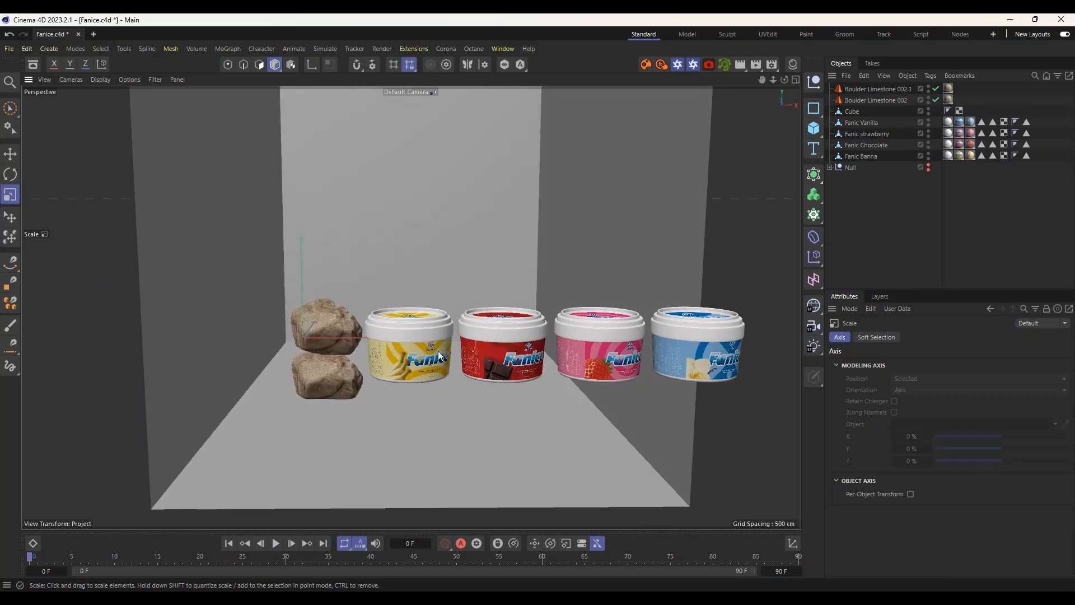
pyautogui.click(407, 354)
pyautogui.click(15, 221)
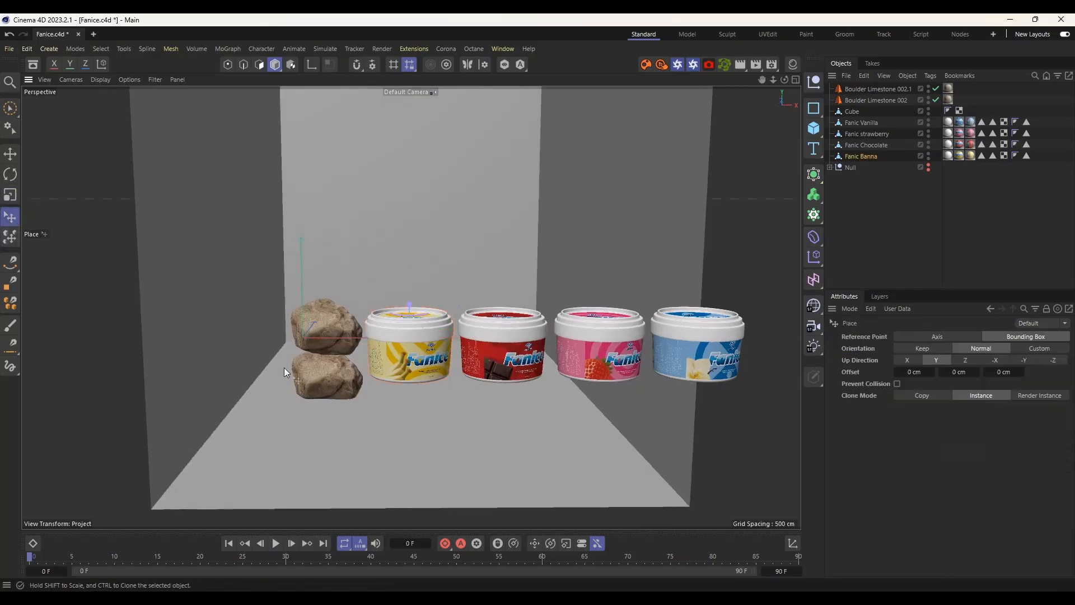
pyautogui.keyDown('shift'); pyautogui.moveTo(393, 382); pyautogui.dragTo(413, 389); pyautogui.keyUp('shift')
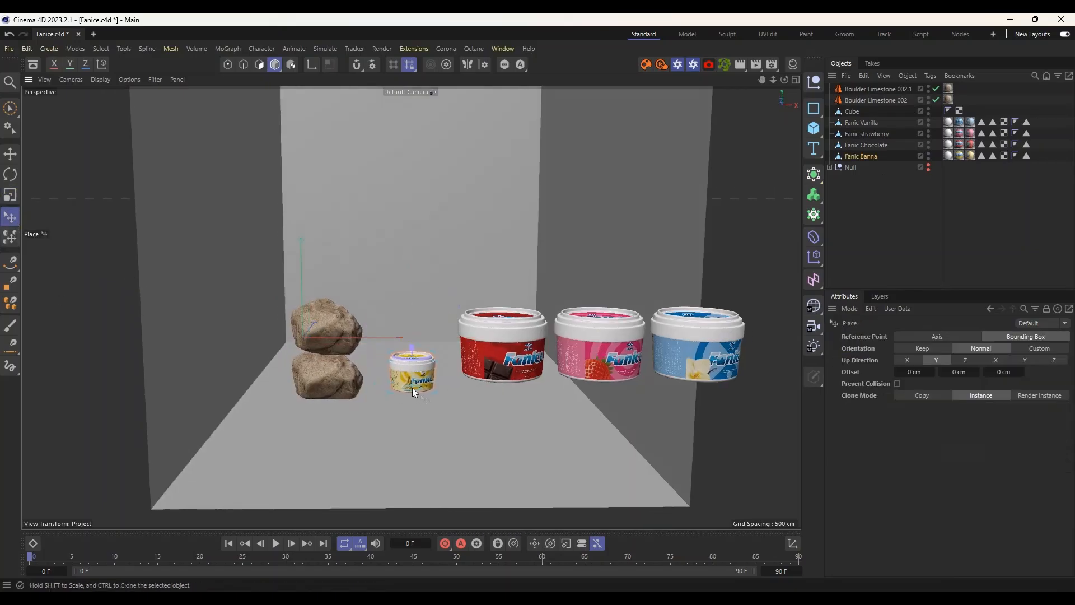
pyautogui.moveTo(397, 343)
pyautogui.keyDown('alt'); pyautogui.mouseDown()
pyautogui.moveTo(365, 336)
pyautogui.moveTo(393, 347)
pyautogui.mouseUp(); pyautogui.keyUp('alt')
# Place the Chocolate cup beside the Banna cup, the strawberry cup in front of it and the Vanilla cup behind it.
pyautogui.keyDown('shift'); pyautogui.click(475, 358); pyautogui.keyUp('shift')
pyautogui.moveTo(480, 365); pyautogui.dragTo(447, 329)
pyautogui.scroll(3, 459, 377)
pyautogui.scroll(-3, 361, 359)
pyautogui.moveTo(426, 370); pyautogui.dragTo(353, 448)
pyautogui.click(659, 486)
pyautogui.keyDown('alt'); pyautogui.moveTo(554, 460); pyautogui.dragTo(507, 394, button='middle'); pyautogui.keyUp('alt')
pyautogui.moveTo(583, 381); pyautogui.dragTo(374, 308)
pyautogui.keyDown('alt'); pyautogui.moveTo(374, 308); pyautogui.dragTo(366, 335); pyautogui.keyUp('alt')
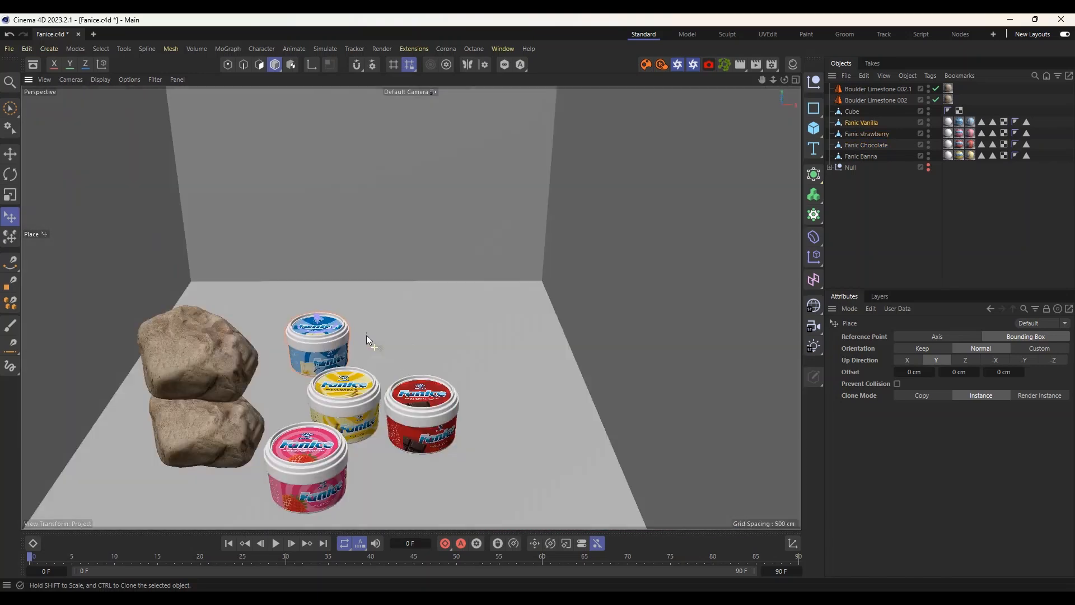
# Switch to Chaos Cosmos, clear the wood search and check the downloaded assets for another rock.
pyautogui.press('e')
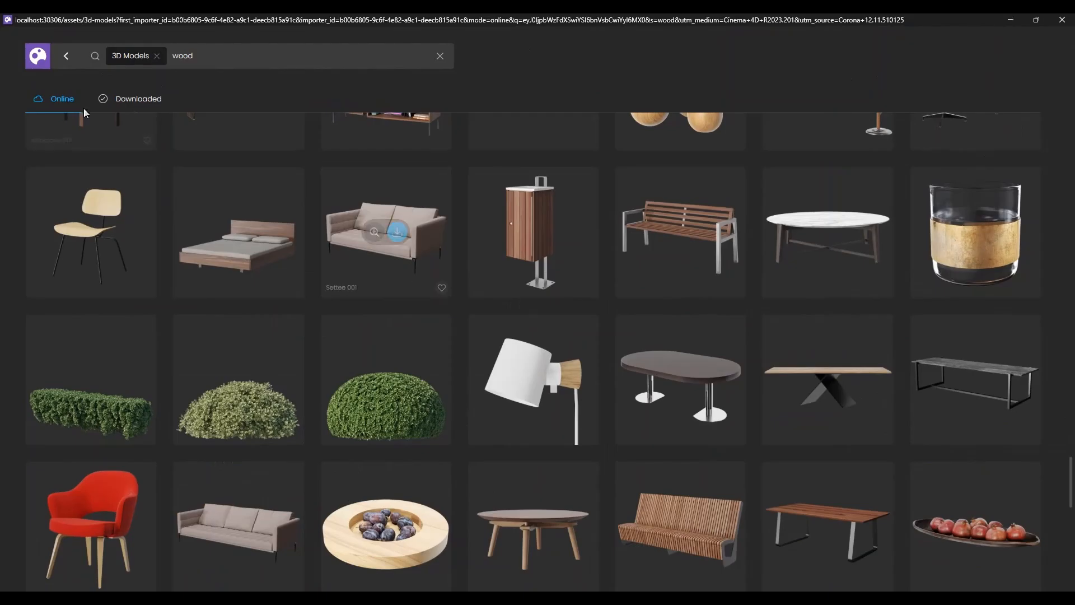
pyautogui.click(130, 99)
pyautogui.click(201, 57)
pyautogui.press('BackSpace')
pyautogui.press('BackSpace')
pyautogui.press('BackSpace')
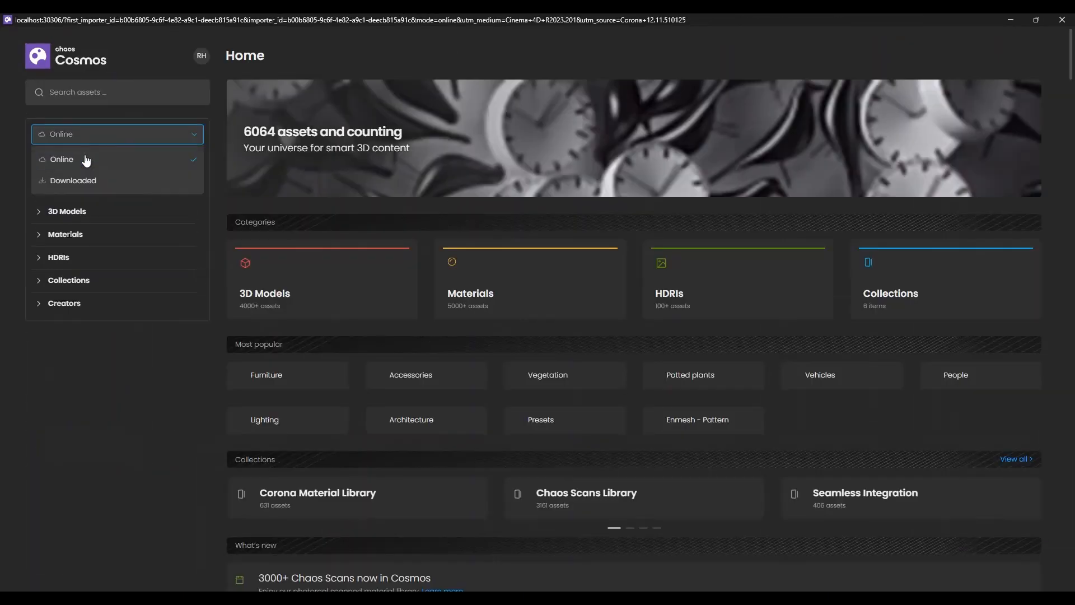
pyautogui.click(79, 177)
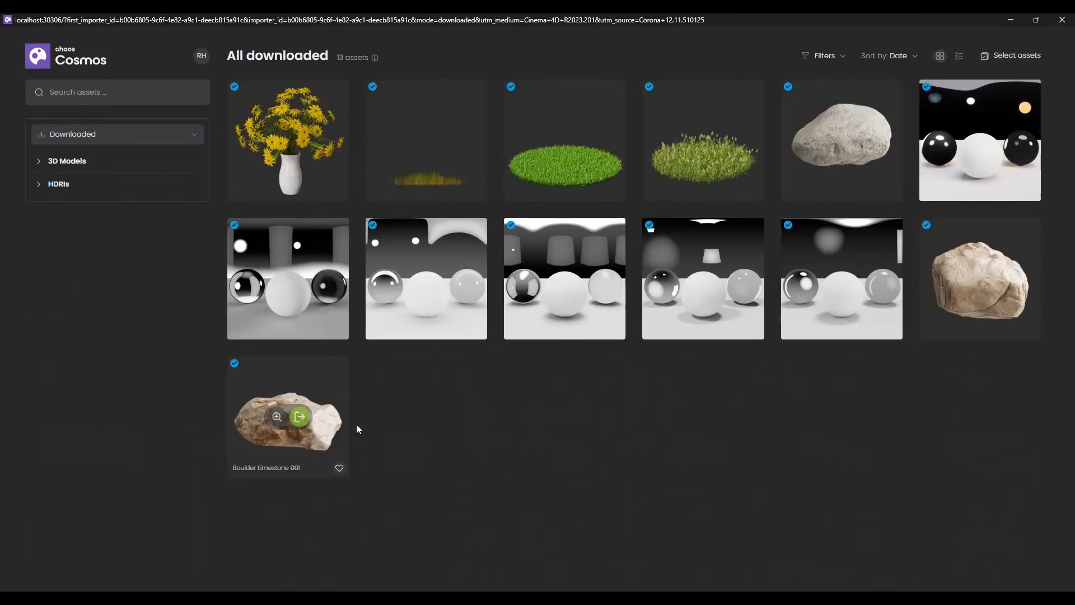
pyautogui.click(1012, 20)
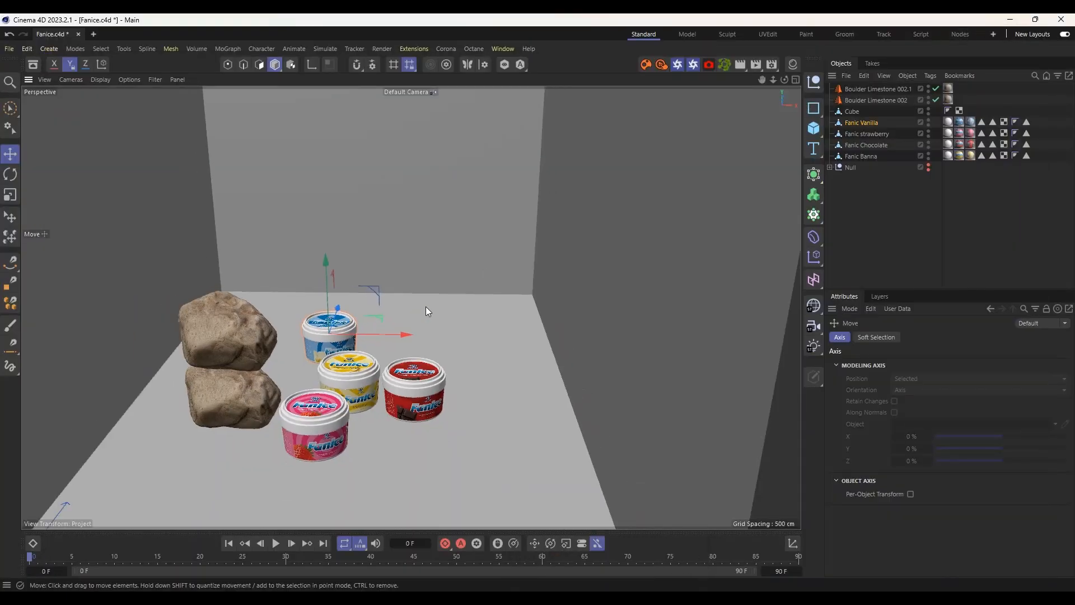
# Import the downloaded Boulder Limestone 001 asset from Chaos Cosmos into the scene.
pyautogui.click(874, 91)
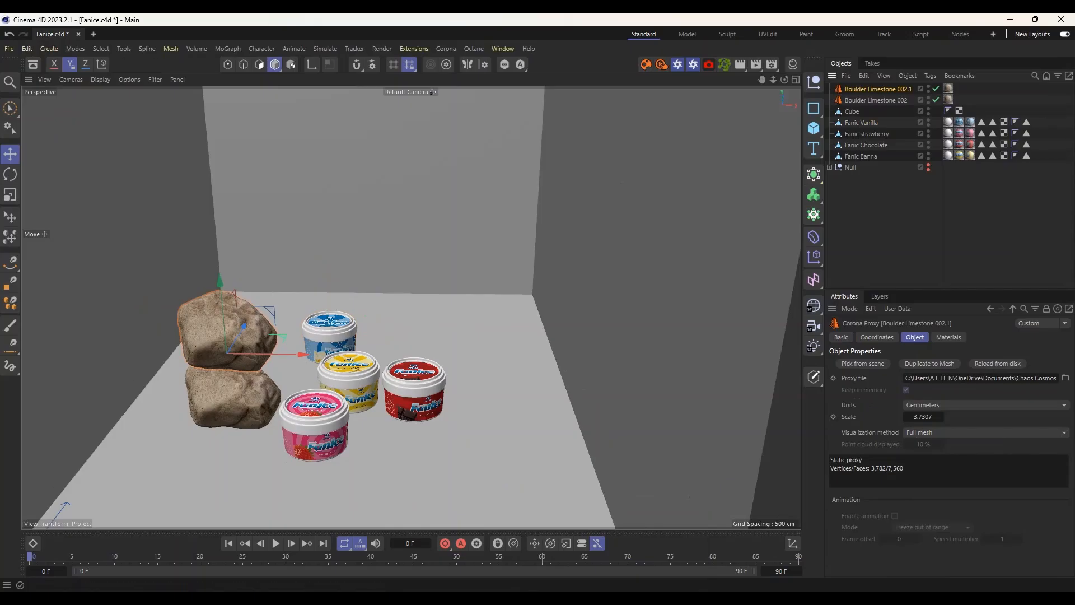
pyautogui.click(713, 597)
pyautogui.click(306, 428)
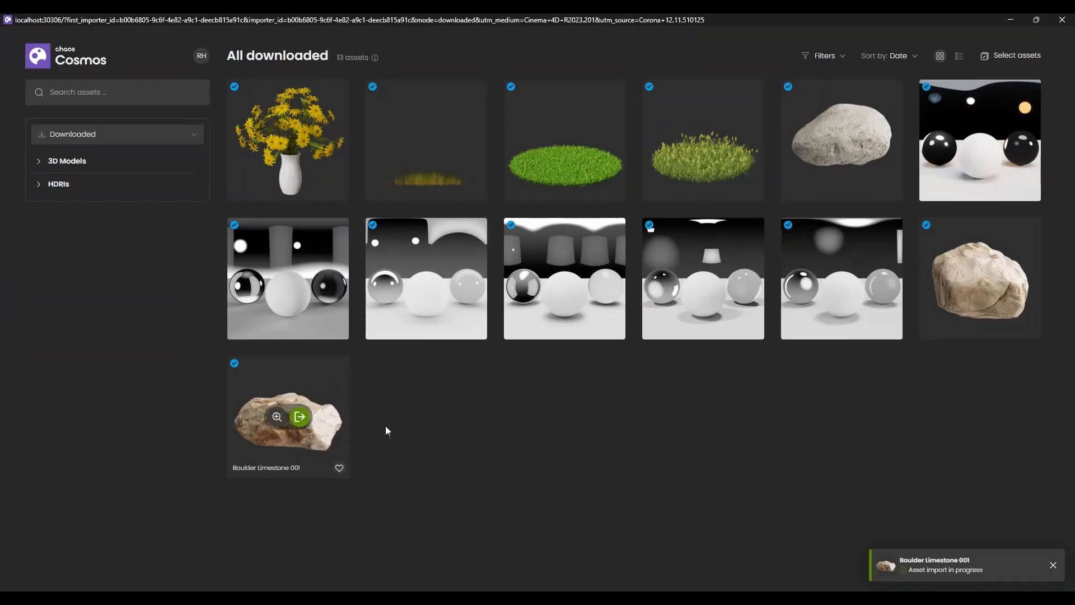
pyautogui.click(366, 597)
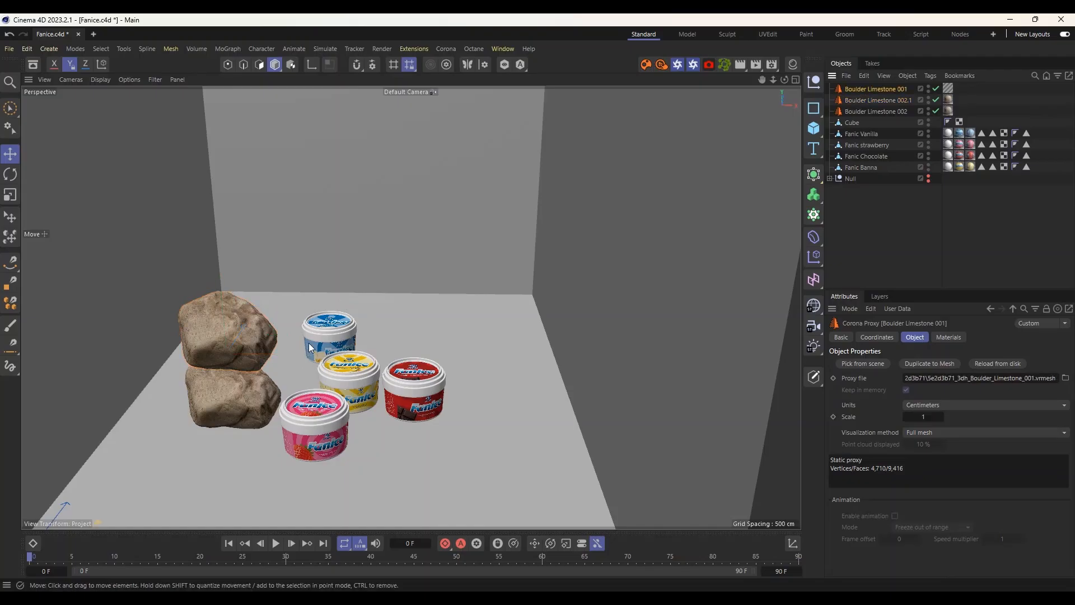
# Move Boulder Limestone 001 along Z to the boulder stack and scale it up uniformly to about the stacked boulders' width.
pyautogui.scroll(-3, 325, 337)
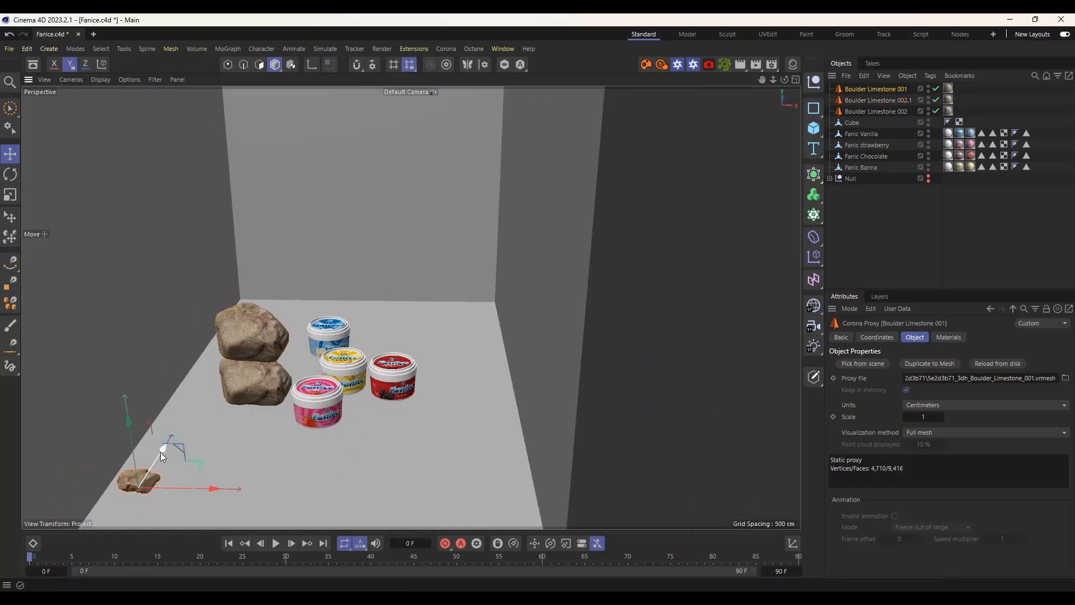
pyautogui.moveTo(160, 452); pyautogui.dragTo(274, 343)
pyautogui.click(10, 195)
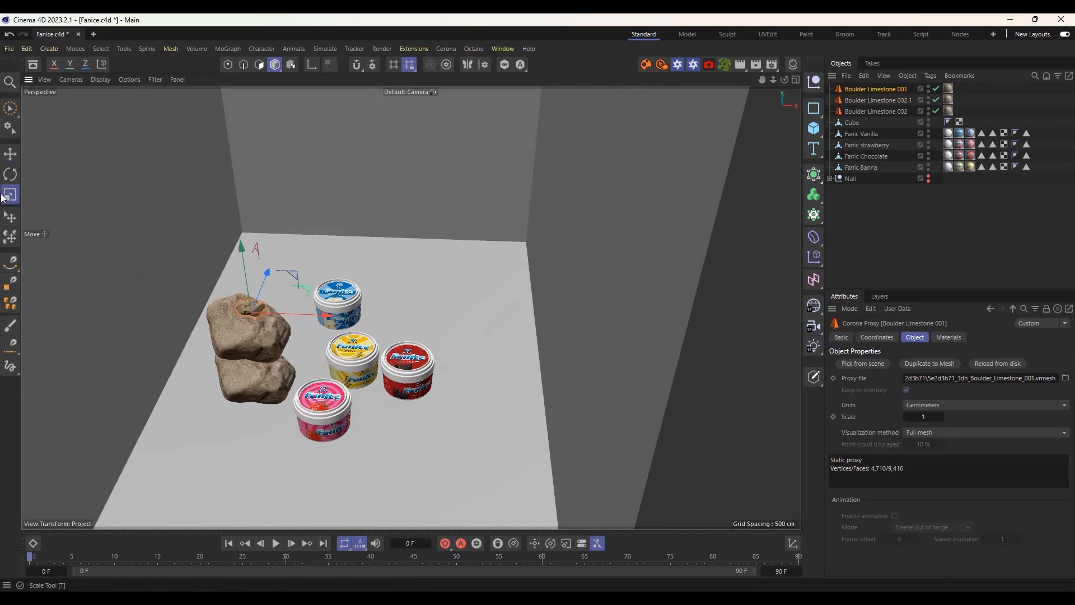
pyautogui.moveTo(109, 214); pyautogui.dragTo(790, 201)
pyautogui.moveTo(196, 250); pyautogui.dragTo(314, 231)
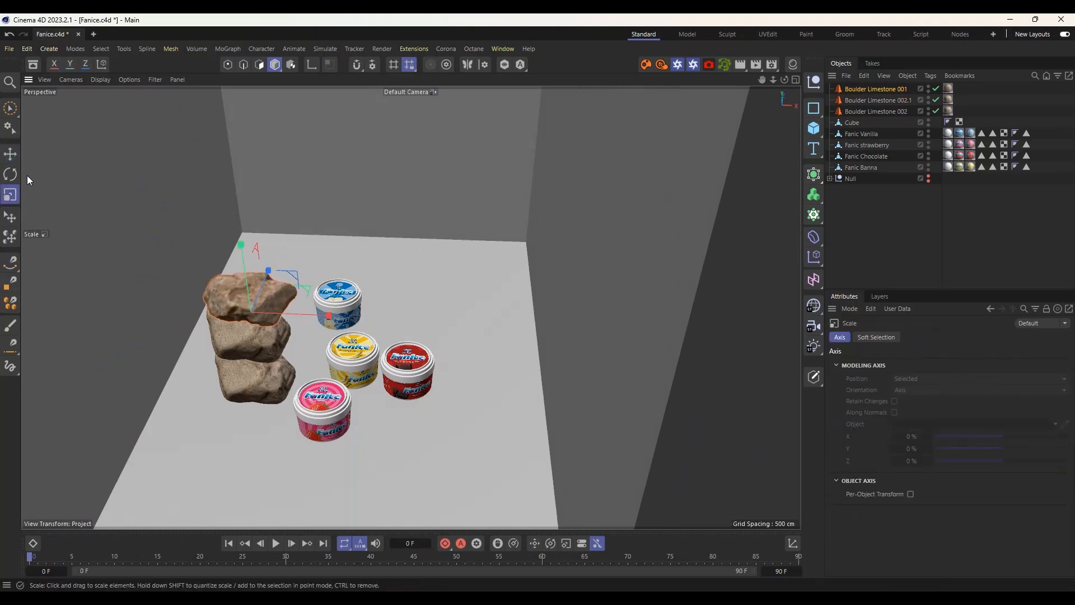
# Place Boulder Limestone 001 on the box floor beside the Vanilla cup, behind the Chocolate cup.
pyautogui.click(10, 217)
pyautogui.moveTo(269, 291); pyautogui.dragTo(401, 328)
pyautogui.scroll(2, 361, 322)
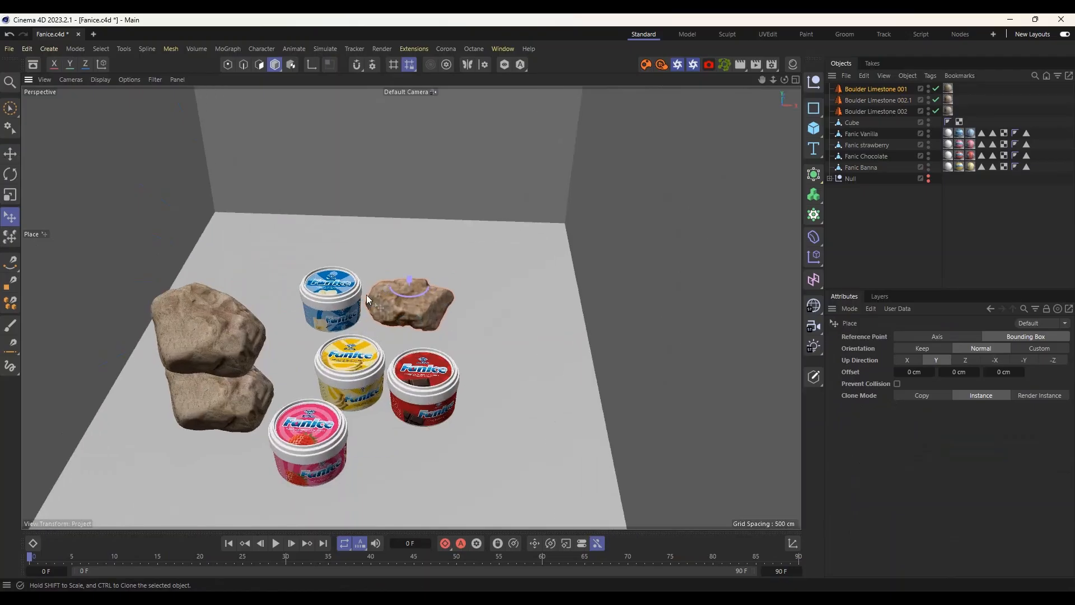
# Move the Vanilla cup up and sideways along X so that it sits above Boulder Limestone 001.
pyautogui.scroll(1, 362, 341)
pyautogui.keyDown('alt'); pyautogui.moveTo(400, 326); pyautogui.dragTo(406, 315); pyautogui.keyUp('alt')
pyautogui.click(11, 154)
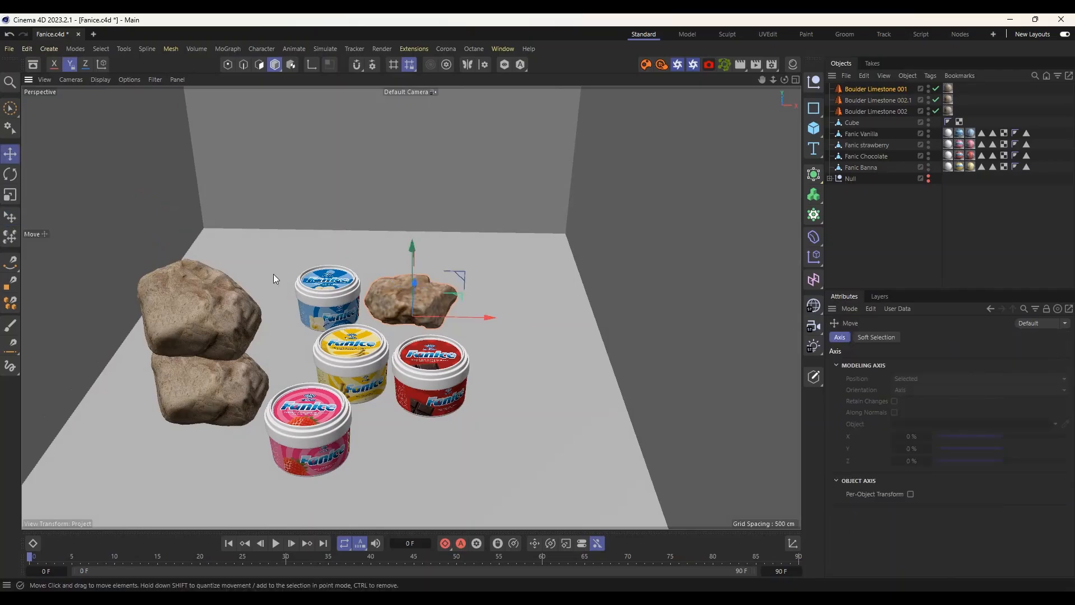
pyautogui.click(329, 298)
pyautogui.moveTo(323, 227); pyautogui.dragTo(328, 186)
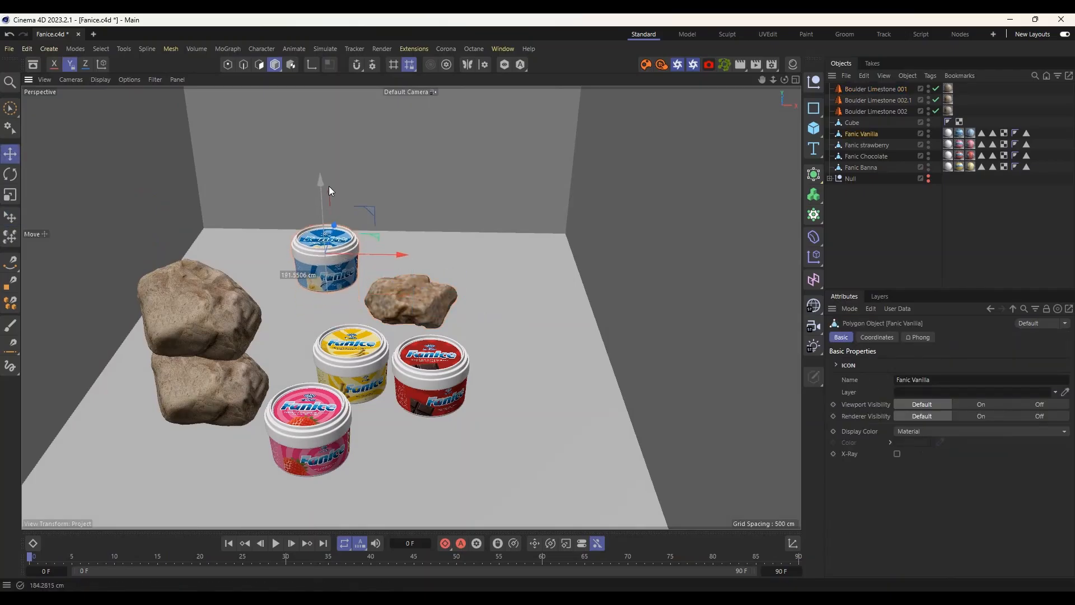
pyautogui.moveTo(395, 255); pyautogui.dragTo(478, 249)
pyautogui.scroll(4, 443, 288)
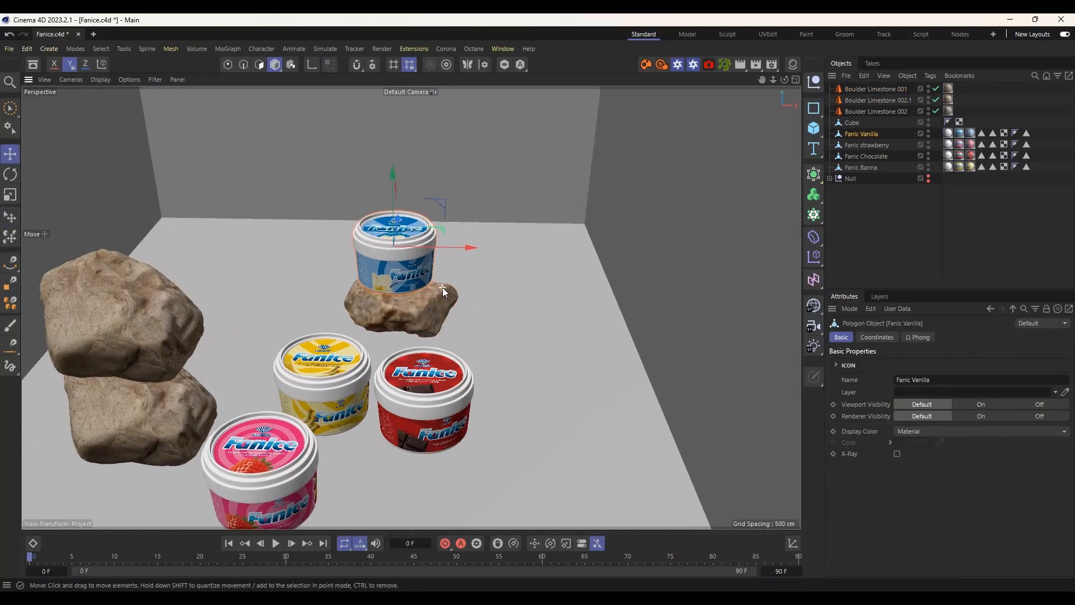
# Scale Boulder Limestone 001 up uniformly until it is clearly wider than the Vanilla cup standing on it.
pyautogui.moveTo(424, 308)
pyautogui.keyDown('alt'); pyautogui.mouseDown()
pyautogui.moveTo(429, 261)
pyautogui.moveTo(422, 297)
pyautogui.mouseUp(); pyautogui.keyUp('alt')
pyautogui.click(421, 296)
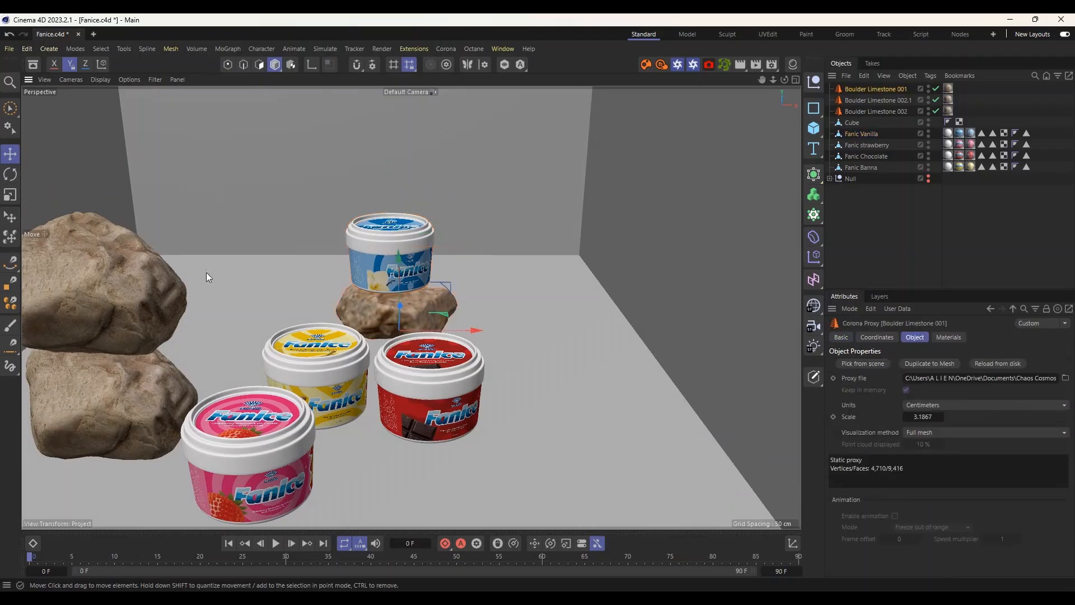
pyautogui.press('t')
pyautogui.moveTo(454, 247); pyautogui.dragTo(518, 256)
# Try to set the Vanilla cup on the enlarged boulder with the Place tool and undo the placement.
pyautogui.click(407, 243)
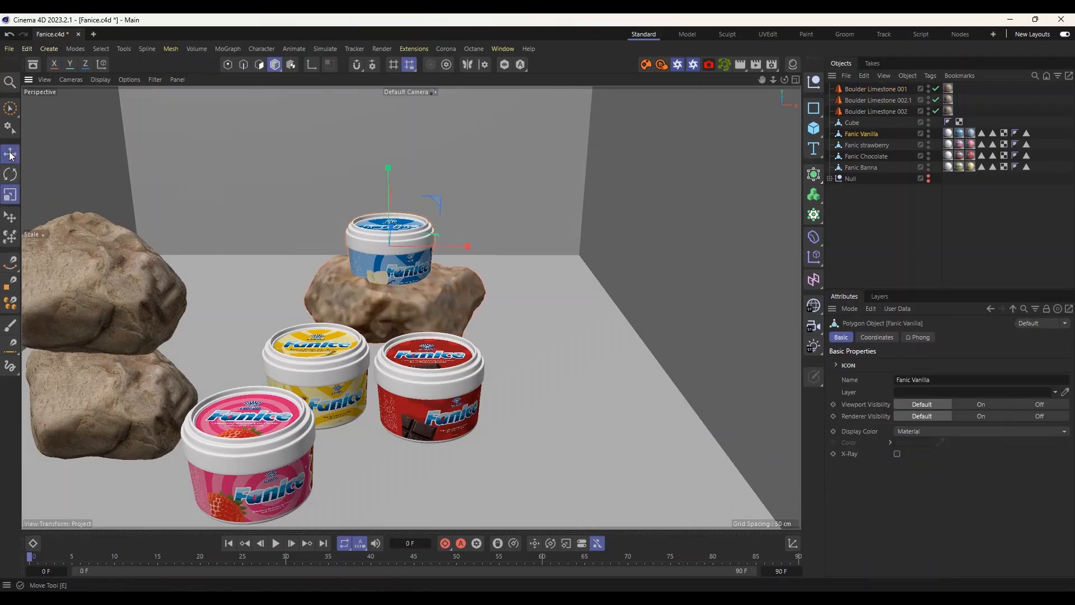
pyautogui.click(10, 154)
pyautogui.click(10, 216)
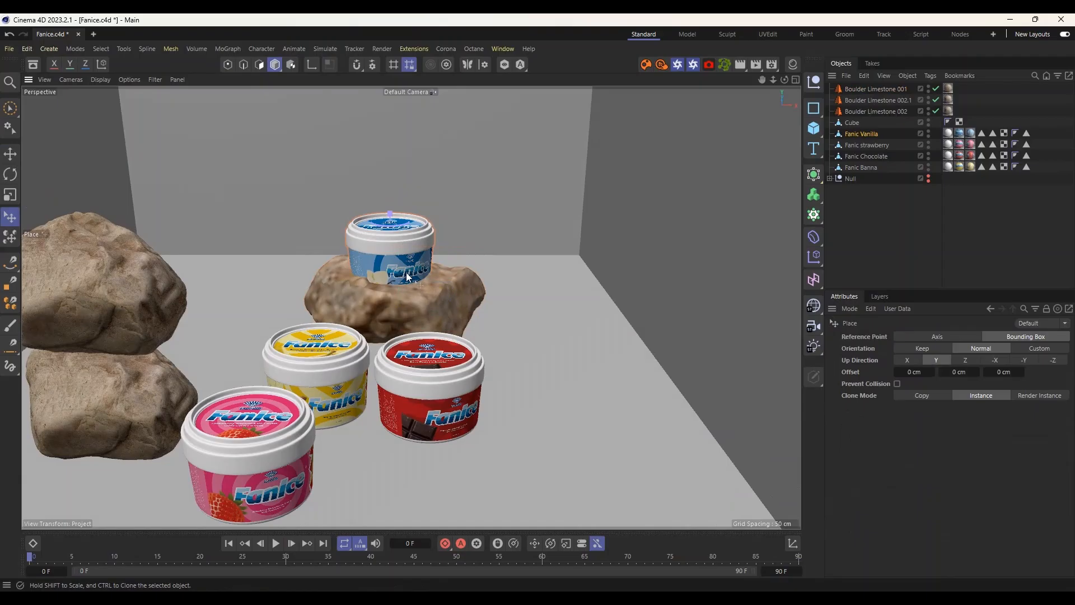
pyautogui.moveTo(407, 276); pyautogui.dragTo(399, 272)
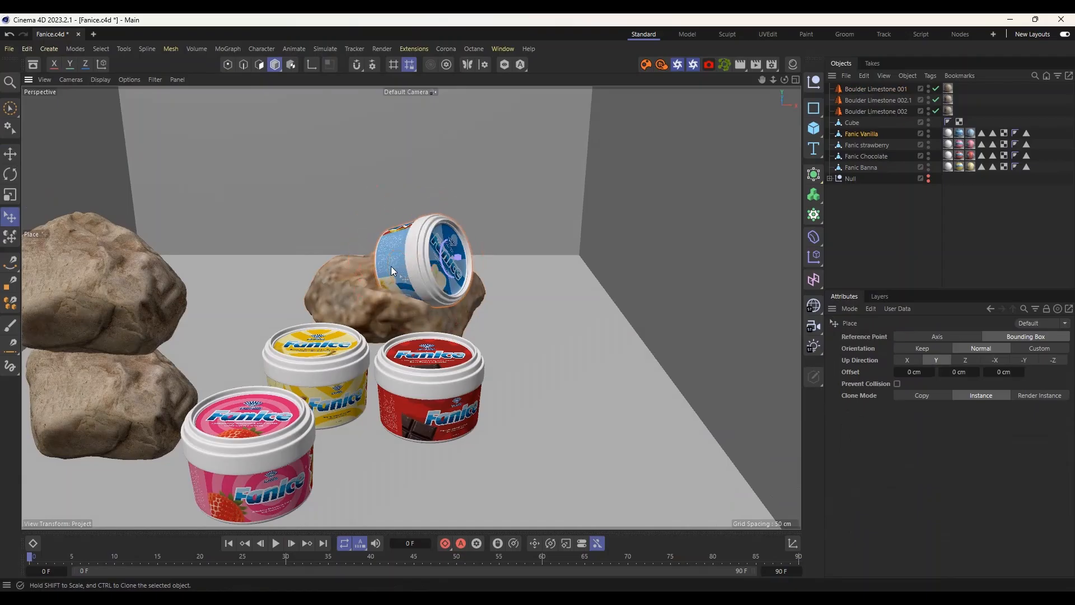
pyautogui.hotkey('ctrl', 'z')
# Raise the Vanilla cup along Y until its base rests on top of the enlarged boulder.
pyautogui.click(10, 154)
pyautogui.moveTo(386, 169); pyautogui.dragTo(385, 155)
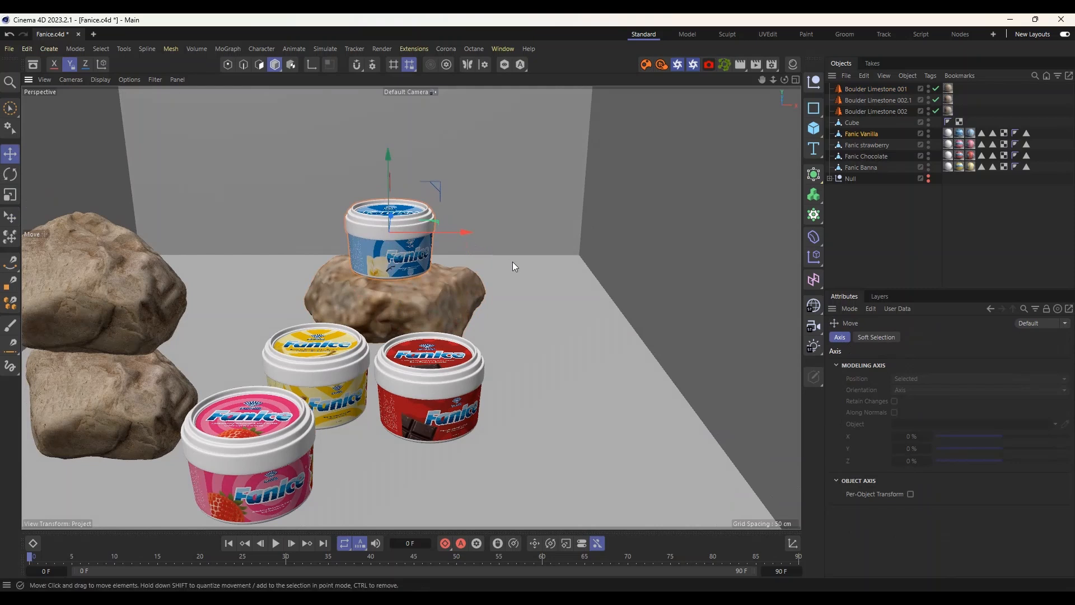
pyautogui.moveTo(513, 261)
pyautogui.keyDown('alt'); pyautogui.mouseDown()
pyautogui.moveTo(483, 247)
pyautogui.moveTo(513, 275)
pyautogui.mouseUp(); pyautogui.keyUp('alt')
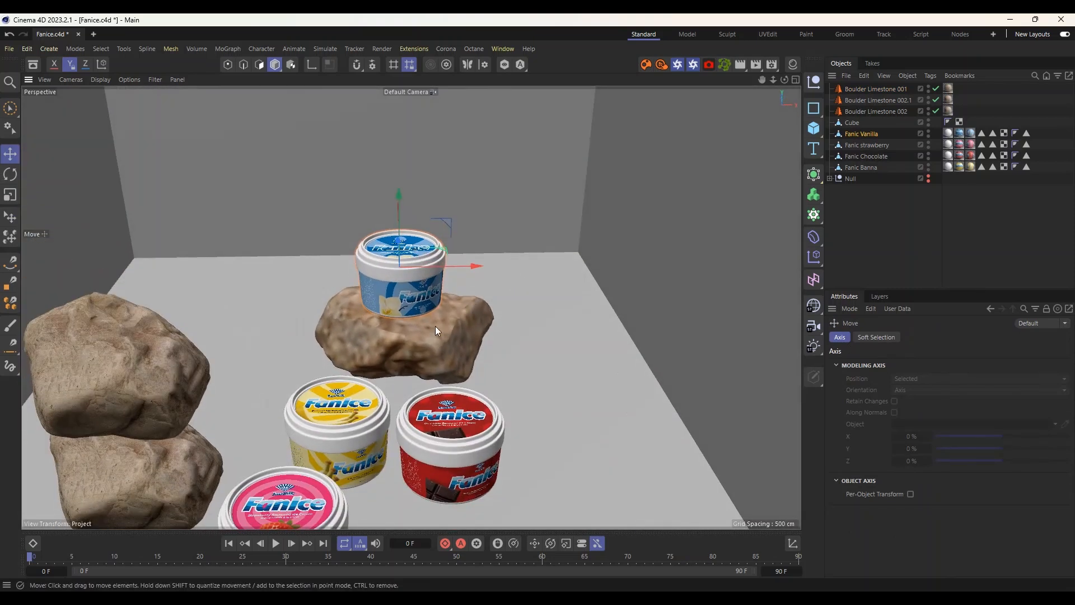
# Set the viewport preview size of the Boulder Limestone 001 material to 2048x2048.
pyautogui.click(435, 326)
pyautogui.click(793, 64)
pyautogui.click(650, 119)
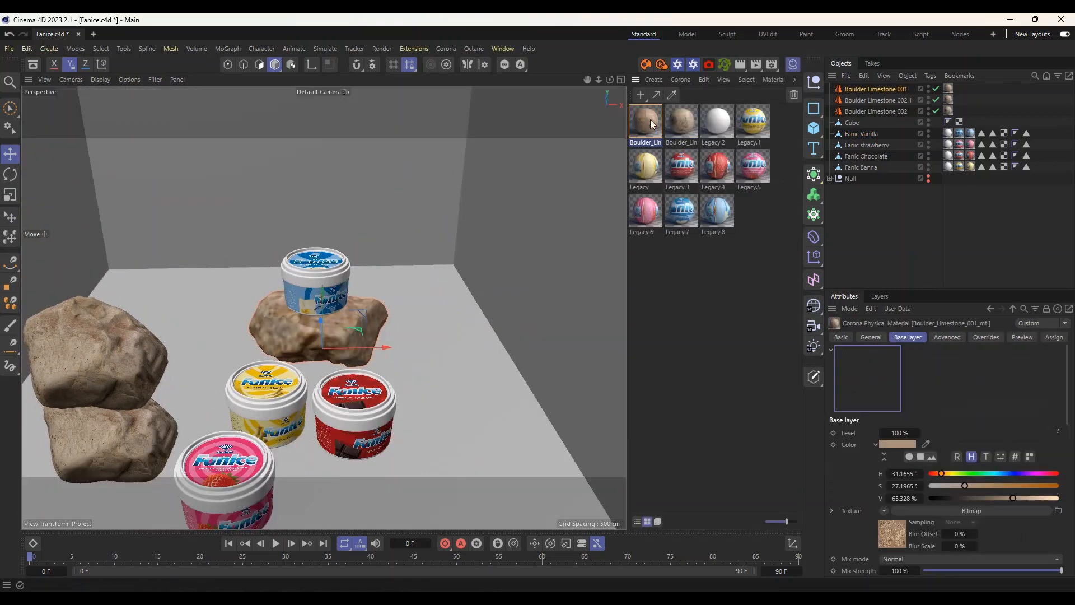
pyautogui.doubleClick(650, 119)
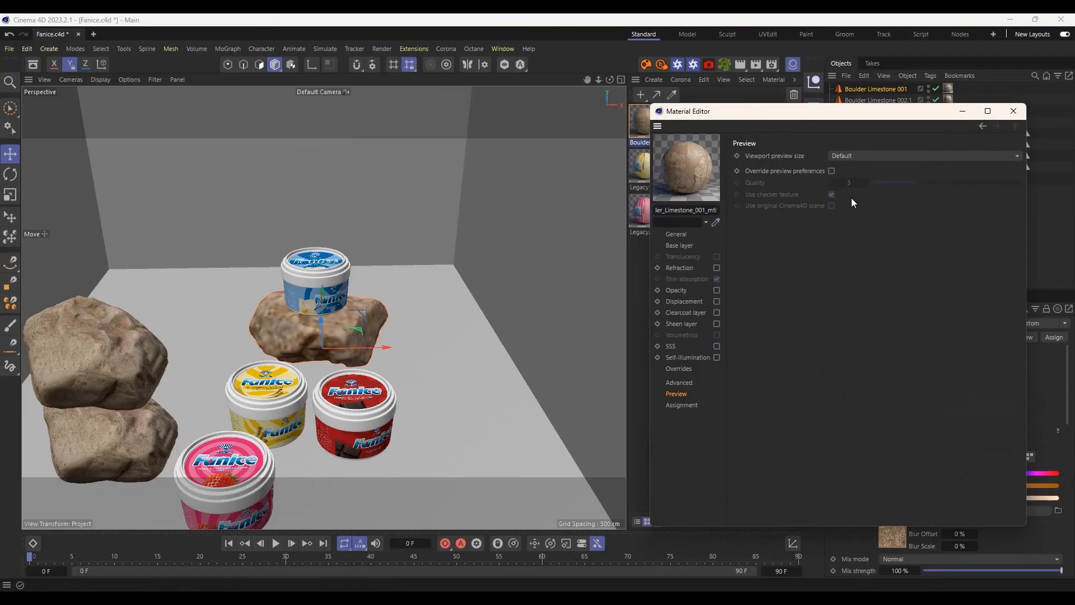
pyautogui.click(862, 155)
pyautogui.click(863, 257)
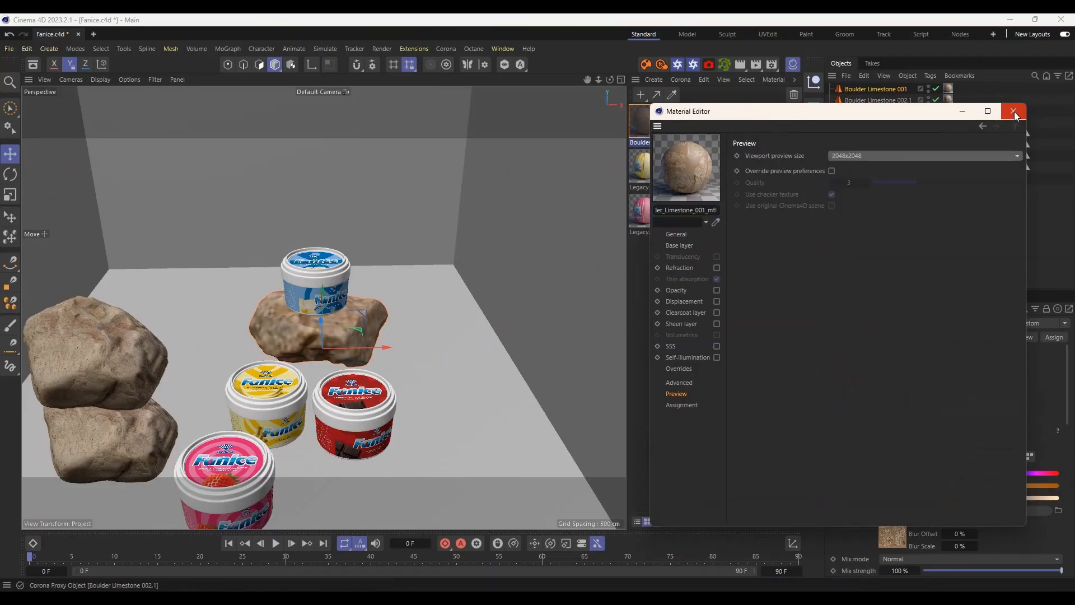
pyautogui.click(1014, 111)
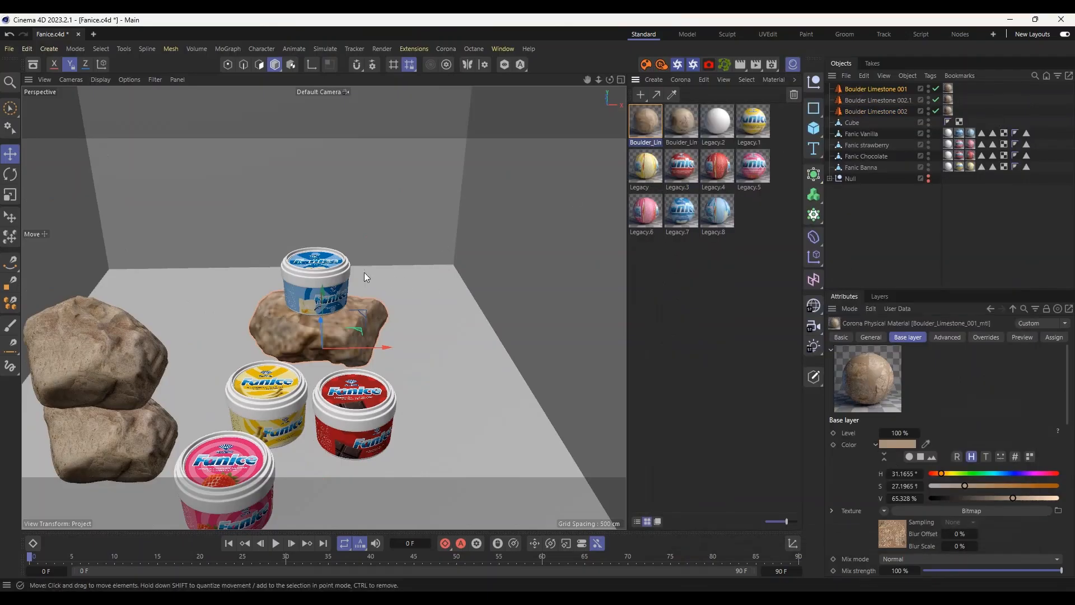
# Move the Strawberry cup onto the top of the two stacked boulders.
pyautogui.click(394, 268)
pyautogui.scroll(-4, 418, 267)
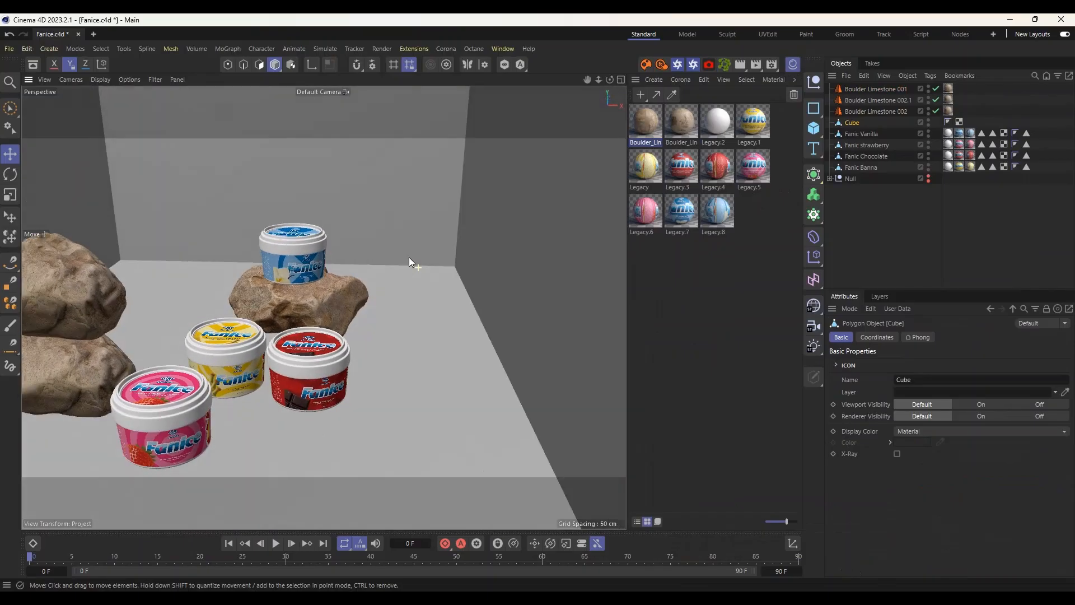
pyautogui.scroll(2, 429, 266)
pyautogui.scroll(-3, 427, 269)
pyautogui.scroll(1, 417, 301)
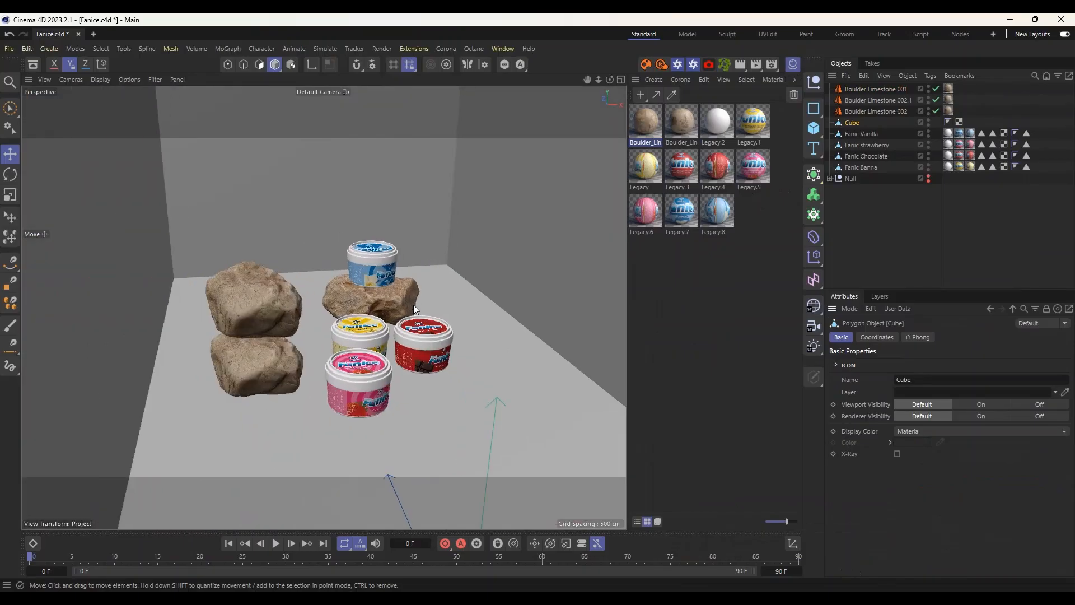
pyautogui.keyDown('alt'); pyautogui.moveTo(414, 305); pyautogui.dragTo(368, 323); pyautogui.keyUp('alt')
pyautogui.click(301, 374)
pyautogui.scroll(2, 323, 351)
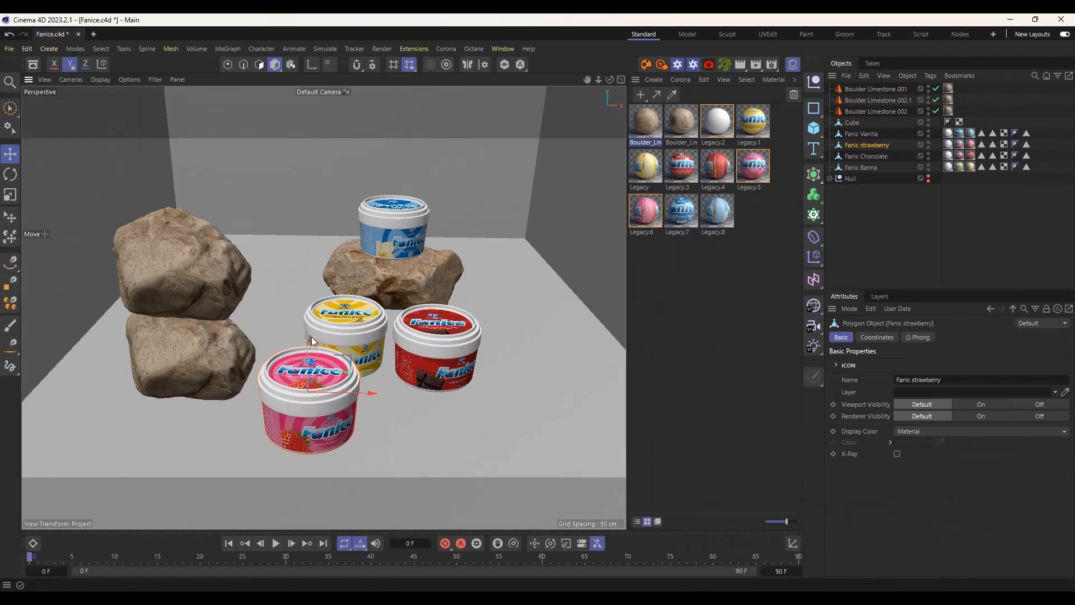
pyautogui.moveTo(308, 349); pyautogui.dragTo(337, 331)
# Place the Banana and Chocolate cups on the box floor between the boulder stack and the Vanilla cup's boulder.
pyautogui.click(317, 326)
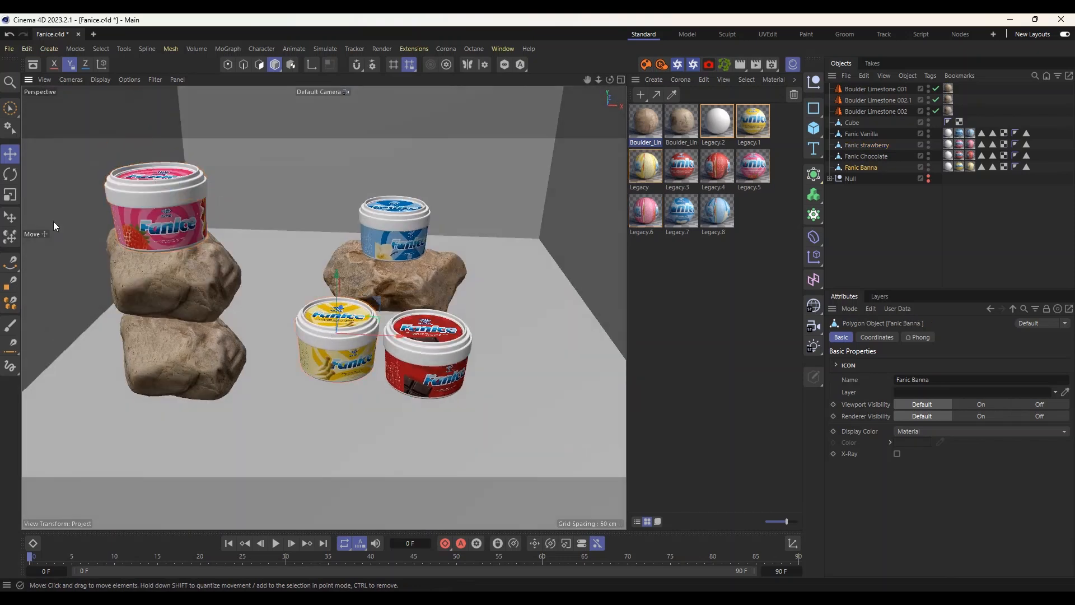
pyautogui.click(11, 218)
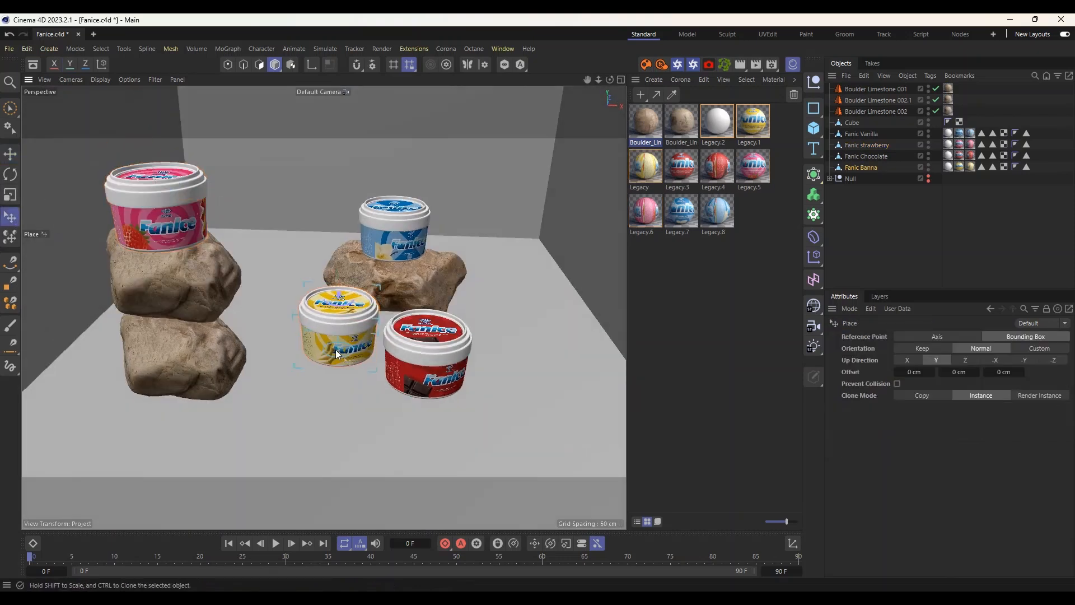
pyautogui.moveTo(336, 352); pyautogui.dragTo(292, 356)
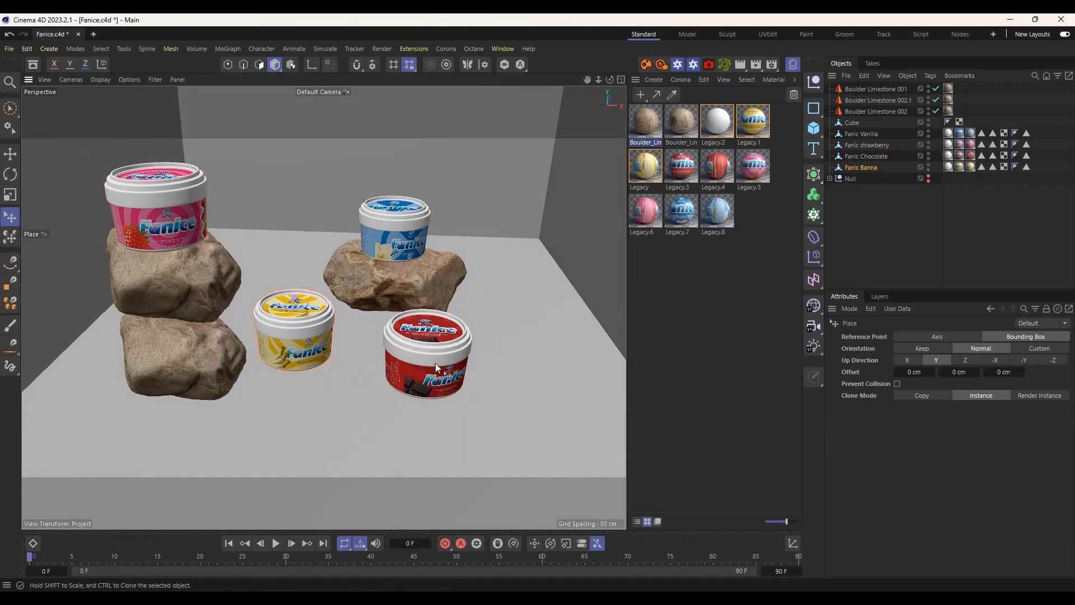
pyautogui.moveTo(422, 369); pyautogui.dragTo(414, 391)
pyautogui.moveTo(377, 356)
pyautogui.mouseDown()
pyautogui.moveTo(309, 362)
pyautogui.moveTo(294, 328)
pyautogui.moveTo(352, 320)
pyautogui.moveTo(370, 348)
pyautogui.mouseUp()
pyautogui.moveTo(299, 357); pyautogui.dragTo(284, 339)
# Examine the arrangement of cups and boulders in the box from lower and higher viewing angles.
pyautogui.keyDown('alt'); pyautogui.moveTo(371, 351); pyautogui.dragTo(442, 336); pyautogui.keyUp('alt')
pyautogui.scroll(-2, 443, 336)
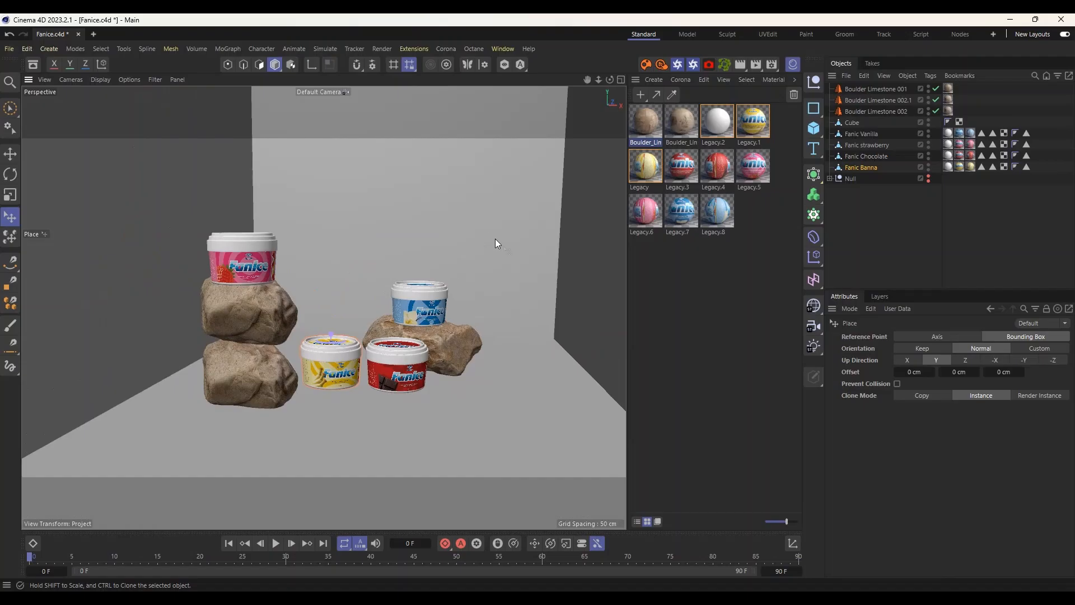
pyautogui.press('e')
pyautogui.moveTo(430, 325)
pyautogui.keyDown('alt'); pyautogui.mouseDown()
pyautogui.moveTo(417, 315)
pyautogui.moveTo(442, 320)
pyautogui.mouseUp(); pyautogui.keyUp('alt')
pyautogui.middleClick(448, 330)
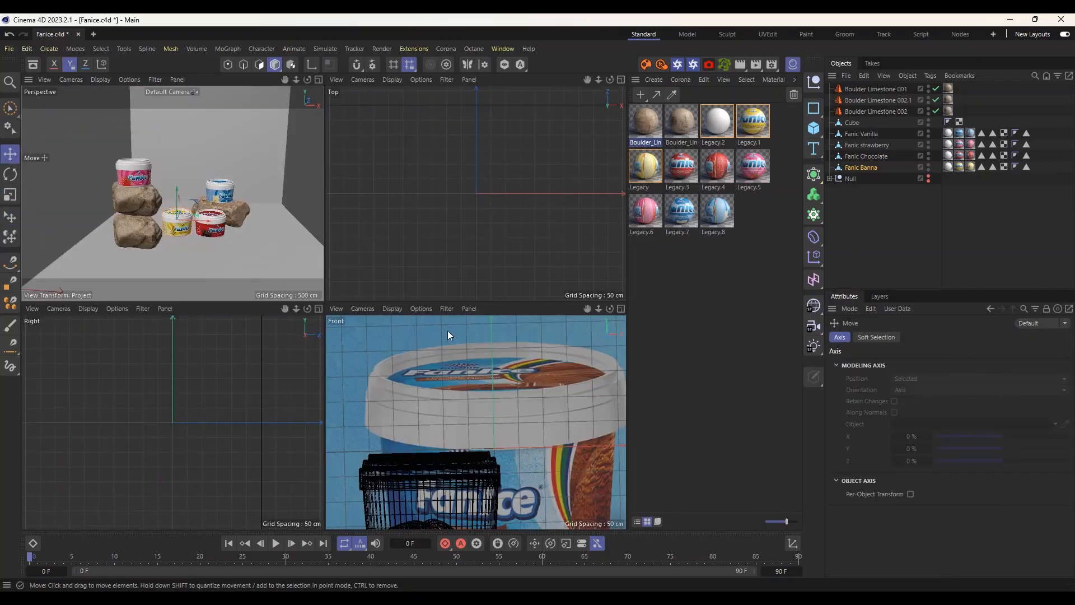
pyautogui.click(319, 81)
pyautogui.keyDown('alt'); pyautogui.moveTo(392, 254); pyautogui.dragTo(373, 267, button='middle'); pyautogui.keyUp('alt')
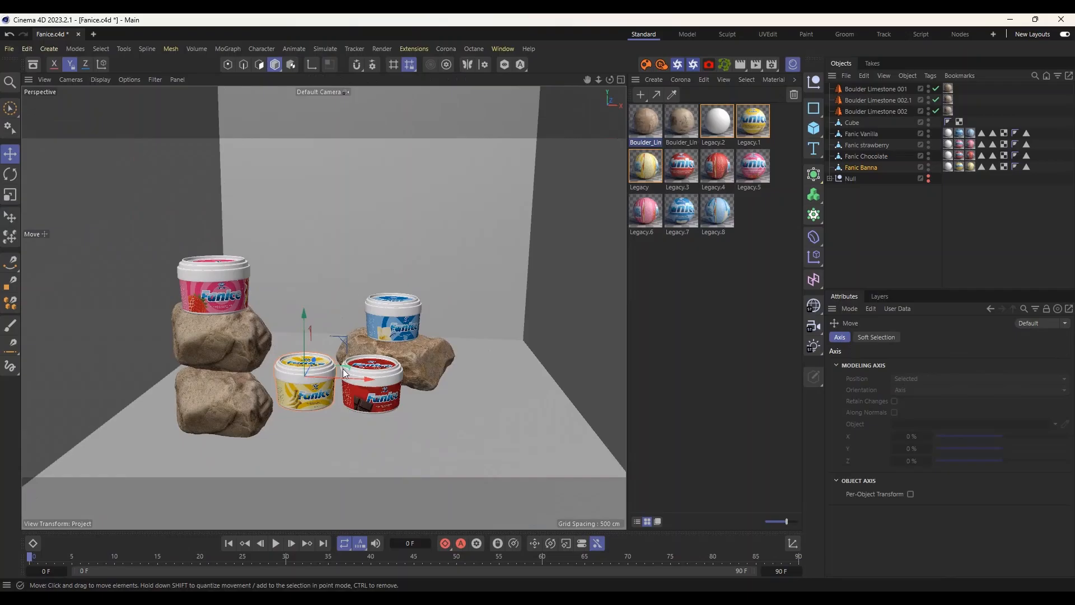
pyautogui.keyDown('alt'); pyautogui.moveTo(373, 363); pyautogui.dragTo(362, 411); pyautogui.keyUp('alt')
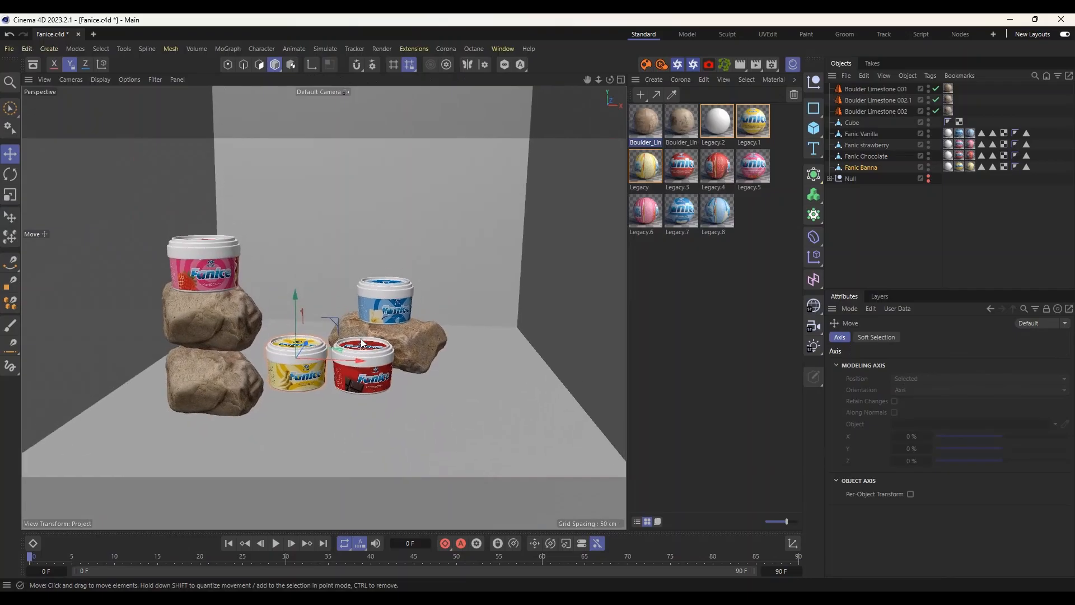
pyautogui.click(362, 411)
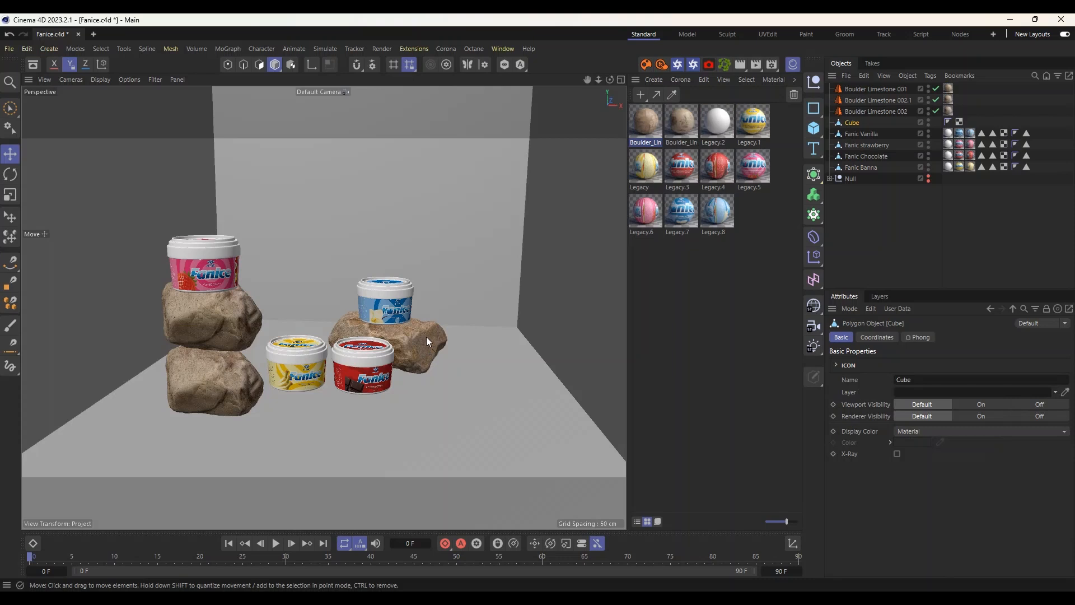
pyautogui.keyDown('alt'); pyautogui.moveTo(426, 337); pyautogui.dragTo(437, 366); pyautogui.keyUp('alt')
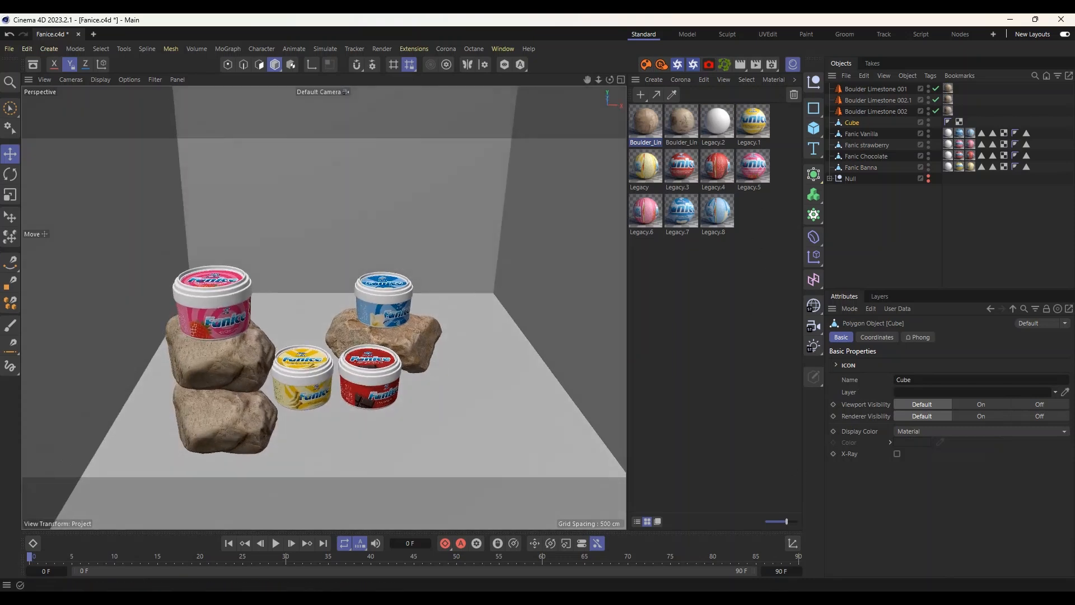
# Switch to Chaos Cosmos and import the downloaded Marram Grass 006 asset into the scene.
pyautogui.click(719, 599)
pyautogui.moveTo(412, 155)
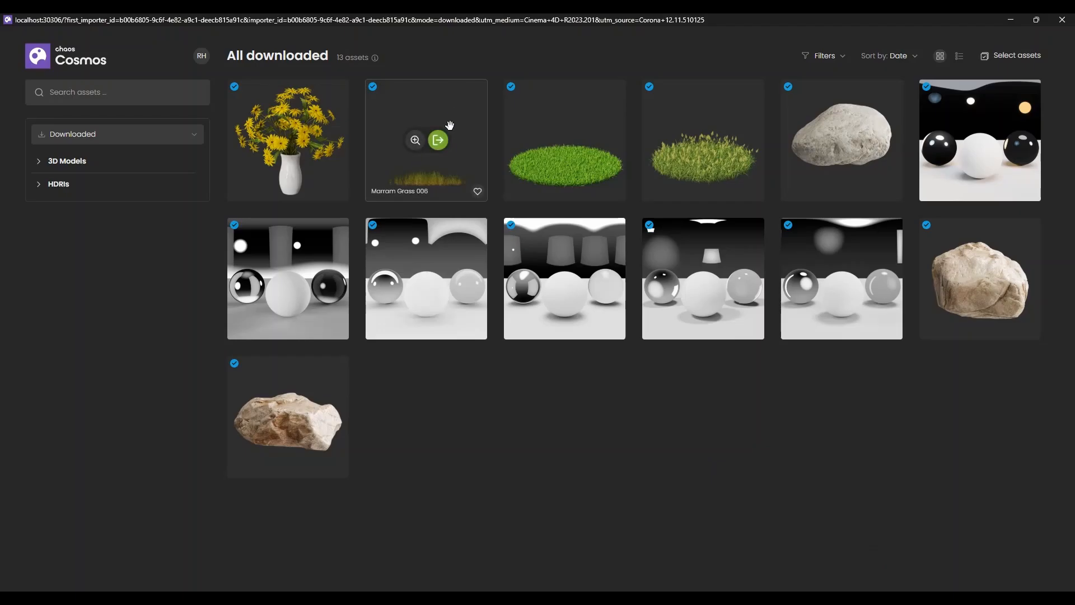
pyautogui.moveTo(595, 156)
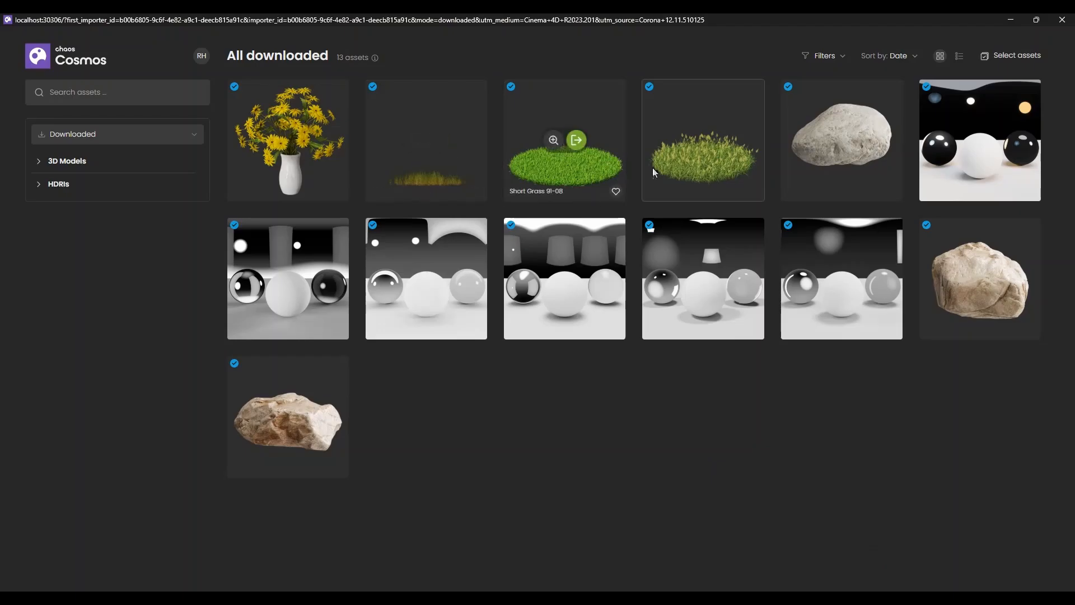
pyautogui.click(438, 139)
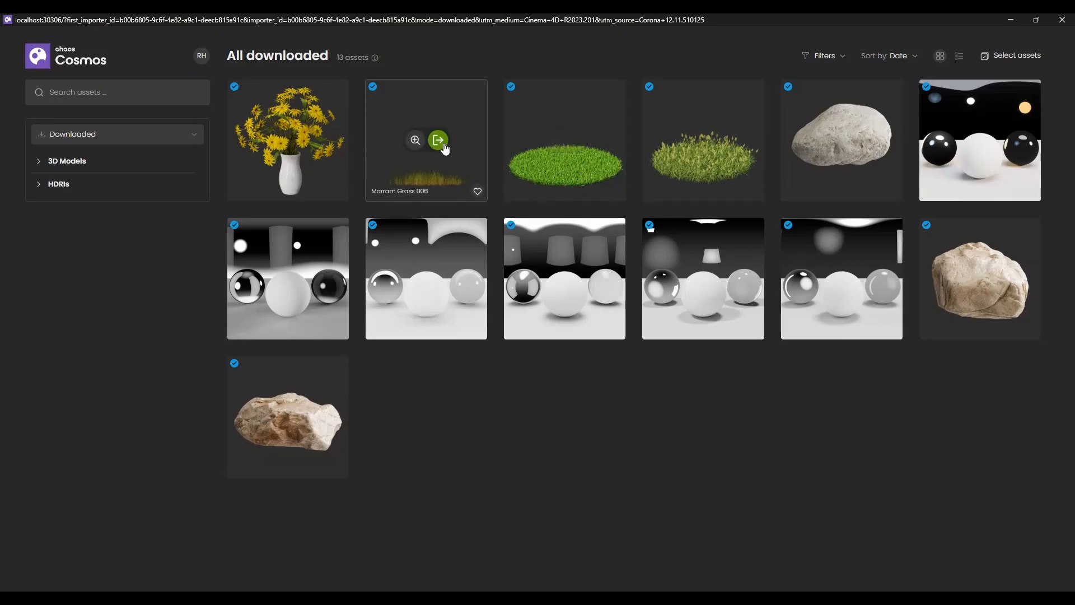
pyautogui.click(1012, 21)
# Select the imported Marram Grass 006 to locate it on the box floor, and add a Chaos Scatter object.
pyautogui.scroll(-5, 307, 274)
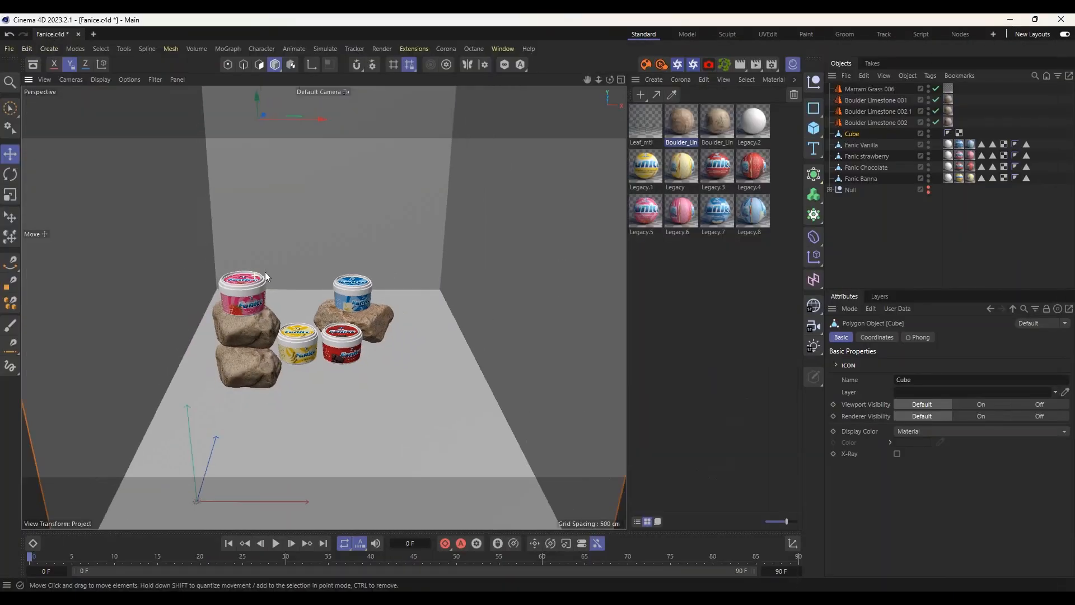
pyautogui.scroll(-2, 320, 311)
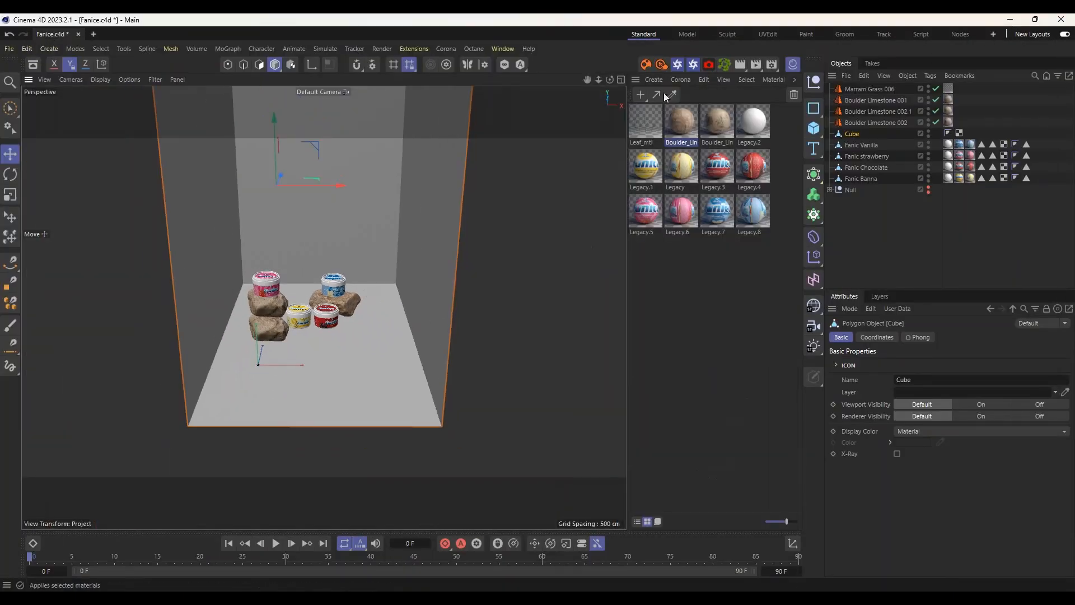
pyautogui.click(647, 116)
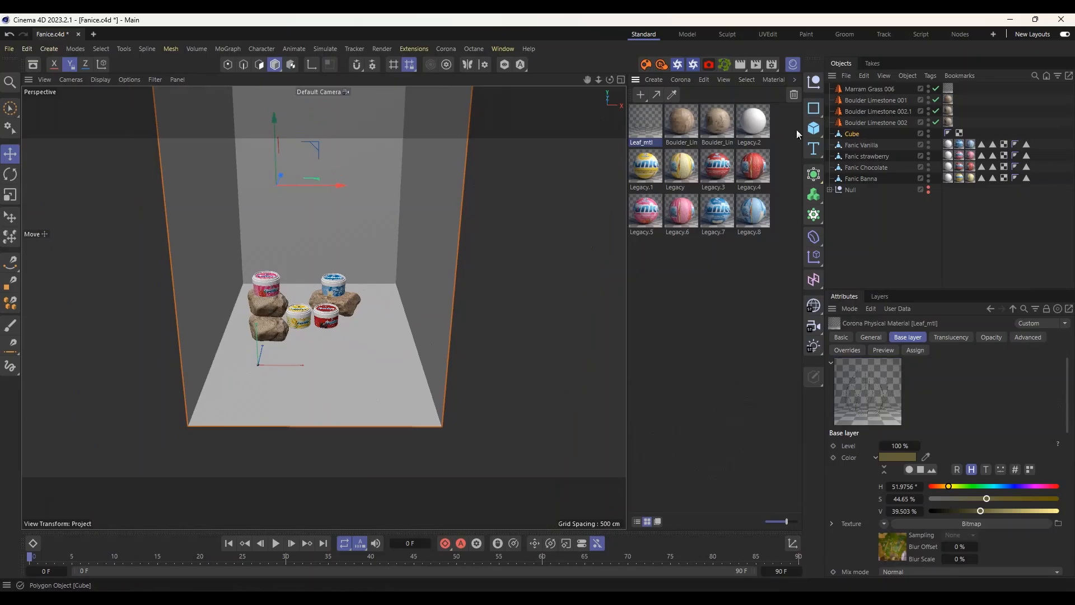
pyautogui.click(870, 89)
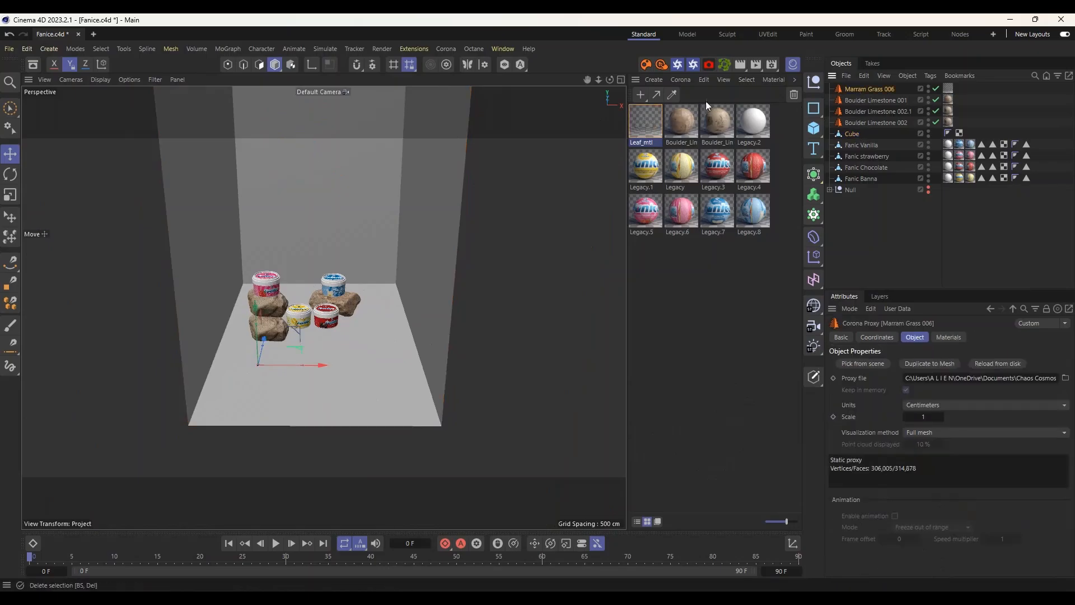
pyautogui.scroll(5, 284, 348)
pyautogui.scroll(4, 238, 419)
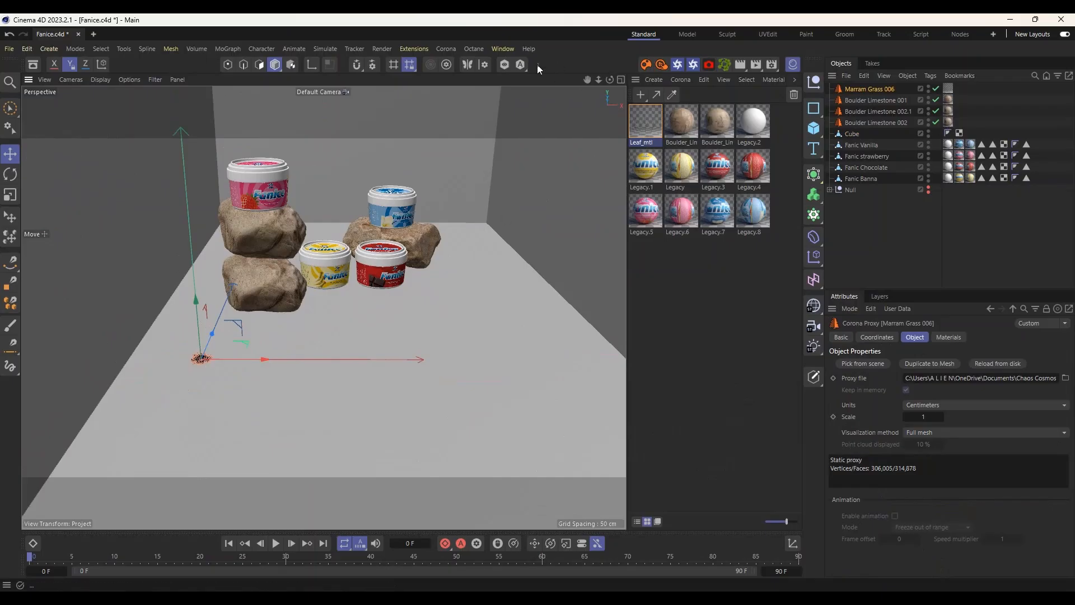
pyautogui.click(447, 49)
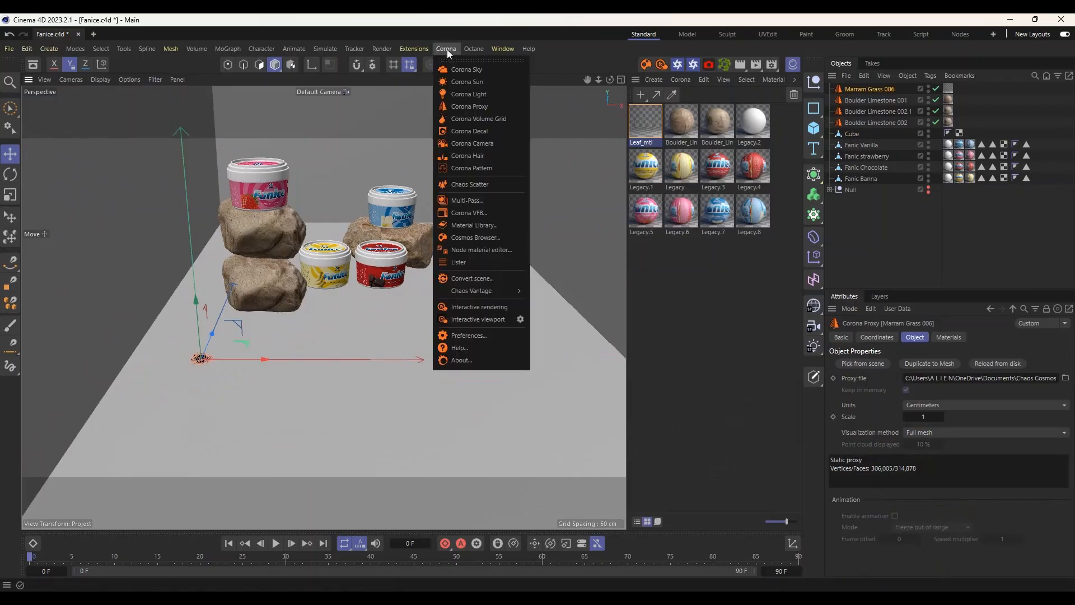
pyautogui.click(473, 184)
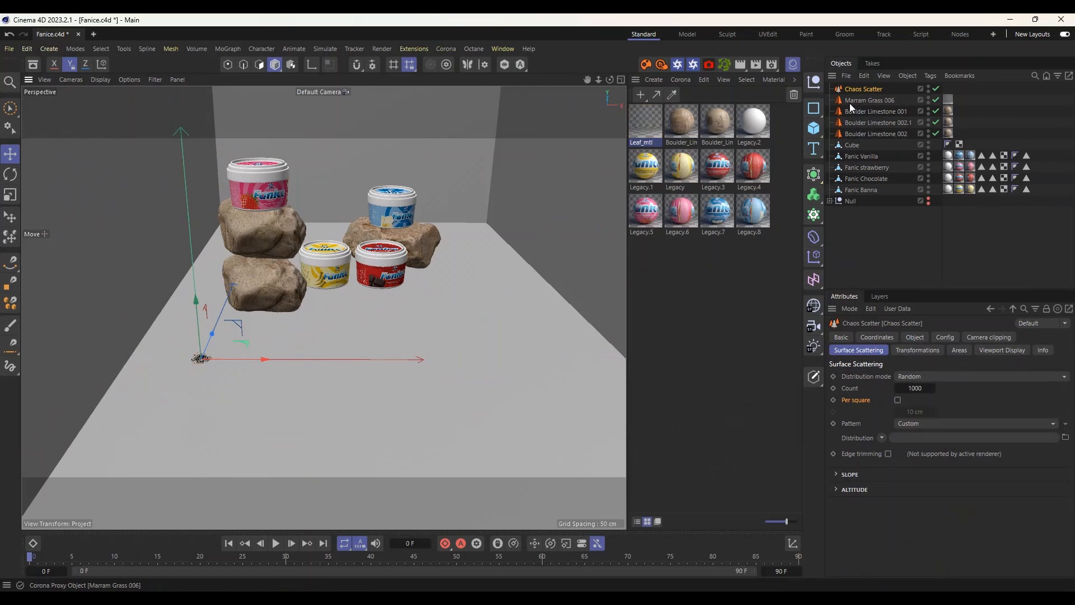
# Split the box's floor polygon into a separate object and nest Marram Grass 006 under Chaos Scatter.
pyautogui.click(457, 303)
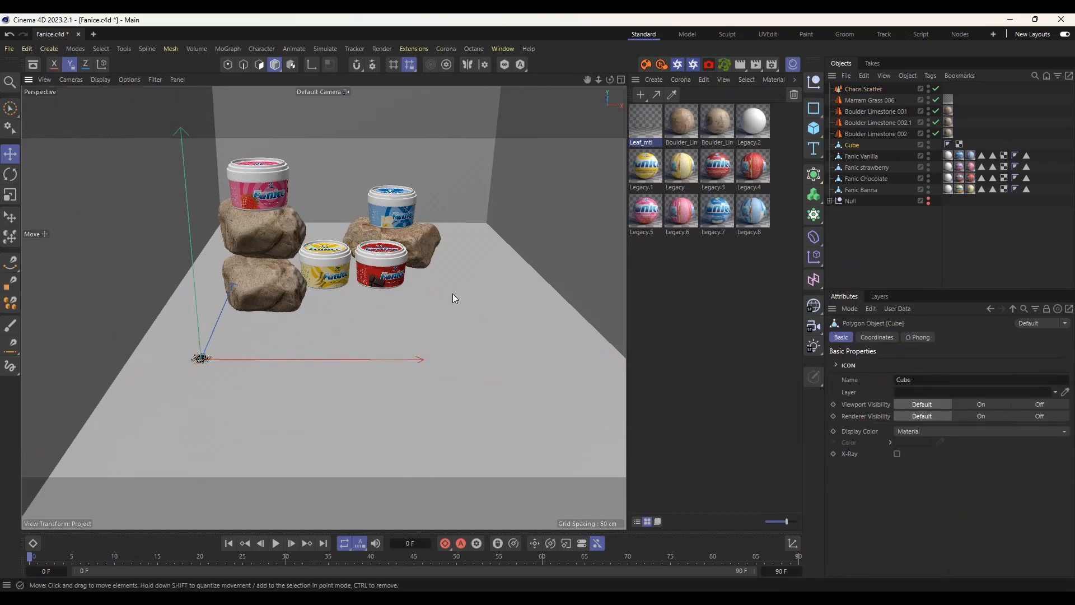
pyautogui.scroll(-5, 325, 294)
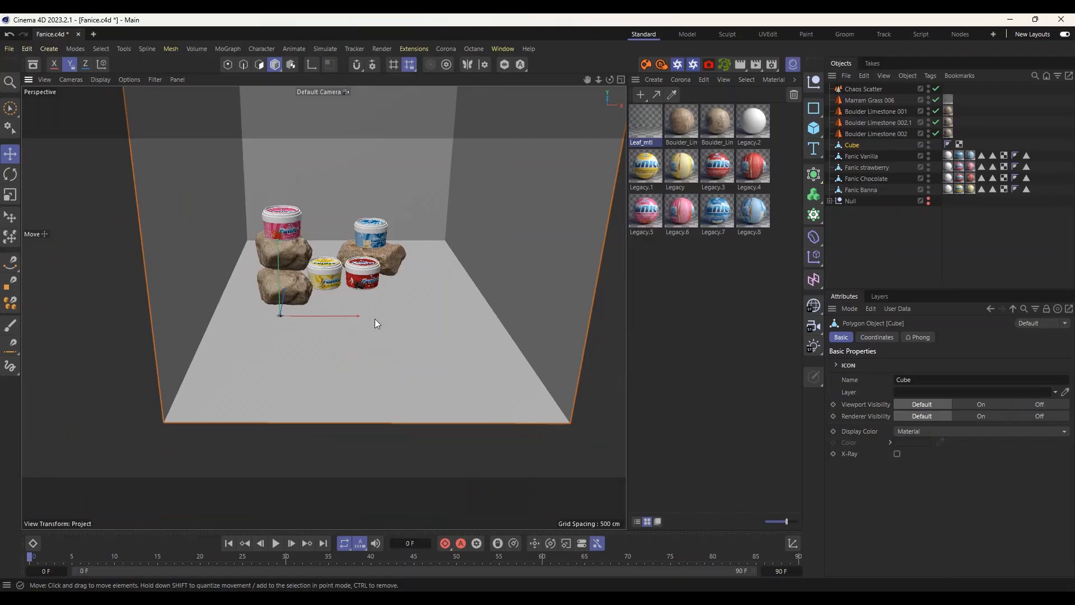
# Try to distribute the Chaos Scatter over the whole Cube box, and undo it.
pyautogui.click(1065, 376)
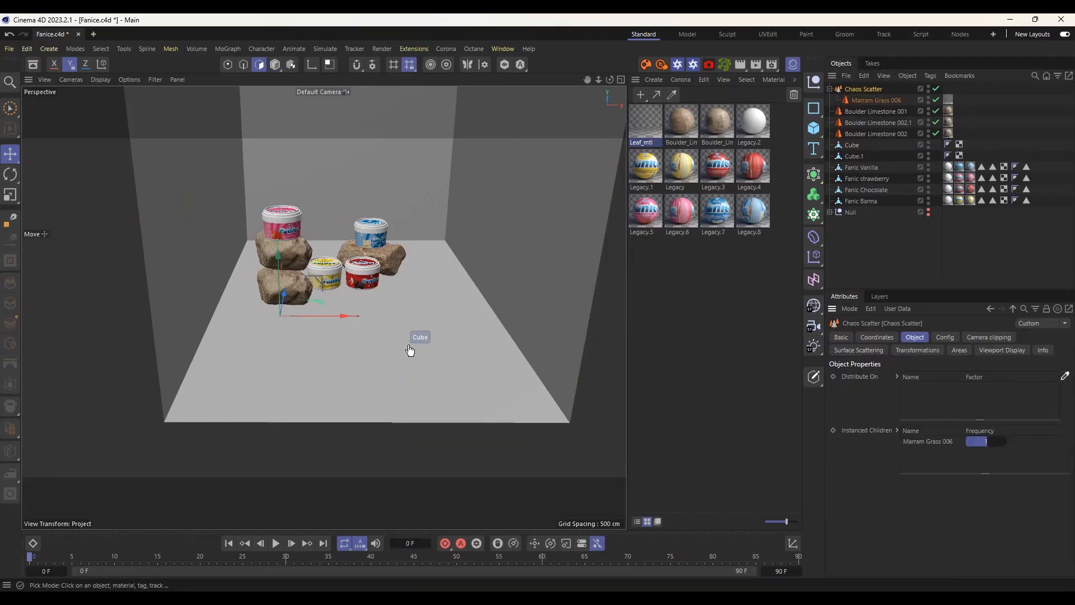
pyautogui.click(408, 346)
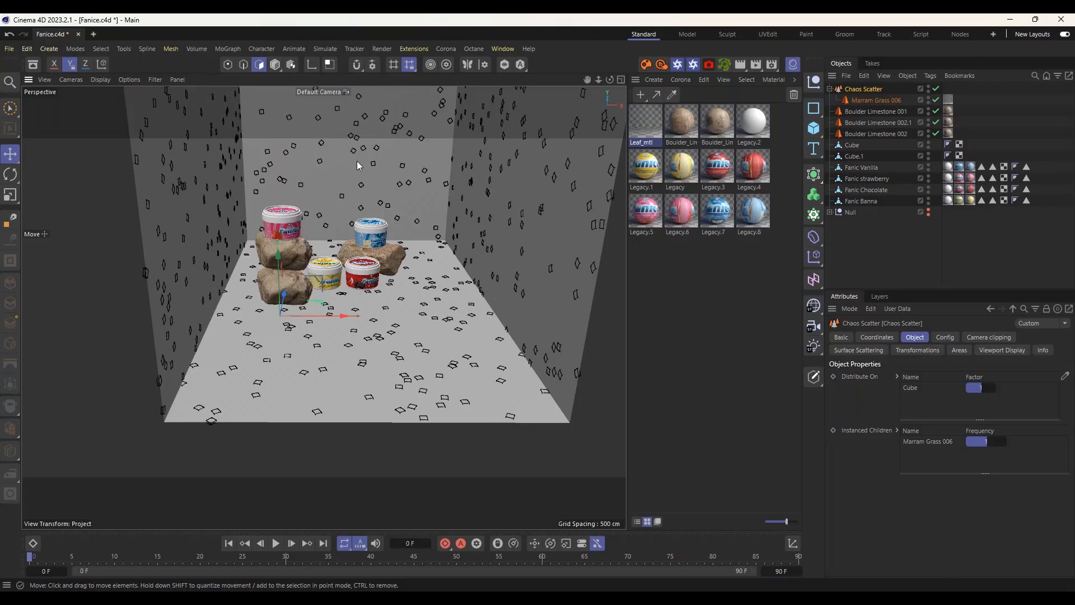
pyautogui.hotkey('ctrl', 'z')
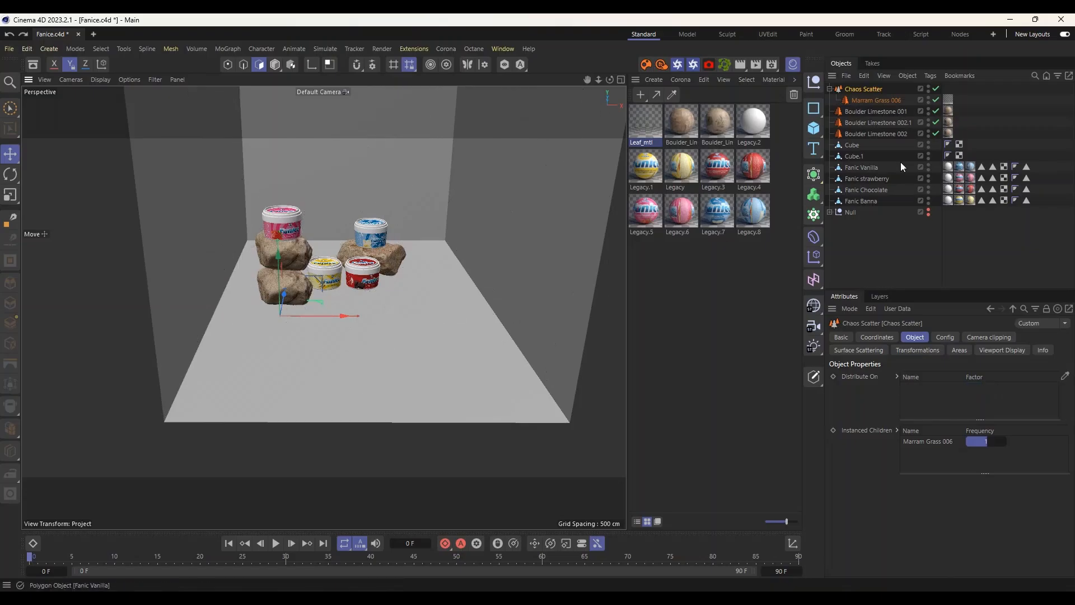
# Reorder the floor object Cube.1 above Cube and hide the Cube box in the viewport.
pyautogui.click(854, 157)
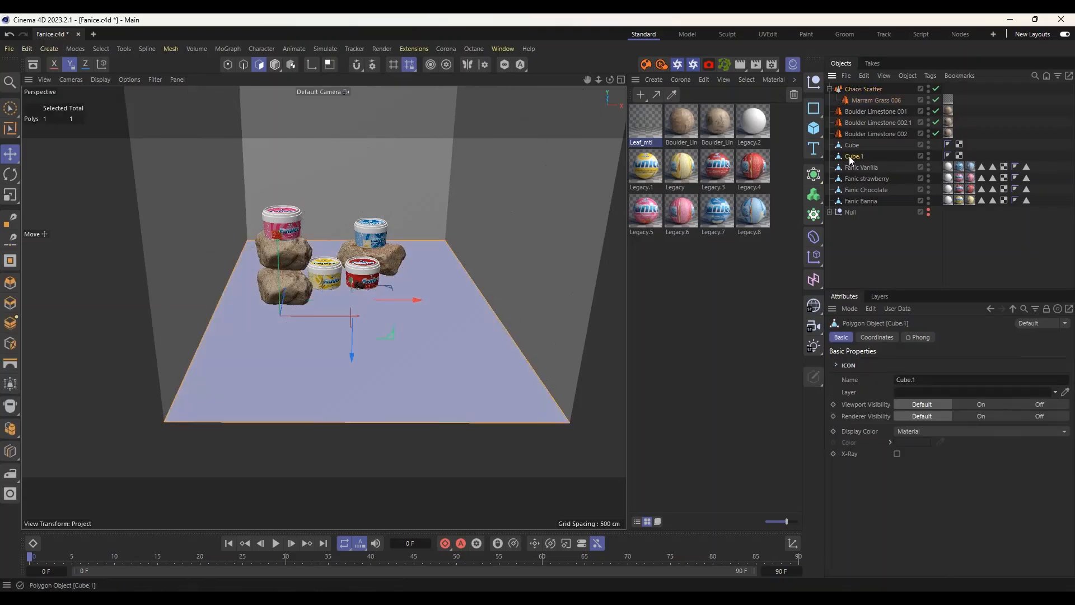
pyautogui.moveTo(850, 156); pyautogui.dragTo(852, 145)
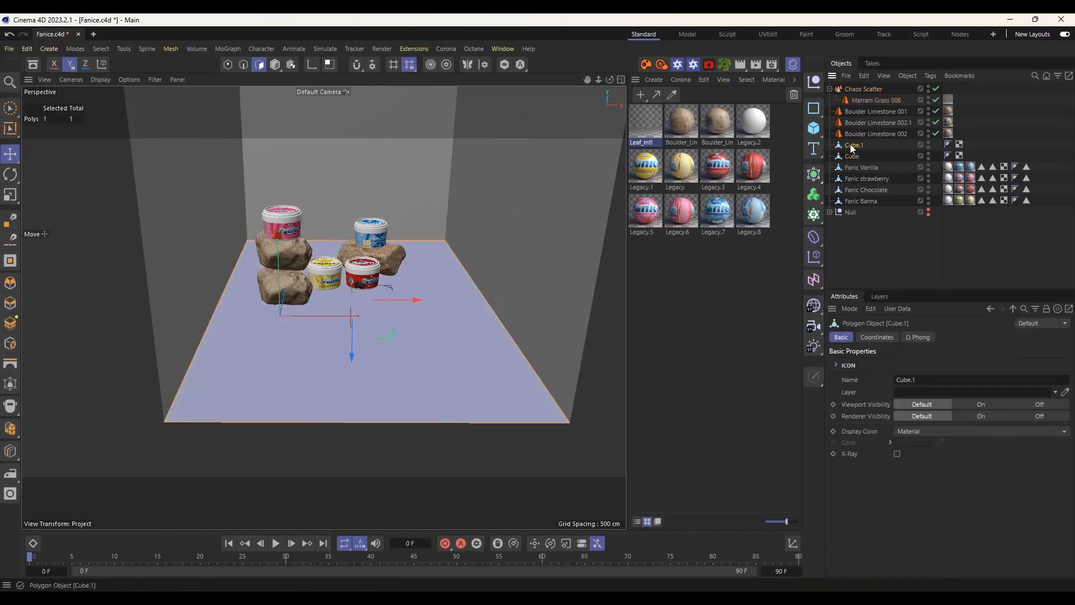
pyautogui.click(928, 157)
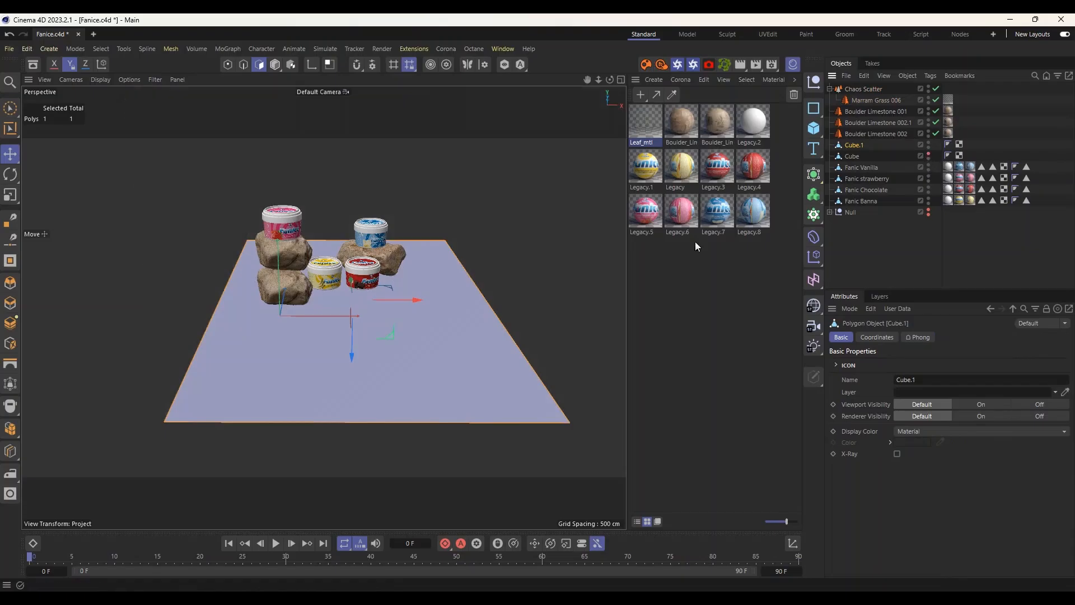
# Reverse the normals of the Cube.1 floor polygon.
pyautogui.rightClick(435, 331)
pyautogui.click(355, 382)
pyautogui.rightClick(357, 373)
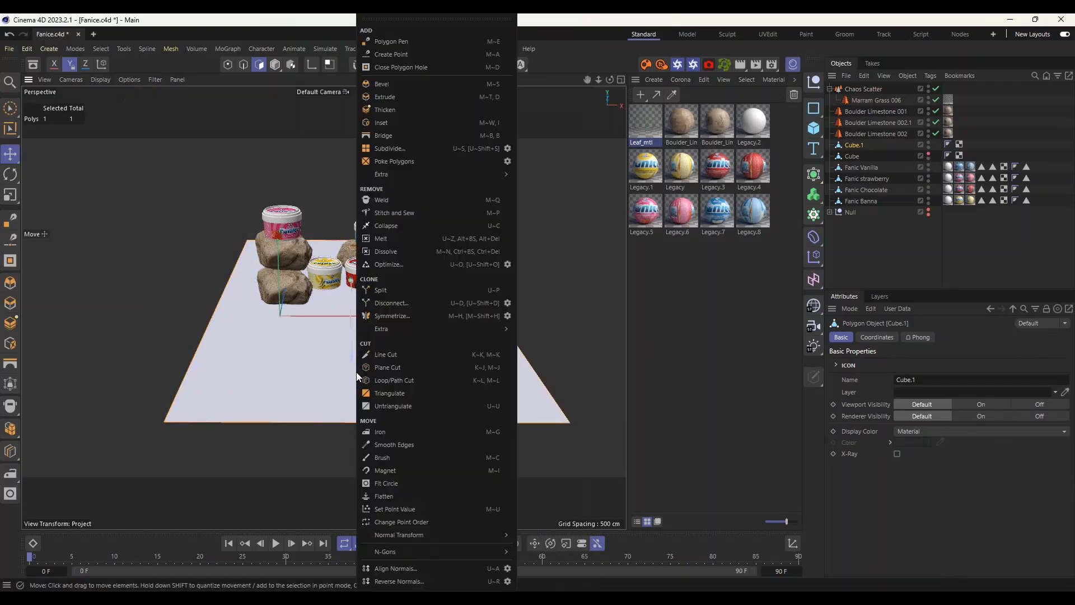
pyautogui.click(435, 581)
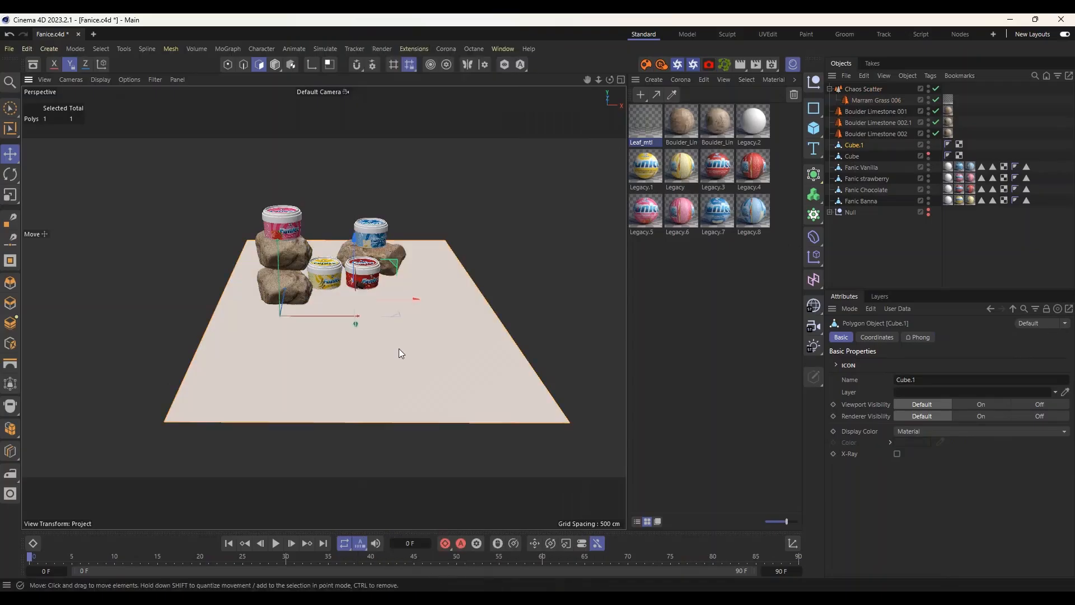
# Distribute the Chaos Scatter's marram grass on the Cube.1 floor object.
pyautogui.click(861, 90)
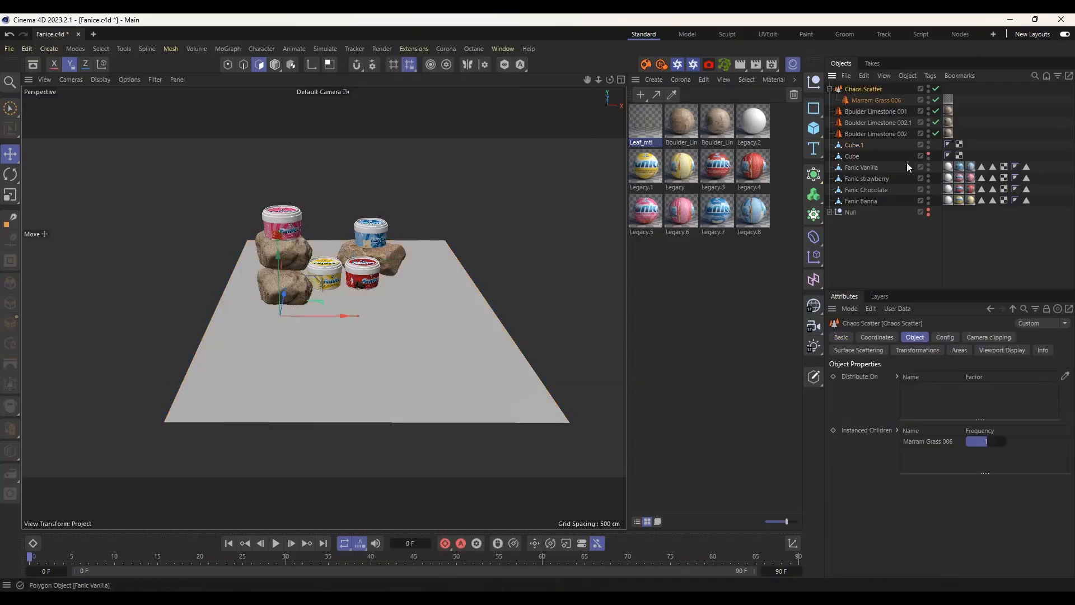
pyautogui.click(1064, 377)
pyautogui.click(399, 357)
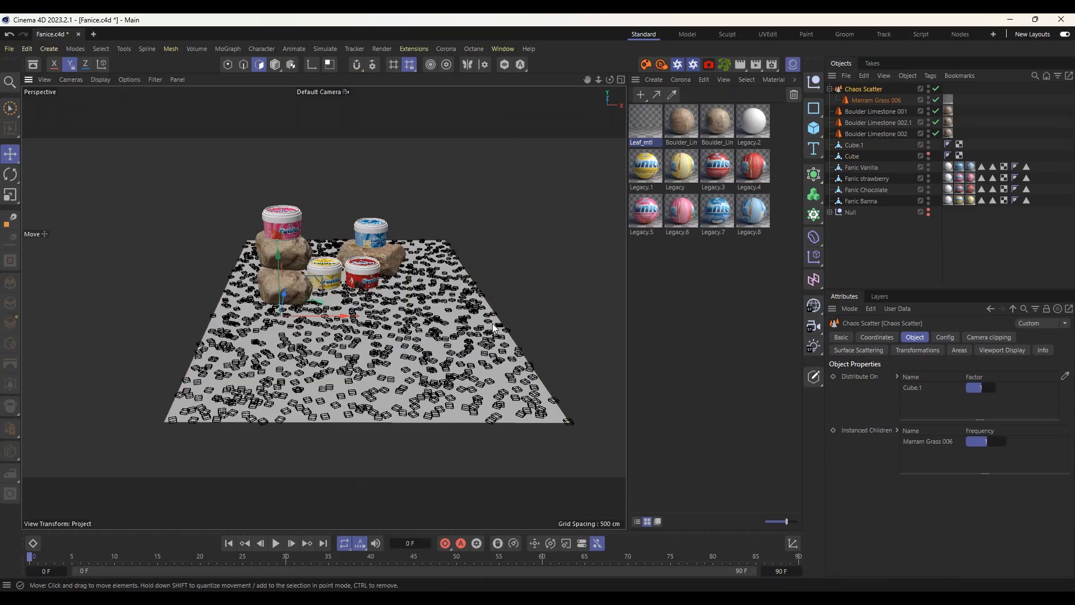
# Make the Cube box visible again and hide the Cube.1 floor in both viewport and render.
pyautogui.click(929, 154)
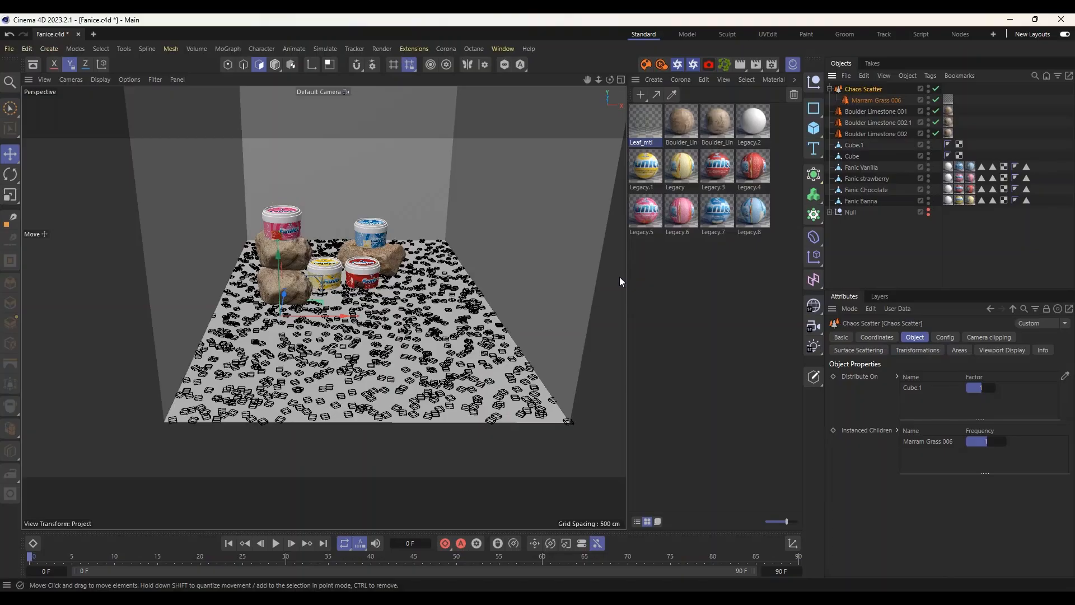
pyautogui.click(928, 142)
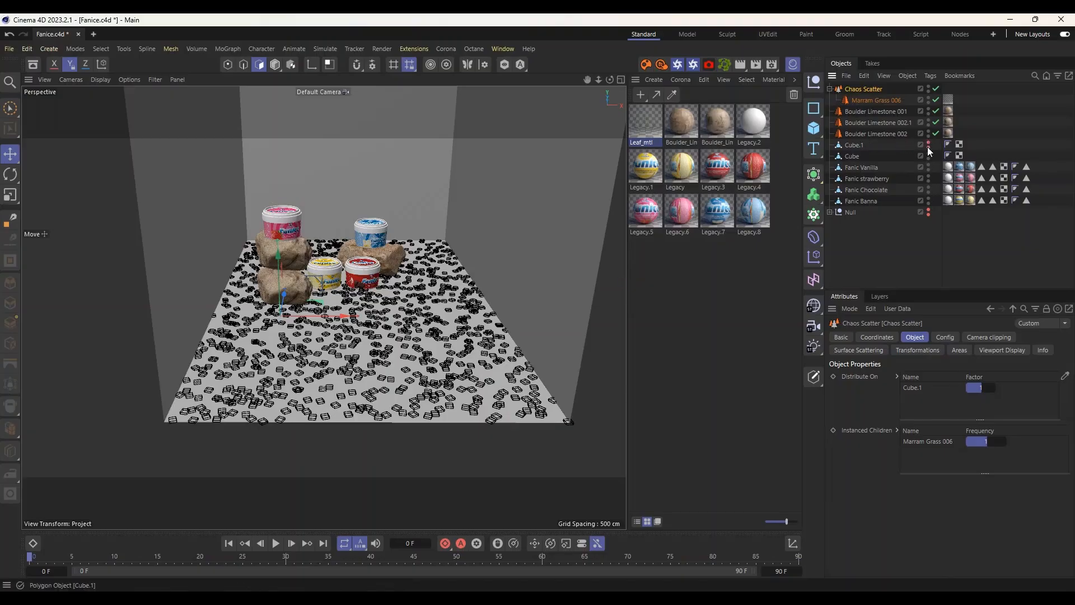
# Hide the material list to widen the viewport and set the project's renderer to Corona.
pyautogui.keyDown('alt'); pyautogui.moveTo(379, 340); pyautogui.dragTo(390, 338); pyautogui.keyUp('alt')
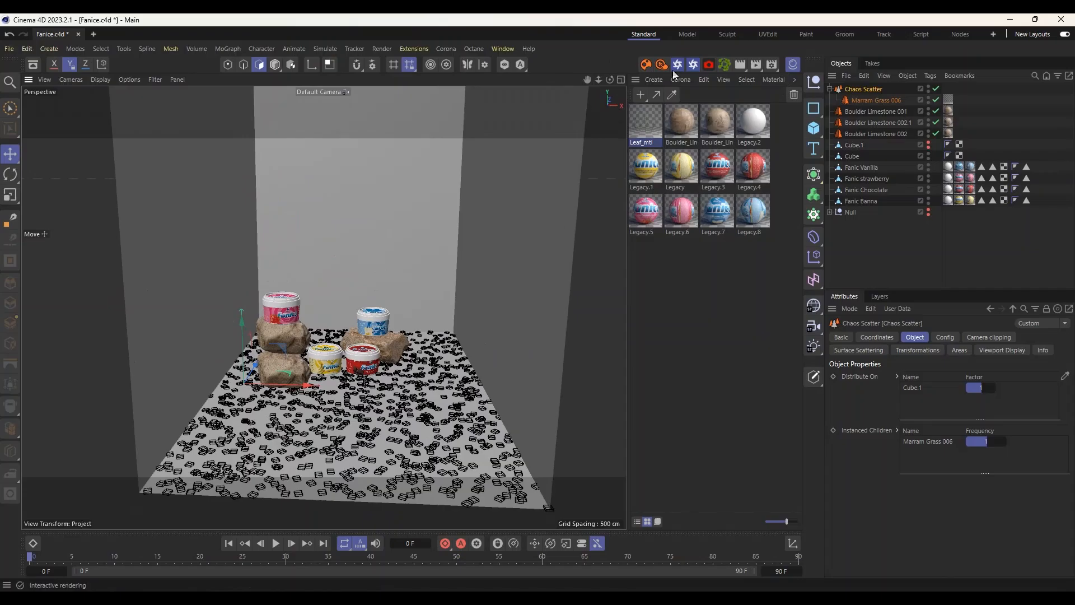
pyautogui.click(791, 65)
pyautogui.click(772, 65)
pyautogui.click(775, 87)
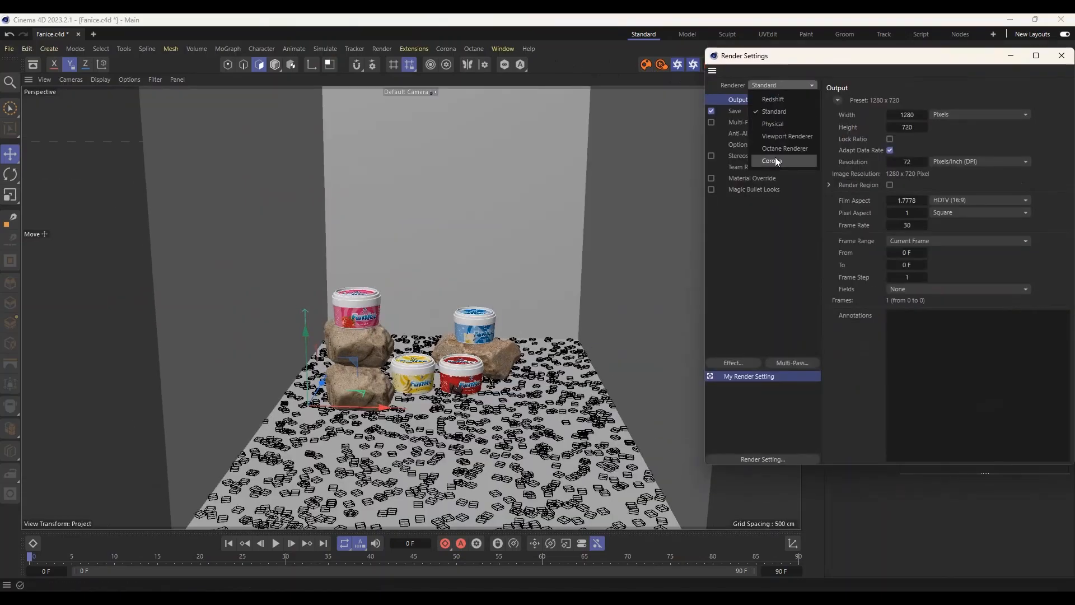
pyautogui.click(777, 162)
pyautogui.click(1062, 55)
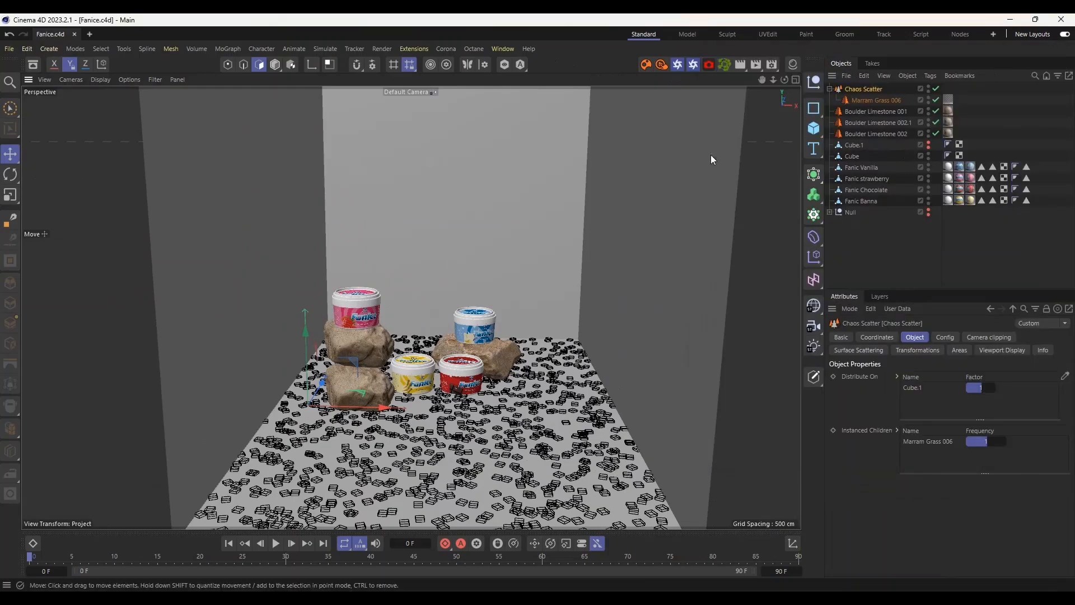
# Start Corona interactive rendering, stopping the render already running, and dock the frame buffer beside the viewport.
pyautogui.keyDown('alt'); pyautogui.moveTo(569, 298); pyautogui.dragTo(536, 288); pyautogui.keyUp('alt')
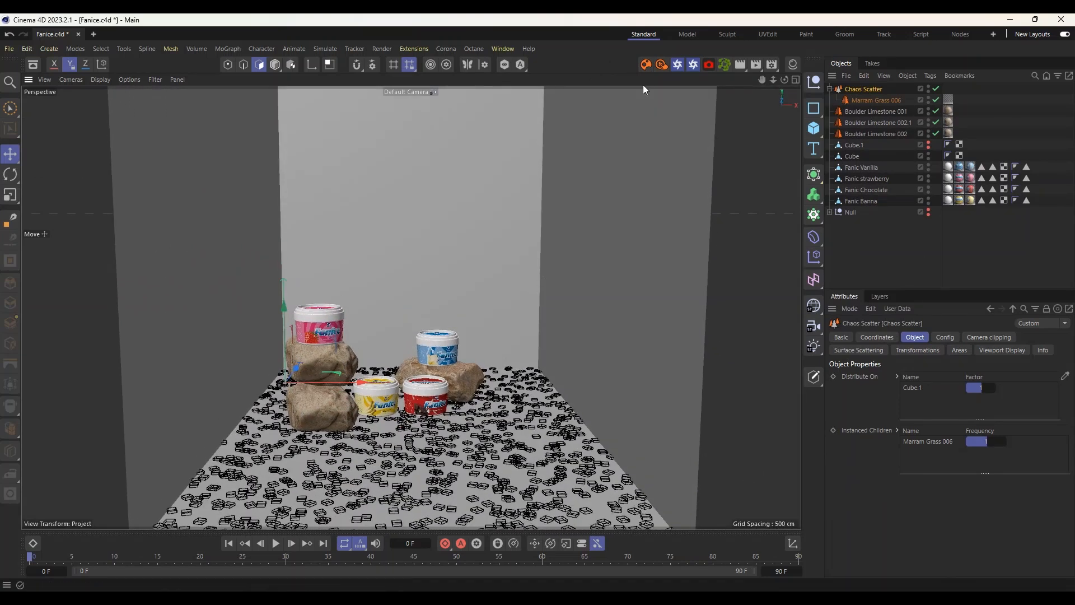
pyautogui.click(660, 67)
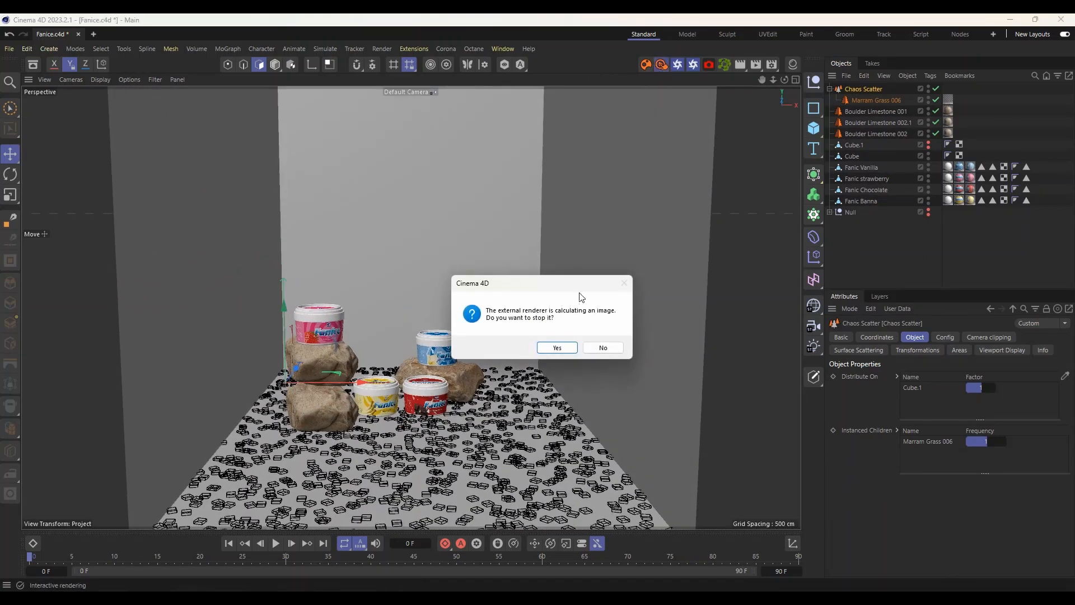
pyautogui.click(557, 348)
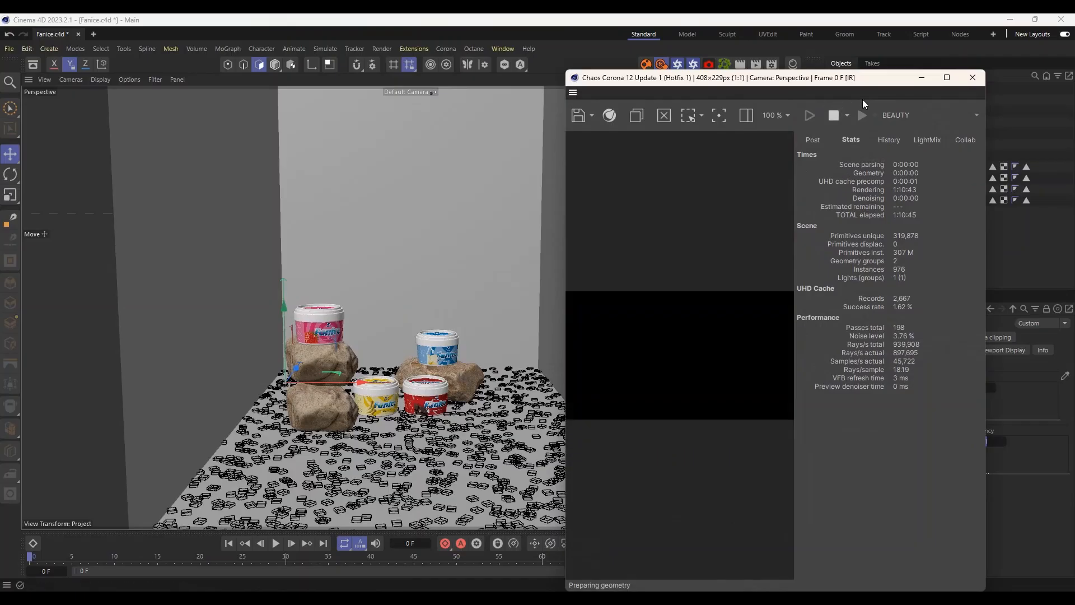
pyautogui.moveTo(854, 80); pyautogui.dragTo(613, 82)
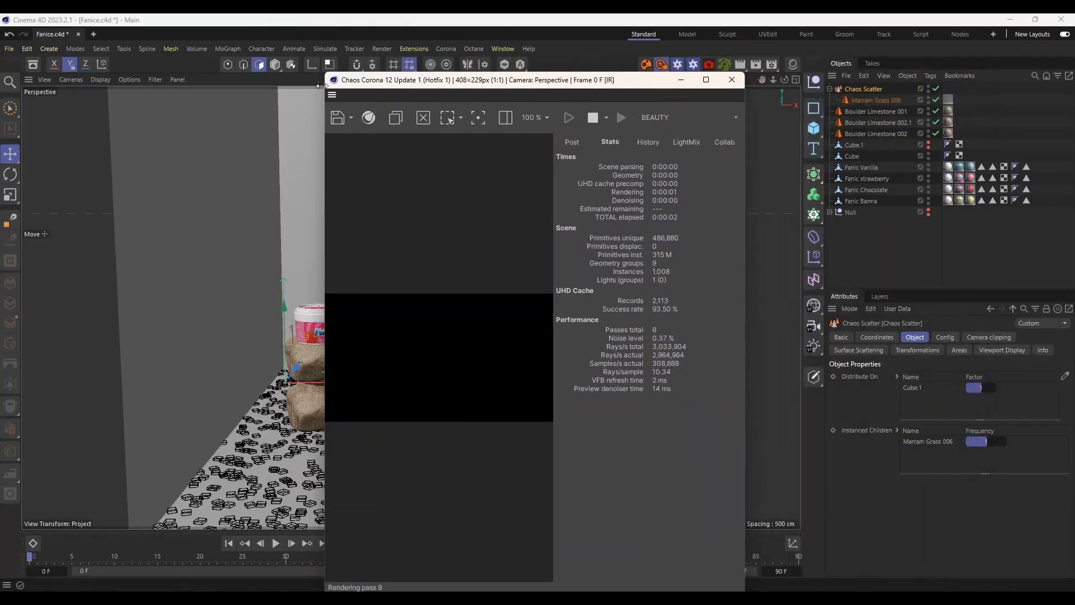
pyautogui.moveTo(318, 94); pyautogui.dragTo(23, 97)
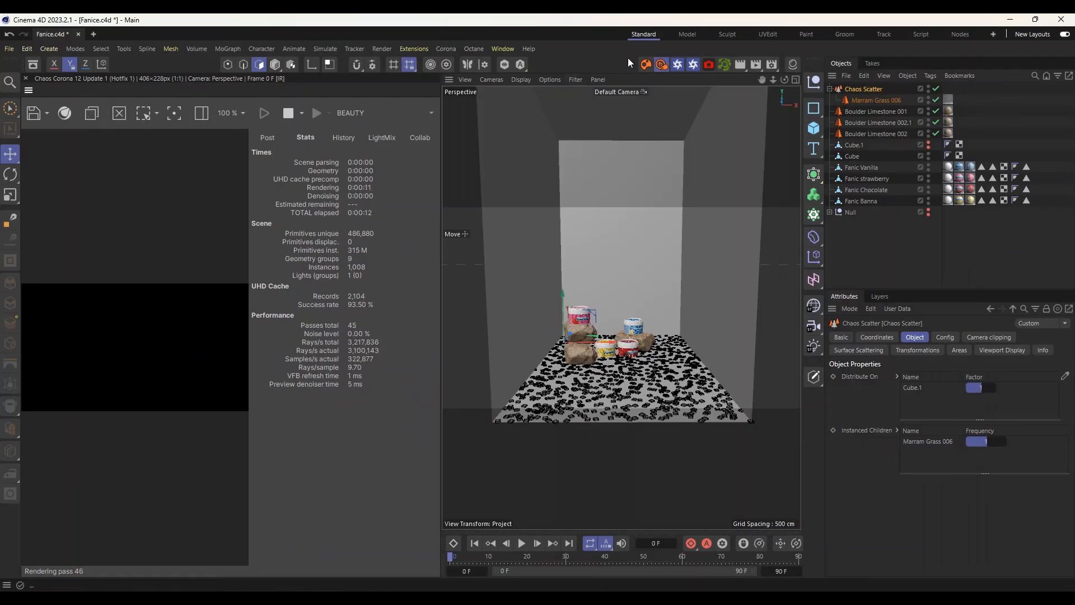
# Try lighting the scene with a Corona Sky, and undo it.
pyautogui.click(446, 48)
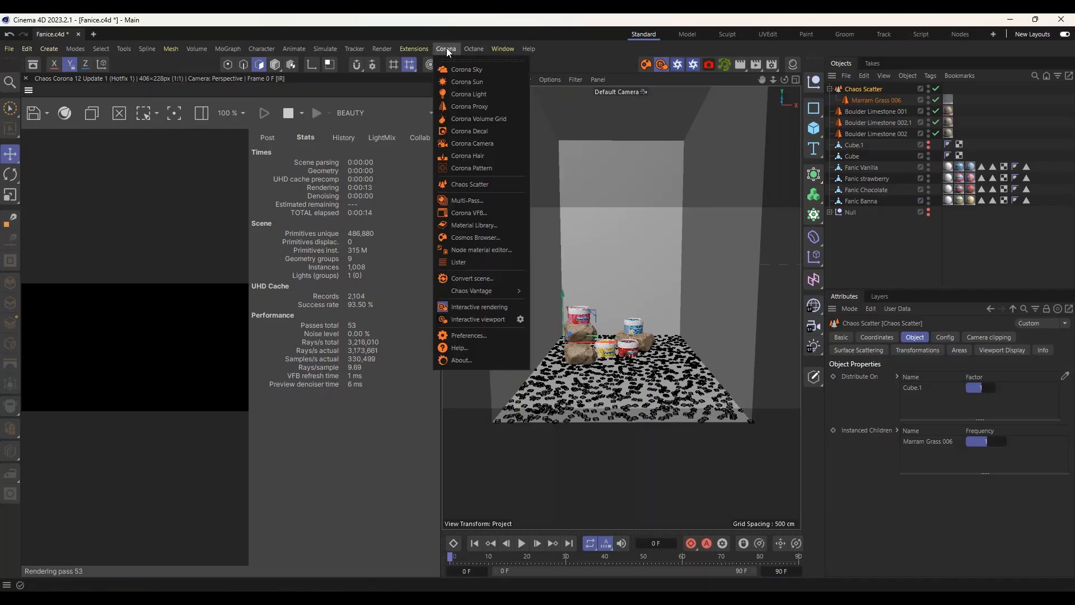
pyautogui.click(482, 70)
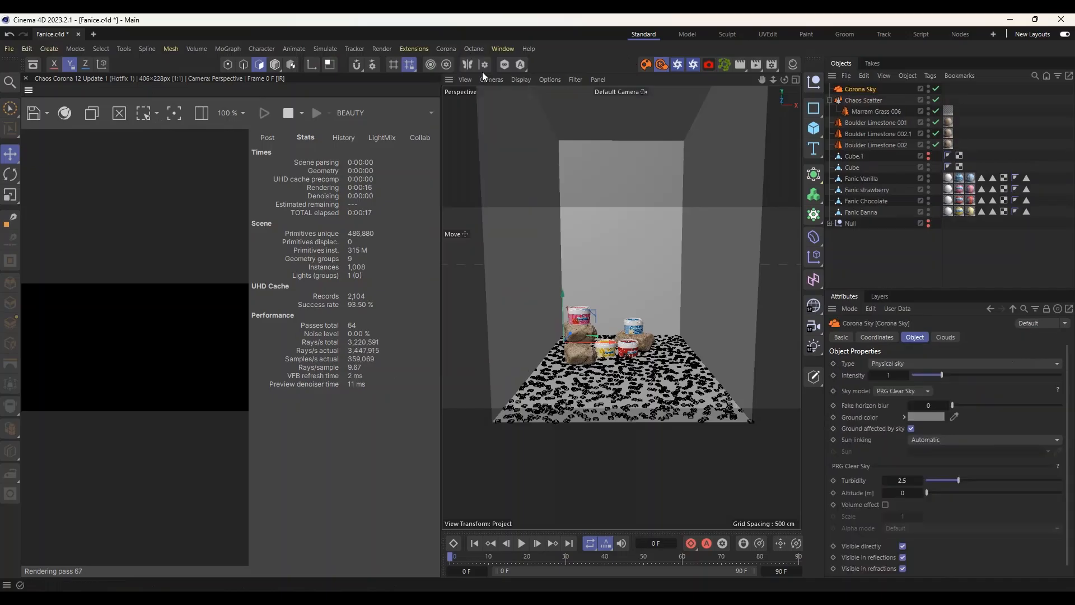
pyautogui.hotkey('ctrl', 'z')
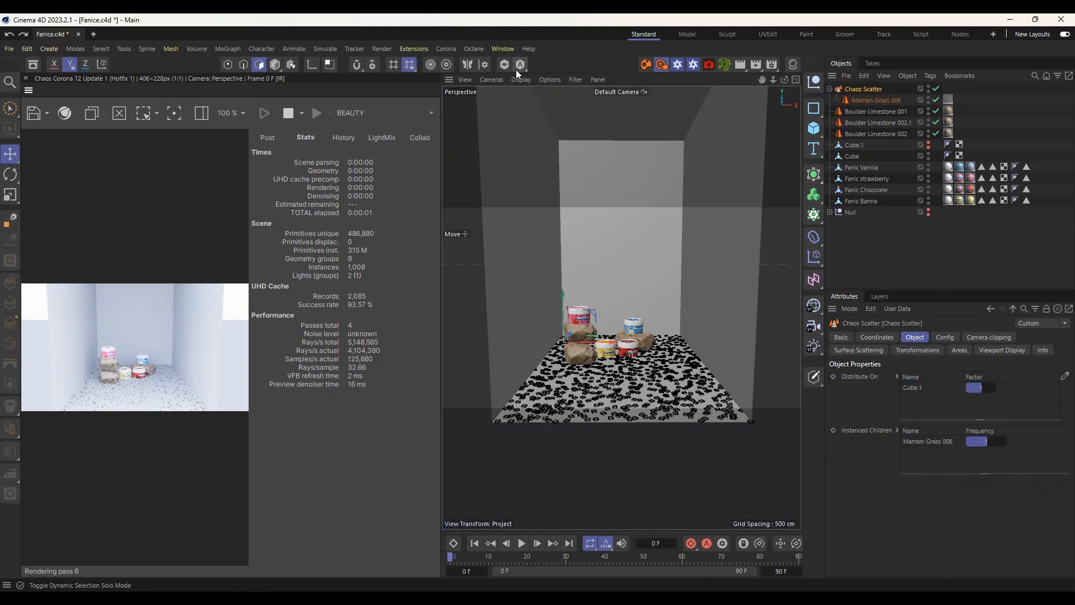
# Add a Corona Sun and check its placement in the box from a side angle.
pyautogui.click(454, 49)
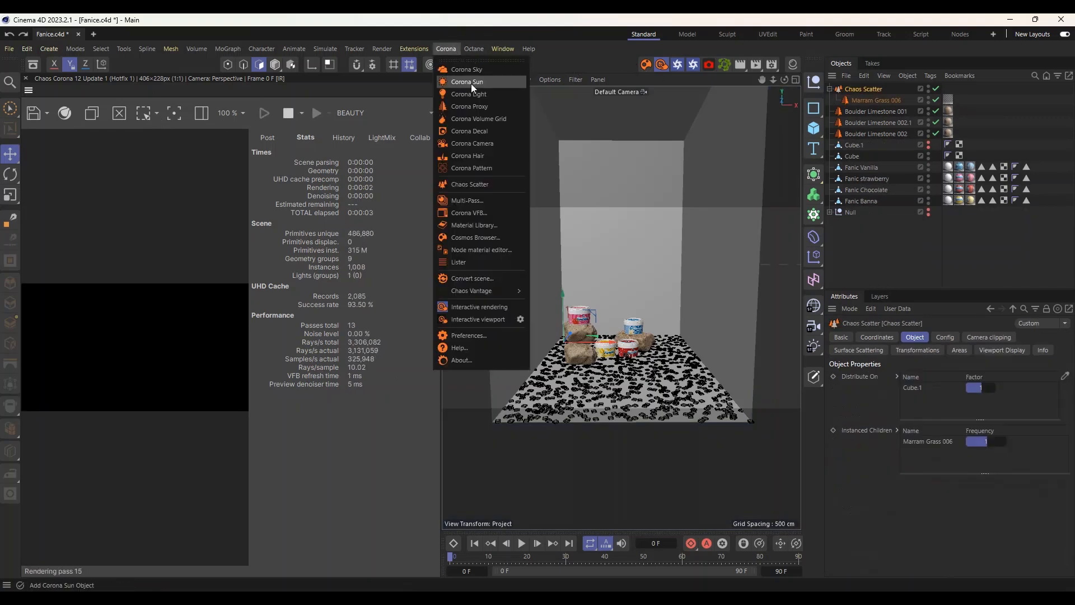
pyautogui.click(472, 83)
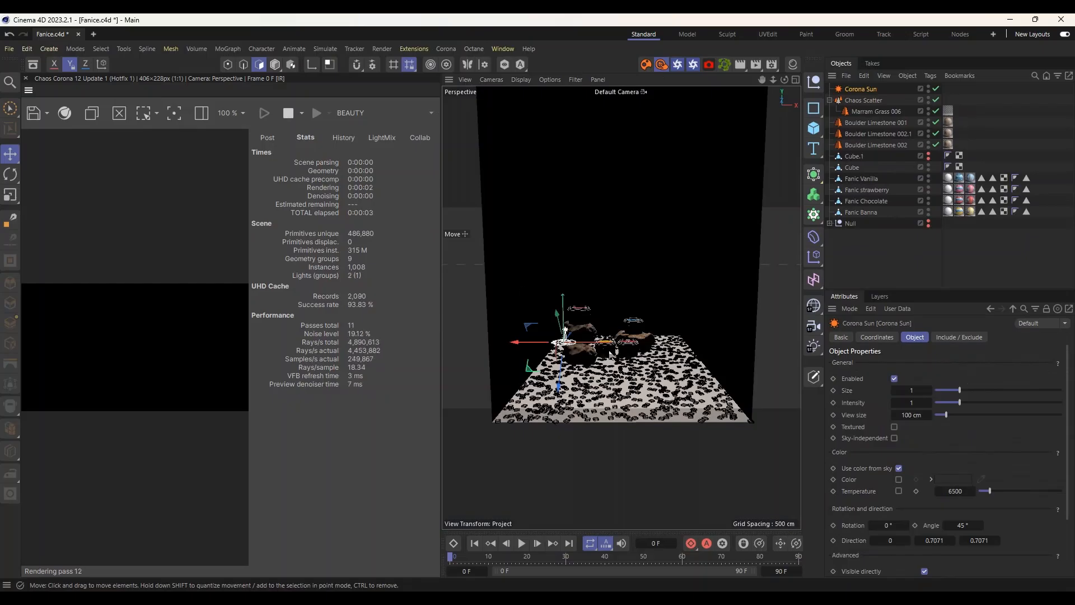
pyautogui.keyDown('alt'); pyautogui.moveTo(636, 408); pyautogui.dragTo(680, 391); pyautogui.keyUp('alt')
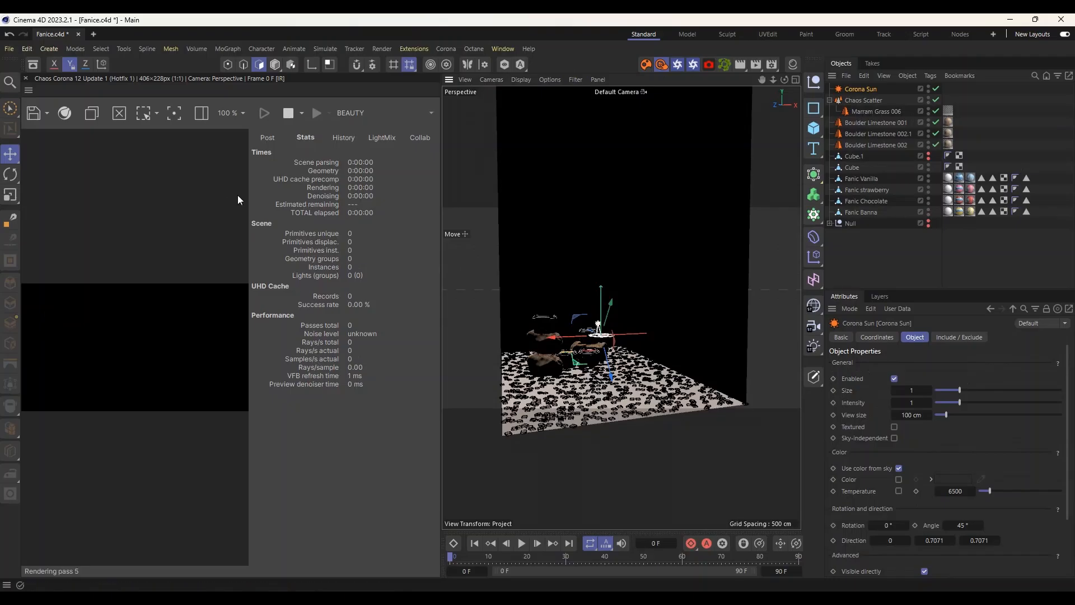
pyautogui.keyDown('alt'); pyautogui.moveTo(601, 314); pyautogui.dragTo(676, 299); pyautogui.keyUp('alt')
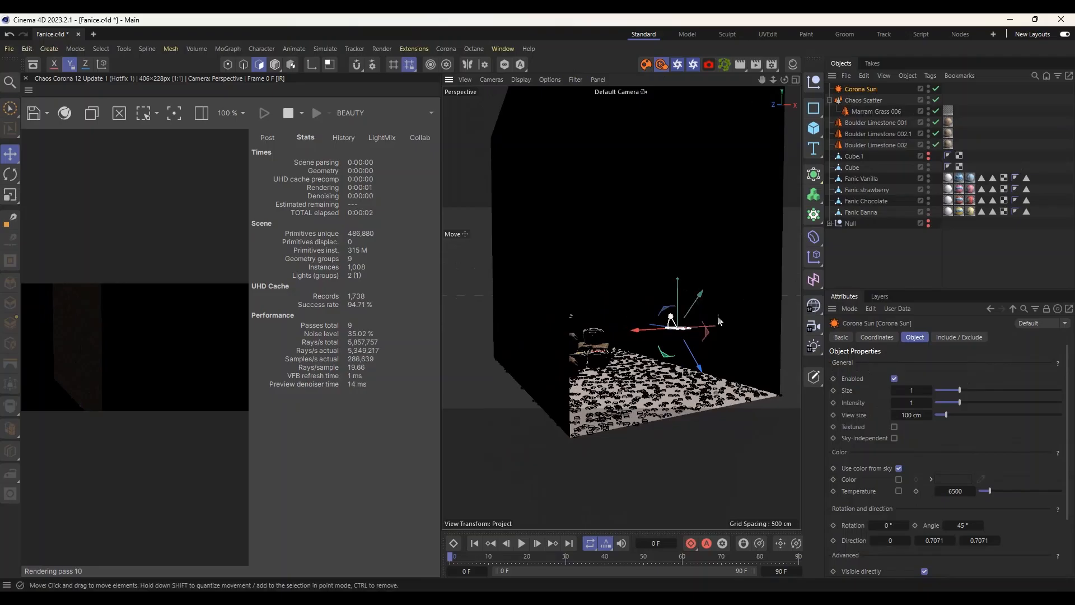
pyautogui.moveTo(698, 304)
pyautogui.keyDown('alt'); pyautogui.mouseDown()
pyautogui.moveTo(721, 319)
pyautogui.moveTo(697, 321)
pyautogui.mouseUp(); pyautogui.keyUp('alt')
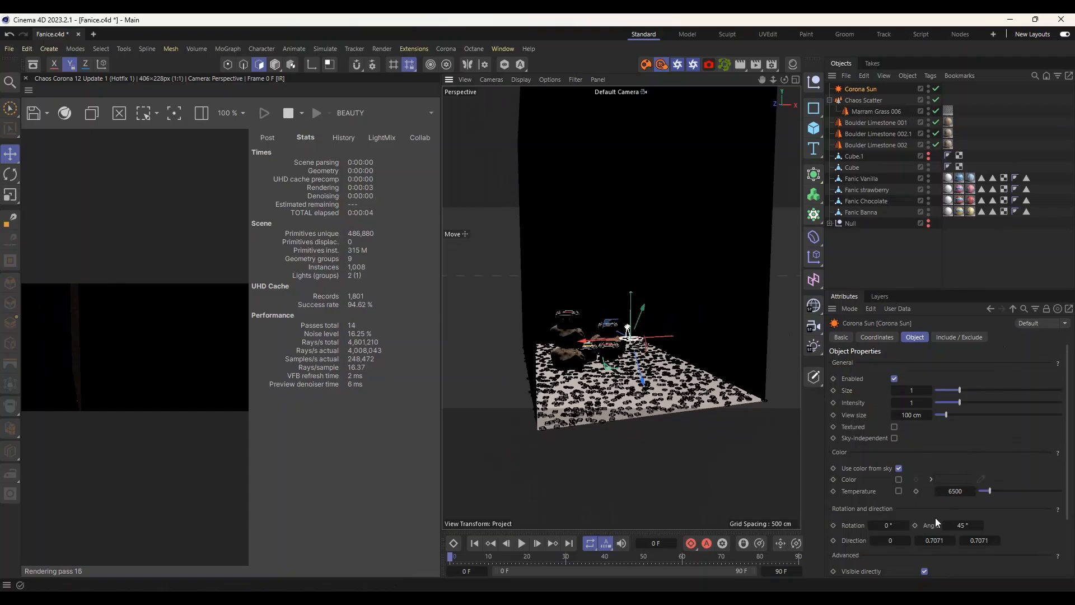
# Aim the Corona Sun into the box by adjusting its direction to a 180° rotation and an angle of about 86°.
pyautogui.moveTo(963, 526)
pyautogui.mouseDown()
pyautogui.moveTo(985, 525)
pyautogui.moveTo(959, 525)
pyautogui.moveTo(968, 525)
pyautogui.mouseUp()
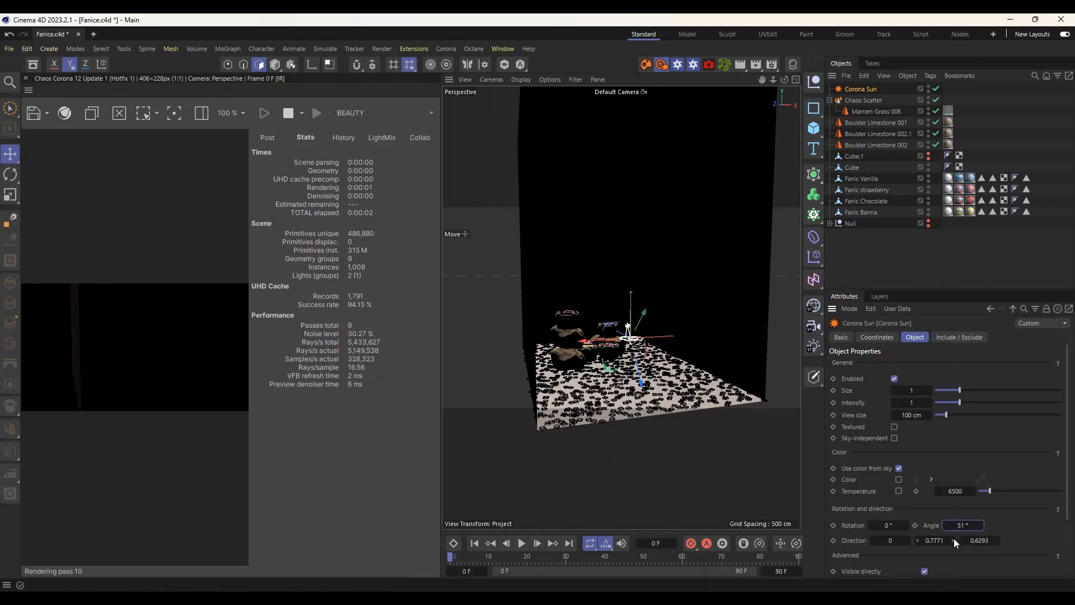
pyautogui.moveTo(937, 540); pyautogui.dragTo(1070, 540)
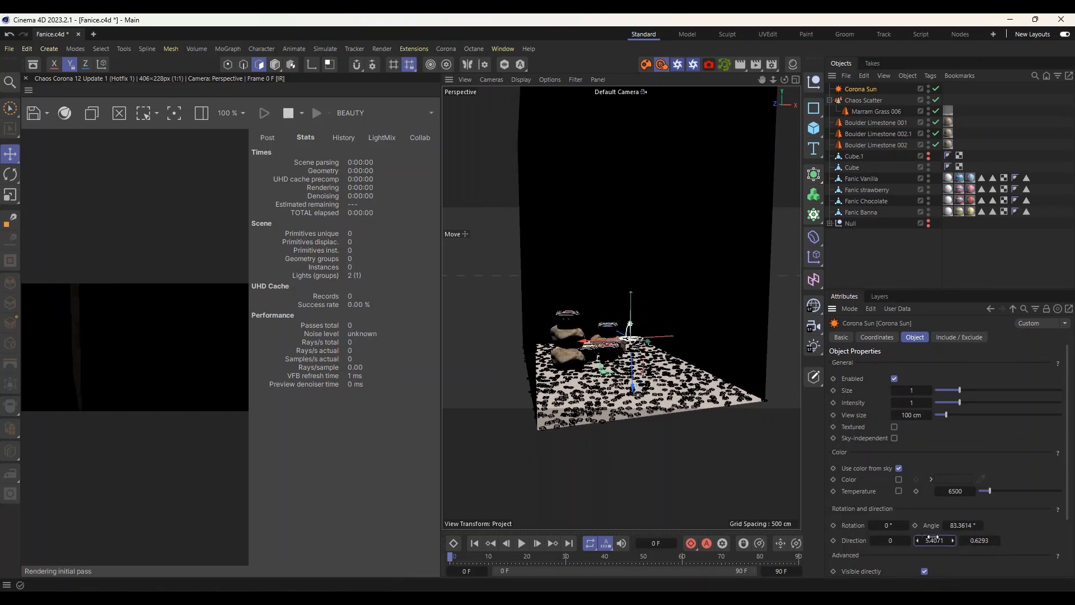
pyautogui.moveTo(980, 540); pyautogui.dragTo(924, 541)
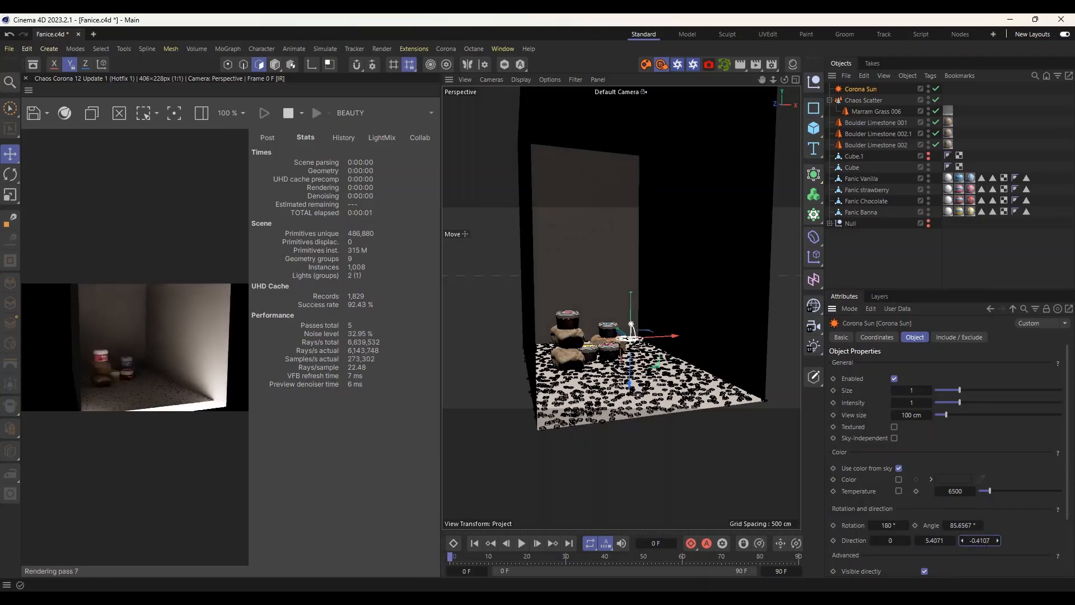
# Move the Corona Sun forward to the box's open front and scale up its view size to about 840 cm.
pyautogui.moveTo(632, 385); pyautogui.dragTo(631, 459)
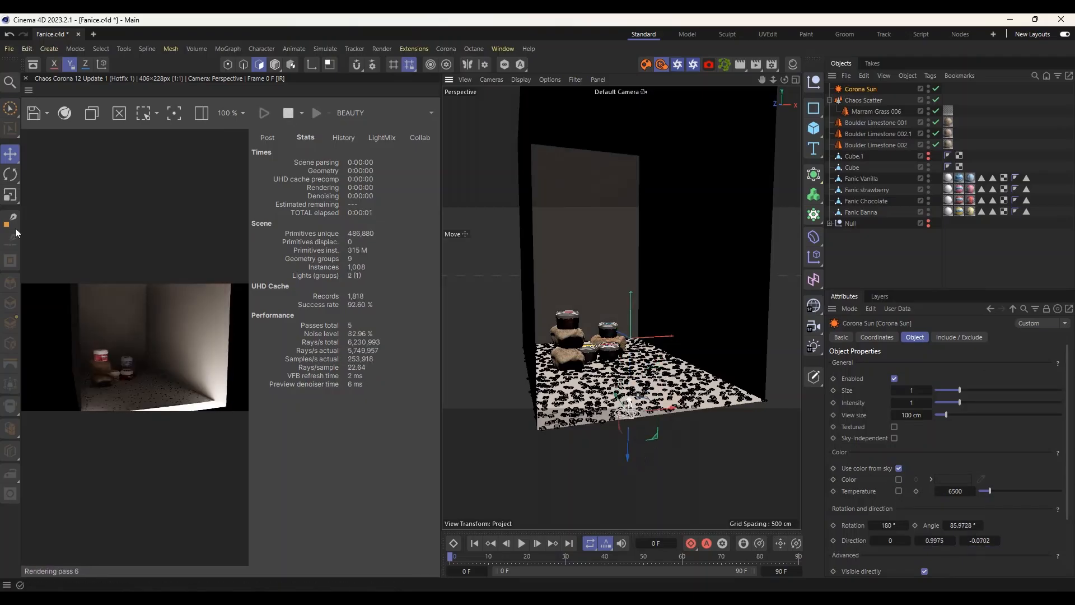
pyautogui.press('t')
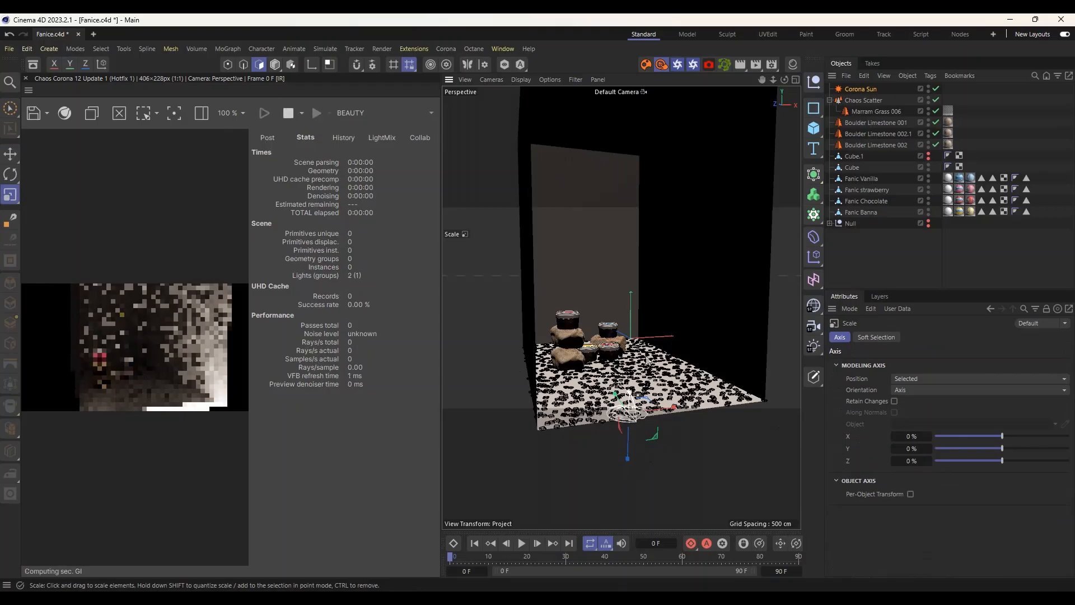
pyautogui.moveTo(488, 385); pyautogui.dragTo(1052, 321)
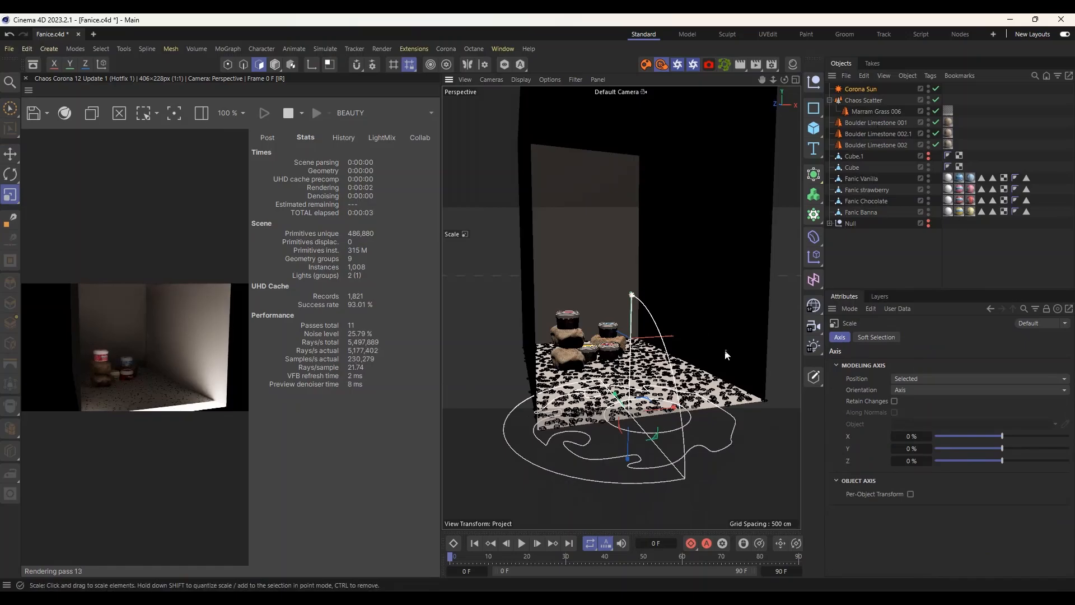
# Set the Corona Sun's rotation to about 179° and its angle to 70° so it lights the cups inside the box.
pyautogui.click(861, 89)
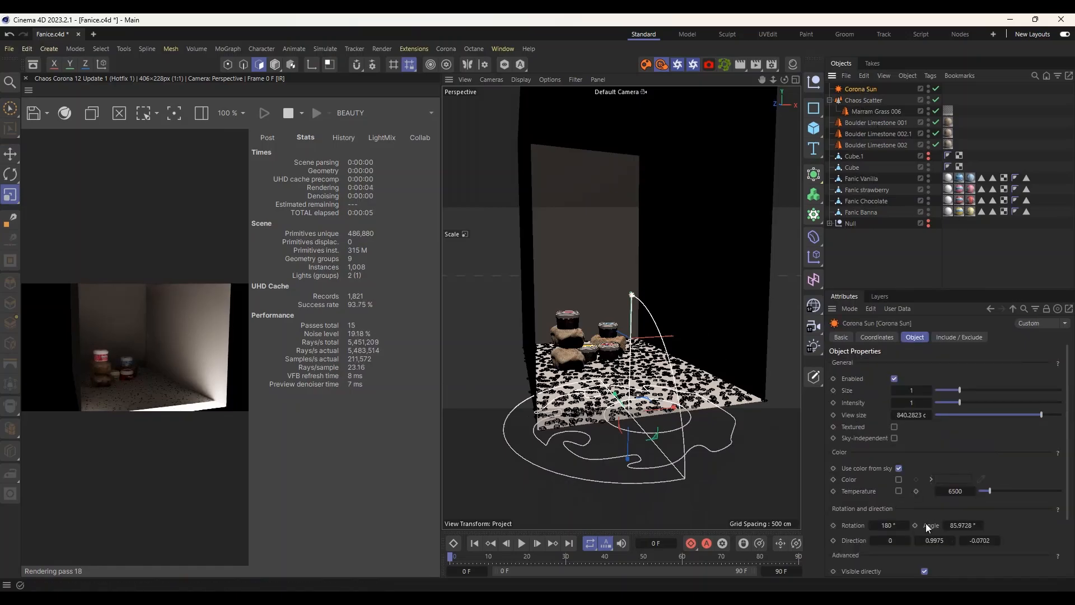
pyautogui.moveTo(888, 525); pyautogui.dragTo(888, 524)
pyautogui.moveTo(957, 525); pyautogui.dragTo(966, 525)
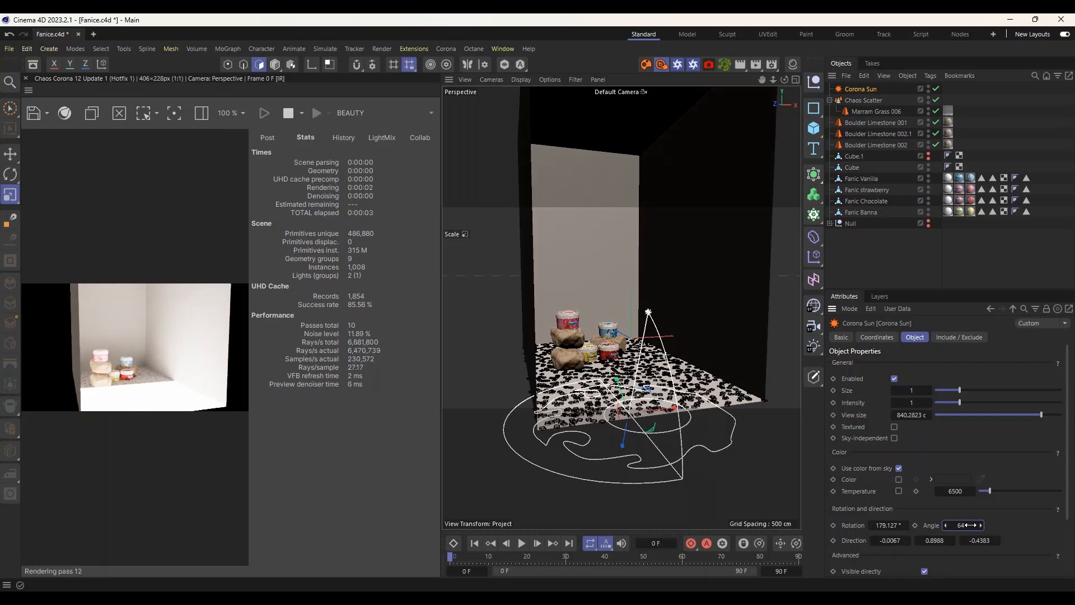
pyautogui.moveTo(966, 525); pyautogui.dragTo(967, 524)
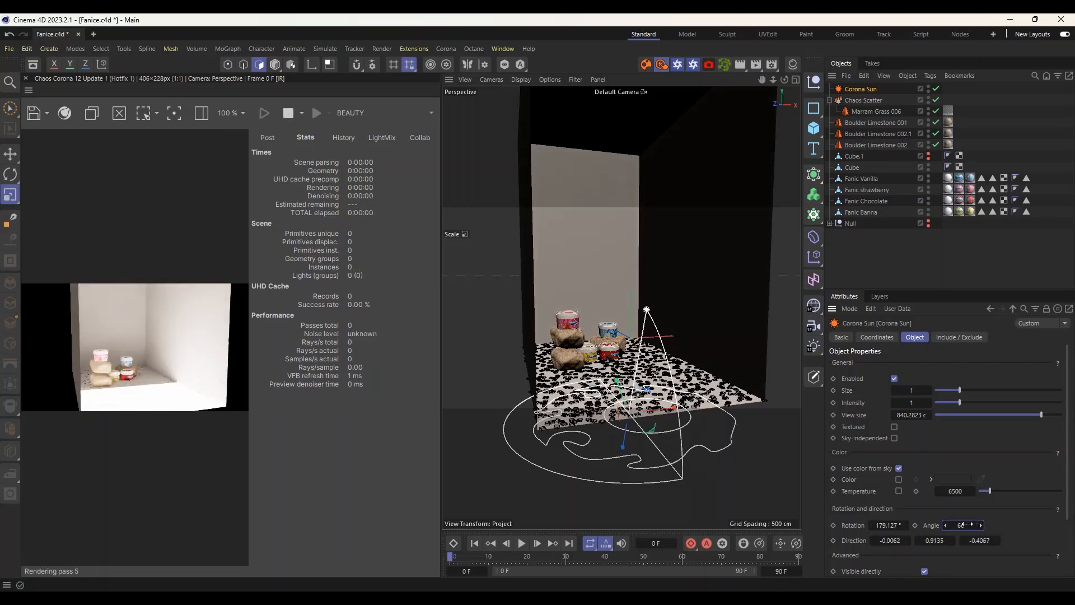
pyautogui.moveTo(967, 525); pyautogui.dragTo(970, 525)
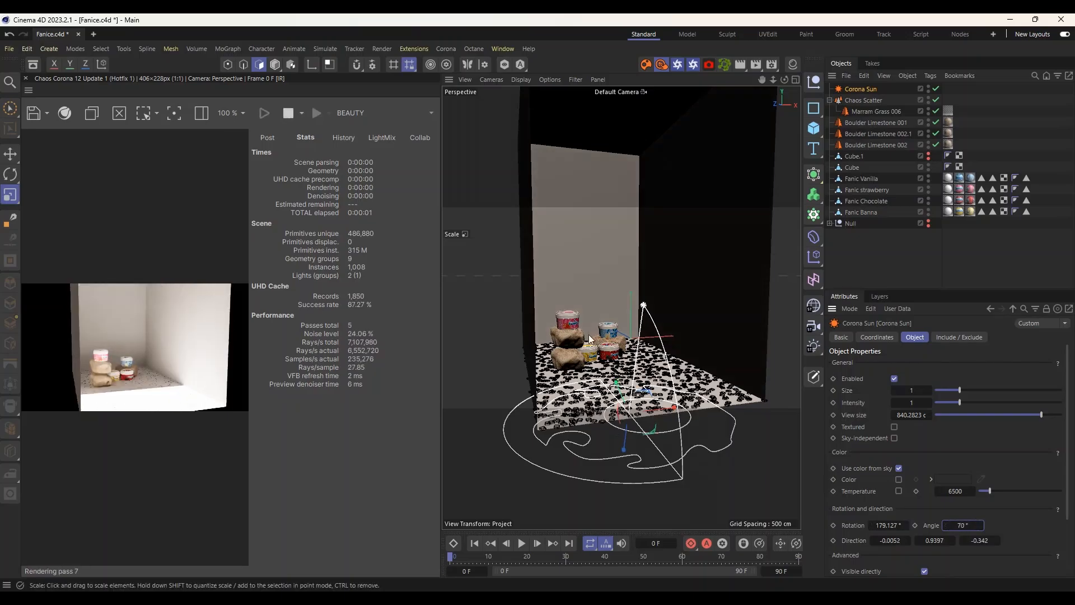
# Scale up the Marram Grass 006 proxy under the Chaos Scatter so the scattered grass densely covers the box floor.
pyautogui.scroll(3, 622, 312)
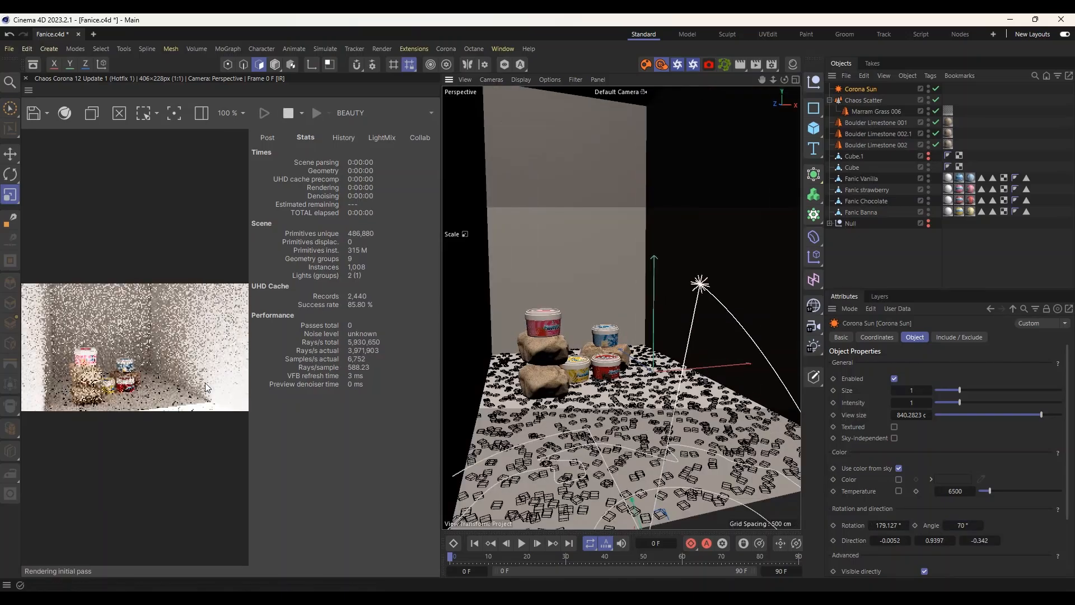
pyautogui.click(876, 111)
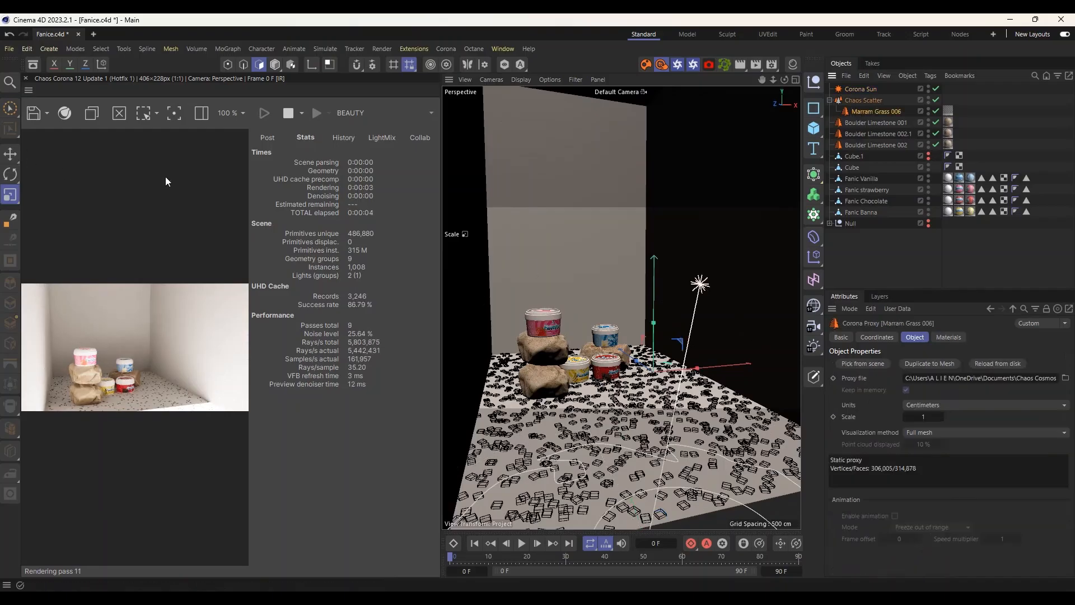
pyautogui.click(10, 194)
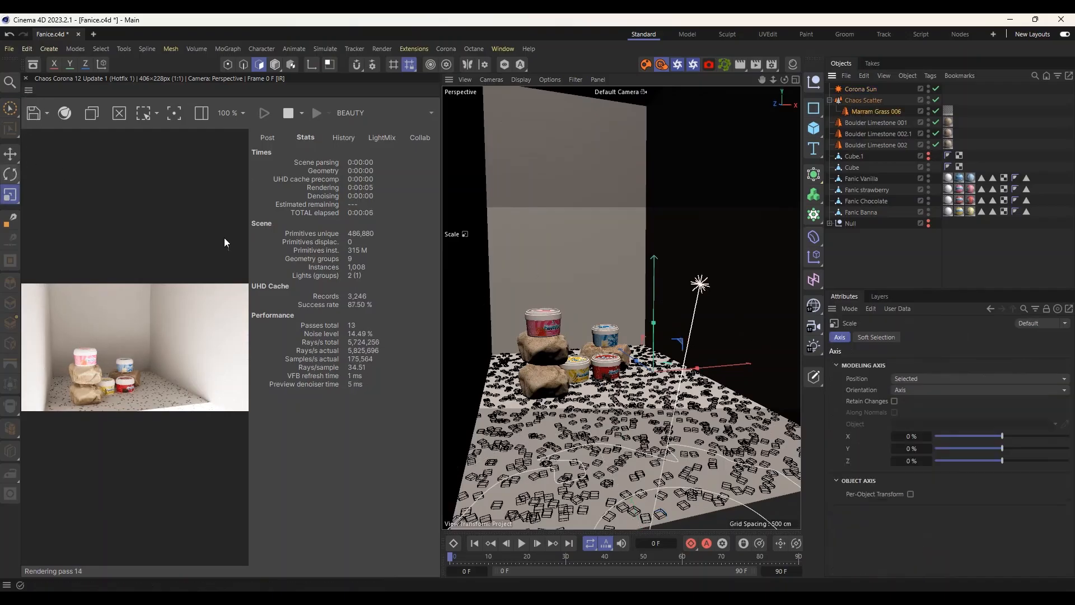
pyautogui.moveTo(493, 255); pyautogui.dragTo(616, 350)
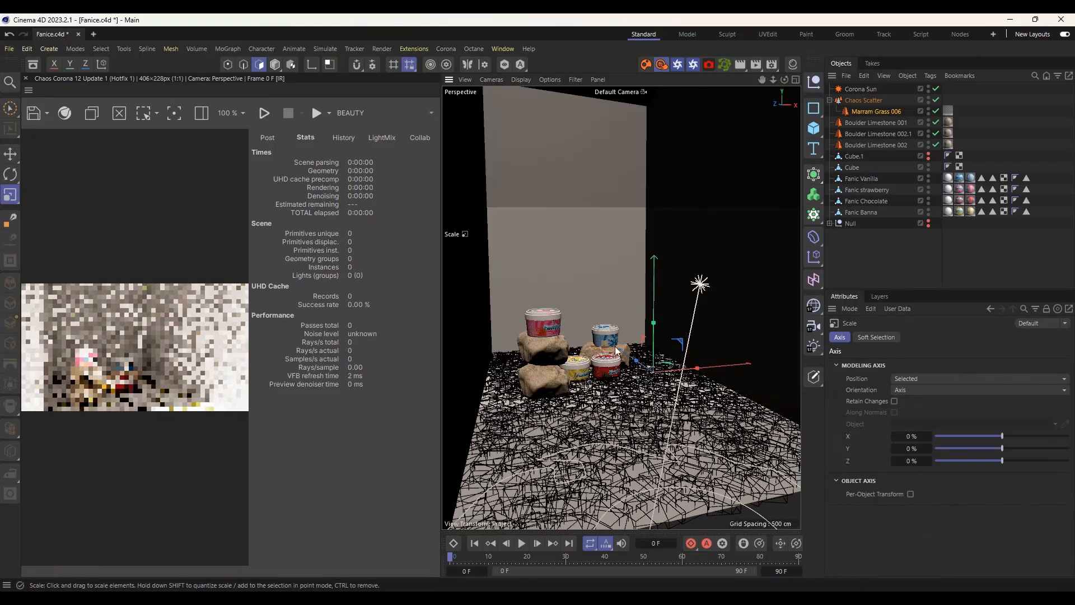
pyautogui.moveTo(626, 391); pyautogui.dragTo(606, 402)
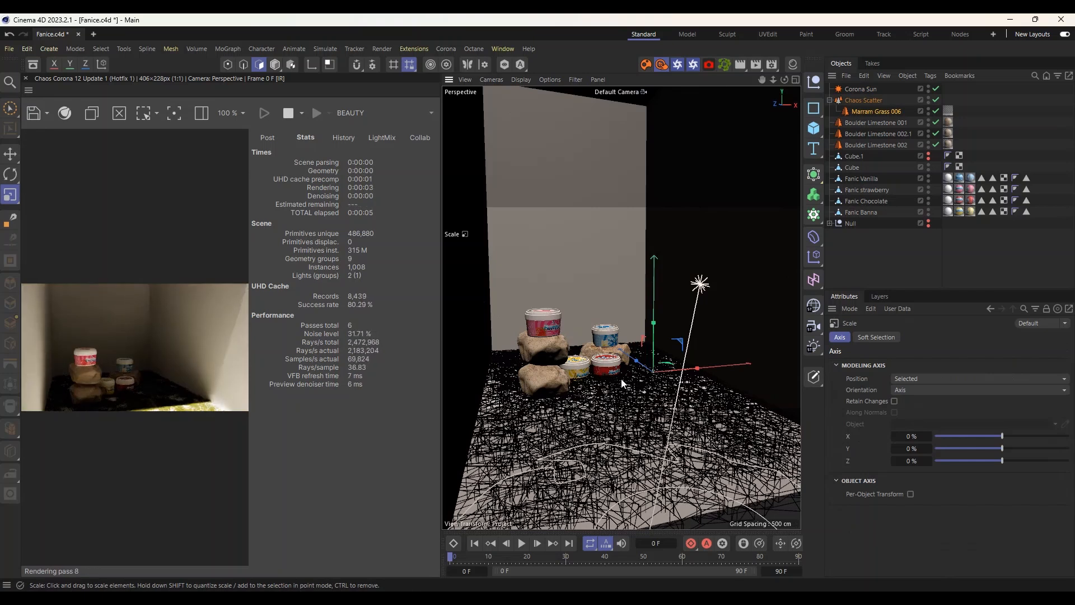
# Add a Plane object to the scene and set its orientation to +Z so it stands upright facing the box opening.
pyautogui.scroll(-5, 613, 426)
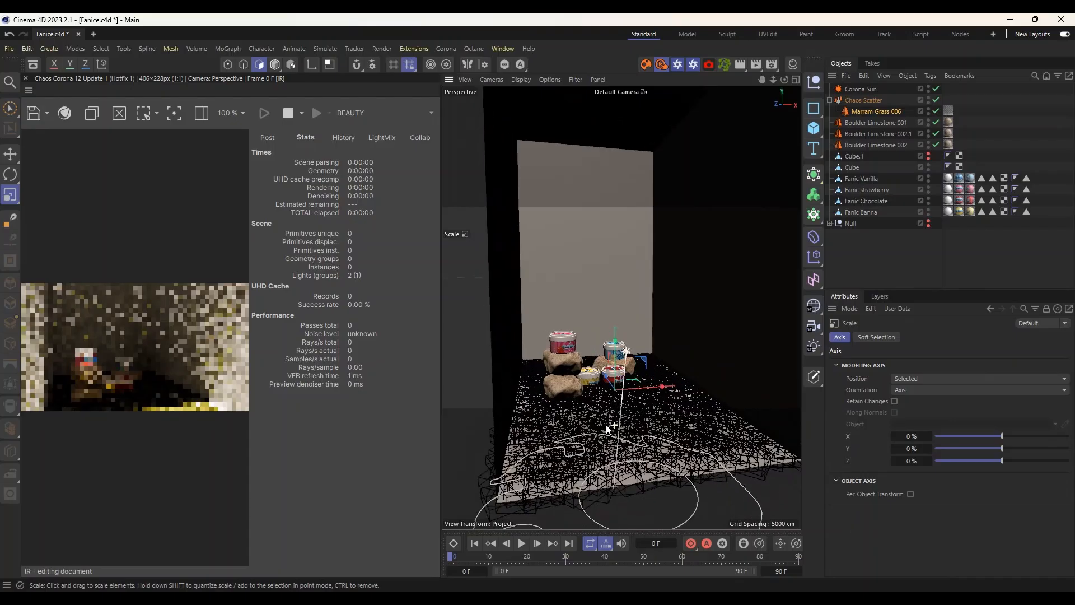
pyautogui.keyDown('alt'); pyautogui.moveTo(609, 429); pyautogui.dragTo(511, 433); pyautogui.keyUp('alt')
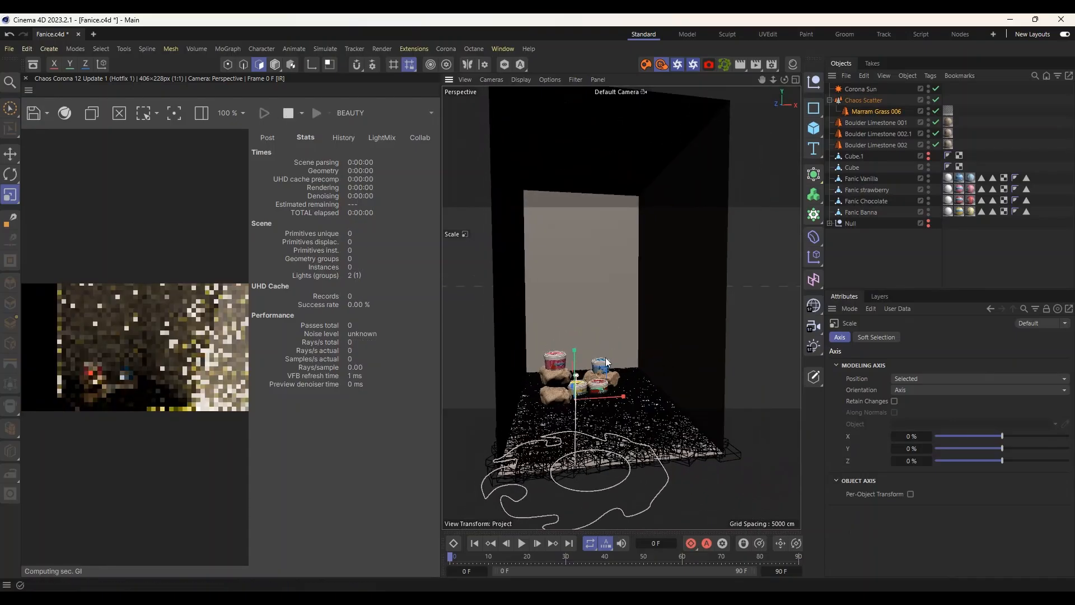
pyautogui.click(814, 129)
pyautogui.click(876, 152)
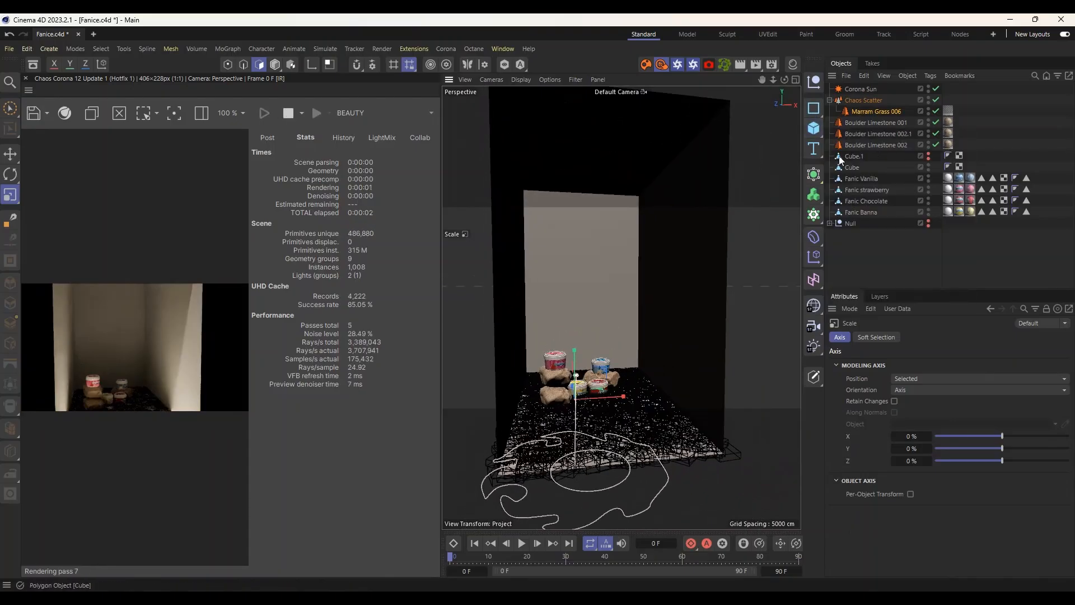
pyautogui.click(815, 129)
pyautogui.click(879, 204)
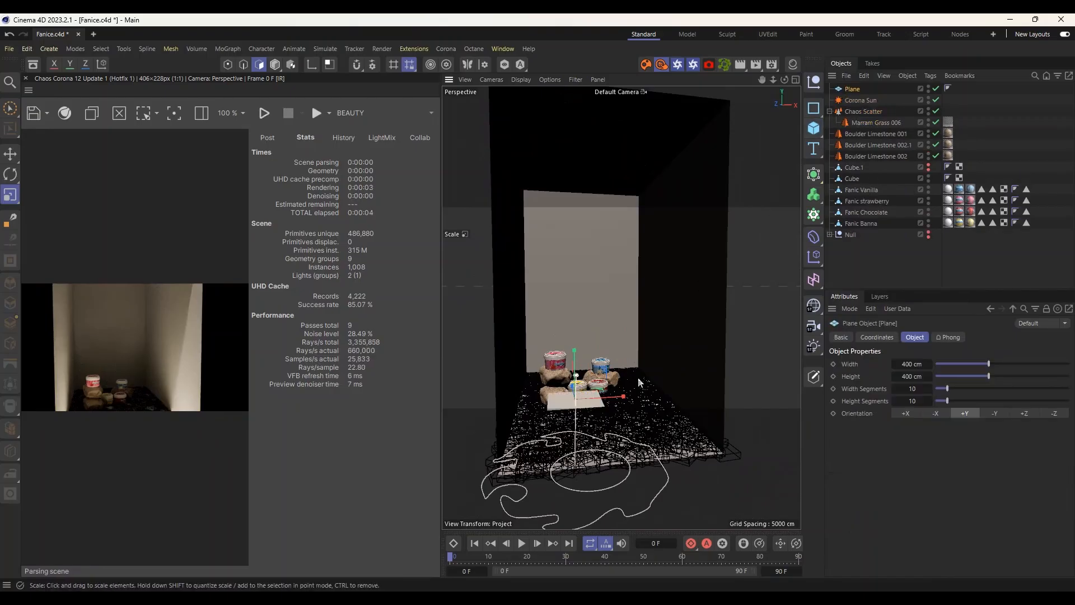
pyautogui.click(11, 175)
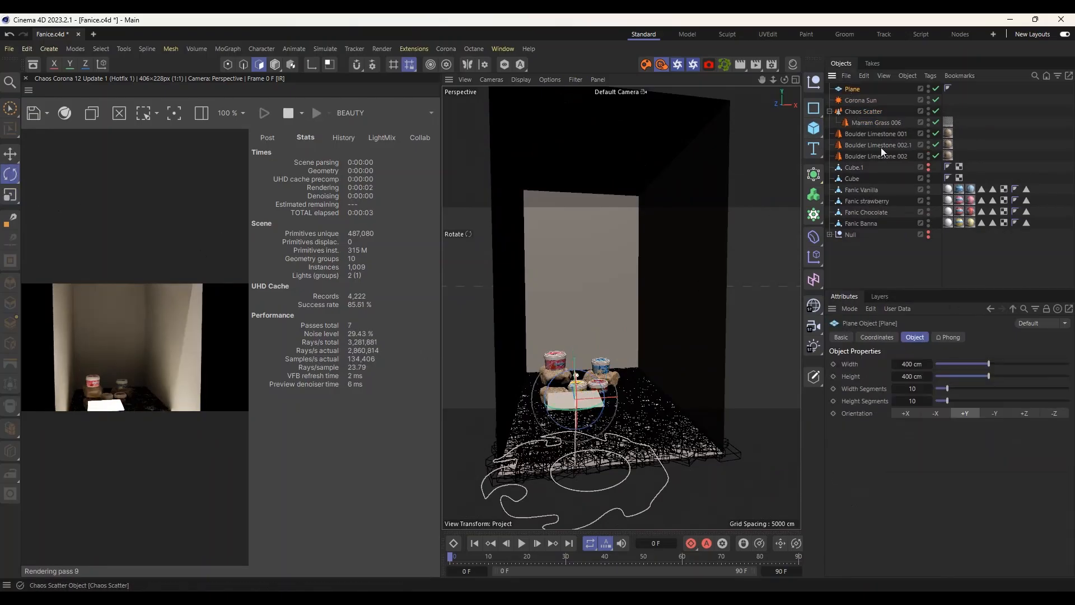
pyautogui.click(1000, 417)
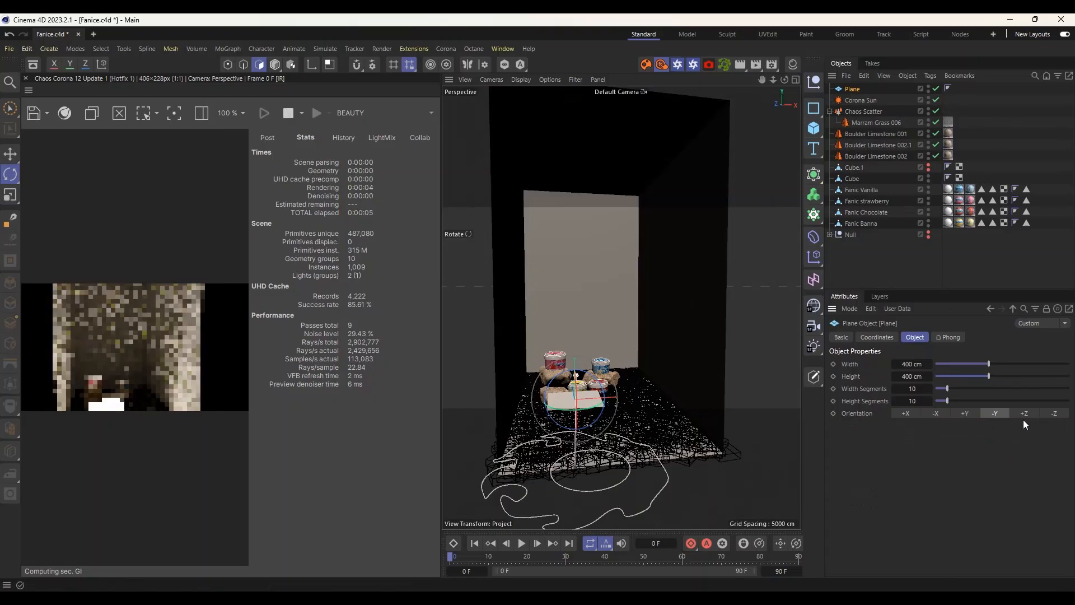
pyautogui.click(1024, 415)
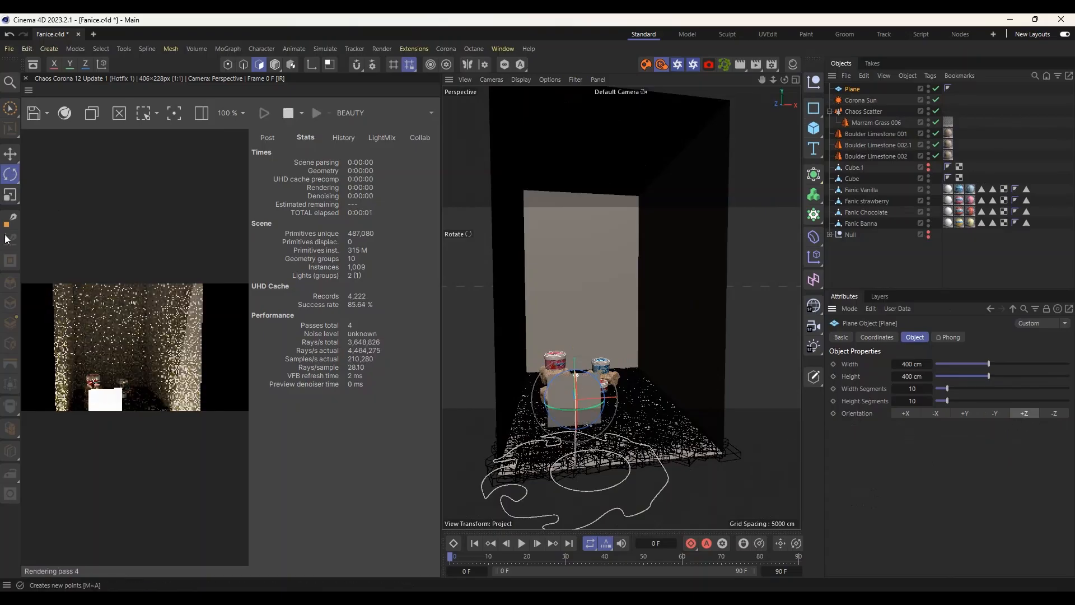
# Scale up the upright plane until it is wider than the box's open front.
pyautogui.click(10, 195)
pyautogui.moveTo(493, 296); pyautogui.dragTo(654, 267)
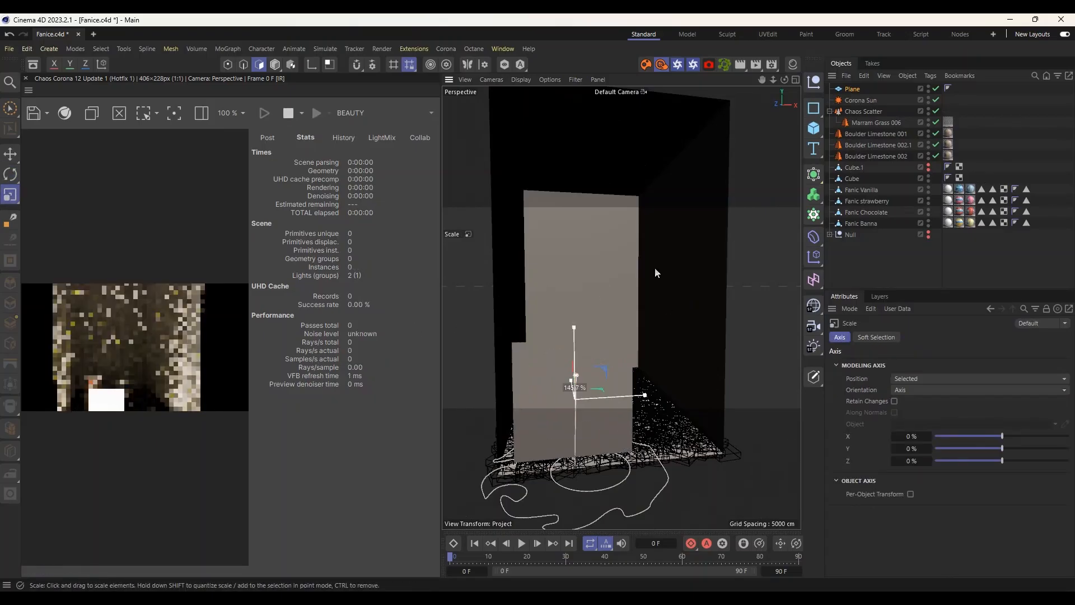
pyautogui.moveTo(504, 283); pyautogui.dragTo(653, 266)
pyautogui.moveTo(528, 268); pyautogui.dragTo(684, 228)
# Raise the plane to cover the box opening and rotate it slightly about its vertical axis.
pyautogui.keyDown('alt'); pyautogui.moveTo(639, 312); pyautogui.dragTo(595, 303); pyautogui.keyUp('alt')
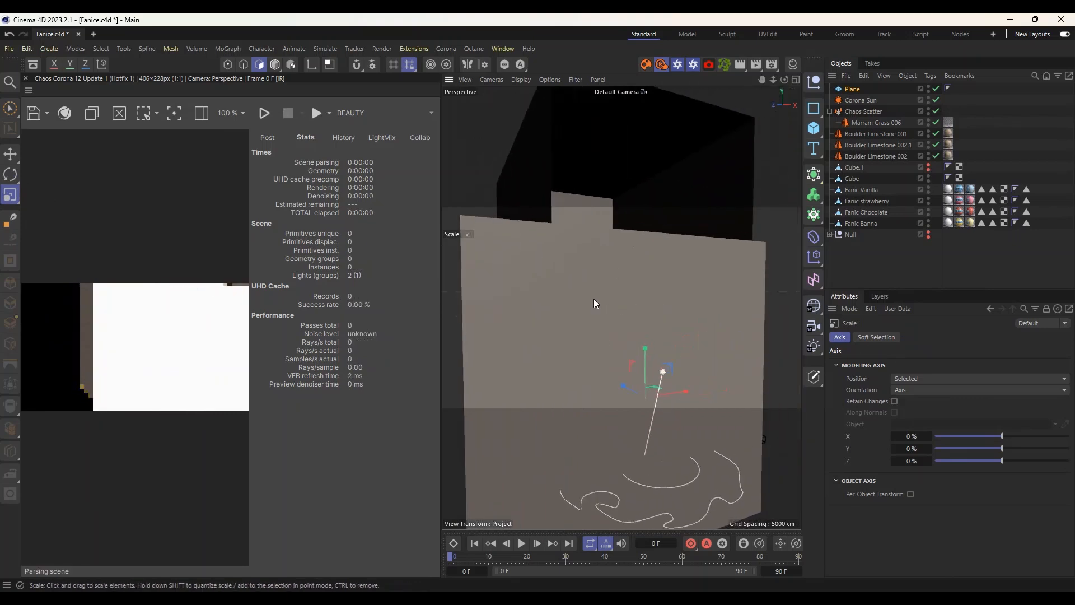
pyautogui.press('e')
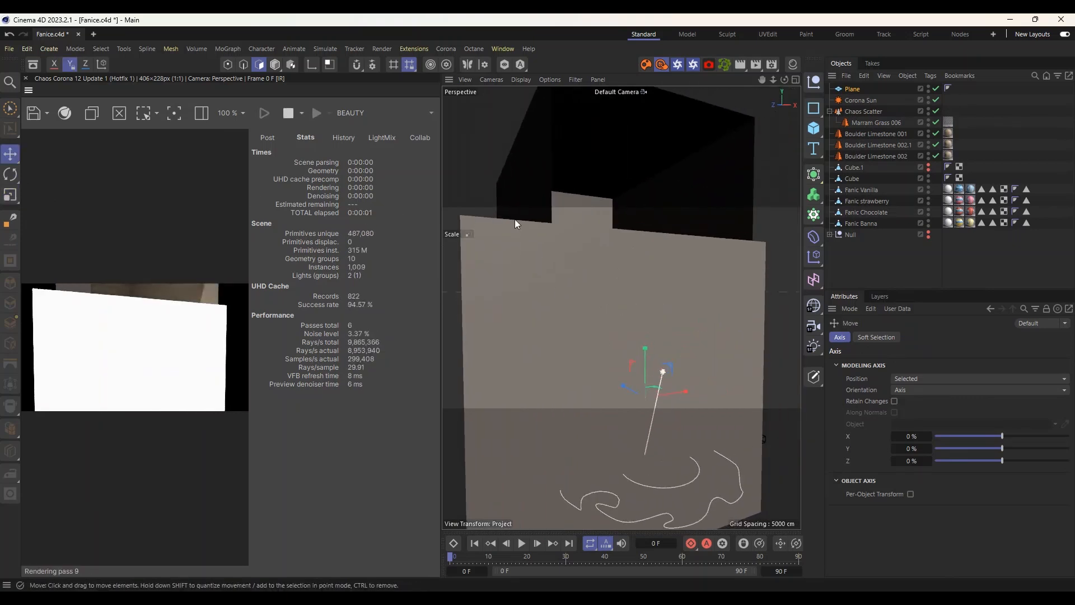
pyautogui.moveTo(641, 345); pyautogui.dragTo(636, 254)
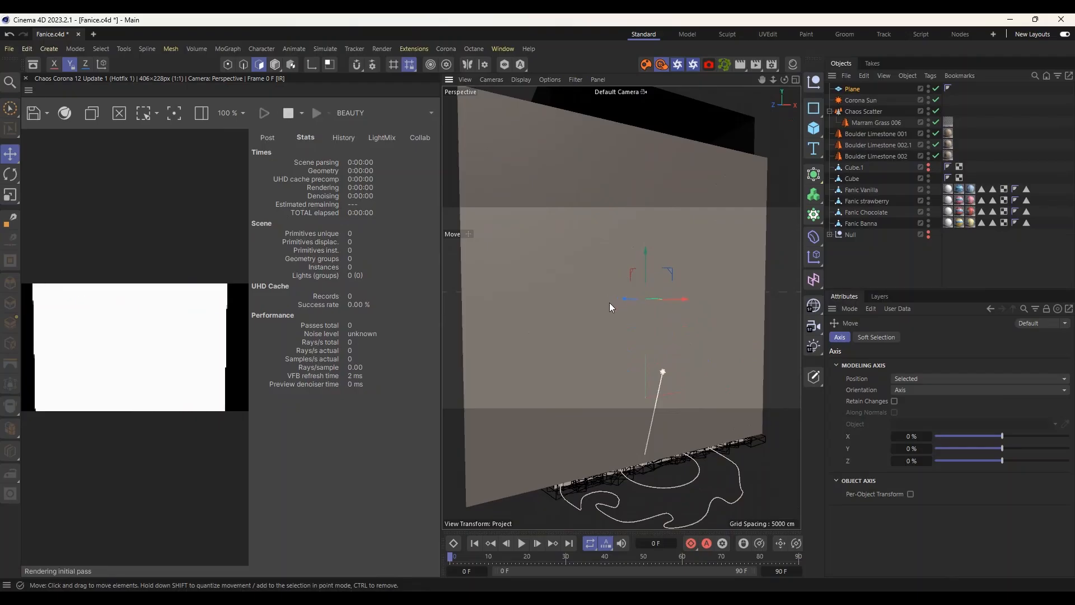
pyautogui.keyDown('alt'); pyautogui.moveTo(609, 303); pyautogui.dragTo(633, 303); pyautogui.keyUp('alt')
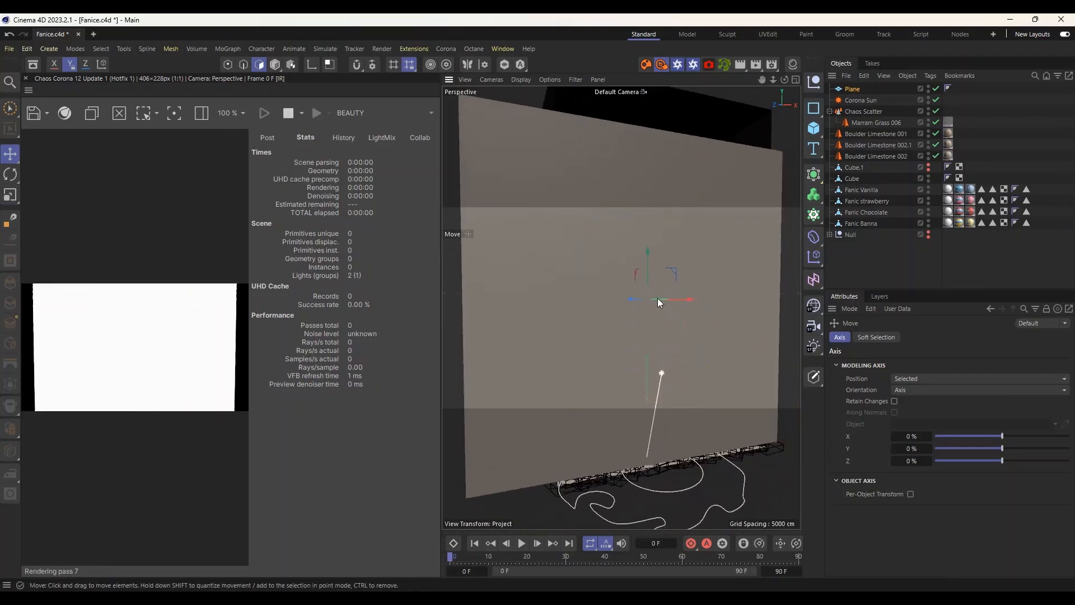
pyautogui.press('r')
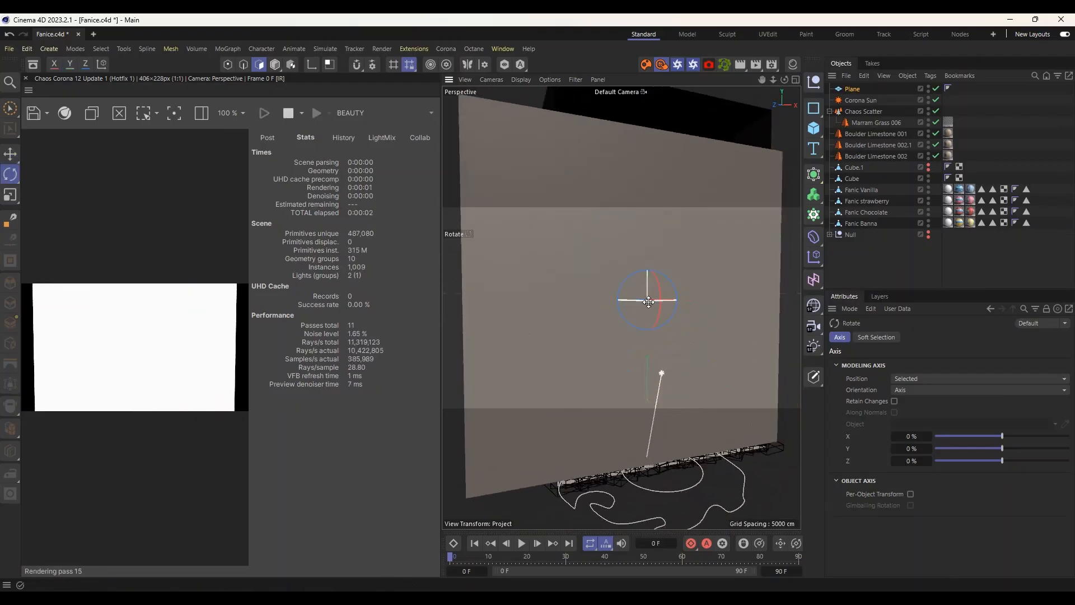
pyautogui.moveTo(648, 302); pyautogui.dragTo(634, 301)
pyautogui.scroll(-3, 517, 314)
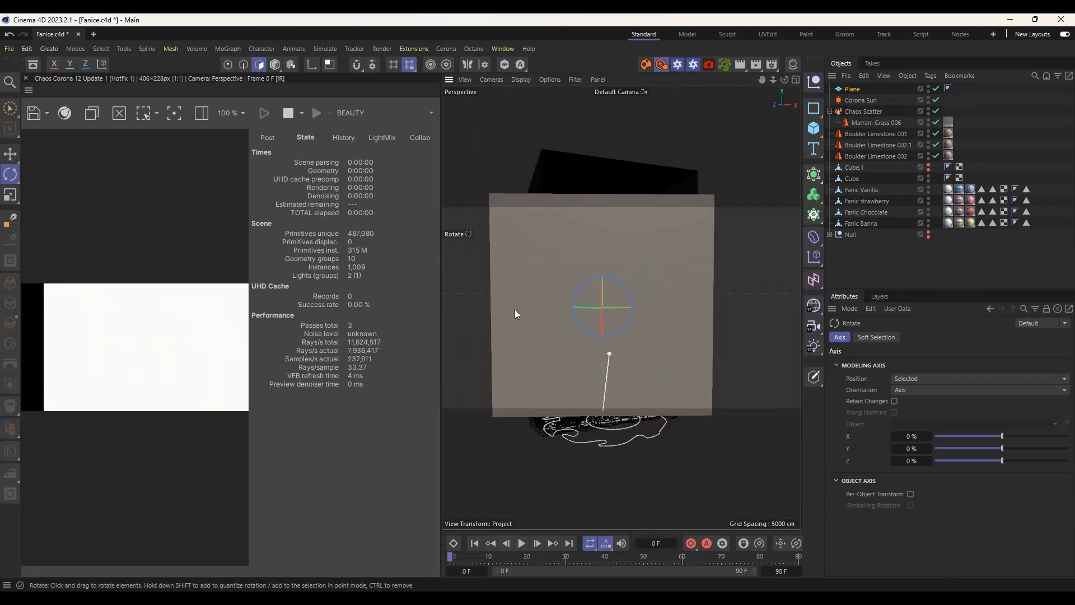
pyautogui.scroll(2, 663, 276)
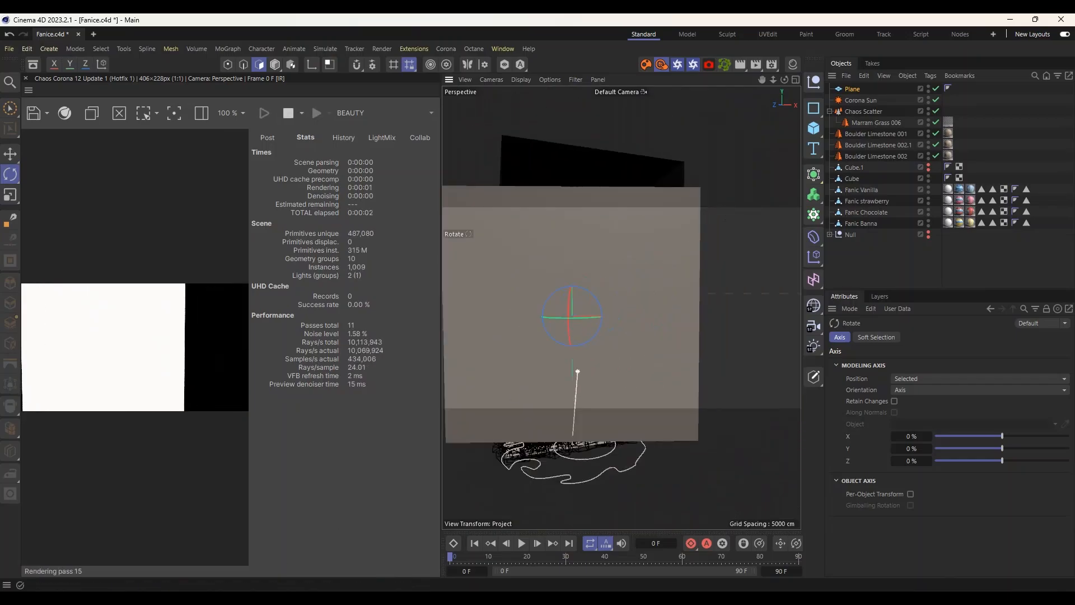
# Switch to the Labels folder in File Explorer, view the GSG_GC006_A014_Blinds14 image, and return to Cinema 4D.
pyautogui.moveTo(267, 598)
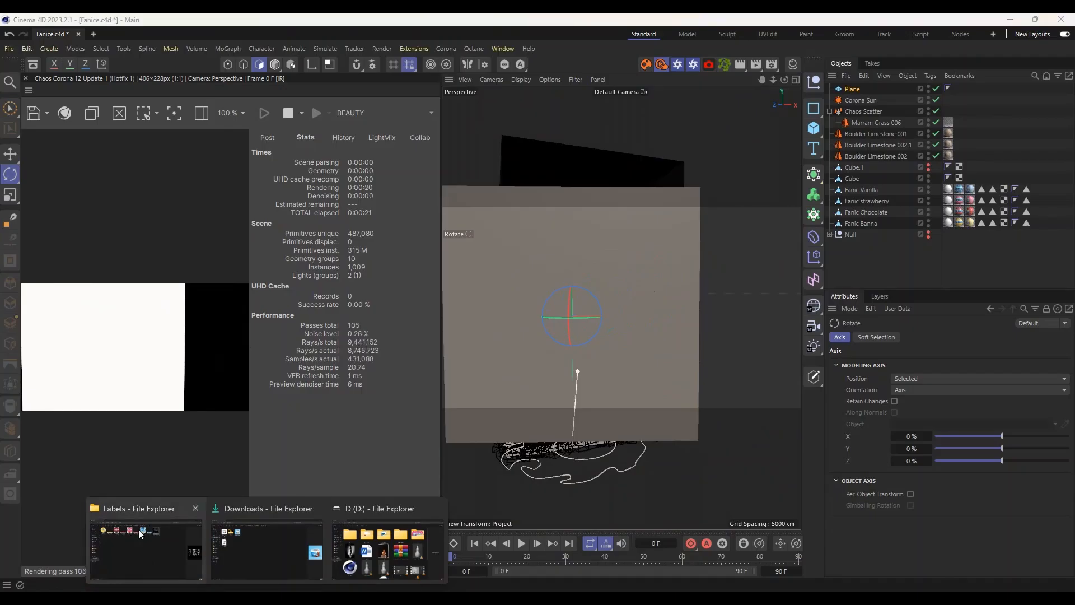
pyautogui.click(146, 546)
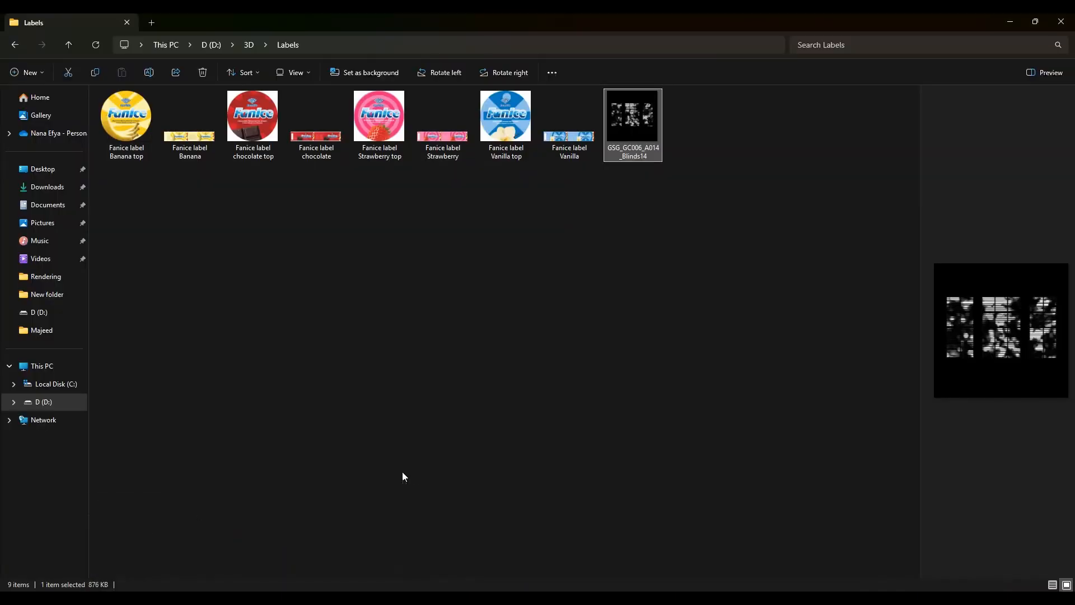
pyautogui.doubleClick(631, 121)
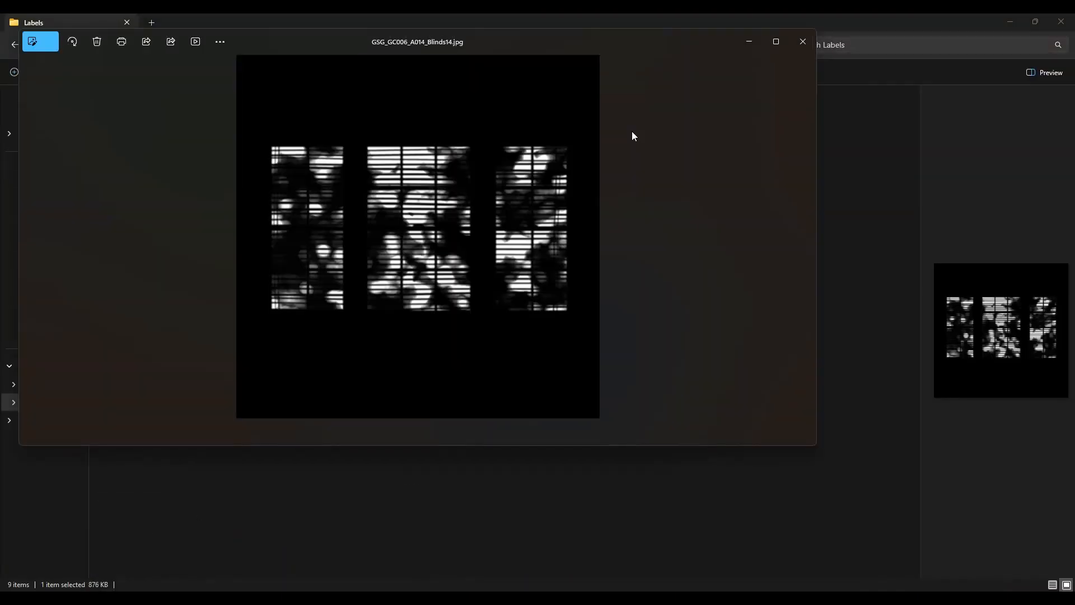
pyautogui.click(807, 42)
pyautogui.click(1011, 22)
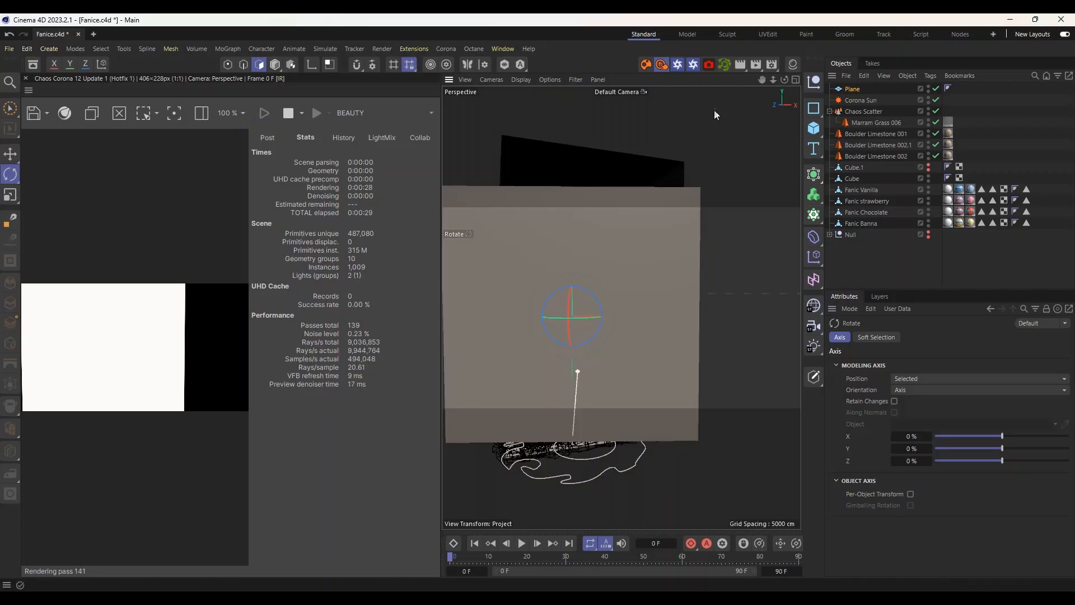
# Create a new Corona Legacy material and open its Diffuse channel for editing.
pyautogui.click(793, 65)
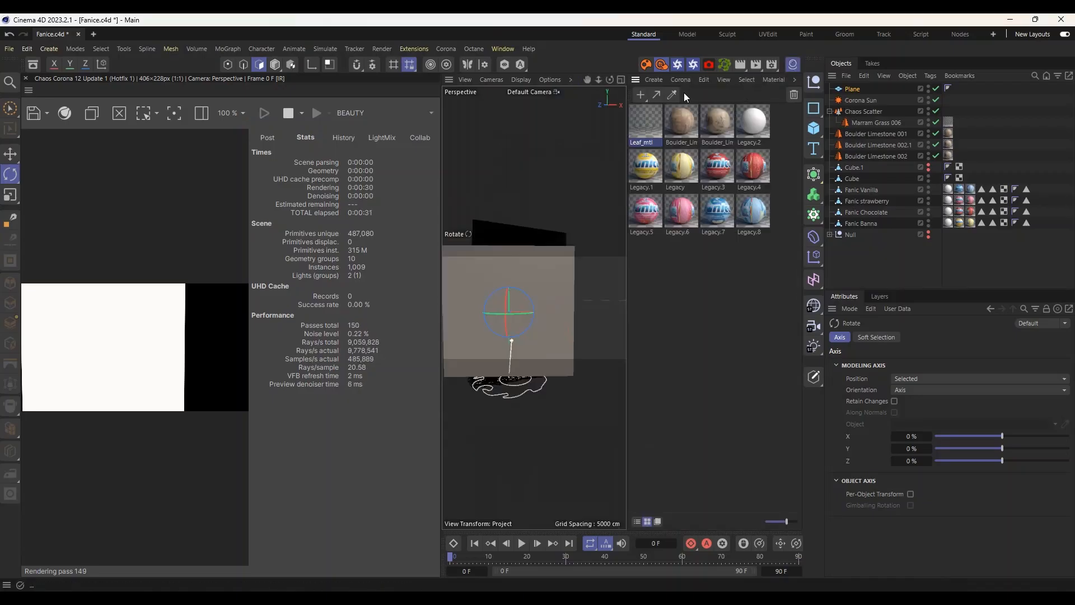
pyautogui.click(684, 83)
pyautogui.click(701, 110)
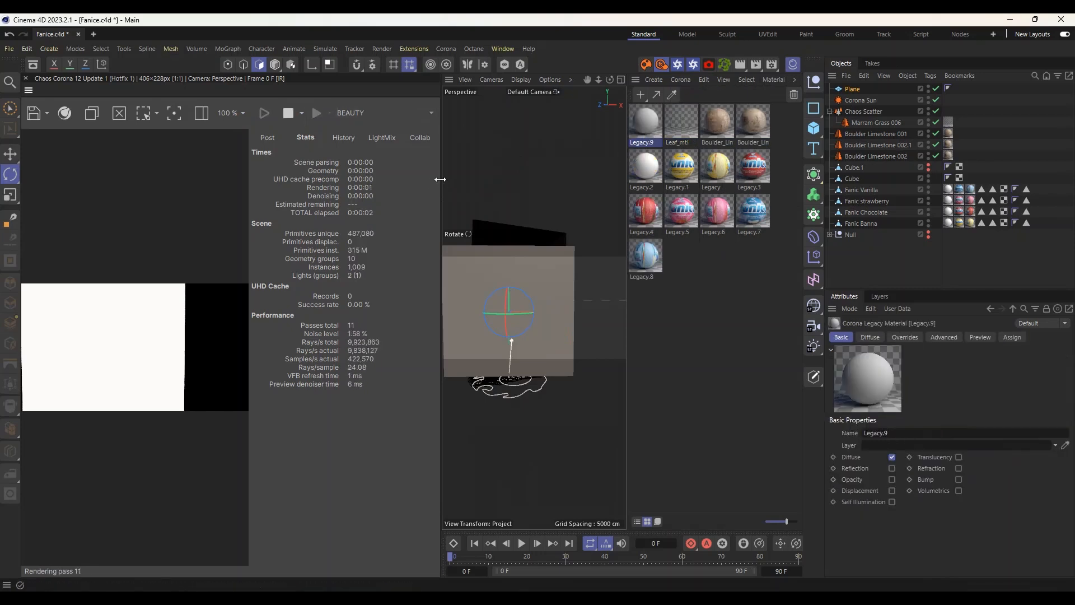
pyautogui.doubleClick(644, 121)
pyautogui.click(677, 236)
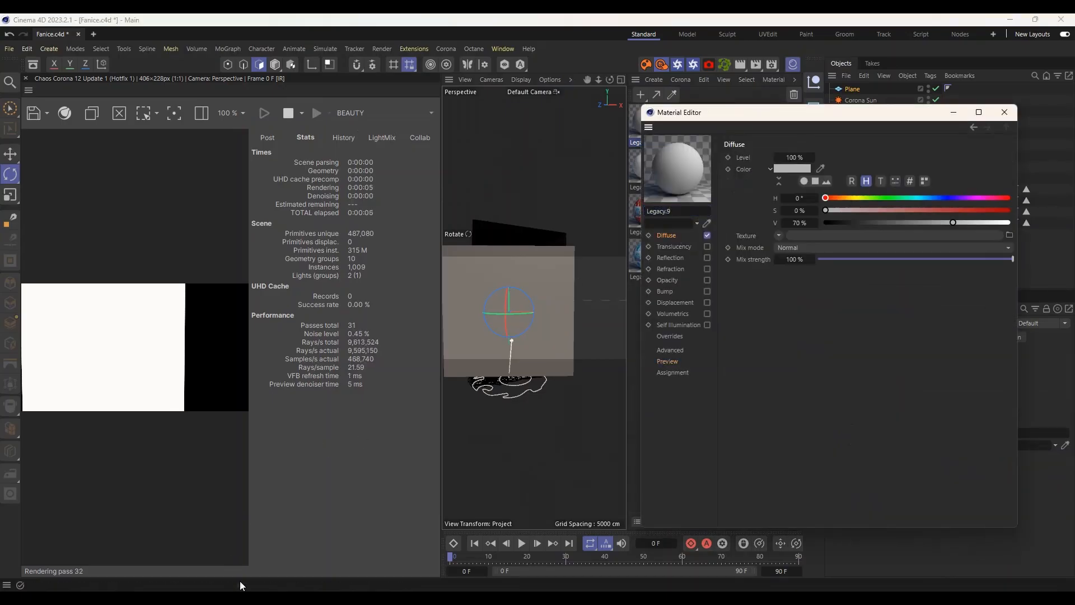
# Load the GSG_GC006_A014_Blinds14 image from the Labels folder as the material's diffuse texture.
pyautogui.moveTo(240, 586)
pyautogui.click(142, 532)
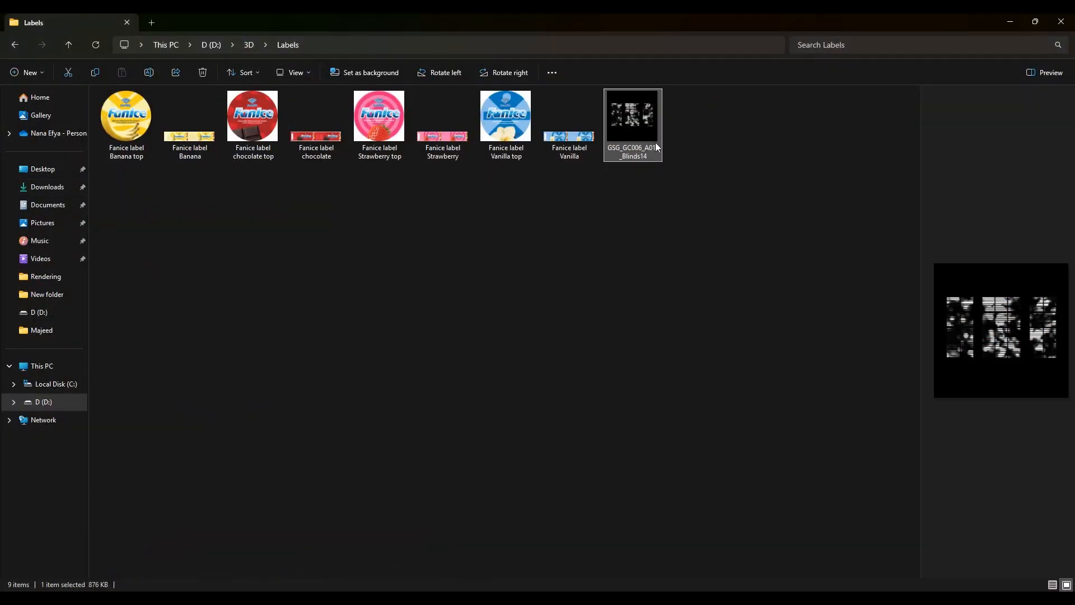
pyautogui.moveTo(655, 142); pyautogui.dragTo(820, 234)
pyautogui.click(589, 357)
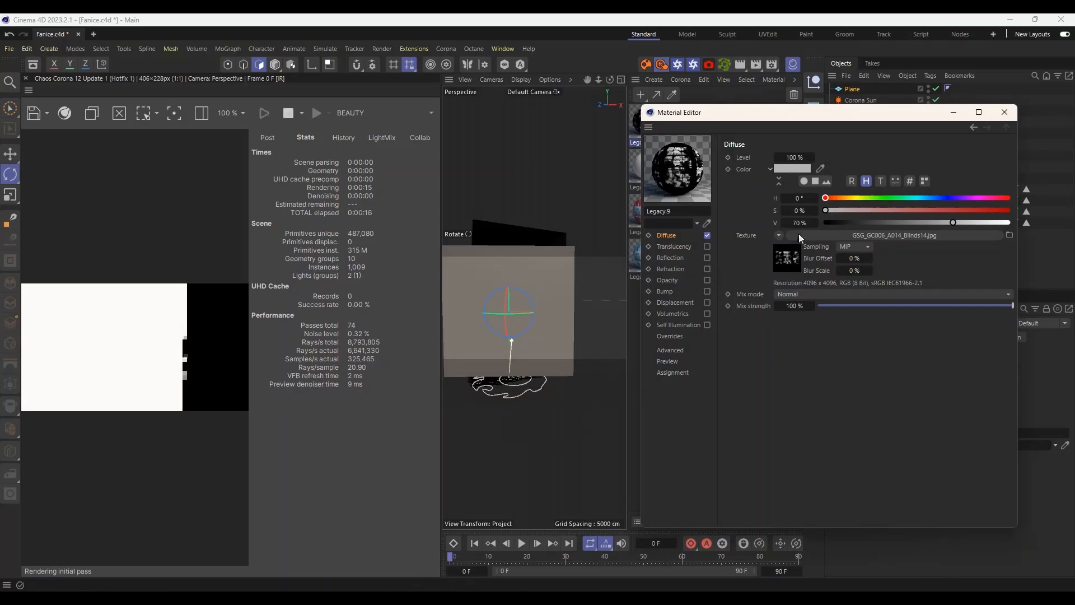
# Copy the diffuse blinds shader, enable the material's Opacity channel and paste the shader as its texture.
pyautogui.click(779, 234)
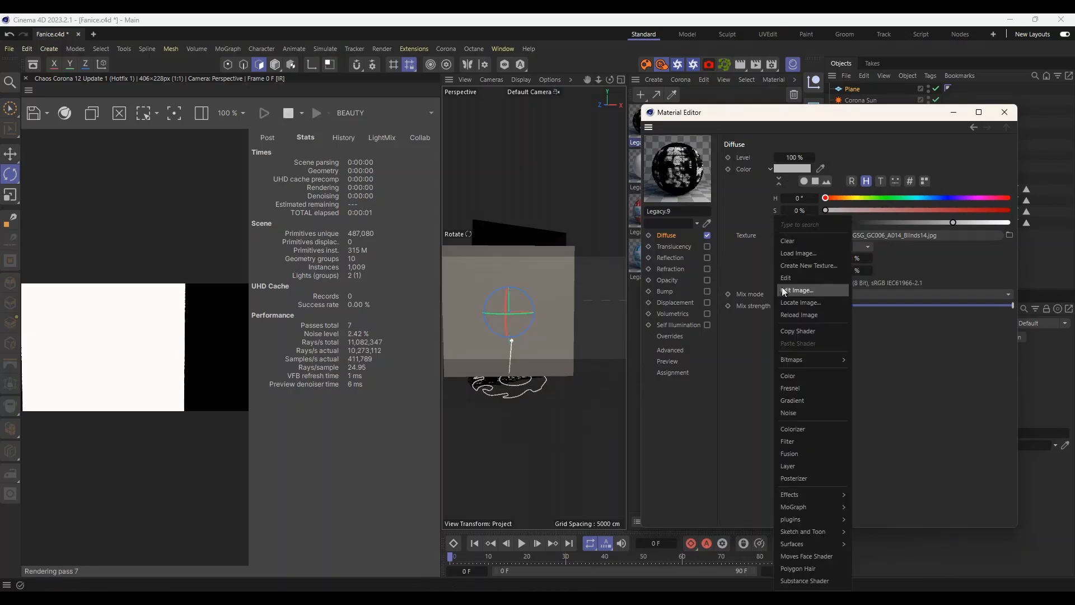
pyautogui.click(791, 330)
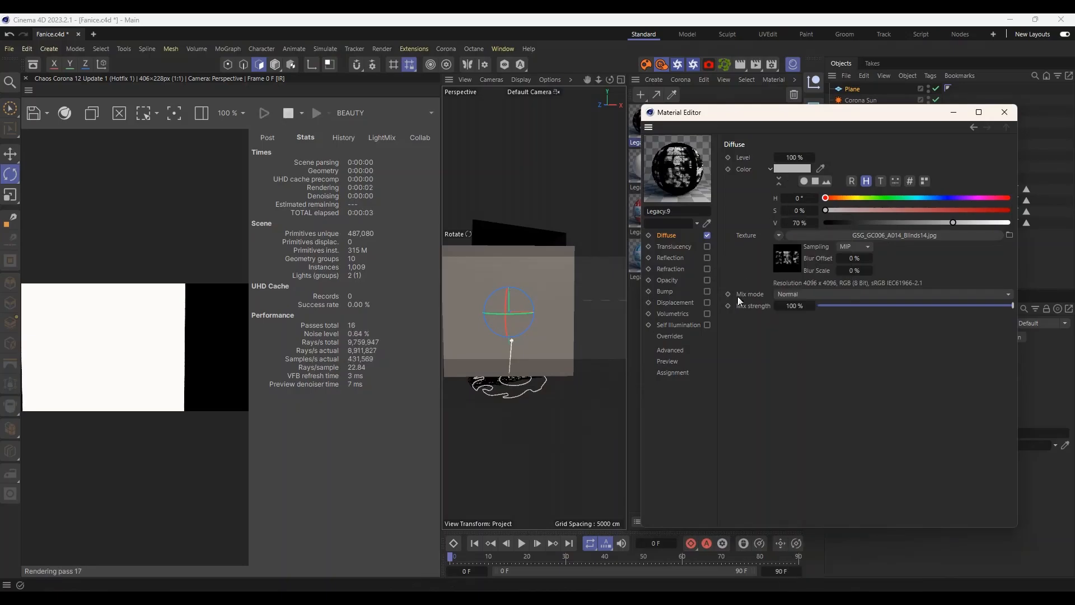
pyautogui.click(704, 280)
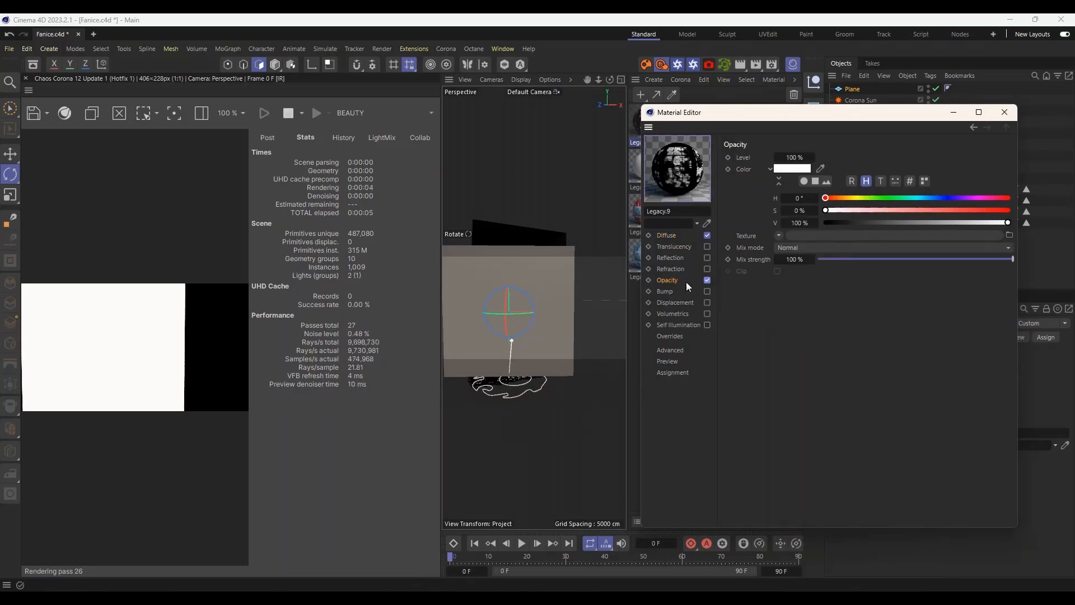
pyautogui.click(778, 235)
pyautogui.click(791, 314)
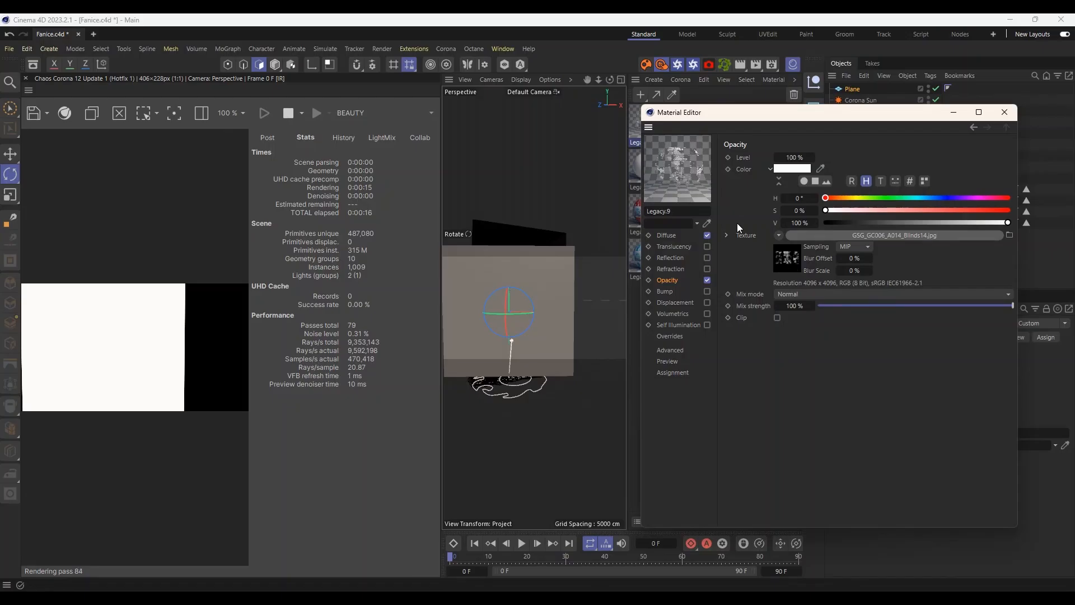
# Wrap the blinds image in the Opacity texture in a Colorizer shader.
pyautogui.click(779, 234)
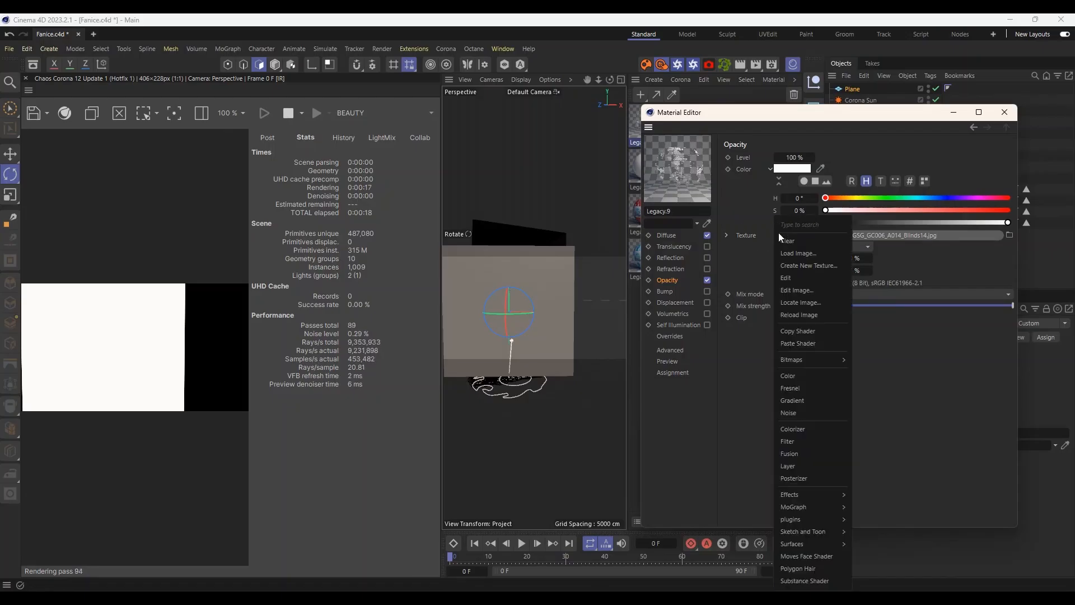
pyautogui.click(785, 237)
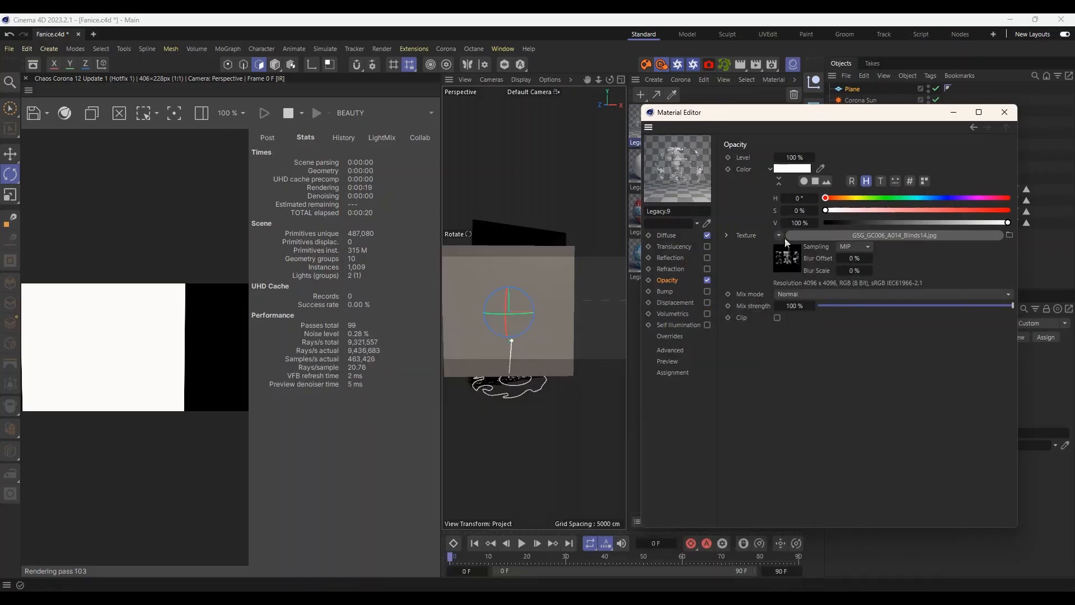
pyautogui.click(785, 237)
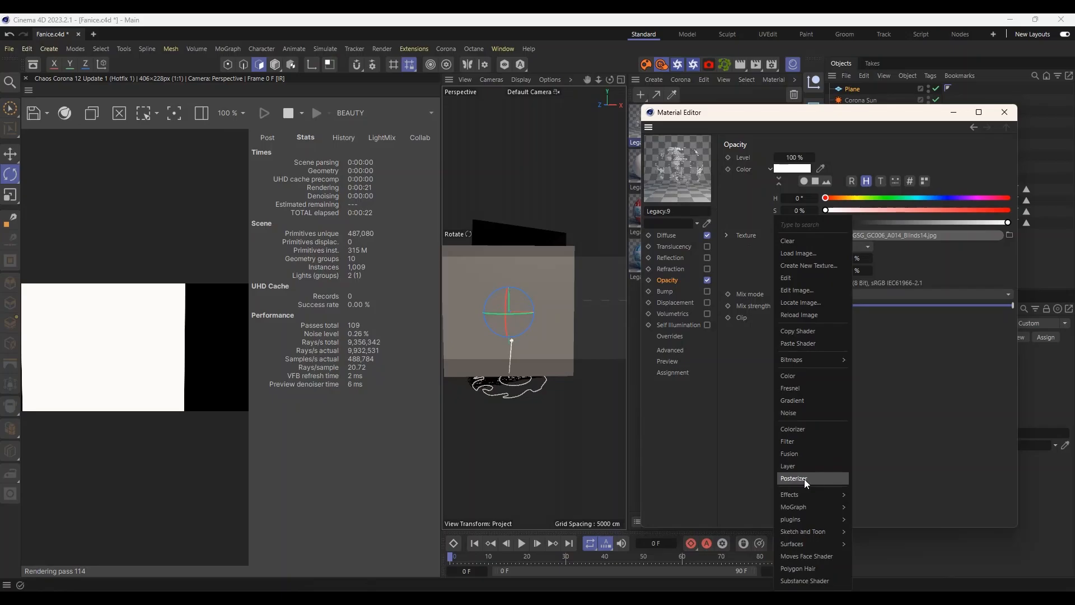
pyautogui.click(806, 428)
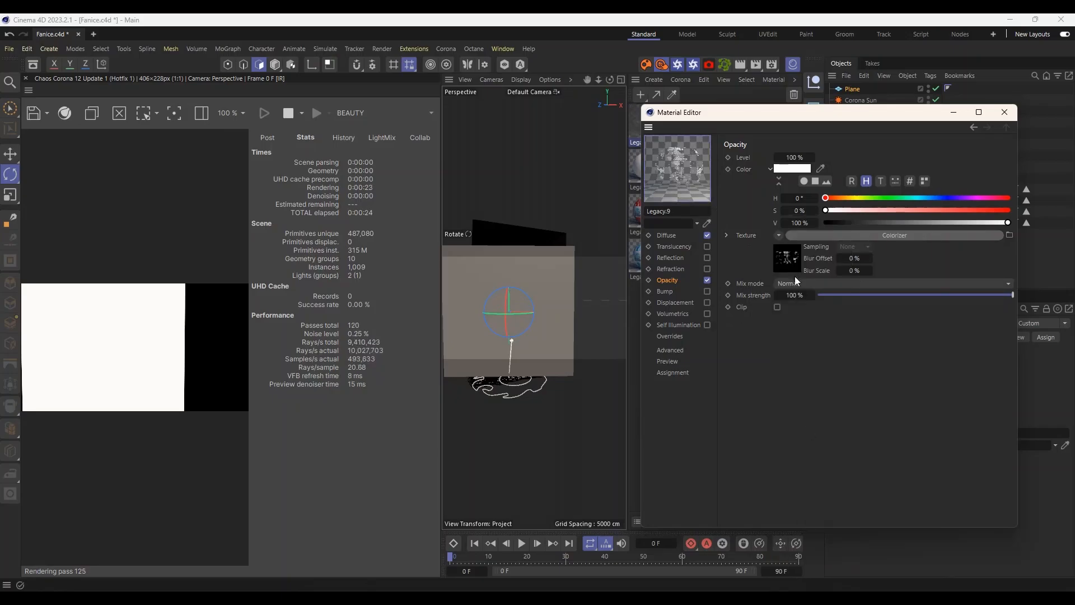
# Invert the Colorizer gradient so it runs from white to black, and apply the material to the plane.
pyautogui.click(783, 259)
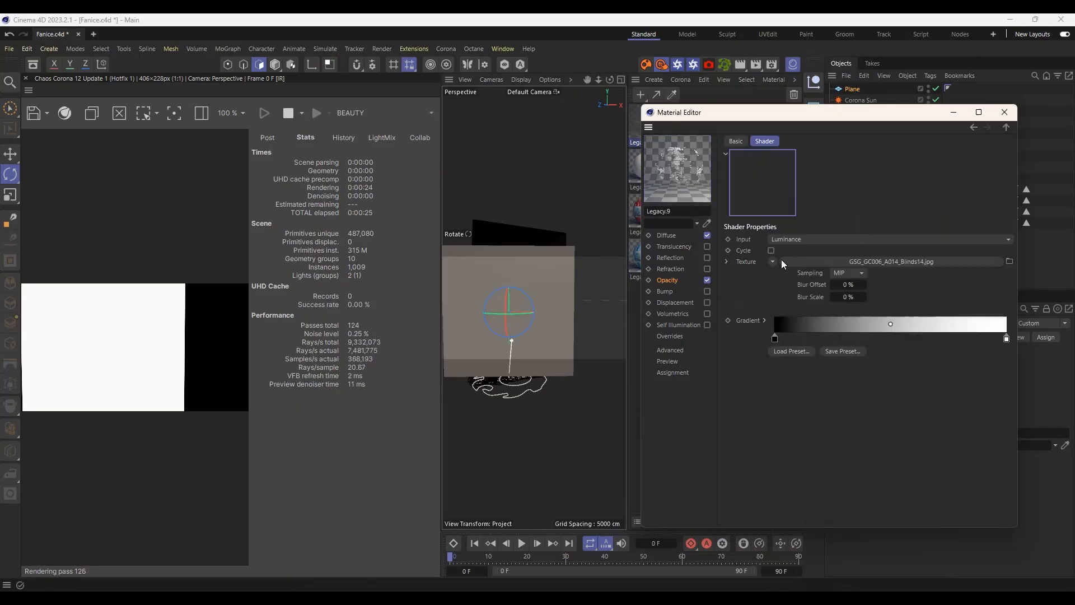
pyautogui.click(1004, 128)
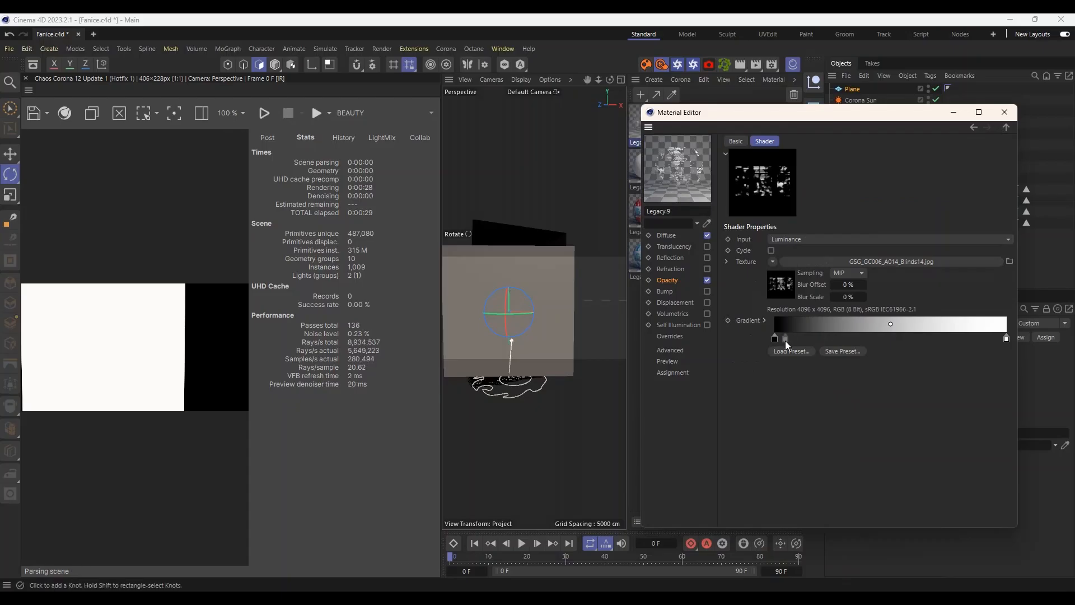
pyautogui.moveTo(775, 339)
pyautogui.mouseDown()
pyautogui.moveTo(969, 339)
pyautogui.moveTo(775, 339)
pyautogui.mouseUp()
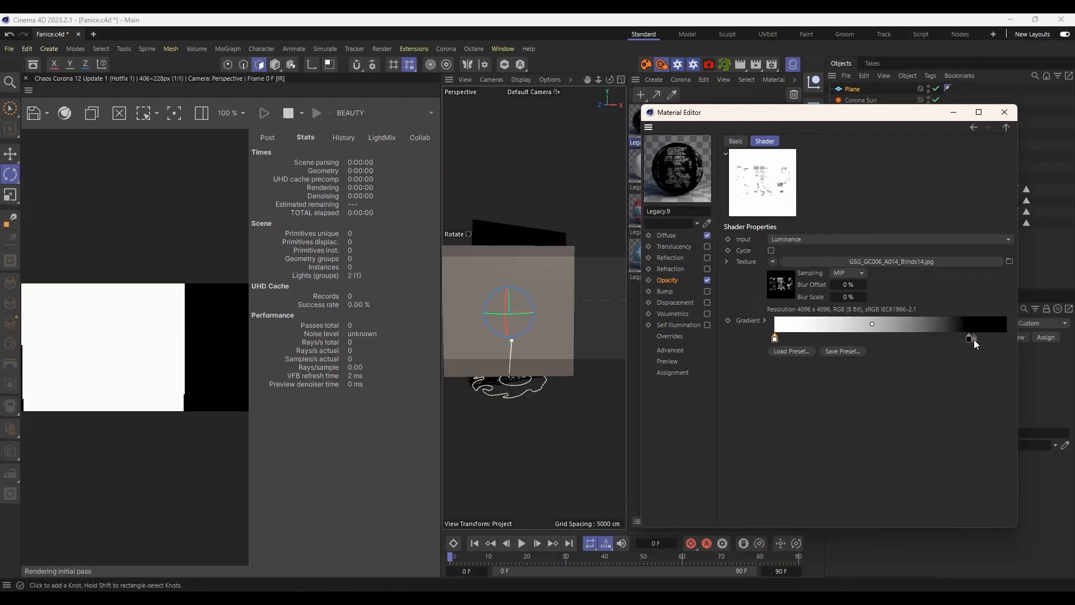
pyautogui.moveTo(969, 339); pyautogui.dragTo(1006, 339)
pyautogui.click(1003, 114)
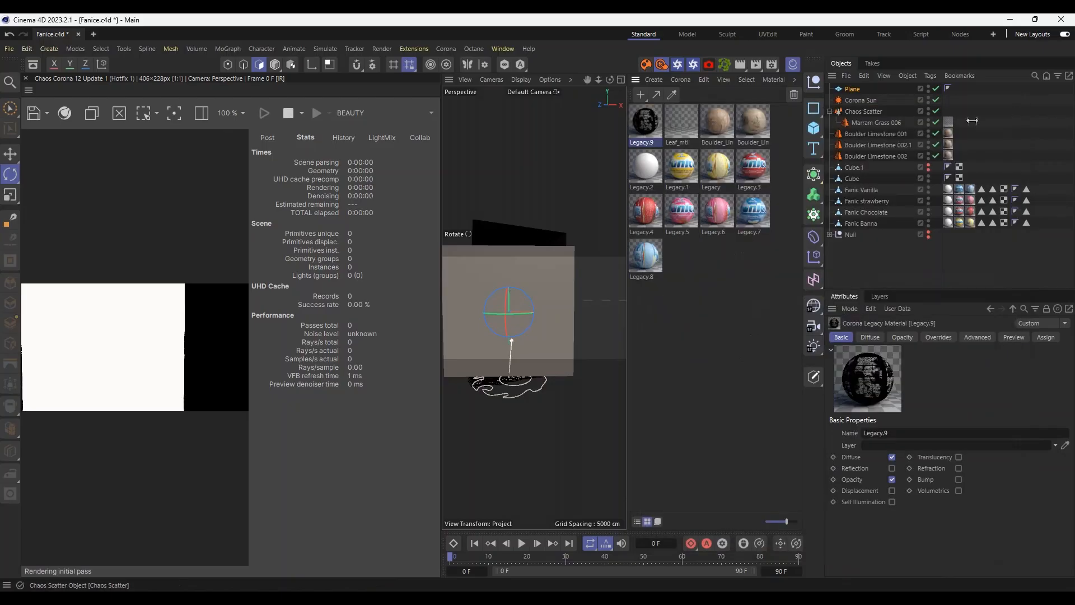
pyautogui.moveTo(647, 126); pyautogui.dragTo(535, 285)
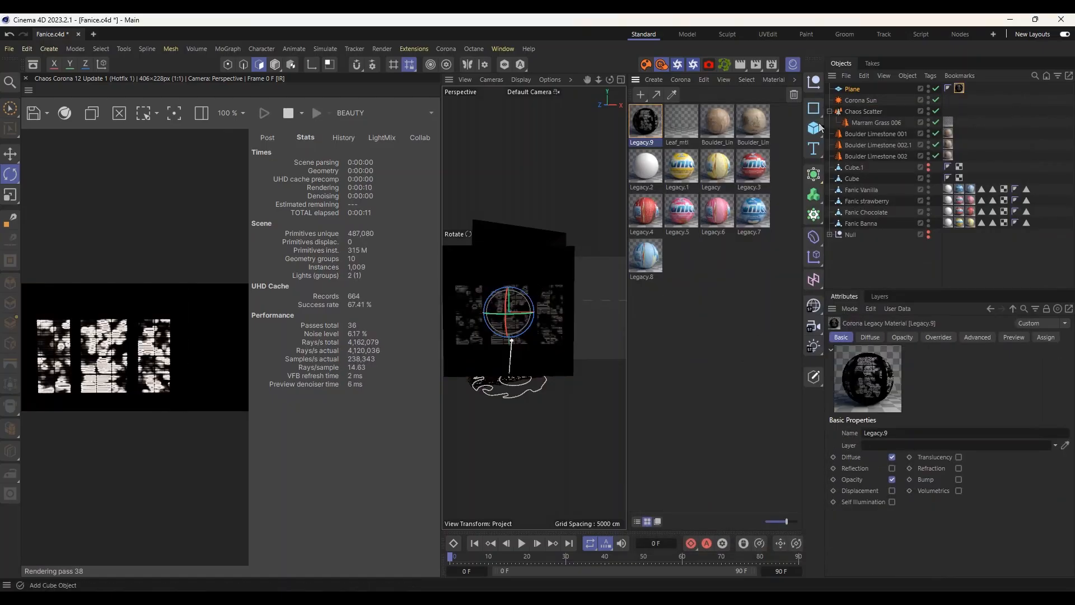
# Add a Corona Compositing tag to the plane and turn off Seen by camera.
pyautogui.rightClick(881, 88)
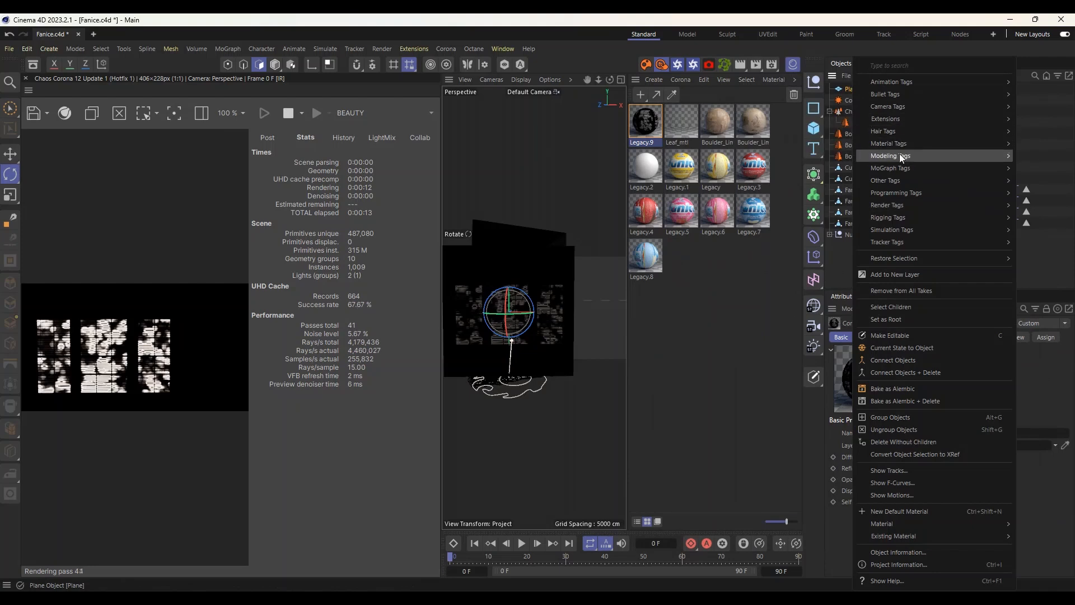
pyautogui.moveTo(900, 119)
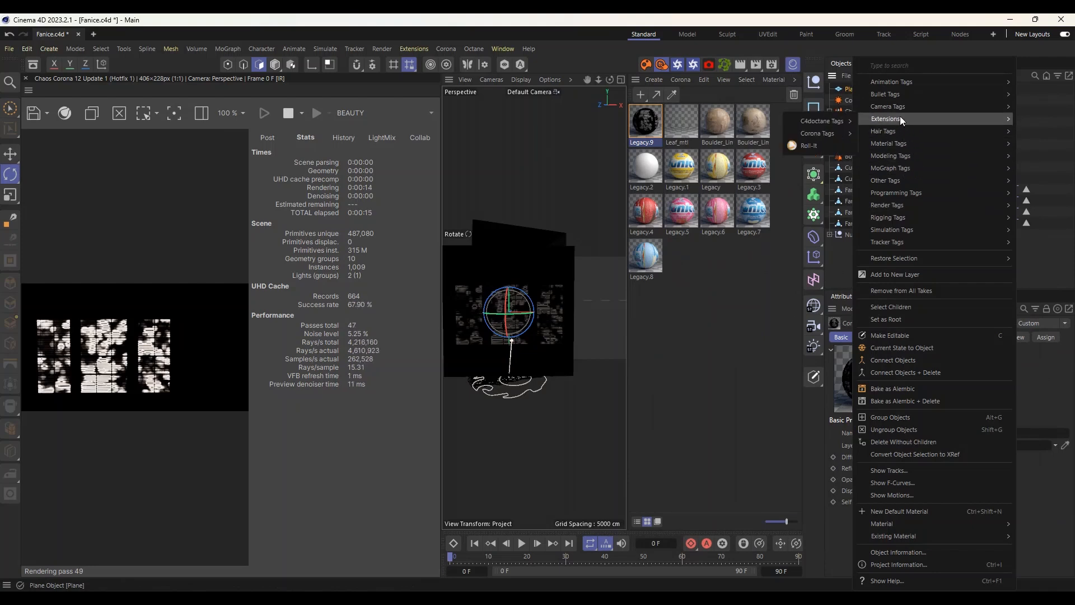
pyautogui.moveTo(821, 133)
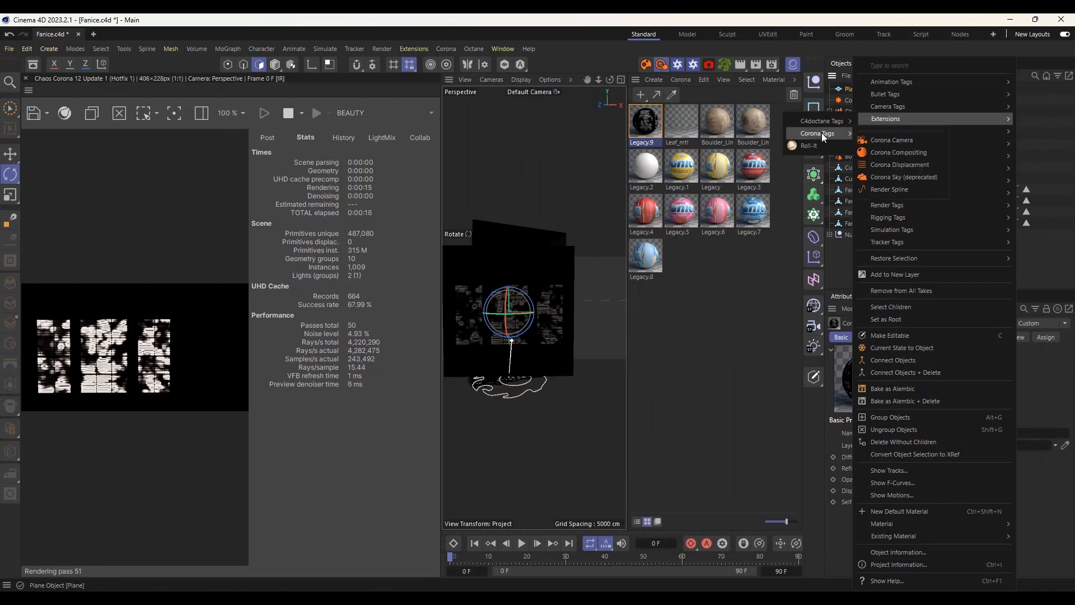
pyautogui.click(916, 149)
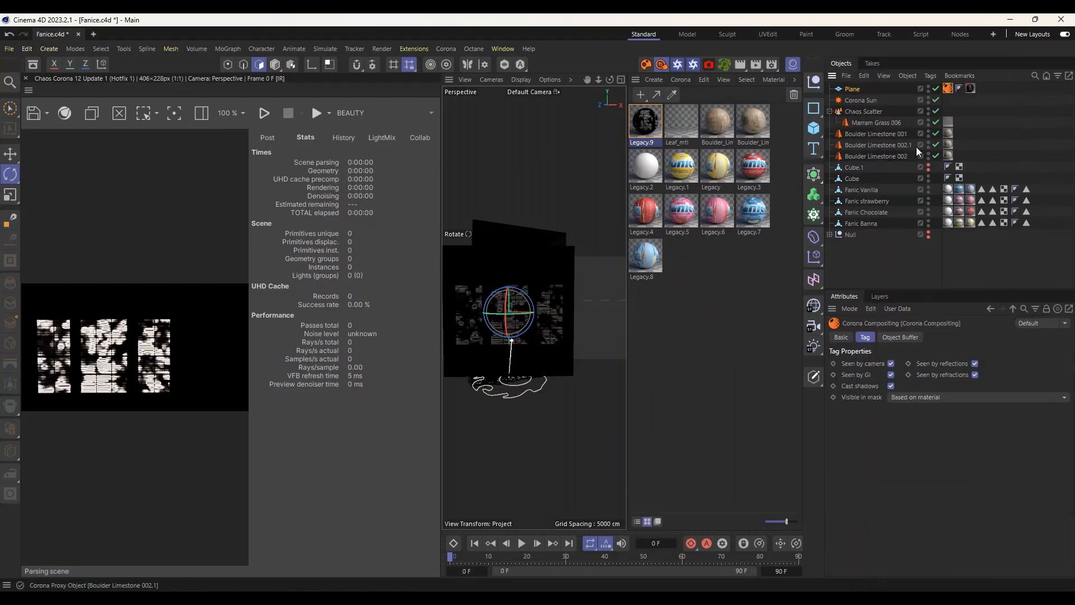
pyautogui.click(891, 364)
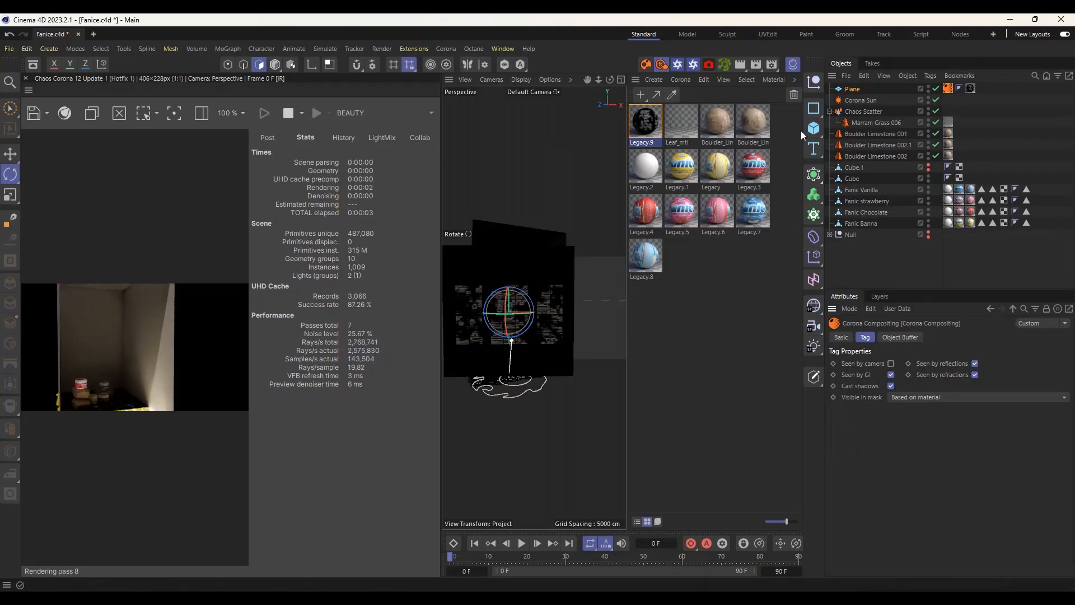
# Lower the Corona Sun object in the scene and set its angle to 20°.
pyautogui.click(795, 63)
pyautogui.scroll(2, 562, 318)
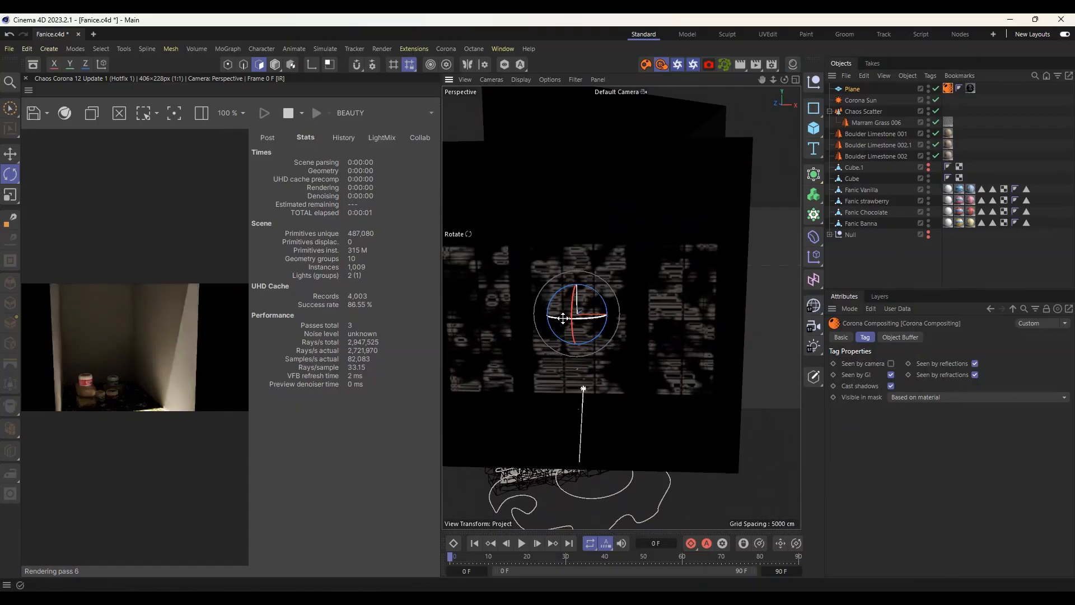
pyautogui.scroll(-1, 566, 319)
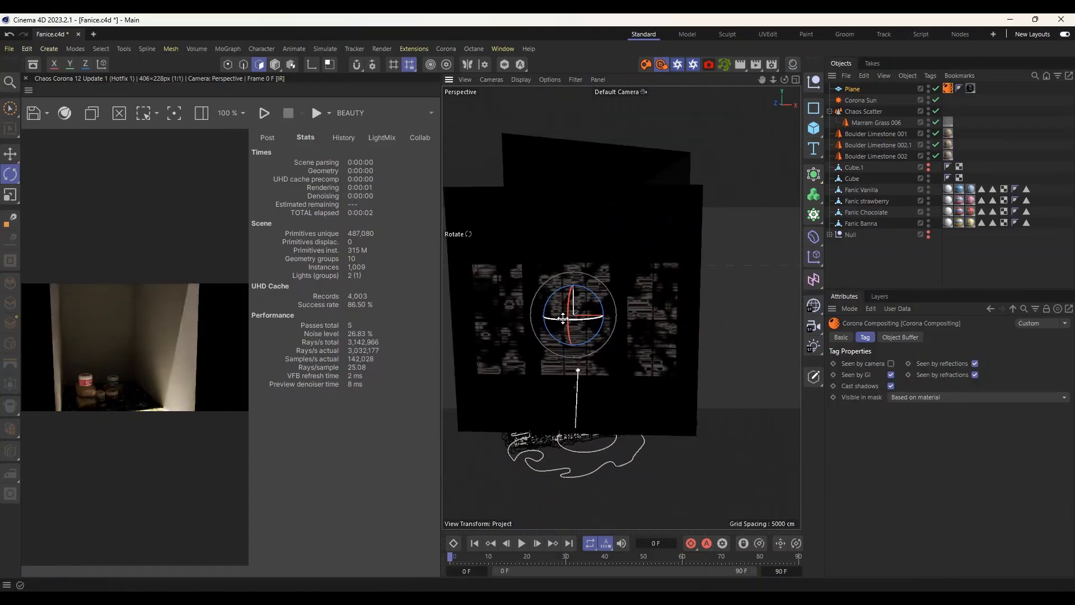
pyautogui.click(863, 100)
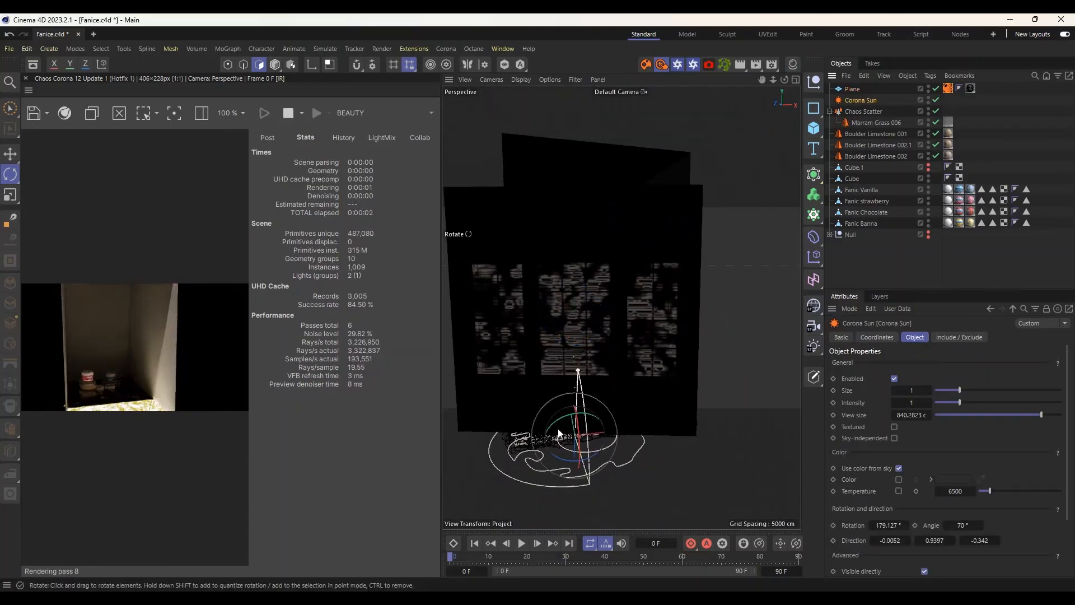
pyautogui.click(10, 153)
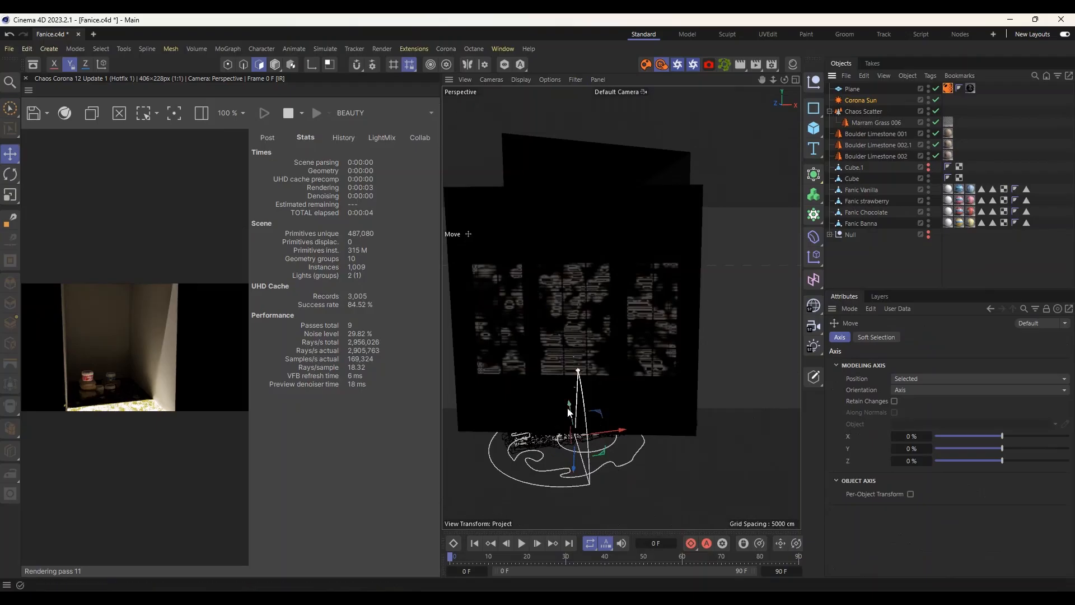
pyautogui.moveTo(567, 408); pyautogui.dragTo(579, 432)
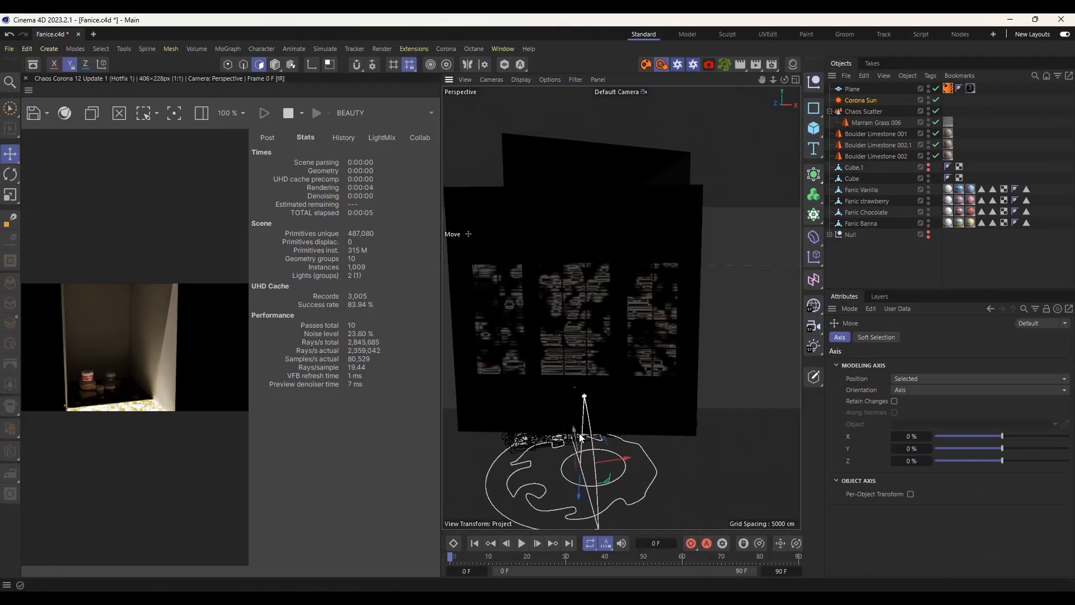
pyautogui.click(872, 100)
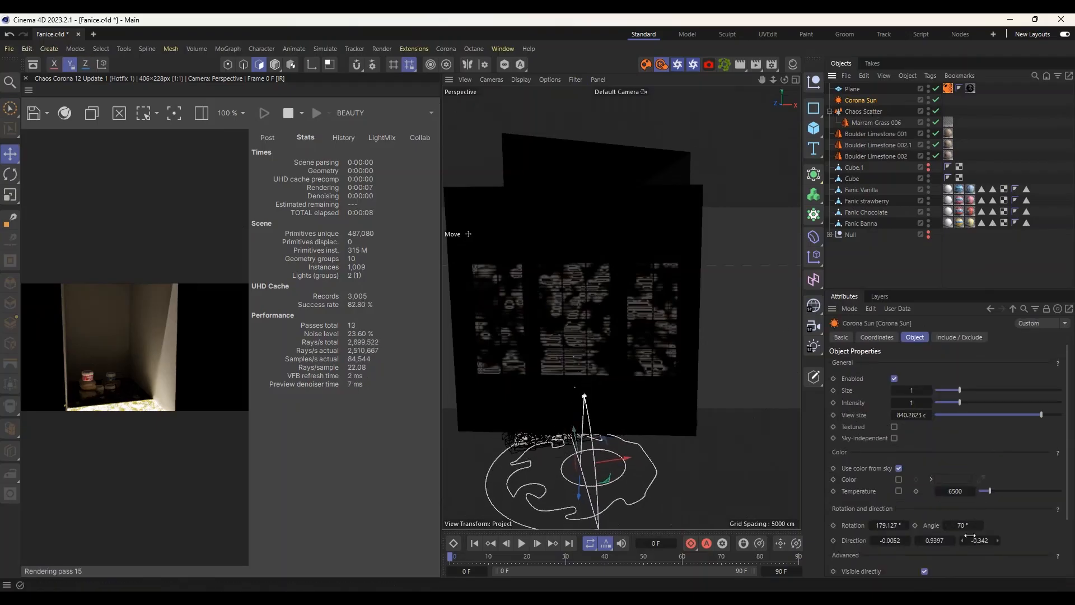
pyautogui.moveTo(967, 525); pyautogui.dragTo(935, 525)
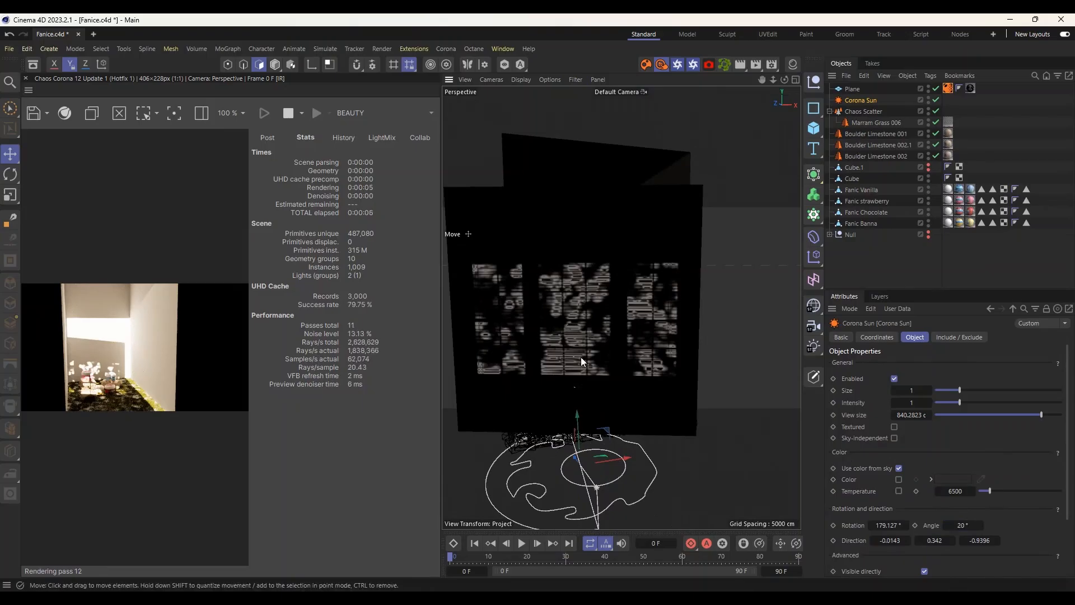
# Scale up the blinds plane in front of the cubes to a width and height of about 4077.
pyautogui.scroll(4, 573, 329)
pyautogui.scroll(5, 576, 324)
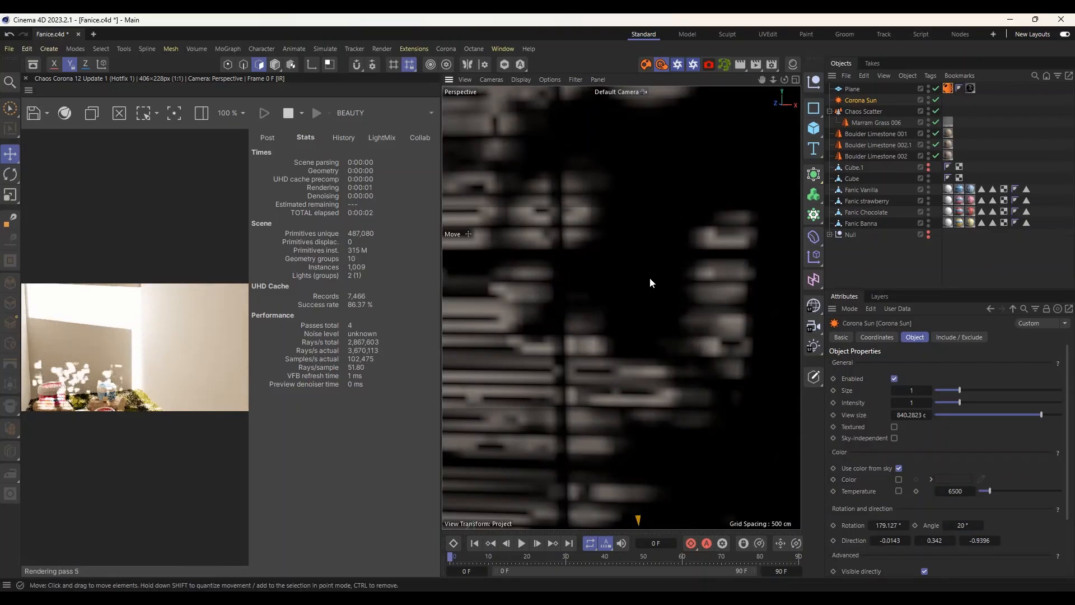
pyautogui.scroll(-6, 647, 278)
pyautogui.click(9, 198)
pyautogui.moveTo(545, 230); pyautogui.dragTo(632, 193)
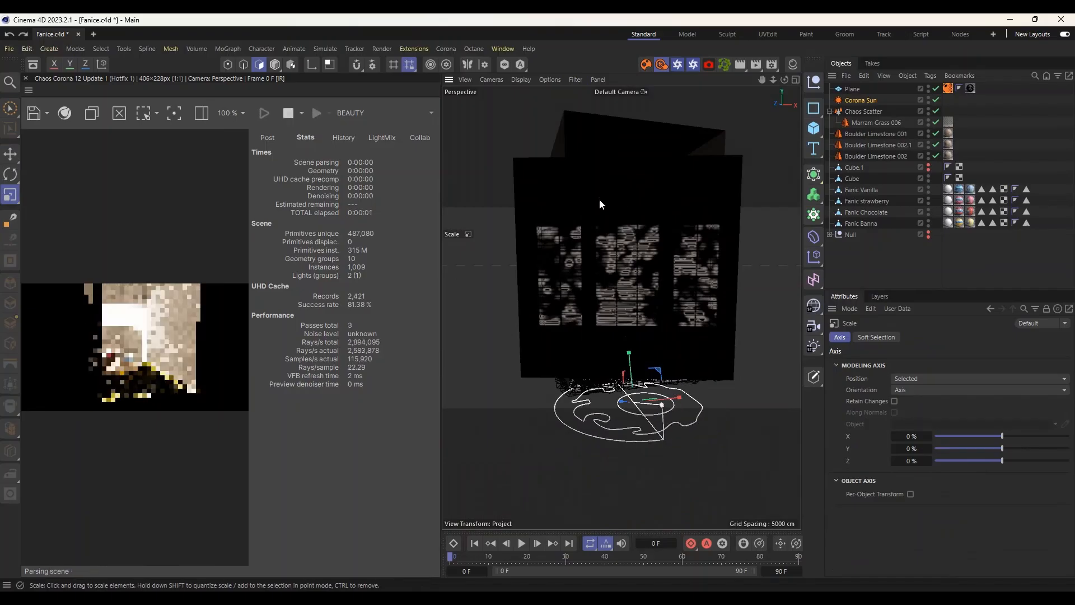
pyautogui.click(854, 91)
pyautogui.moveTo(549, 212); pyautogui.dragTo(636, 195)
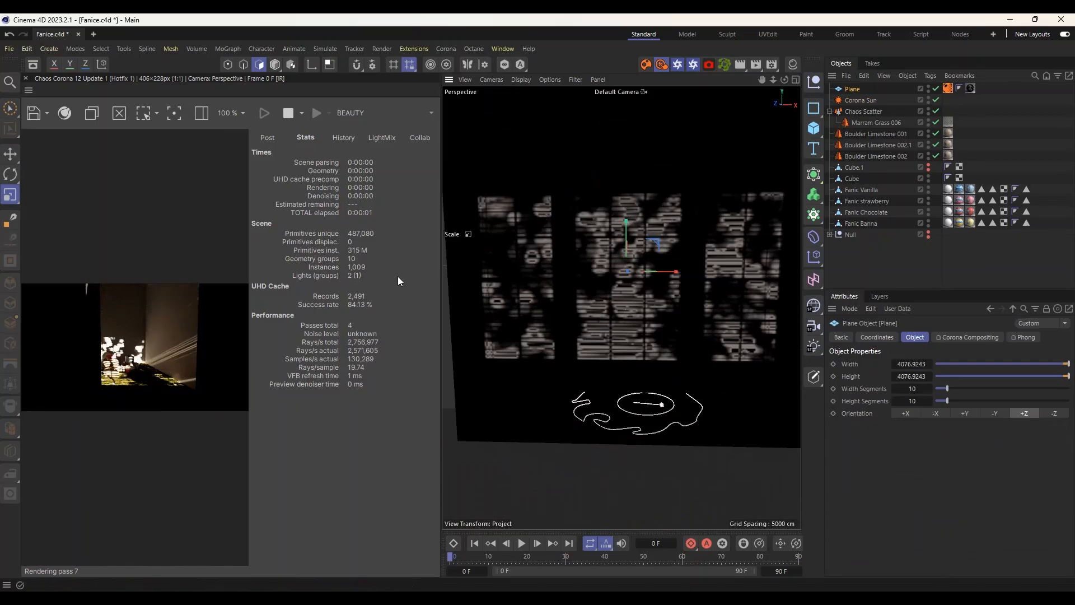
# Bring the perspective view past the blinds plane to frame the Fanice tubs and boulders up close.
pyautogui.scroll(3, 497, 326)
pyautogui.scroll(2, 619, 280)
pyautogui.scroll(-7, 505, 337)
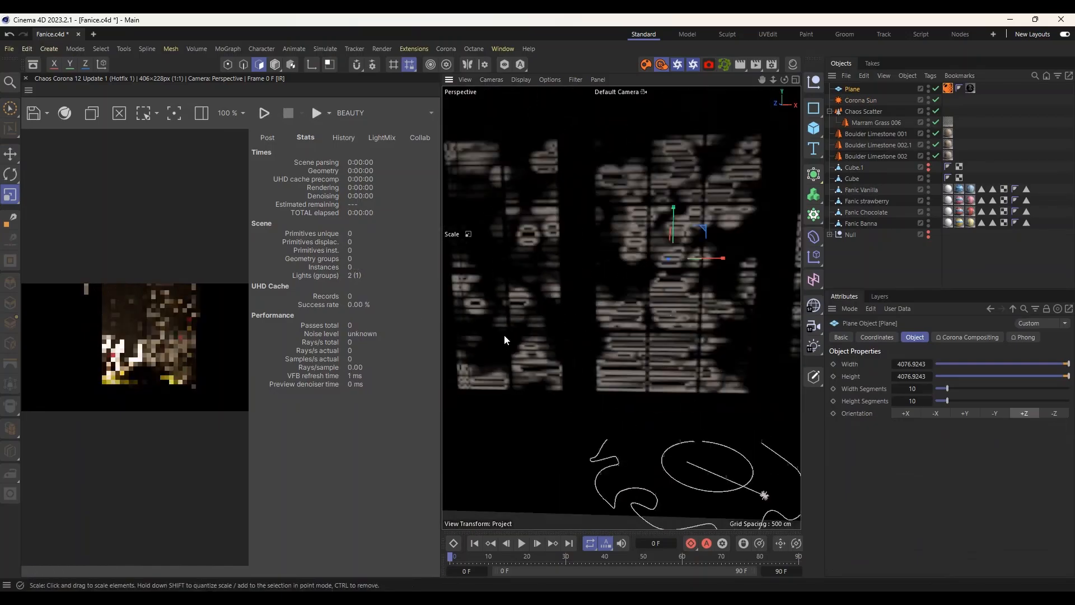
pyautogui.keyDown('alt'); pyautogui.moveTo(536, 324); pyautogui.dragTo(737, 289); pyautogui.keyUp('alt')
pyautogui.scroll(5, 720, 286)
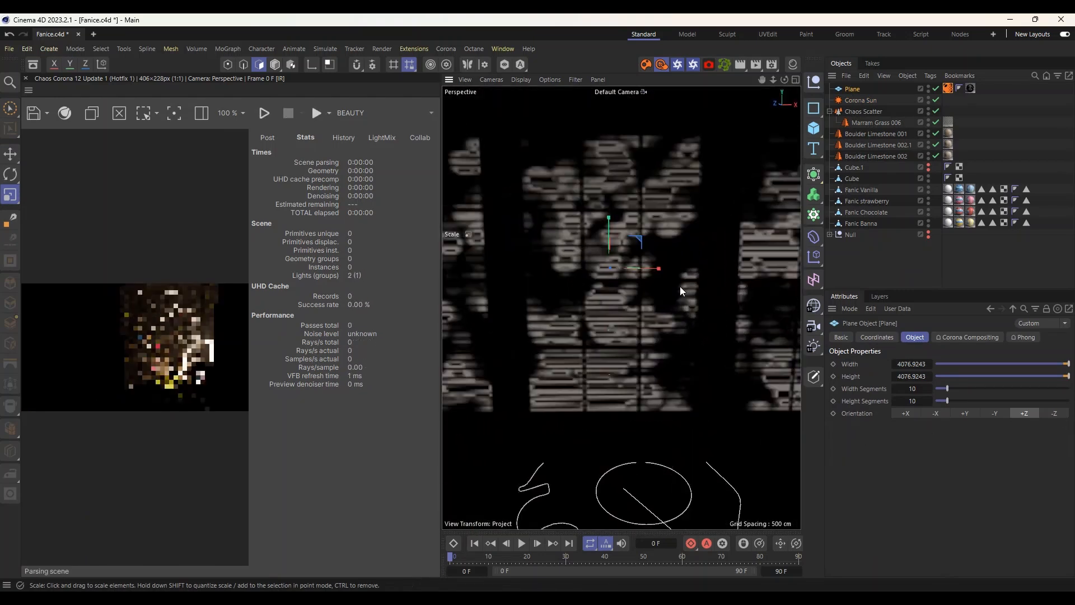
pyautogui.scroll(5, 603, 283)
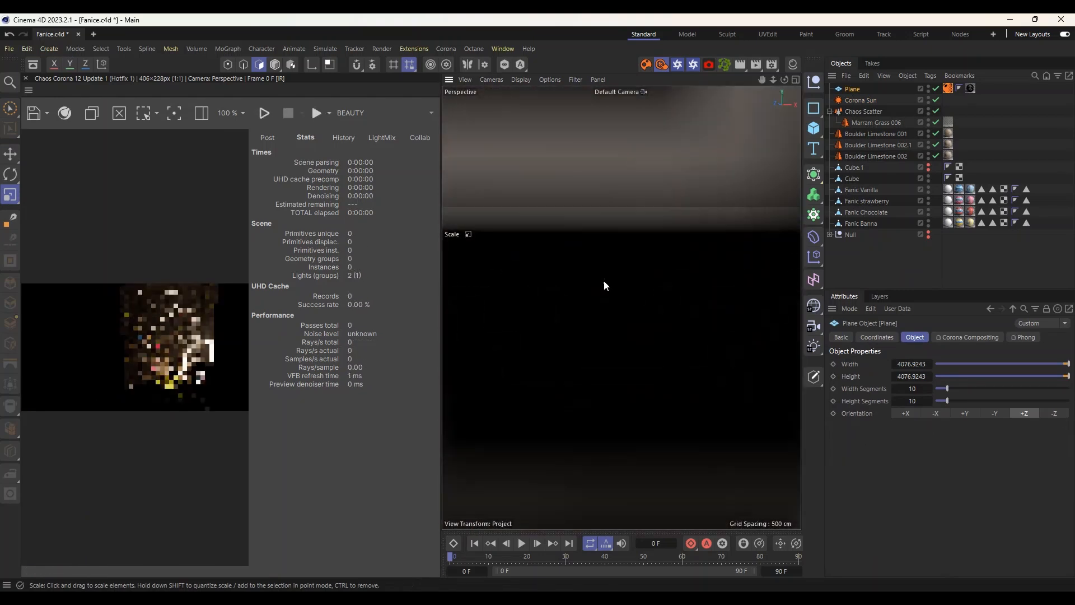
pyautogui.scroll(2, 610, 299)
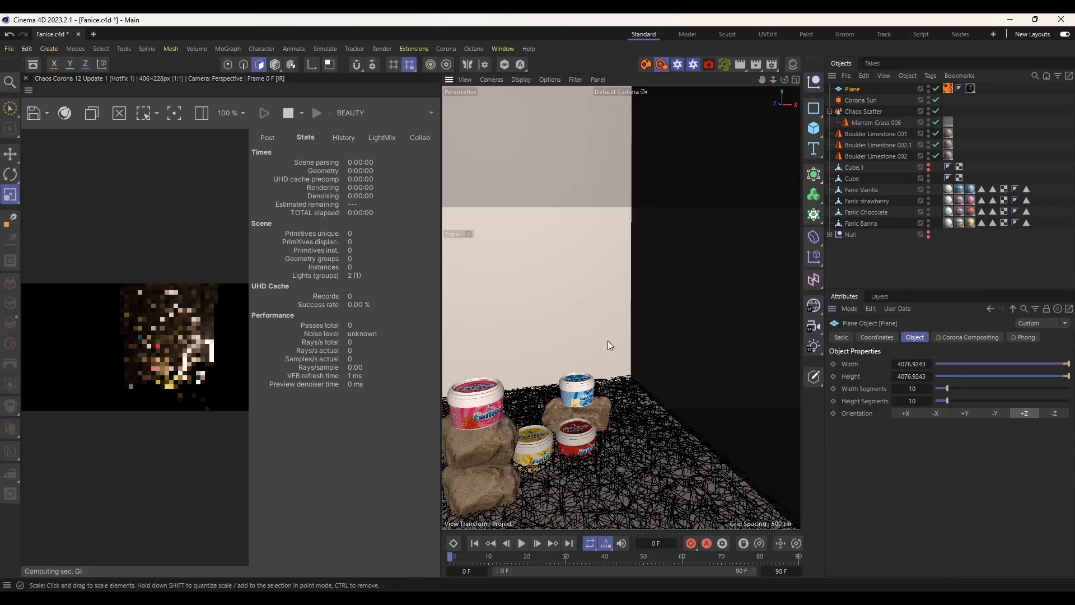
pyautogui.scroll(-2, 608, 336)
pyautogui.scroll(-3, 611, 318)
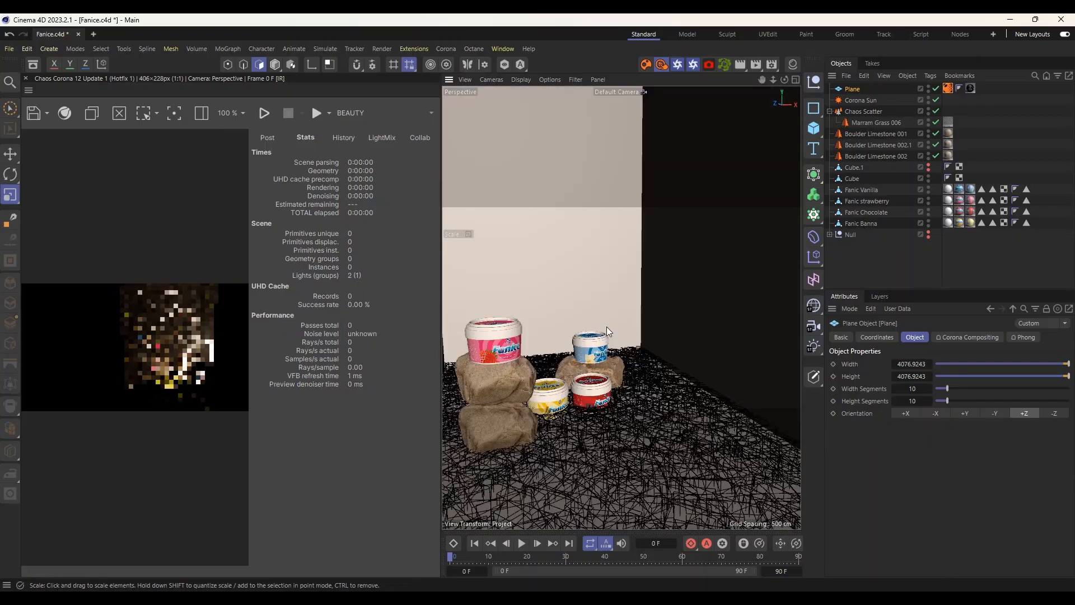
pyautogui.scroll(3, 599, 329)
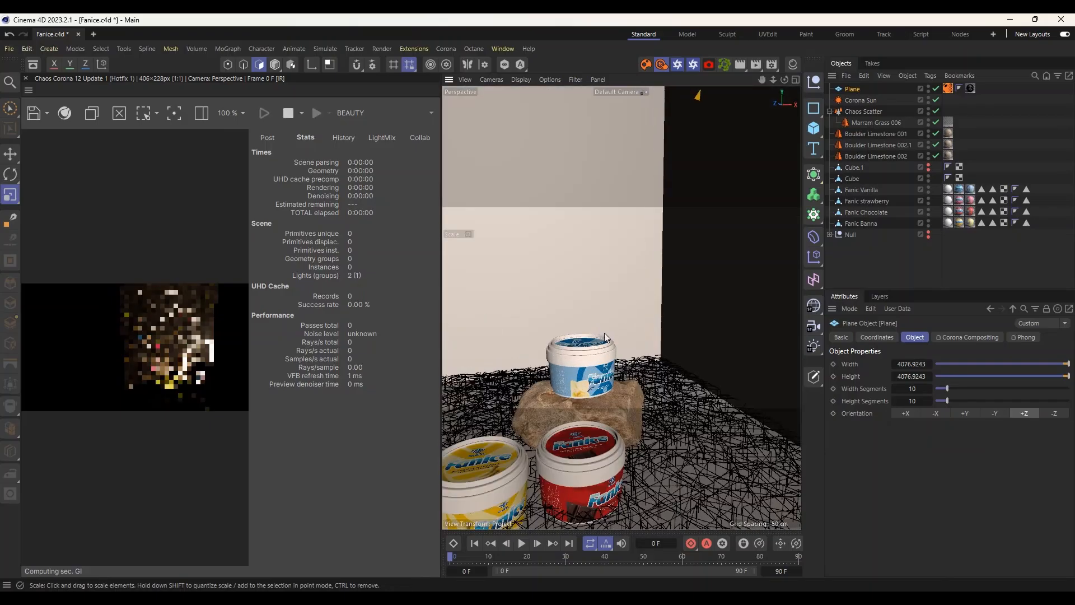
pyautogui.scroll(-2, 604, 333)
pyautogui.middleClick(605, 331)
pyautogui.click(616, 80)
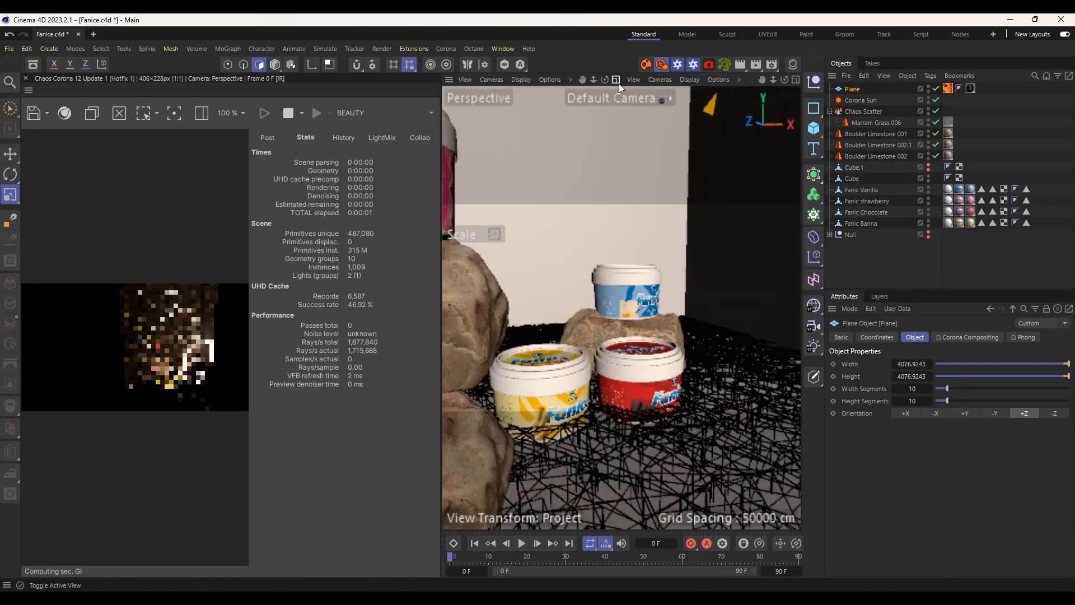
pyautogui.keyDown('alt'); pyautogui.moveTo(623, 283); pyautogui.dragTo(676, 277, button='middle'); pyautogui.keyUp('alt')
pyautogui.middleClick(676, 276)
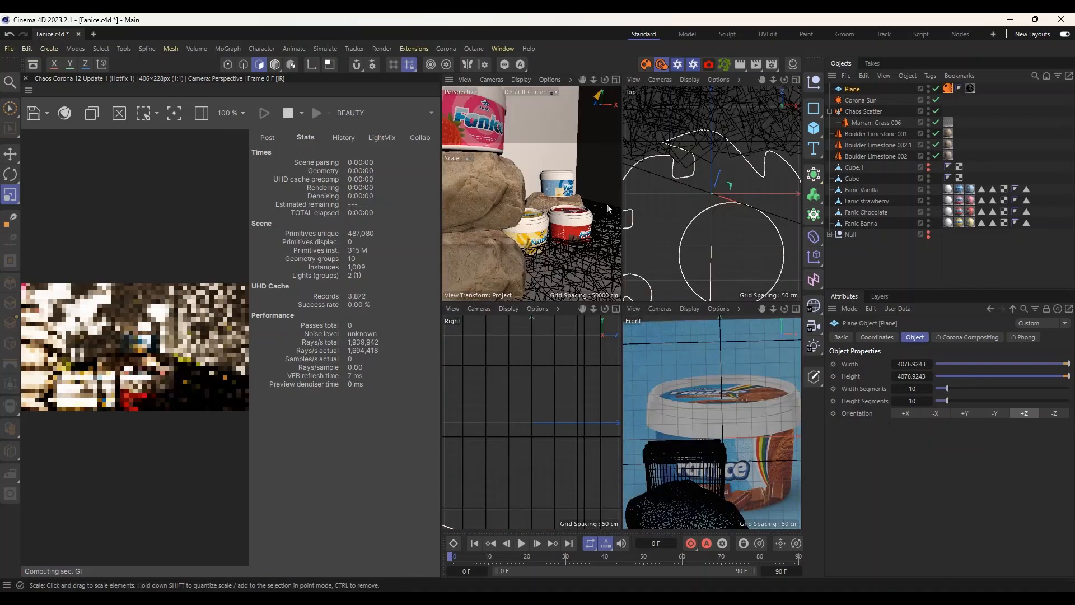
pyautogui.click(616, 79)
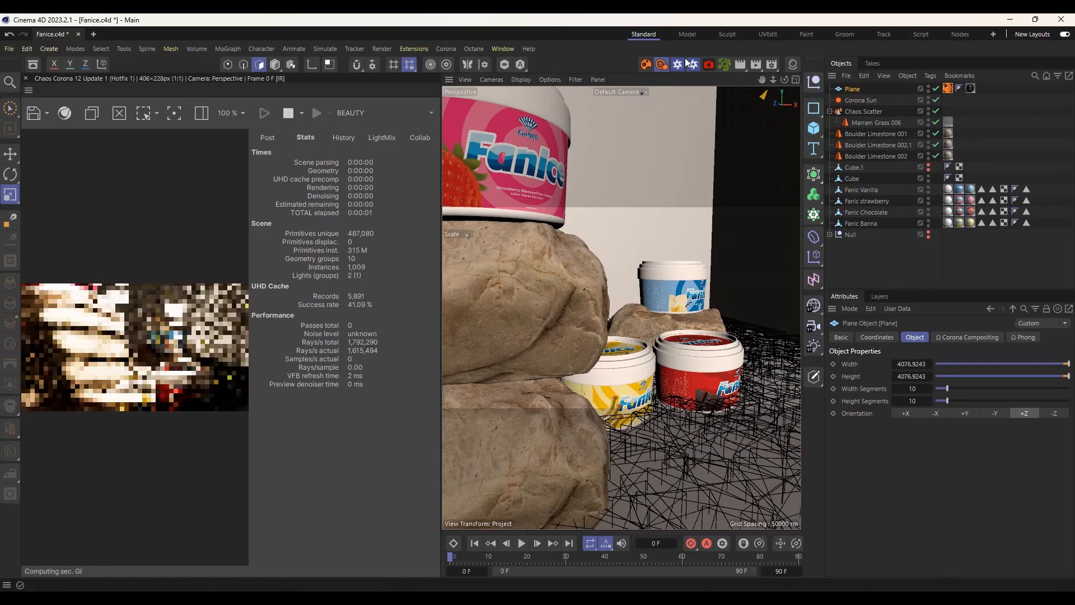
# Add a Corona Camera, set its focal length to Tele (135 mm), and pull the camera back from the products.
pyautogui.click(450, 49)
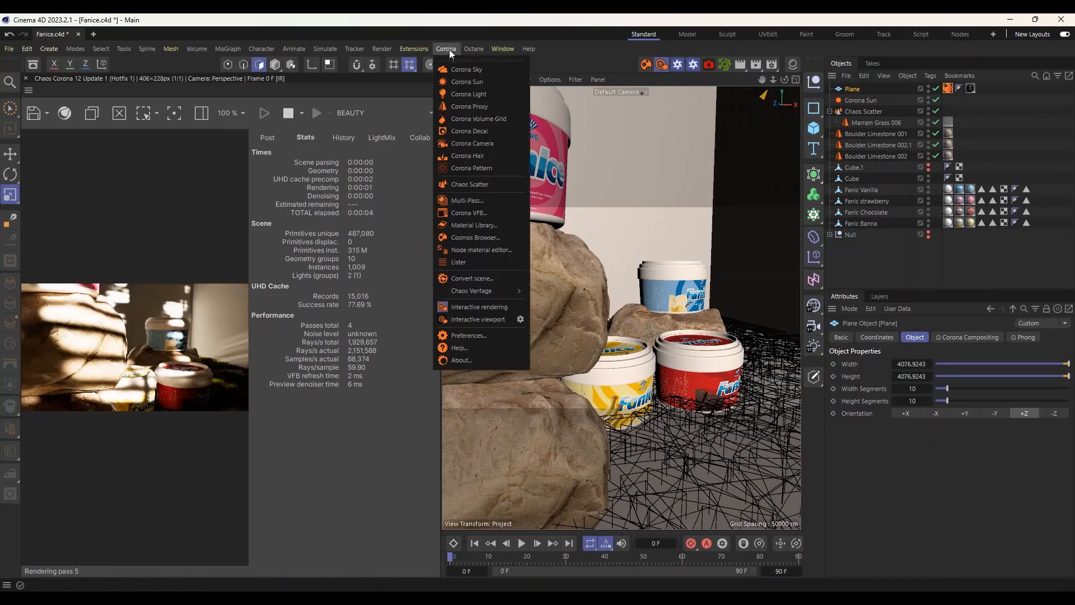
pyautogui.click(489, 143)
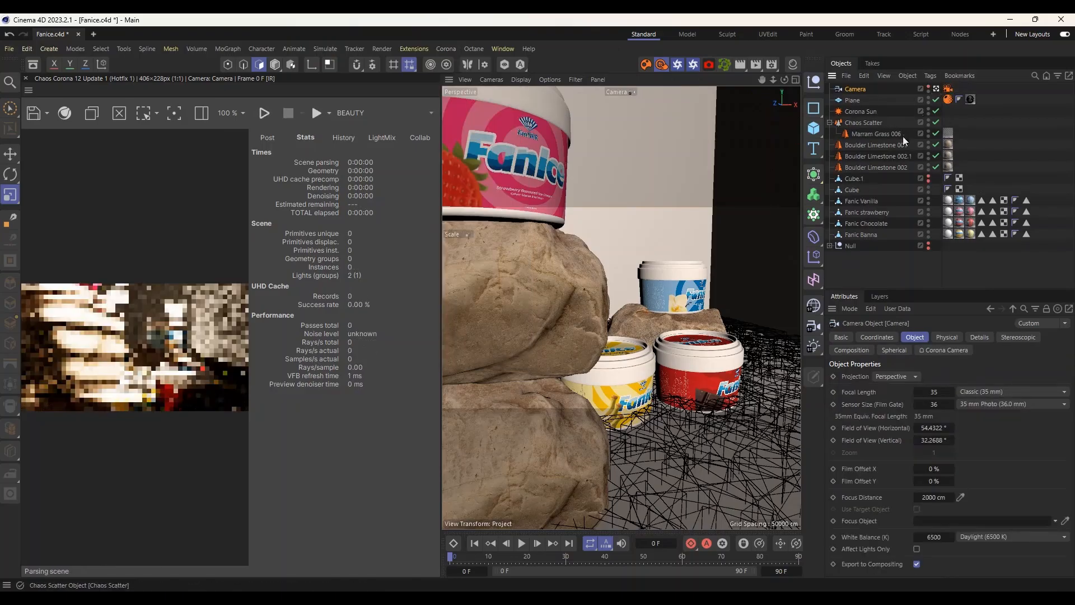
pyautogui.click(969, 389)
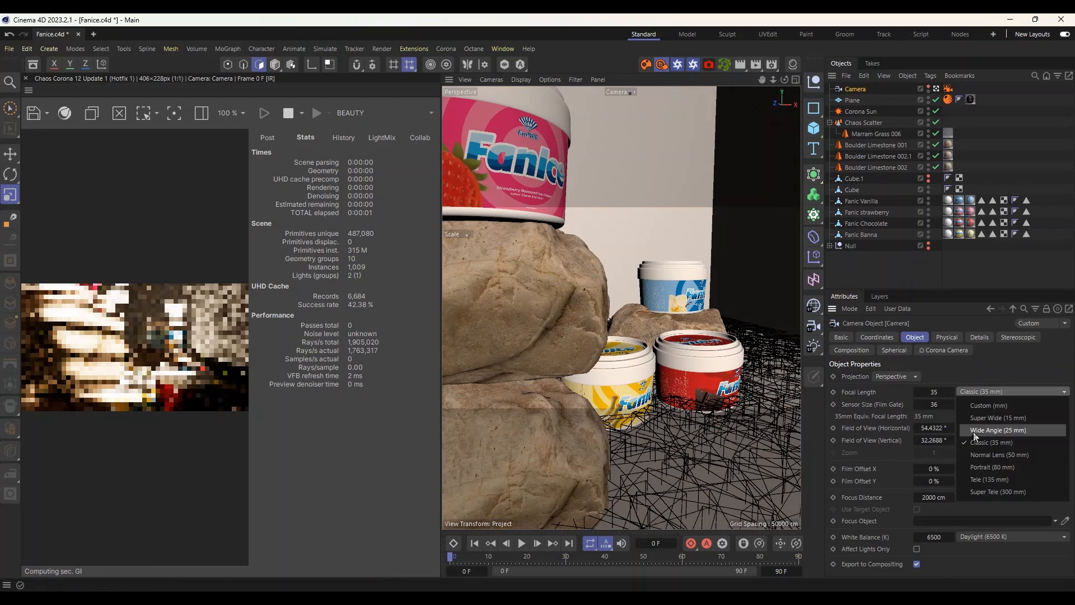
pyautogui.click(988, 480)
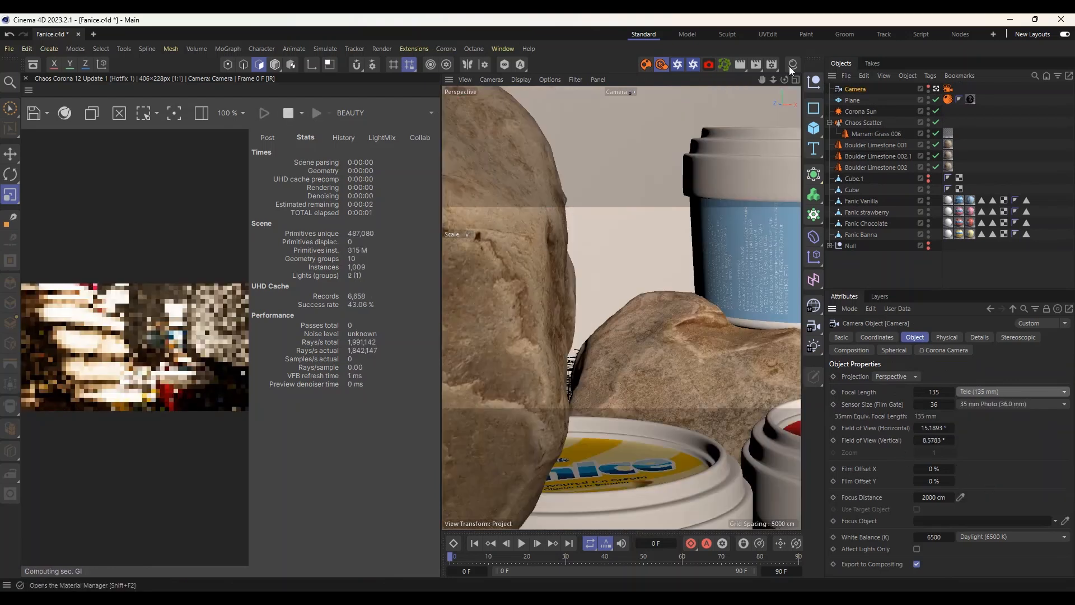
pyautogui.moveTo(773, 80)
pyautogui.mouseDown()
pyautogui.moveTo(820, 80)
pyautogui.moveTo(779, 75)
pyautogui.mouseUp()
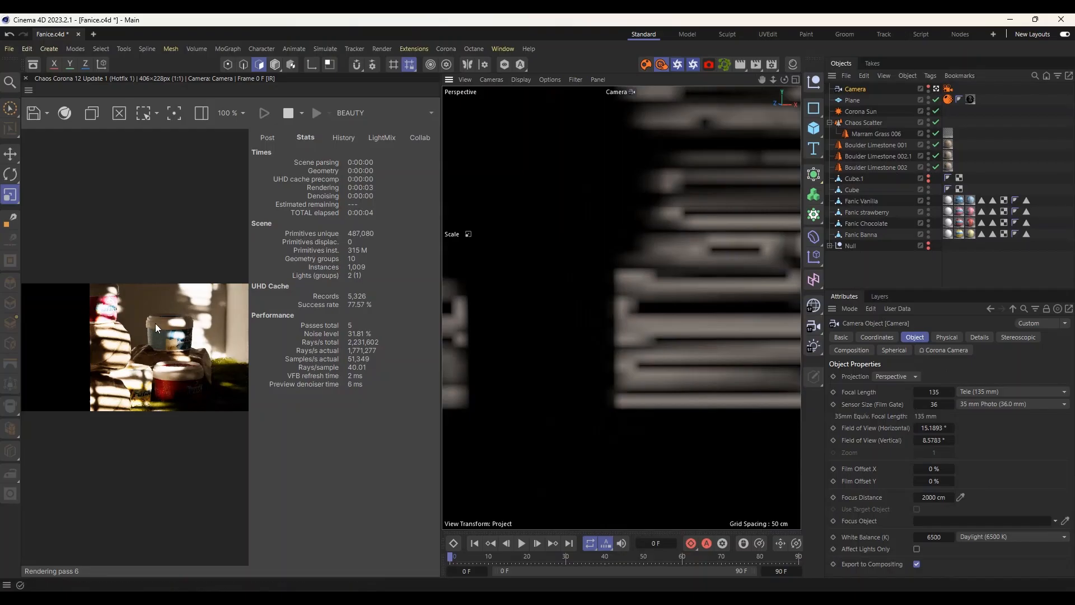
# Undock the Corona VFB into a floating window and minimize it to free space for the viewport.
pyautogui.click(28, 91)
pyautogui.click(46, 100)
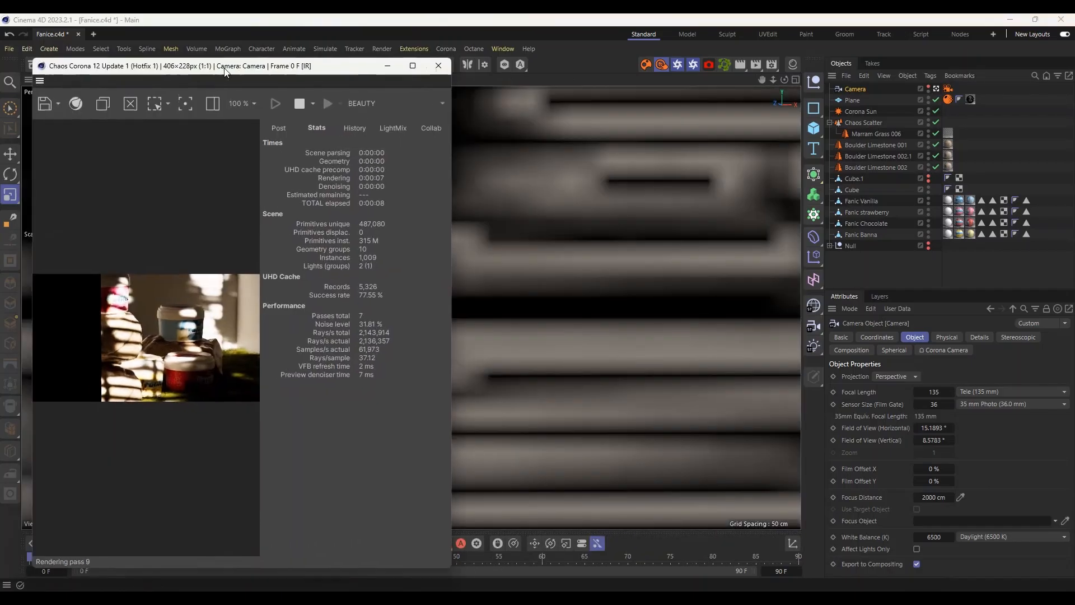
pyautogui.moveTo(225, 72); pyautogui.dragTo(878, 89)
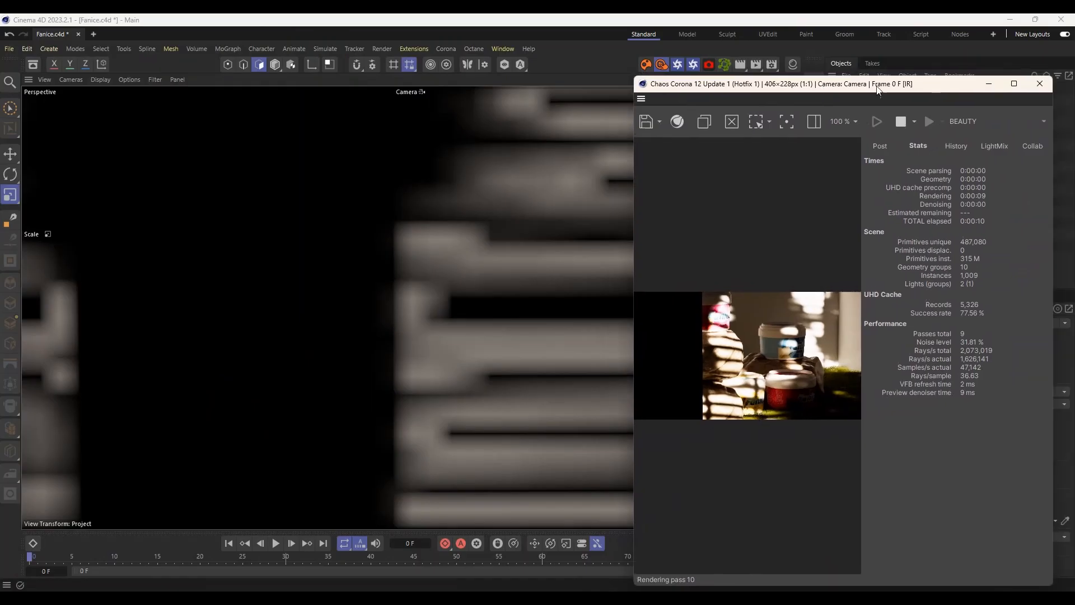
pyautogui.click(989, 84)
# Disable the blinds plane and reframe the camera frontally on the tubs and boulders.
pyautogui.click(868, 104)
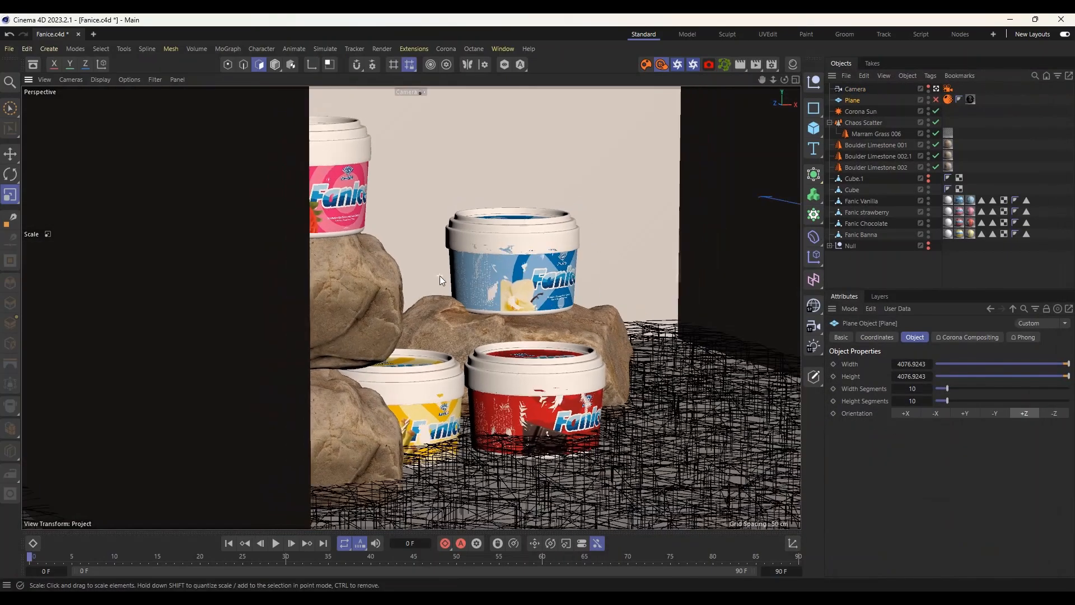
pyautogui.keyDown('alt'); pyautogui.moveTo(599, 285); pyautogui.dragTo(589, 337); pyautogui.keyUp('alt')
# Set the render output to the portrait A4 print preset, 21 × 29.7 cm at 300 DPI.
pyautogui.click(775, 64)
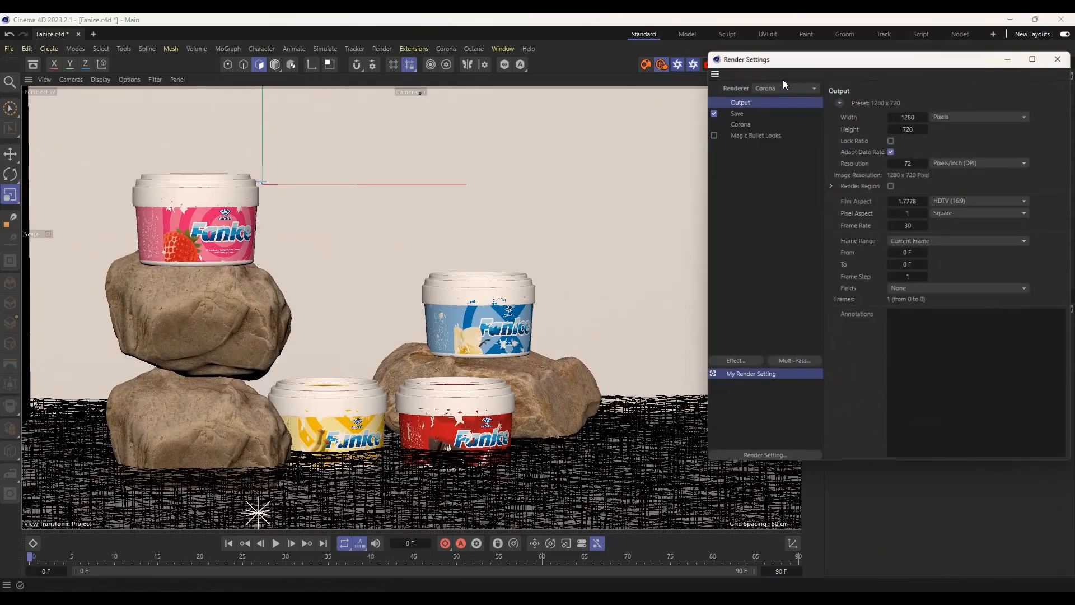
pyautogui.click(839, 100)
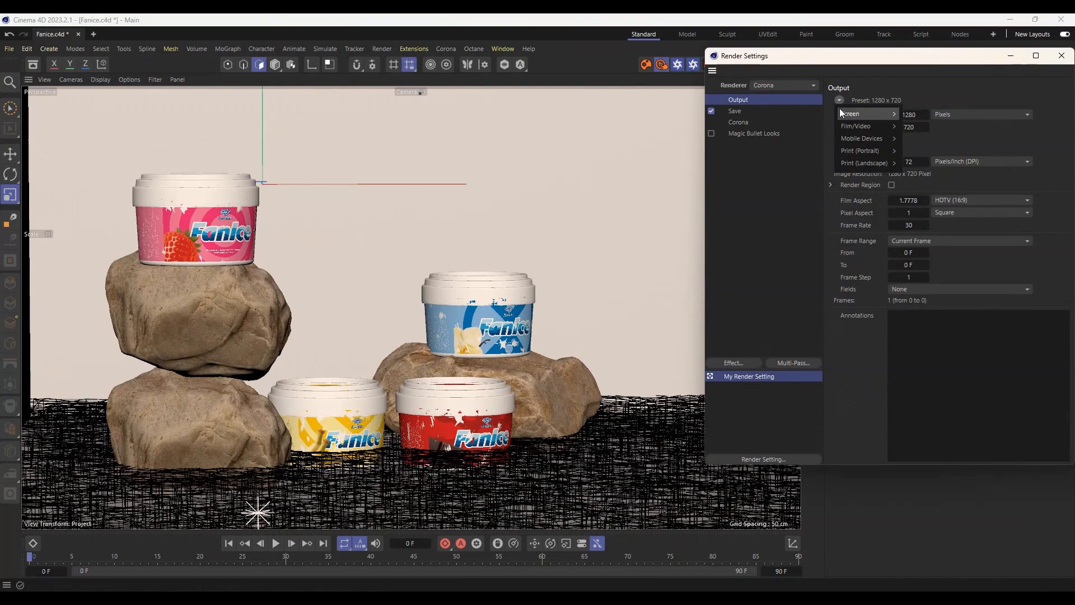
pyautogui.moveTo(858, 154)
pyautogui.click(907, 202)
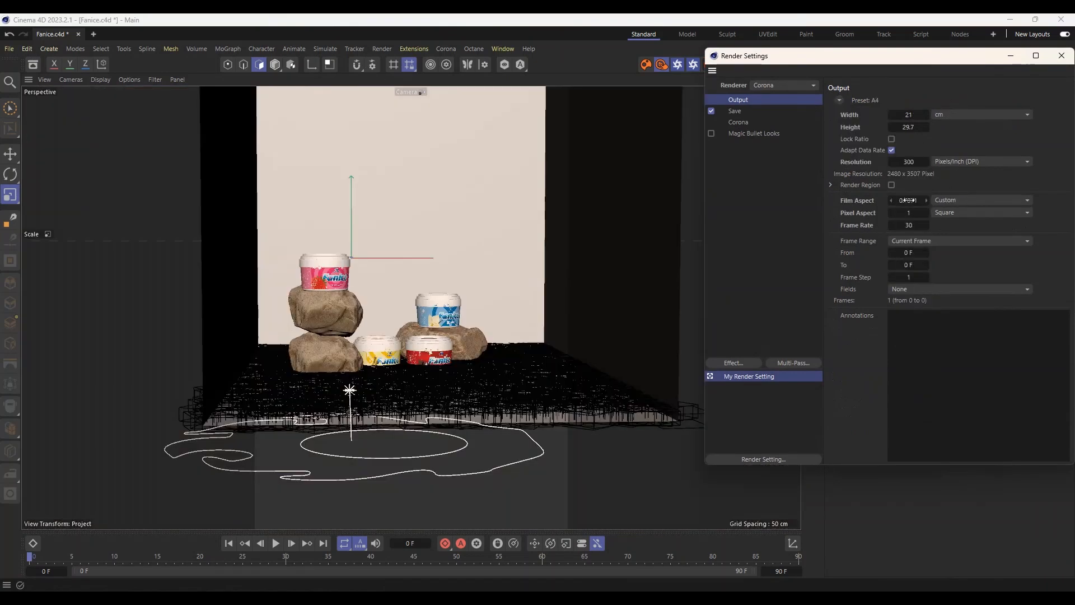
pyautogui.click(1061, 56)
# Adjust the camera's distance and angle so the products fill the portrait frame.
pyautogui.moveTo(775, 76); pyautogui.dragTo(816, 122)
pyautogui.moveTo(773, 79); pyautogui.dragTo(818, 82)
pyautogui.moveTo(773, 80); pyautogui.dragTo(741, 94)
pyautogui.moveTo(773, 79); pyautogui.dragTo(781, 79)
# Move the room Cube about 334 cm along the negative X axis in Model mode.
pyautogui.click(852, 190)
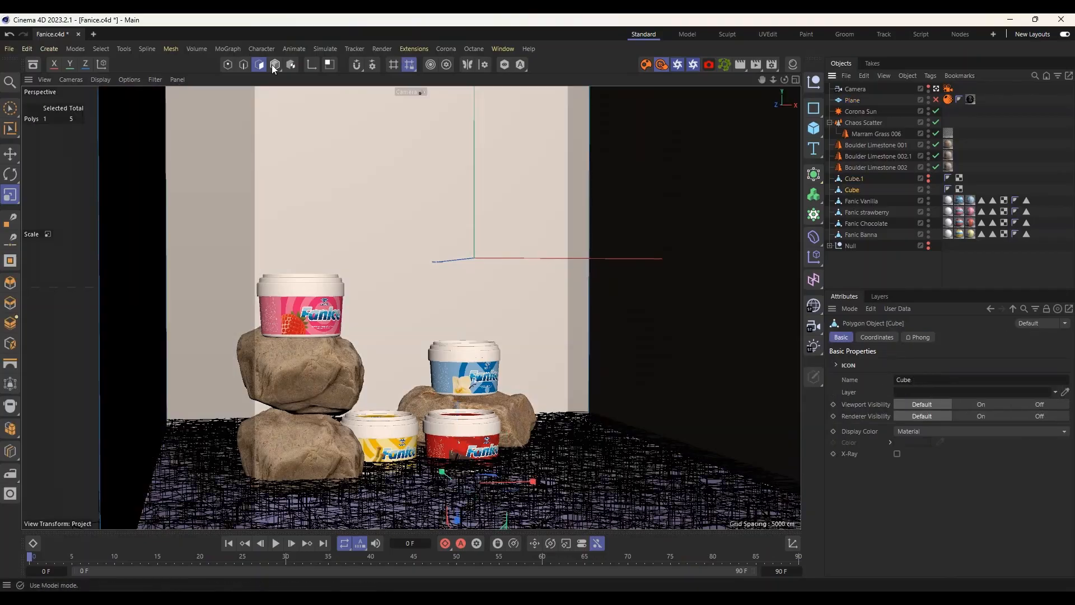
pyautogui.click(273, 65)
pyautogui.click(11, 154)
pyautogui.scroll(-6, 394, 314)
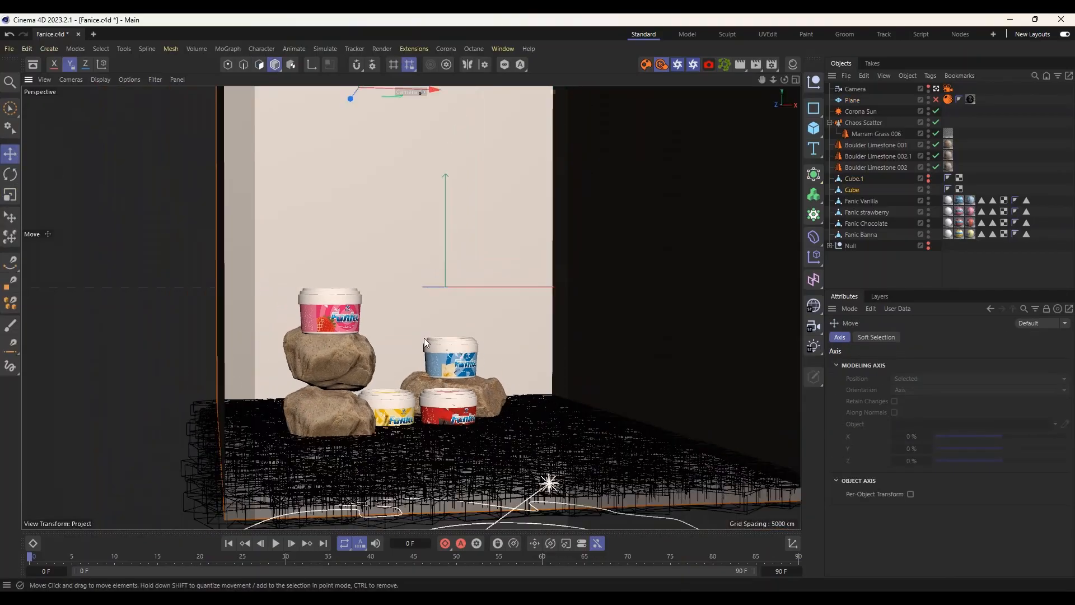
pyautogui.moveTo(491, 207); pyautogui.dragTo(448, 211)
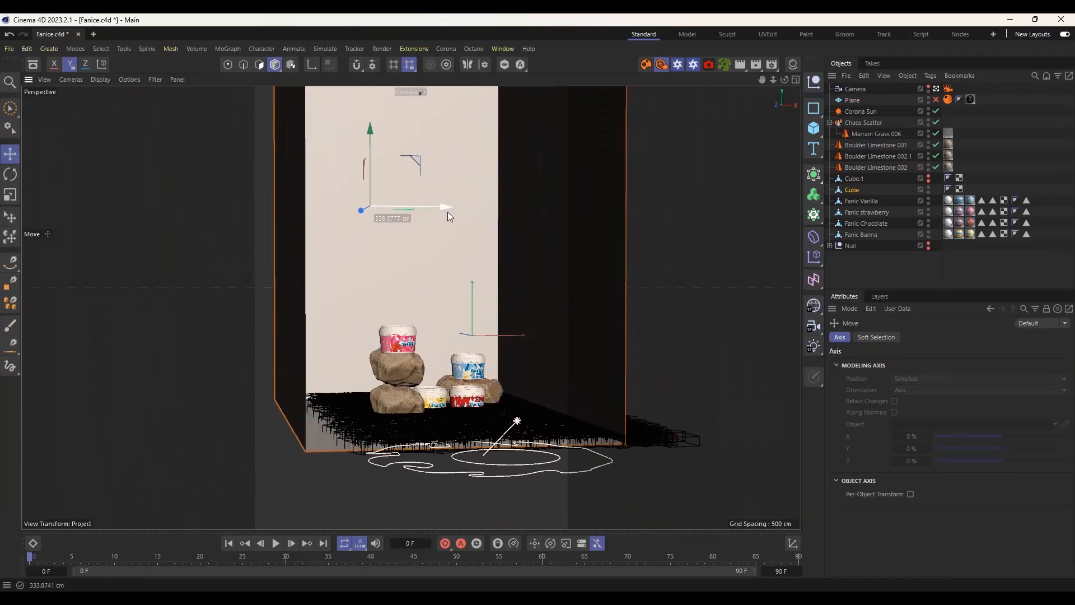
# Refine the camera composition so the tubs and boulders sit in the lower part of the portrait frame.
pyautogui.scroll(4, 442, 322)
pyautogui.scroll(-2, 481, 321)
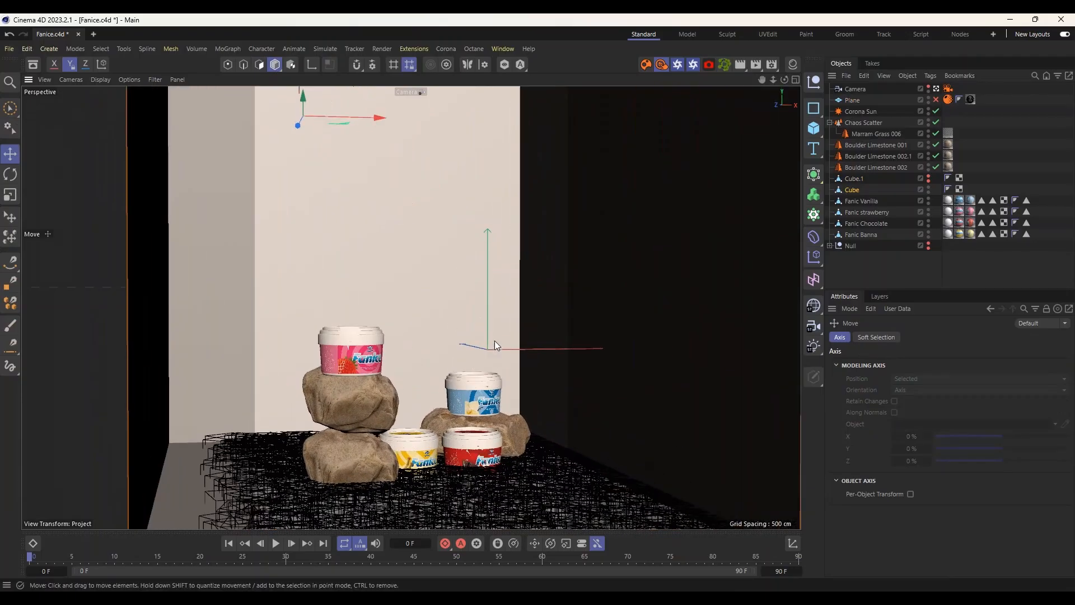
pyautogui.middleClick(495, 340)
pyautogui.click(407, 80)
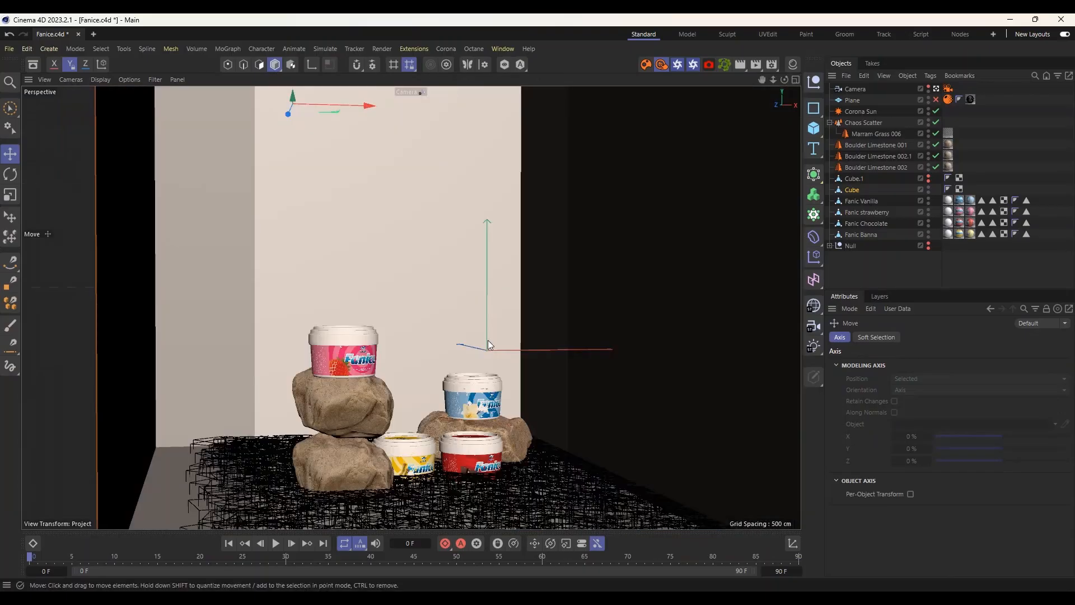
pyautogui.keyDown('alt'); pyautogui.moveTo(505, 375); pyautogui.dragTo(502, 422); pyautogui.keyUp('alt')
pyautogui.scroll(2, 501, 423)
pyautogui.keyDown('alt'); pyautogui.moveTo(505, 420); pyautogui.dragTo(529, 419, button='middle'); pyautogui.keyUp('alt')
pyautogui.keyDown('alt'); pyautogui.moveTo(530, 419); pyautogui.dragTo(512, 418); pyautogui.keyUp('alt')
# Enable the blinds plane again and check the interactive render in the maximized Corona VFB.
pyautogui.click(936, 100)
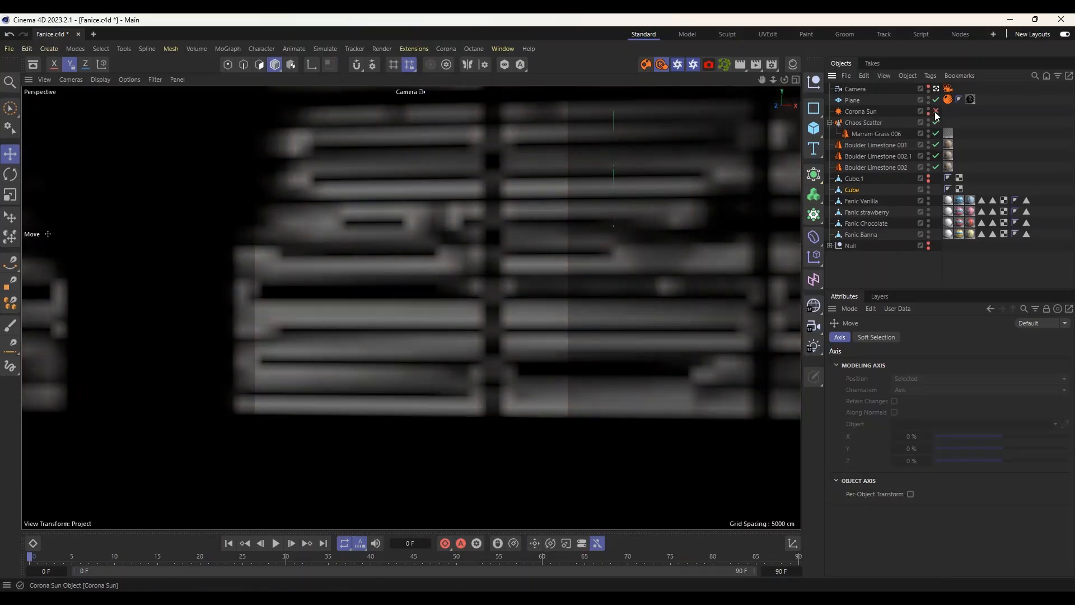
pyautogui.click(340, 602)
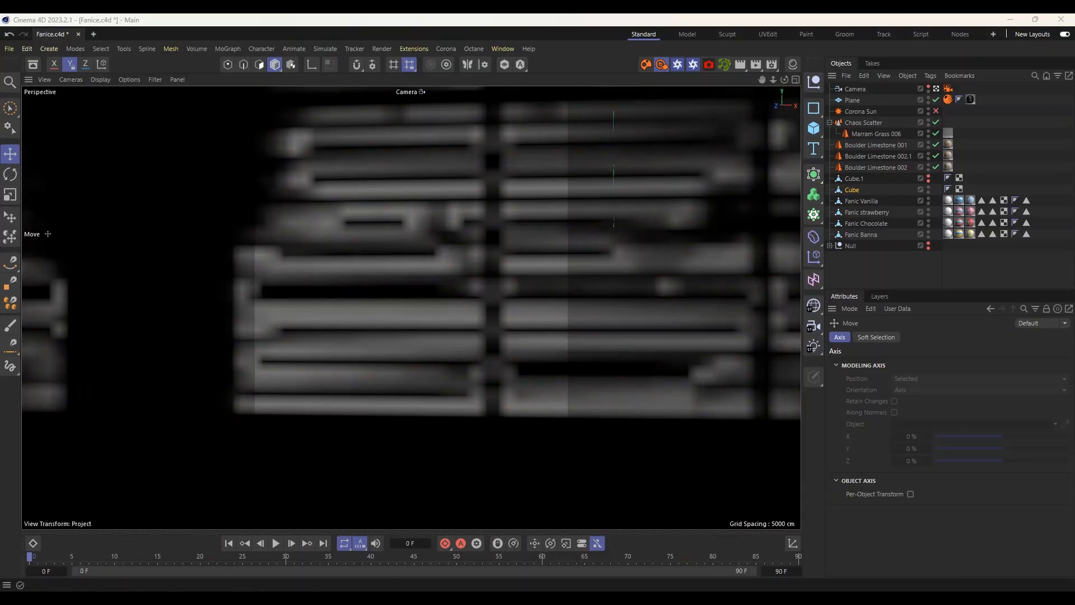
pyautogui.click(379, 567)
pyautogui.moveTo(933, 90); pyautogui.dragTo(753, 64)
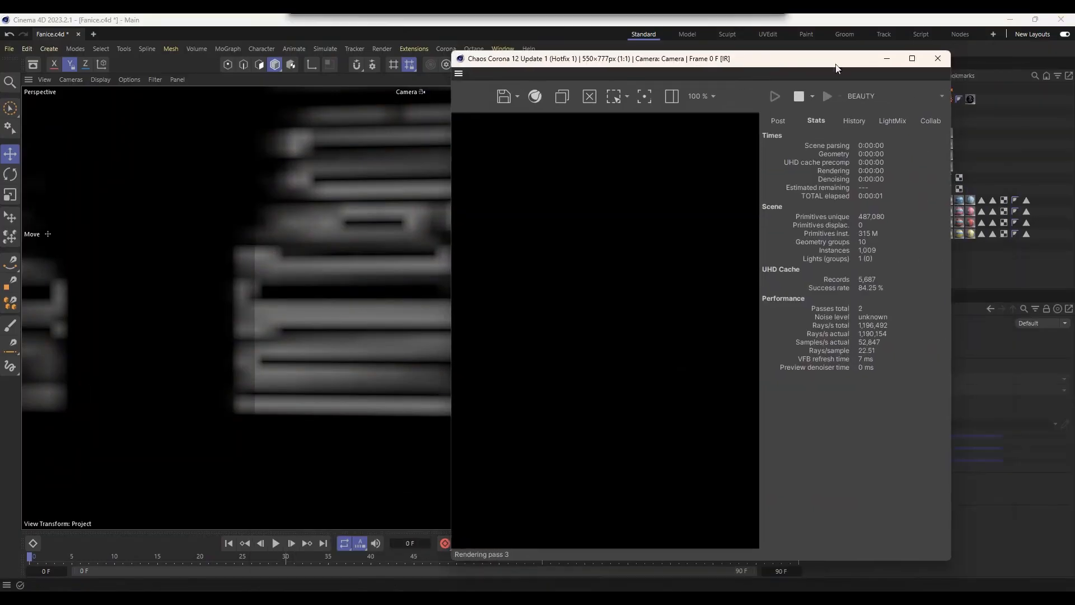
pyautogui.click(912, 57)
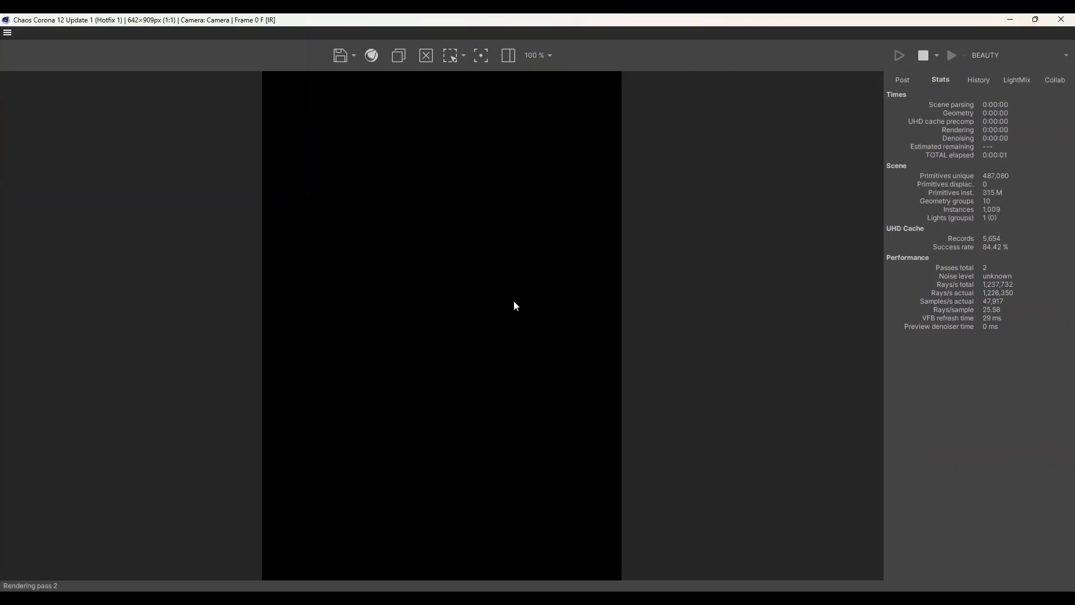
pyautogui.click(1010, 21)
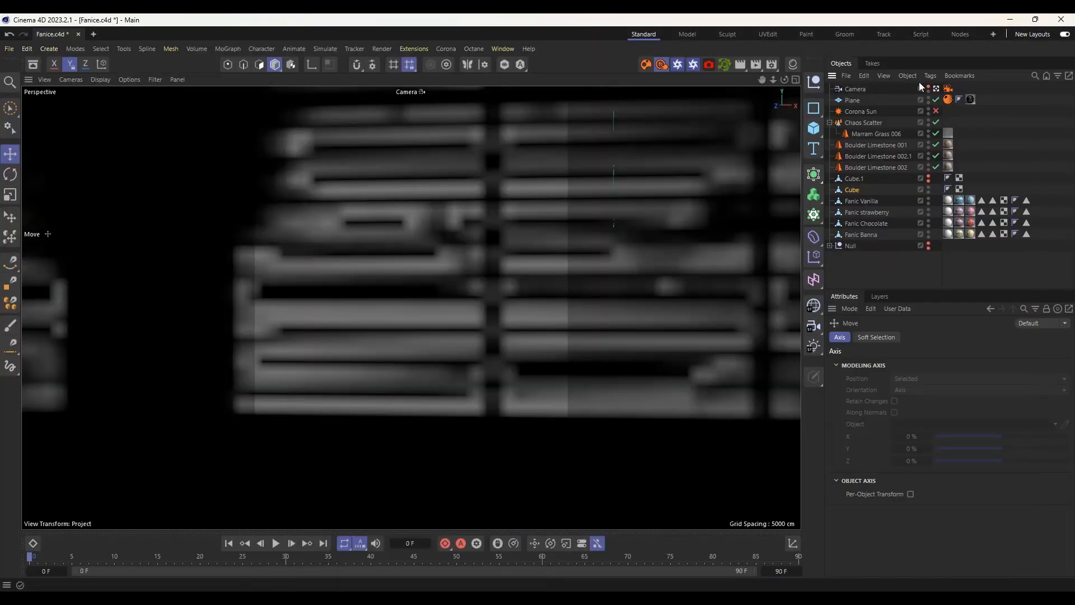
# Re-enable the Corona Sun and inspect the blinds shadows on the products in the Corona VFB.
pyautogui.click(936, 110)
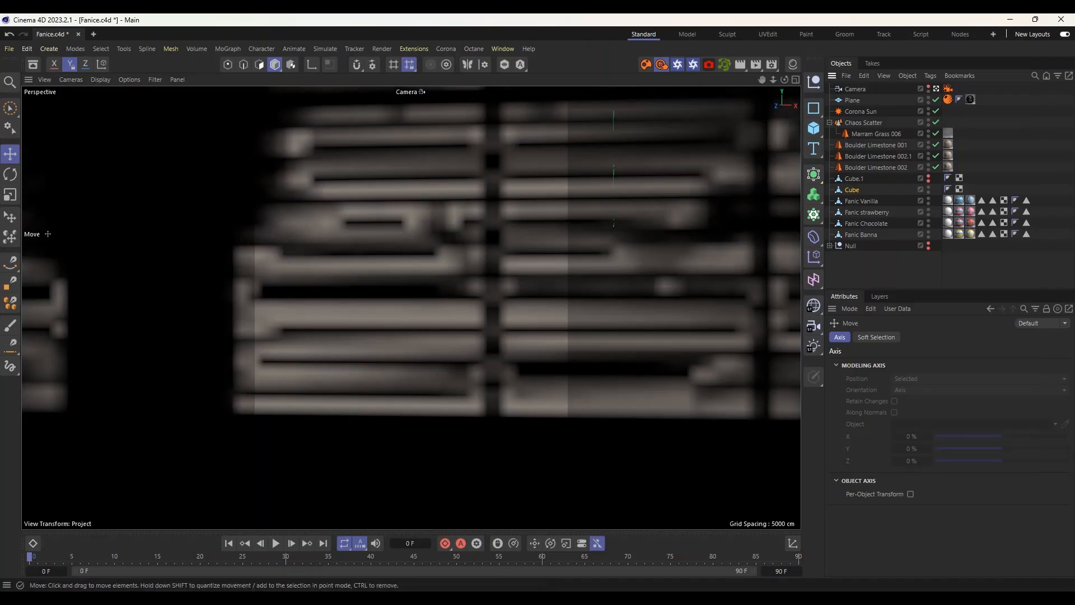
pyautogui.click(396, 557)
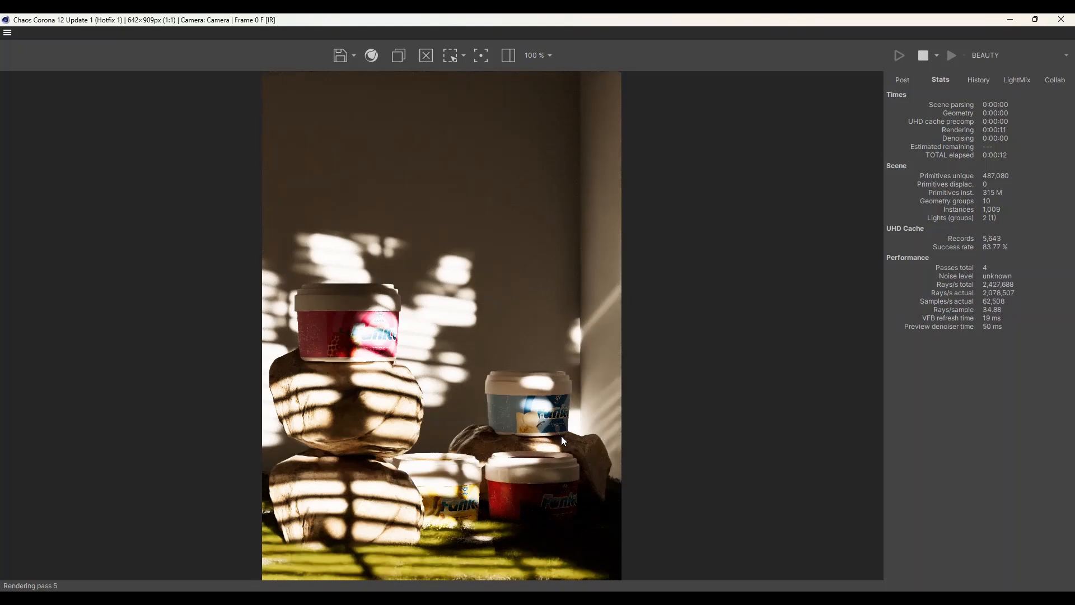
pyautogui.hotkey('alt', 'Tab')
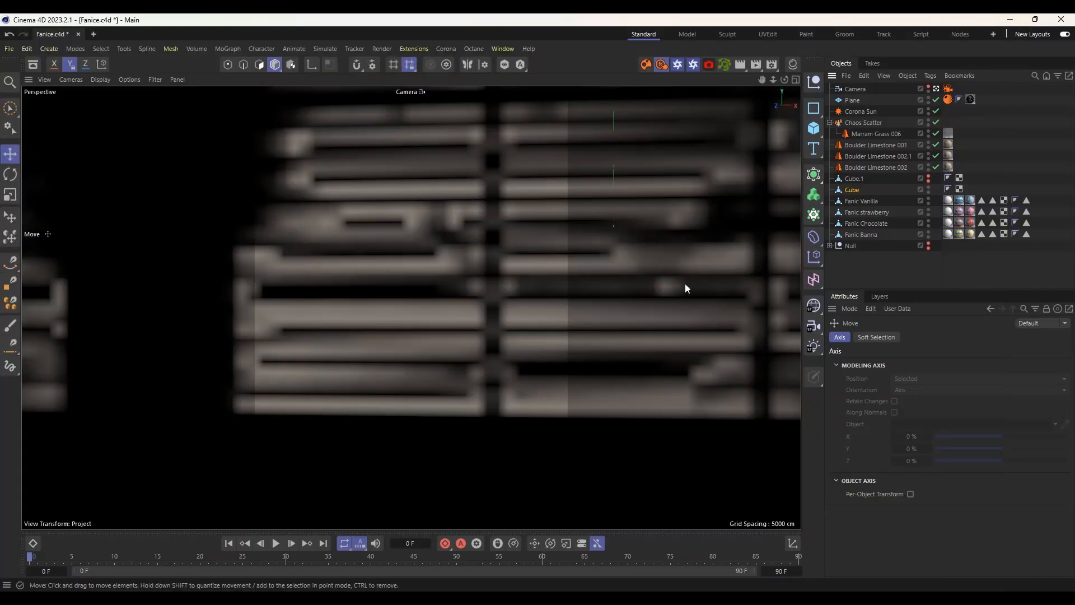
# Leave the camera view and move the blinds Plane further away from the room's open side along its Z axis.
pyautogui.click(936, 89)
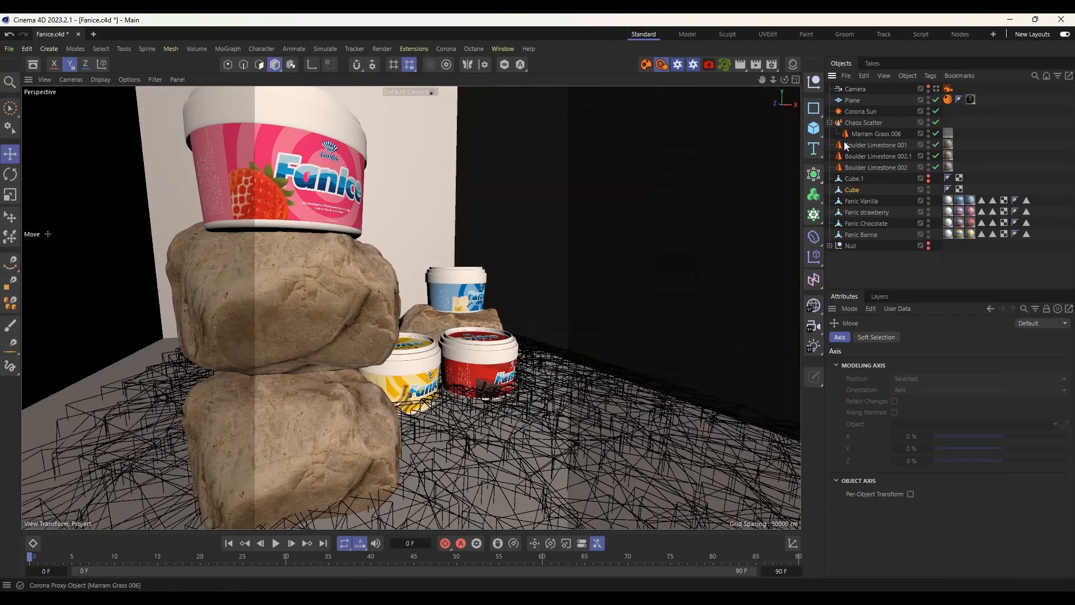
pyautogui.scroll(-3, 383, 333)
pyautogui.keyDown('alt'); pyautogui.moveTo(383, 333); pyautogui.dragTo(402, 323); pyautogui.keyUp('alt')
pyautogui.scroll(-8, 428, 321)
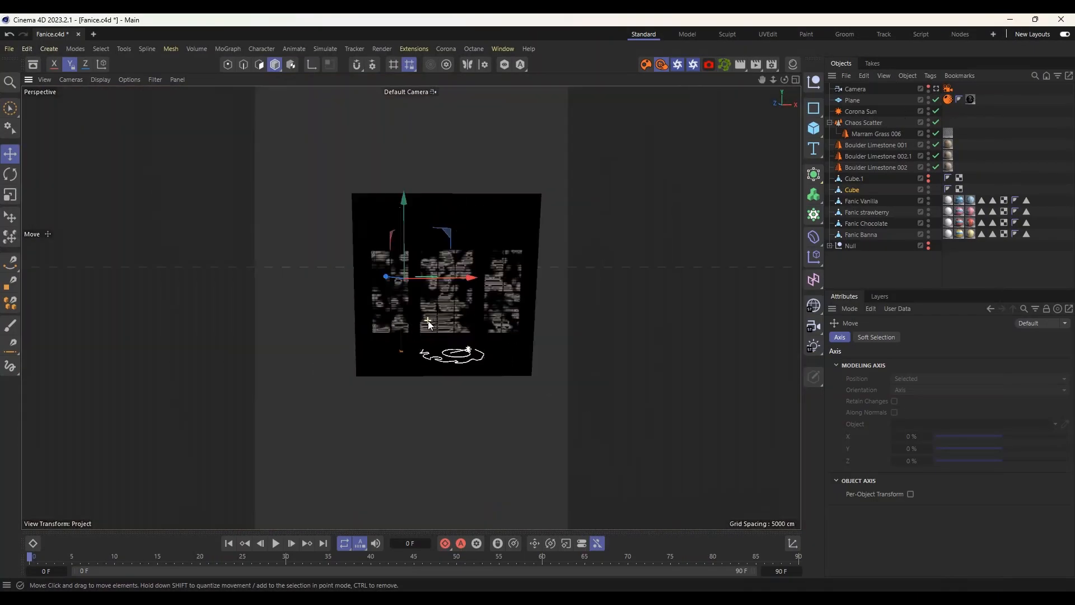
pyautogui.keyDown('alt'); pyautogui.moveTo(512, 309); pyautogui.dragTo(557, 312); pyautogui.keyUp('alt')
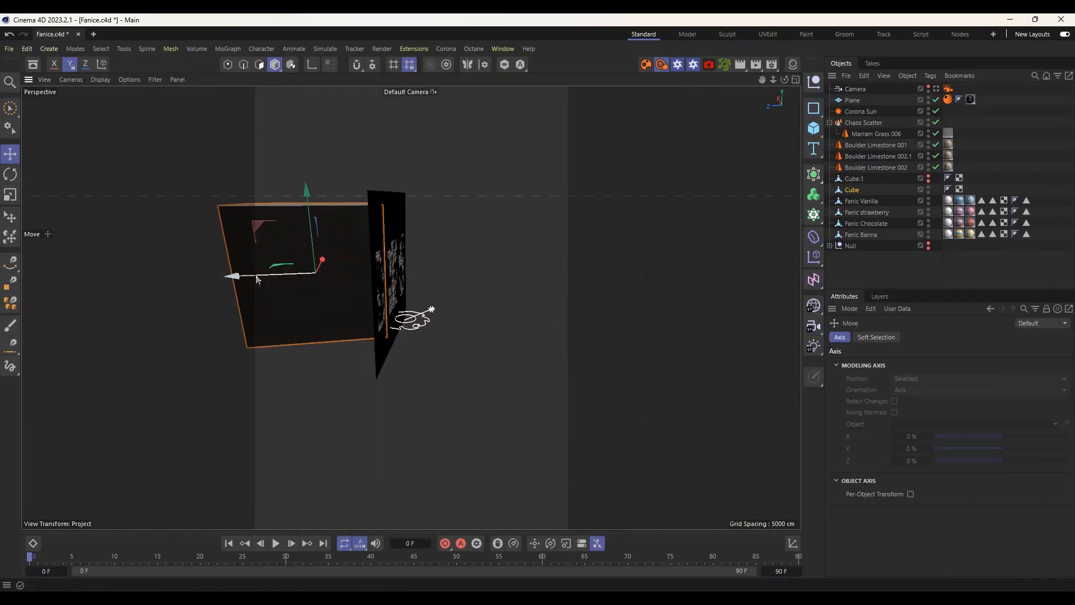
pyautogui.click(395, 244)
pyautogui.moveTo(340, 268); pyautogui.dragTo(360, 273)
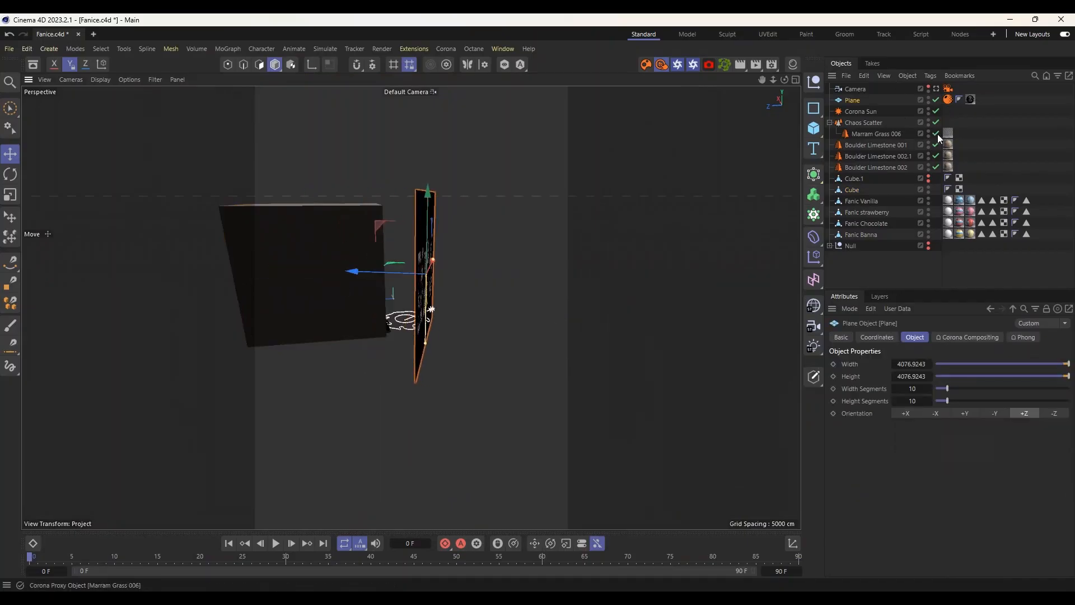
# Set the Corona Sun's intensity to 0.33 and check the blinds shadows through the camera in the Corona VFB.
pyautogui.click(861, 111)
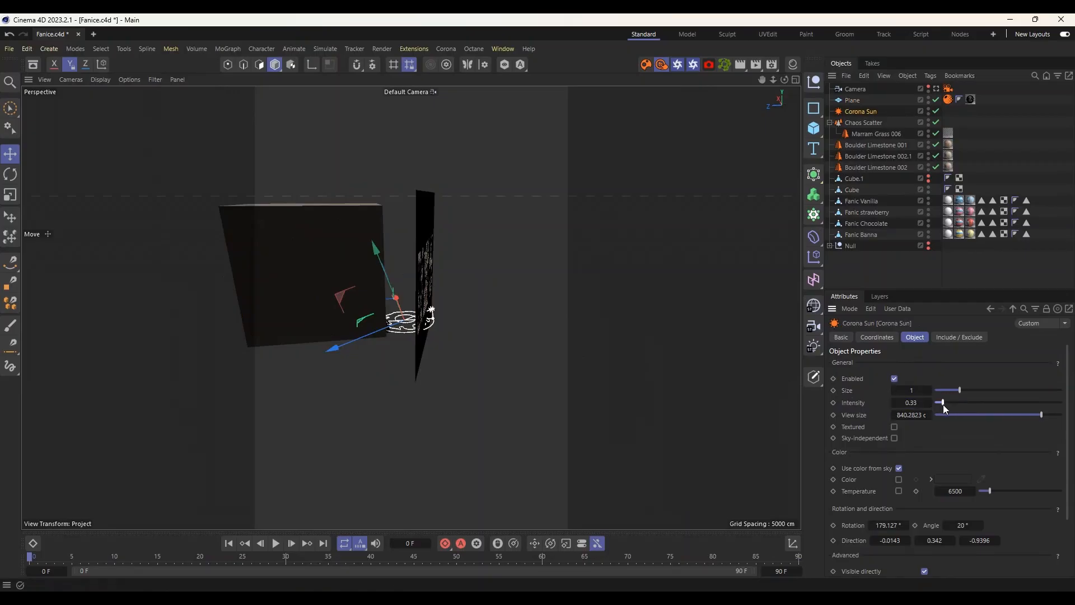
pyautogui.scroll(5, 489, 407)
pyautogui.click(414, 532)
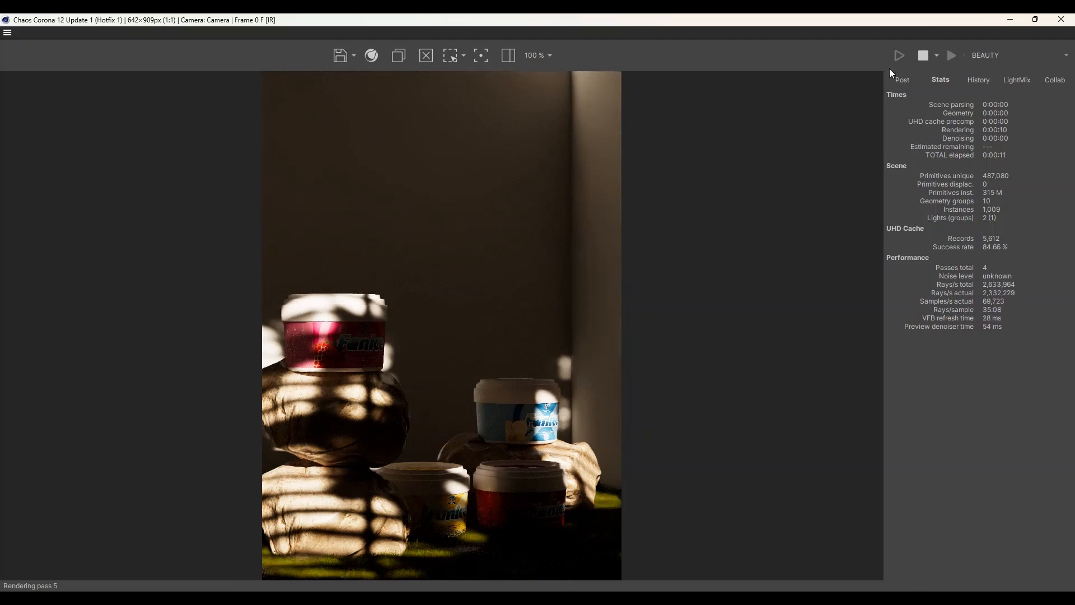
pyautogui.click(1009, 23)
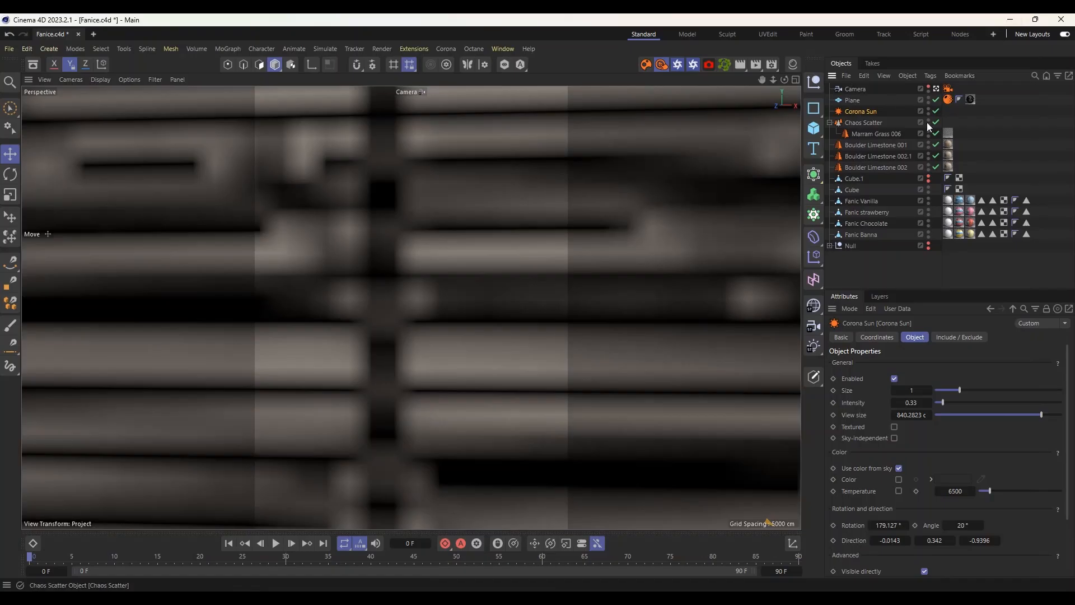
# Disable the blinds plane and add a rectangular Corona Light to the scene in the default camera view.
pyautogui.click(447, 48)
pyautogui.click(491, 93)
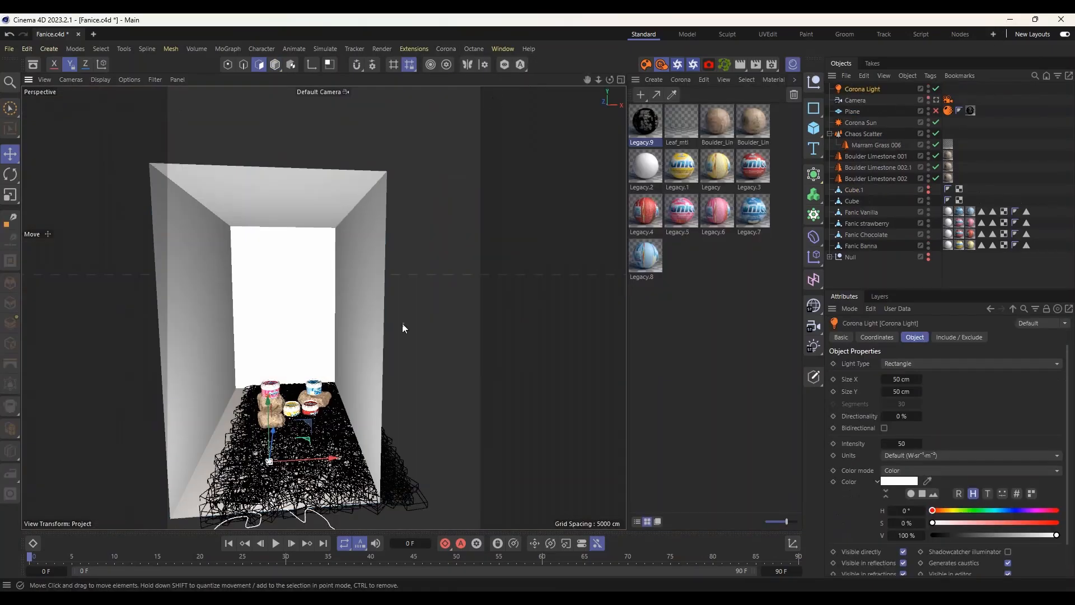
pyautogui.scroll(-3, 391, 334)
pyautogui.scroll(6, 334, 363)
pyautogui.scroll(-3, 337, 363)
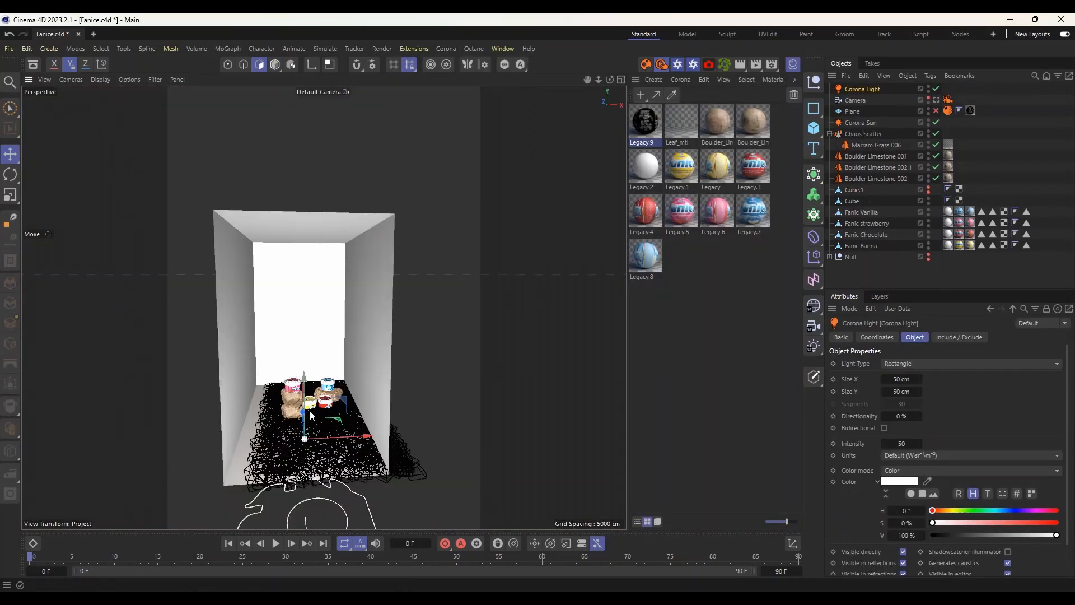
pyautogui.moveTo(337, 362)
pyautogui.keyDown('alt'); pyautogui.mouseDown()
pyautogui.moveTo(377, 376)
pyautogui.moveTo(356, 361)
pyautogui.mouseUp(); pyautogui.keyUp('alt')
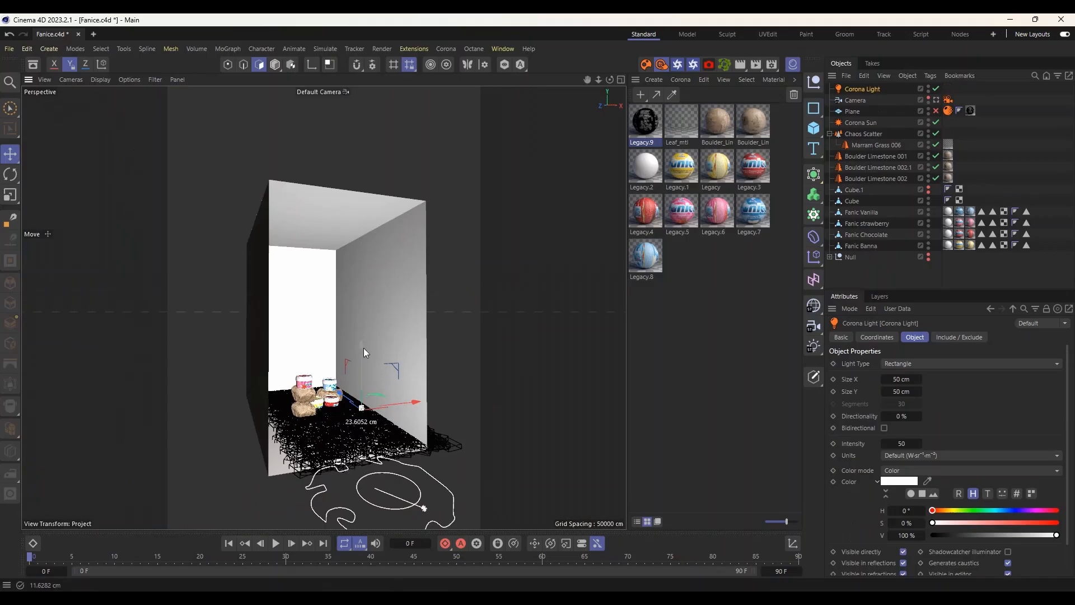
# Add a Target tag to the Corona Light and set the room Cube as its target object.
pyautogui.rightClick(862, 86)
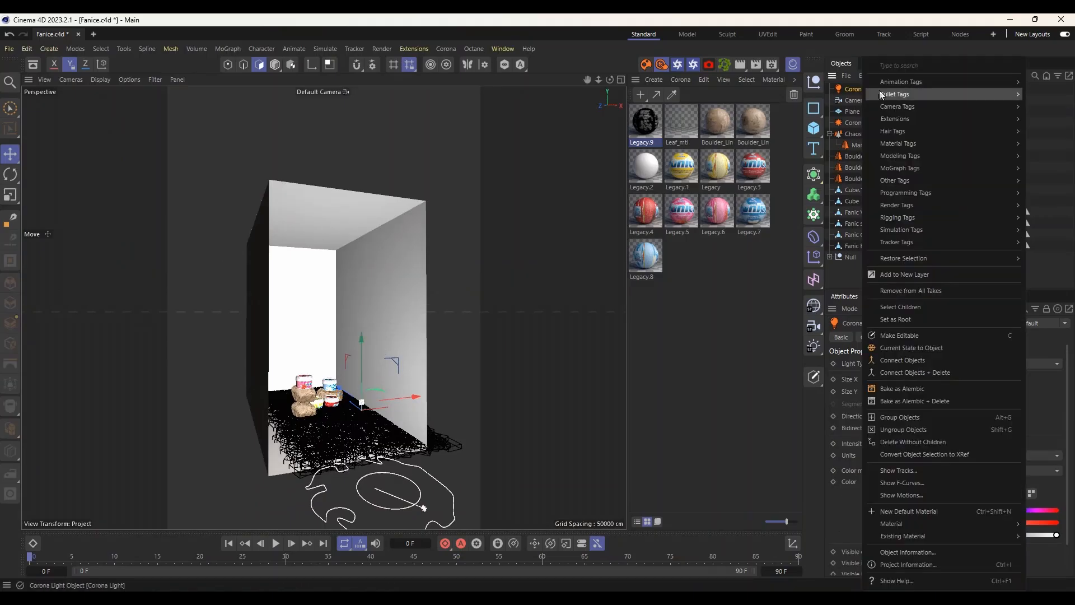
pyautogui.moveTo(921, 83)
pyautogui.click(833, 125)
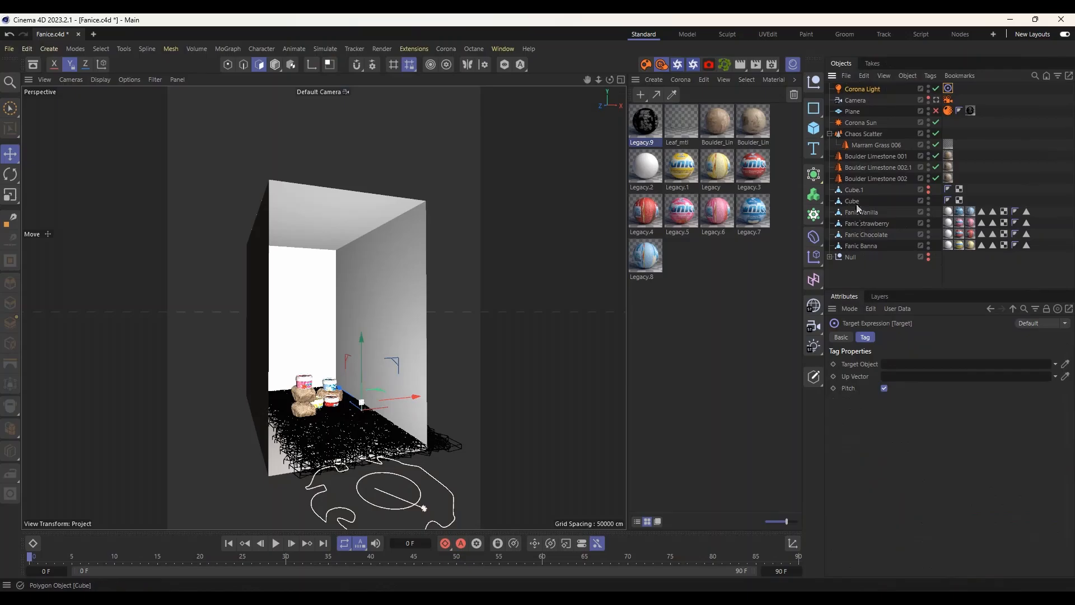
pyautogui.moveTo(856, 201); pyautogui.dragTo(903, 363)
# Raise the Corona Light near the room's ceiling above the products and scale it up to about 191 cm square.
pyautogui.scroll(3, 424, 338)
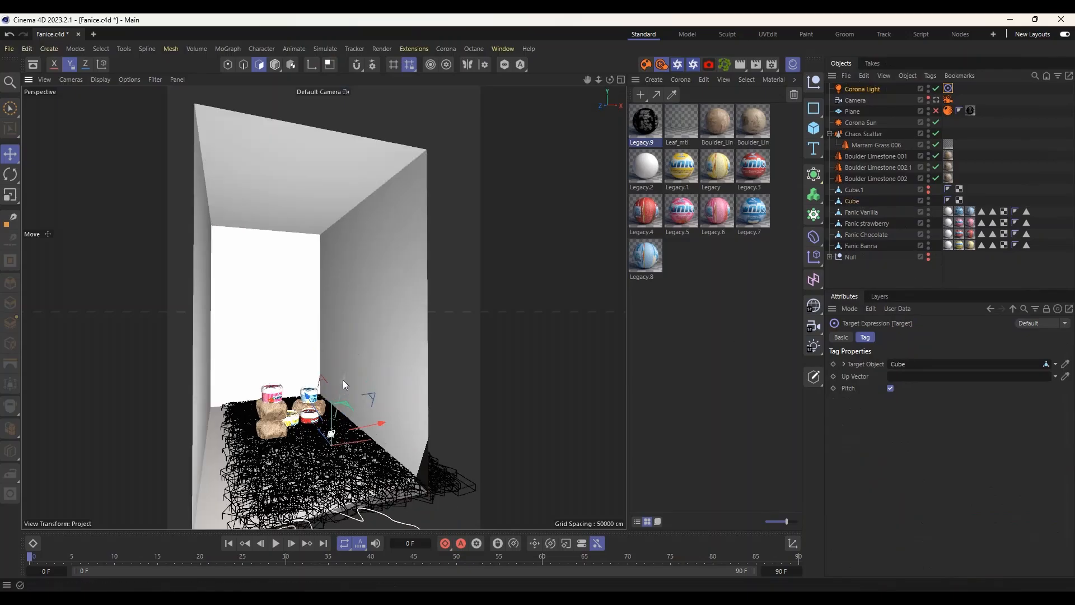
pyautogui.moveTo(344, 384); pyautogui.dragTo(344, 209)
pyautogui.press('t')
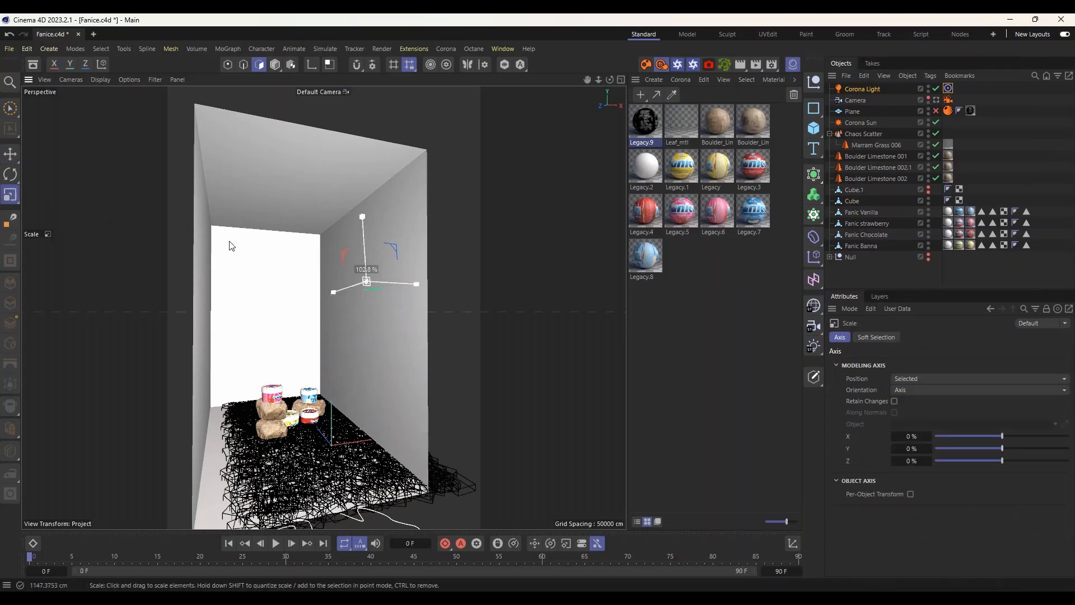
pyautogui.moveTo(231, 245); pyautogui.dragTo(322, 191)
pyautogui.press('e')
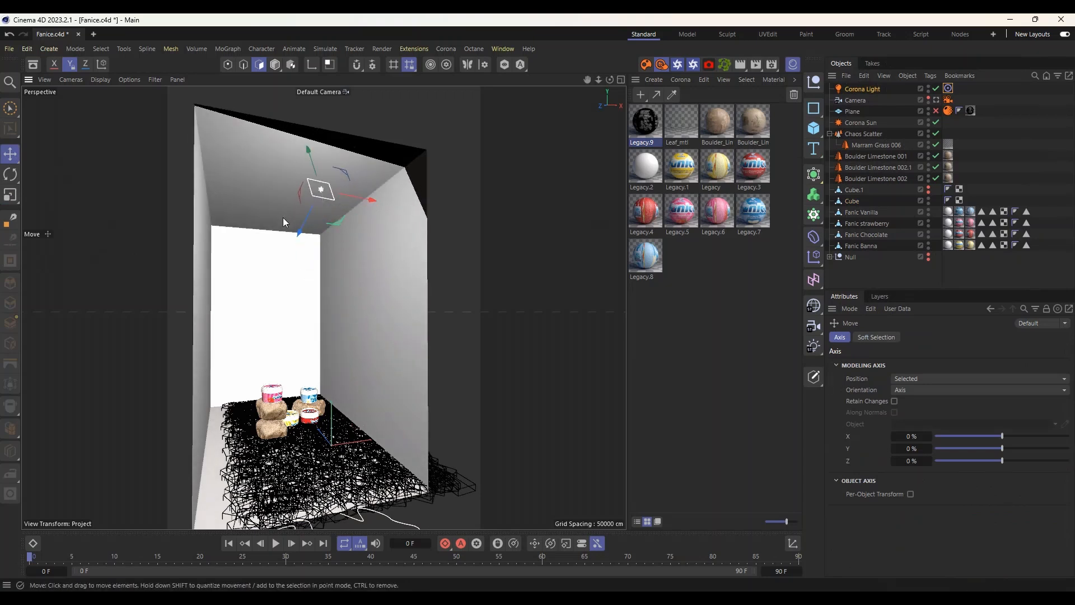
pyautogui.moveTo(283, 219); pyautogui.dragTo(245, 79)
pyautogui.moveTo(292, 164); pyautogui.dragTo(263, 196)
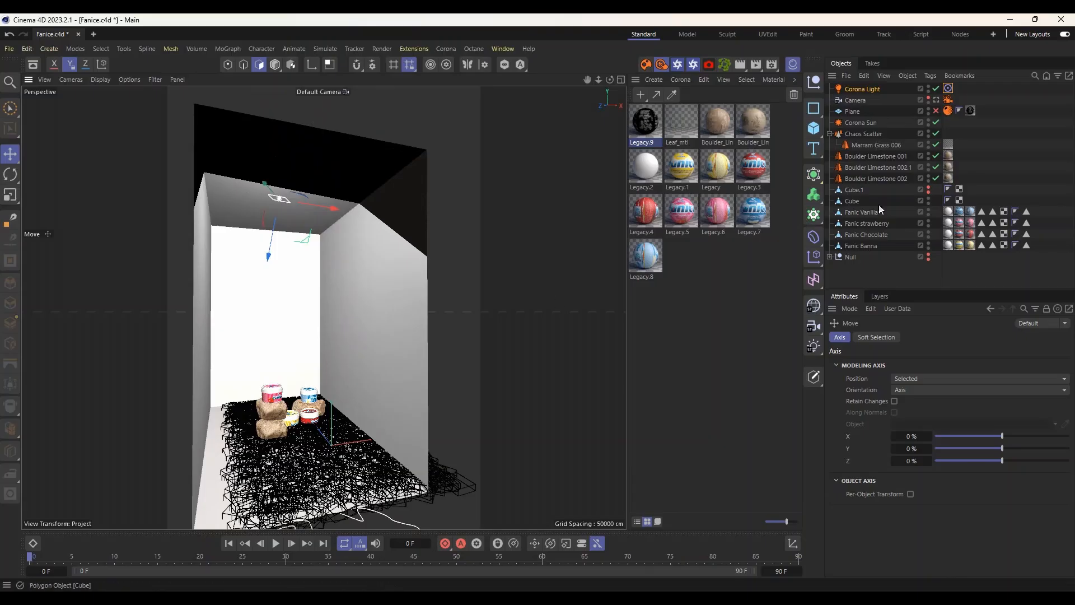
# Enable the blinds plane, return to the Corona Camera view and check the added light in the Corona VFB.
pyautogui.click(935, 110)
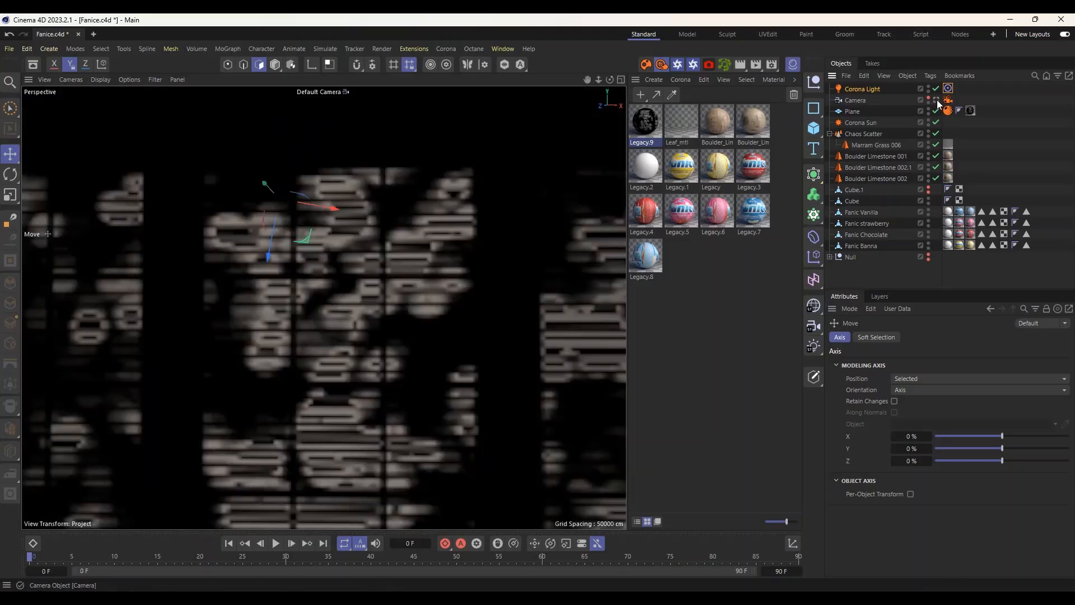
pyautogui.click(937, 100)
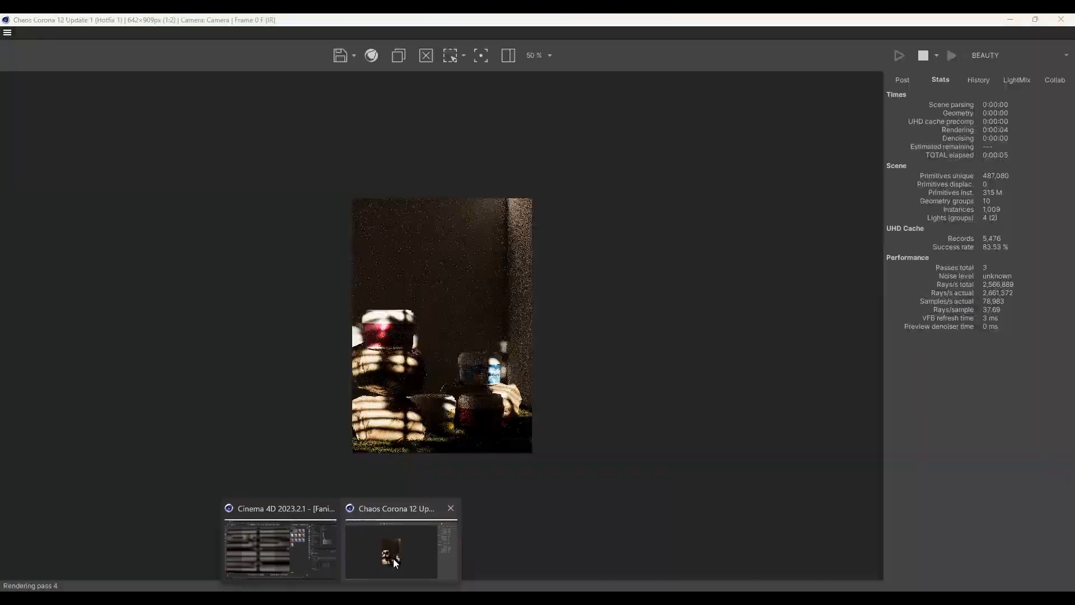
pyautogui.click(387, 552)
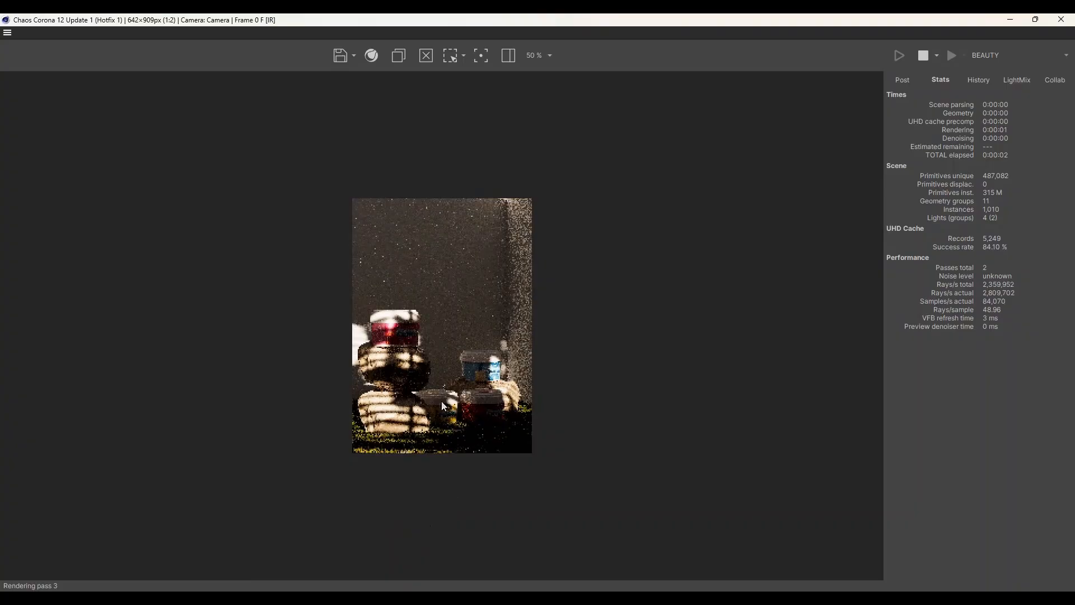
pyautogui.scroll(2, 442, 405)
pyautogui.scroll(-1, 442, 404)
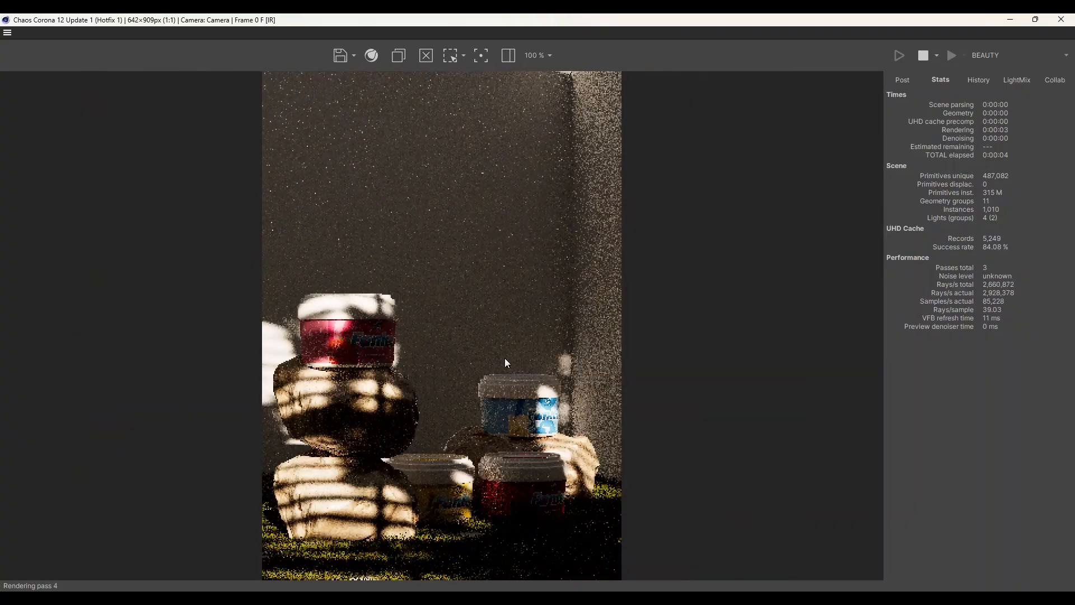
pyautogui.click(1011, 21)
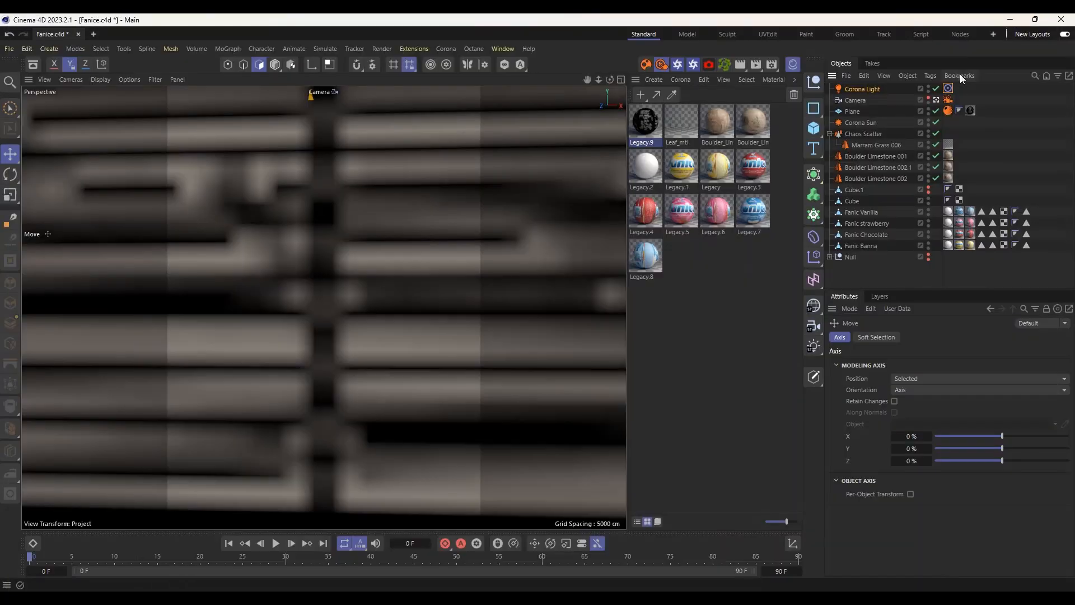
# Switch back to the default camera, disable the blinds plane and nudge the Corona Light's position below the ceiling.
pyautogui.click(937, 100)
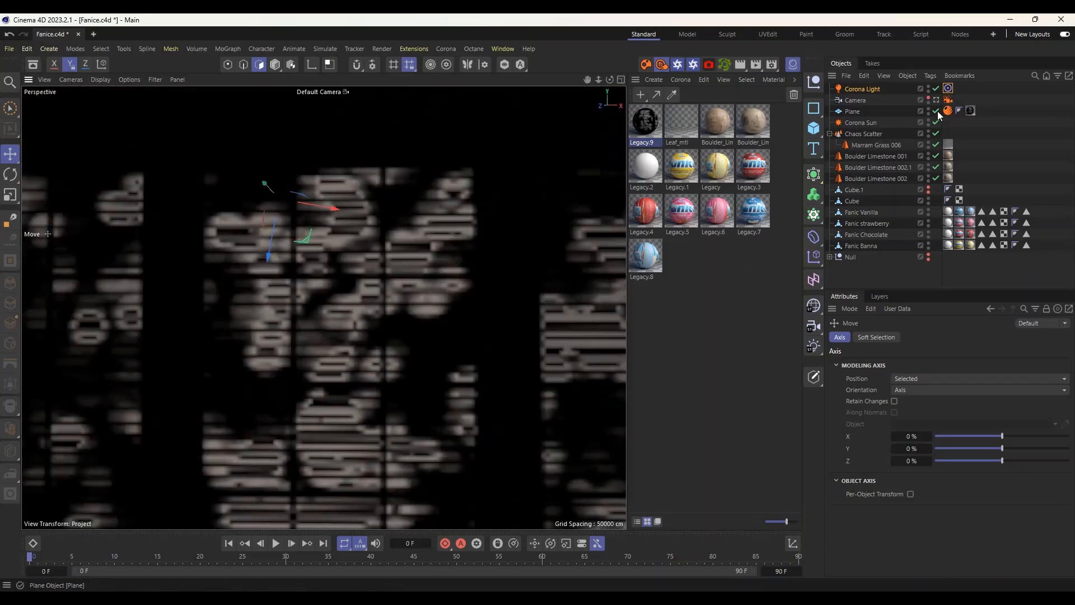
pyautogui.click(937, 111)
pyautogui.moveTo(302, 240)
pyautogui.mouseDown()
pyautogui.moveTo(294, 297)
pyautogui.moveTo(301, 249)
pyautogui.mouseUp()
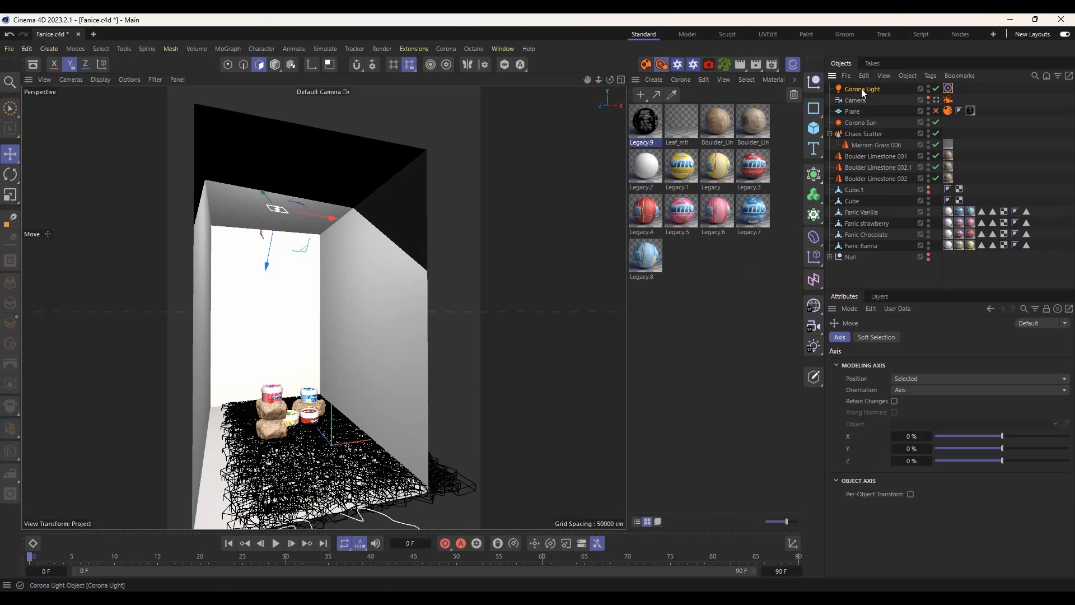
# Duplicate the Corona Light, target the copy at Fanic strawberry and move it down closer to the tubs.
pyautogui.keyDown('ctrl'); pyautogui.moveTo(862, 85); pyautogui.dragTo(863, 84); pyautogui.keyUp('ctrl')
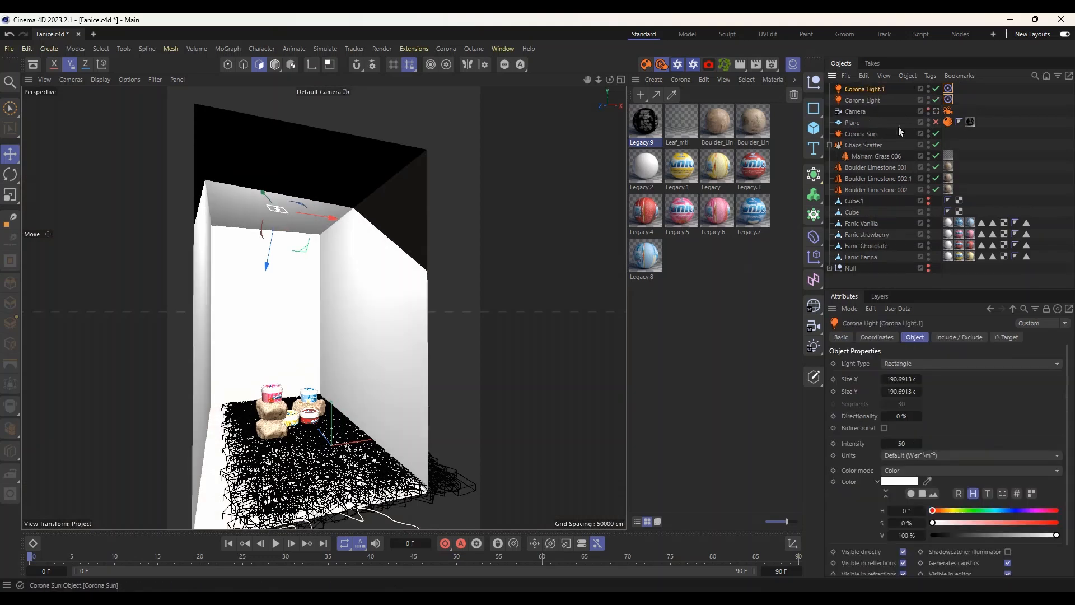
pyautogui.click(948, 89)
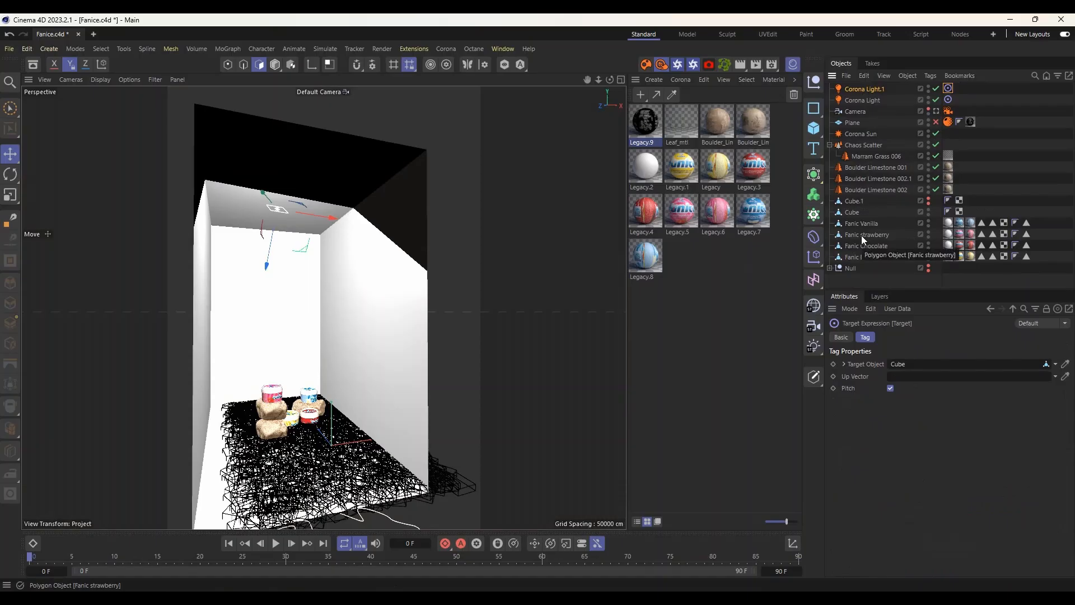
pyautogui.moveTo(861, 235); pyautogui.dragTo(916, 369)
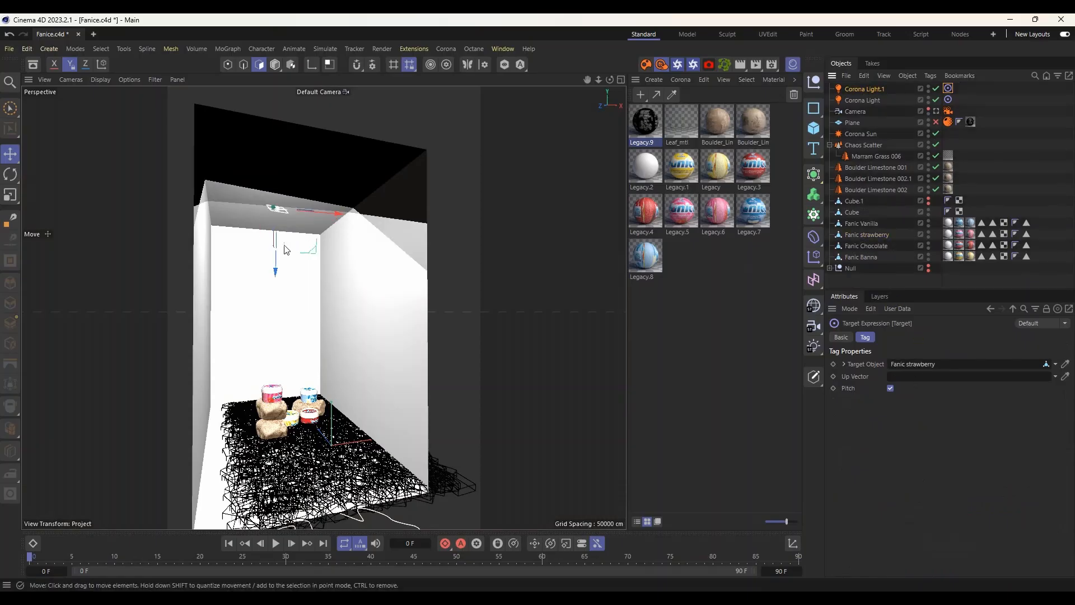
pyautogui.moveTo(286, 250); pyautogui.dragTo(271, 341)
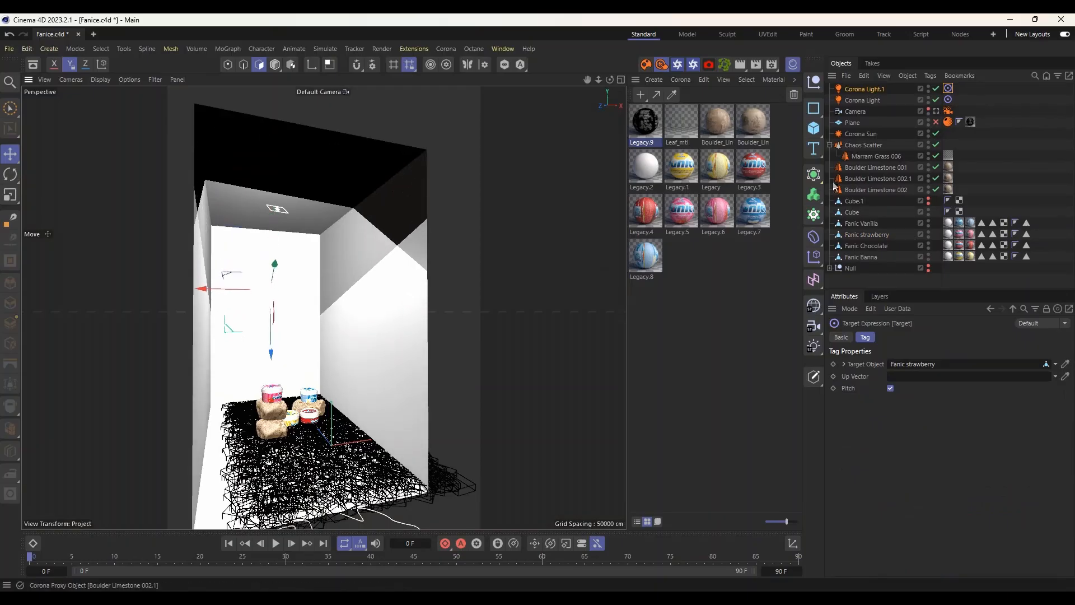
# Turn off Visible directly for the duplicated Corona Light, re-enable the blinds plane and inspect the camera render in the Corona VFB.
pyautogui.click(877, 101)
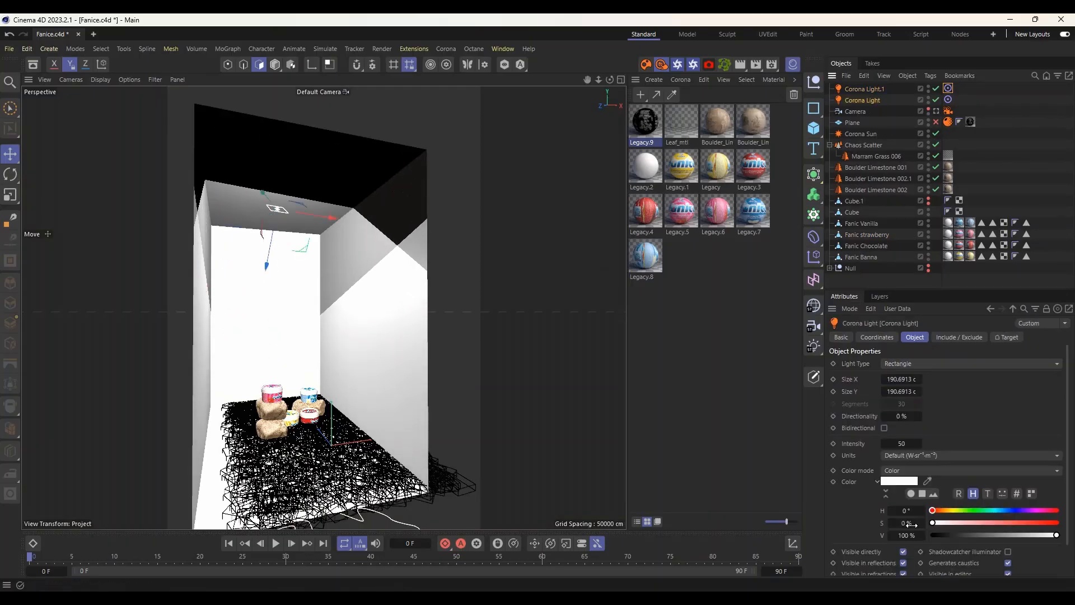
pyautogui.click(871, 90)
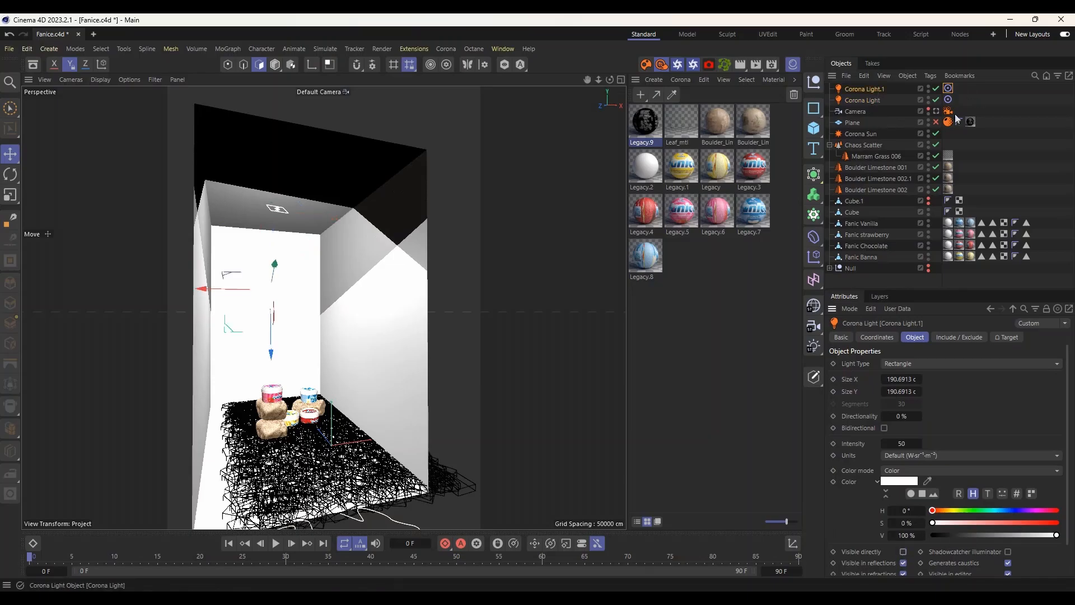
pyautogui.click(937, 111)
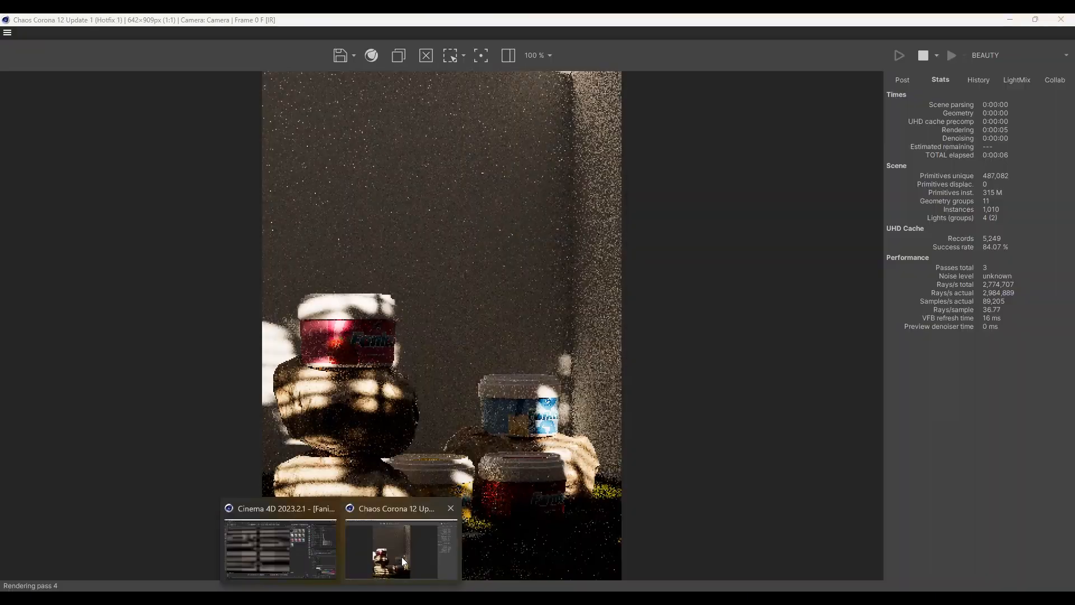
pyautogui.click(402, 556)
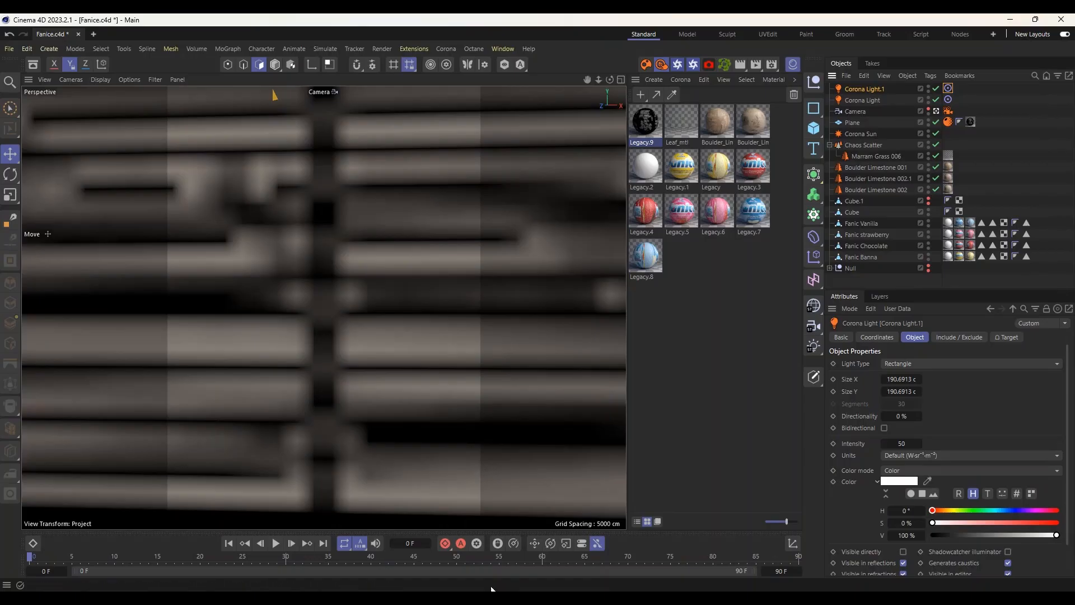
pyautogui.click(393, 552)
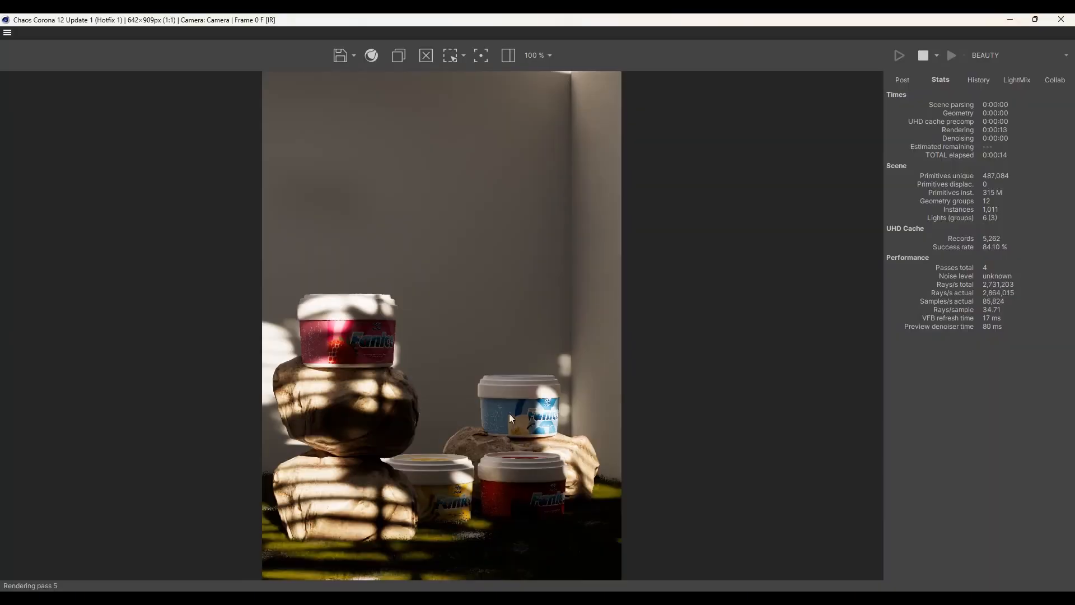
pyautogui.click(1010, 21)
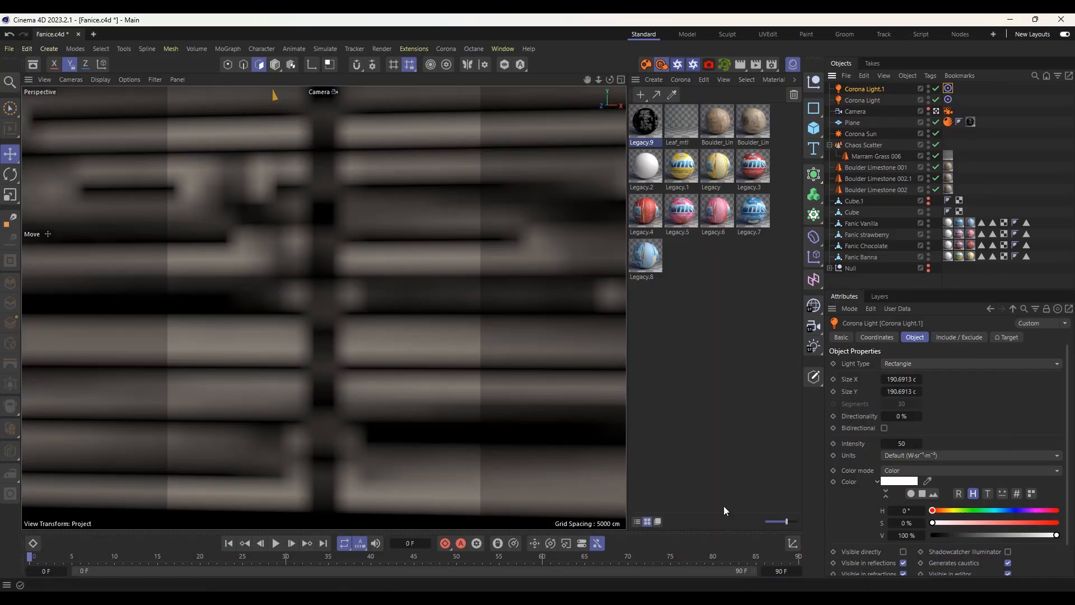
# Switch to the browser to examine the Volora Skincare reference render on Behance, and return to Cinema 4D.
pyautogui.click(759, 566)
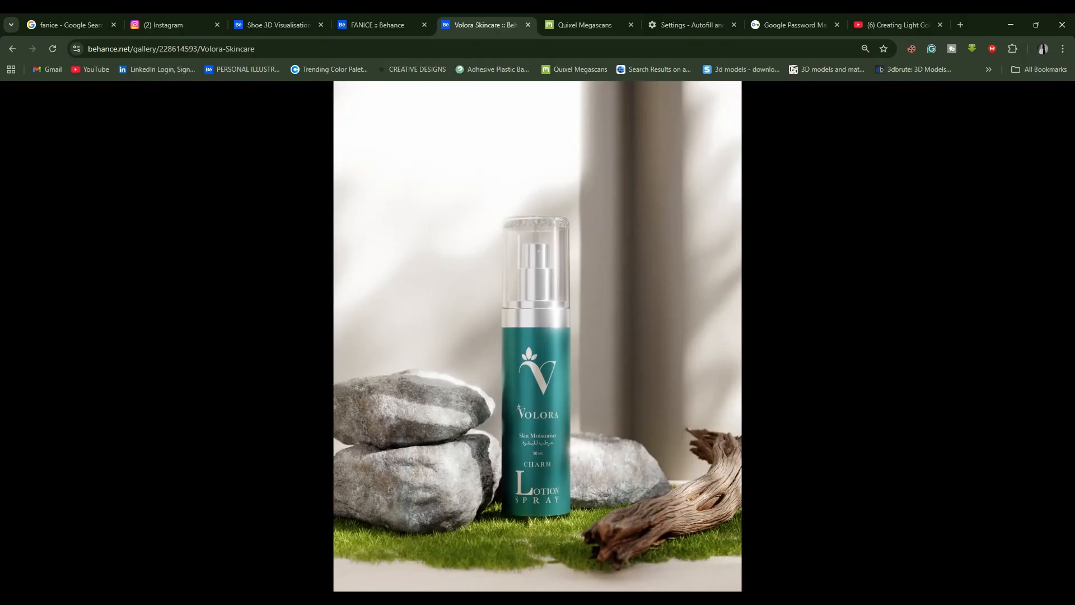
pyautogui.click(1011, 25)
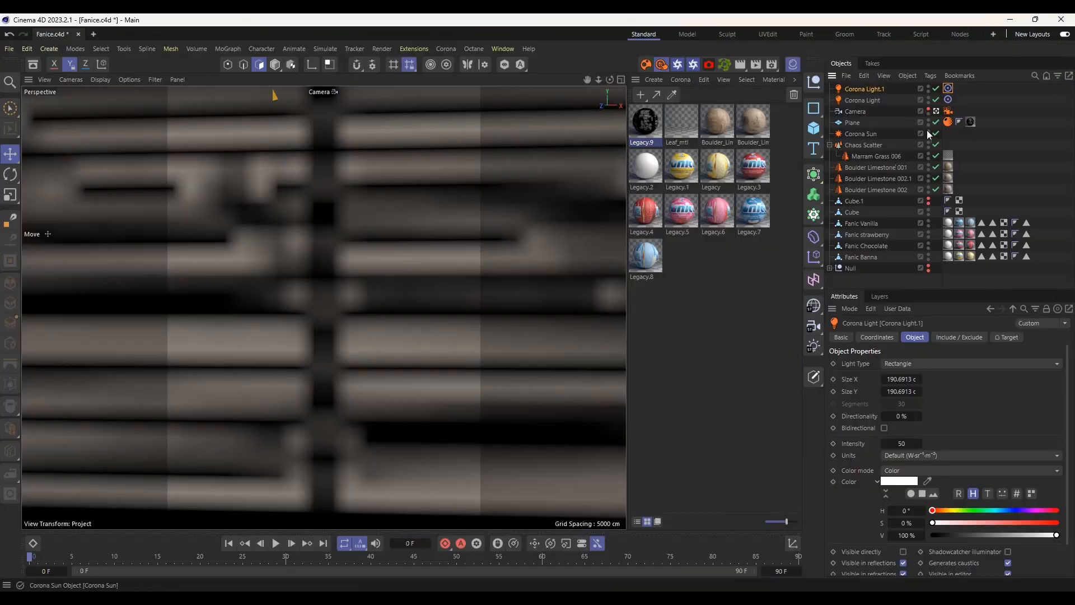
# Select the blinds plane and move it slightly down in the default camera view.
pyautogui.press('t')
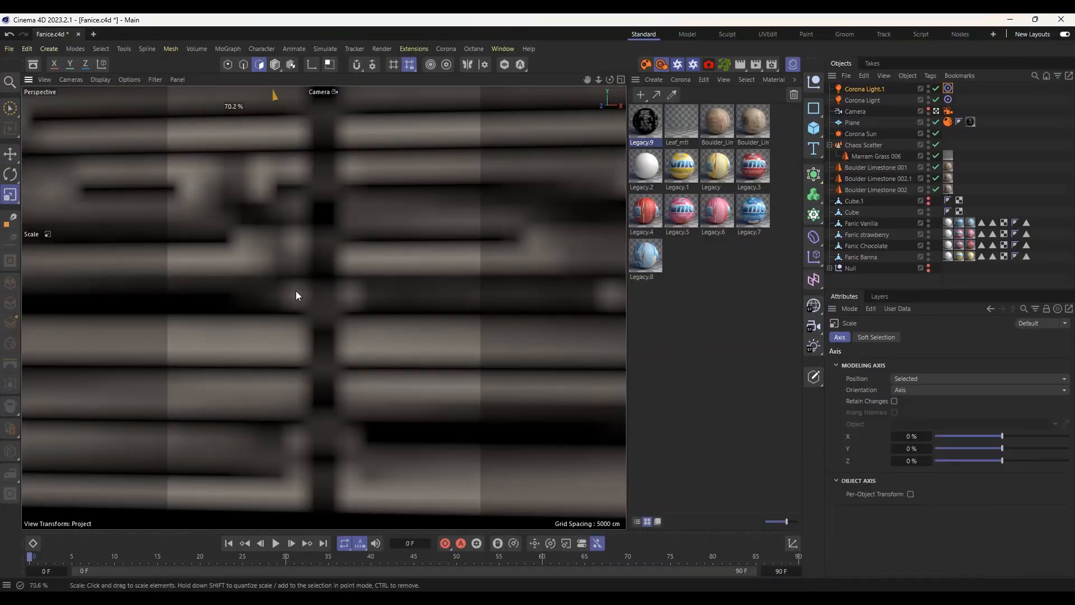
pyautogui.click(887, 123)
pyautogui.moveTo(555, 230); pyautogui.dragTo(509, 236)
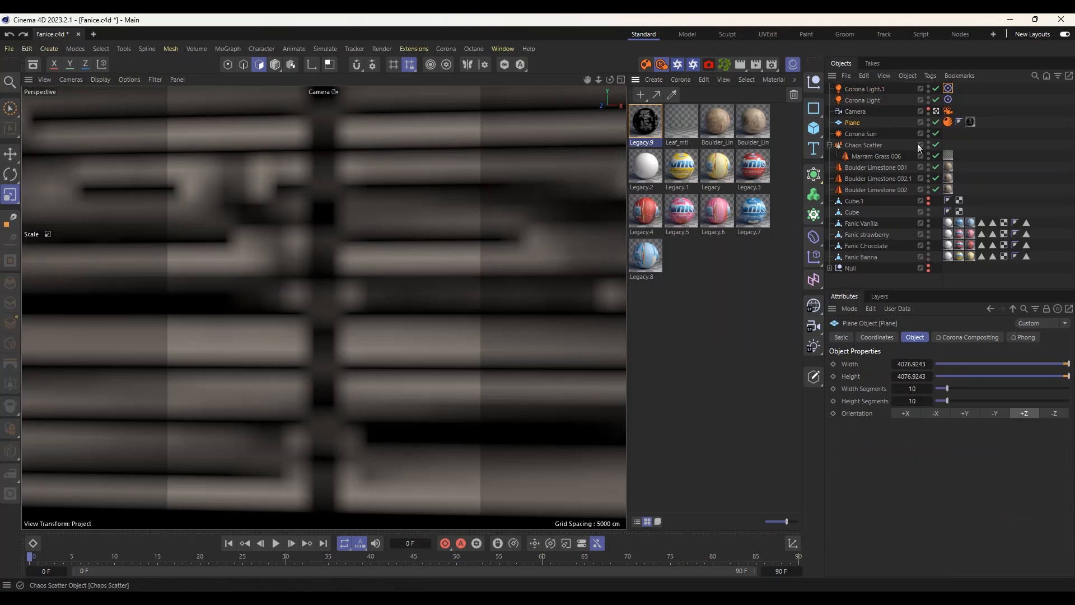
pyautogui.hotkey('ctrl', 'z')
pyautogui.scroll(-8, 494, 274)
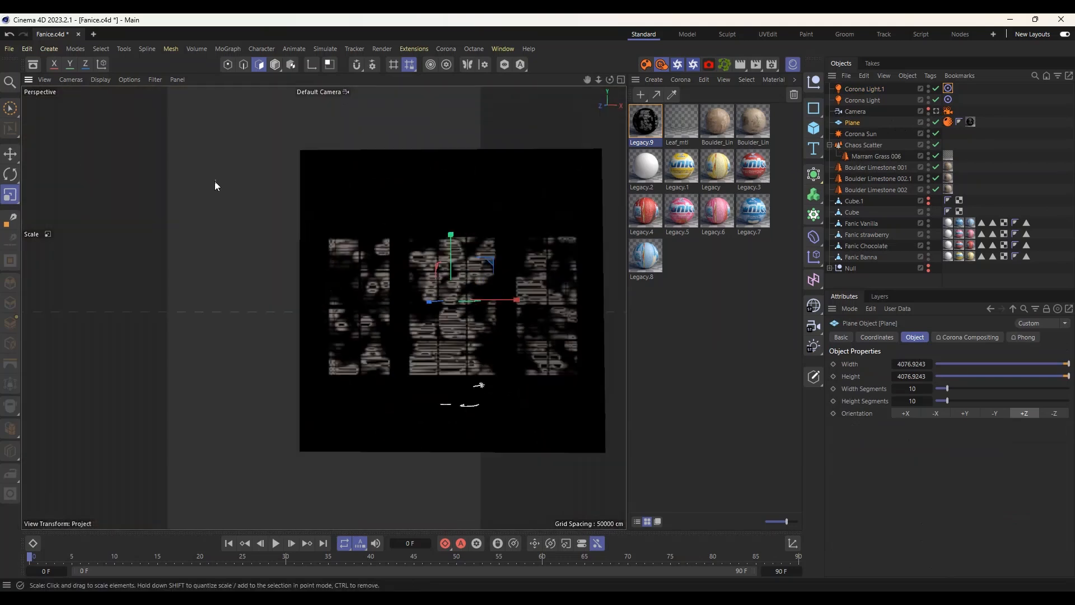
pyautogui.click(11, 154)
pyautogui.moveTo(449, 246); pyautogui.dragTo(447, 265)
pyautogui.hotkey('ctrl', 'z')
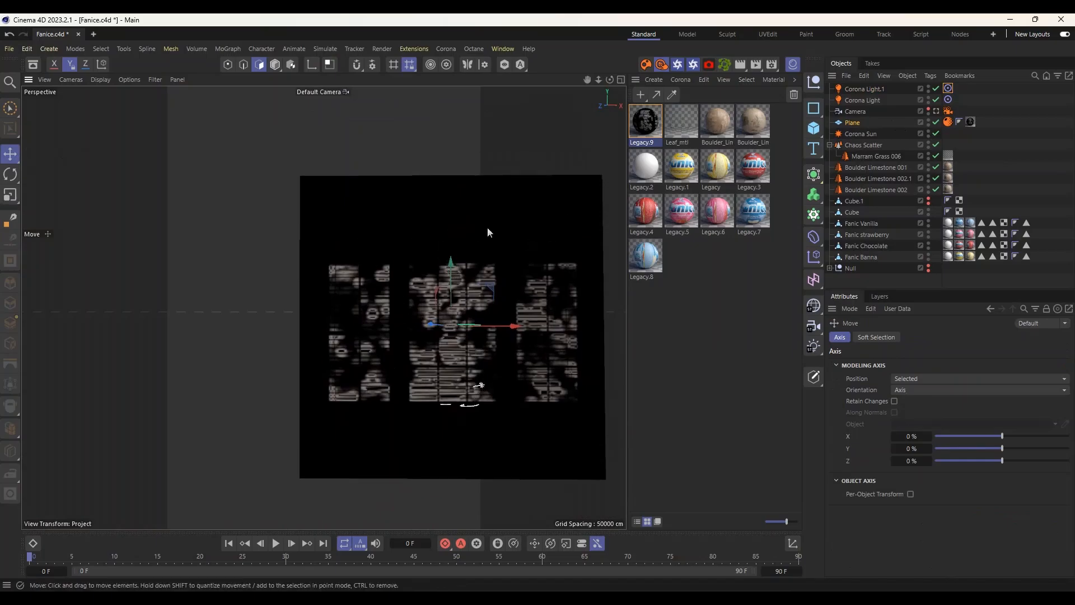
# Show all four views, dock the Corona VFB beside them and hide the material manager.
pyautogui.click(621, 80)
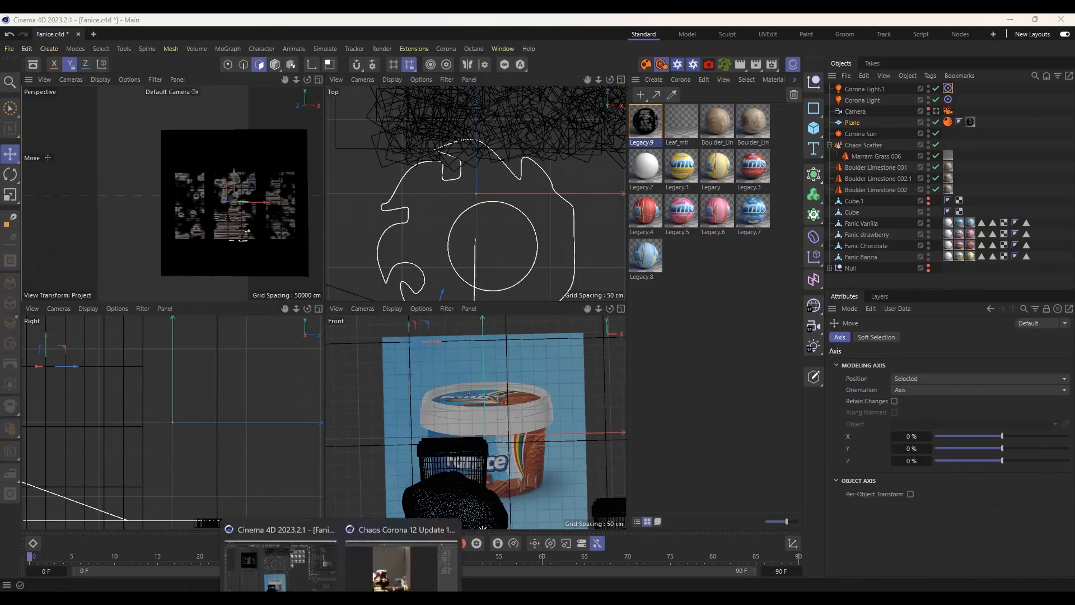
pyautogui.click(412, 554)
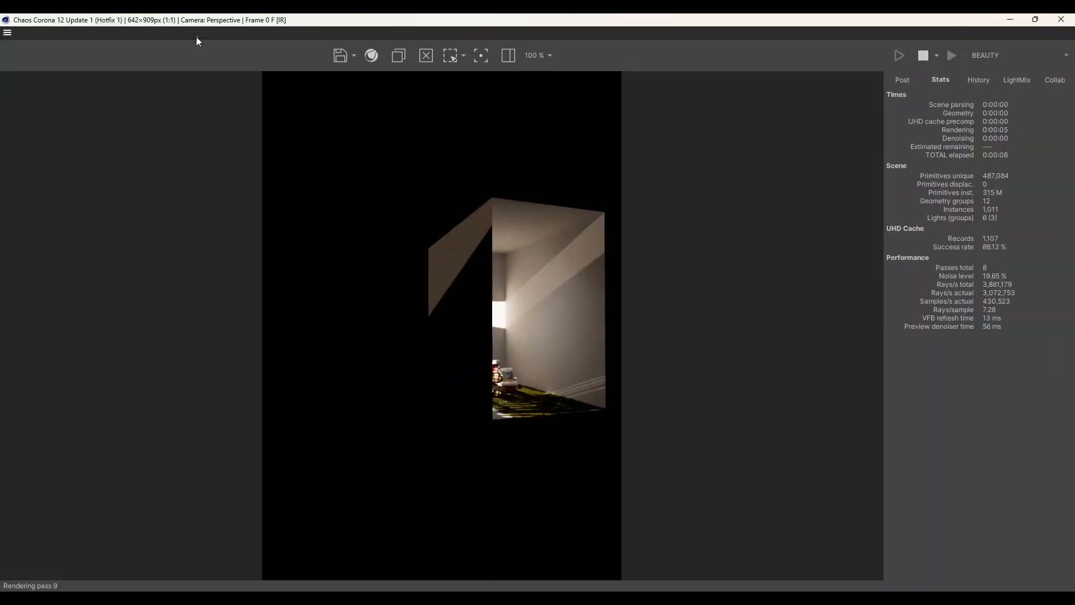
pyautogui.click(1035, 19)
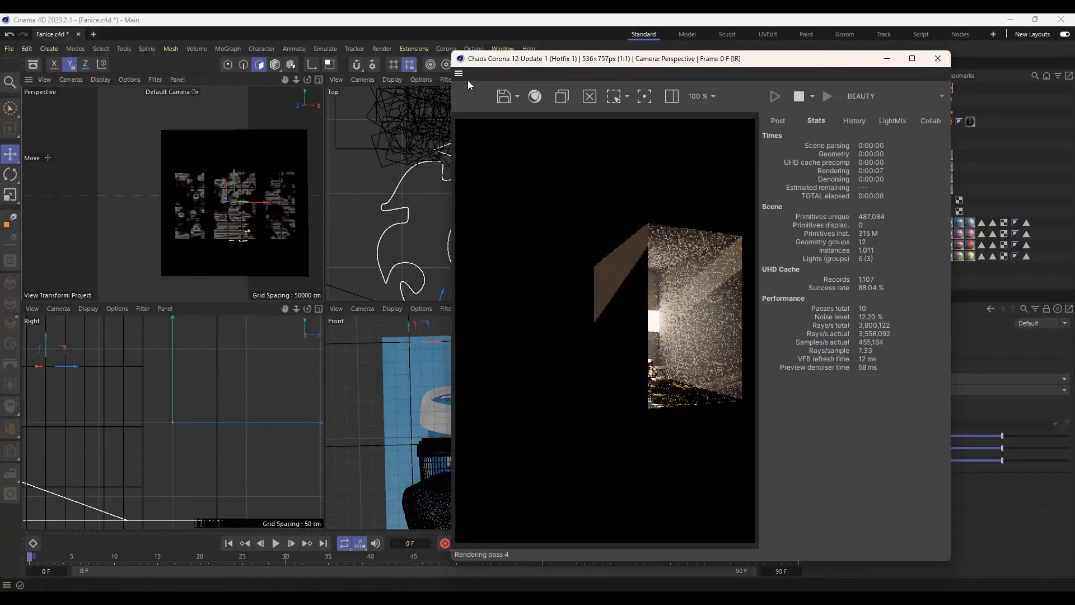
pyautogui.moveTo(460, 74); pyautogui.dragTo(21, 86)
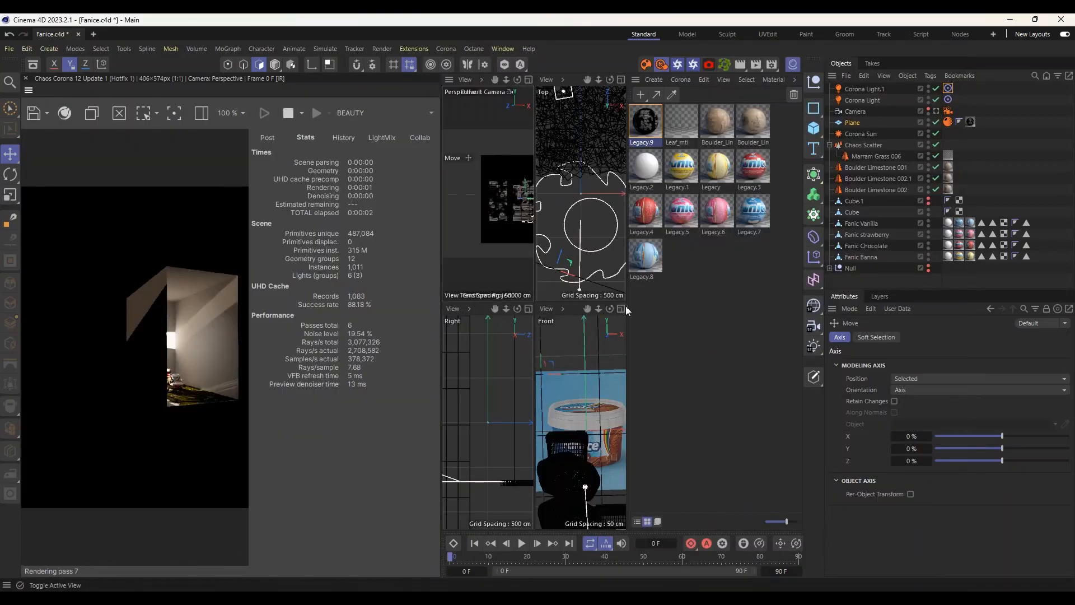
pyautogui.moveTo(626, 308); pyautogui.dragTo(723, 305)
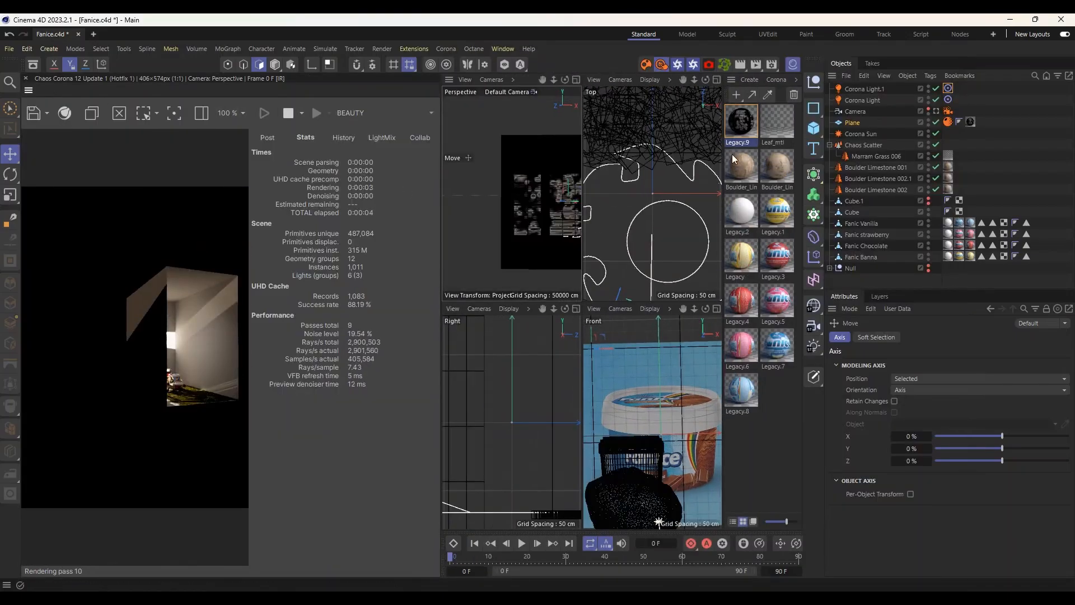
pyautogui.click(793, 65)
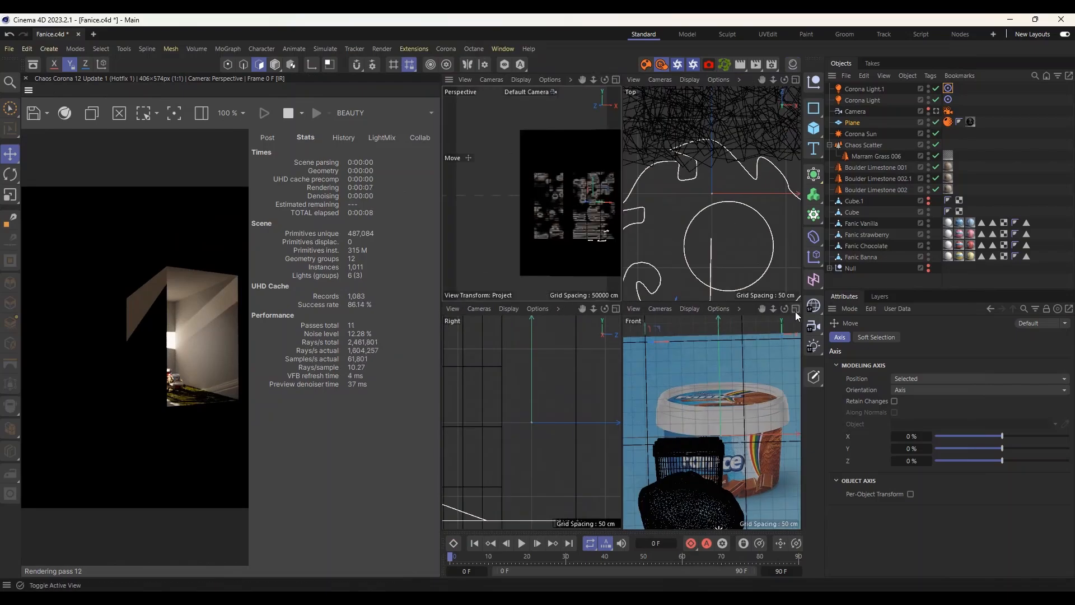
# Activate the scene camera for the interactive render and maximize the Front view around the whole room.
pyautogui.click(937, 111)
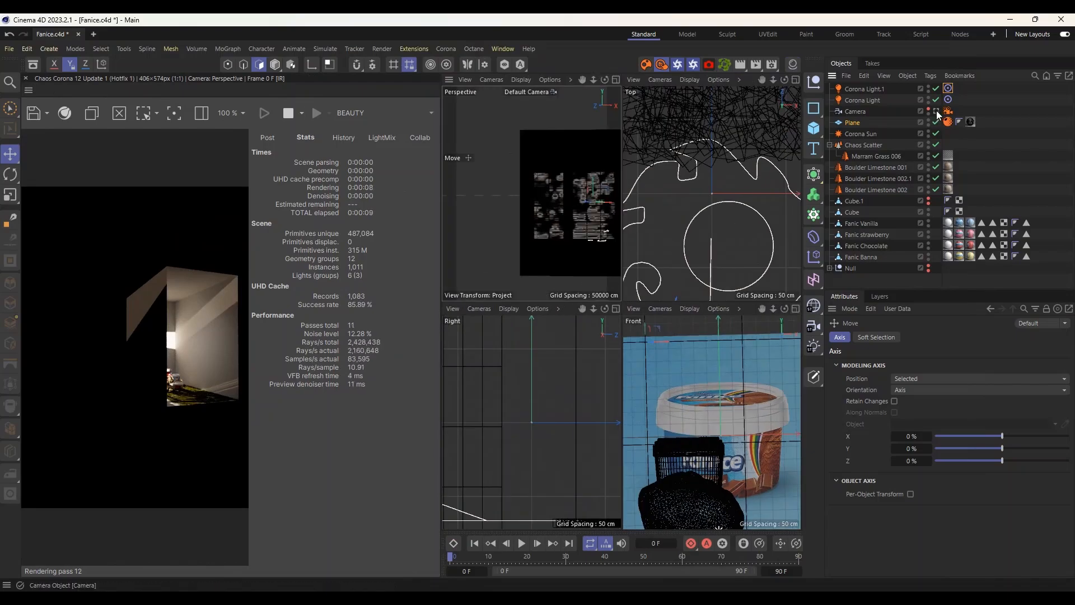
pyautogui.click(796, 308)
pyautogui.scroll(-10, 573, 376)
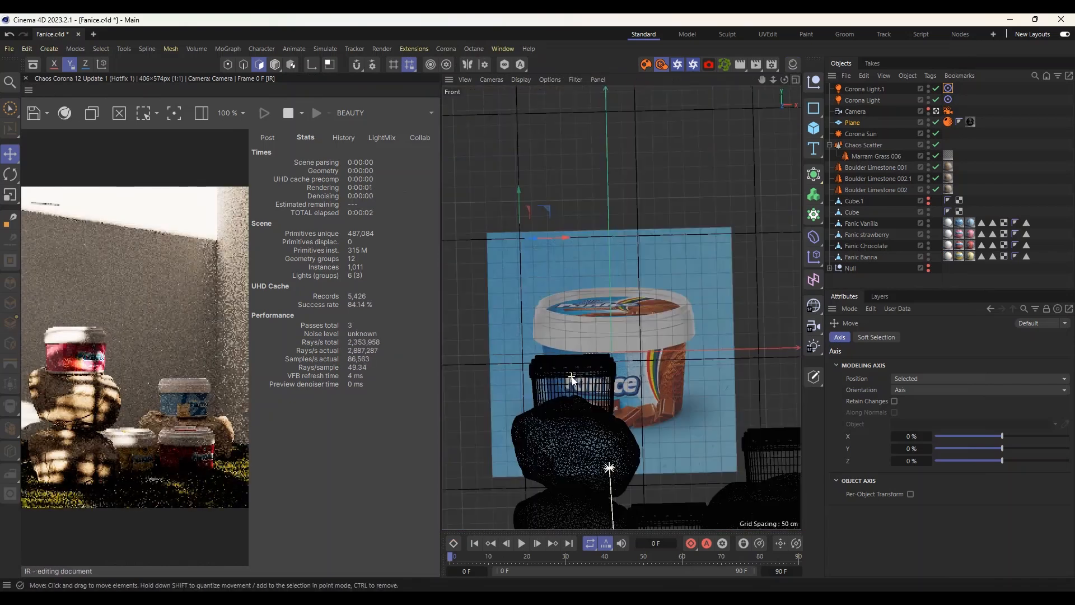
pyautogui.scroll(-2, 637, 397)
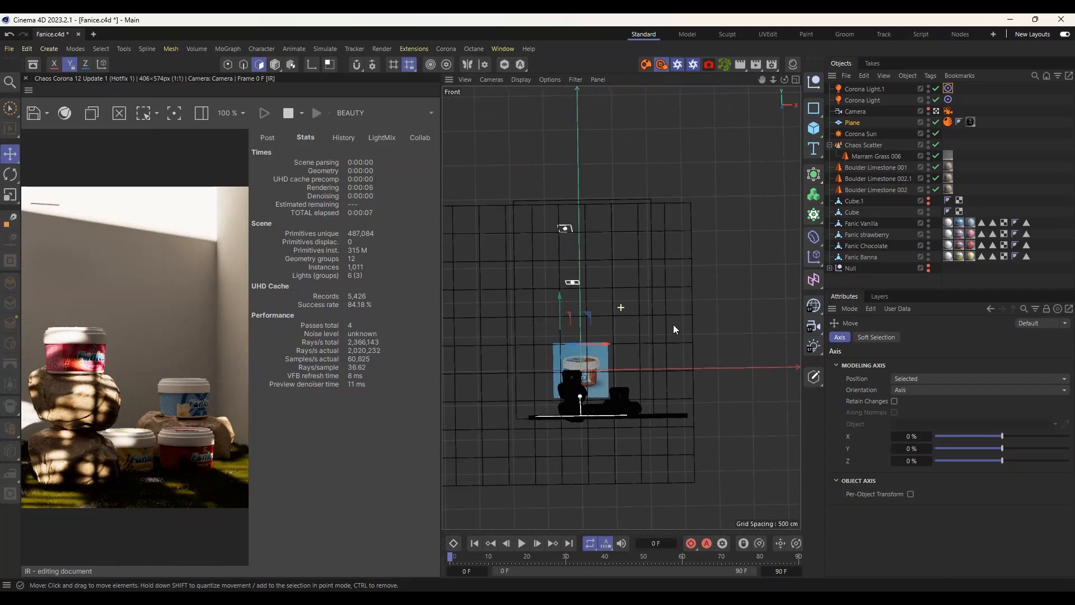
pyautogui.keyDown('alt'); pyautogui.moveTo(673, 329); pyautogui.dragTo(690, 299); pyautogui.keyUp('alt')
pyautogui.hotkey('ctrl', 'shift', 'z')
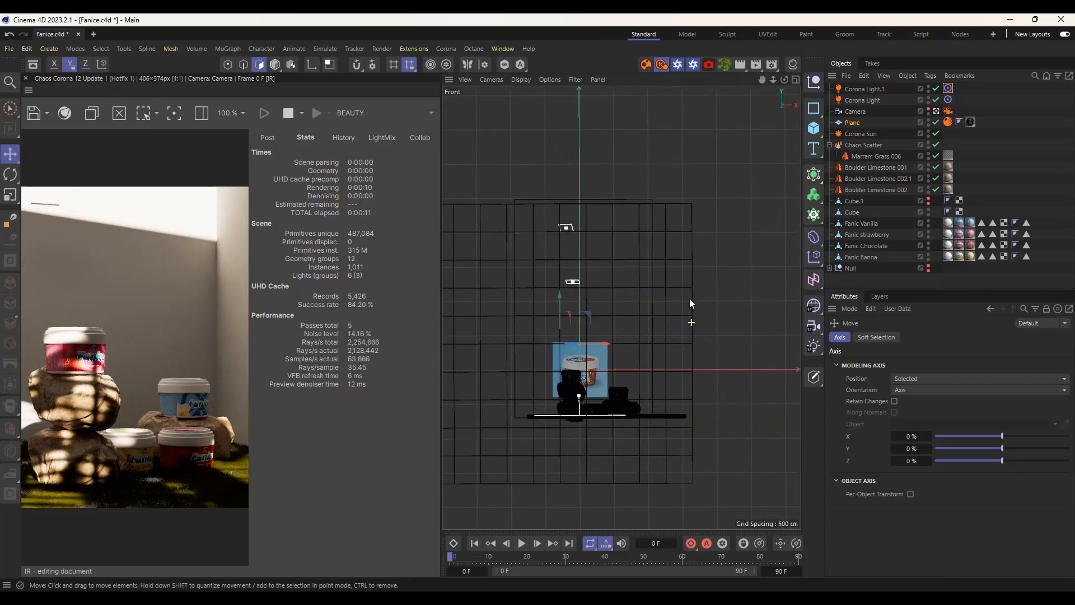
# Move the duplicated Corona Light sideways to the +X side of the tubs, keeping it above them.
pyautogui.click(566, 228)
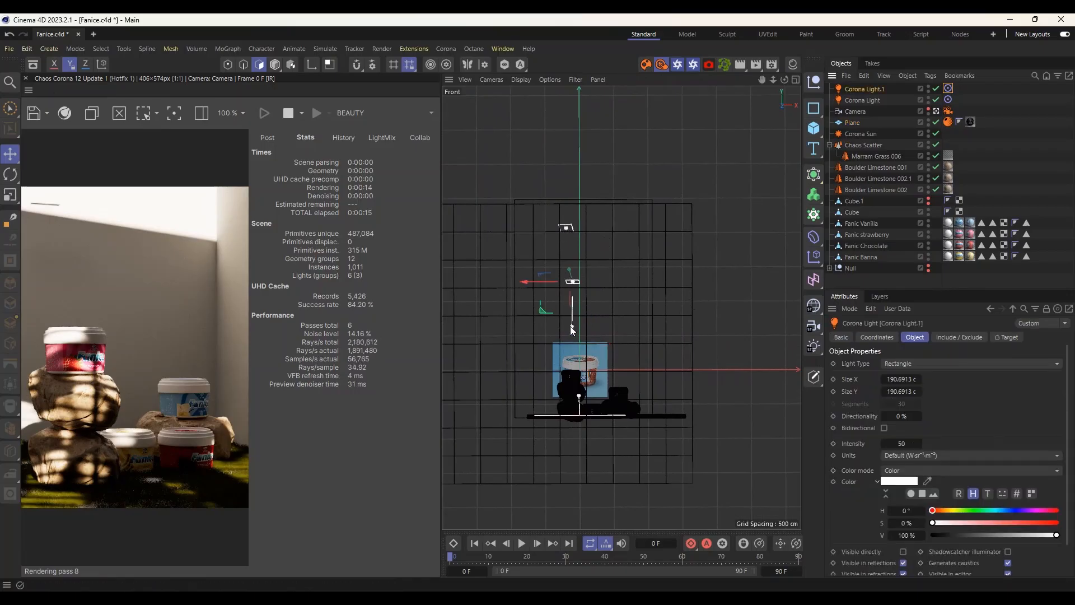
pyautogui.moveTo(570, 326); pyautogui.dragTo(588, 250)
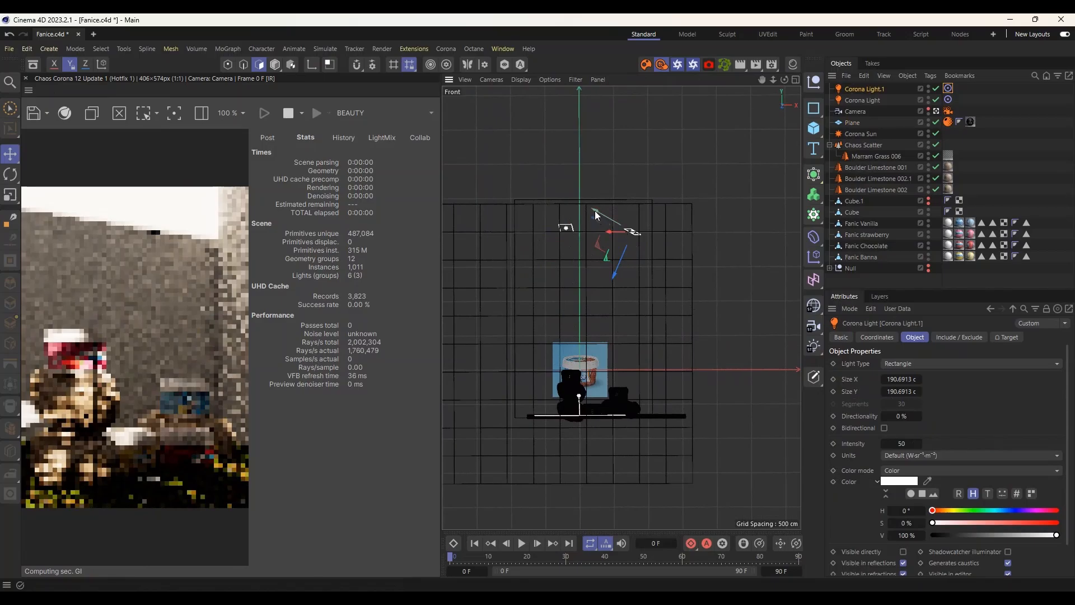
pyautogui.moveTo(595, 211); pyautogui.dragTo(637, 362)
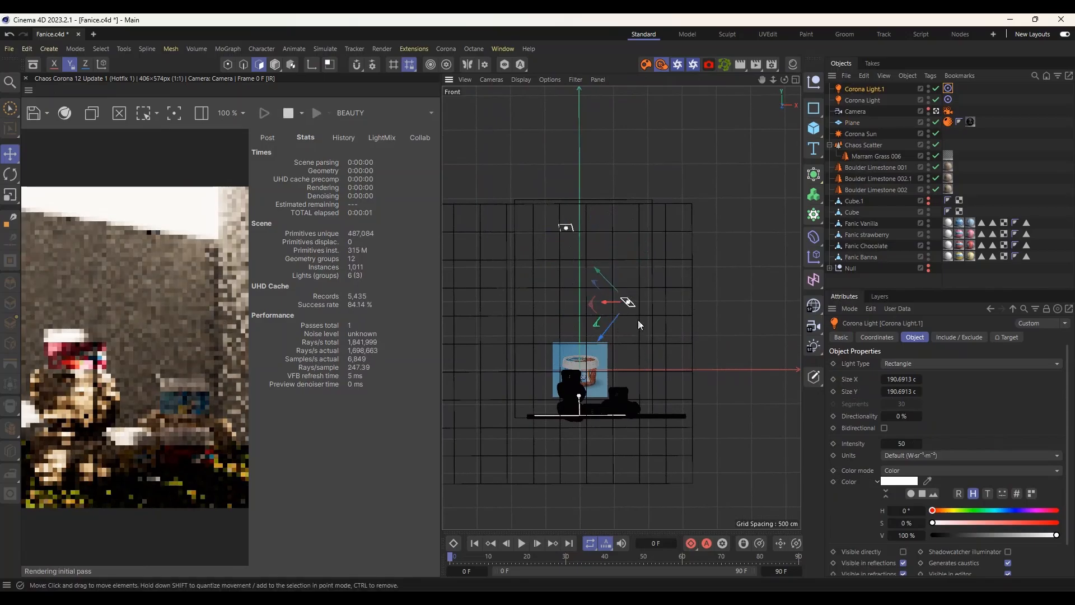
# Lower the original Corona Light closer to the tubs in the Front view.
pyautogui.click(564, 229)
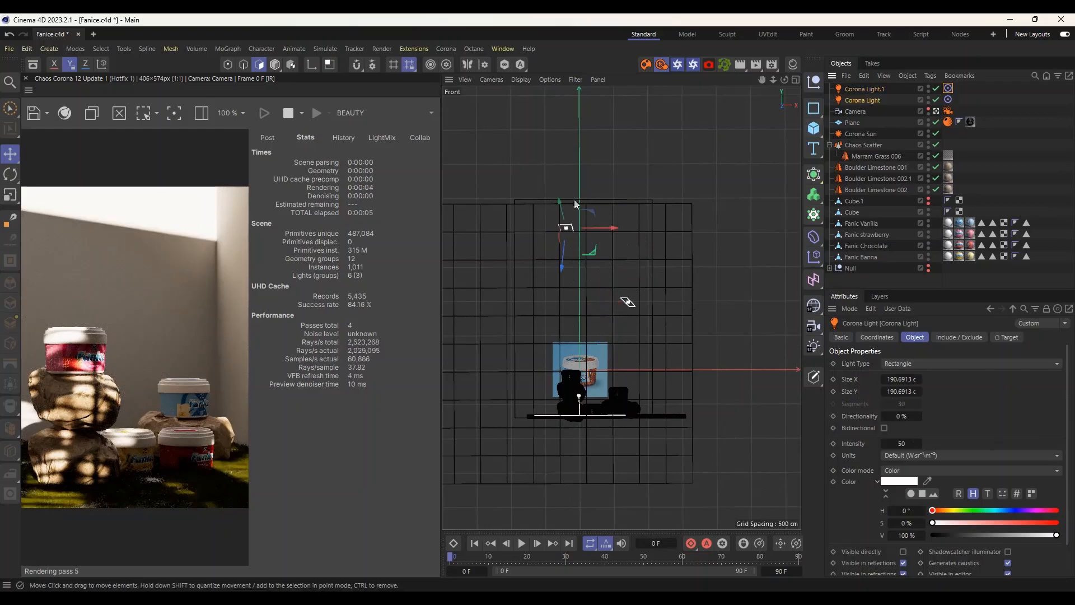
pyautogui.moveTo(562, 229); pyautogui.dragTo(561, 273)
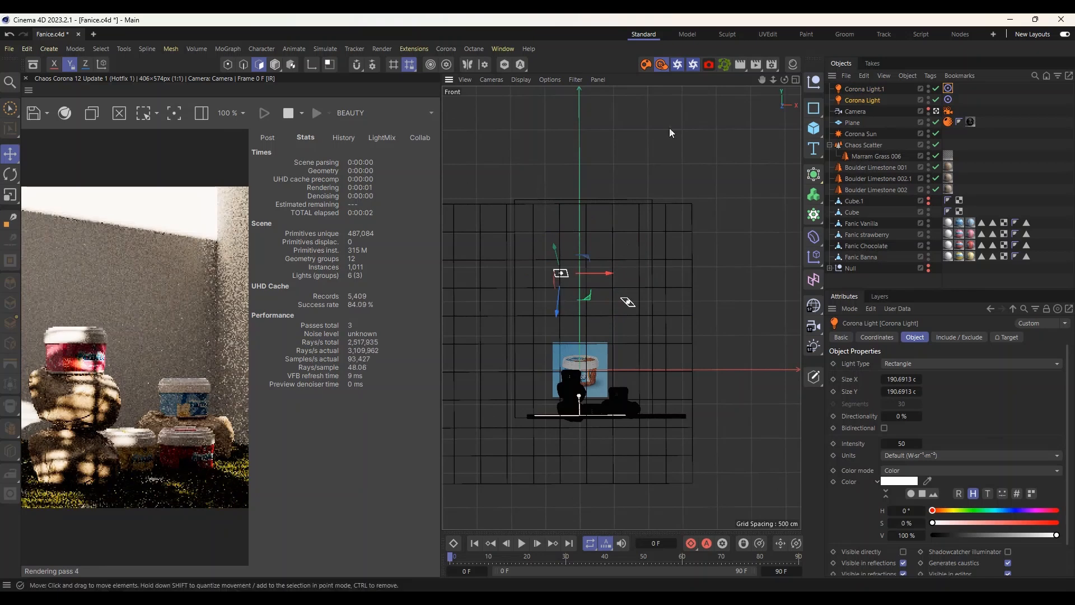
pyautogui.click(790, 66)
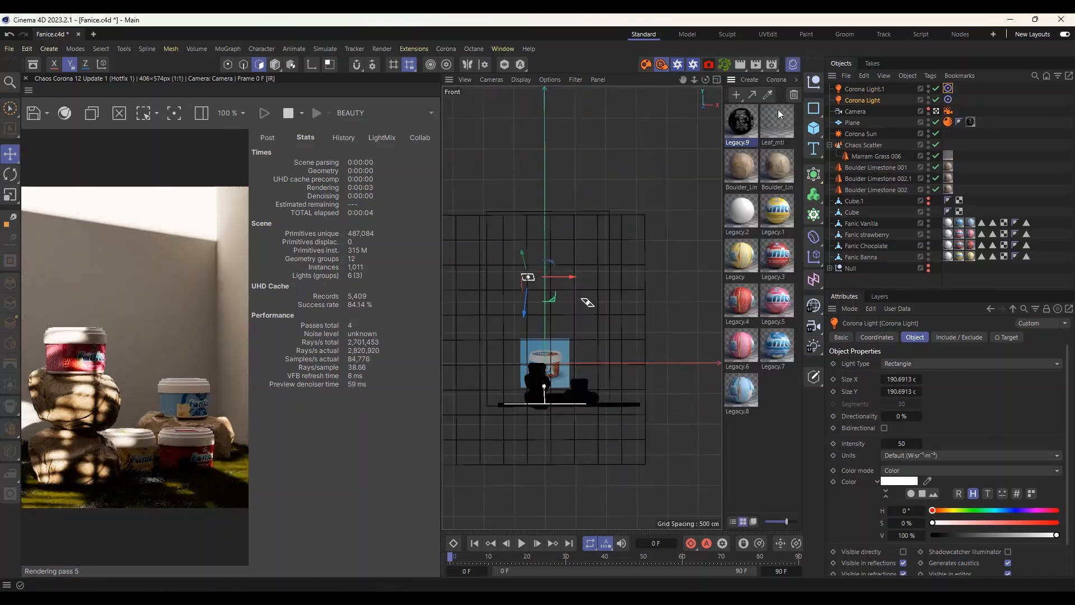
pyautogui.click(793, 64)
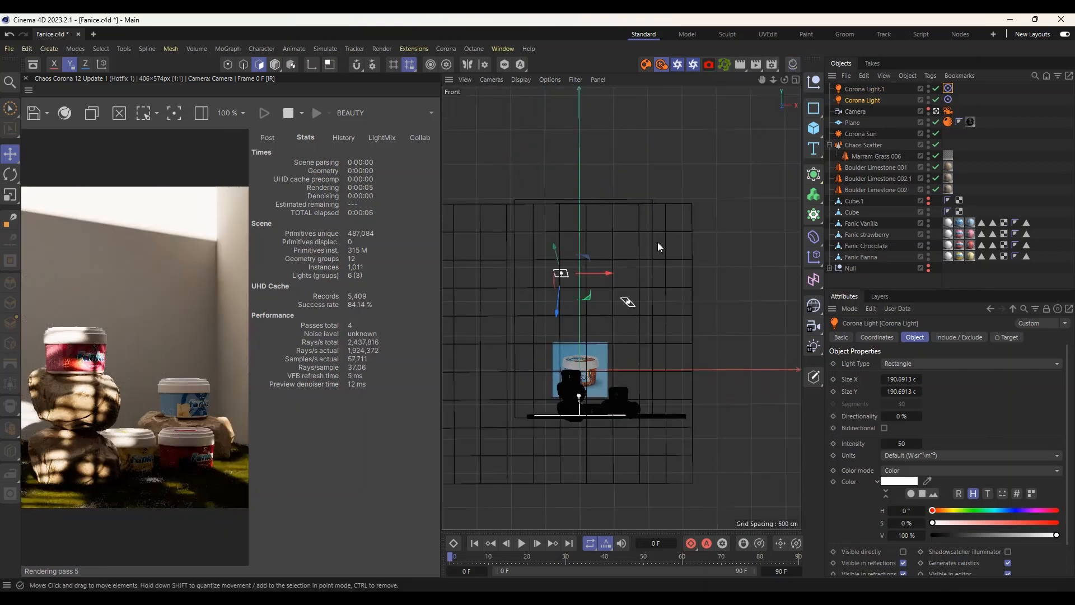
# Raise the blinds plane and shift it along X so its patterned shadows fall on the back wall and tubs.
pyautogui.click(852, 123)
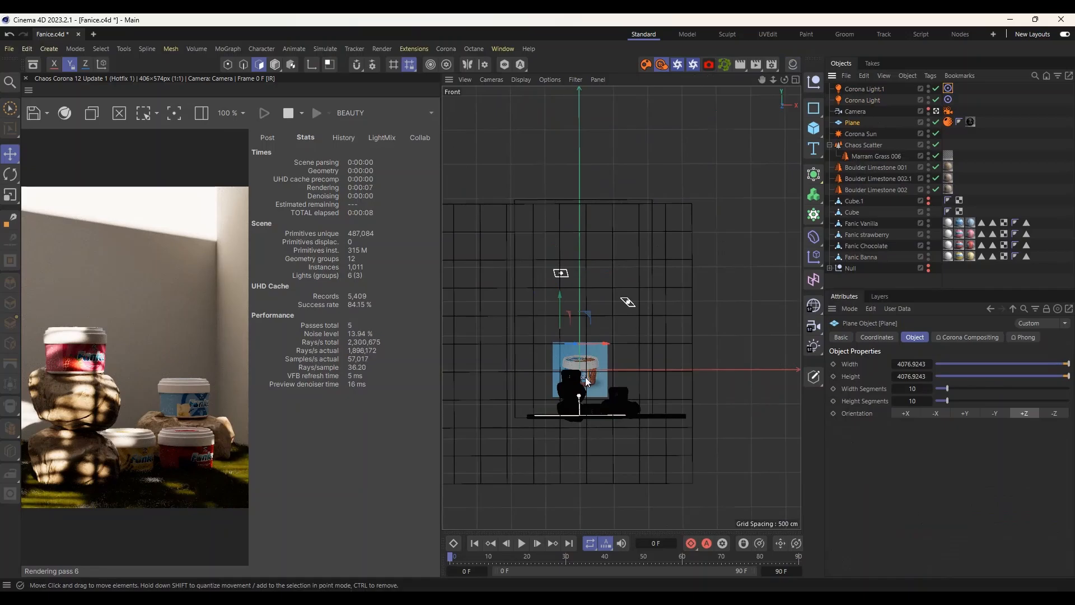
pyautogui.scroll(-5, 628, 401)
pyautogui.scroll(-5, 627, 404)
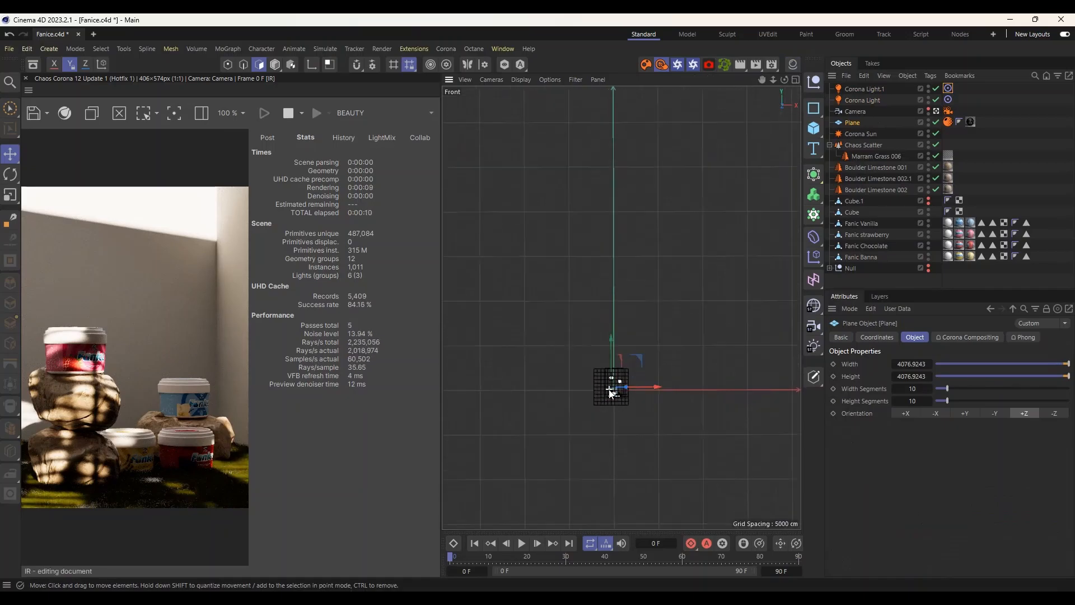
pyautogui.scroll(6, 628, 397)
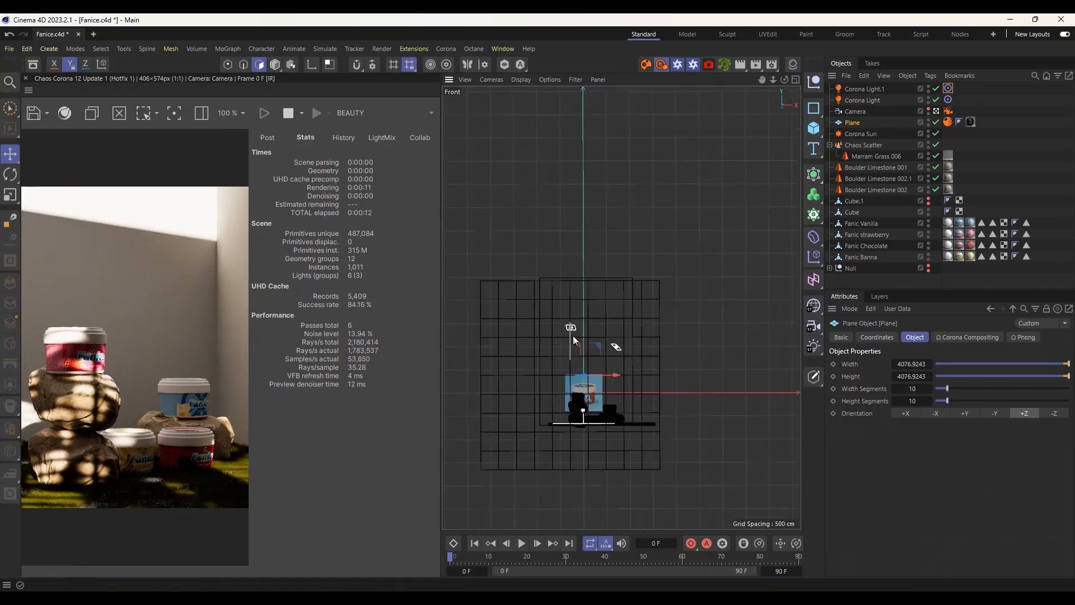
pyautogui.moveTo(572, 329); pyautogui.dragTo(571, 323)
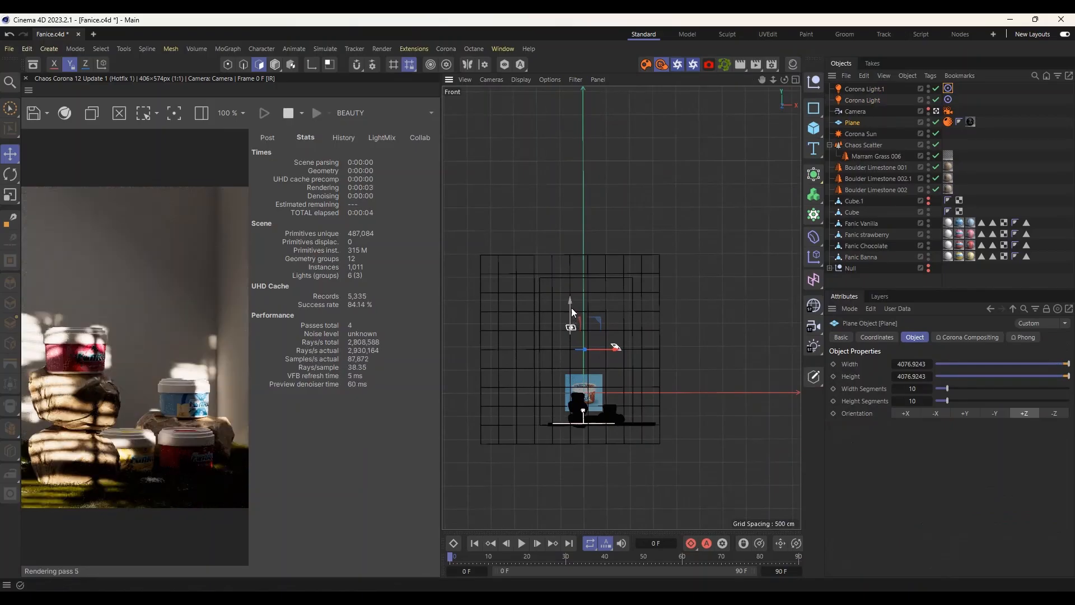
pyautogui.moveTo(571, 307); pyautogui.dragTo(574, 294)
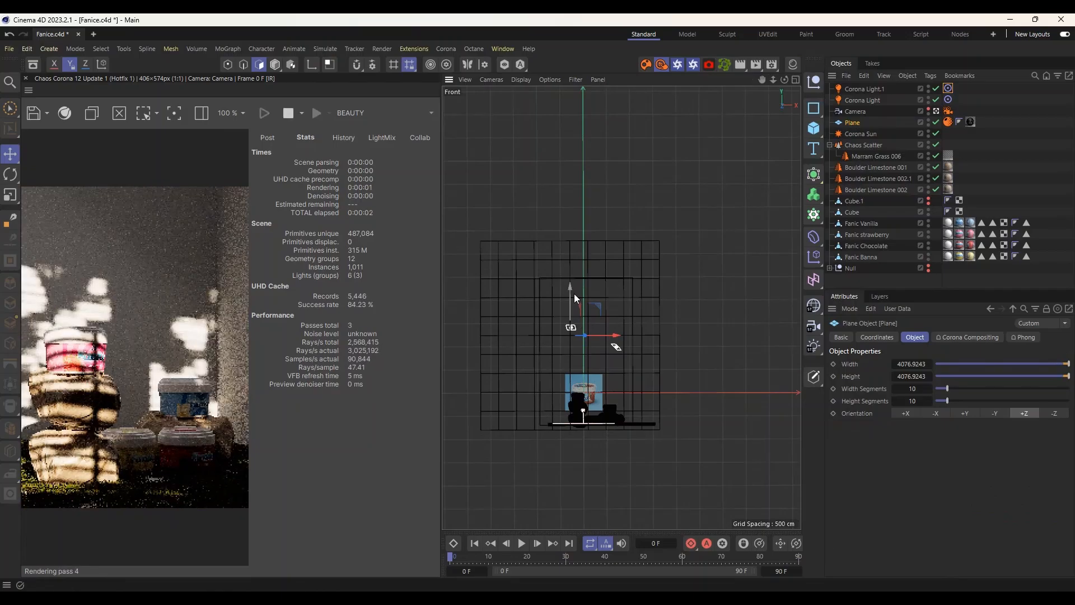
pyautogui.moveTo(616, 336); pyautogui.dragTo(638, 333)
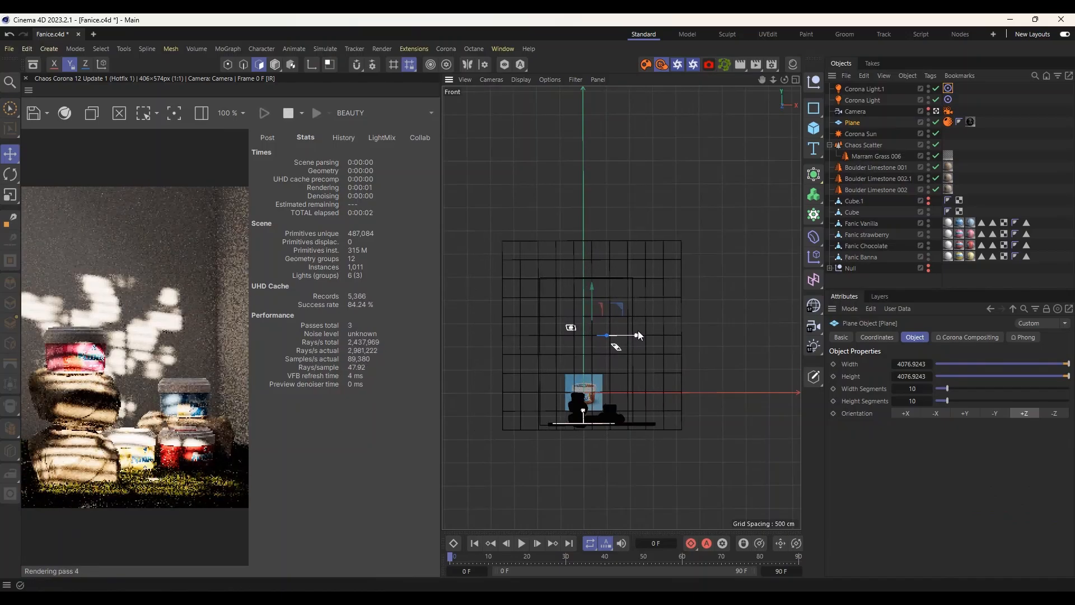
pyautogui.moveTo(639, 331); pyautogui.dragTo(642, 331)
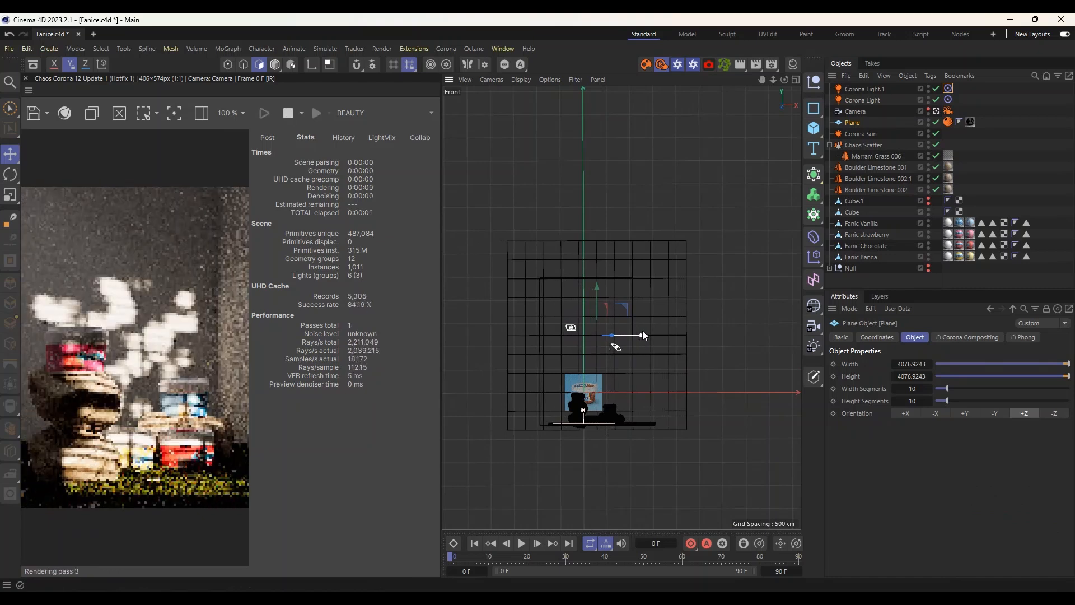
pyautogui.moveTo(641, 332); pyautogui.dragTo(640, 332)
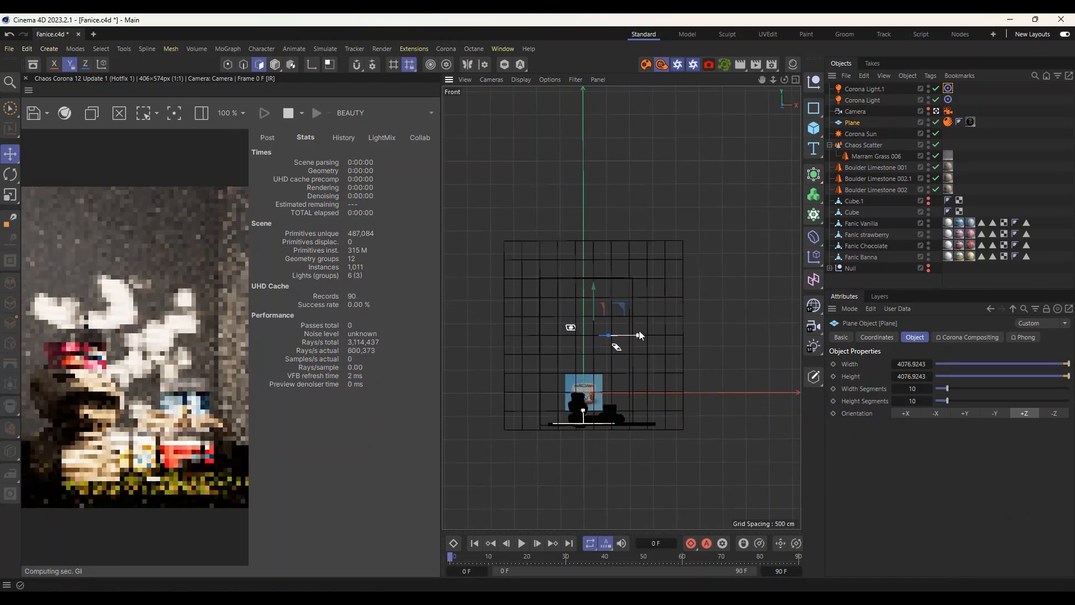
pyautogui.click(11, 197)
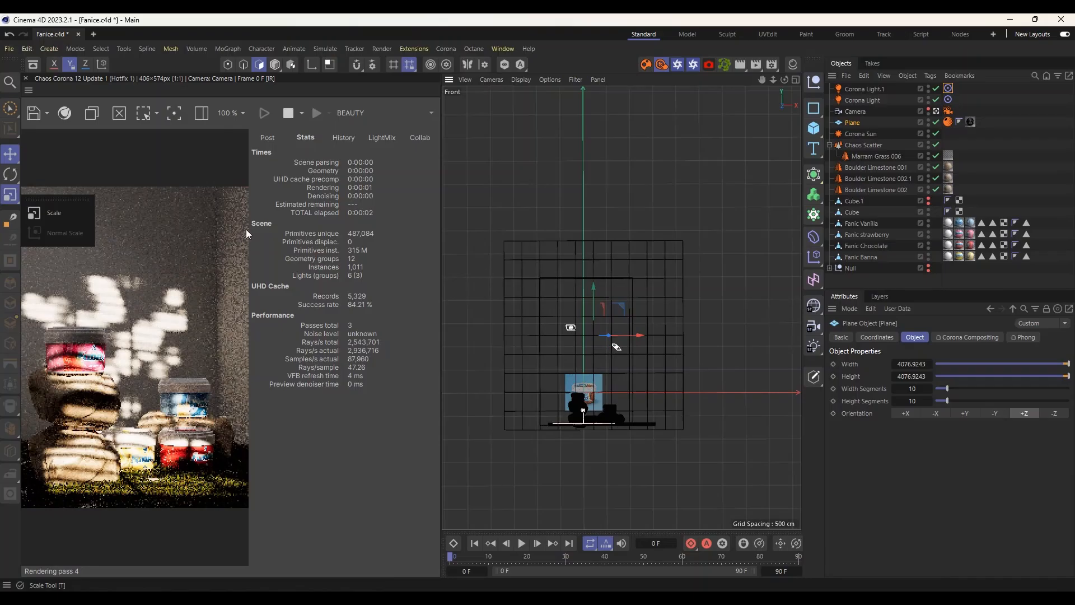
pyautogui.moveTo(510, 241); pyautogui.dragTo(599, 223)
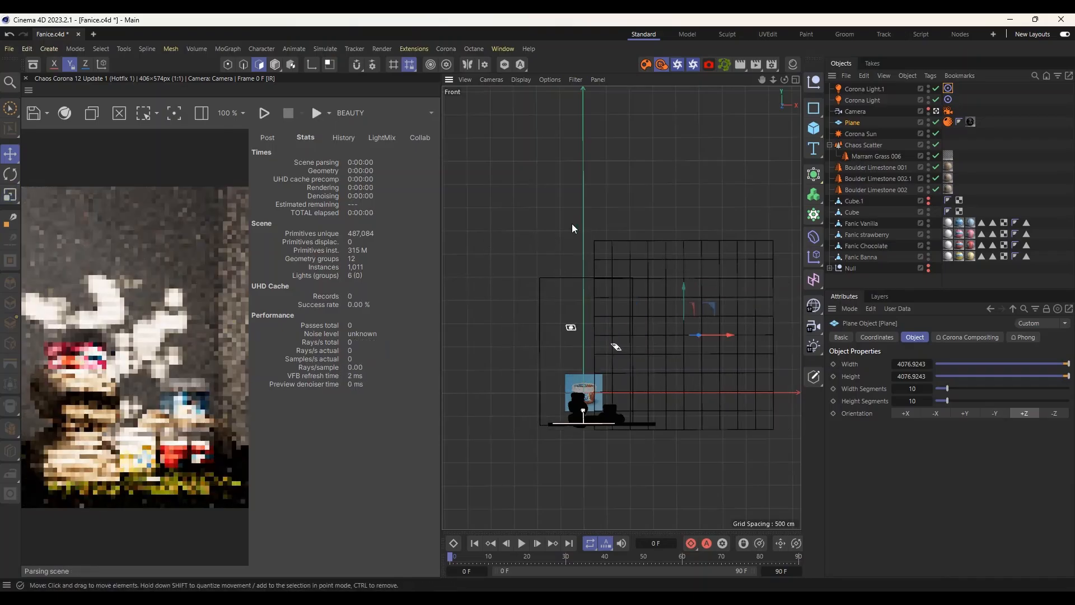
pyautogui.hotkey('ctrl', 'z')
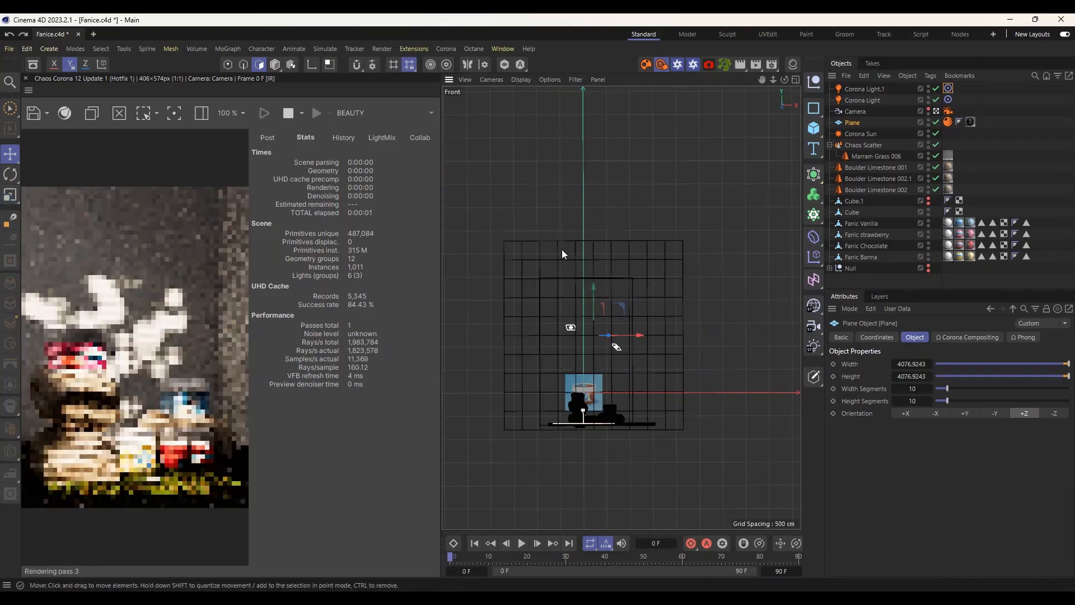
# Scale the blinds plane up uniformly to spread its shadow pattern across the wall.
pyautogui.press('t')
pyautogui.moveTo(566, 256); pyautogui.dragTo(778, 221)
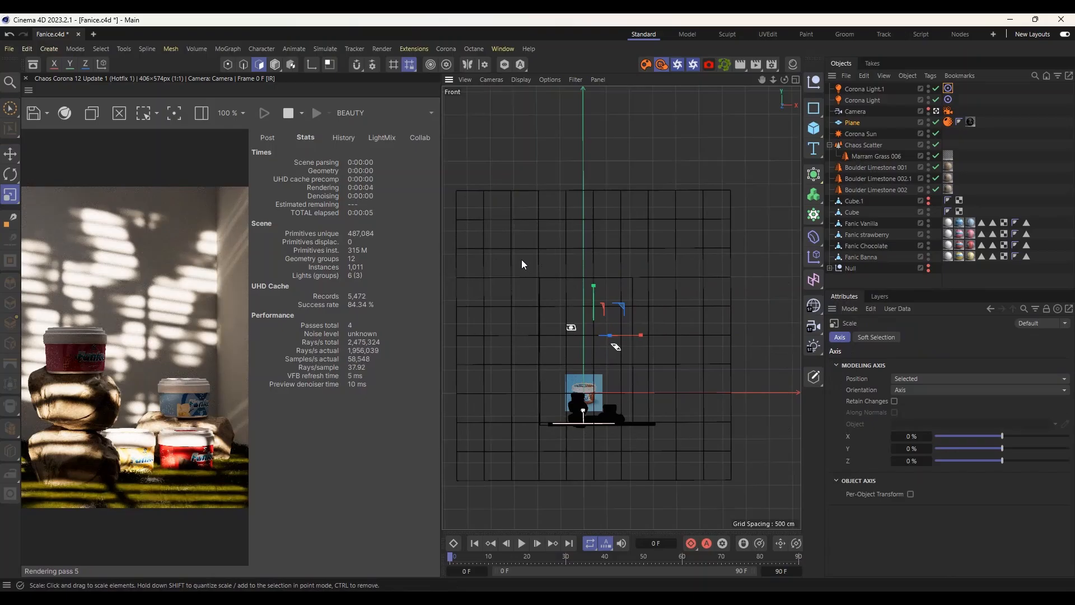
pyautogui.moveTo(532, 254); pyautogui.dragTo(579, 245)
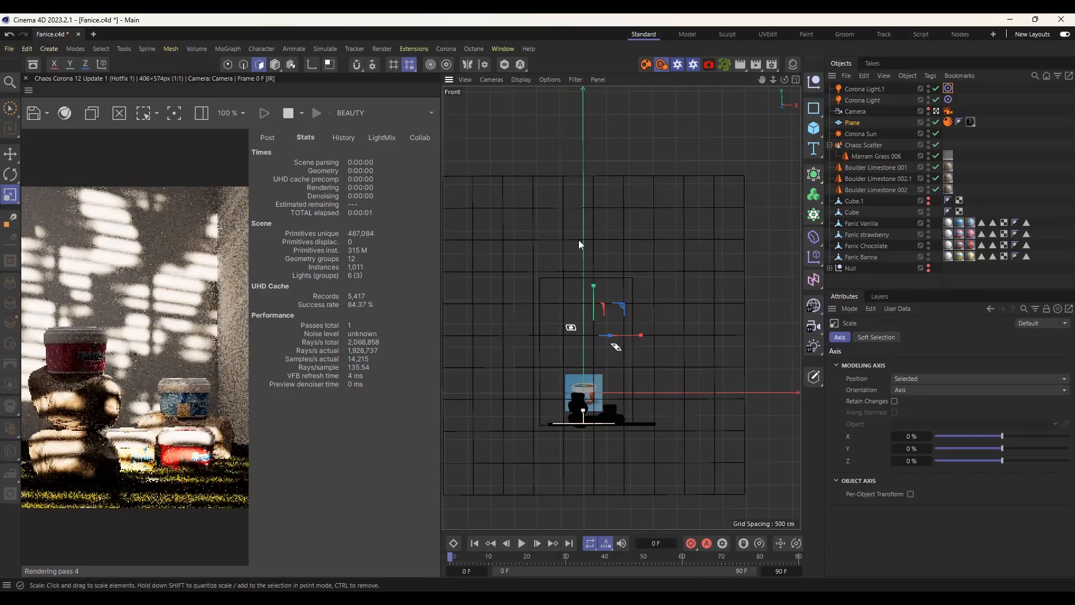
pyautogui.press('e')
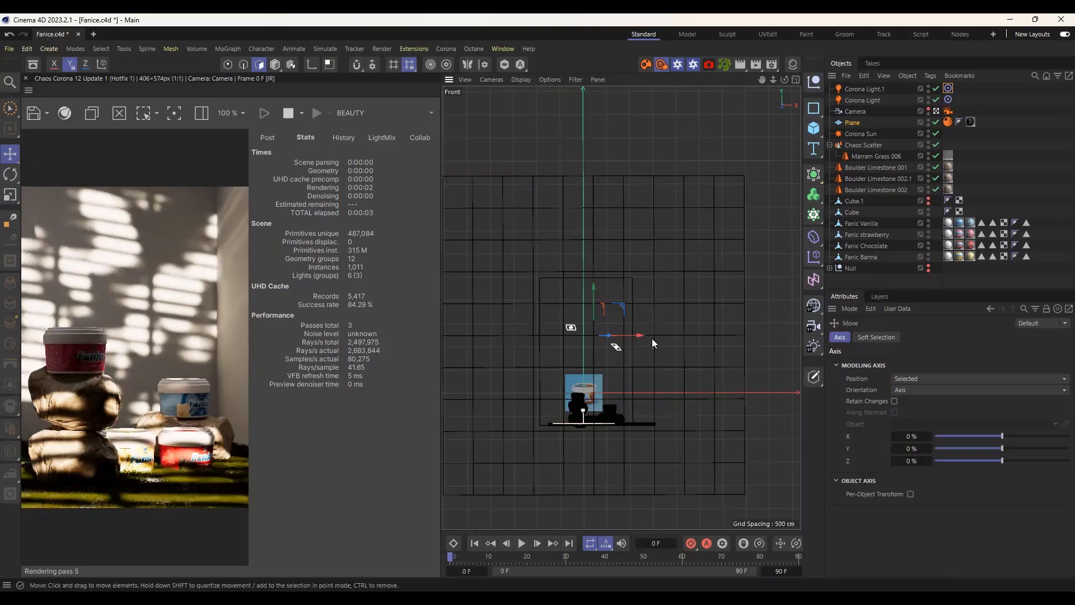
# Shift the blinds plane slightly toward -X, and scale up both Corona Lights, making the original about 262 cm square.
pyautogui.moveTo(638, 337); pyautogui.dragTo(629, 335)
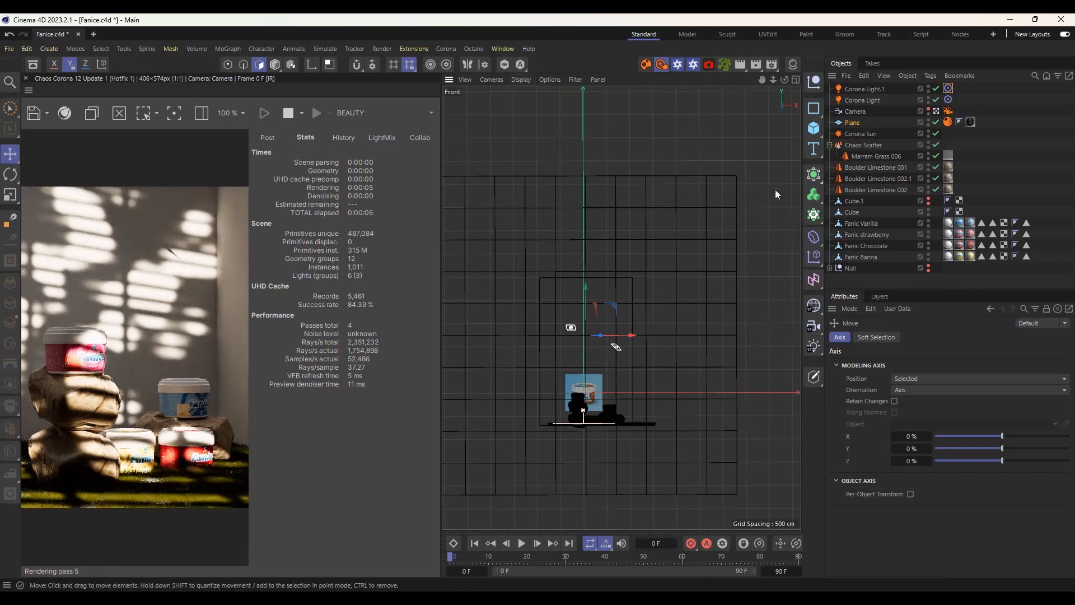
pyautogui.click(860, 89)
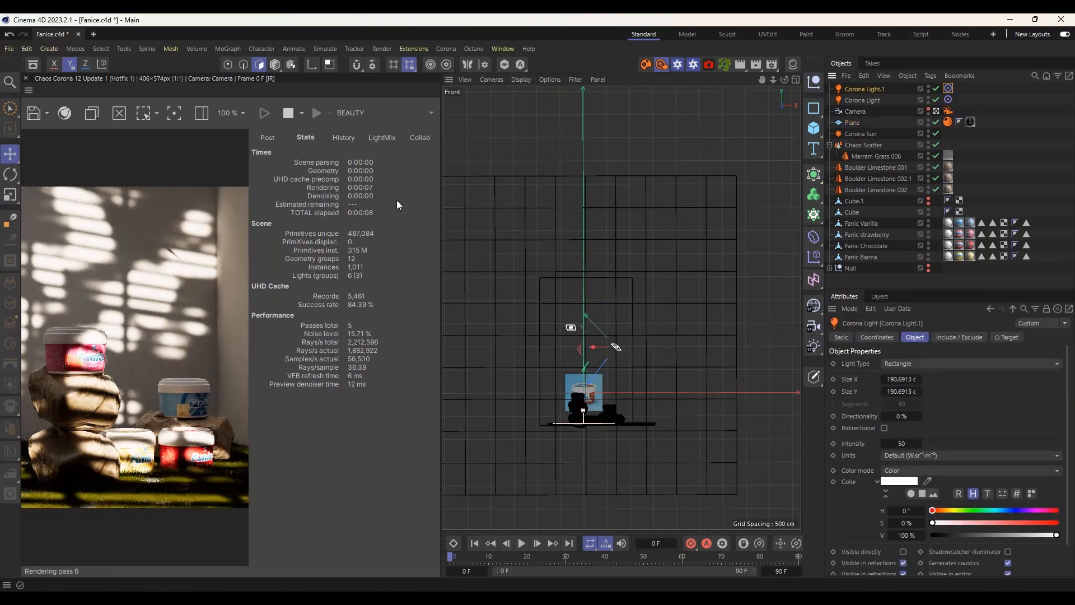
pyautogui.press('t')
pyautogui.moveTo(501, 254); pyautogui.dragTo(700, 216)
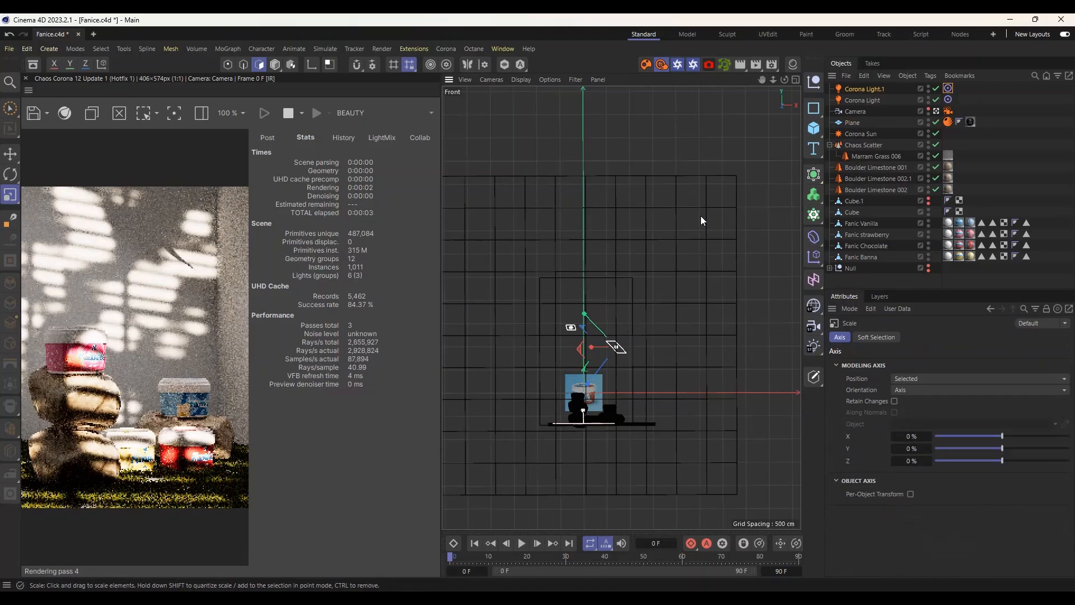
pyautogui.click(573, 329)
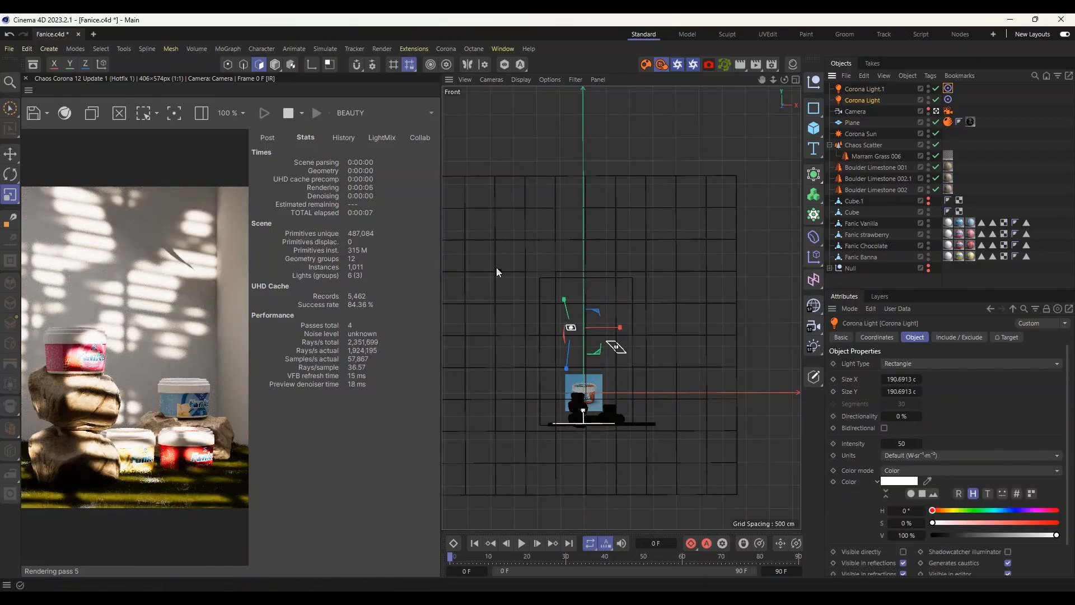
pyautogui.moveTo(496, 267); pyautogui.dragTo(639, 244)
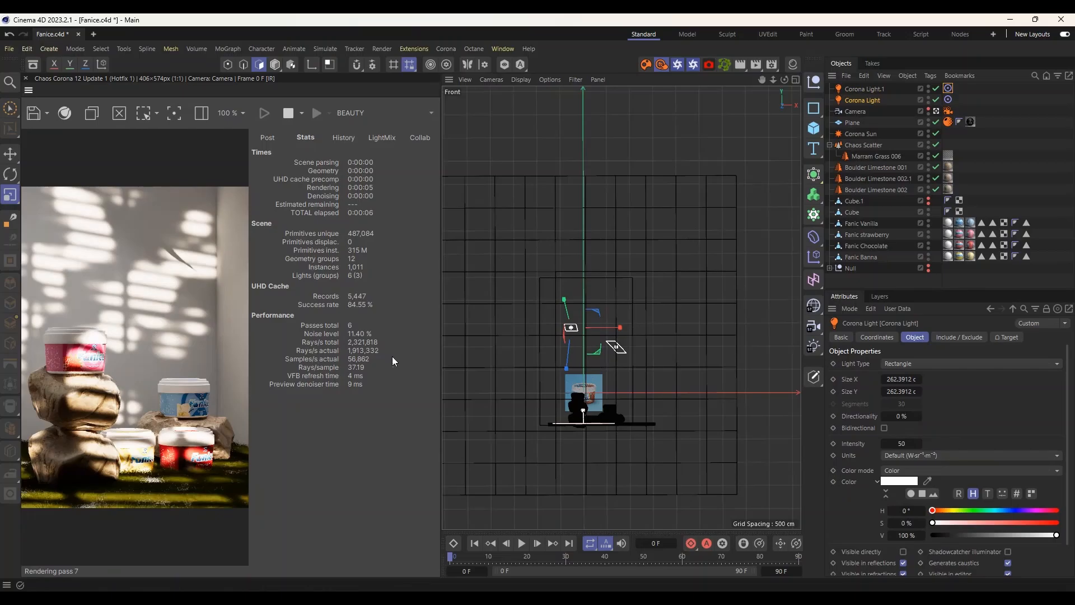
# Move the original Corona Light down to the -X side of the tubs, close to their level, and set its intensity to 20.
pyautogui.press('e')
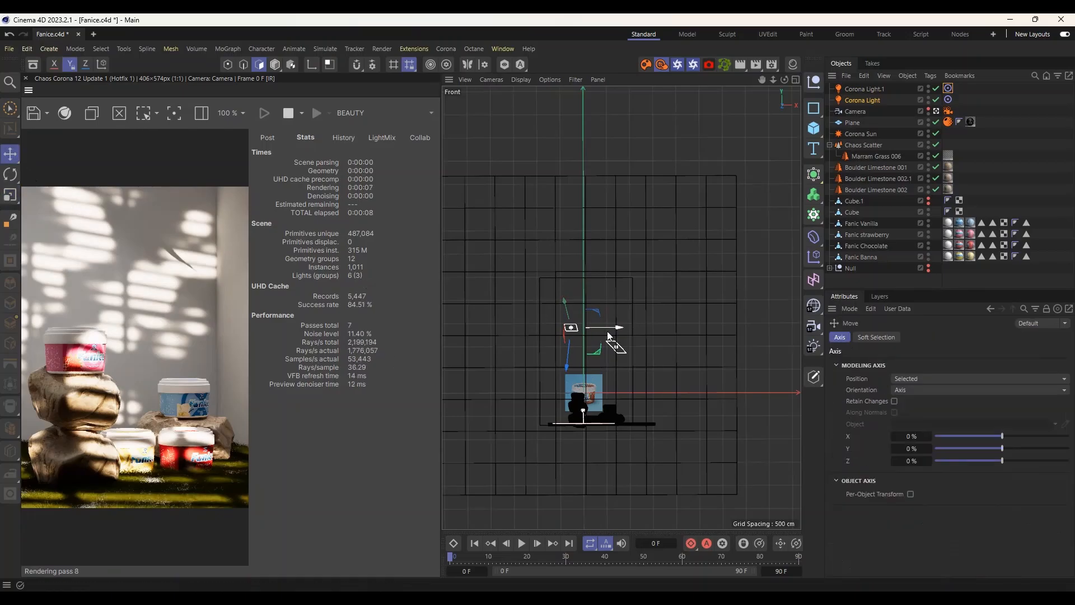
pyautogui.moveTo(616, 328); pyautogui.dragTo(597, 328)
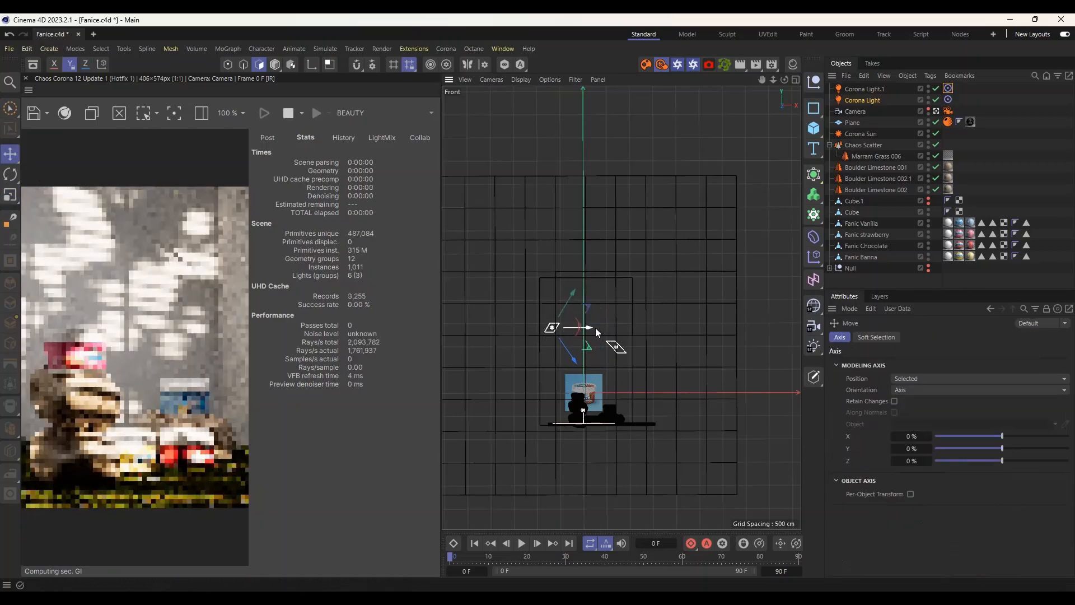
pyautogui.moveTo(573, 293); pyautogui.dragTo(561, 309)
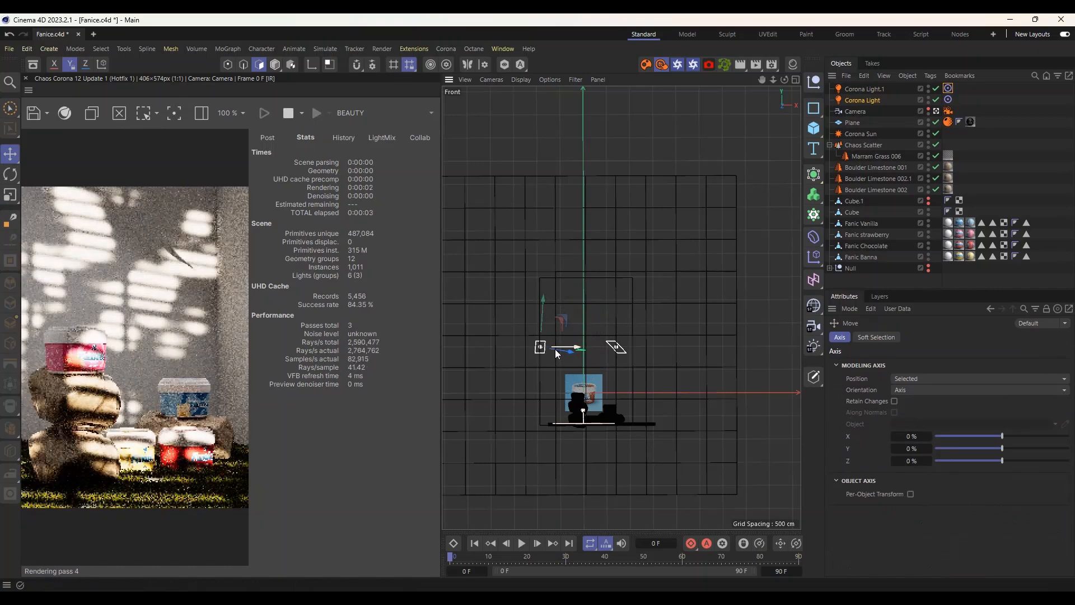
pyautogui.moveTo(567, 355); pyautogui.dragTo(583, 358)
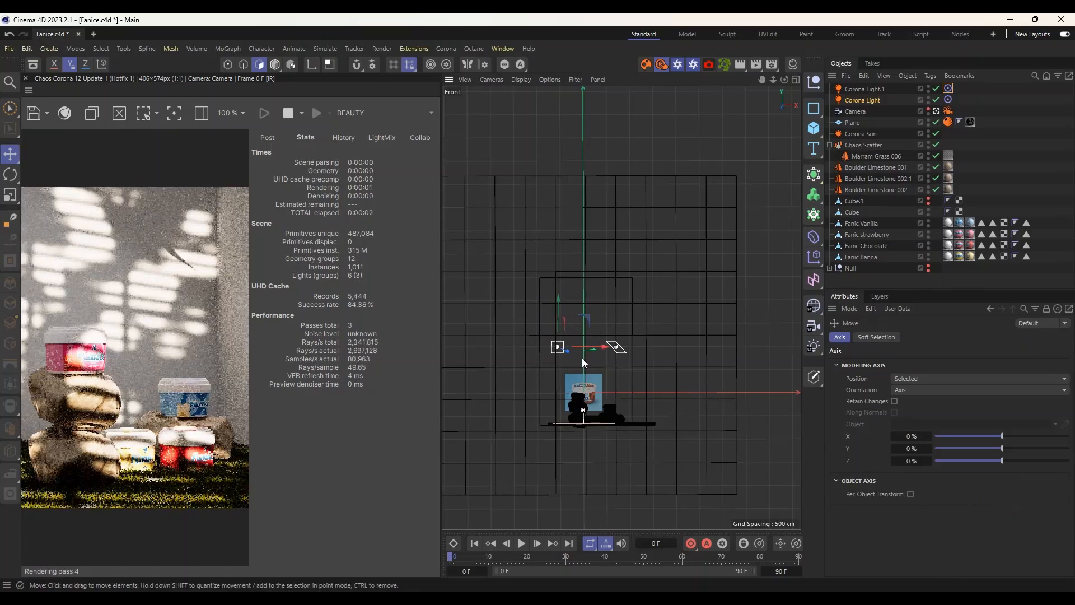
pyautogui.moveTo(560, 308); pyautogui.dragTo(560, 340)
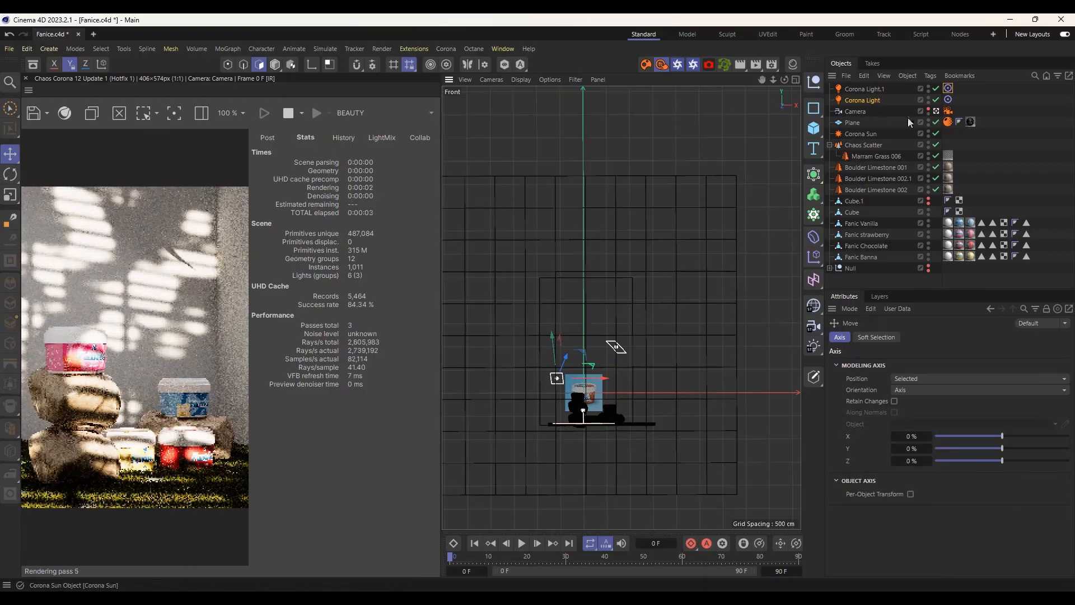
pyautogui.click(871, 95)
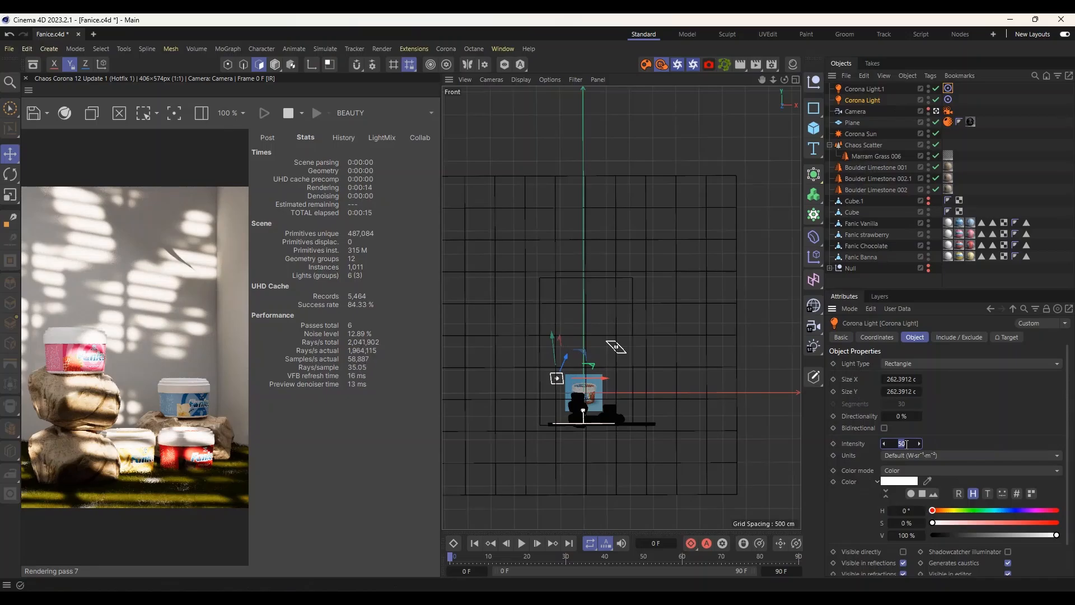
pyautogui.press('Return')
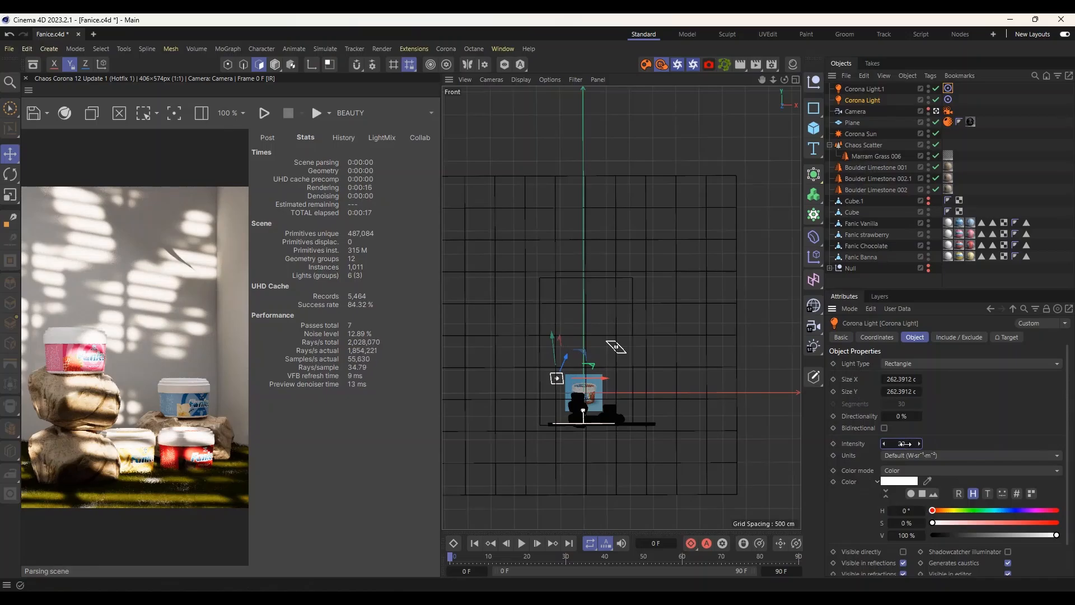
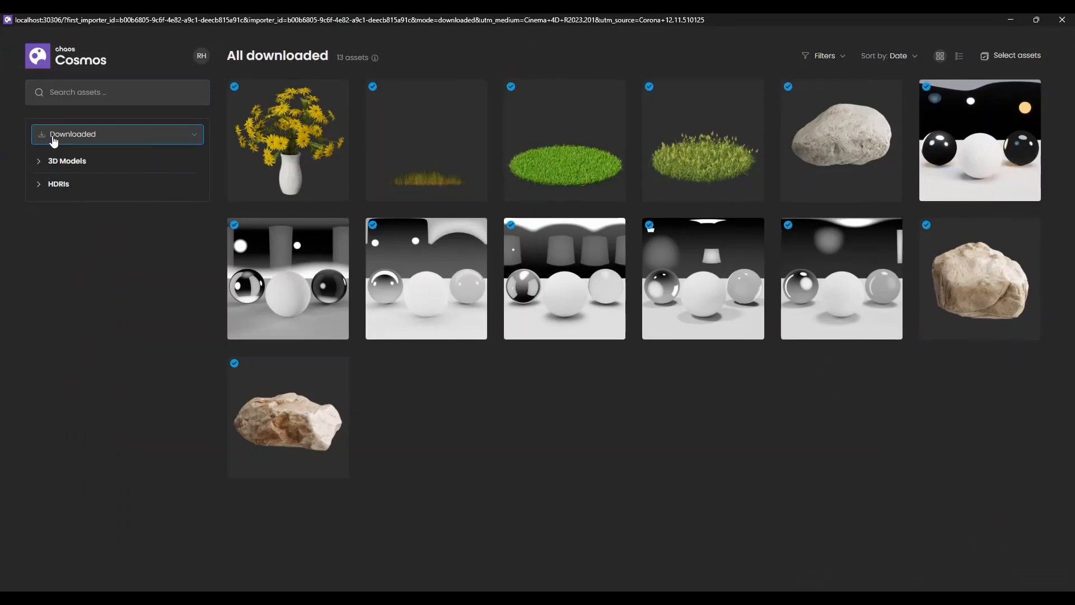
# Switch the Chaos Cosmos library from downloaded to online assets and browse its Walls materials.
pyautogui.click(37, 55)
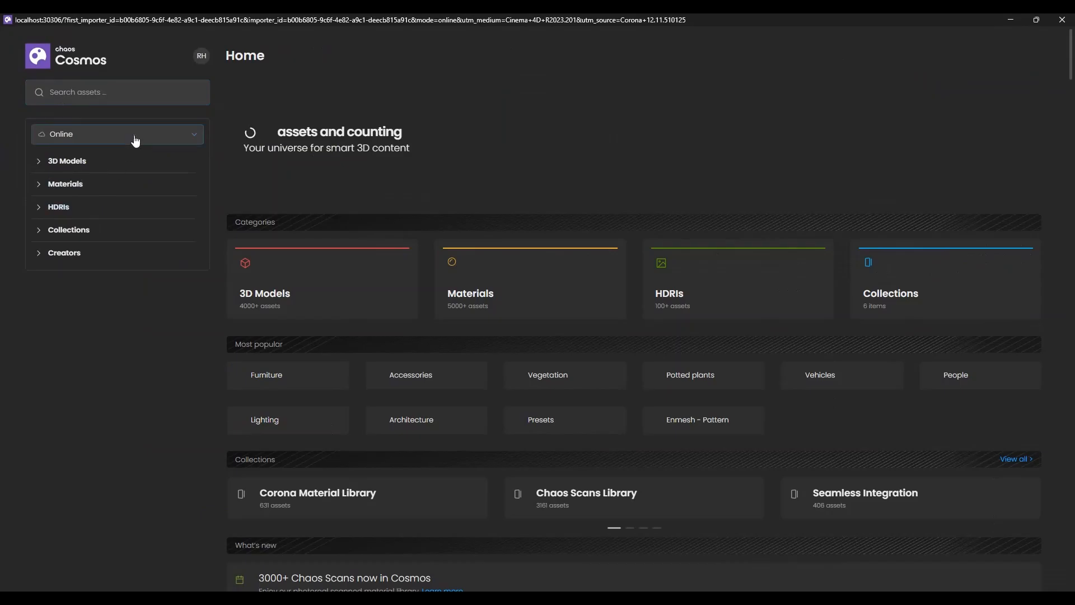
pyautogui.click(86, 178)
pyautogui.scroll(-3, 104, 308)
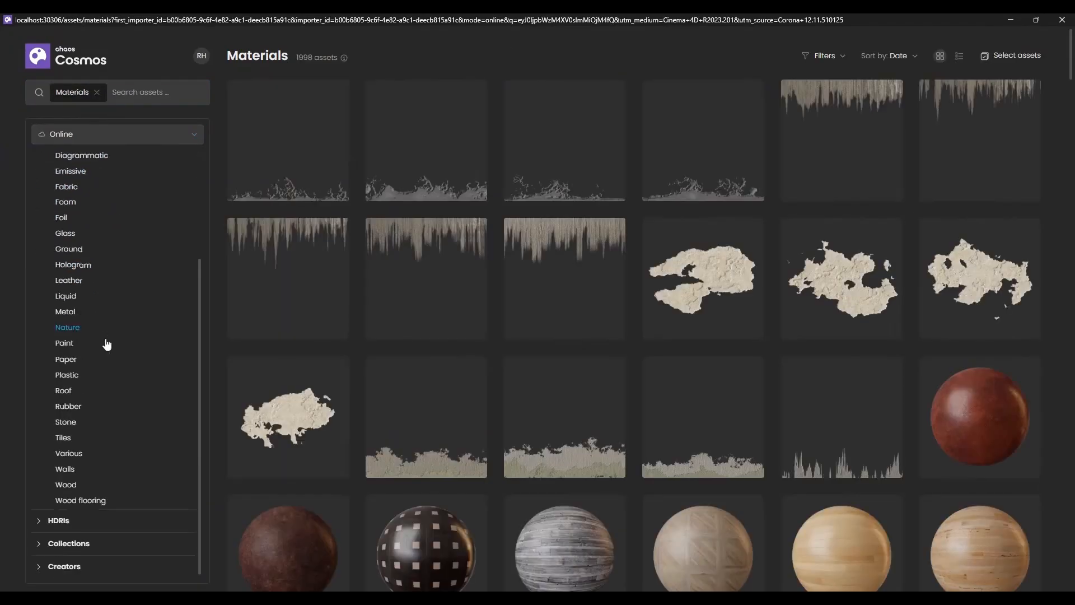
pyautogui.click(64, 468)
pyautogui.scroll(-20, 489, 406)
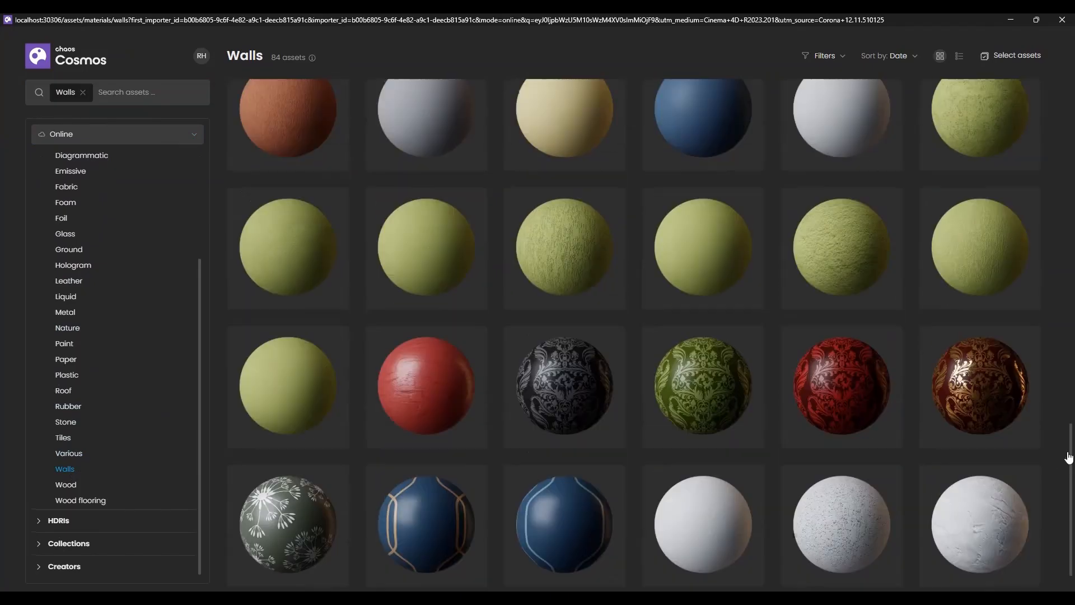
# Download the Stucco J01 Color 50cm material from Cosmos and import it into the Cinema 4D scene.
pyautogui.moveTo(1068, 458); pyautogui.dragTo(1000, 317)
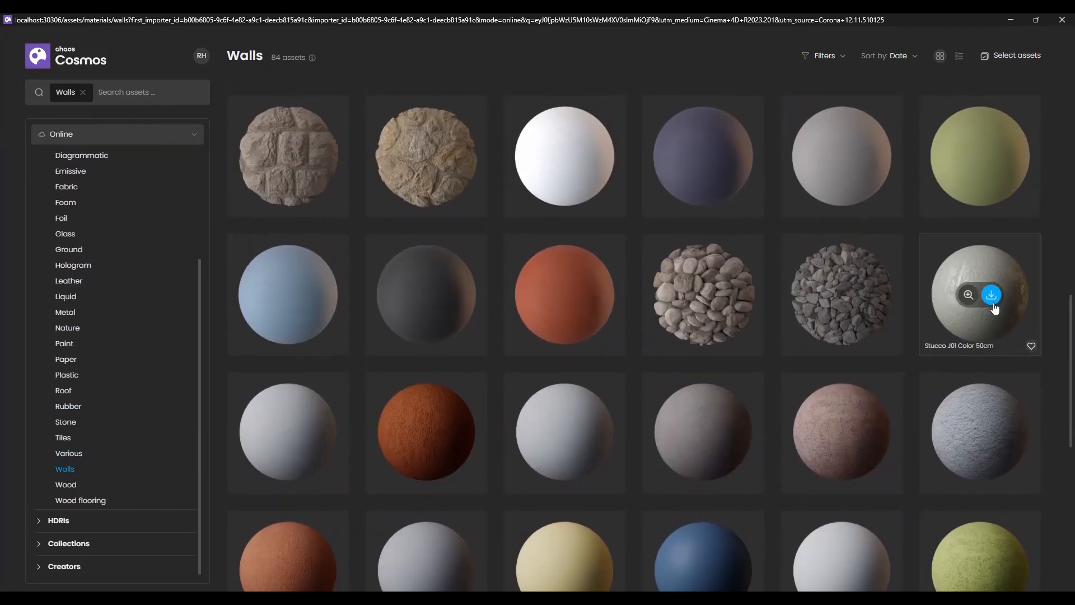
pyautogui.click(991, 295)
pyautogui.moveTo(1068, 370)
pyautogui.mouseDown()
pyautogui.moveTo(1063, 136)
pyautogui.moveTo(1071, 501)
pyautogui.moveTo(1067, 360)
pyautogui.mouseUp()
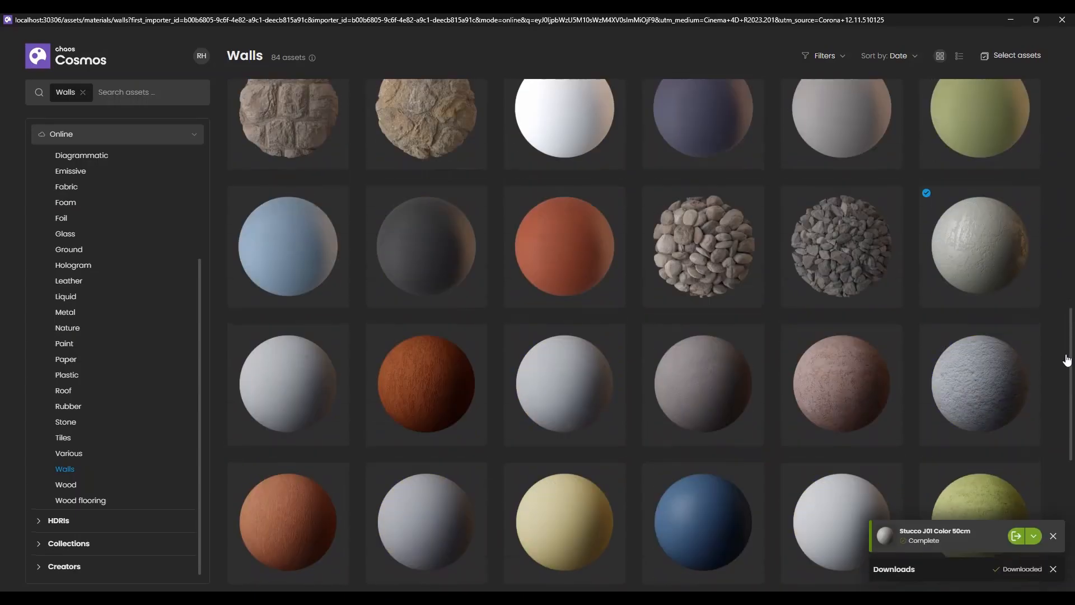
pyautogui.click(981, 240)
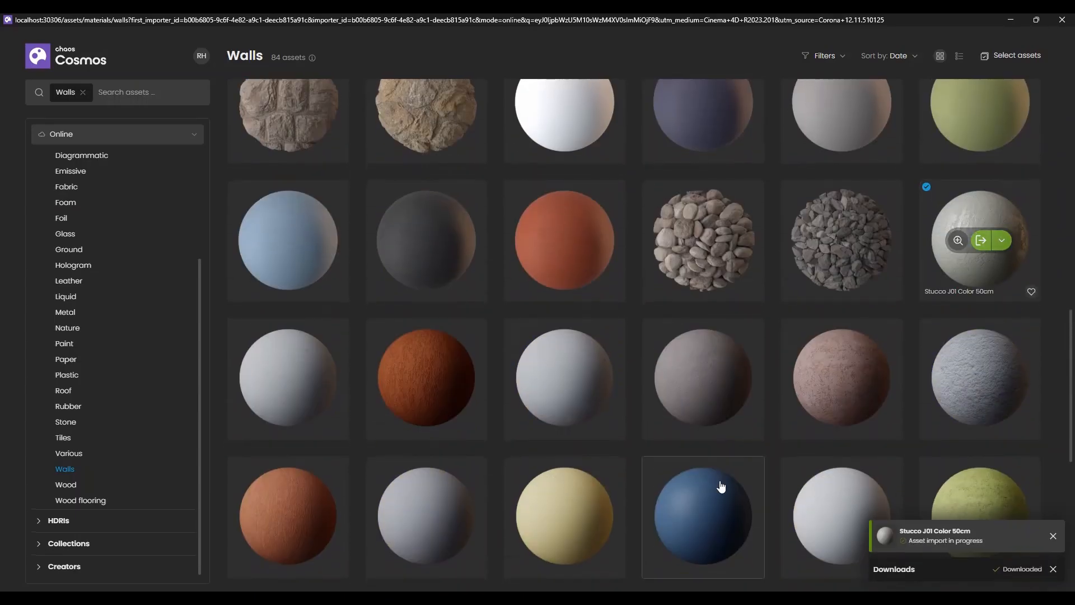
pyautogui.click(1011, 20)
# Apply the imported Stucco_J01_Color_50cm material to the Cube, keeping it off the blinds plane.
pyautogui.click(792, 65)
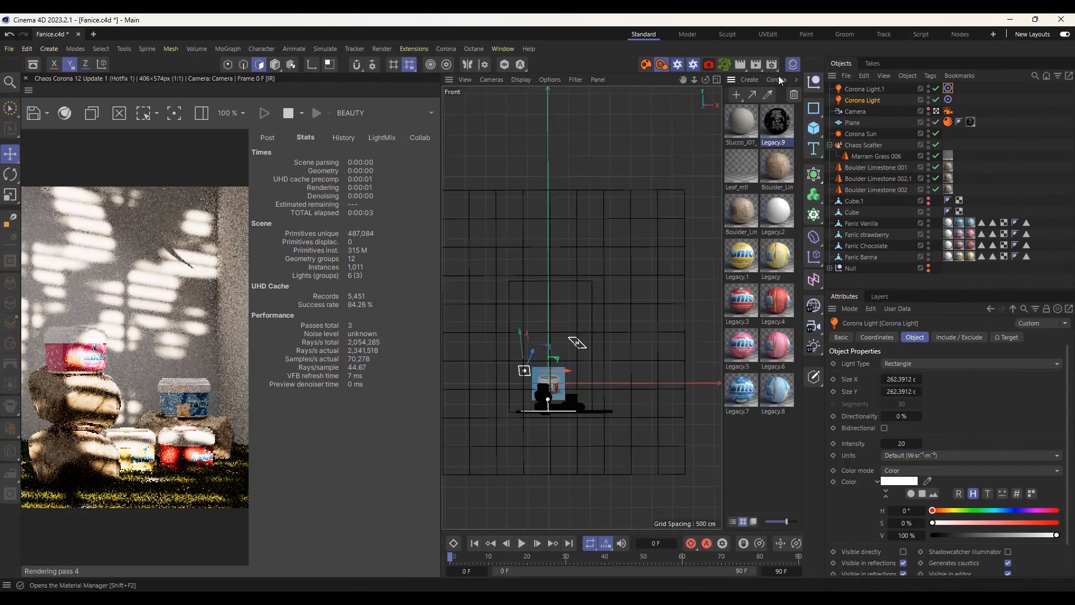
pyautogui.moveTo(741, 122); pyautogui.dragTo(851, 122)
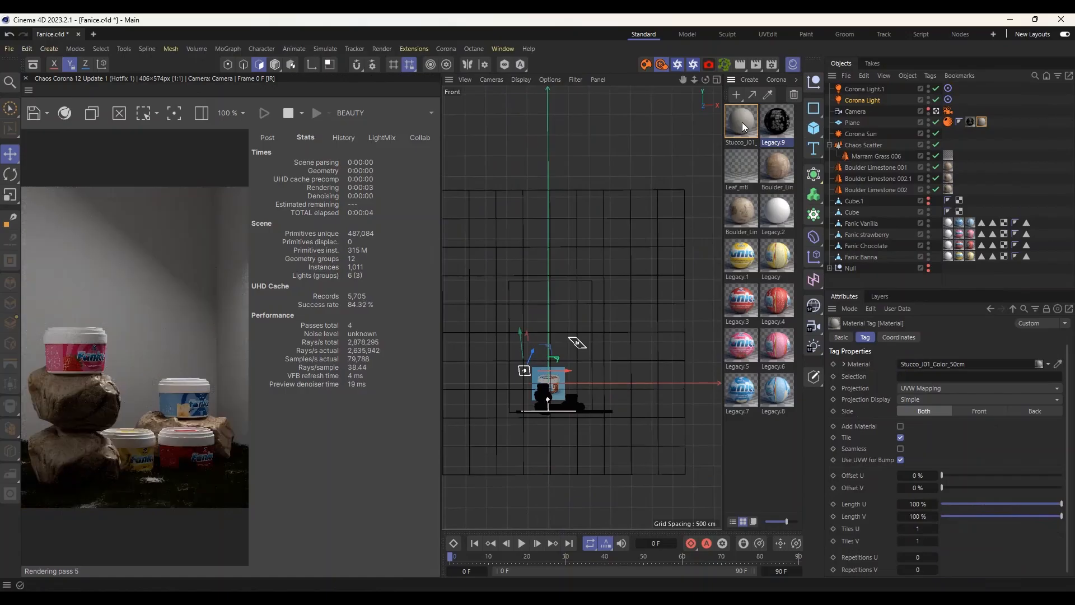
pyautogui.hotkey('ctrl', 'z')
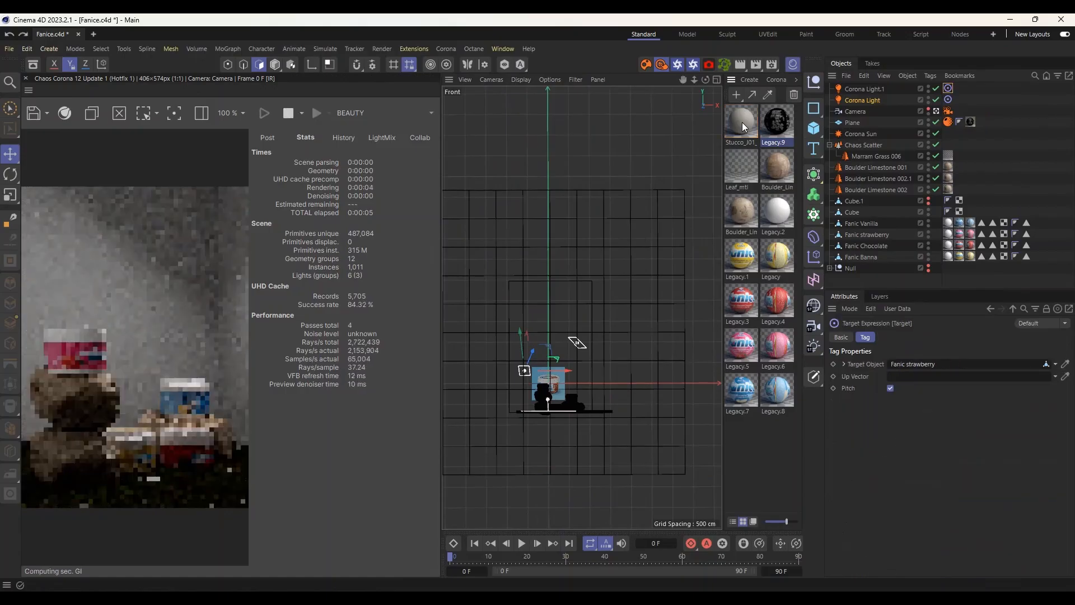
pyautogui.moveTo(742, 122); pyautogui.dragTo(854, 212)
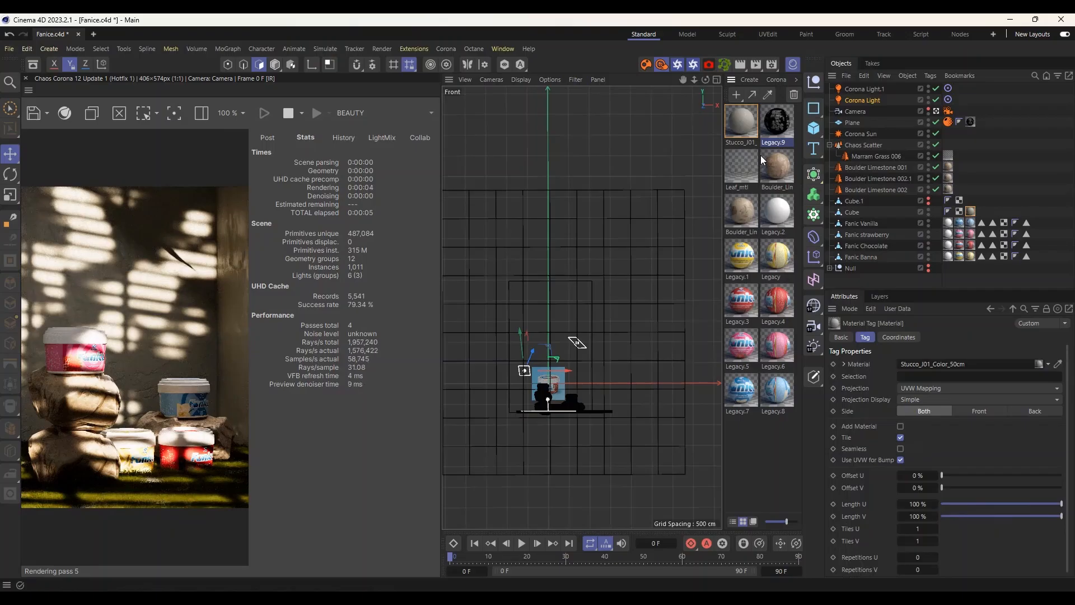
# Change the stucco material's base layer color to a very light cool grey, RGB 203, 207, 207.
pyautogui.doubleClick(742, 119)
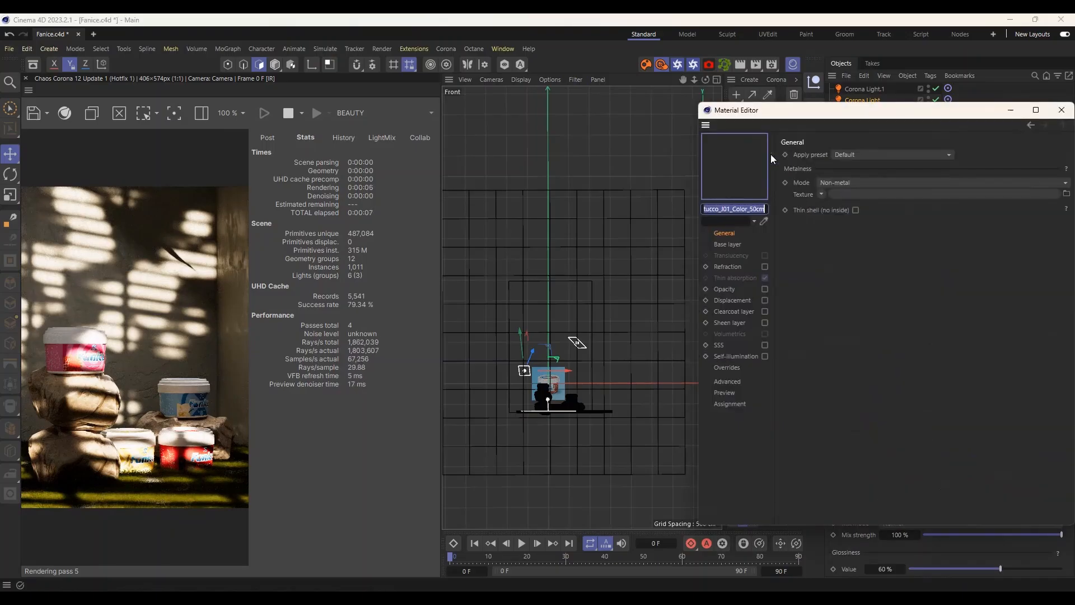
pyautogui.click(727, 244)
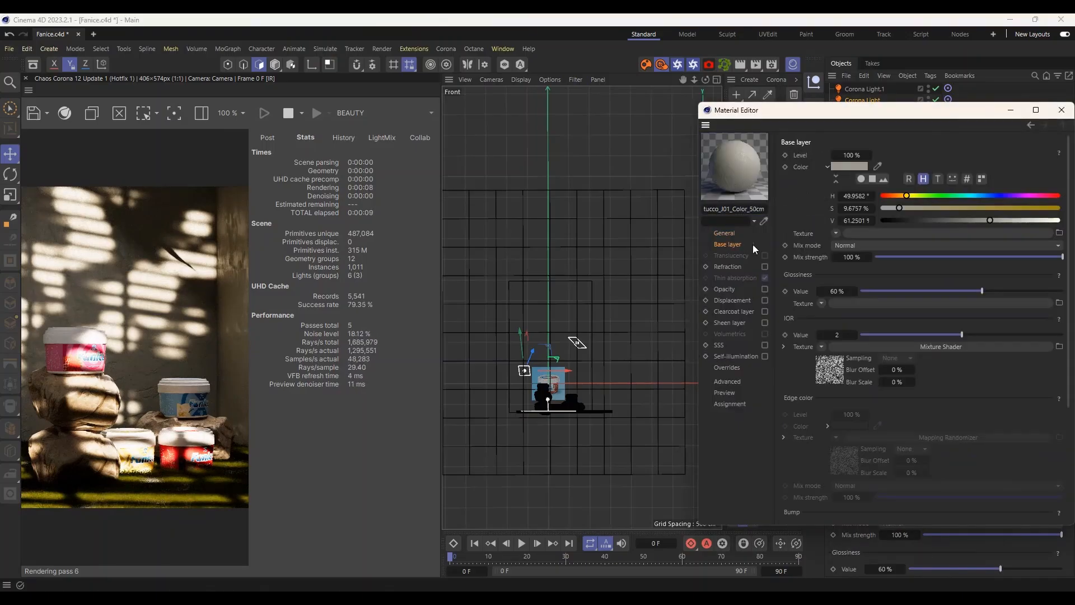
pyautogui.click(863, 167)
pyautogui.moveTo(748, 228); pyautogui.dragTo(739, 237)
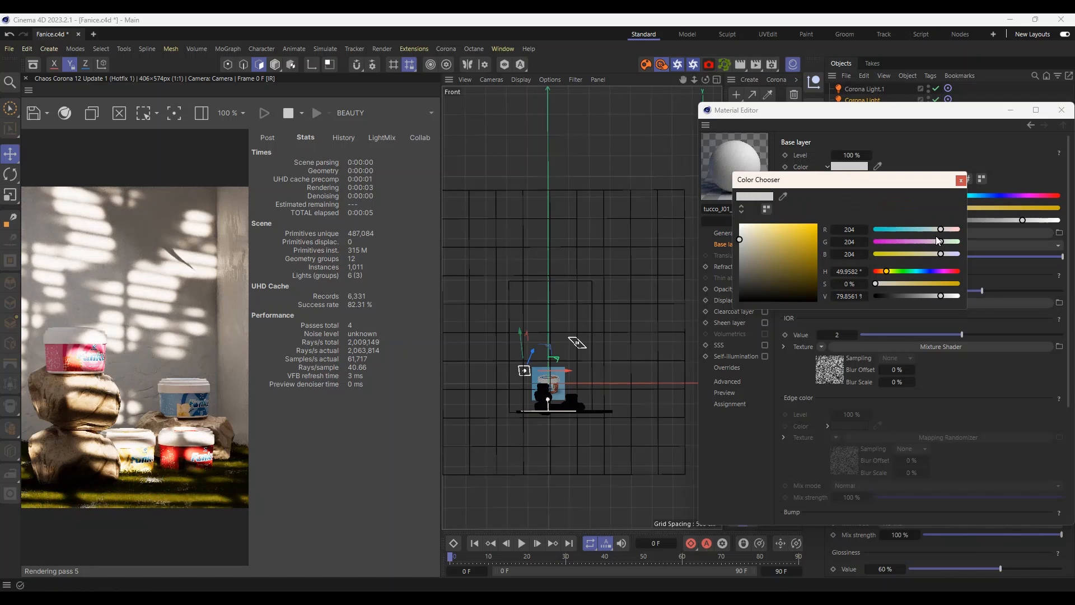
pyautogui.moveTo(940, 229); pyautogui.dragTo(937, 229)
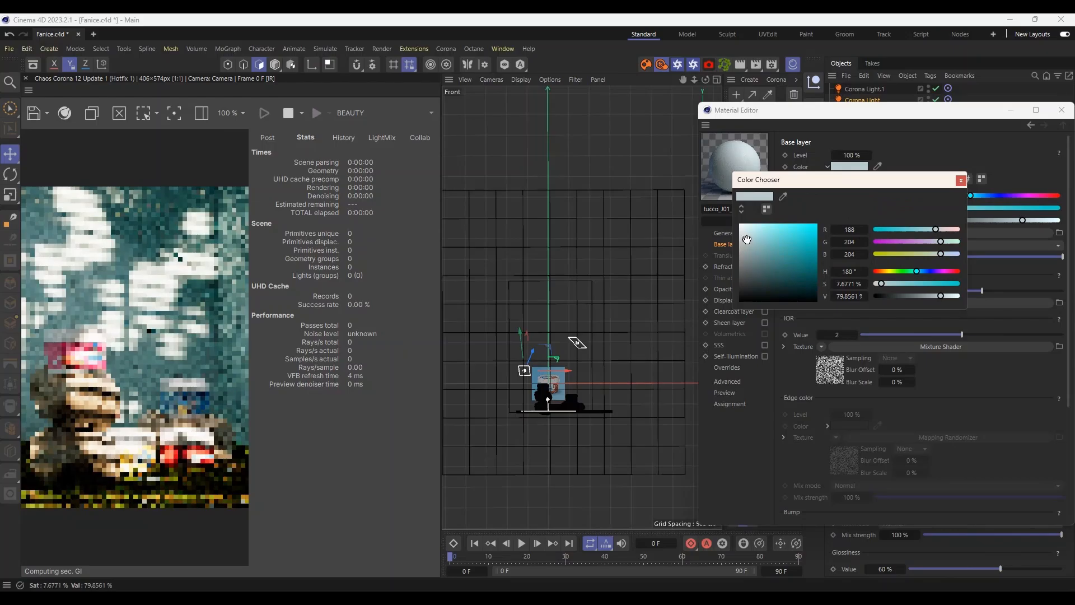
pyautogui.click(741, 236)
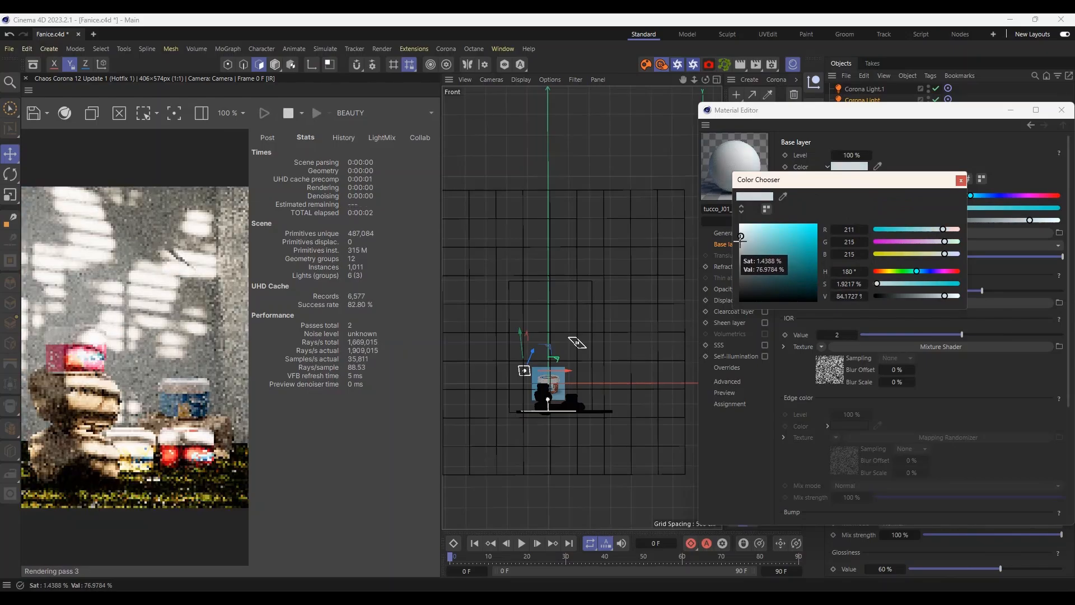
pyautogui.click(741, 237)
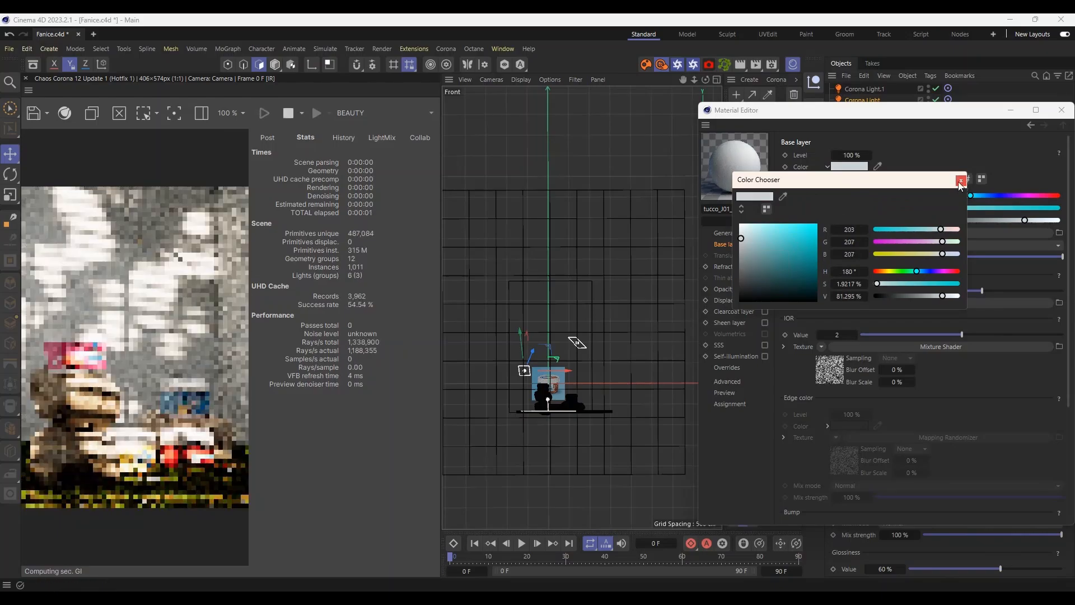
pyautogui.click(960, 180)
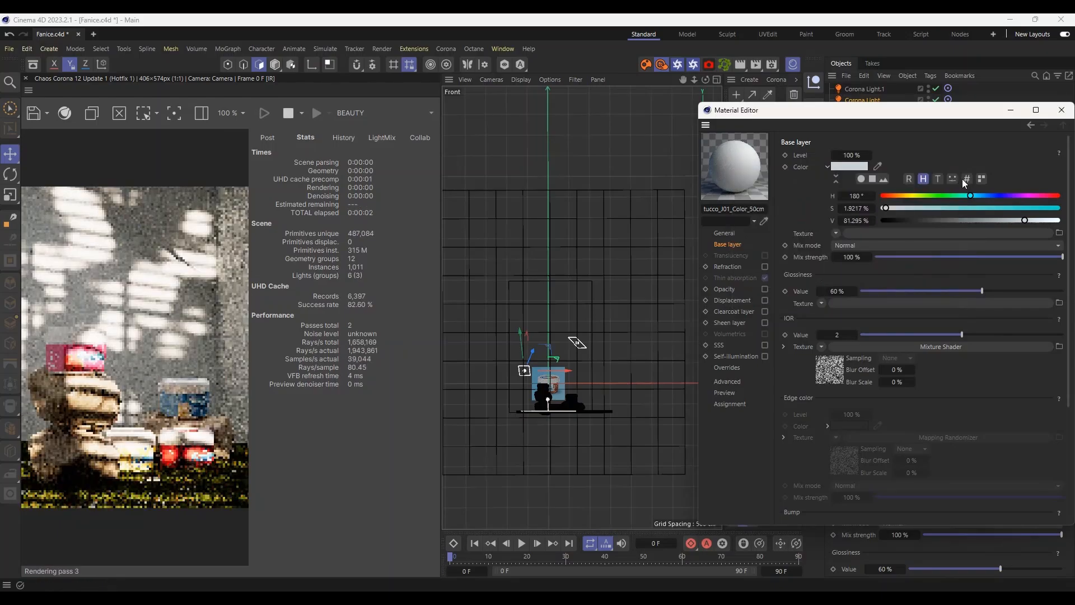
pyautogui.click(1062, 109)
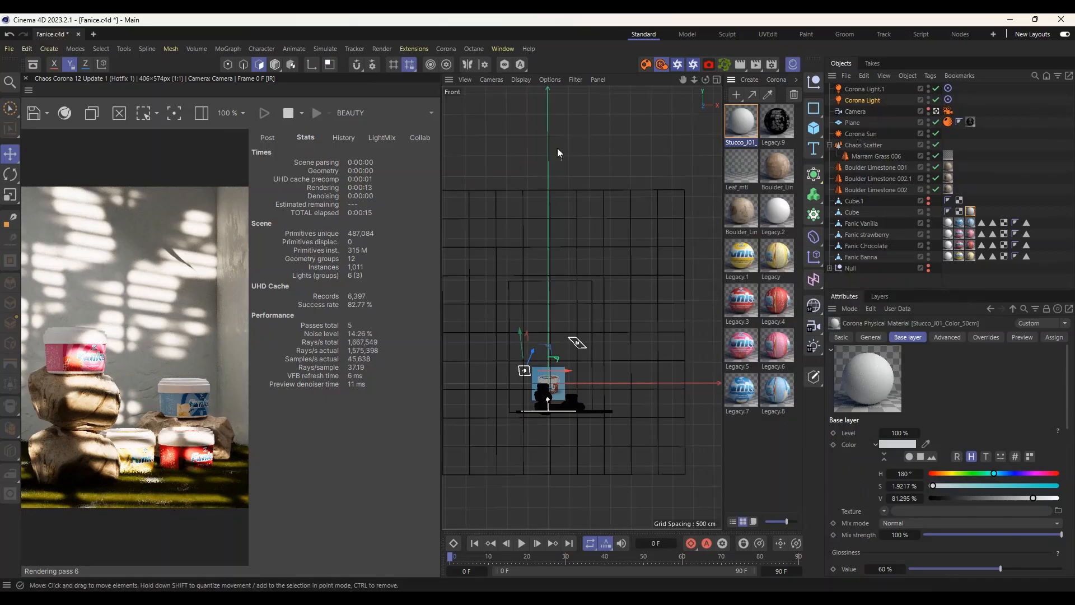
# Switch the viewport to the camera's perspective view, and undock and maximize the Corona frame buffer to inspect the shadows and stucco wall.
pyautogui.click(716, 80)
pyautogui.click(576, 79)
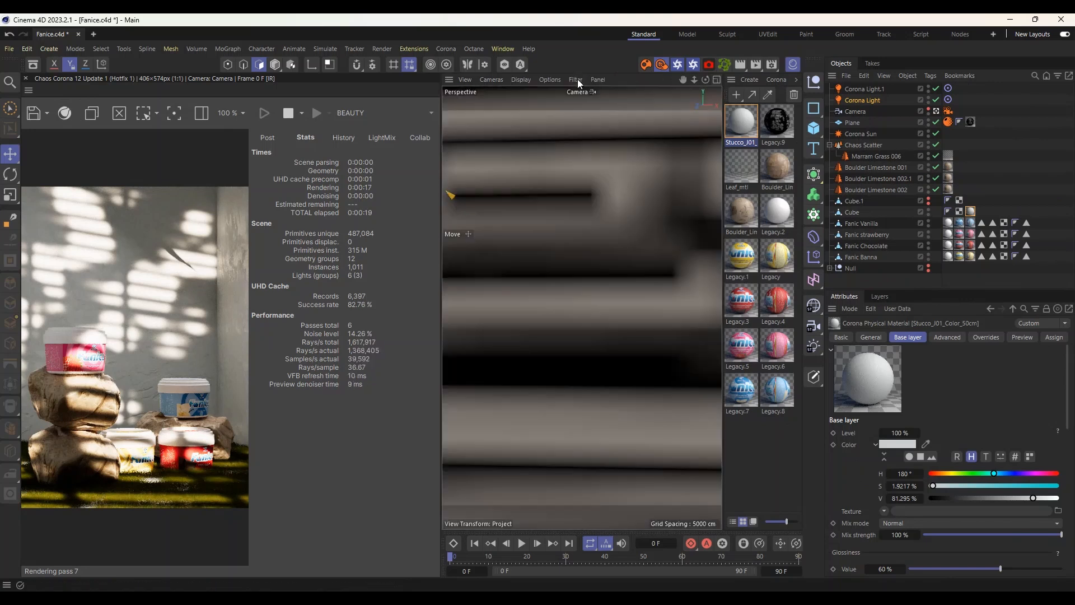
pyautogui.click(28, 90)
pyautogui.click(60, 98)
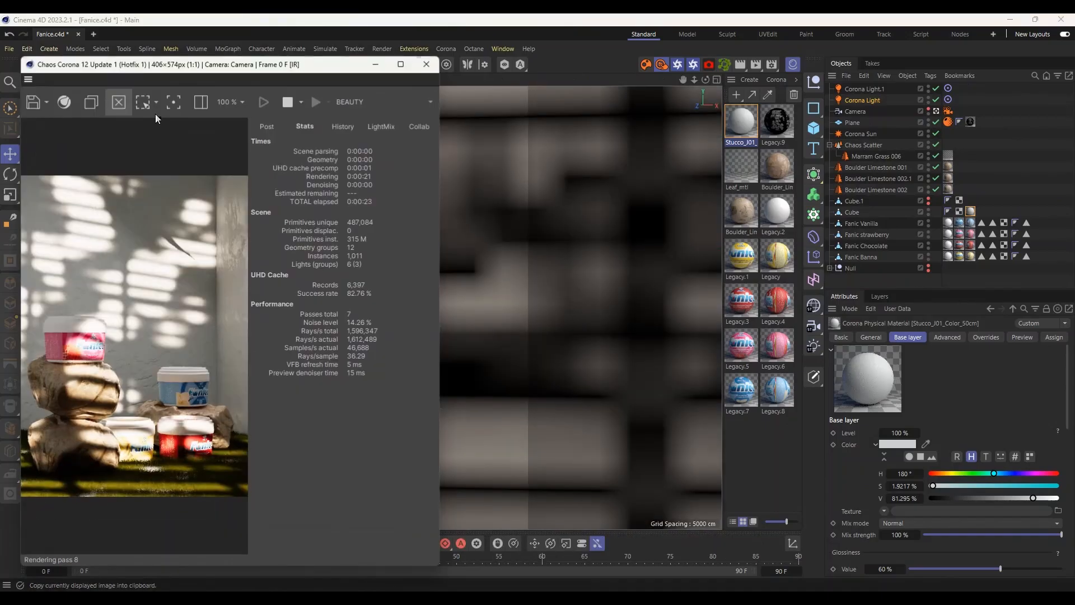
pyautogui.doubleClick(396, 81)
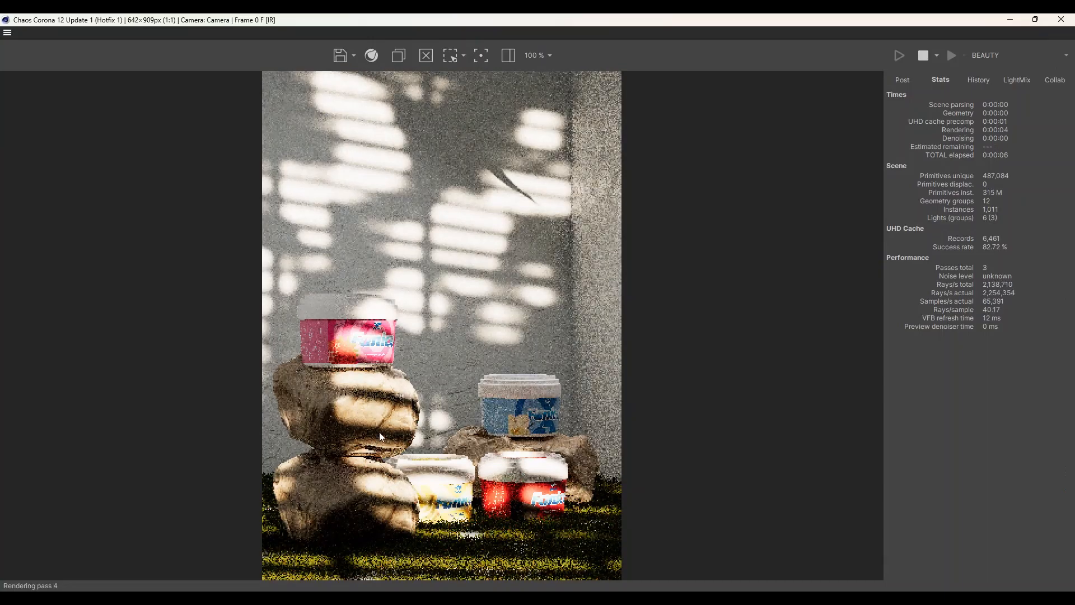
pyautogui.scroll(2, 378, 431)
pyautogui.scroll(-2, 379, 436)
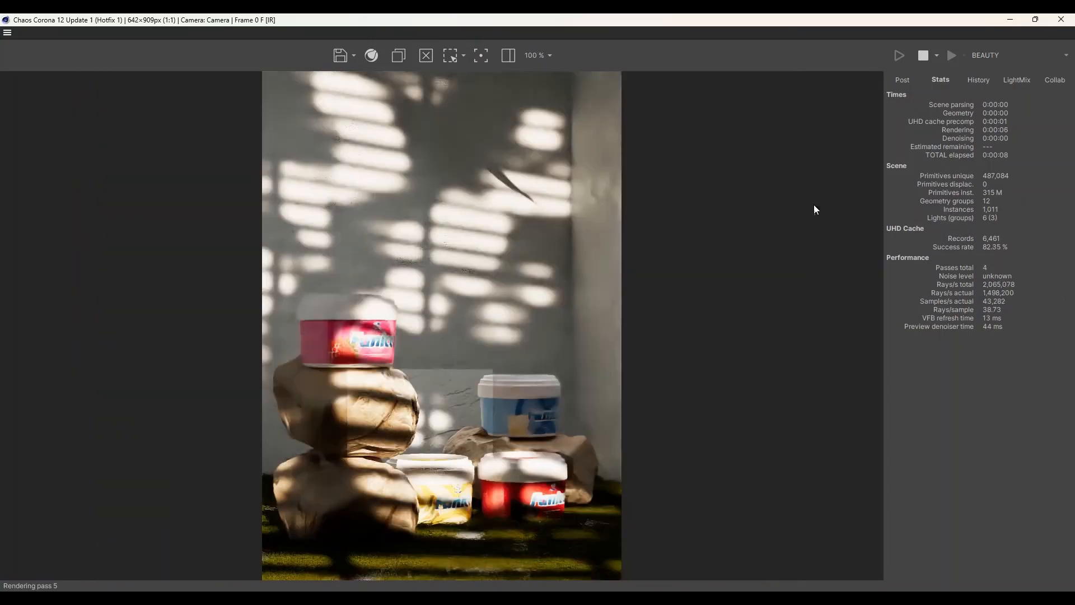
# Stop the interactive render, start a full 2480×3507 px render from the camera, and maximize the frame buffer.
pyautogui.click(923, 55)
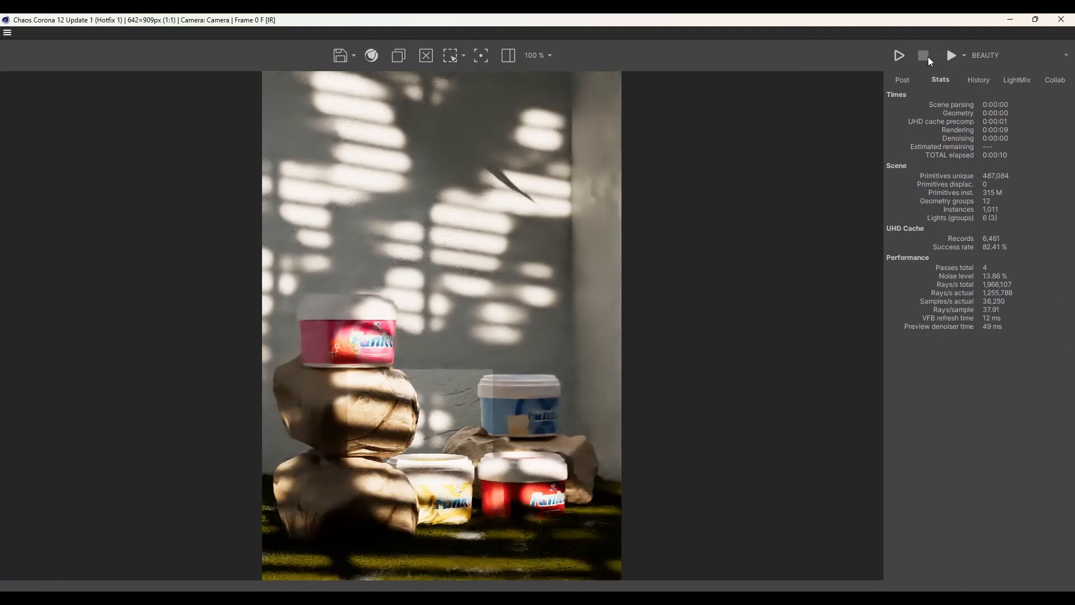
pyautogui.click(951, 59)
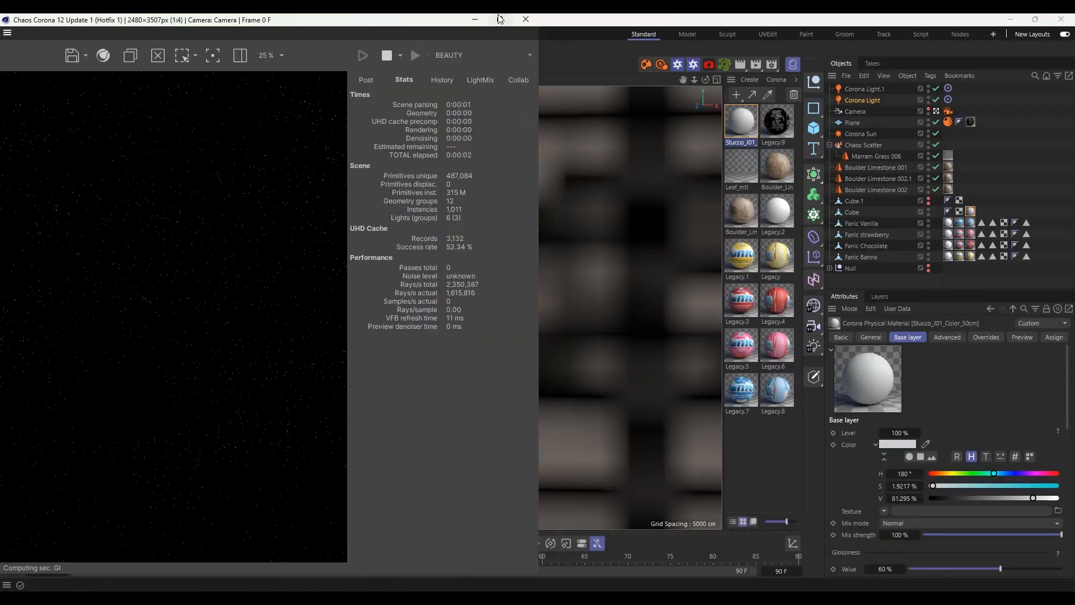
pyautogui.click(500, 18)
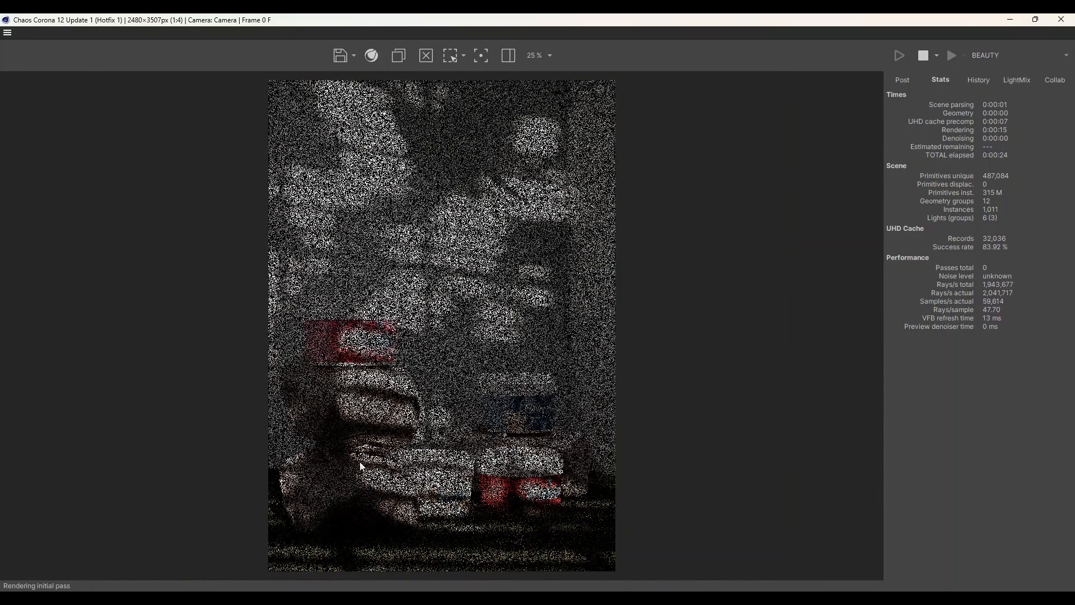
# Examine the ice cream tubs, boulders, grass and wall shadows up close and as a whole in the rendering image.
pyautogui.scroll(2, 448, 442)
pyautogui.scroll(-2, 372, 456)
pyautogui.scroll(1, 378, 455)
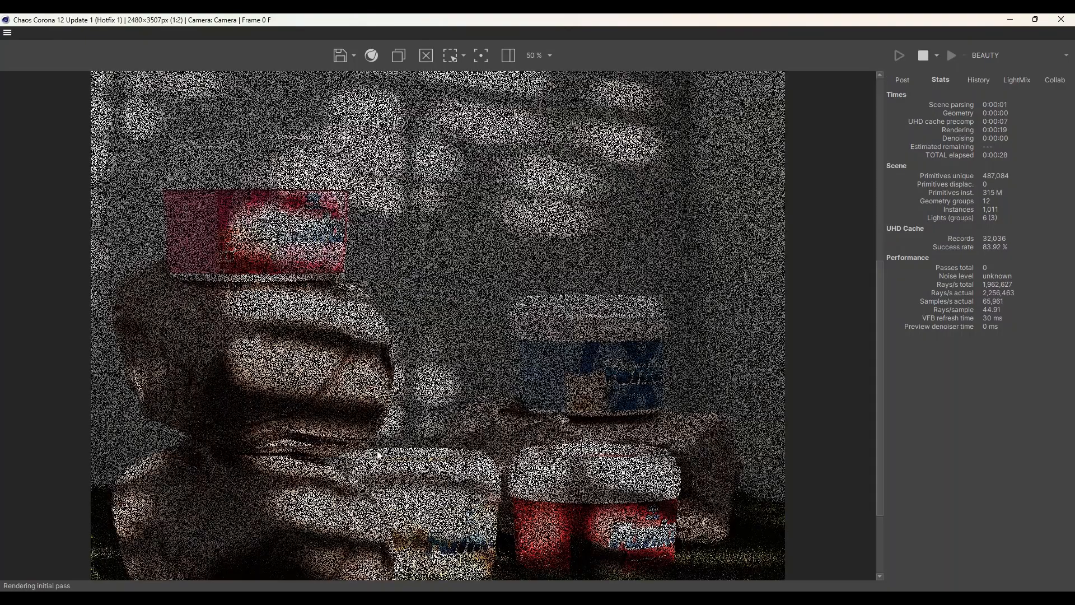
pyautogui.scroll(-1, 448, 482)
pyautogui.scroll(2, 529, 513)
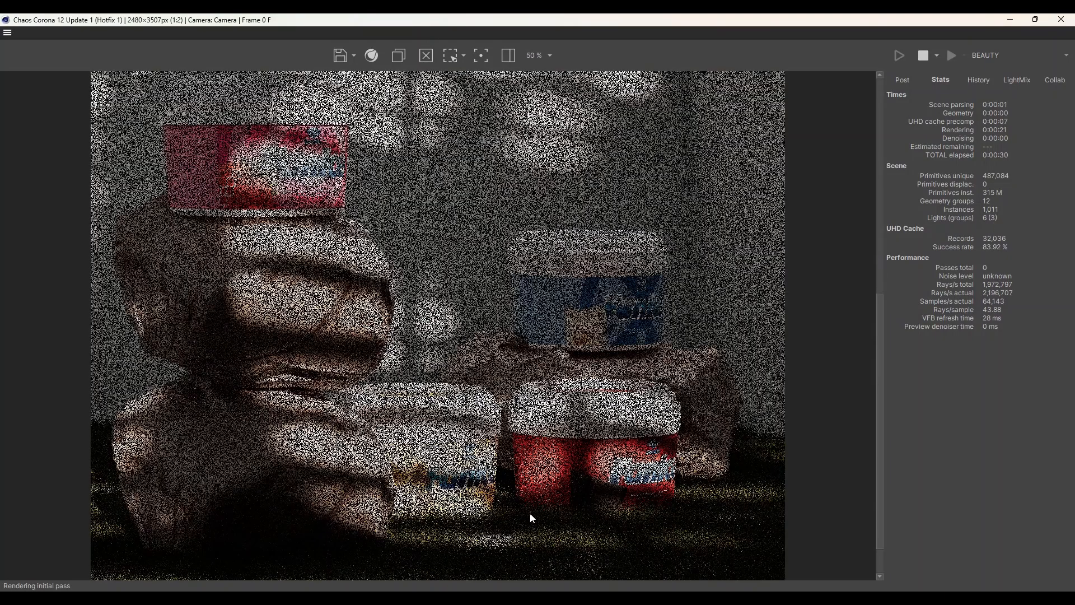
pyautogui.scroll(-1, 532, 515)
pyautogui.scroll(1, 530, 509)
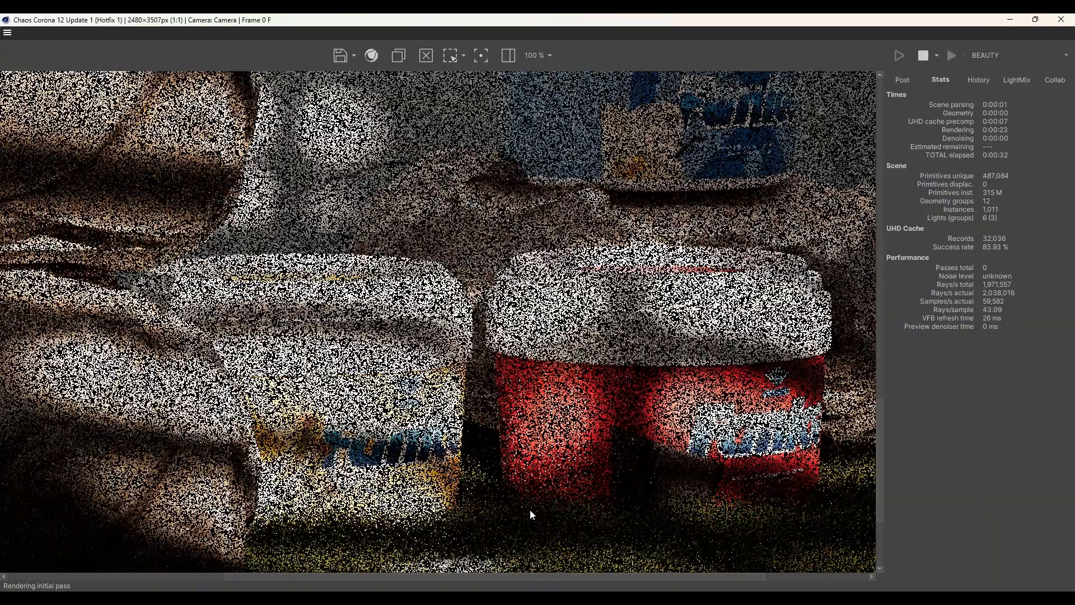
pyautogui.scroll(-1, 530, 509)
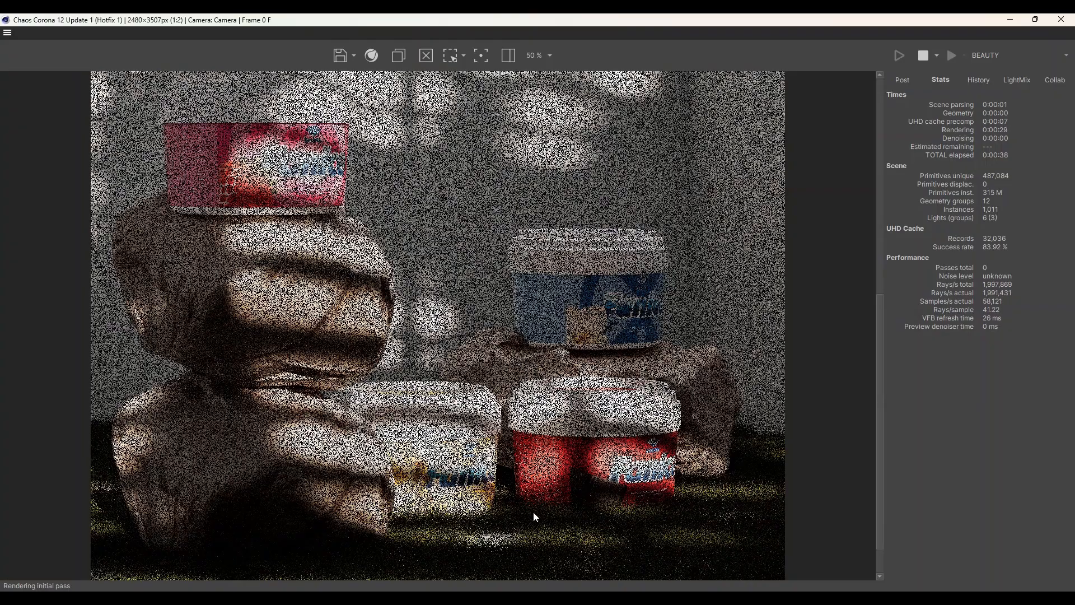
pyautogui.scroll(2, 563, 518)
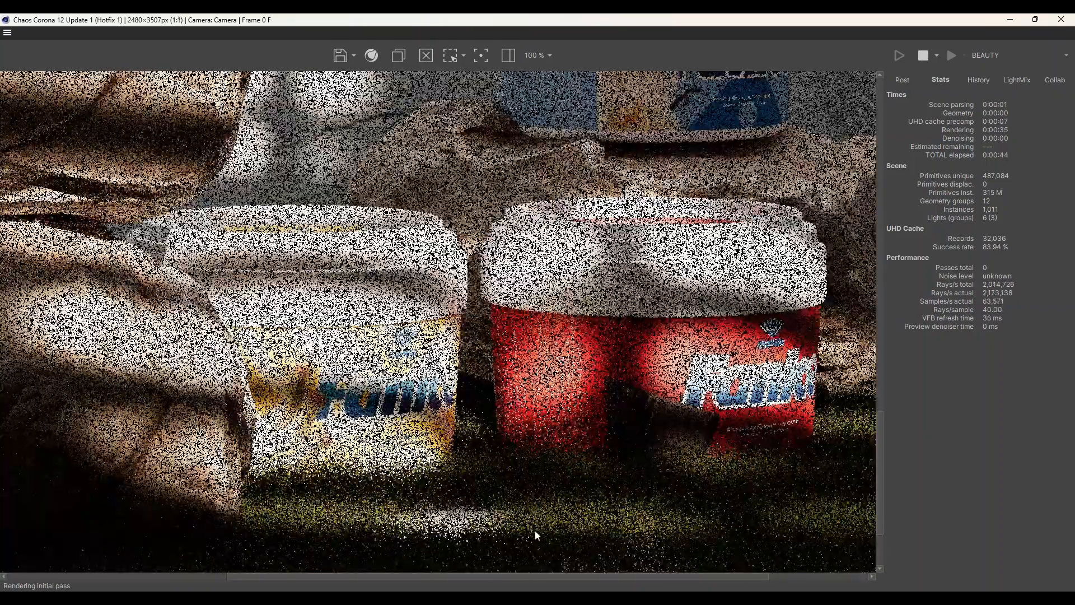
pyautogui.scroll(-2, 535, 529)
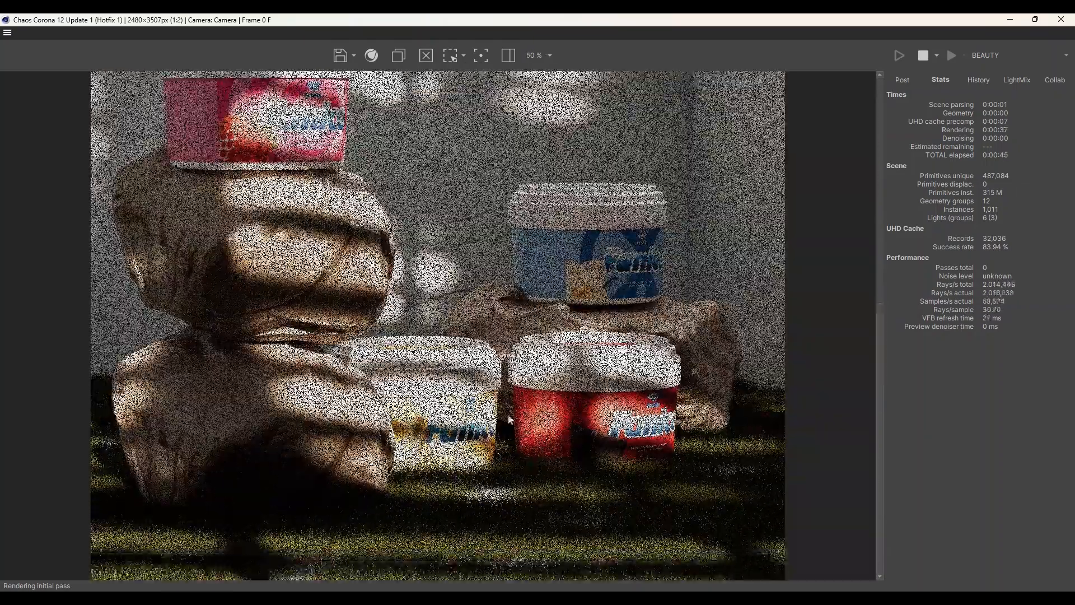
pyautogui.scroll(3, 414, 523)
pyautogui.scroll(-2, 415, 522)
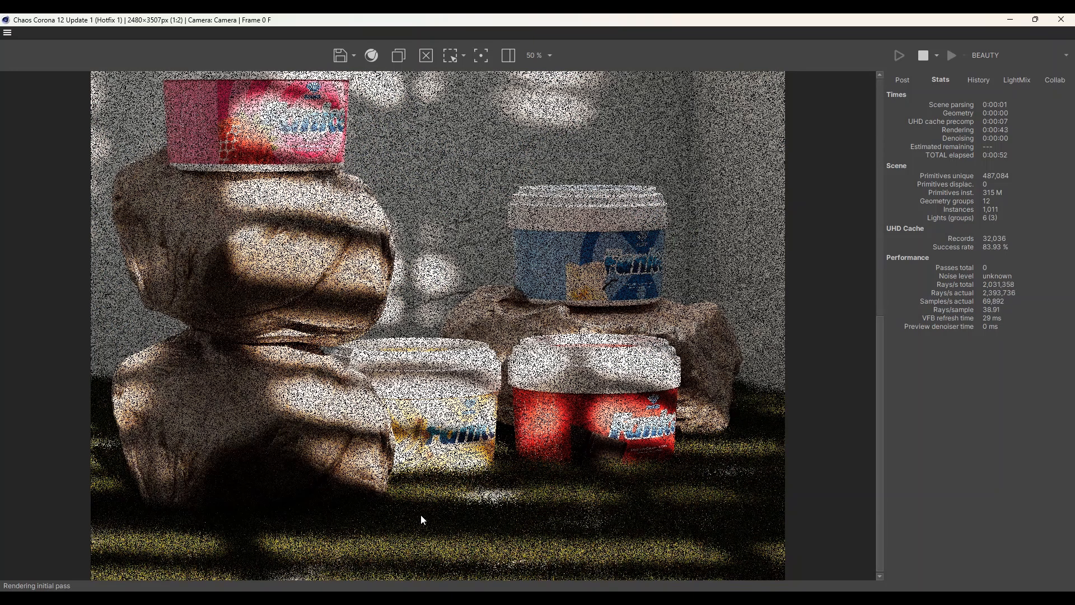
pyautogui.scroll(1, 421, 515)
pyautogui.scroll(-1, 421, 515)
pyautogui.scroll(1, 421, 516)
pyautogui.scroll(-1, 421, 515)
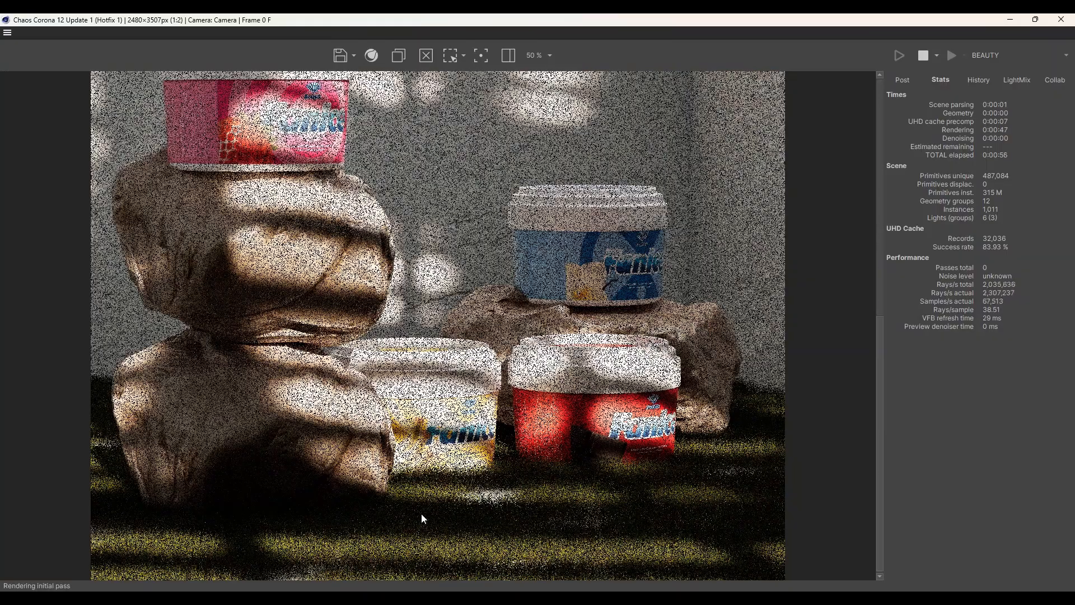
pyautogui.scroll(-1, 543, 451)
pyautogui.scroll(2, 542, 461)
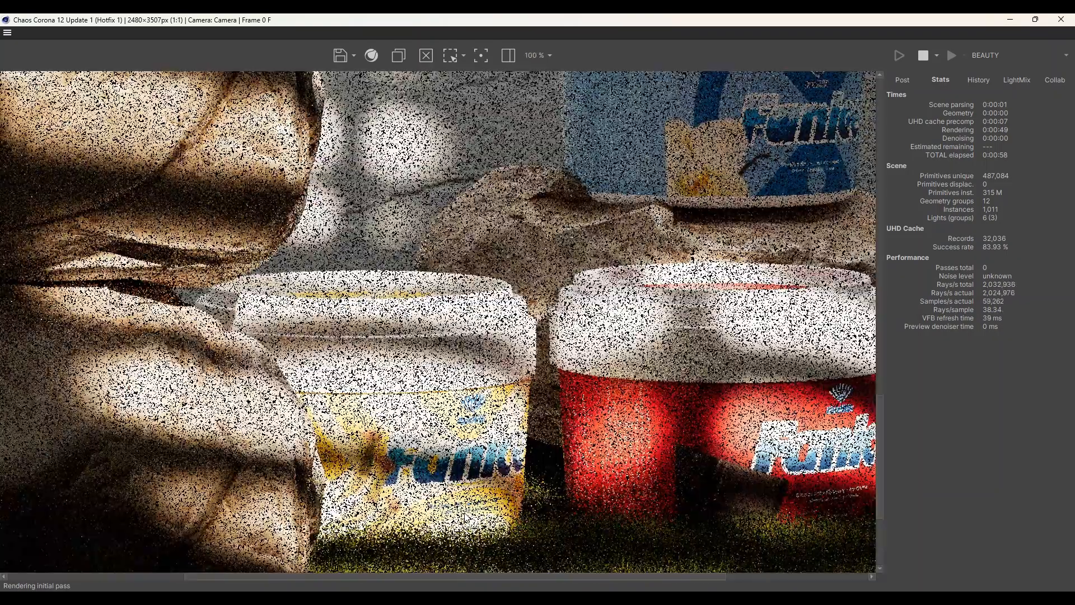
pyautogui.scroll(-1, 470, 510)
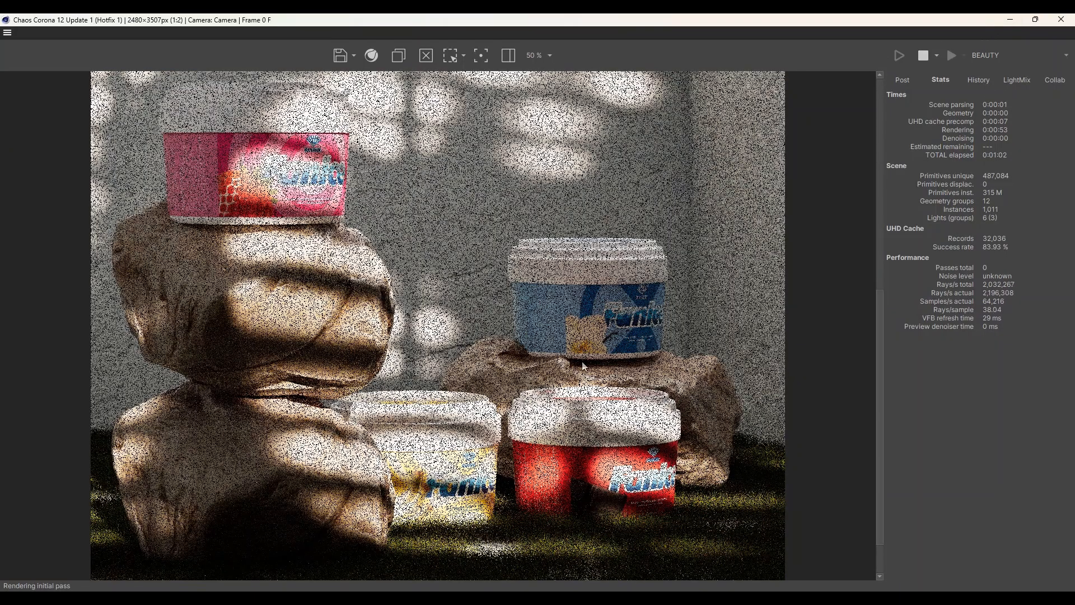
pyautogui.scroll(1, 483, 479)
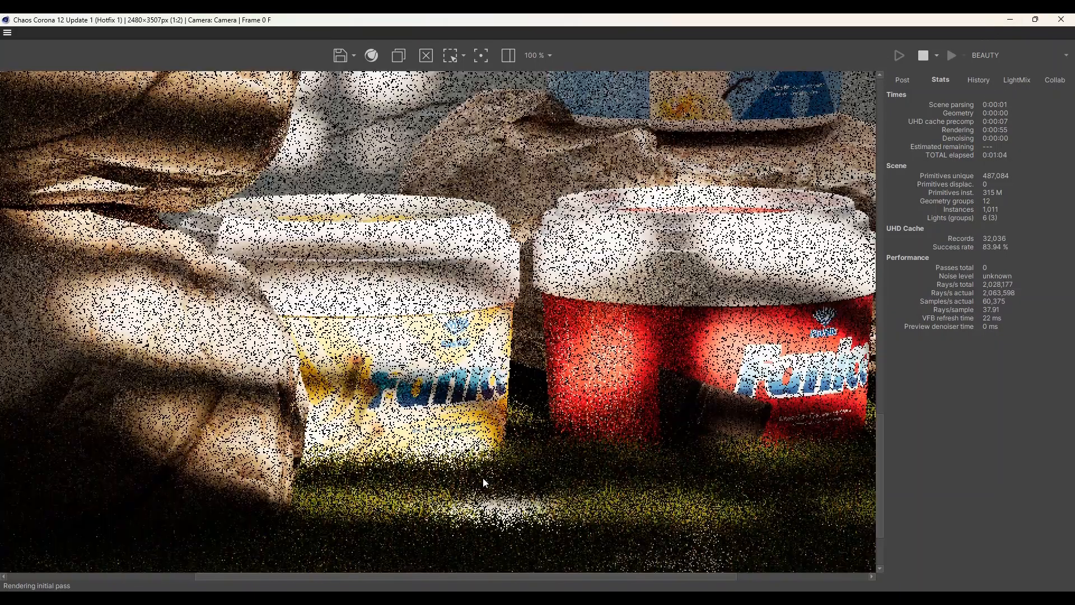
pyautogui.scroll(-1, 484, 482)
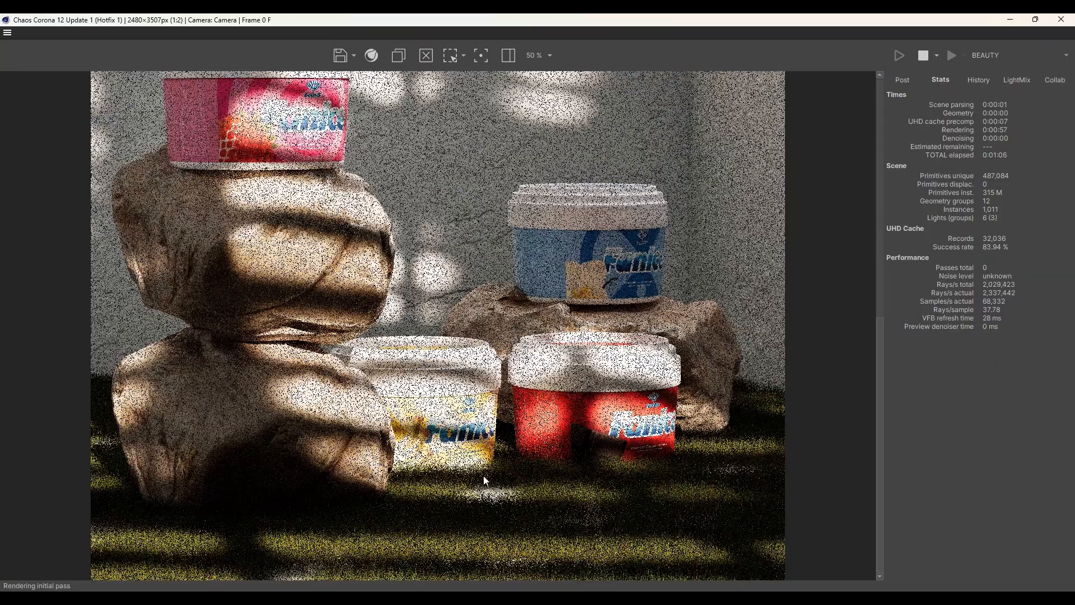
pyautogui.scroll(-2, 485, 477)
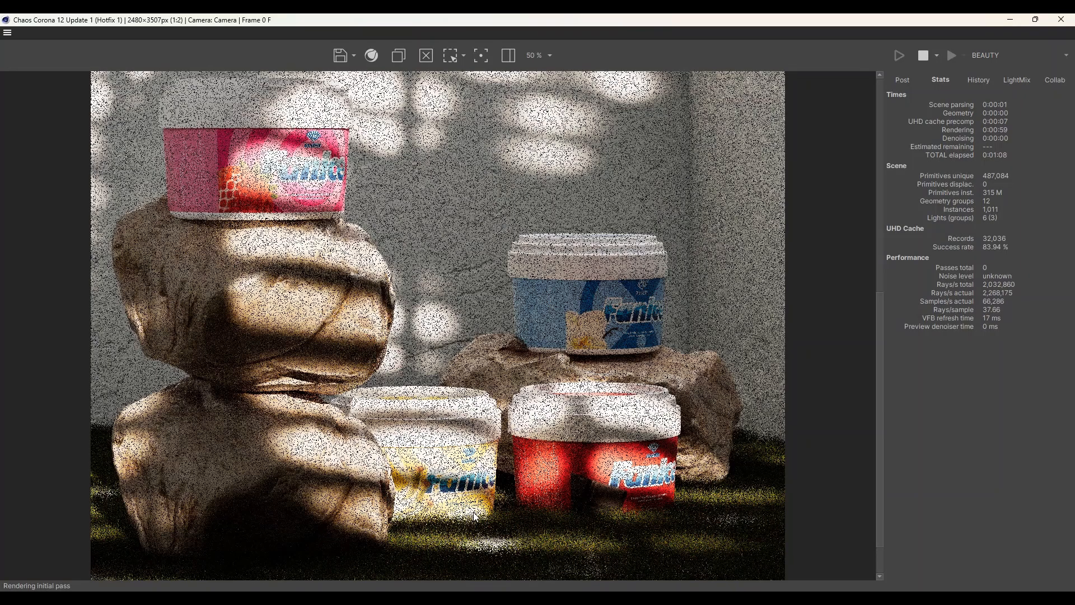
pyautogui.scroll(1, 473, 508)
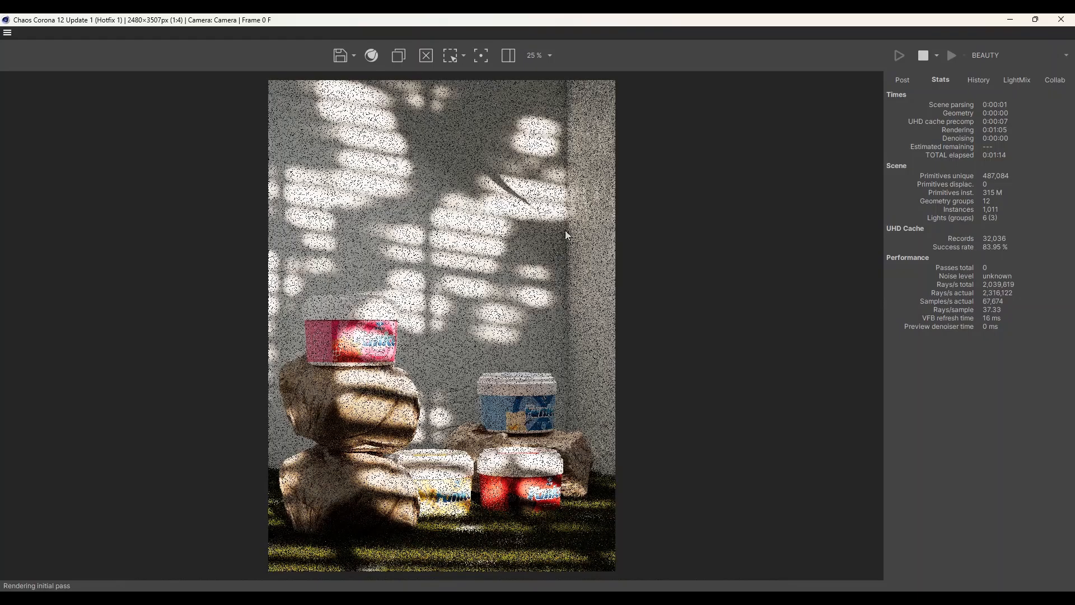
# Minimize the frame buffer and leave the camera view to look at the wall cube from outside.
pyautogui.click(1009, 19)
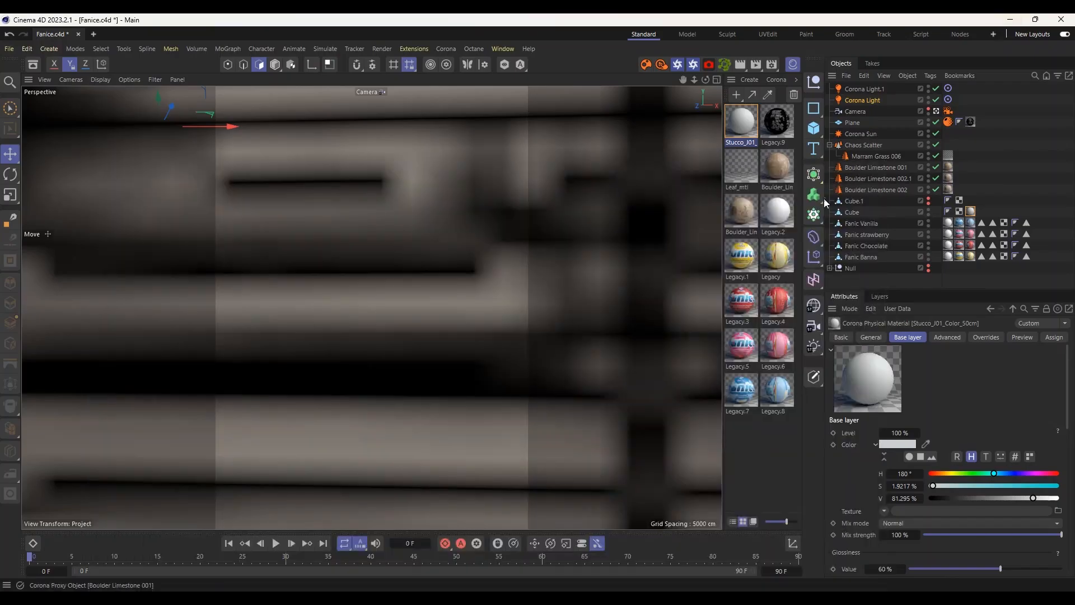
pyautogui.click(936, 111)
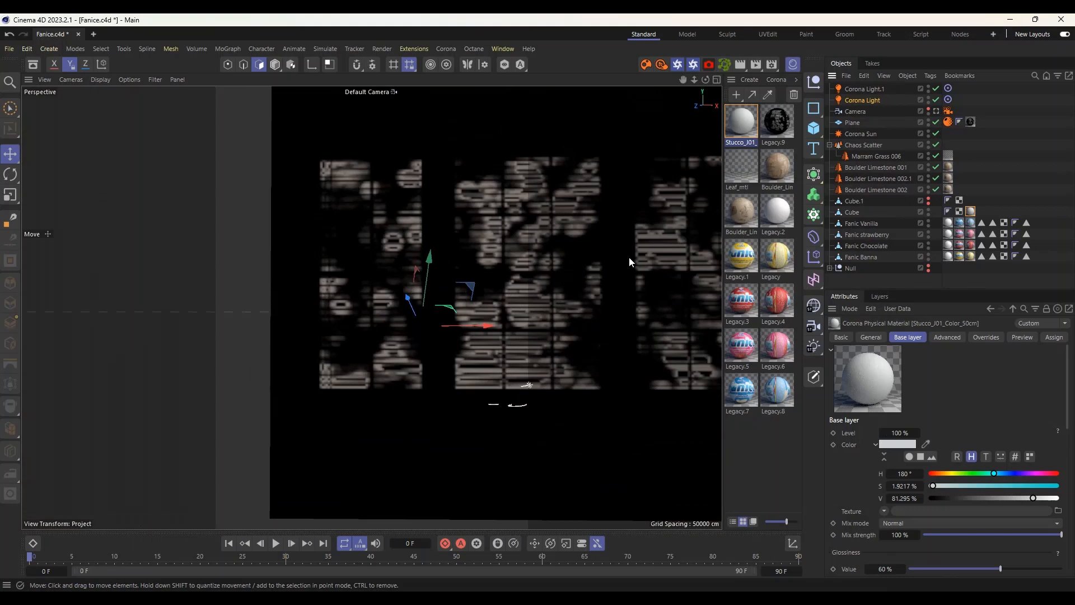
pyautogui.keyDown('alt'); pyautogui.moveTo(566, 269); pyautogui.dragTo(356, 293); pyautogui.keyUp('alt')
pyautogui.scroll(-6, 357, 279)
pyautogui.keyDown('alt'); pyautogui.moveTo(564, 277); pyautogui.dragTo(489, 316, button='middle'); pyautogui.keyUp('alt')
pyautogui.scroll(5, 491, 312)
pyautogui.keyDown('alt'); pyautogui.moveTo(485, 290); pyautogui.dragTo(437, 294); pyautogui.keyUp('alt')
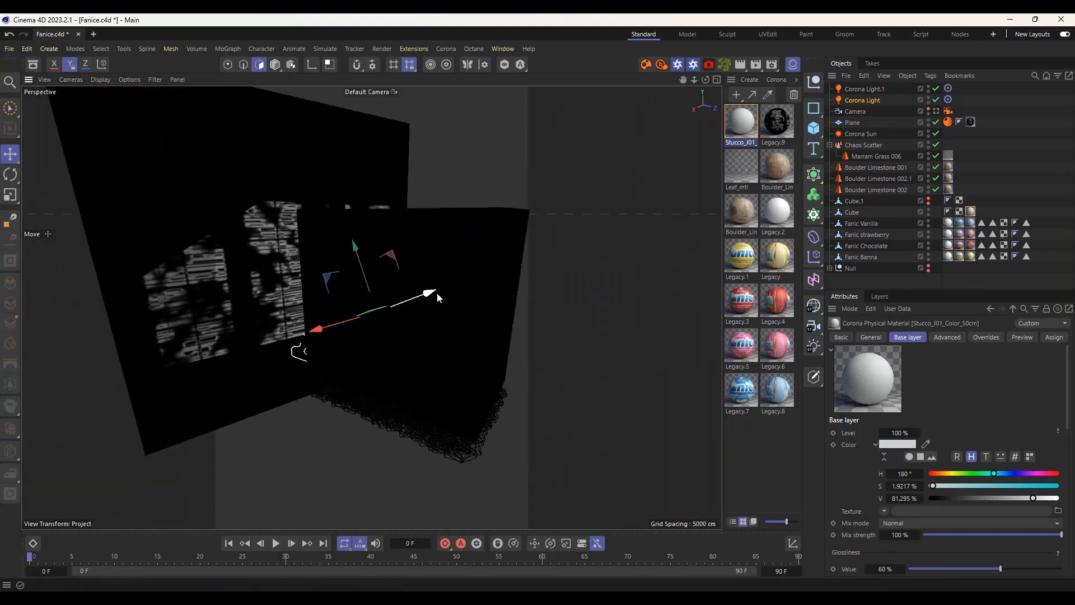
# Bevel the Cube's vertical corner edge behind the scene with an offset of about 587 cm and 8 subdivisions.
pyautogui.click(840, 213)
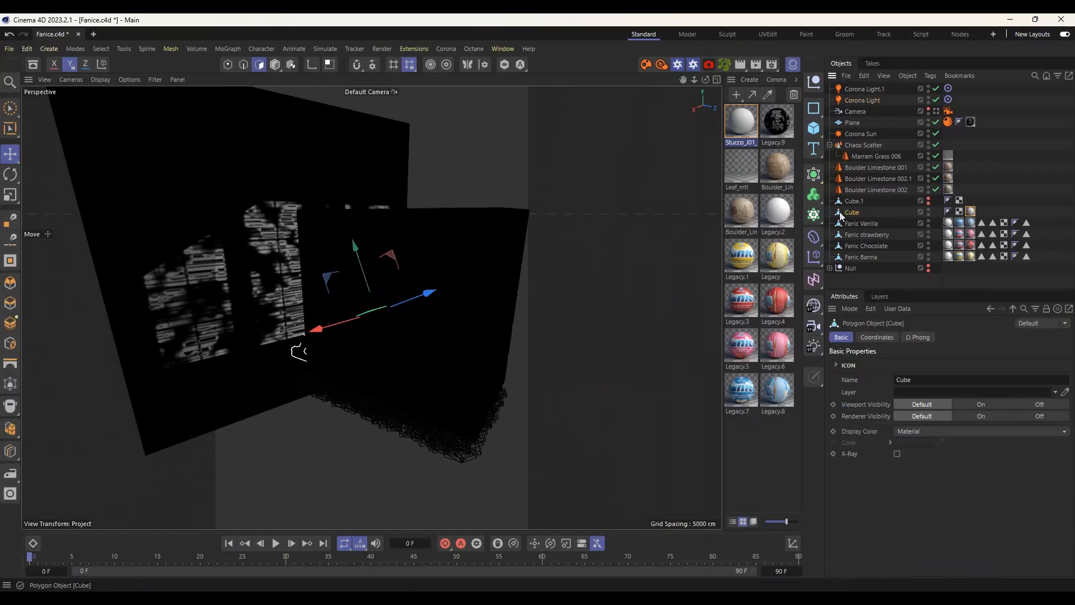
pyautogui.click(243, 64)
pyautogui.click(485, 335)
pyautogui.scroll(3, 481, 337)
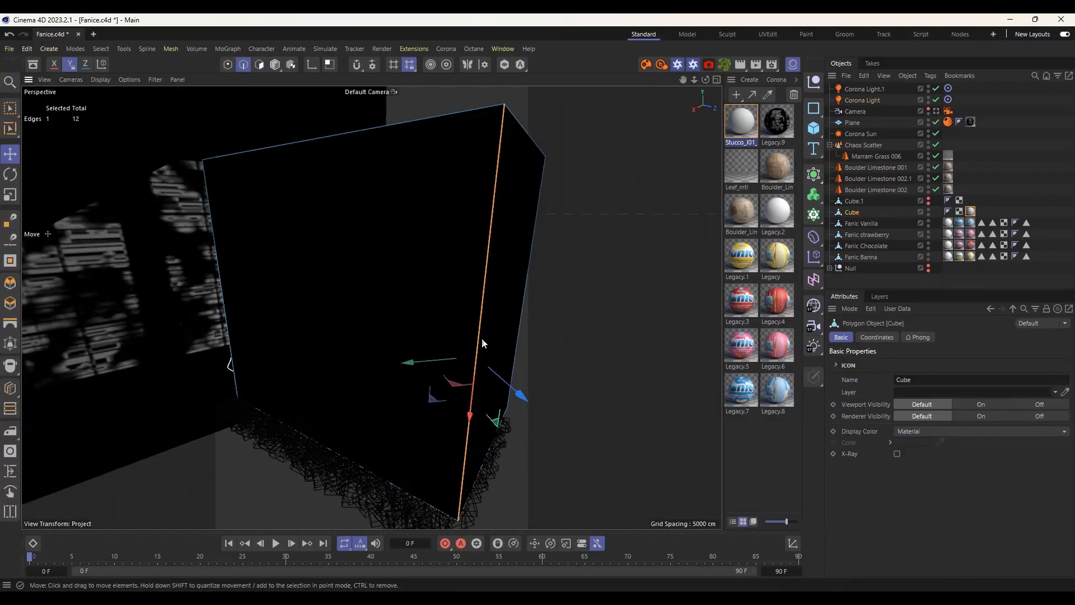
pyautogui.click(10, 283)
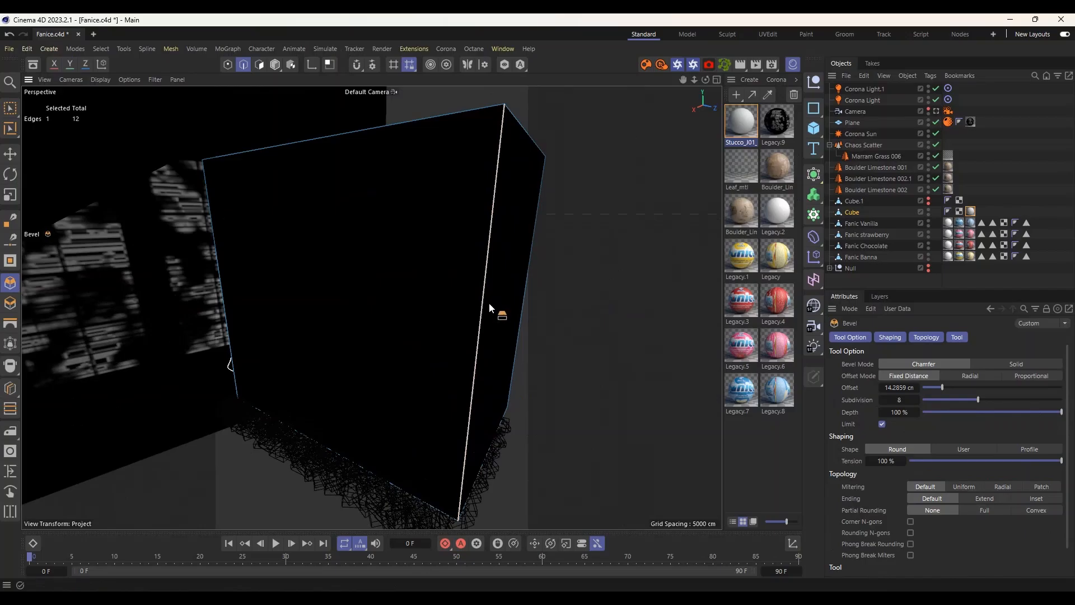
pyautogui.moveTo(489, 303); pyautogui.dragTo(506, 311)
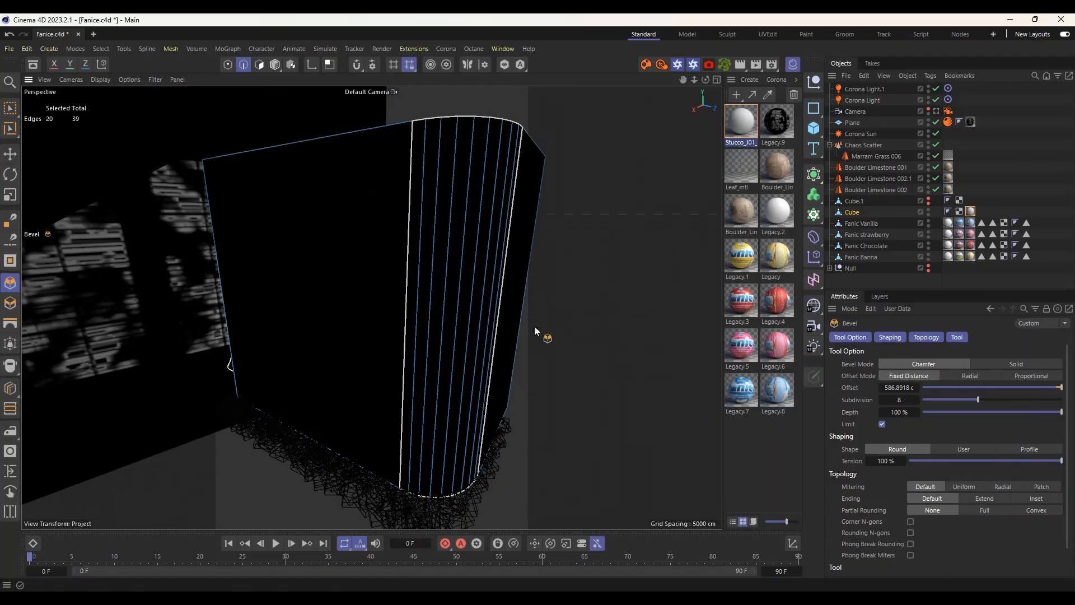
pyautogui.press('e')
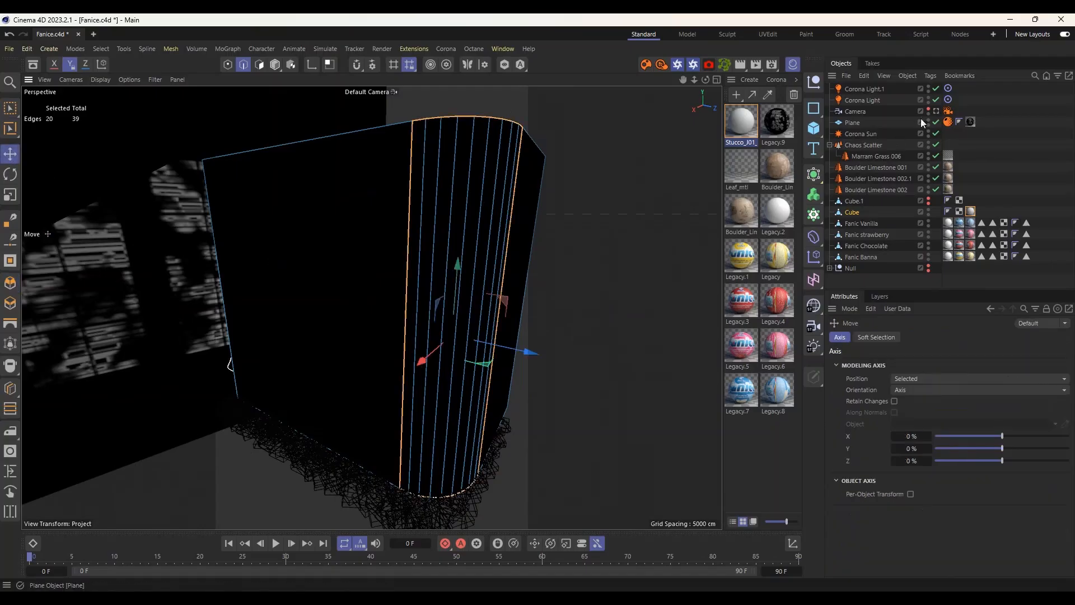
# Return the viewport to the camera and restart the full-resolution render in the Corona frame buffer.
pyautogui.click(937, 112)
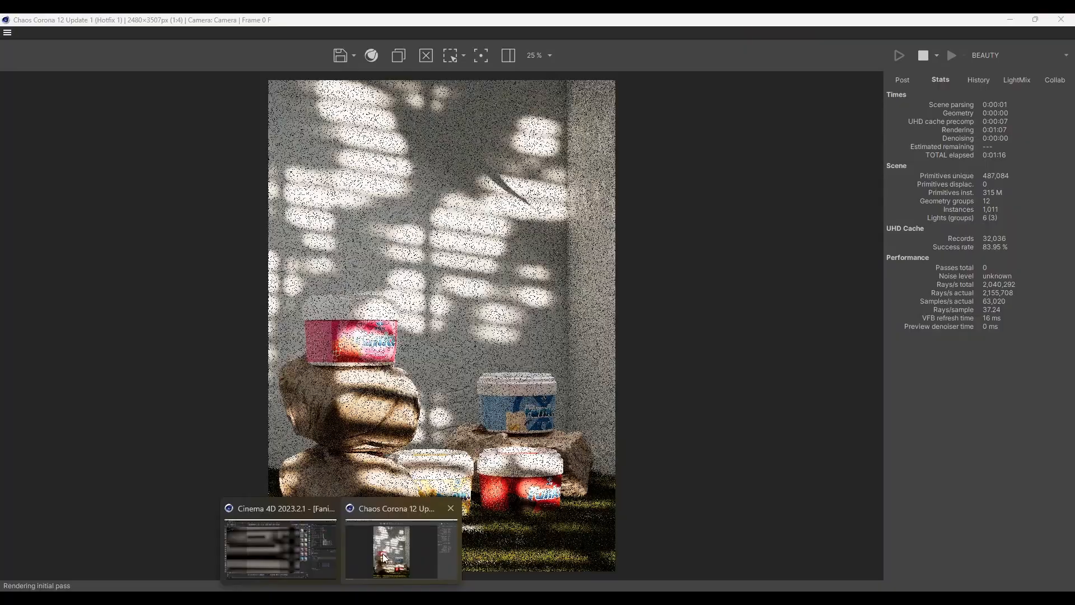
pyautogui.click(398, 546)
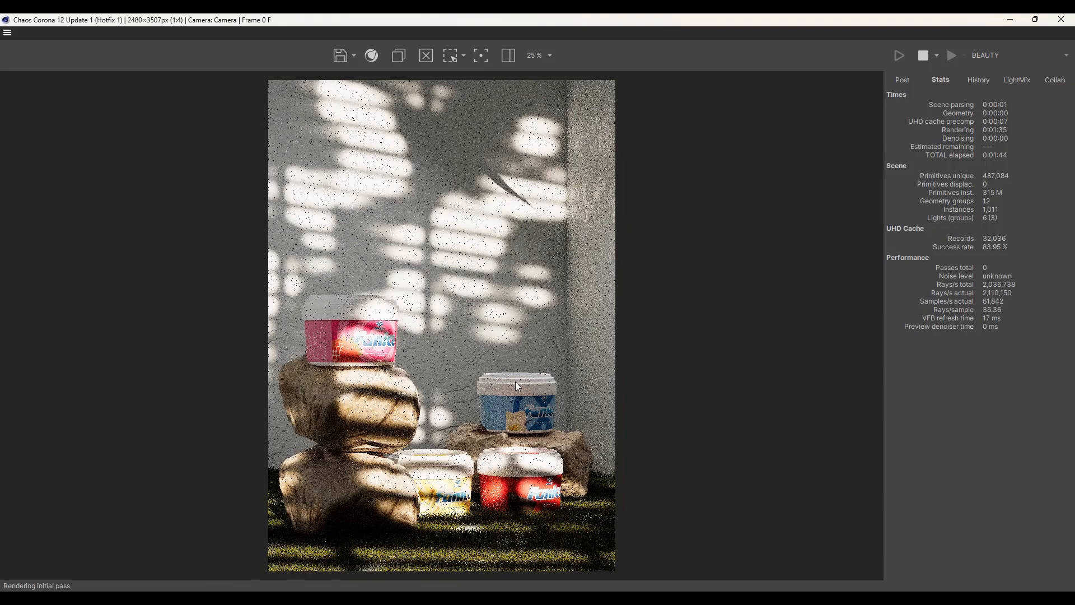
pyautogui.click(928, 57)
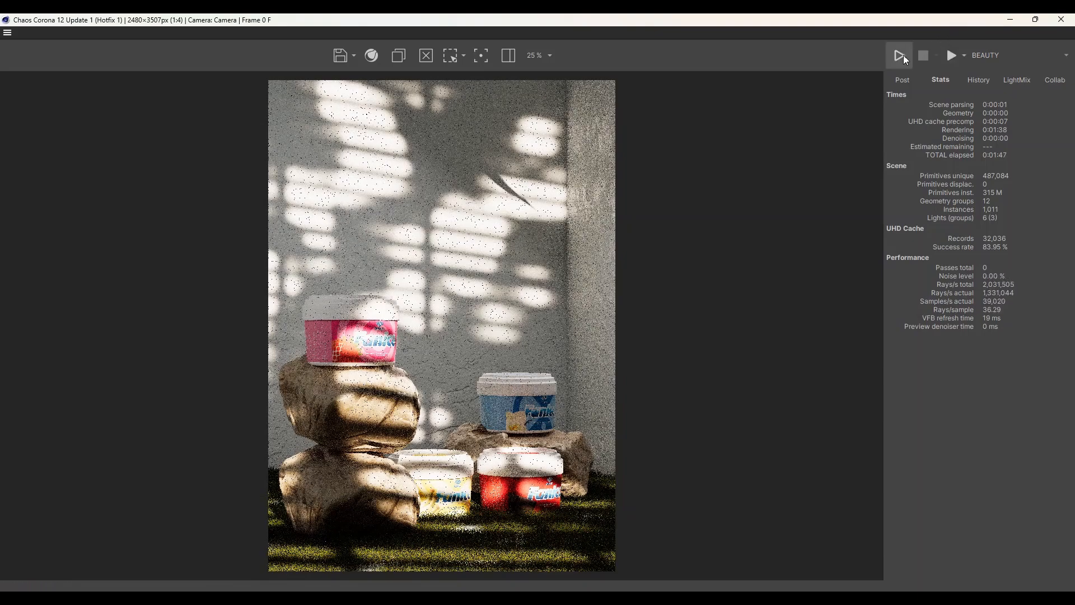
pyautogui.click(902, 56)
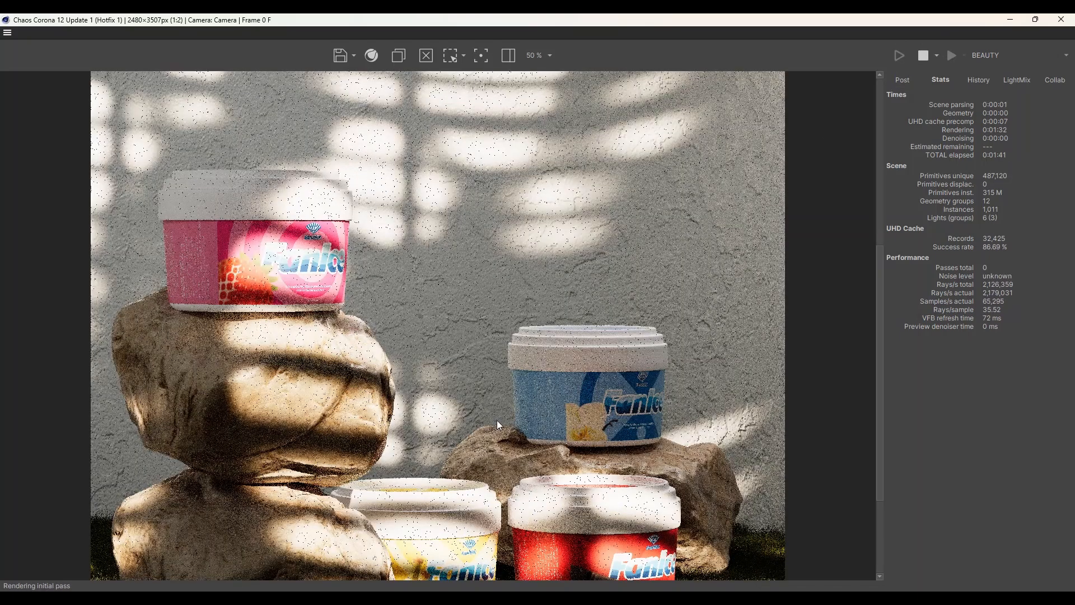
# Examine the rounded wall corner, stucco texture, tub labels and grass in the restarted render.
pyautogui.scroll(2, 497, 421)
pyautogui.scroll(-2, 500, 421)
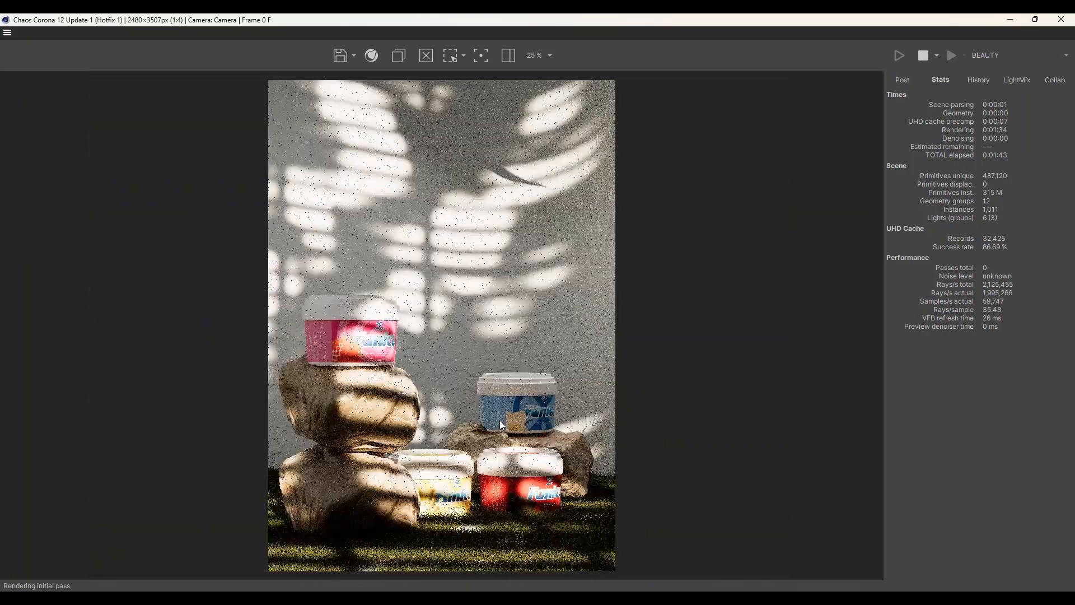
pyautogui.scroll(1, 502, 424)
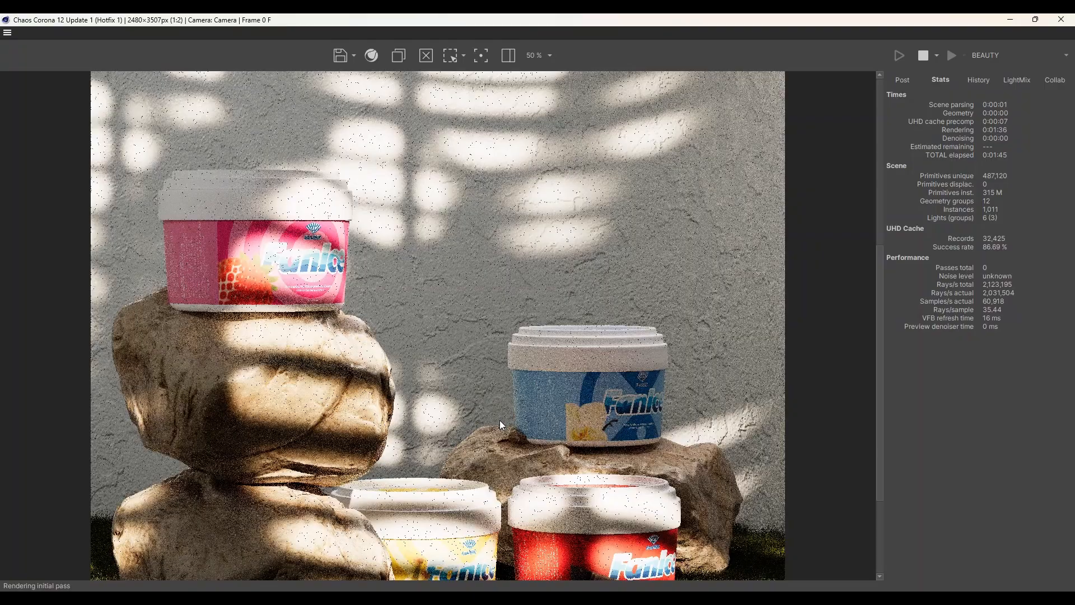
pyautogui.scroll(-1, 500, 420)
pyautogui.scroll(1, 465, 436)
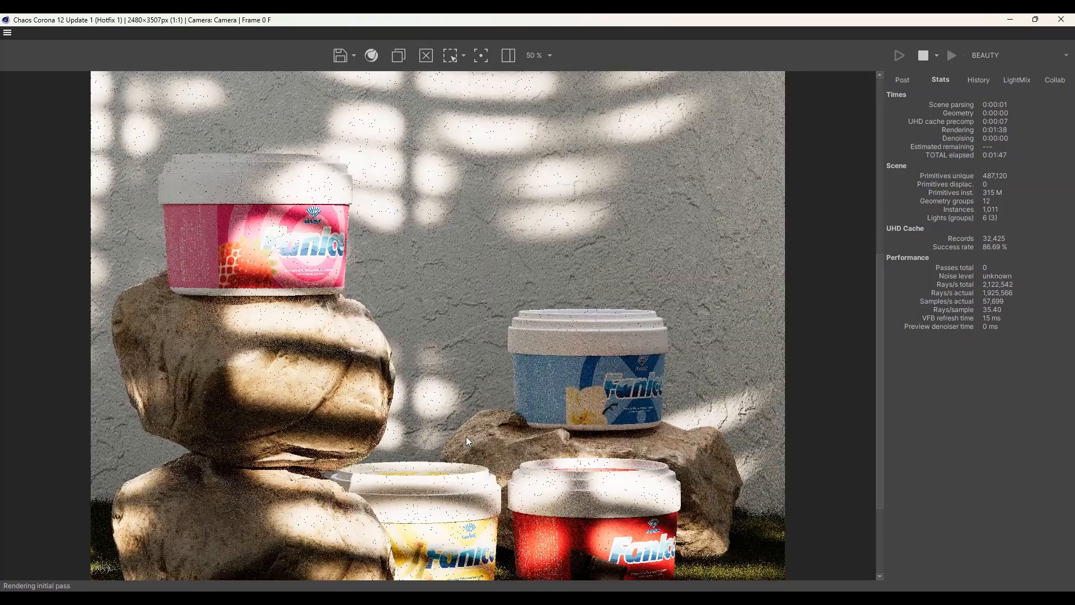
pyautogui.scroll(1, 466, 441)
pyautogui.scroll(-1, 467, 439)
pyautogui.scroll(-1, 467, 437)
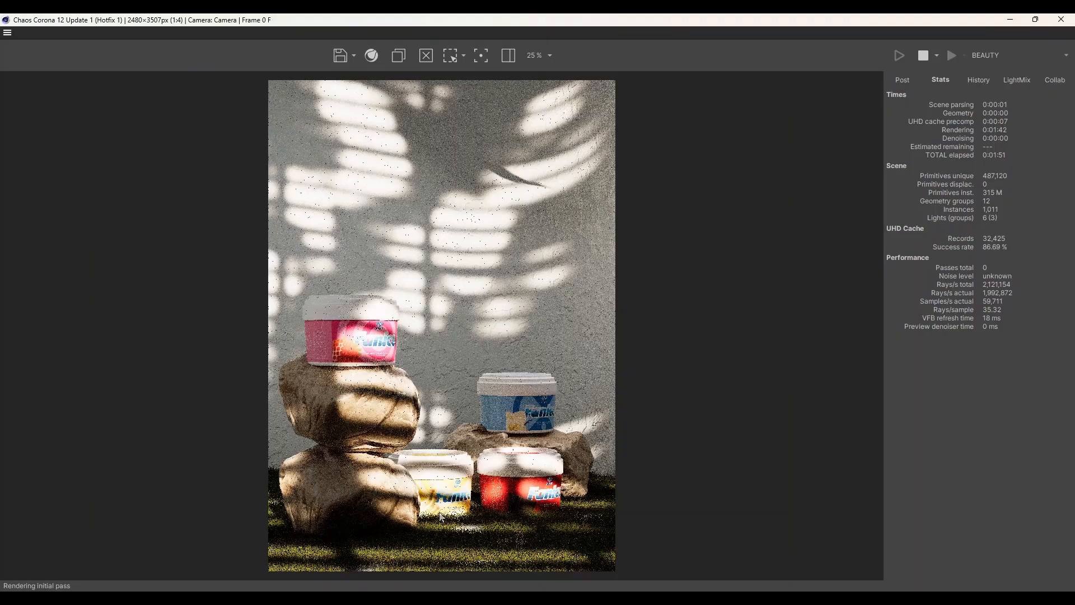
pyautogui.scroll(2, 439, 518)
pyautogui.scroll(-2, 442, 515)
pyautogui.scroll(3, 567, 539)
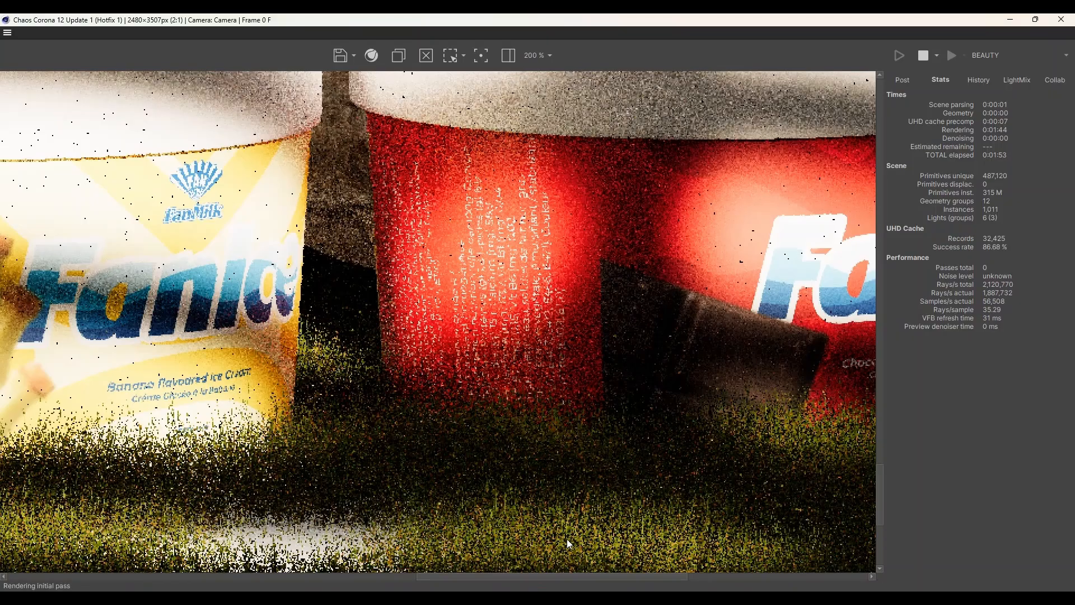
pyautogui.scroll(-2, 570, 529)
pyautogui.scroll(-1, 515, 495)
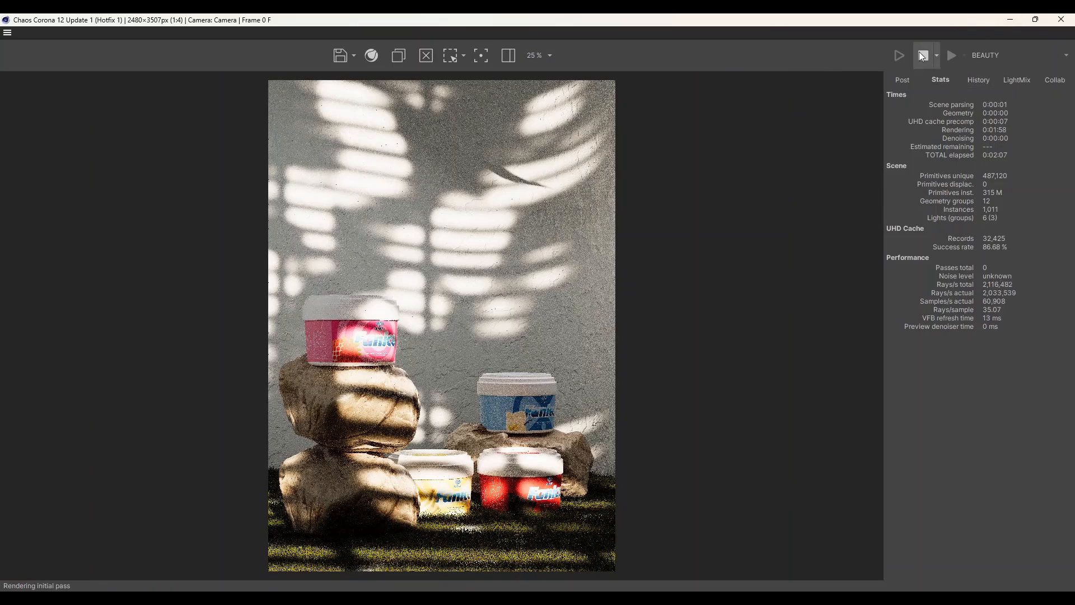
# Minimize the frame buffer, disable the Plane, Corona Sun and both Corona Lights, and reframe the camera view on the tubs.
pyautogui.click(998, 24)
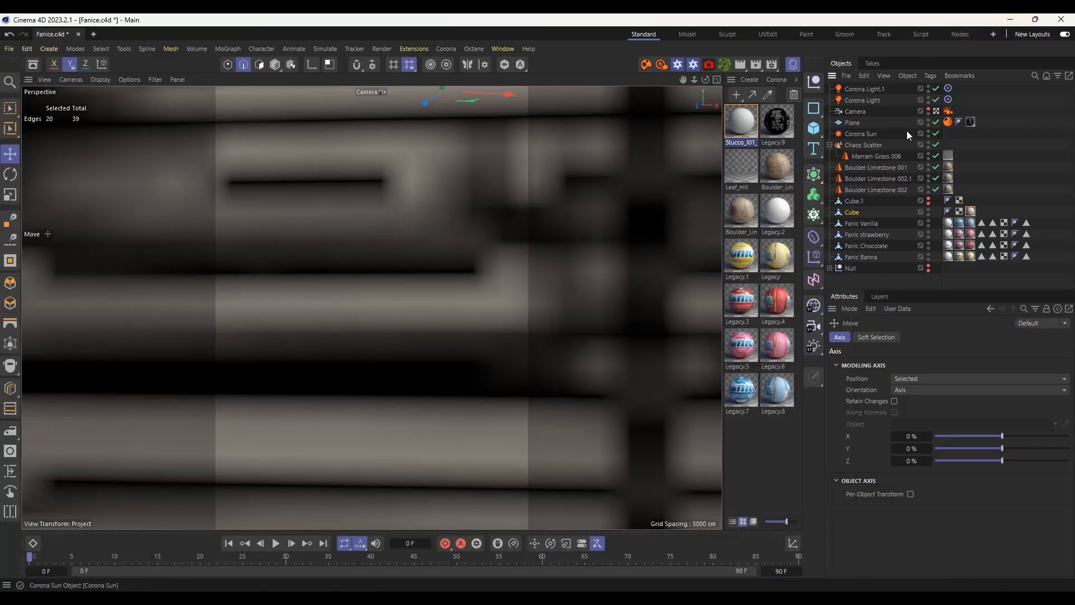
pyautogui.click(935, 122)
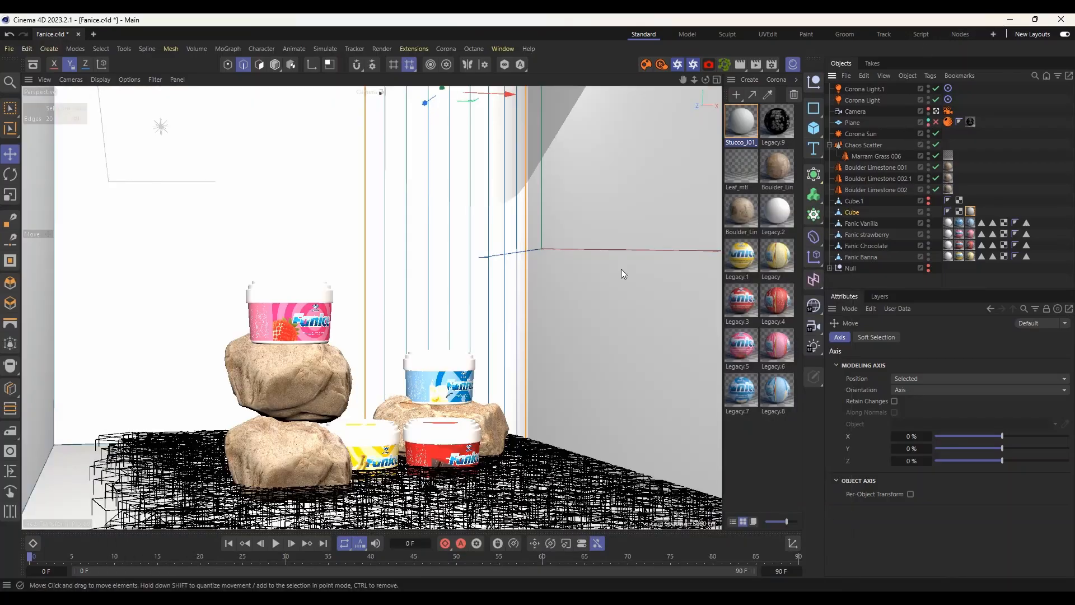
pyautogui.keyDown('alt'); pyautogui.moveTo(516, 298); pyautogui.dragTo(501, 247, button='middle'); pyautogui.keyUp('alt')
pyautogui.scroll(2, 437, 255)
pyautogui.keyDown('alt'); pyautogui.moveTo(438, 255); pyautogui.dragTo(446, 258, button='middle'); pyautogui.keyUp('alt')
pyautogui.click(935, 133)
pyautogui.click(935, 101)
pyautogui.click(935, 89)
pyautogui.keyDown('alt'); pyautogui.moveTo(539, 354); pyautogui.dragTo(442, 358); pyautogui.keyUp('alt')
pyautogui.moveTo(443, 395)
pyautogui.keyDown('alt'); pyautogui.mouseDown()
pyautogui.moveTo(457, 361)
pyautogui.moveTo(459, 382)
pyautogui.mouseUp(); pyautogui.keyUp('alt')
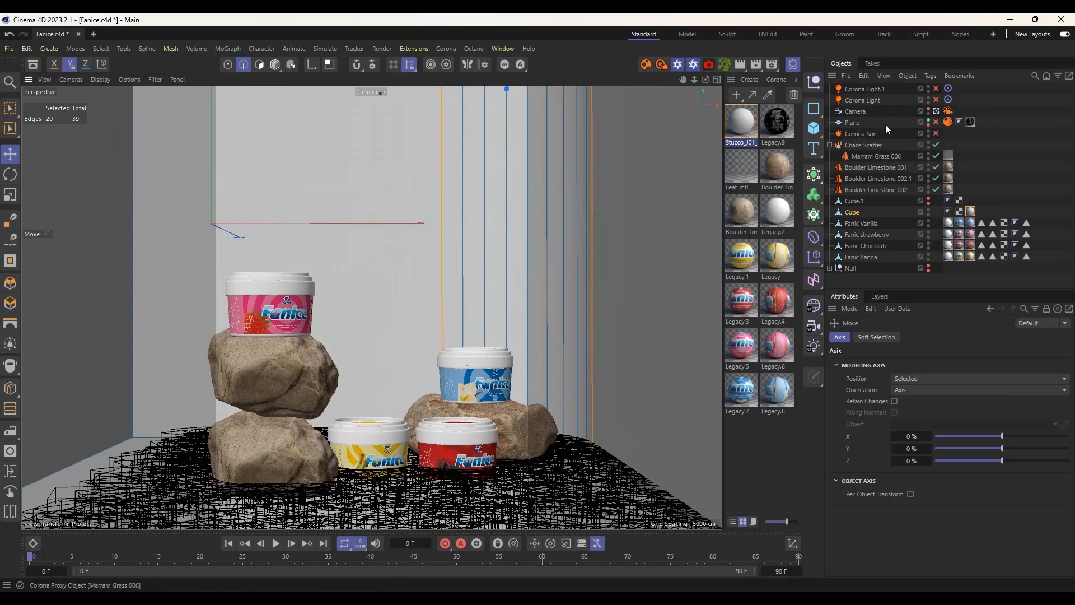
# Try the Portrait (80 mm) focal length on the Camera and reframe the boulders and tubs with it.
pyautogui.click(939, 110)
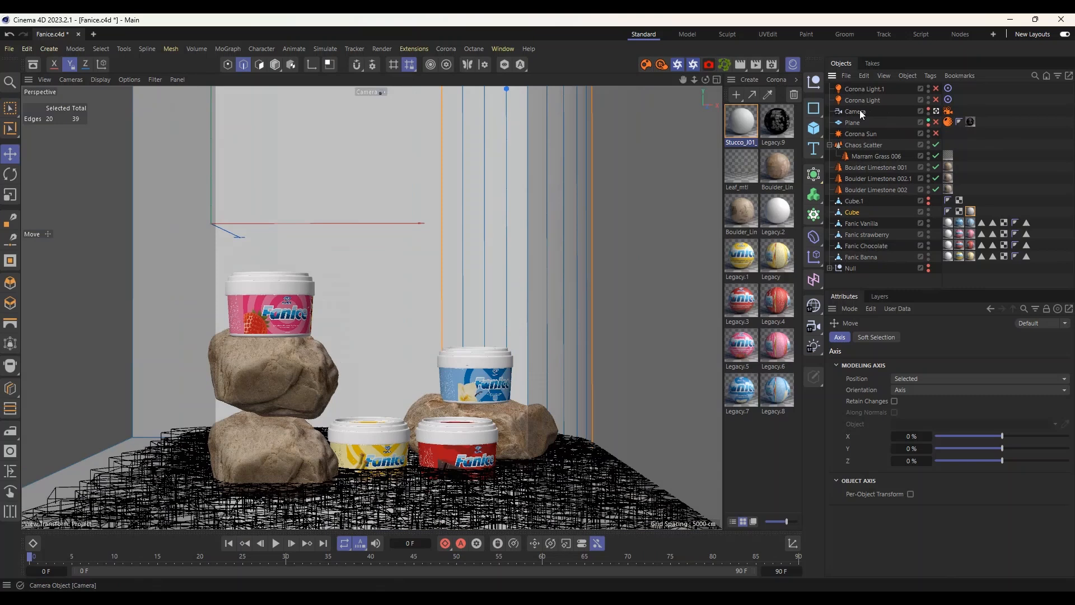
pyautogui.click(859, 111)
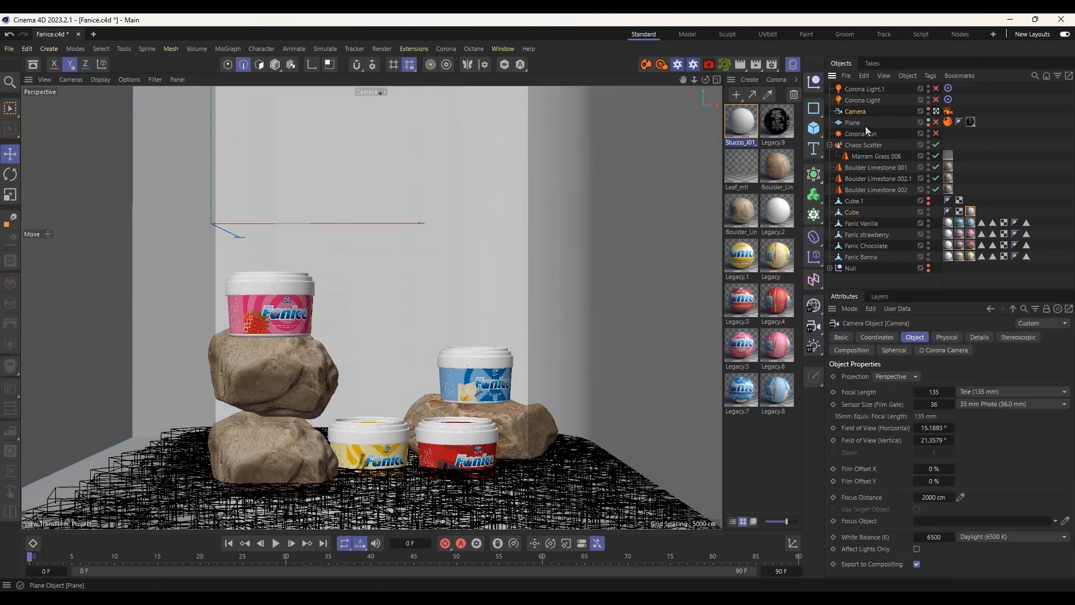
pyautogui.click(968, 390)
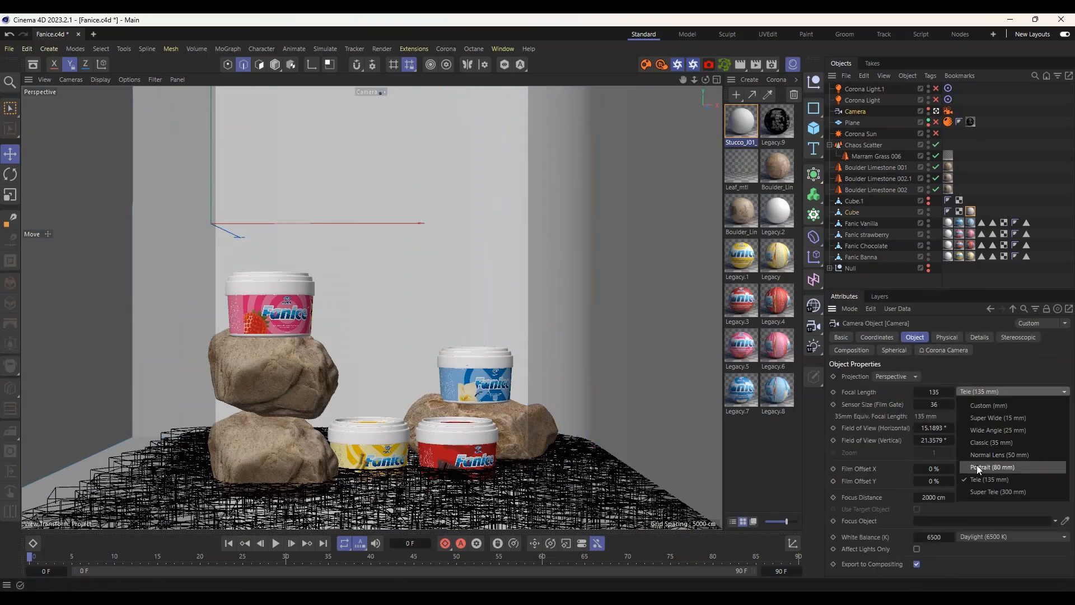
pyautogui.click(976, 465)
pyautogui.scroll(3, 430, 377)
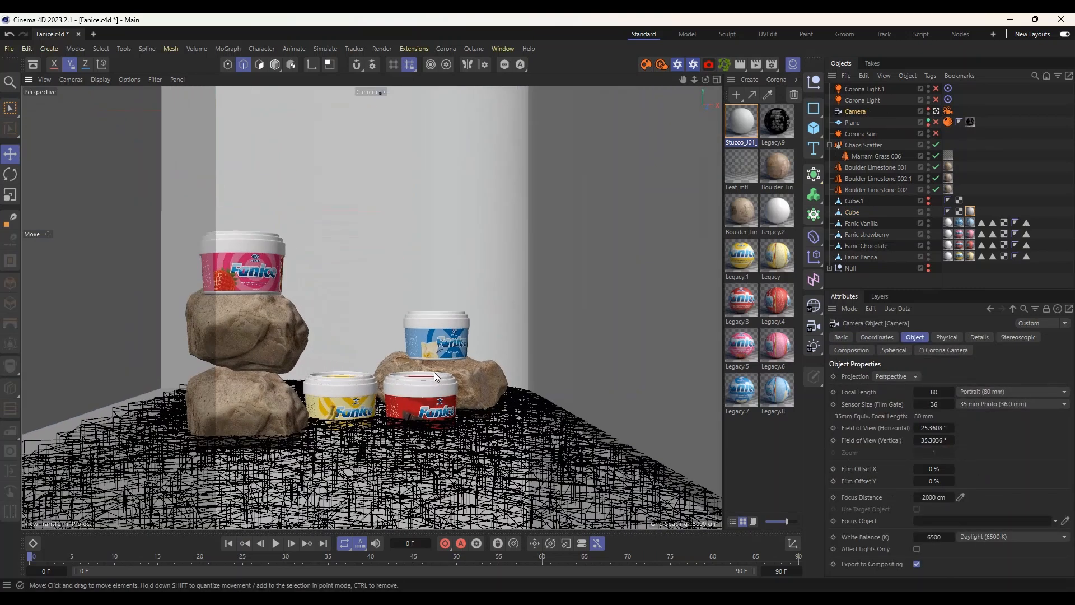
pyautogui.keyDown('alt'); pyautogui.moveTo(435, 372); pyautogui.dragTo(446, 384, button='middle'); pyautogui.keyUp('alt')
pyautogui.keyDown('alt'); pyautogui.moveTo(445, 384); pyautogui.dragTo(462, 381); pyautogui.keyUp('alt')
pyautogui.keyDown('alt'); pyautogui.moveTo(461, 381); pyautogui.dragTo(469, 363, button='middle'); pyautogui.keyUp('alt')
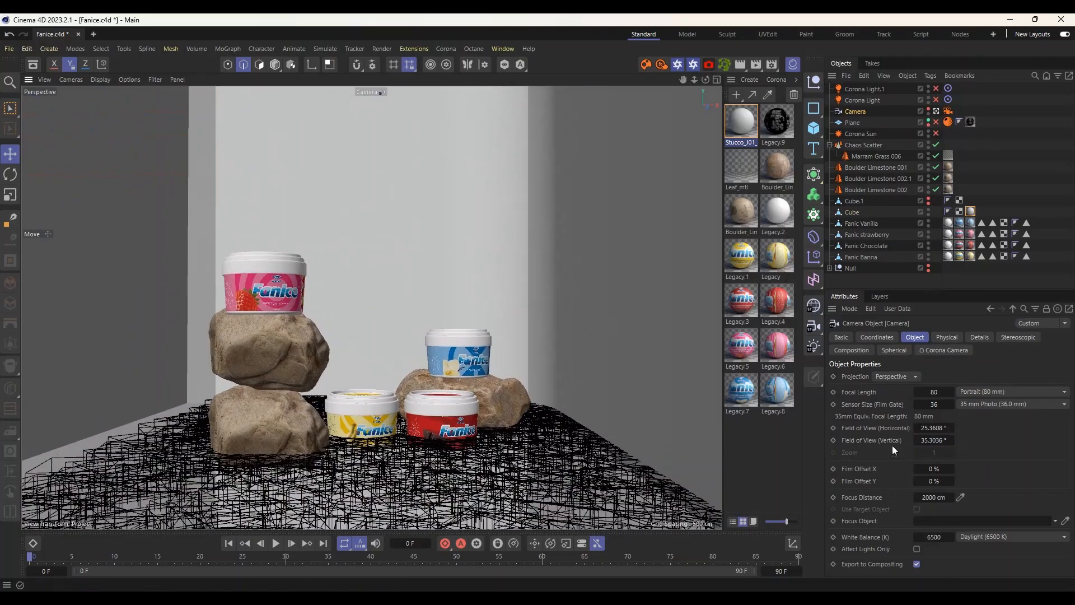
# Set the Camera's focal length to Tele (135 mm) and reframe the product arrangement from a slightly higher angle.
pyautogui.click(985, 391)
pyautogui.click(977, 479)
pyautogui.scroll(-3, 486, 442)
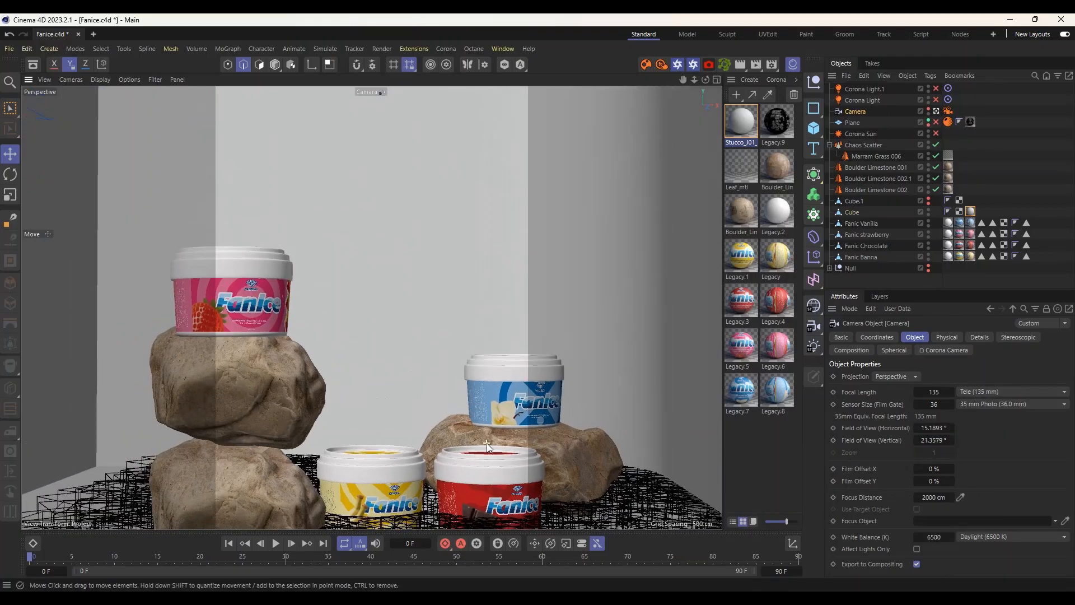
pyautogui.keyDown('alt'); pyautogui.moveTo(497, 425); pyautogui.dragTo(503, 386, button='middle'); pyautogui.keyUp('alt')
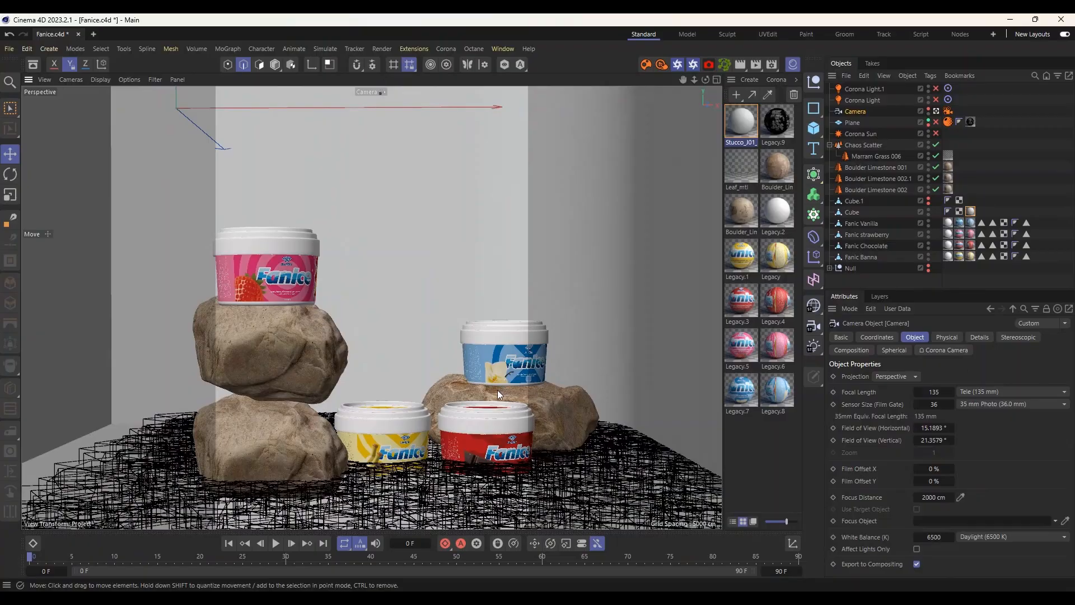
pyautogui.keyDown('alt'); pyautogui.moveTo(497, 389); pyautogui.dragTo(434, 371); pyautogui.keyUp('alt')
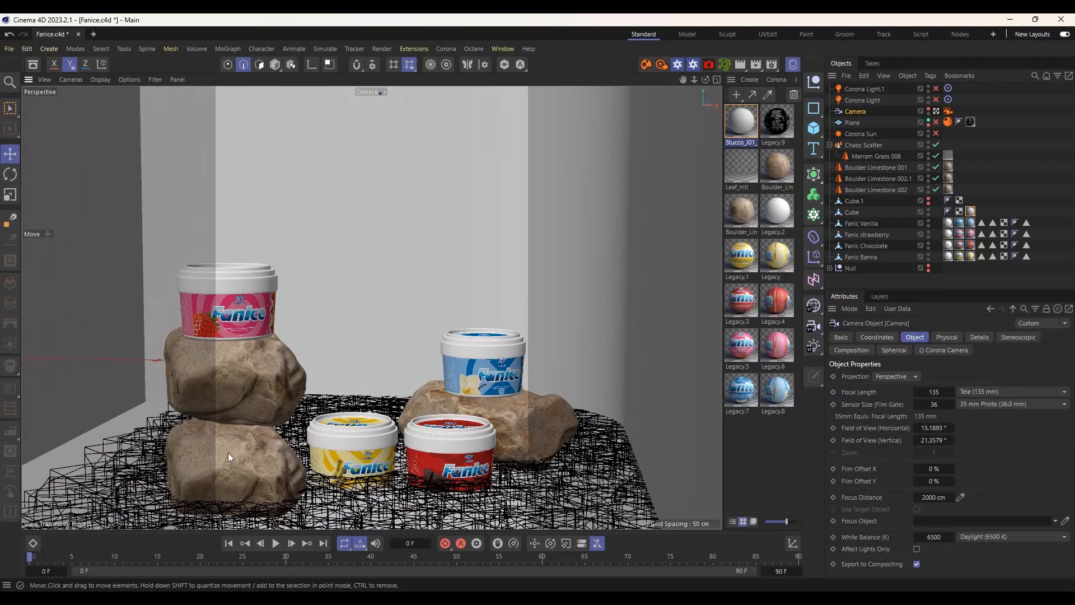
# Move the two stacked boulders with the strawberry tub back and inward, and shift the banana tub slightly toward the stack.
pyautogui.click(275, 65)
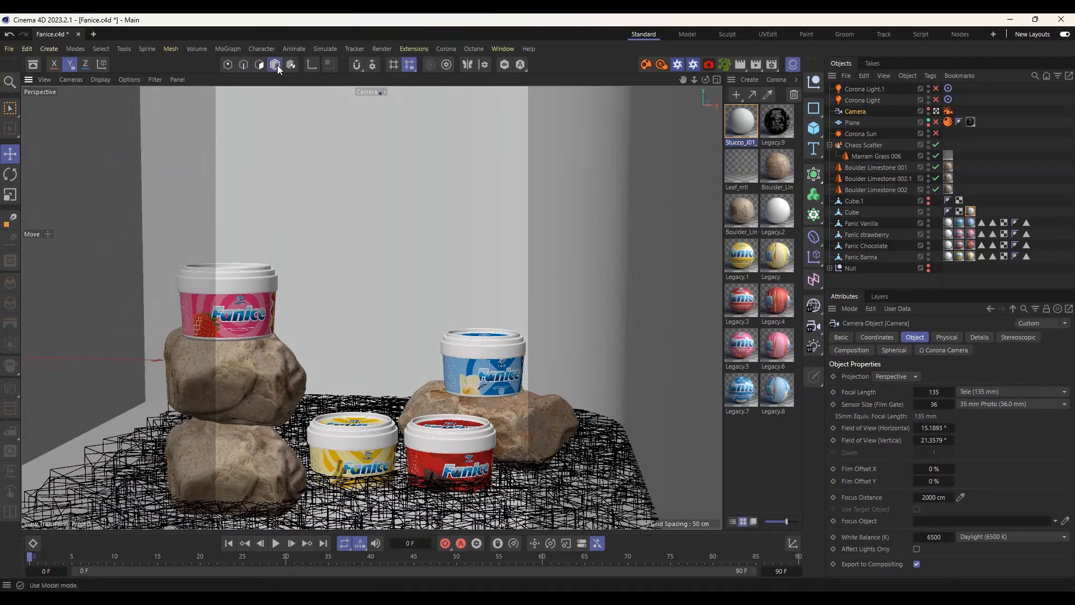
pyautogui.click(240, 439)
pyautogui.keyDown('shift'); pyautogui.click(254, 388); pyautogui.keyUp('shift')
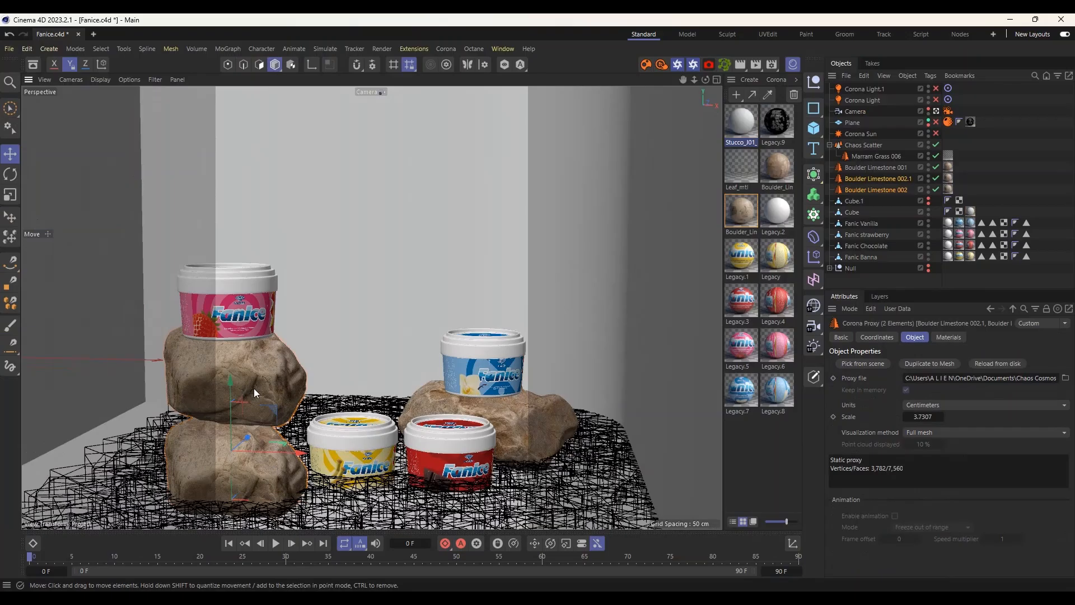
pyautogui.keyDown('shift'); pyautogui.click(242, 308); pyautogui.keyUp('shift')
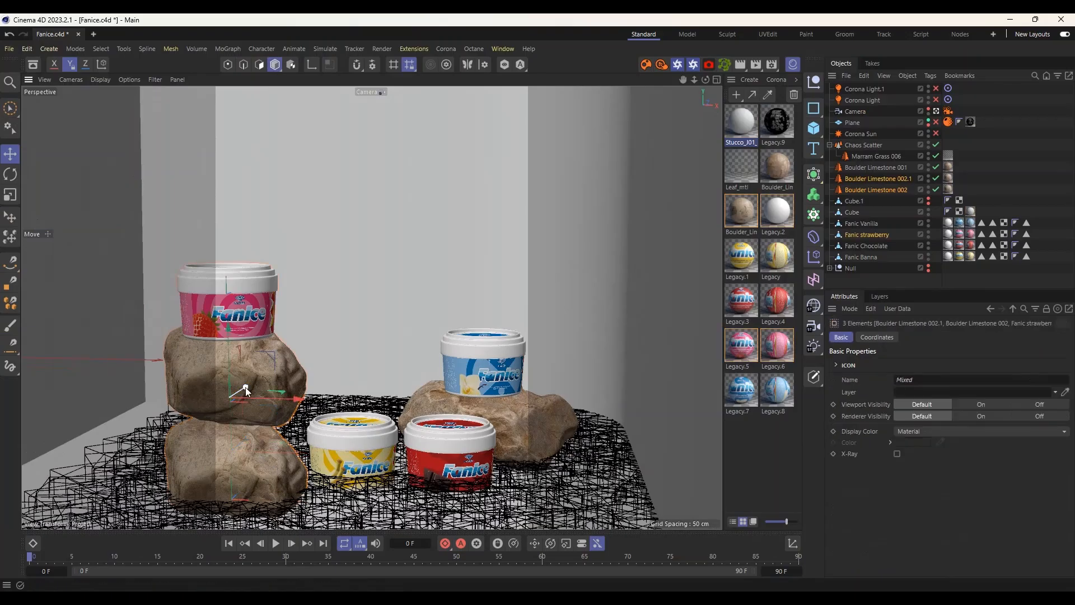
pyautogui.moveTo(241, 385); pyautogui.dragTo(288, 347)
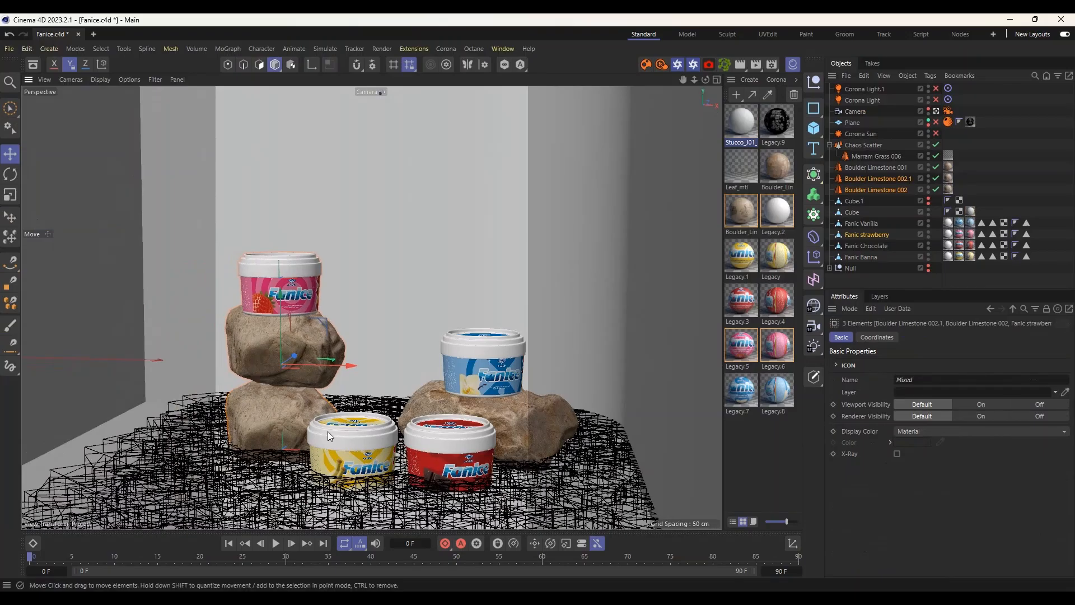
pyautogui.click(362, 459)
pyautogui.moveTo(401, 456); pyautogui.dragTo(380, 457)
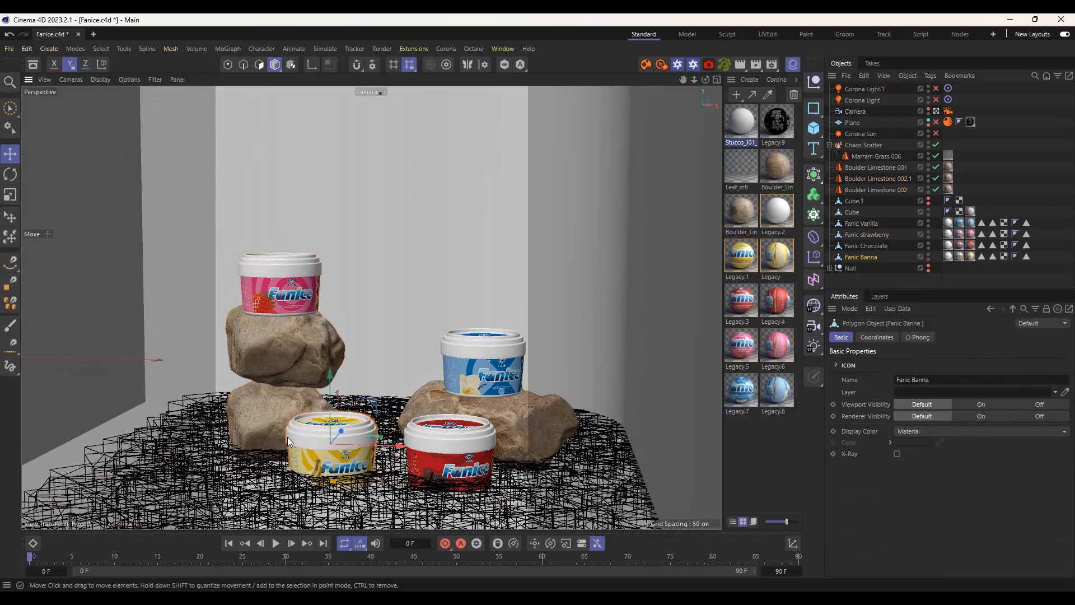
# Shift the two stacked boulders and the strawberry tub sideways toward the vanilla tub, and lower the camera angle.
pyautogui.click(273, 377)
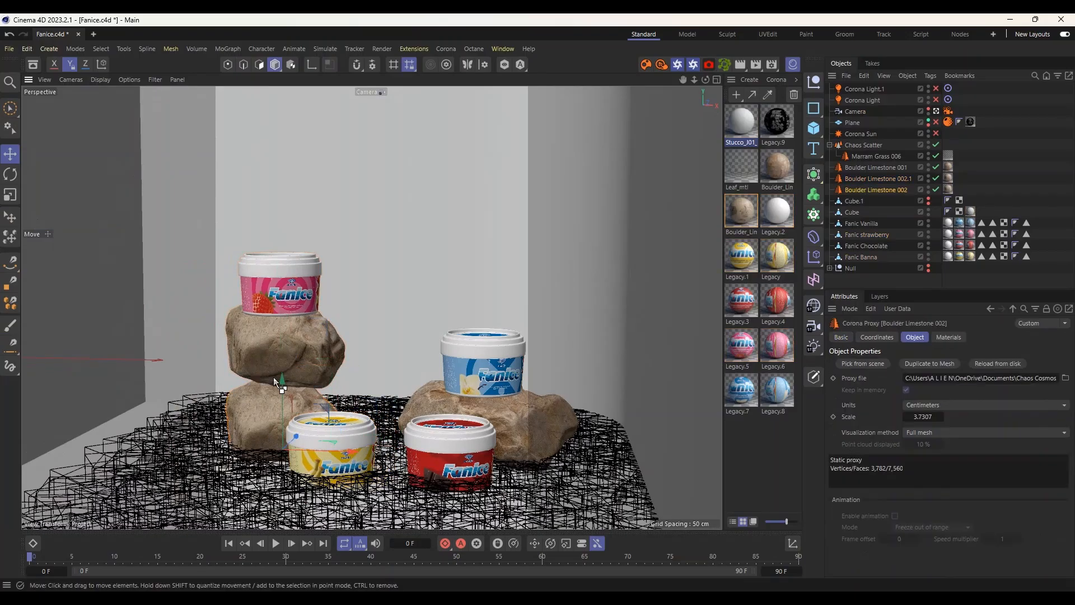
pyautogui.keyDown('shift'); pyautogui.click(272, 338); pyautogui.keyUp('shift')
pyautogui.keyDown('shift'); pyautogui.click(282, 302); pyautogui.keyUp('shift')
pyautogui.moveTo(357, 372); pyautogui.dragTo(391, 358)
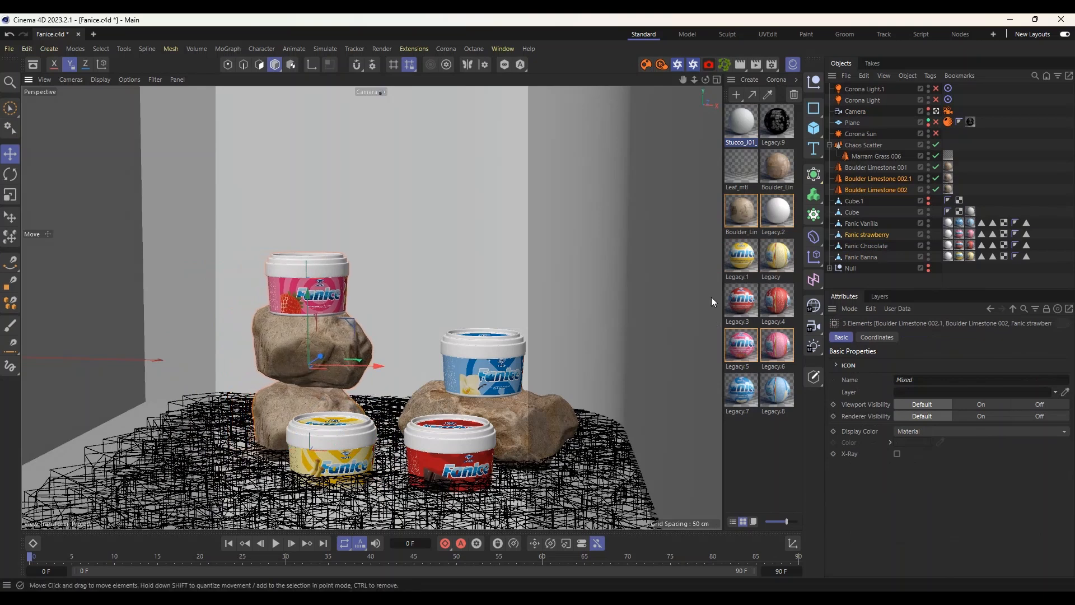
pyautogui.keyDown('alt'); pyautogui.moveTo(453, 348); pyautogui.dragTo(482, 325); pyautogui.keyUp('alt')
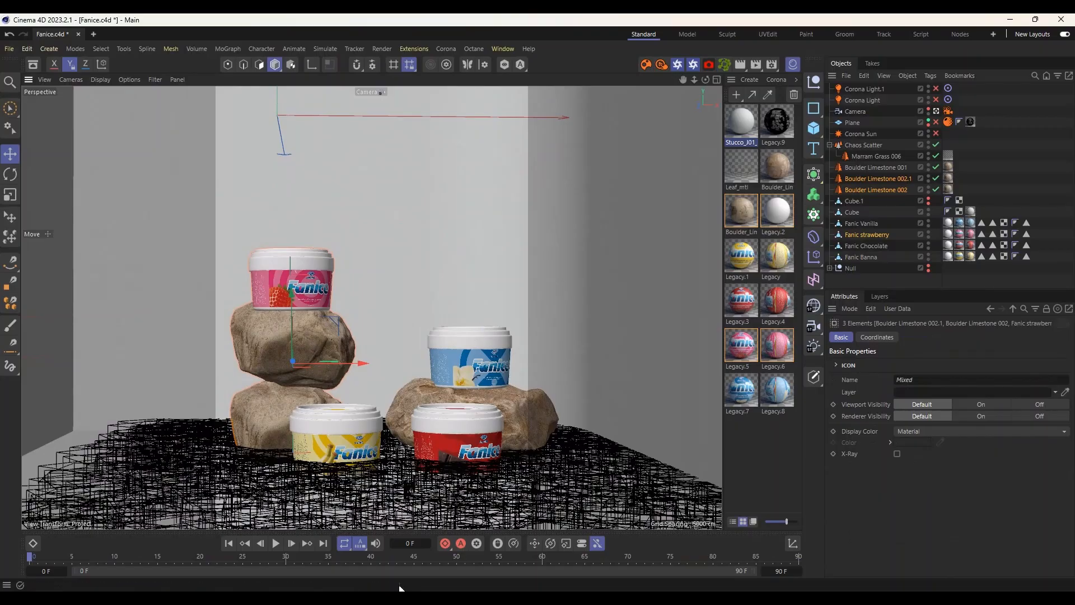
# Bring up the running full-resolution render and close its frame buffer.
pyautogui.click(419, 549)
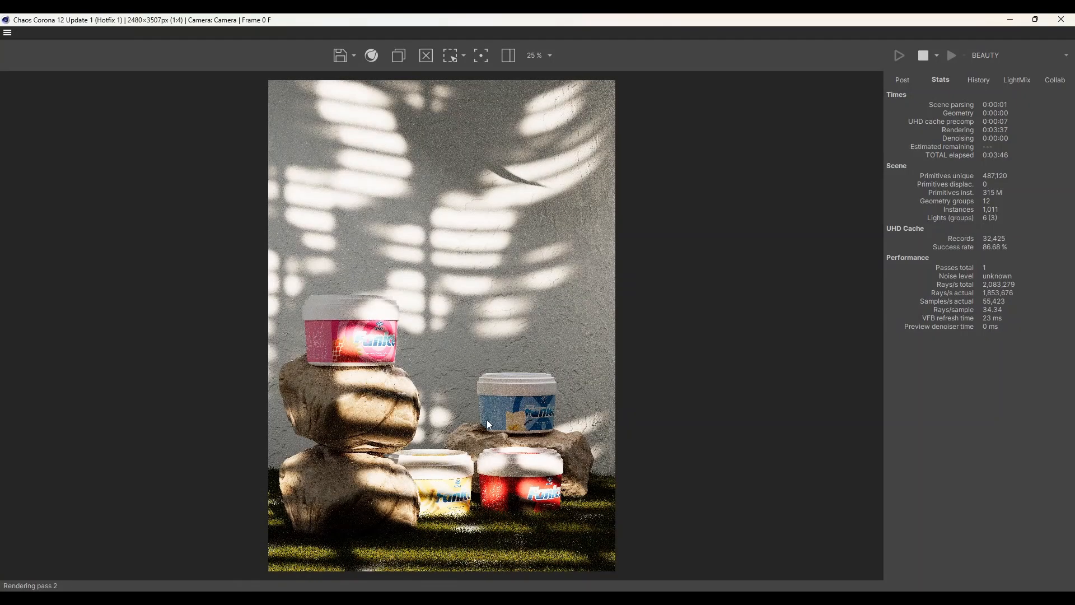
pyautogui.scroll(-1, 486, 419)
pyautogui.click(1061, 20)
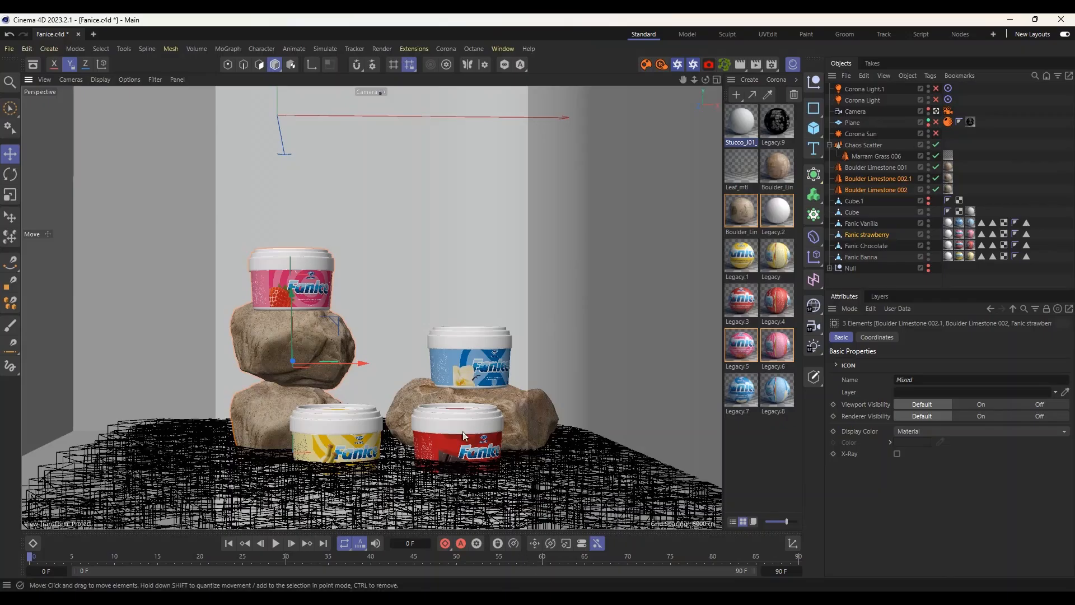
# Start Corona interactive rendering and shrink the frame buffer to a floating window beside the object list.
pyautogui.click(661, 64)
pyautogui.click(545, 345)
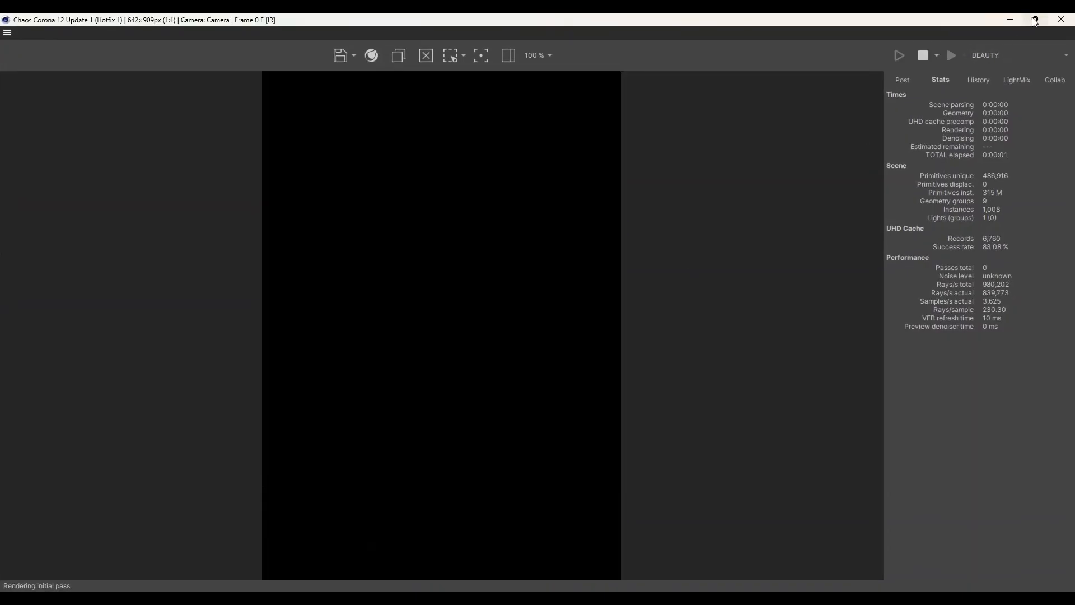
pyautogui.click(1035, 20)
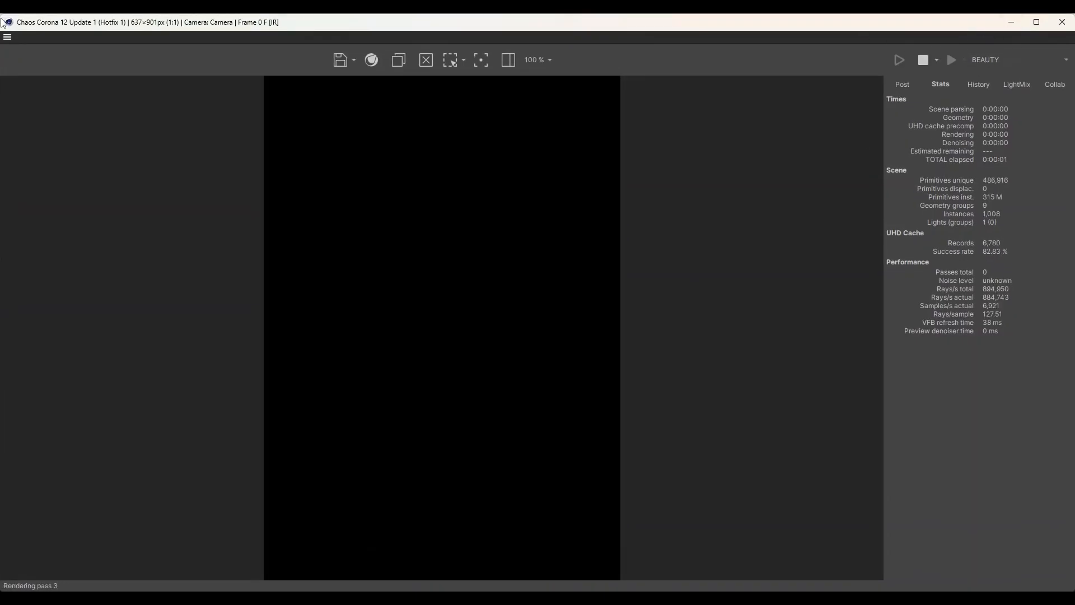
pyautogui.moveTo(3, 23); pyautogui.dragTo(94, 58)
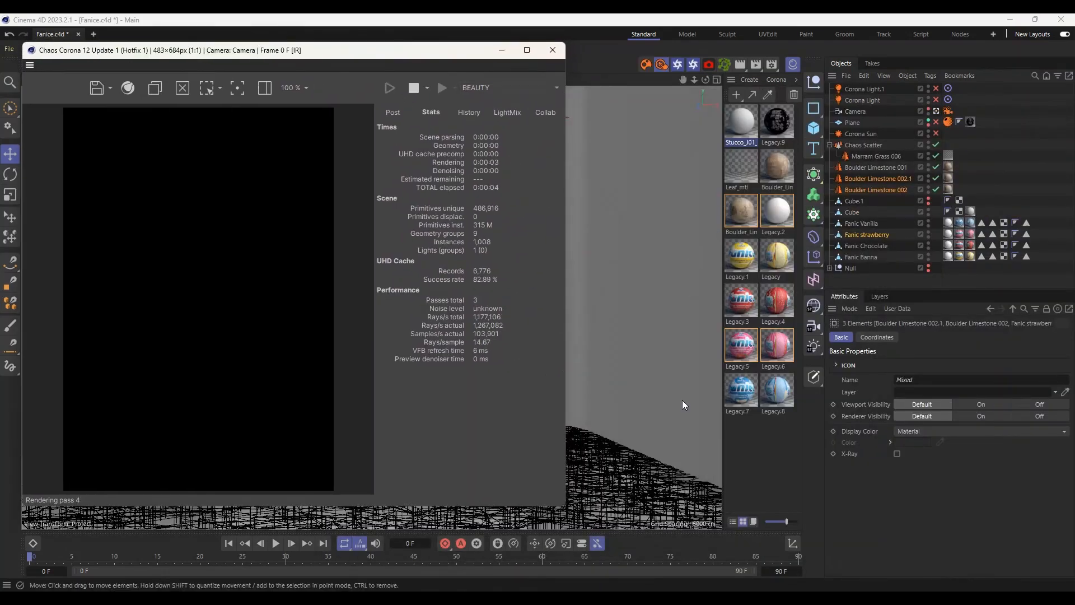
# Set the Chaos Scatter's surface scattering count to 200 to thin out the grass.
pyautogui.click(863, 145)
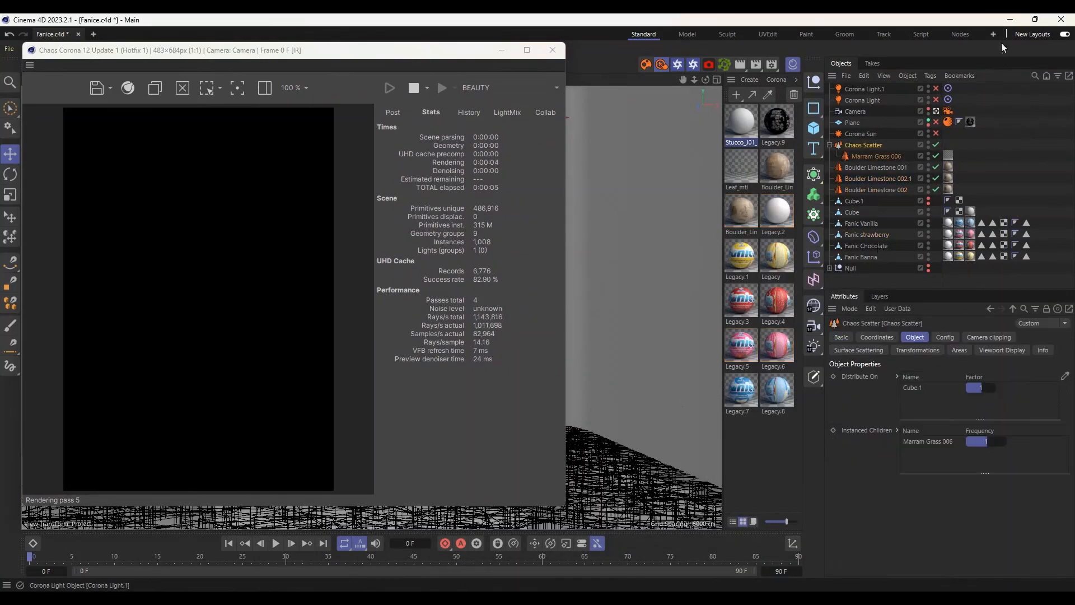
pyautogui.click(869, 156)
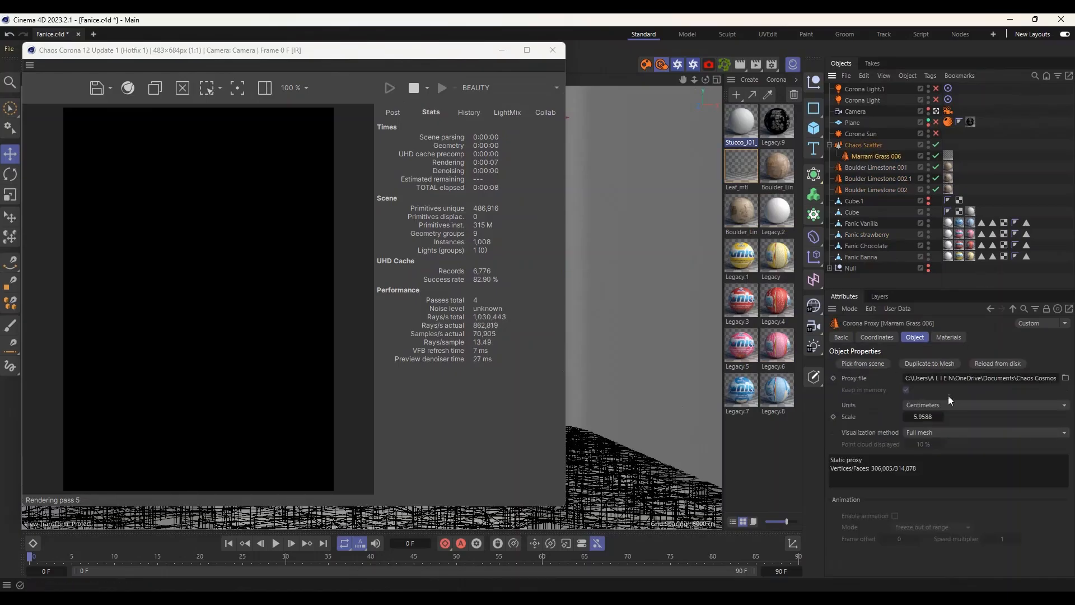
pyautogui.click(858, 146)
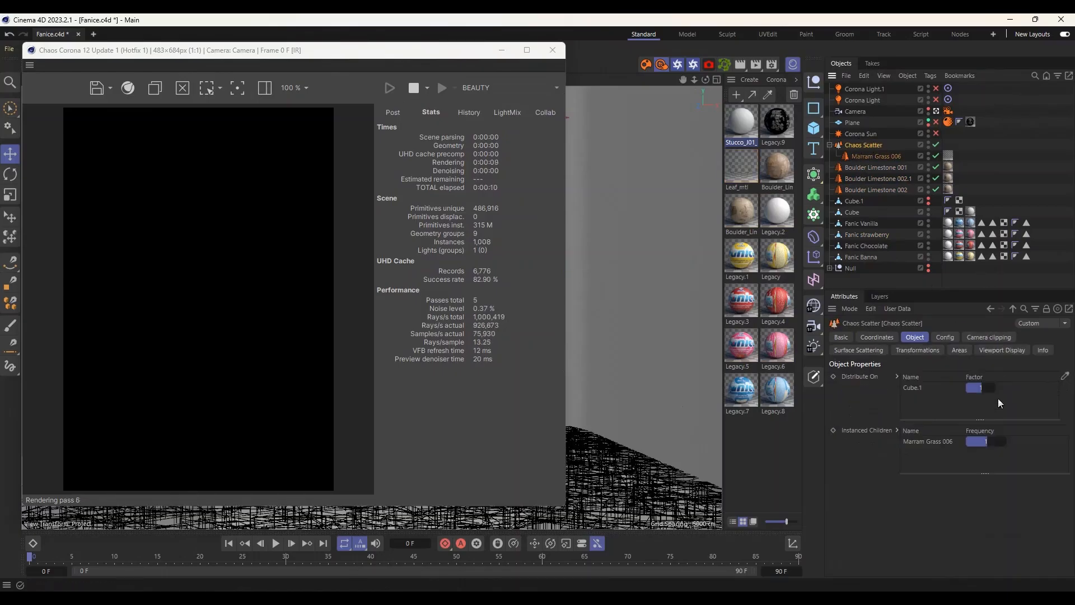
pyautogui.click(946, 337)
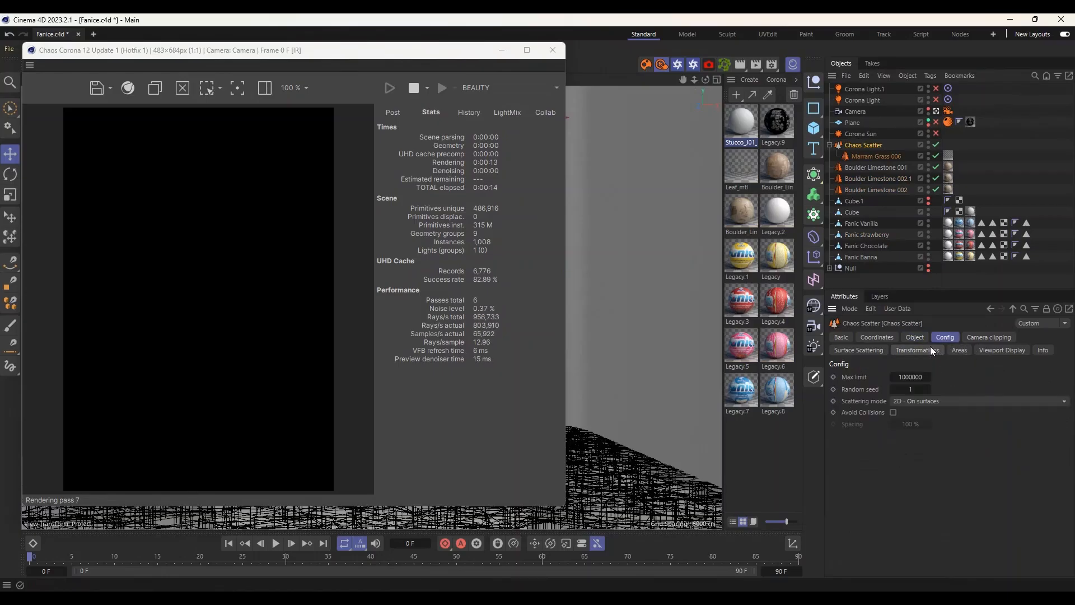
pyautogui.click(871, 350)
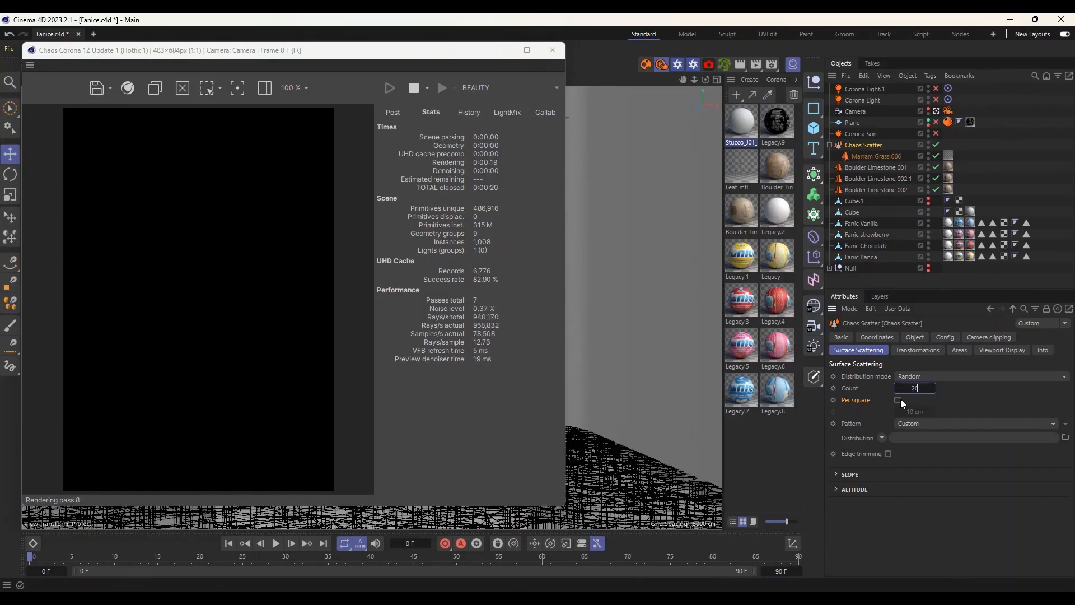
pyautogui.press('Return')
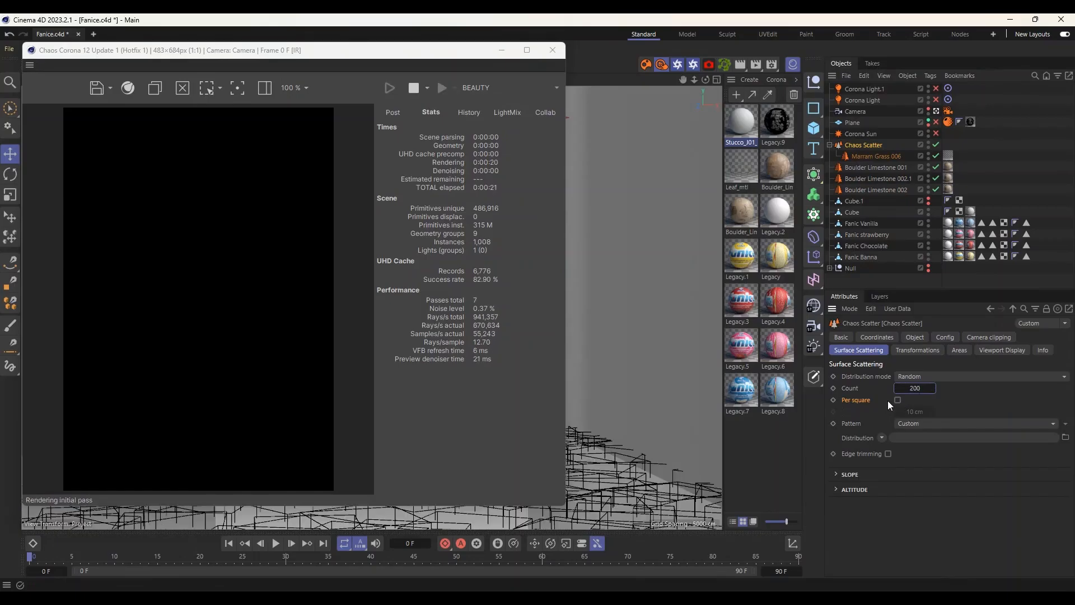
# Enable the Corona Sun, the Plane and both Corona Lights again.
pyautogui.click(936, 134)
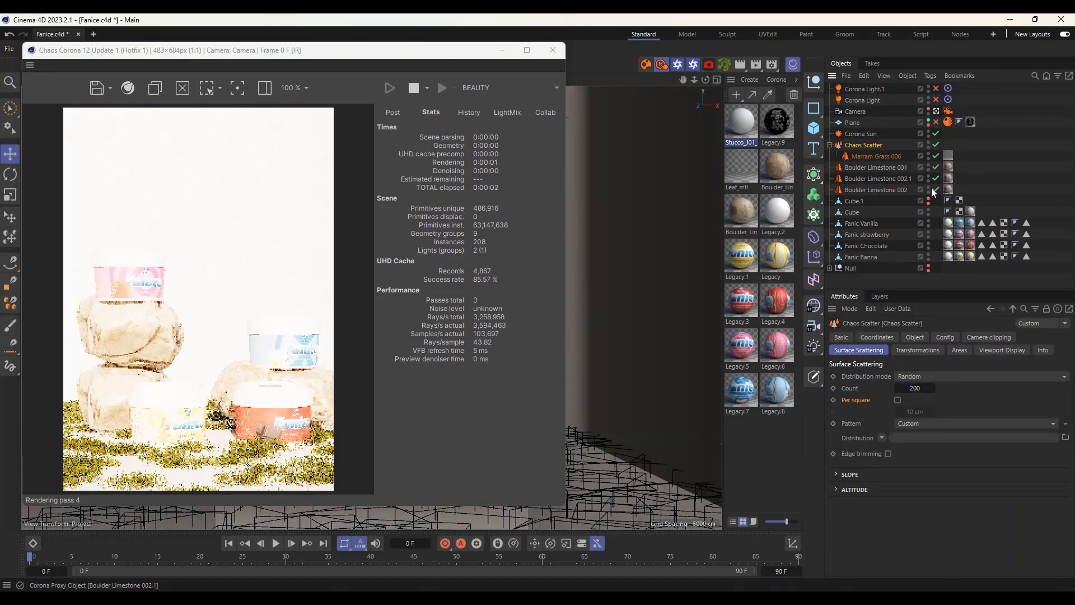
pyautogui.click(936, 123)
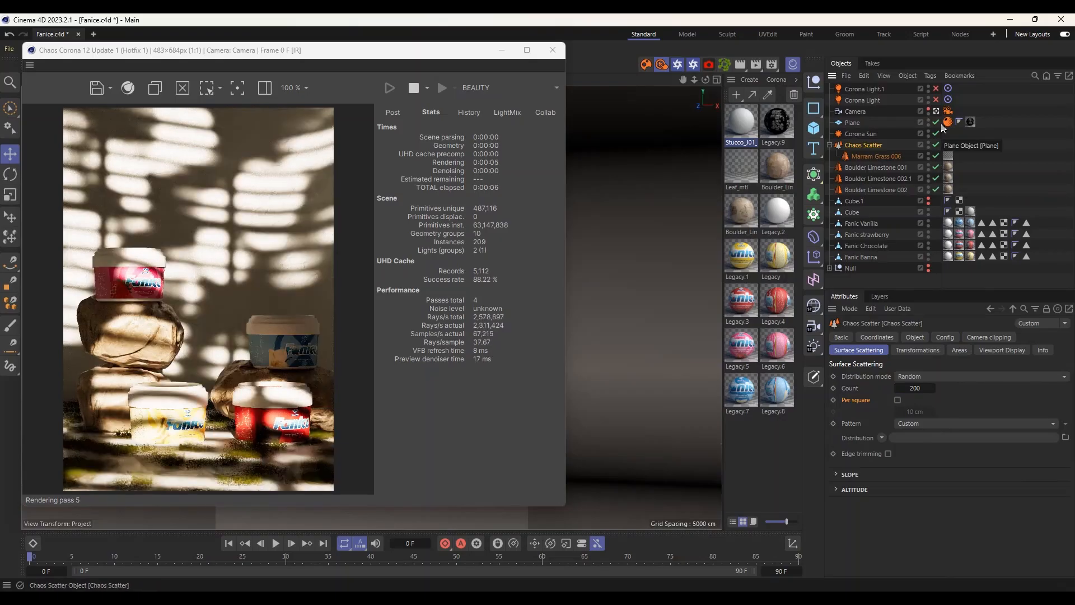
pyautogui.click(937, 89)
pyautogui.click(936, 100)
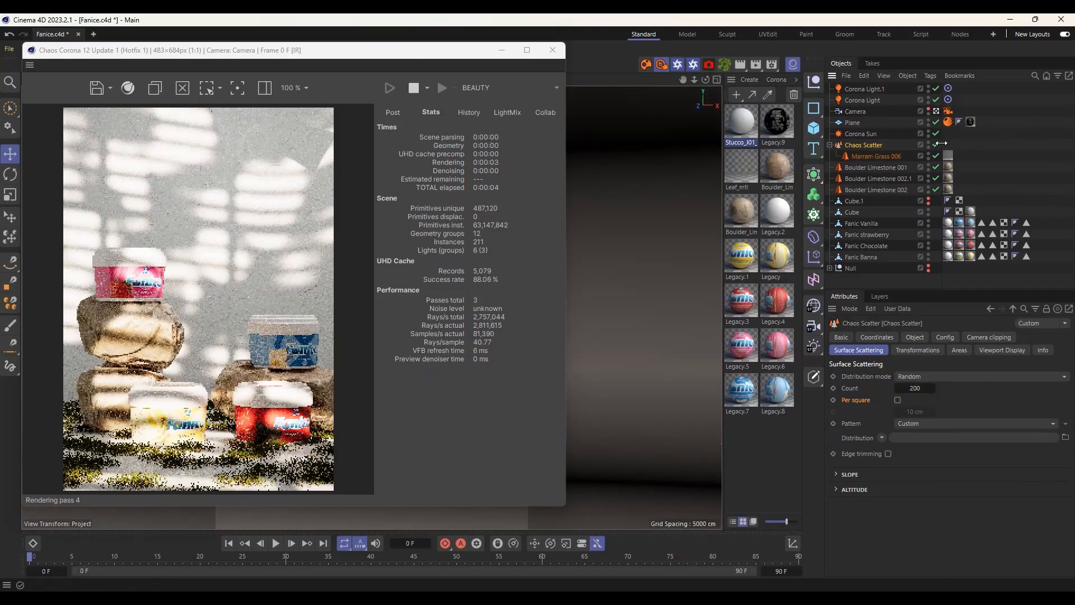
# Set the intensity of Corona Light.1 to 20.
pyautogui.click(886, 89)
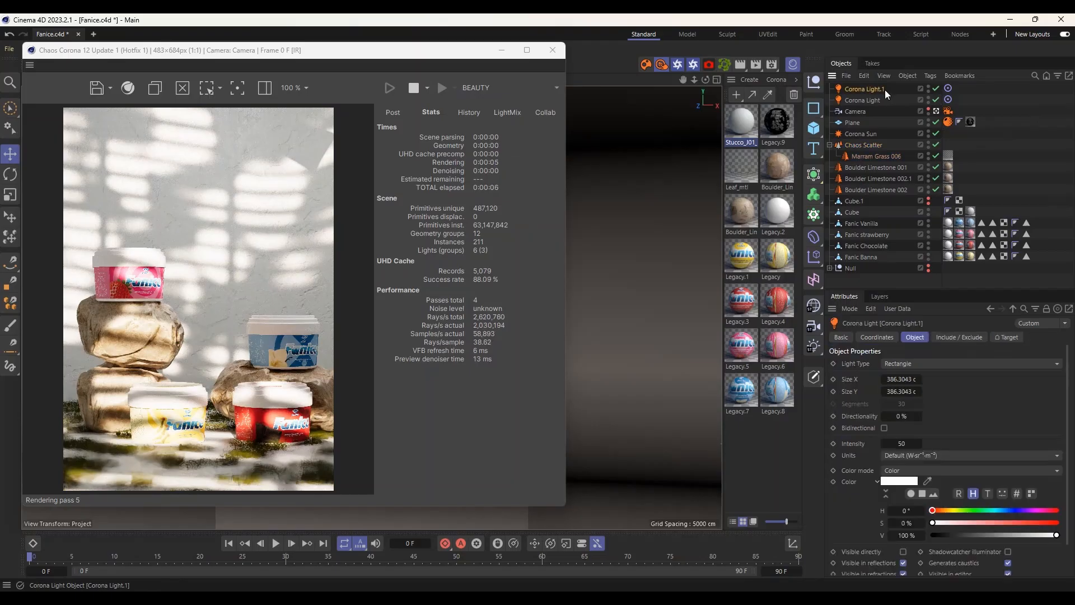
pyautogui.click(902, 443)
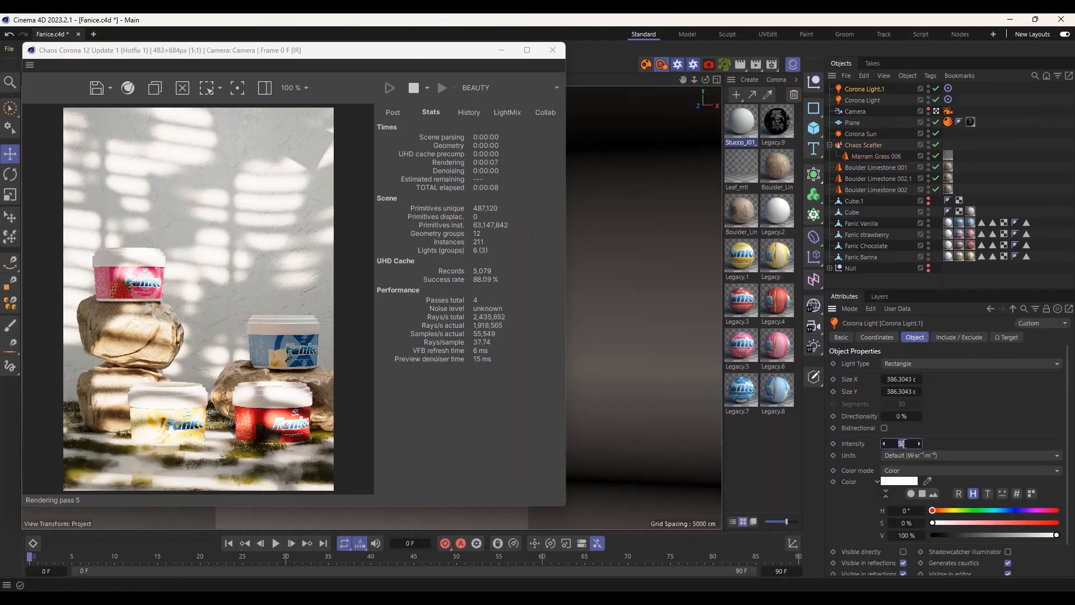
pyautogui.write('1')
pyautogui.press('Return')
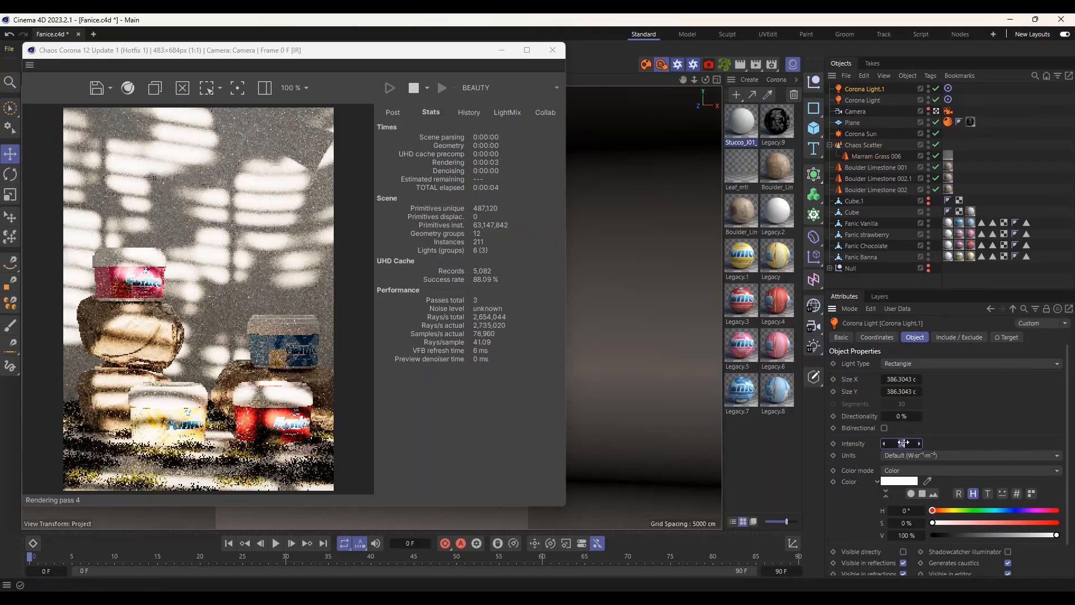
pyautogui.write('20')
pyautogui.press('Return')
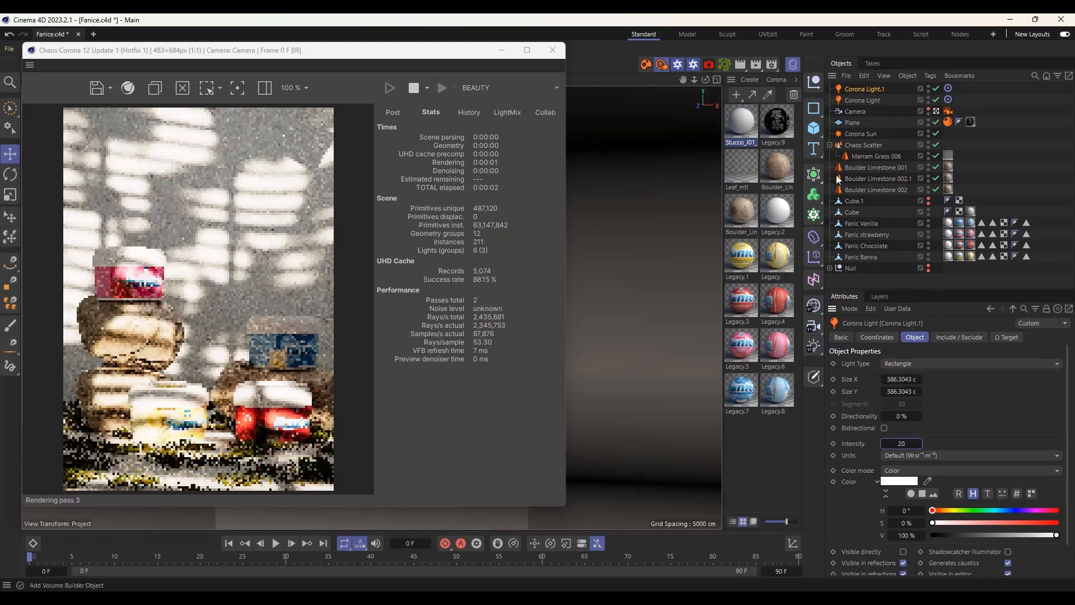
# Rescale the Marram Grass 006 proxy inside the Chaos Scatter, judging its size in the interactive render.
pyautogui.click(861, 156)
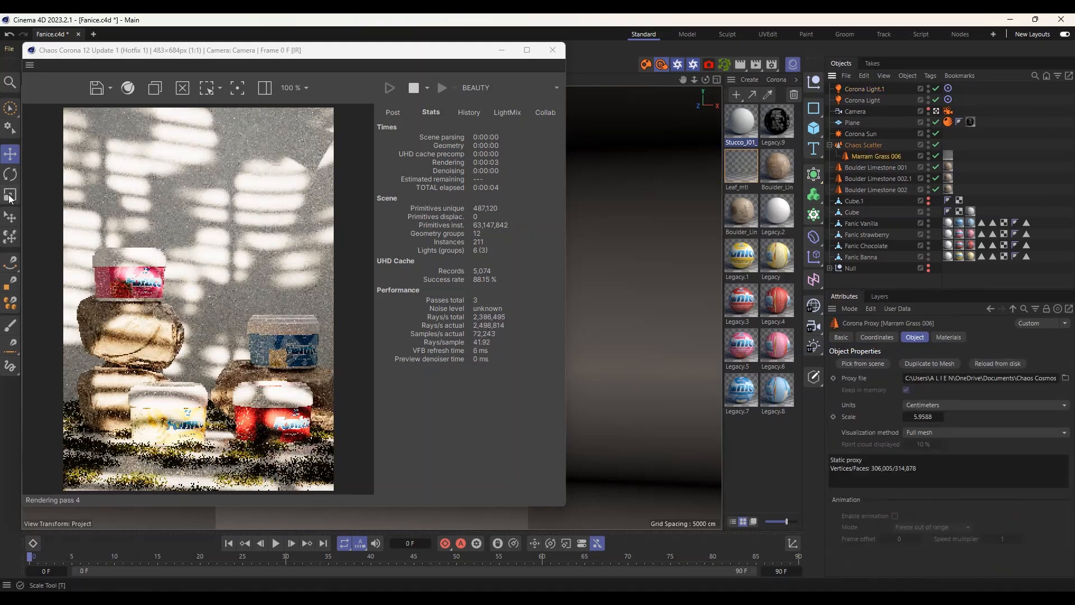
pyautogui.press('t')
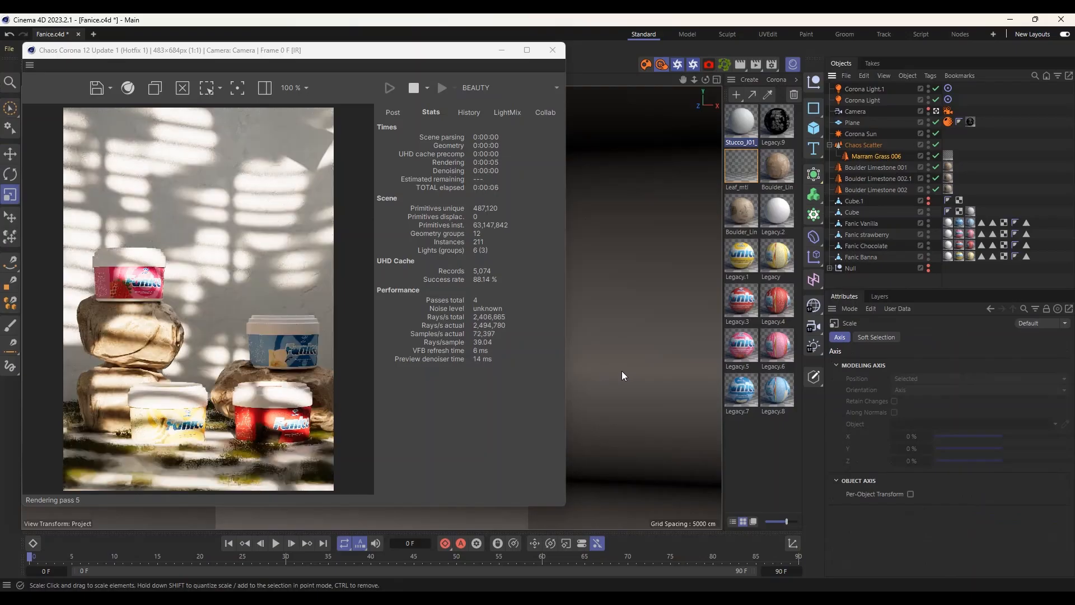
pyautogui.moveTo(631, 370)
pyautogui.mouseDown()
pyautogui.moveTo(653, 370)
pyautogui.moveTo(624, 371)
pyautogui.mouseUp()
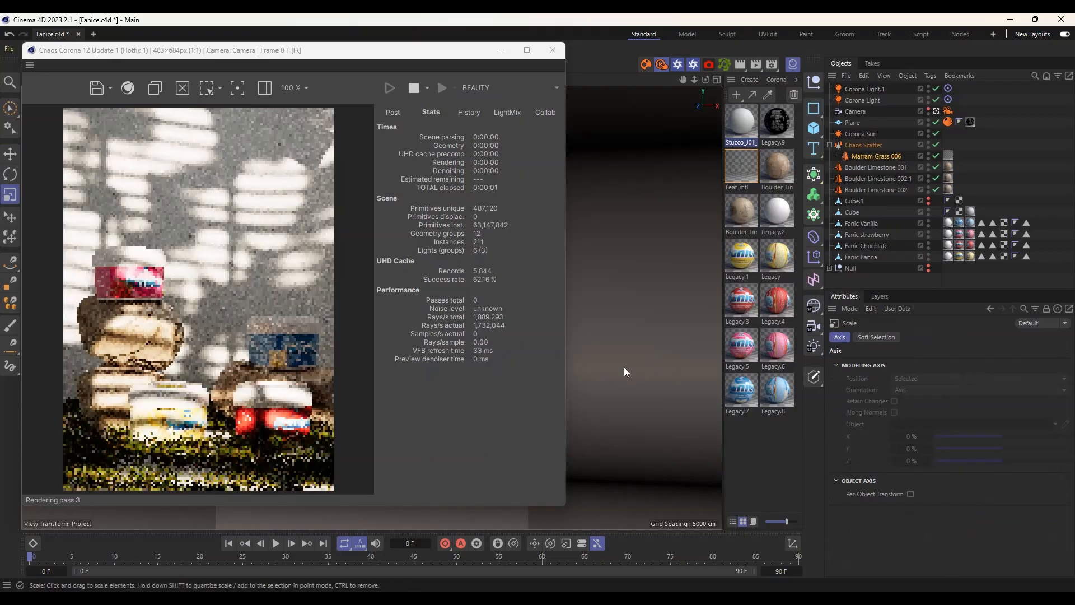
pyautogui.moveTo(640, 363); pyautogui.dragTo(714, 363)
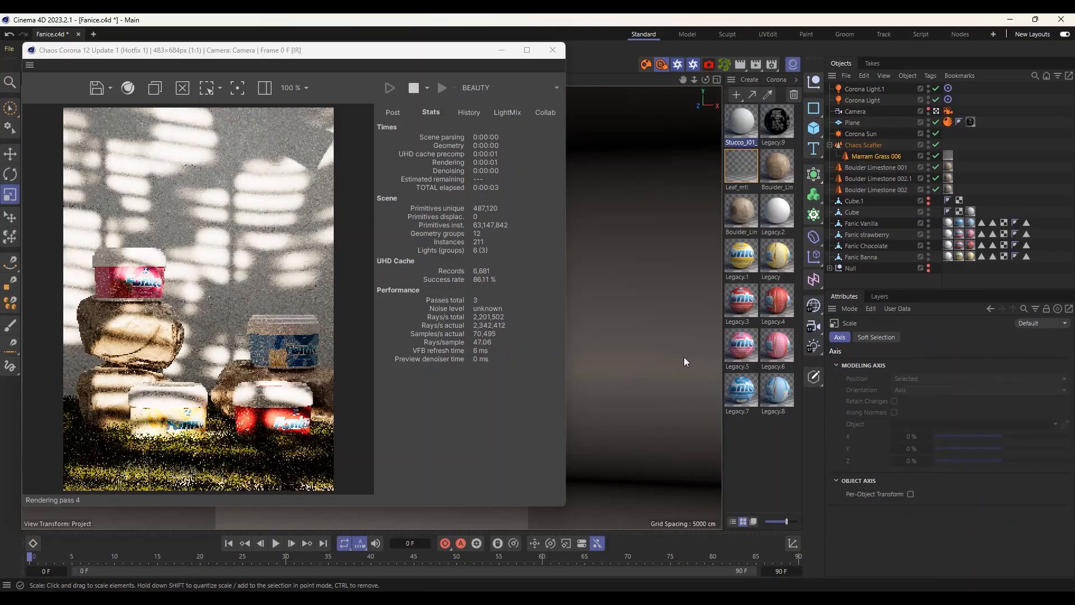
pyautogui.moveTo(685, 355); pyautogui.dragTo(651, 351)
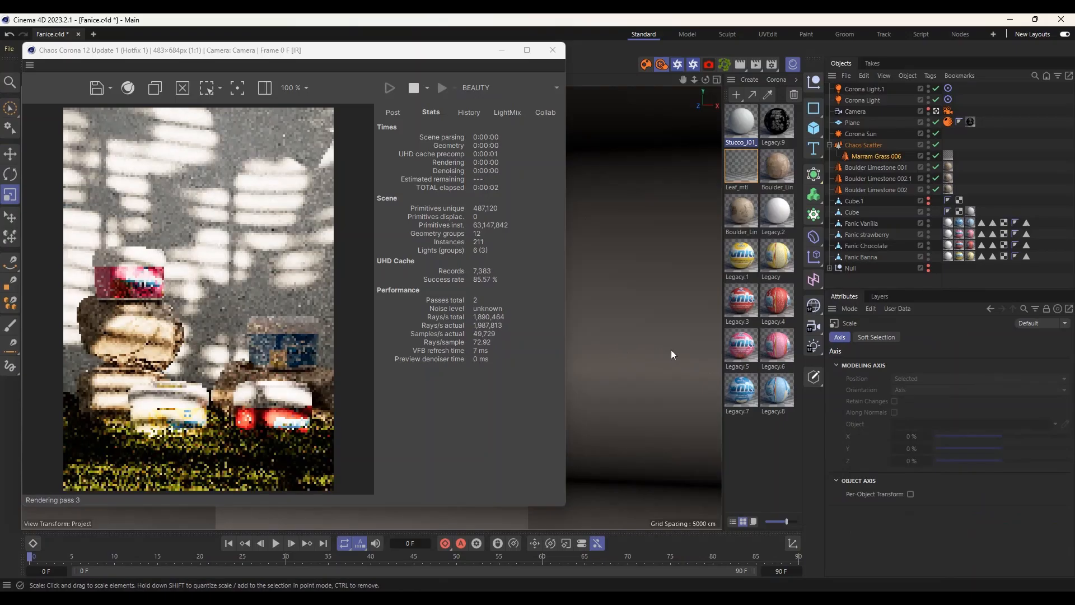
pyautogui.moveTo(687, 347); pyautogui.dragTo(612, 344)
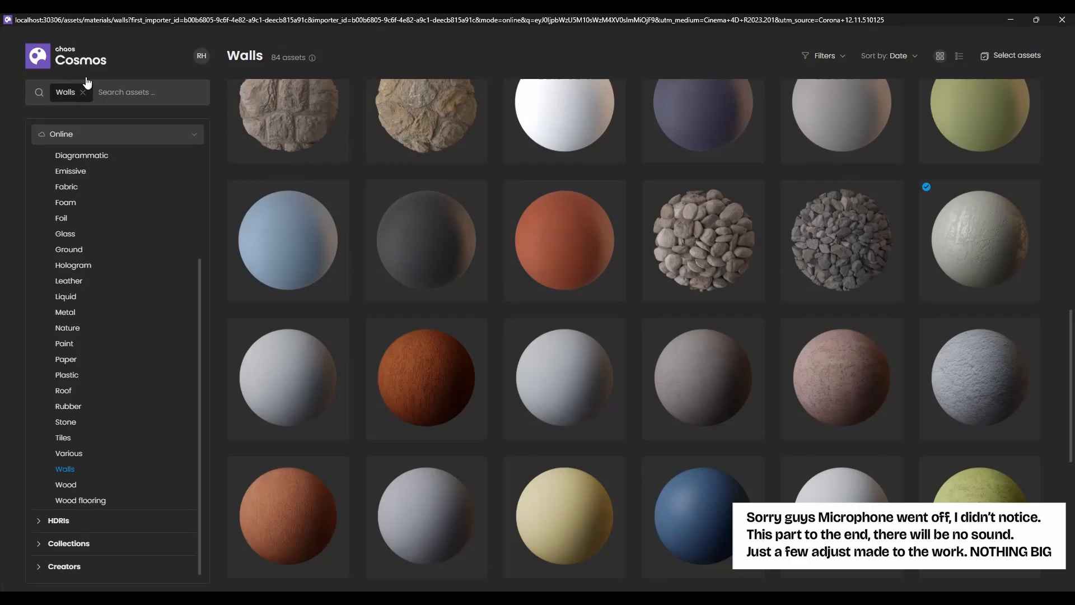
# Import Short Grass 91-08 from the downloaded Chaos Cosmos assets and lower it to the floor in front of the tubs.
pyautogui.click(86, 84)
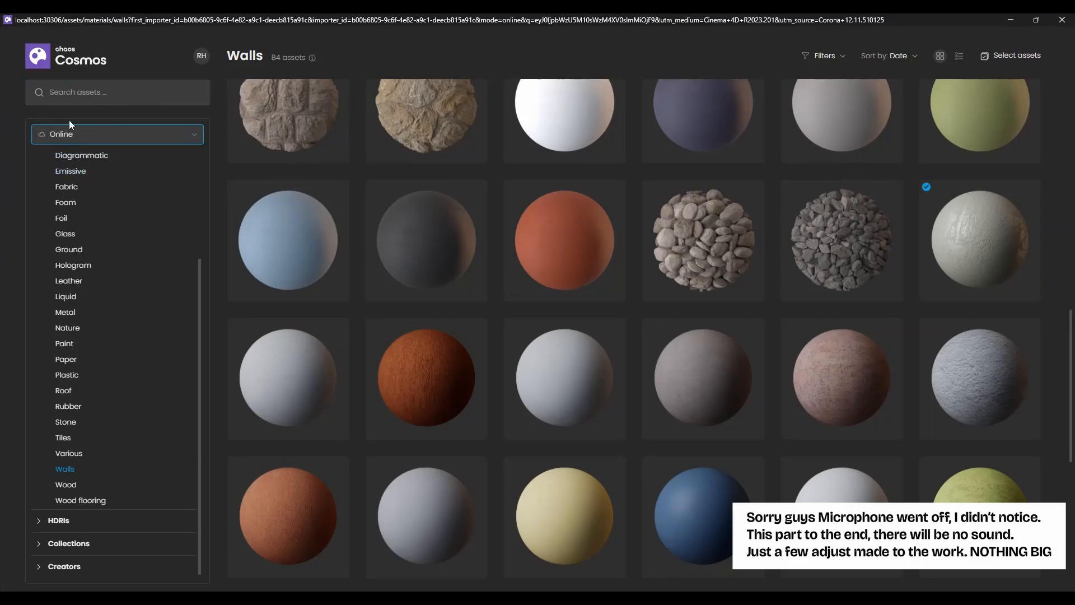
pyautogui.click(112, 134)
pyautogui.click(113, 183)
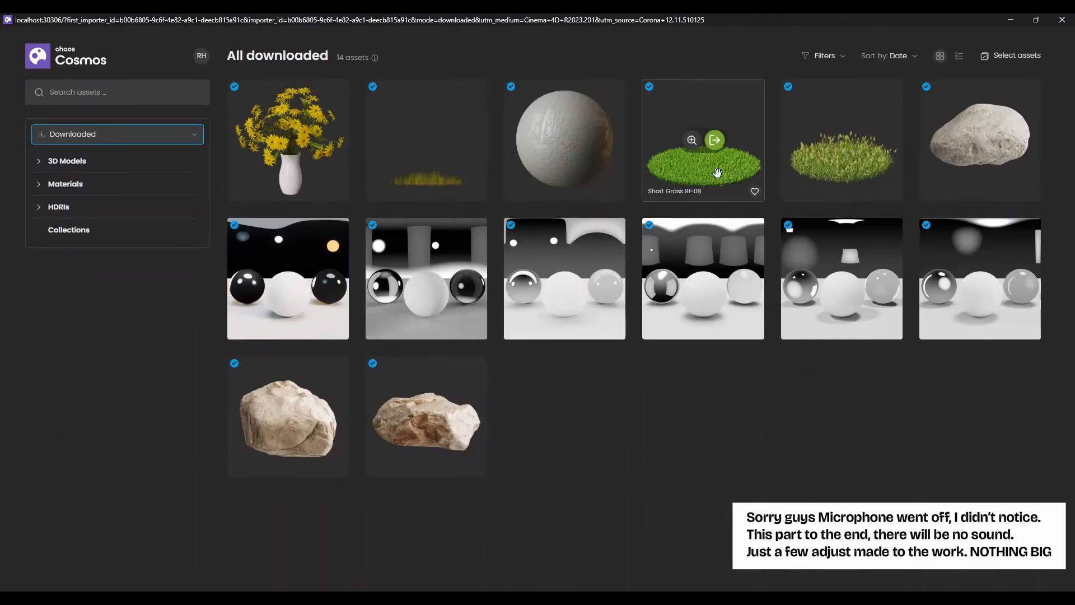
pyautogui.click(720, 145)
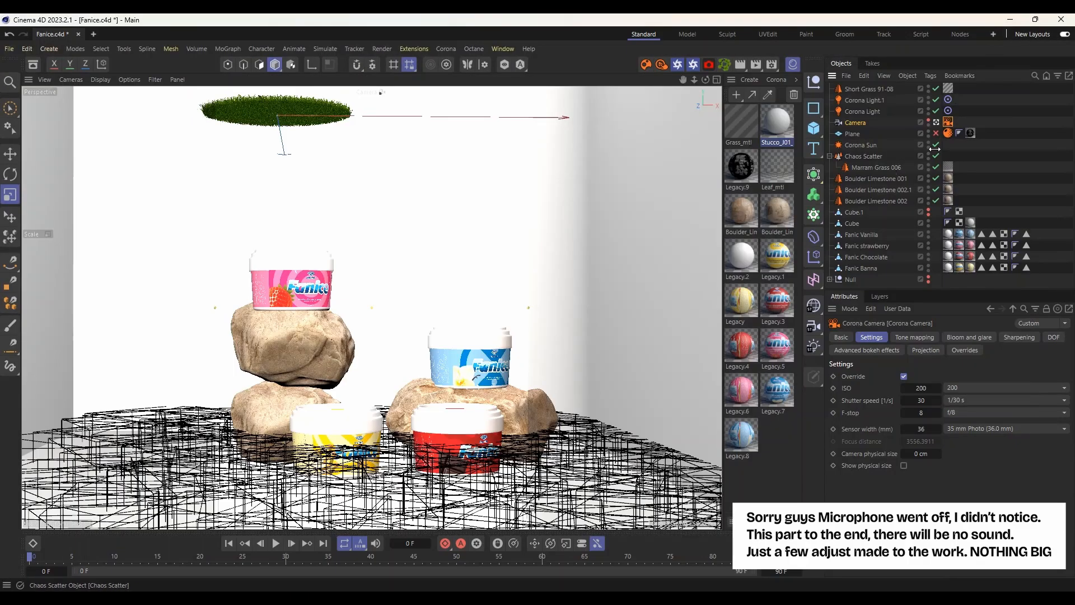
pyautogui.press('e')
pyautogui.moveTo(278, 104); pyautogui.dragTo(279, 489)
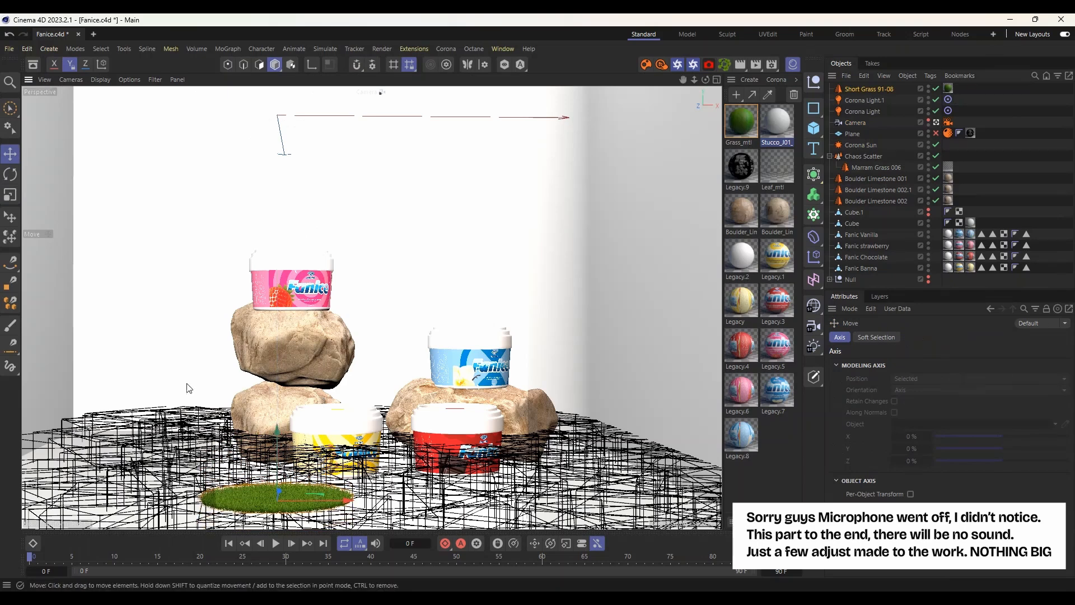
# Leave the scene camera's view and enlarge the short grass patch.
pyautogui.click(937, 122)
pyautogui.keyDown('alt'); pyautogui.moveTo(307, 308); pyautogui.dragTo(644, 313); pyautogui.keyUp('alt')
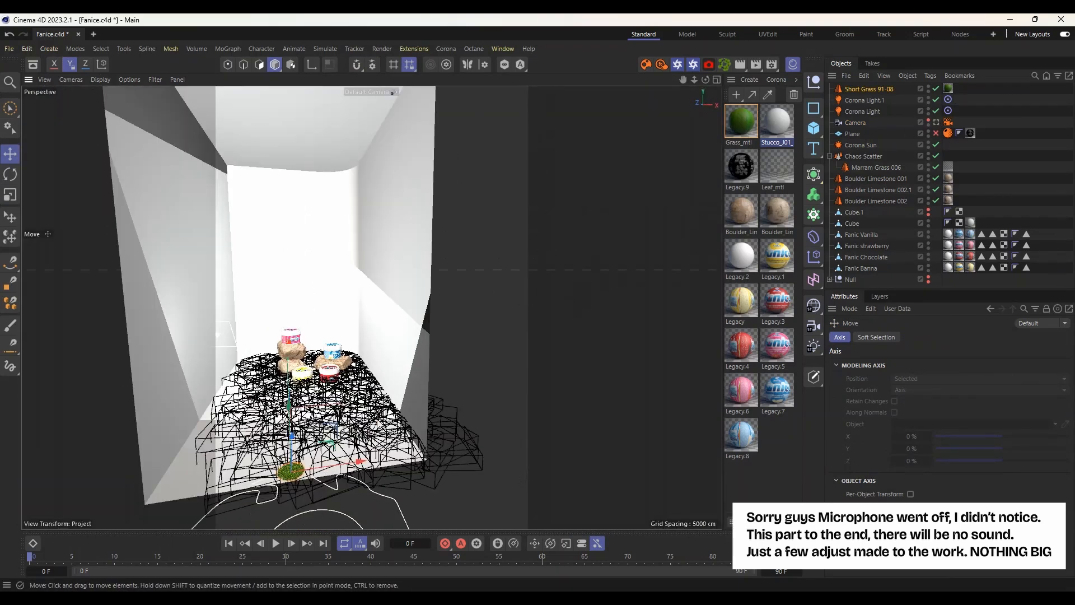
pyautogui.keyDown('alt'); pyautogui.moveTo(290, 330); pyautogui.dragTo(56, 258); pyautogui.keyUp('alt')
pyautogui.press('t')
pyautogui.moveTo(122, 275); pyautogui.dragTo(431, 341)
# Move the short grass patch beneath the boulders and tubs and scale it to spread around them.
pyautogui.keyDown('alt'); pyautogui.moveTo(84, 384); pyautogui.dragTo(442, 325); pyautogui.keyUp('alt')
pyautogui.click(14, 159)
pyautogui.keyDown('alt'); pyautogui.moveTo(417, 236); pyautogui.dragTo(443, 266); pyautogui.keyUp('alt')
pyautogui.keyDown('alt'); pyautogui.moveTo(440, 269); pyautogui.dragTo(415, 274); pyautogui.keyUp('alt')
pyautogui.click(10, 194)
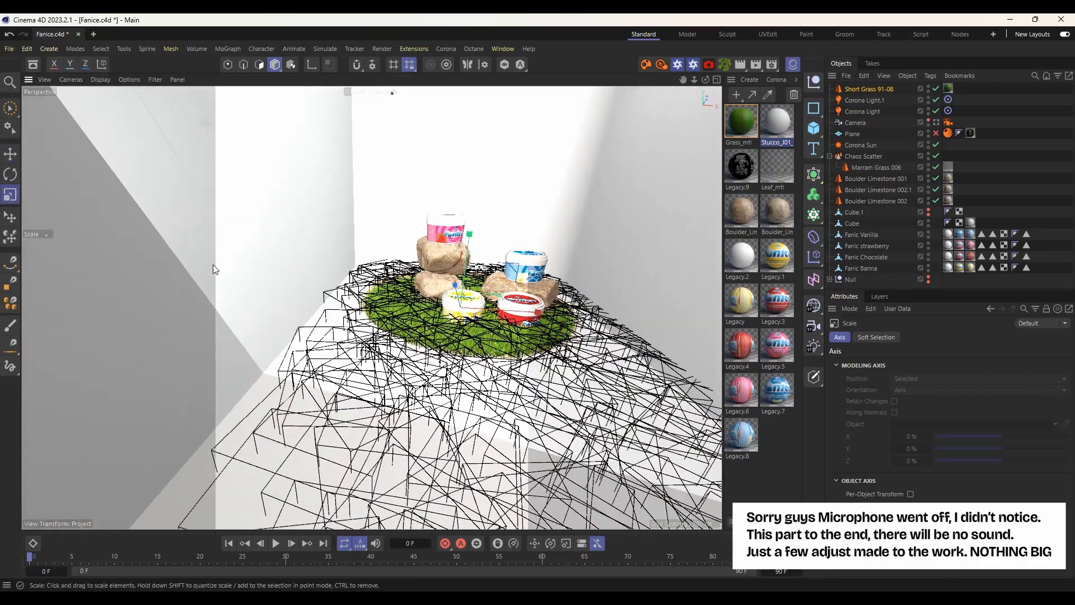
pyautogui.moveTo(213, 269); pyautogui.dragTo(417, 289)
# Disable and hide the Chaos Scatter with its Marram Grass, and look through the scene camera again.
pyautogui.click(874, 156)
pyautogui.moveTo(936, 156); pyautogui.dragTo(927, 171)
pyautogui.click(928, 154)
pyautogui.click(937, 123)
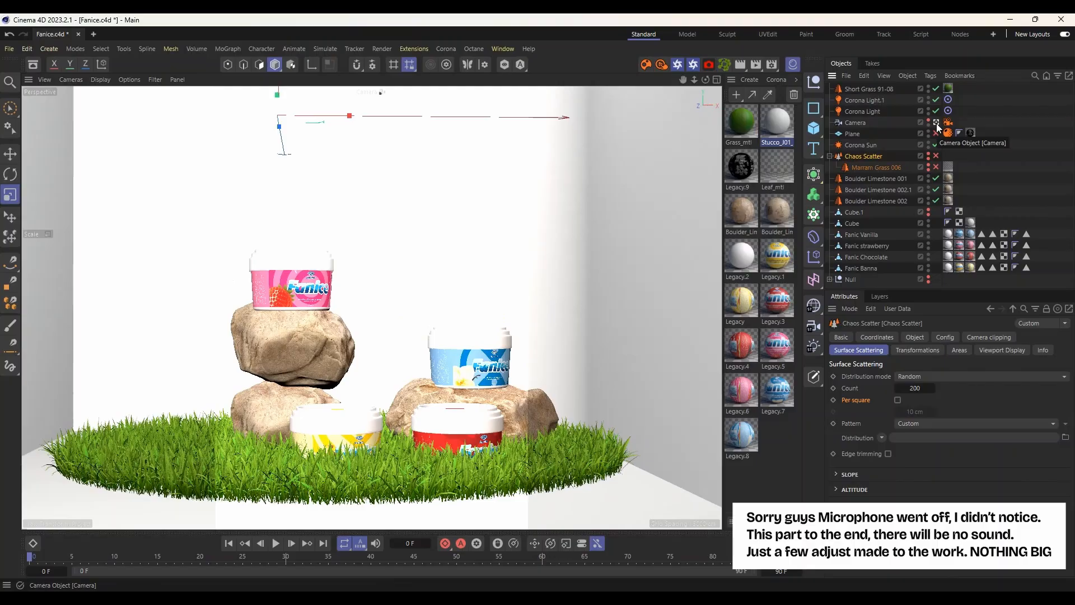
# Lower the short grass patch slightly so the tub labels show, and re-enable the Chaos Scatter.
pyautogui.click(869, 89)
pyautogui.click(10, 154)
pyautogui.moveTo(341, 392); pyautogui.dragTo(342, 410)
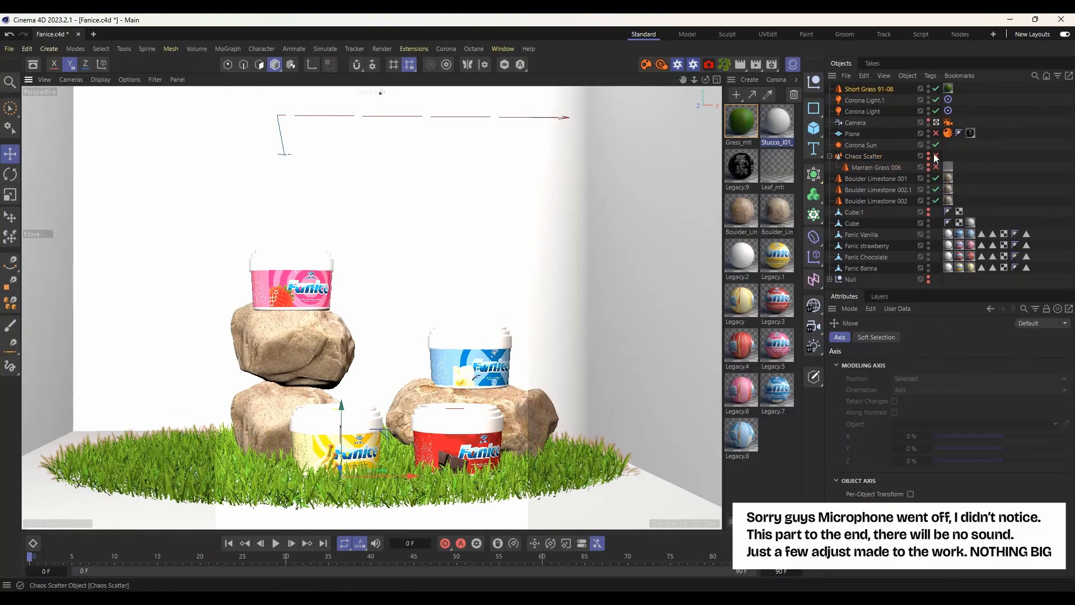
pyautogui.moveTo(935, 157)
pyautogui.mouseDown()
pyautogui.moveTo(936, 168)
pyautogui.moveTo(929, 159)
pyautogui.mouseUp()
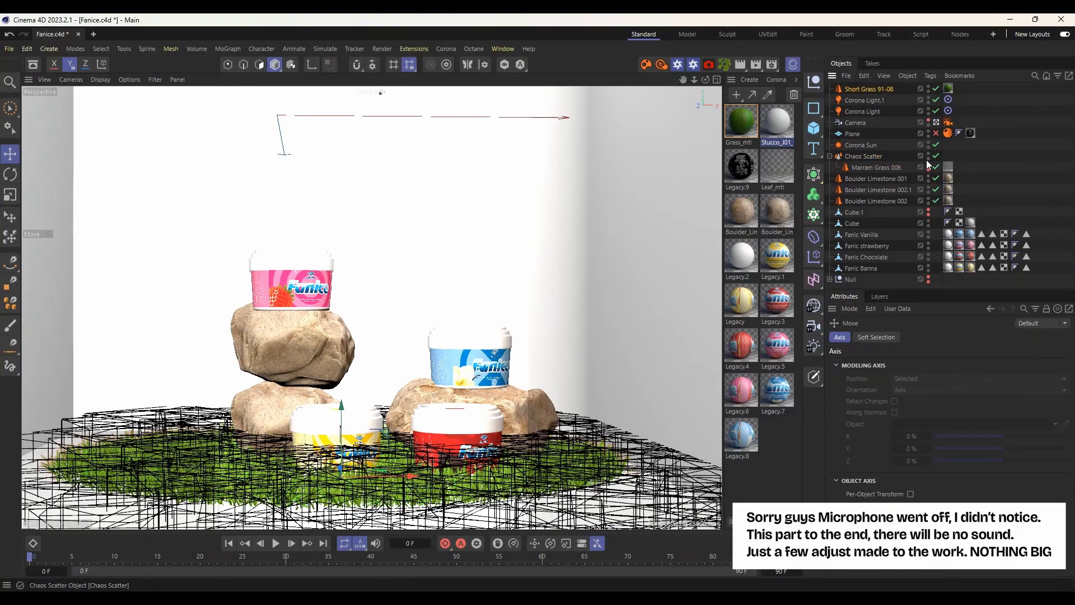
pyautogui.click(849, 158)
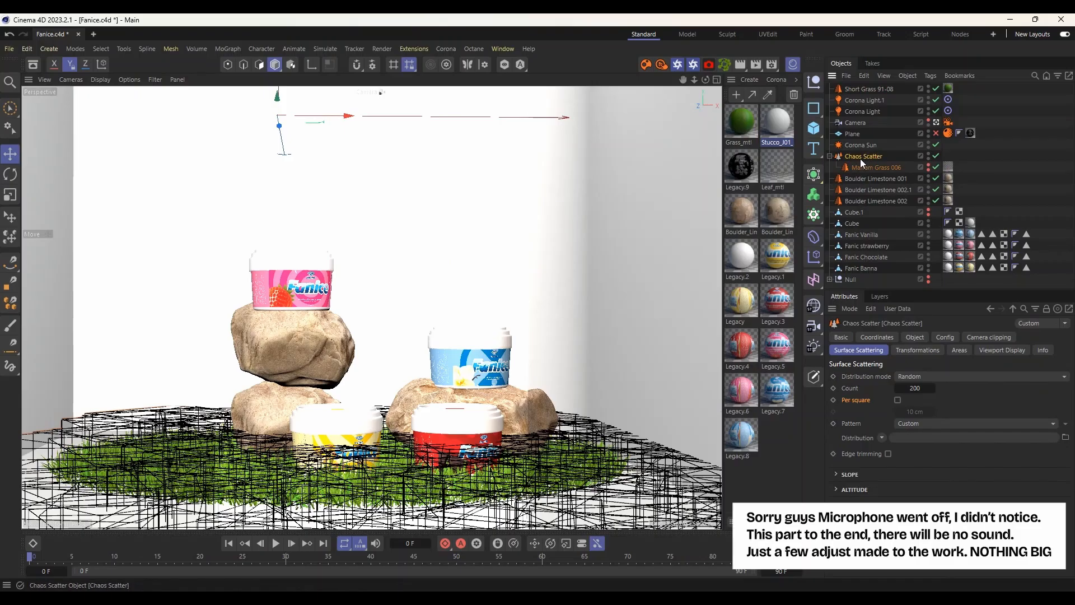
# Bring up the Corona frame buffer, stop the running render and restart the production render.
pyautogui.click(387, 538)
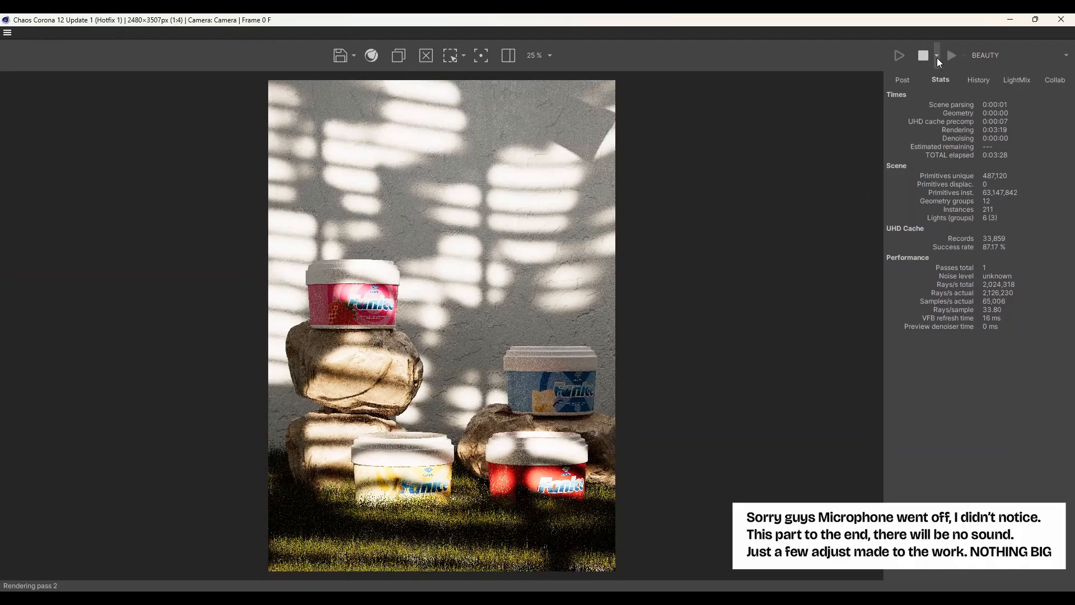
pyautogui.click(923, 55)
pyautogui.click(951, 58)
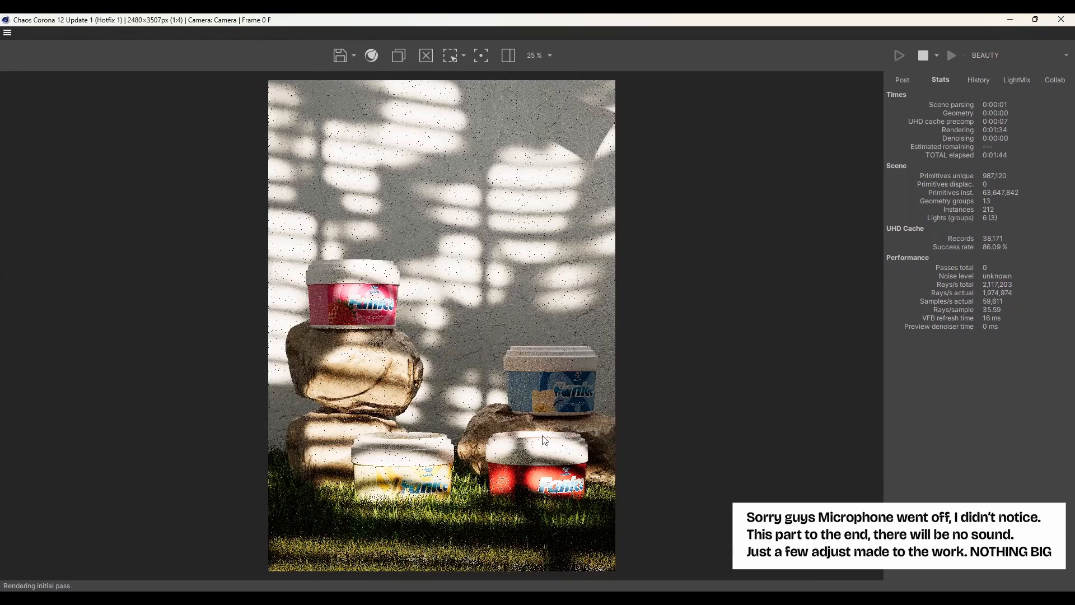
# Examine the grass, boulders and tub labels in the new production render, both close up and in full view.
pyautogui.doubleClick(395, 460)
pyautogui.scroll(-1, 394, 460)
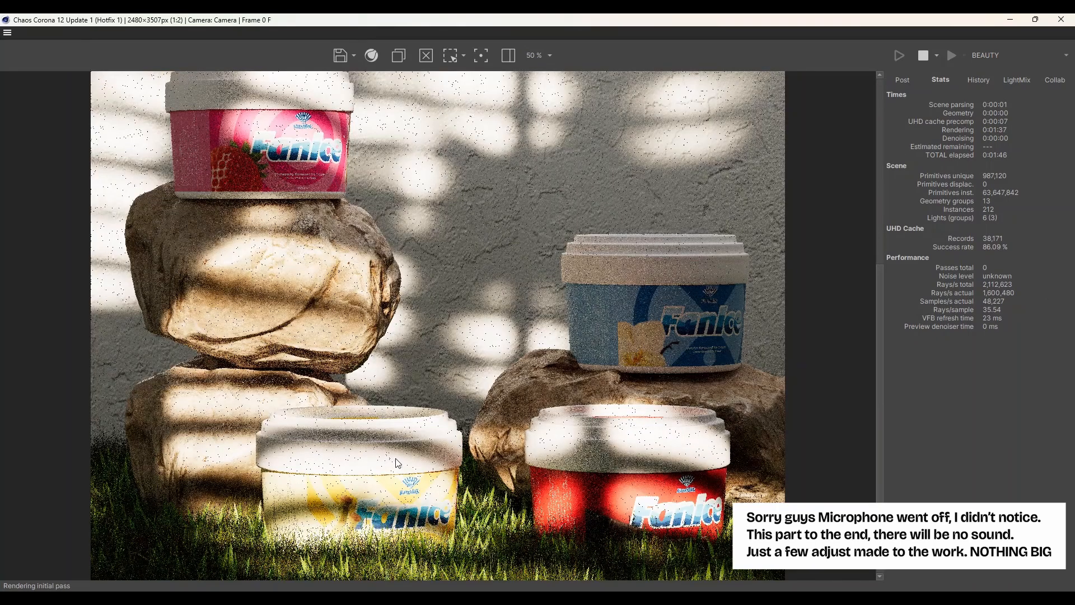
pyautogui.scroll(-1, 397, 463)
pyautogui.scroll(1, 397, 463)
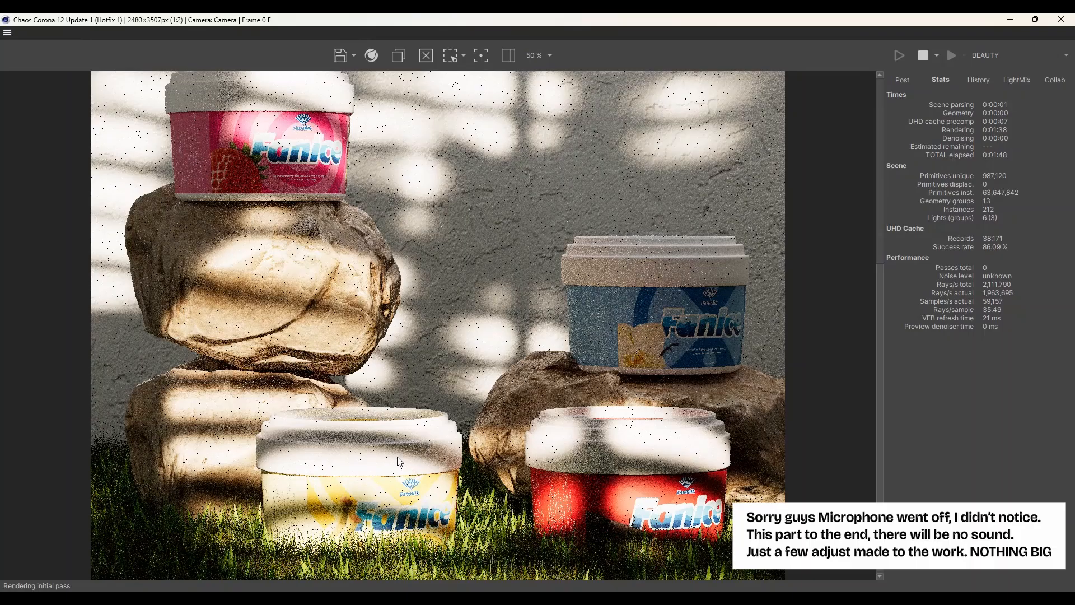
pyautogui.scroll(-1, 398, 461)
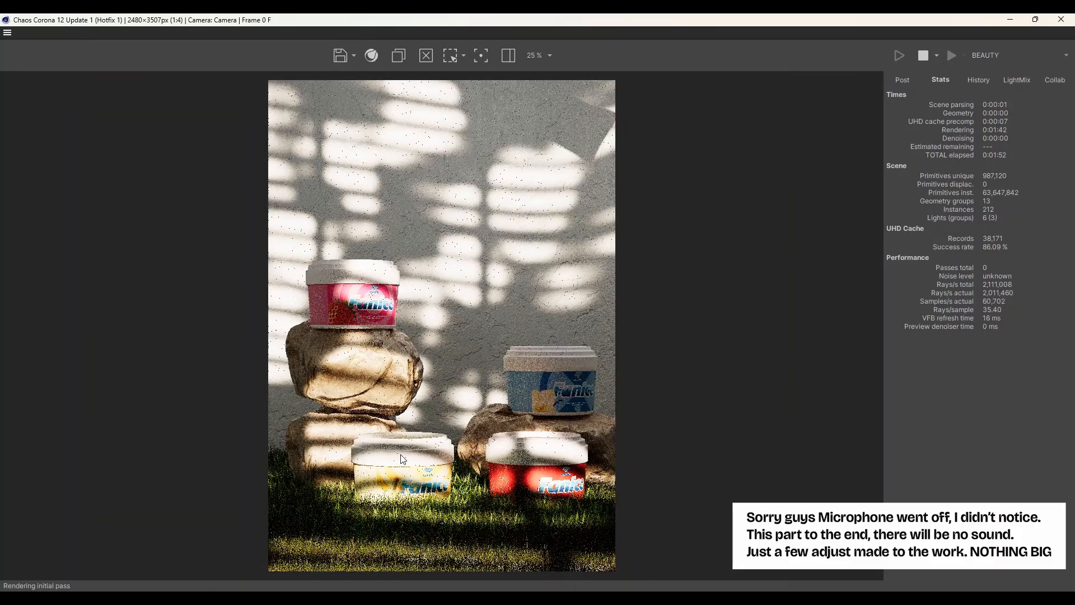
pyautogui.scroll(1, 406, 458)
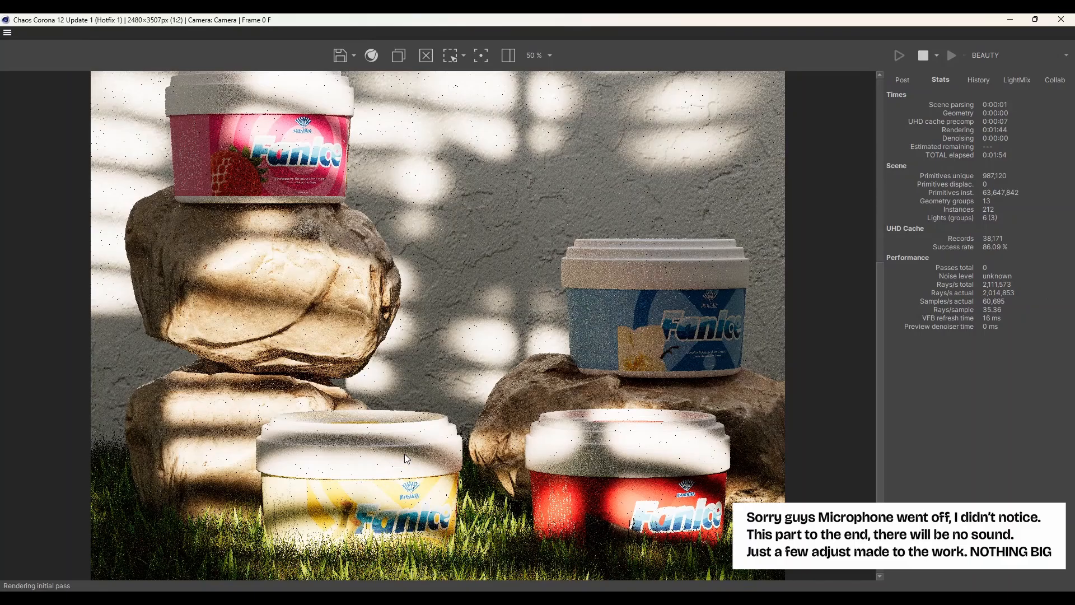
pyautogui.scroll(1, 407, 451)
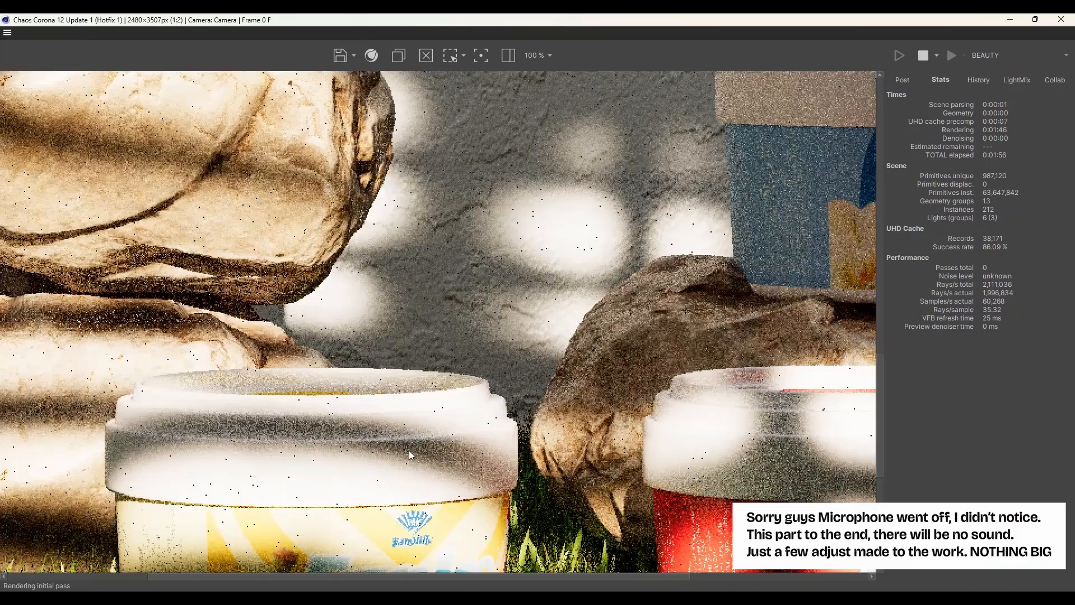
pyautogui.scroll(-2, 409, 449)
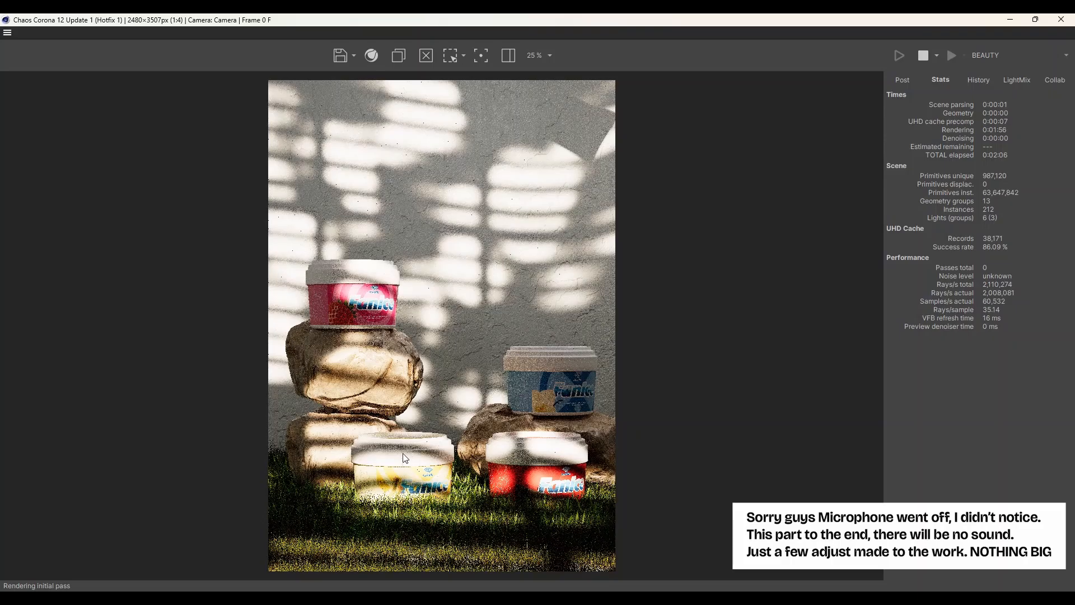
pyautogui.scroll(1, 412, 478)
pyautogui.scroll(1, 411, 479)
pyautogui.scroll(-2, 413, 476)
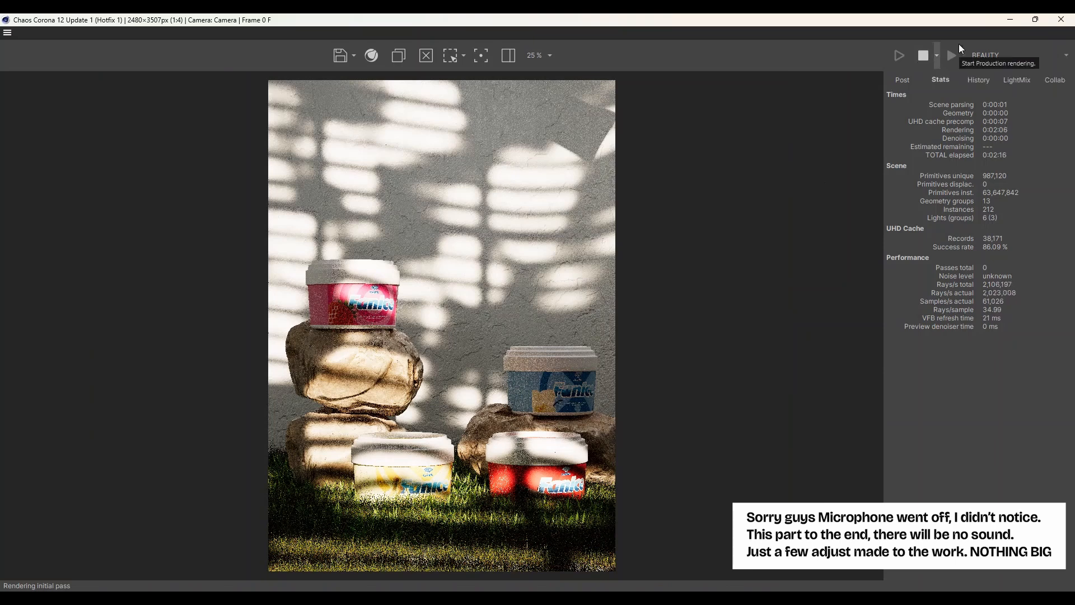
# Minimize the frame buffer, disable the Plane and the Corona Sun, and leave the scene camera's view.
pyautogui.click(1010, 23)
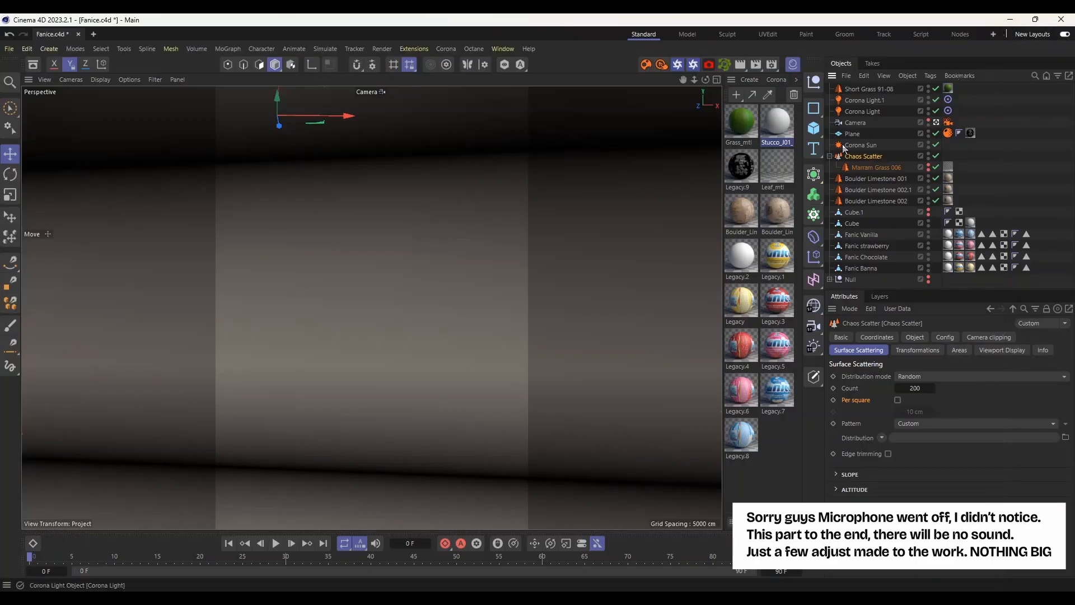
pyautogui.click(936, 134)
pyautogui.click(935, 134)
pyautogui.click(936, 134)
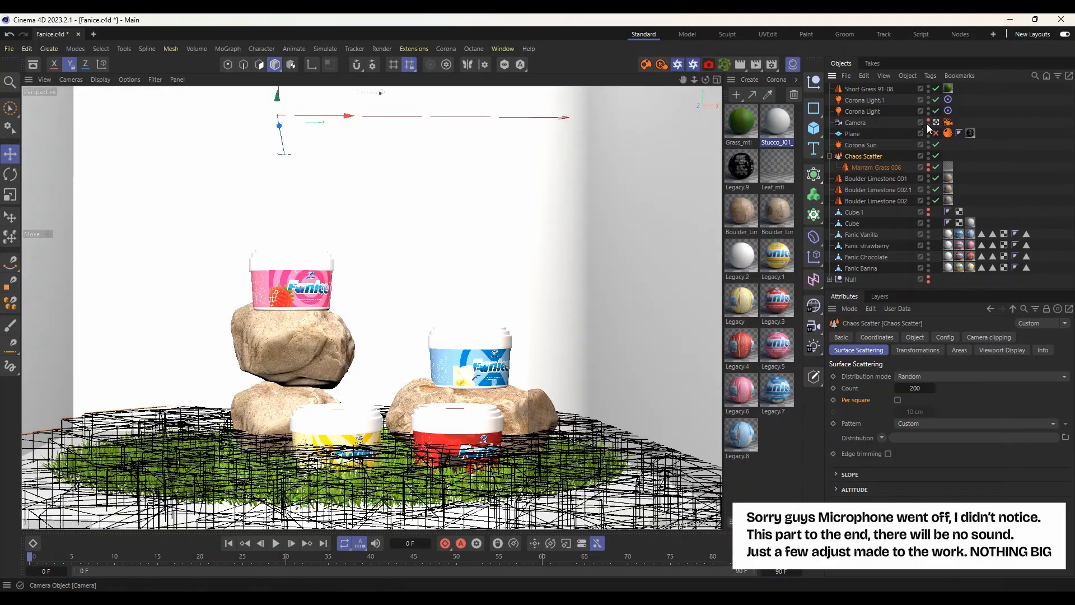
pyautogui.click(936, 145)
pyautogui.click(936, 123)
# Add a Corona Light, enlarge it to about 555 cm square and place it in front of the products.
pyautogui.click(446, 49)
pyautogui.click(479, 98)
pyautogui.click(11, 198)
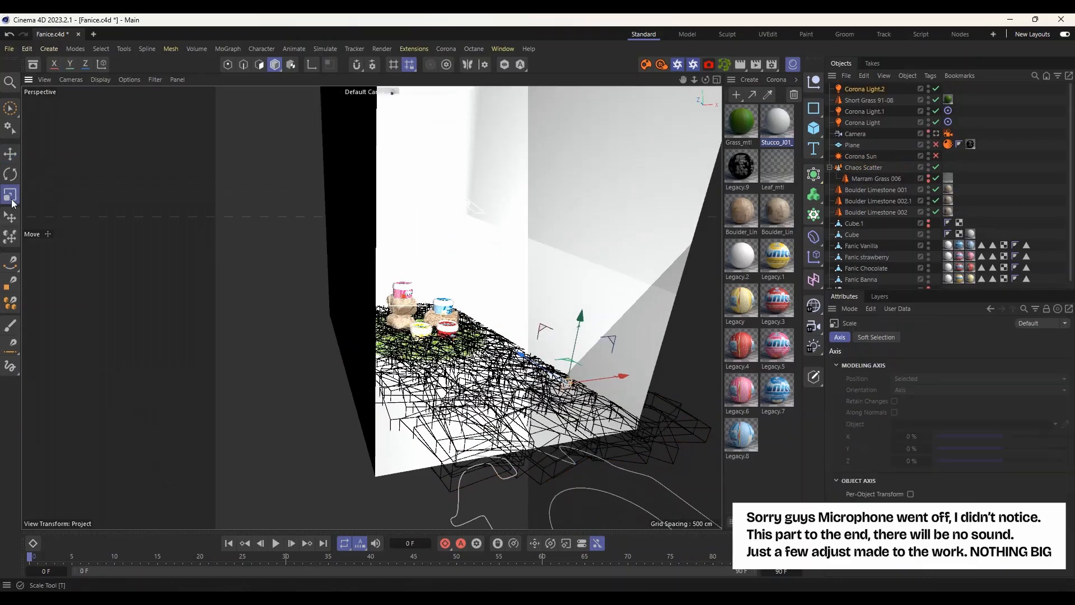
pyautogui.moveTo(566, 383); pyautogui.dragTo(590, 381)
pyautogui.click(10, 154)
pyautogui.keyDown('alt'); pyautogui.moveTo(538, 347); pyautogui.dragTo(476, 336); pyautogui.keyUp('alt')
pyautogui.moveTo(488, 328); pyautogui.dragTo(489, 296)
# Set the intensity of Corona Light.2 to 10 and save the scene.
pyautogui.click(865, 89)
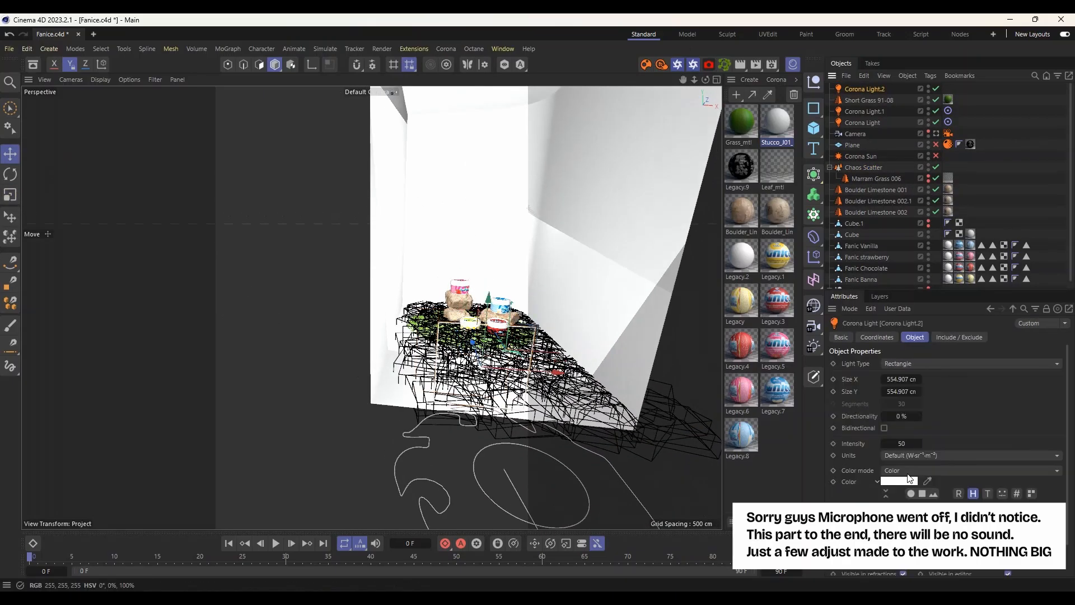
pyautogui.doubleClick(902, 443)
pyautogui.write('10')
pyautogui.press('Return')
pyautogui.scroll(-2, 967, 415)
pyautogui.hotkey('ctrl', 's')
# Lower the Fanic Chocolate tub slightly into the grass.
pyautogui.click(858, 136)
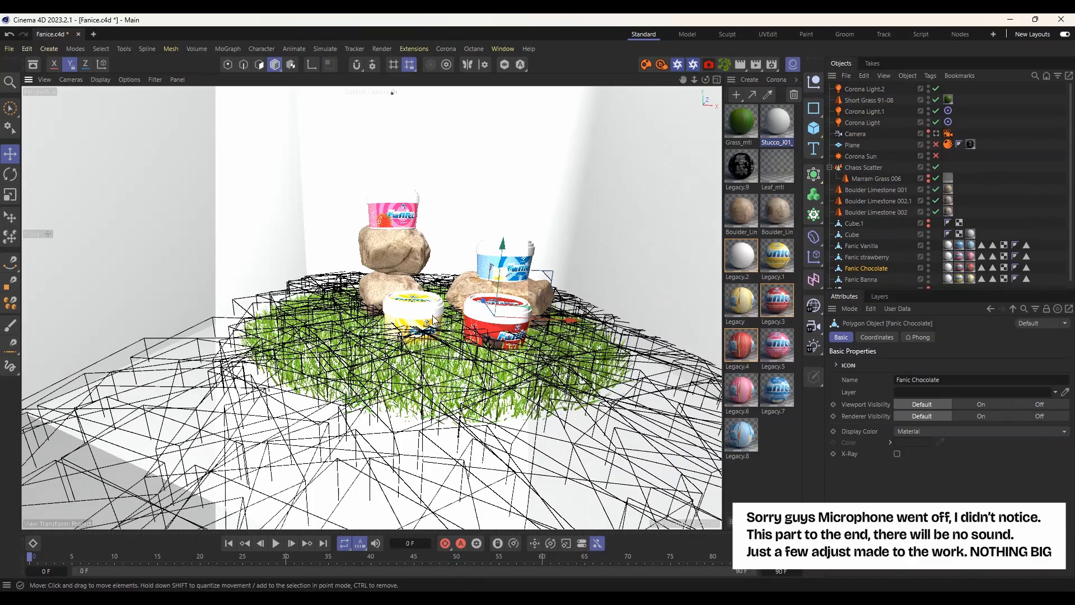
pyautogui.moveTo(506, 240); pyautogui.dragTo(508, 250)
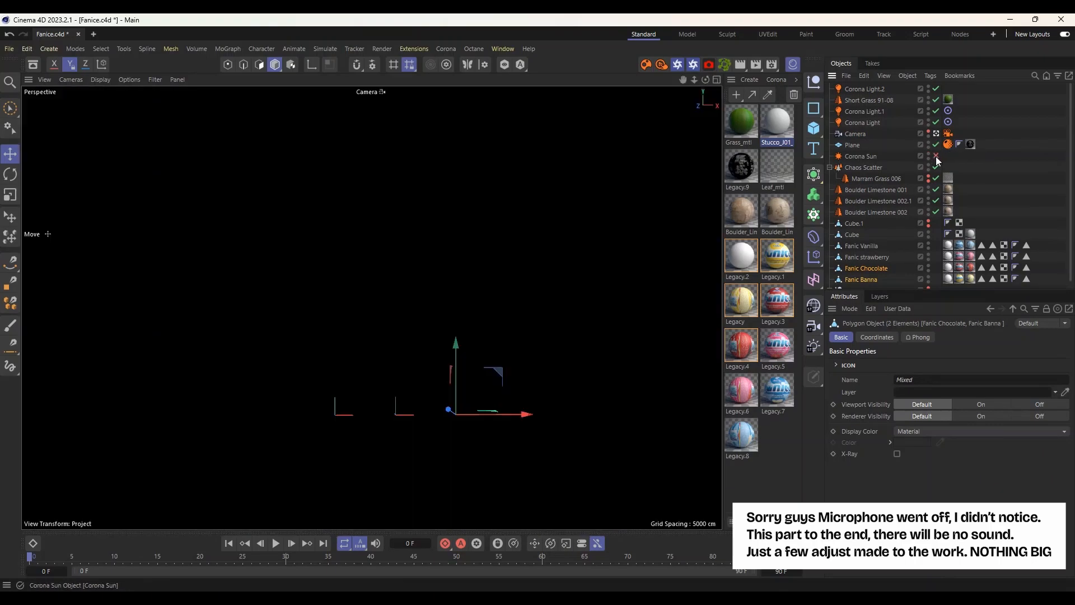
# Render the scene camera's view at the full 2480×3507 px in the Corona frame buffer.
pyautogui.hotkey('shift', 'r')
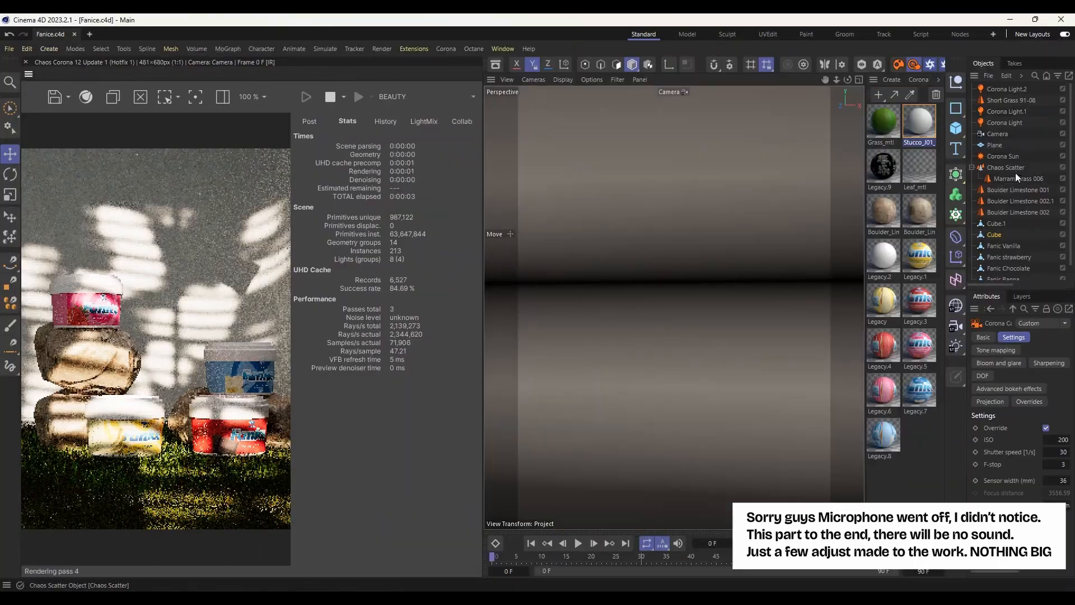
pyautogui.scroll(-1, 1016, 173)
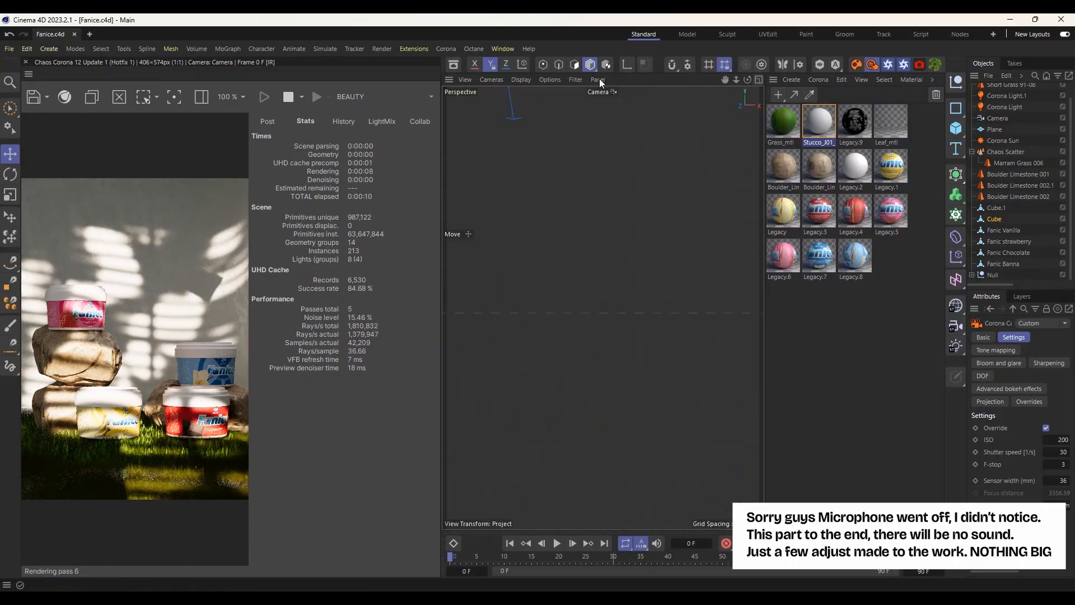
pyautogui.click(29, 74)
pyautogui.click(63, 82)
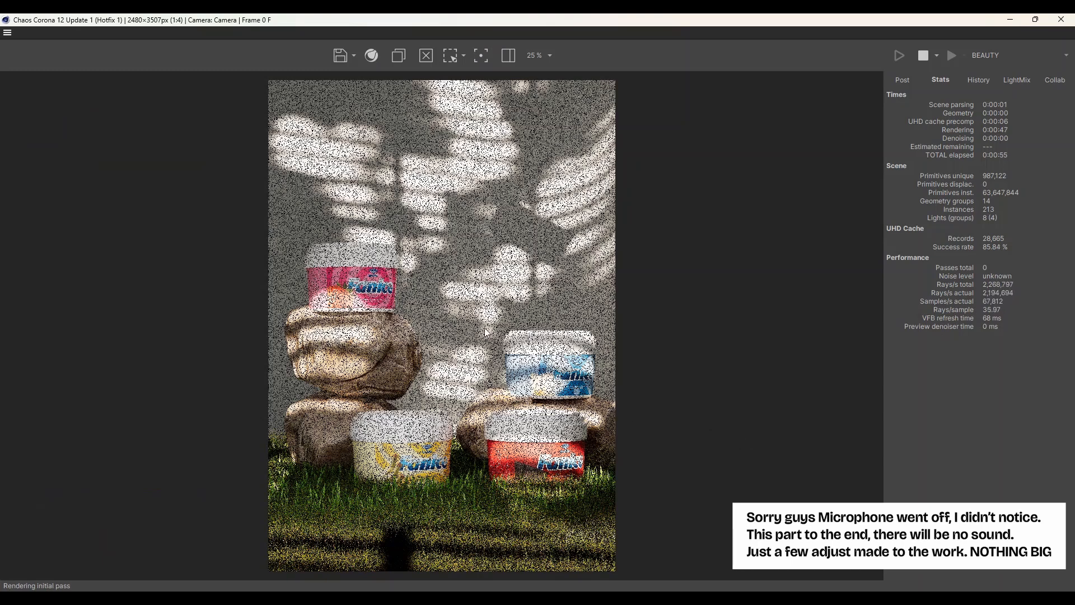
# Examine the tubs, boulders, grass and wall shadows in the full-size render at 25% and 50% magnification.
pyautogui.scroll(1, 420, 397)
pyautogui.scroll(-1, 419, 397)
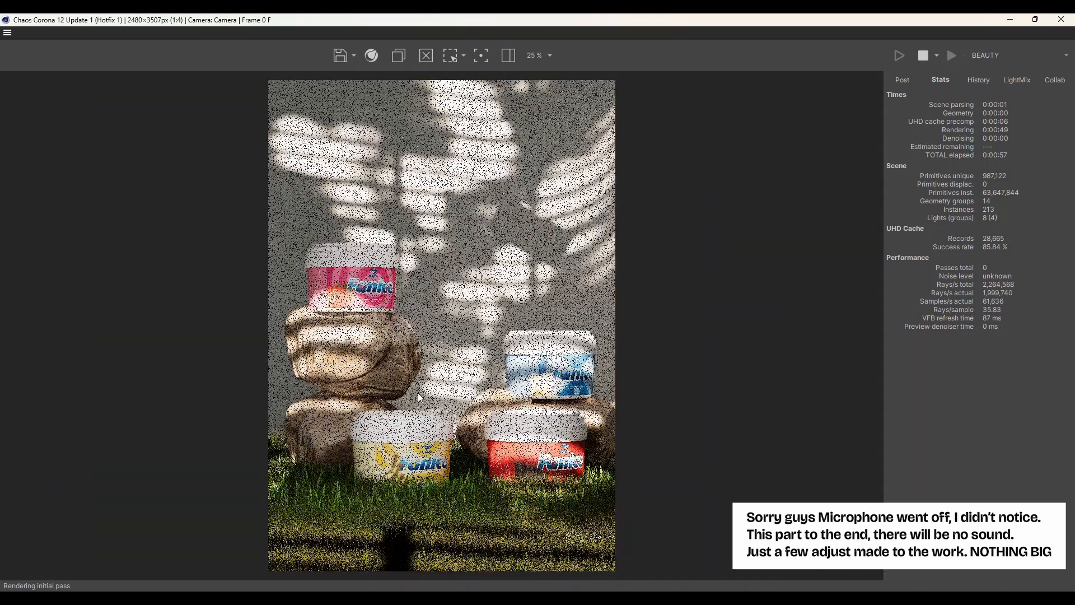
pyautogui.scroll(1, 419, 397)
pyautogui.scroll(-1, 419, 397)
pyautogui.scroll(1, 419, 398)
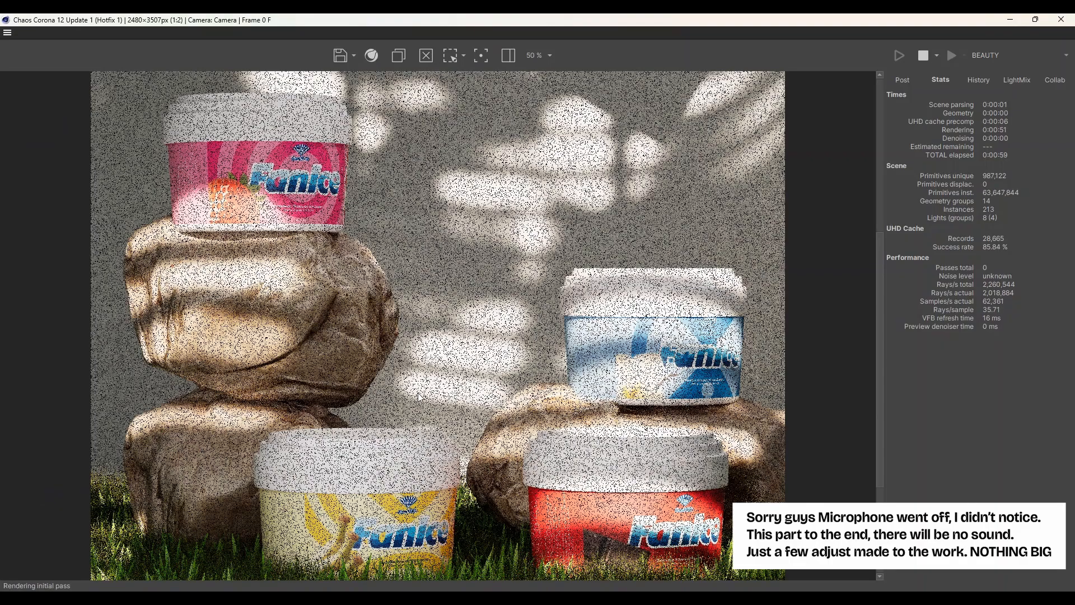
pyautogui.scroll(-1, 419, 397)
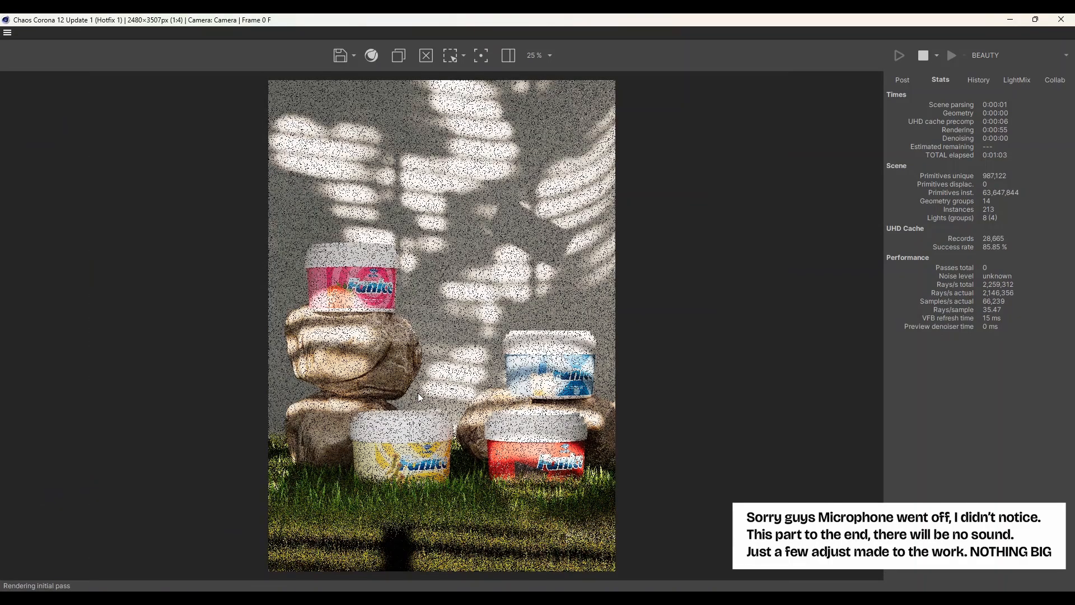
pyautogui.scroll(1, 419, 397)
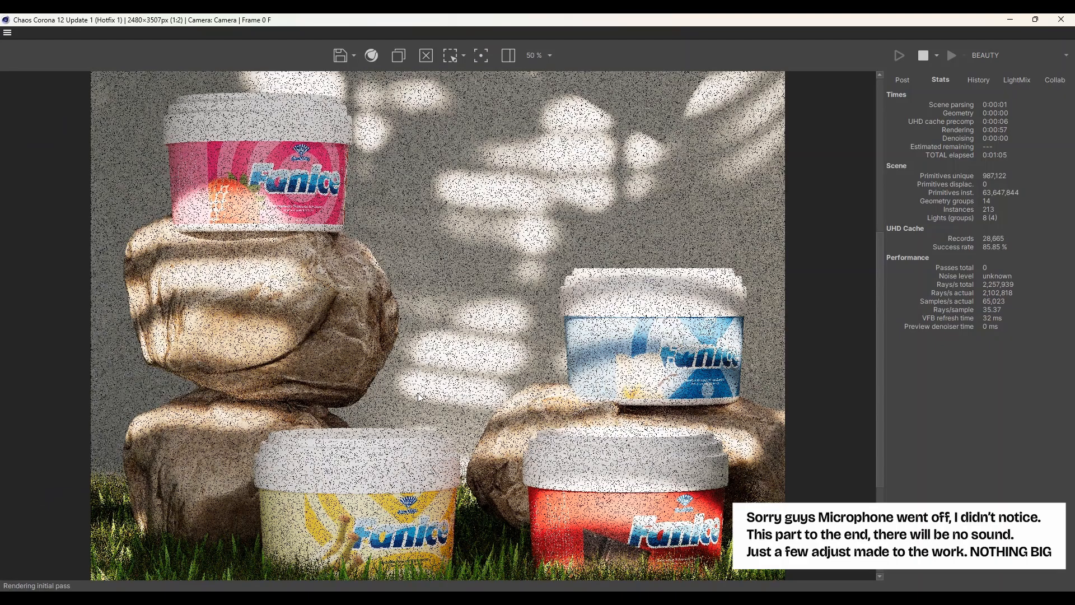
pyautogui.scroll(-1, 418, 396)
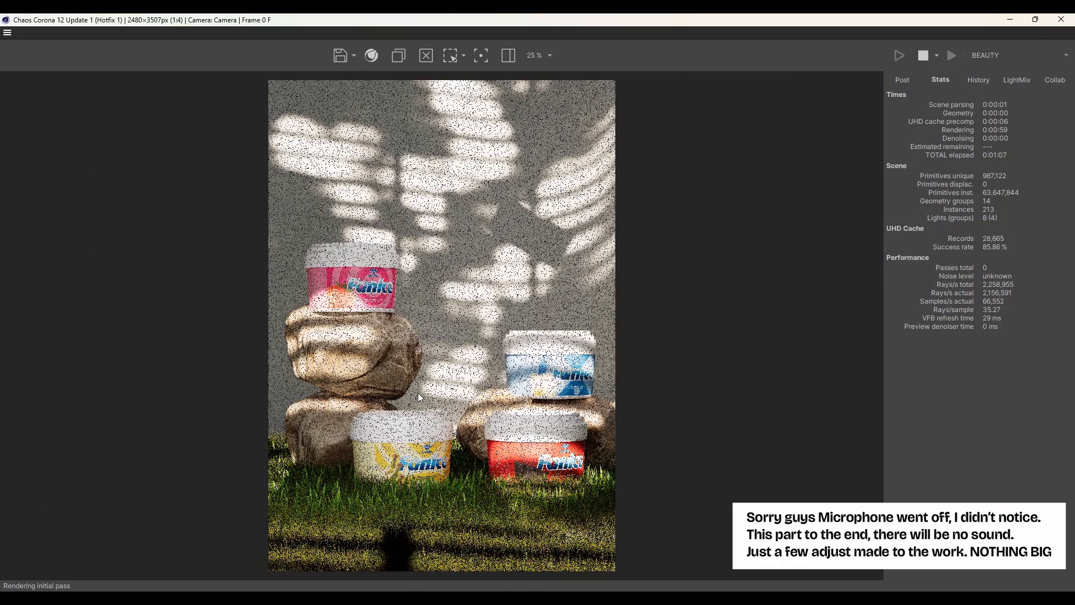
pyautogui.scroll(1, 419, 396)
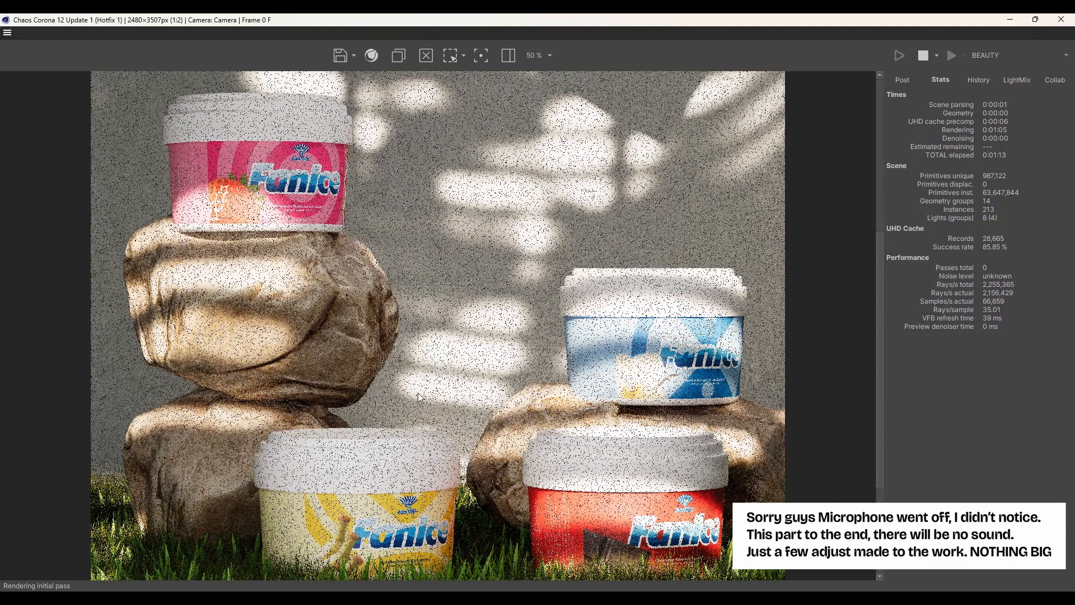
pyautogui.scroll(1, 419, 396)
pyautogui.scroll(-2, 419, 397)
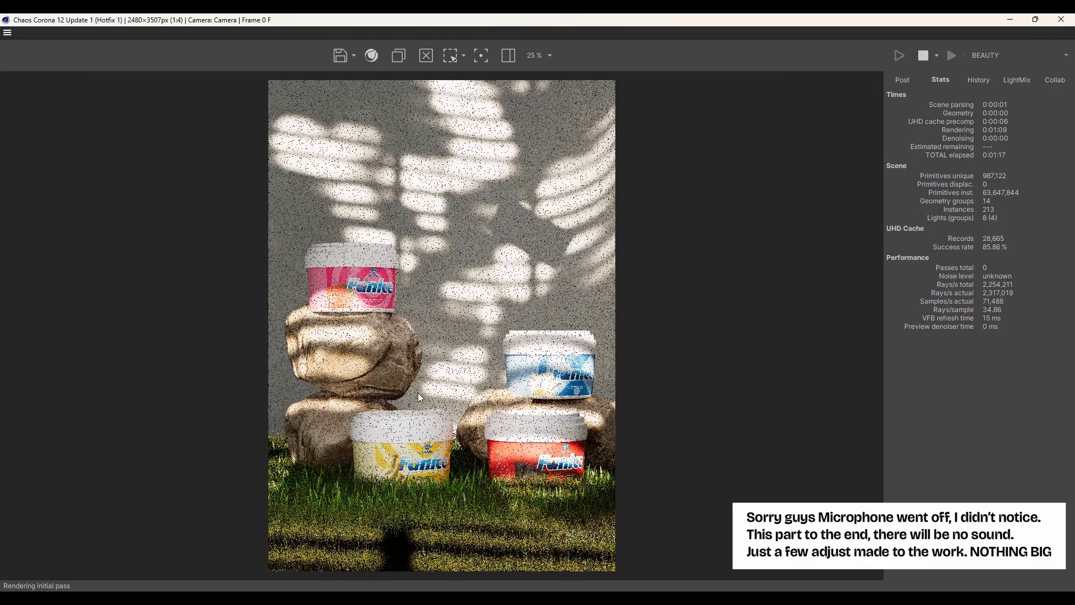
pyautogui.scroll(1, 497, 452)
pyautogui.scroll(-1, 497, 451)
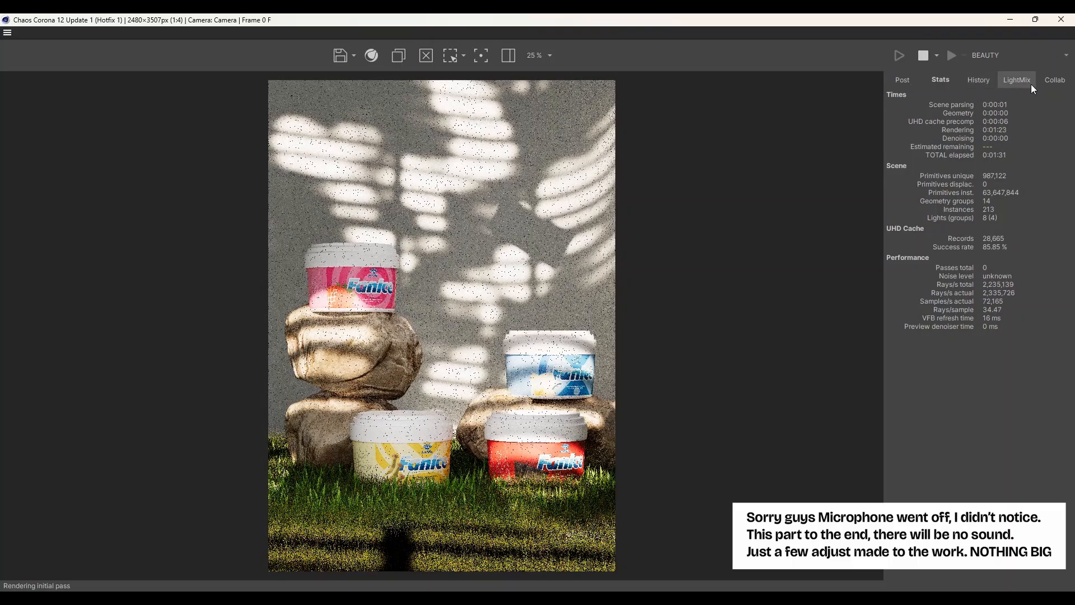
# Add a LUT operator to the camera's tone mapping, enable it and show its settings.
pyautogui.click(910, 80)
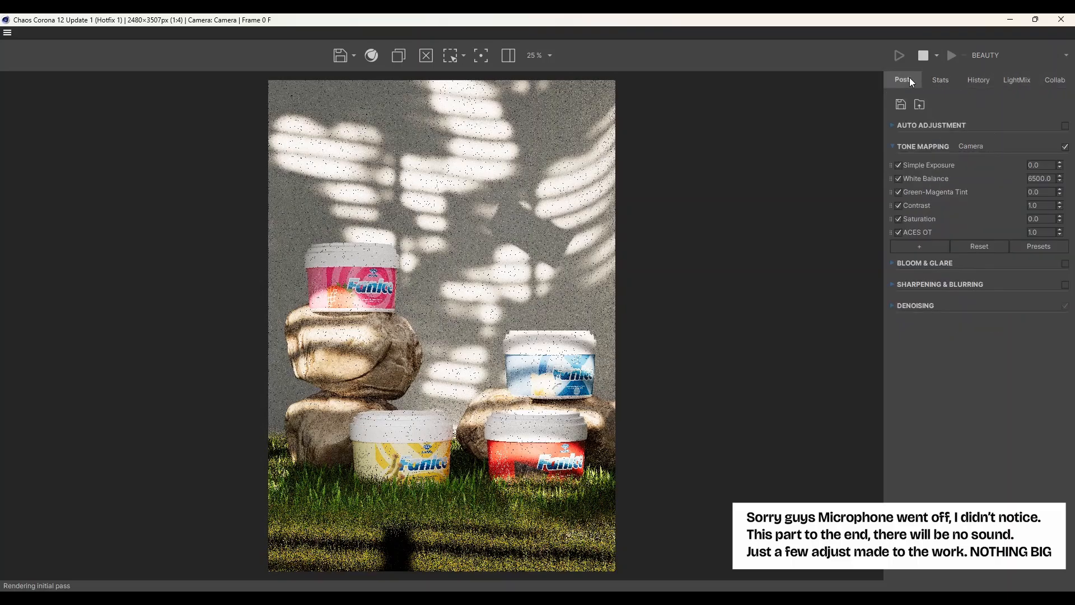
pyautogui.click(921, 246)
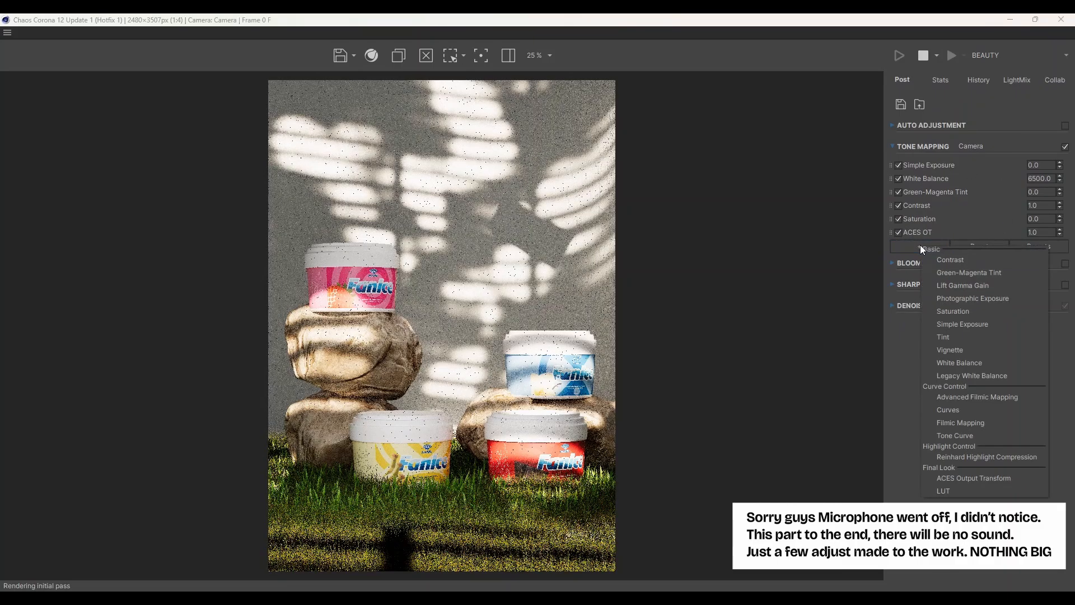
pyautogui.click(952, 490)
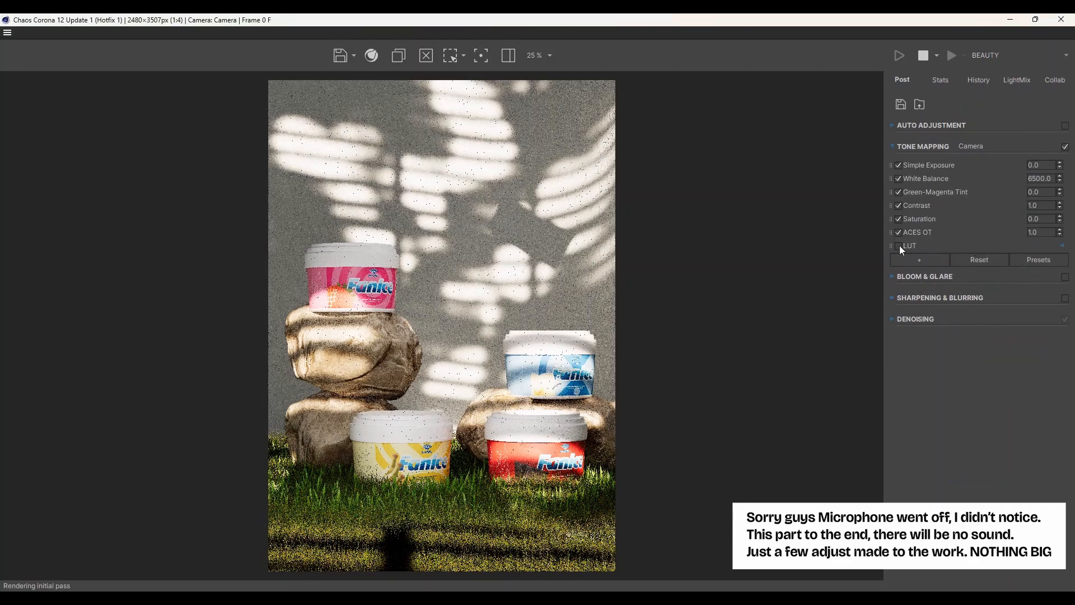
pyautogui.click(1064, 246)
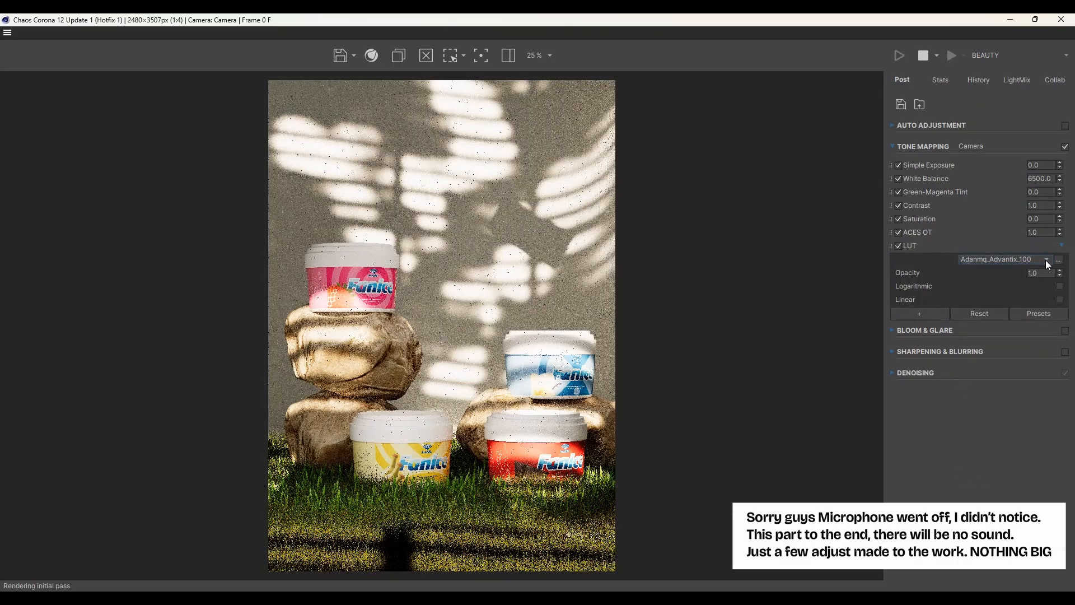
# Try the Adanmq_Advantix_100, Advantix_200, Advantix_400 and Adanmq_Ag...ura_II_100 LUTs on the render.
pyautogui.click(1047, 260)
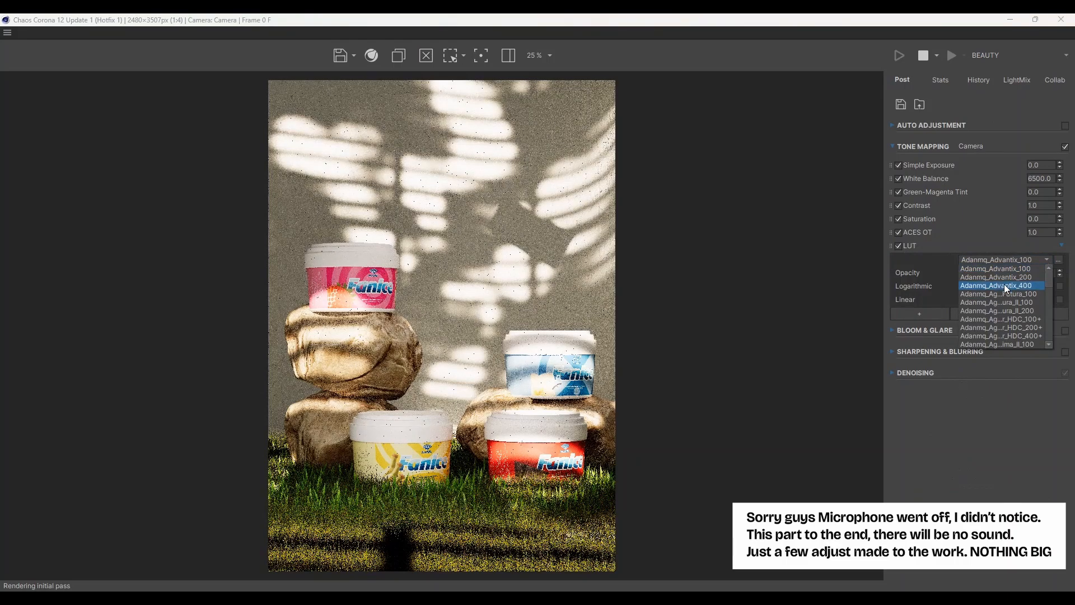
pyautogui.click(1037, 267)
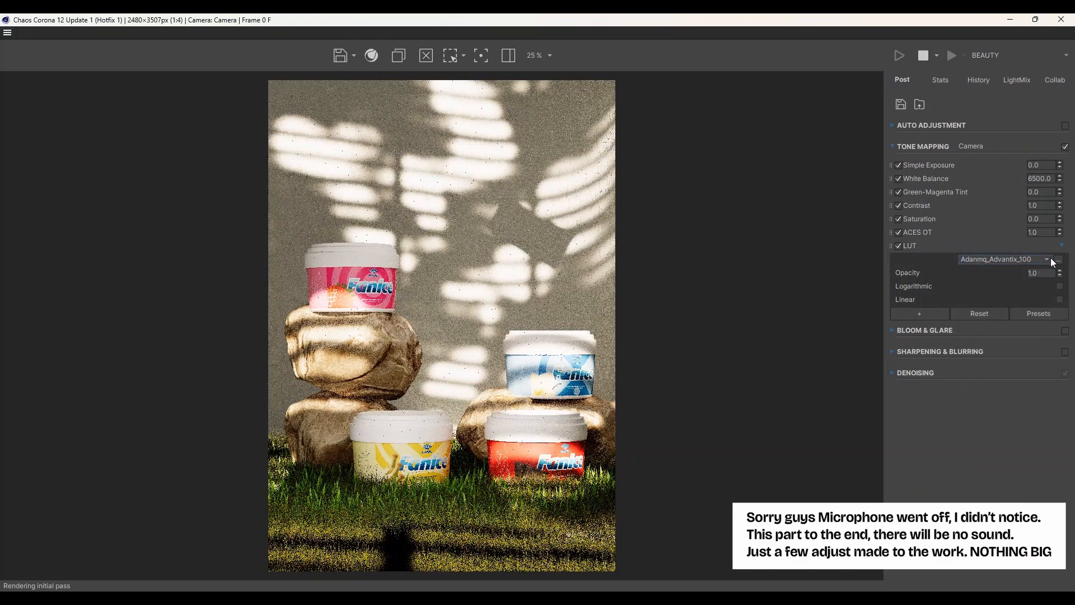
pyautogui.click(1049, 259)
pyautogui.click(1017, 277)
pyautogui.click(1052, 259)
pyautogui.click(1012, 285)
pyautogui.click(1012, 259)
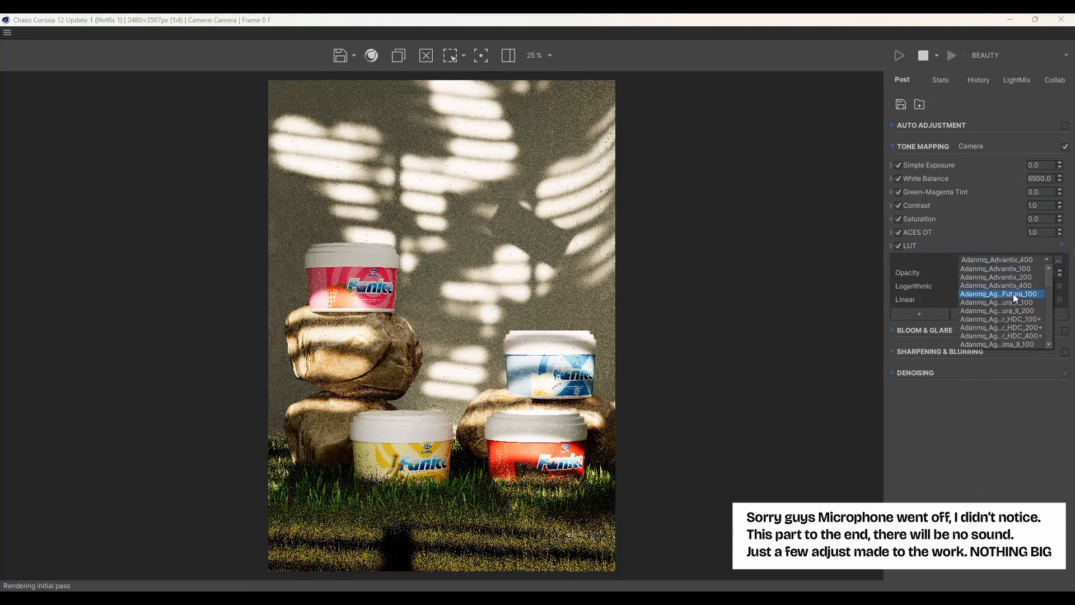
pyautogui.click(1008, 302)
# Try the Kim_Amlan...graphic_03, GroundControl_Warm1 and Adanmq_Ko...T-Maxx_100 LUTs on the render.
pyautogui.click(1042, 260)
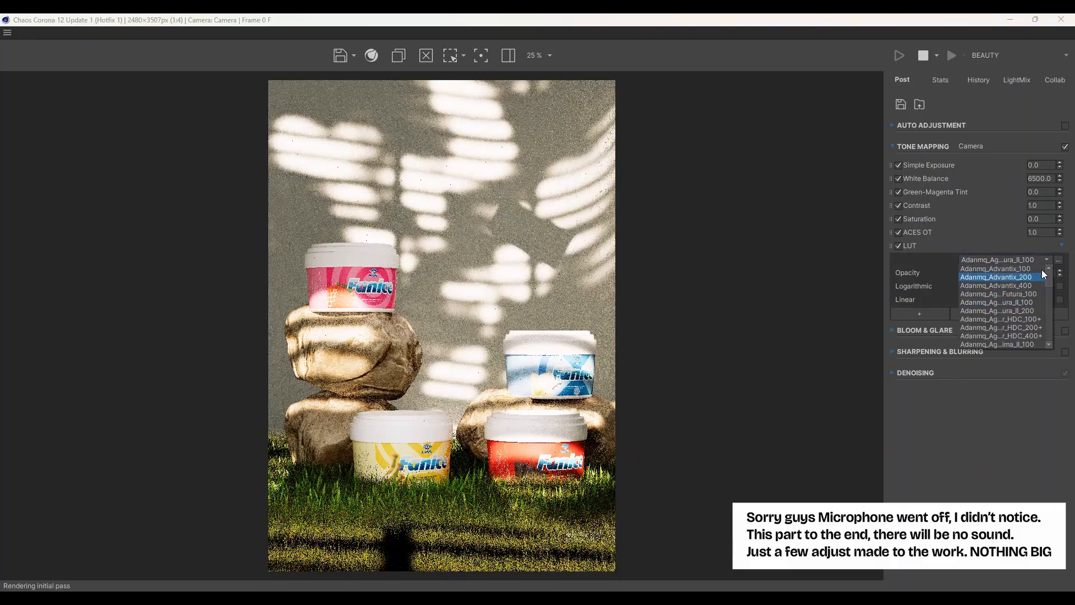
pyautogui.scroll(-5, 1022, 334)
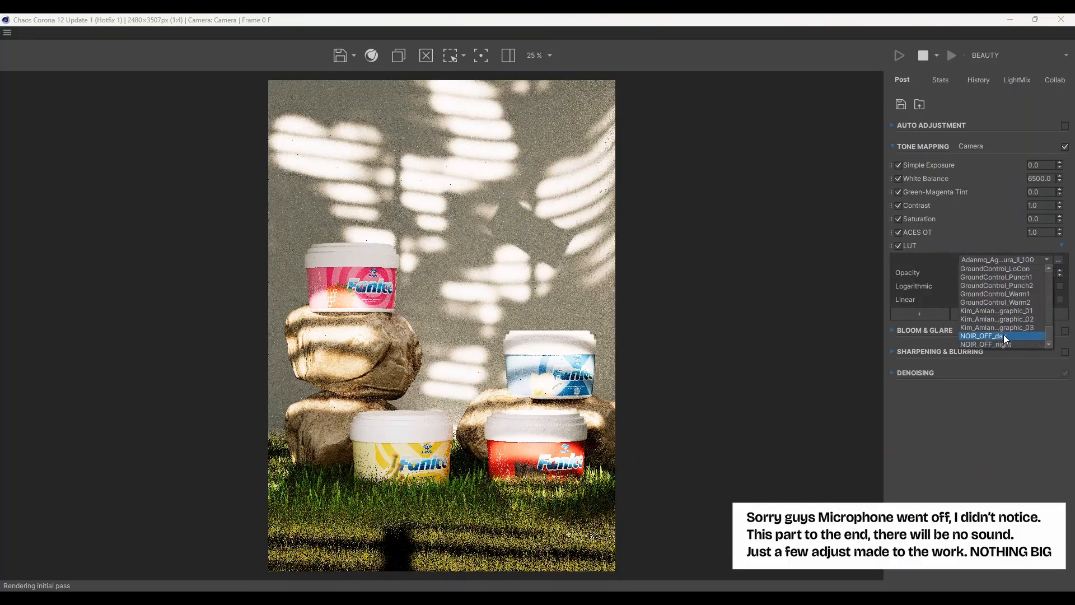
pyautogui.click(1005, 328)
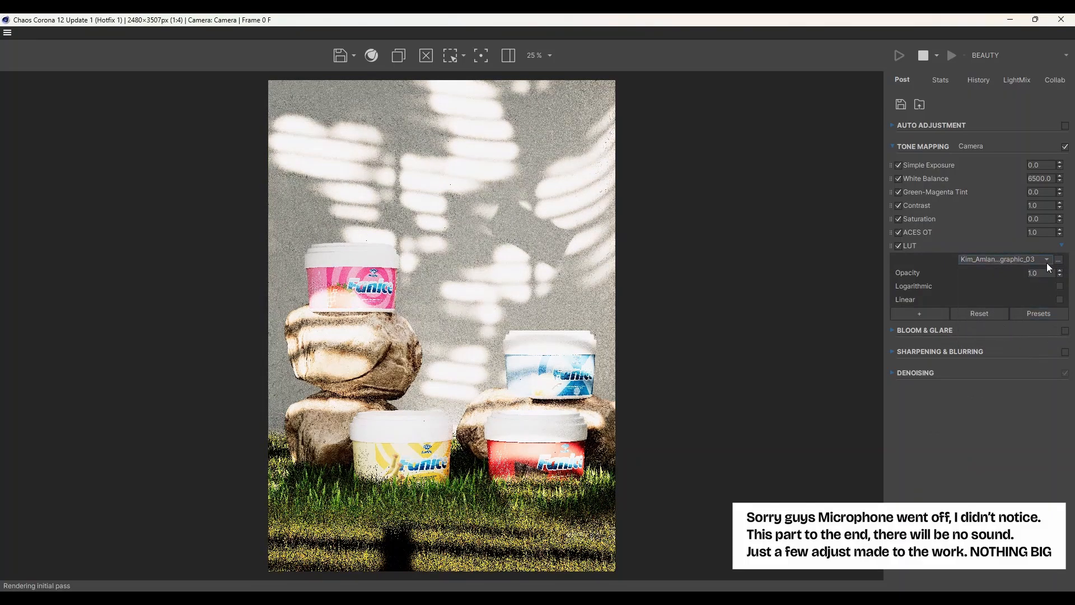
pyautogui.click(1047, 262)
pyautogui.click(999, 311)
pyautogui.click(1047, 259)
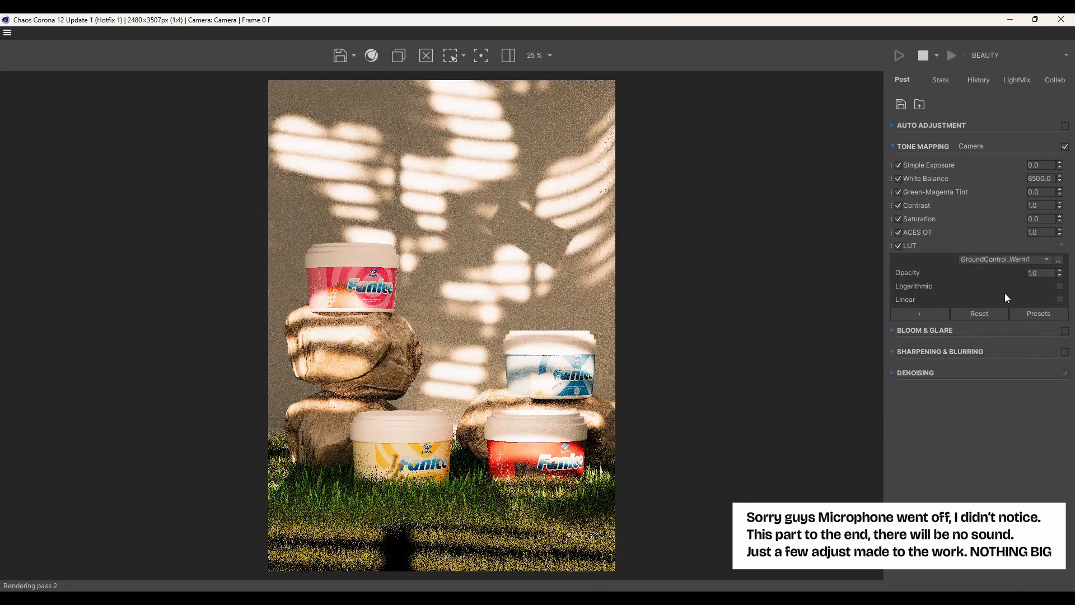
pyautogui.click(1049, 259)
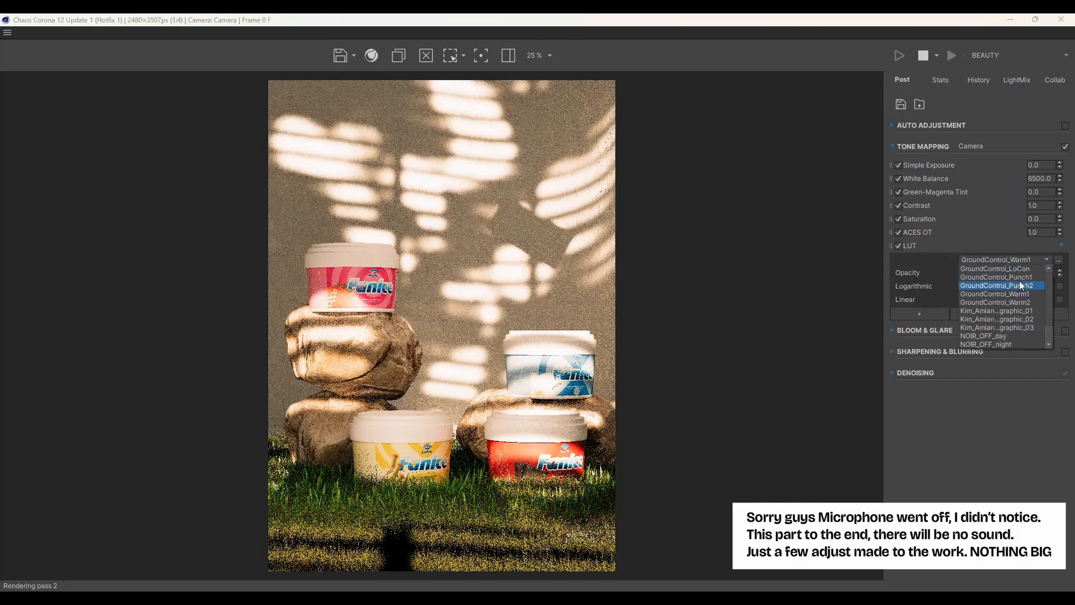
pyautogui.click(1010, 291)
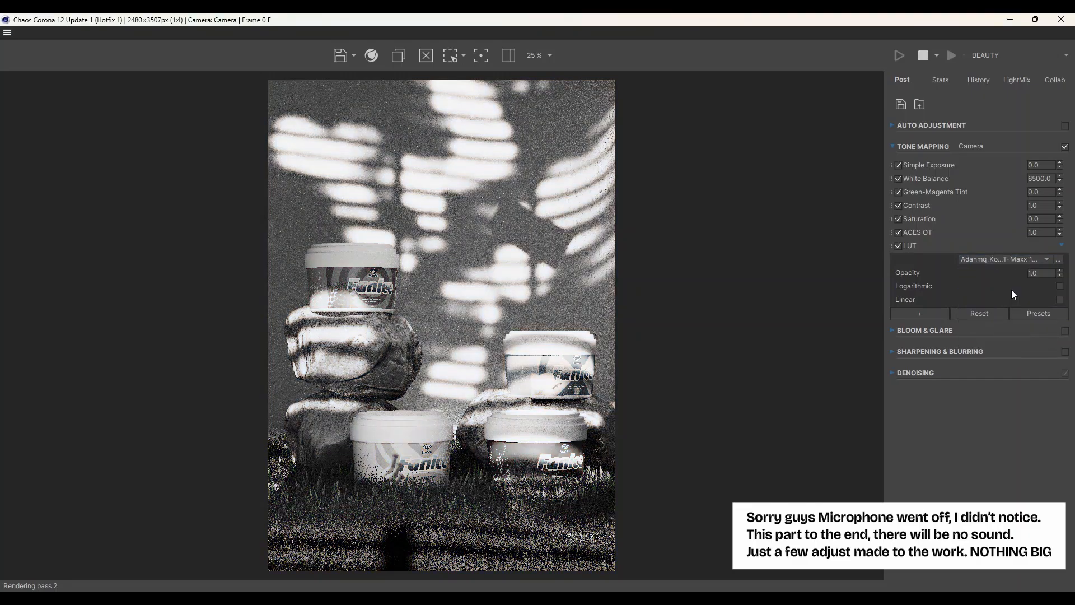
# Compare the Adanmq_F250 and Adanmq_F125 LUTs on the render and keep Adanmq_F125.
pyautogui.click(1045, 261)
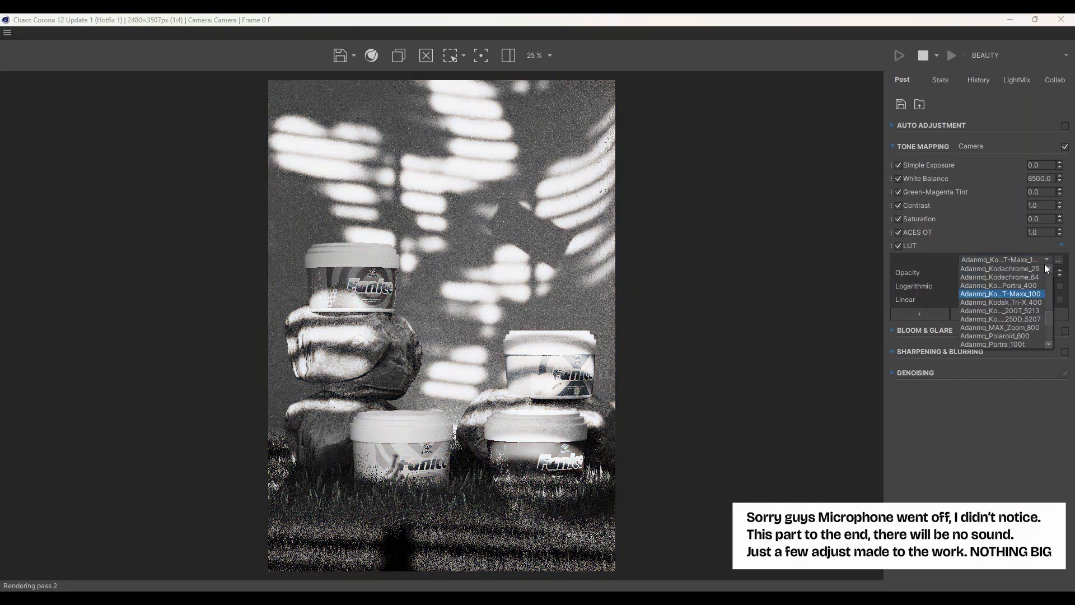
pyautogui.scroll(5, 1000, 288)
pyautogui.click(1000, 277)
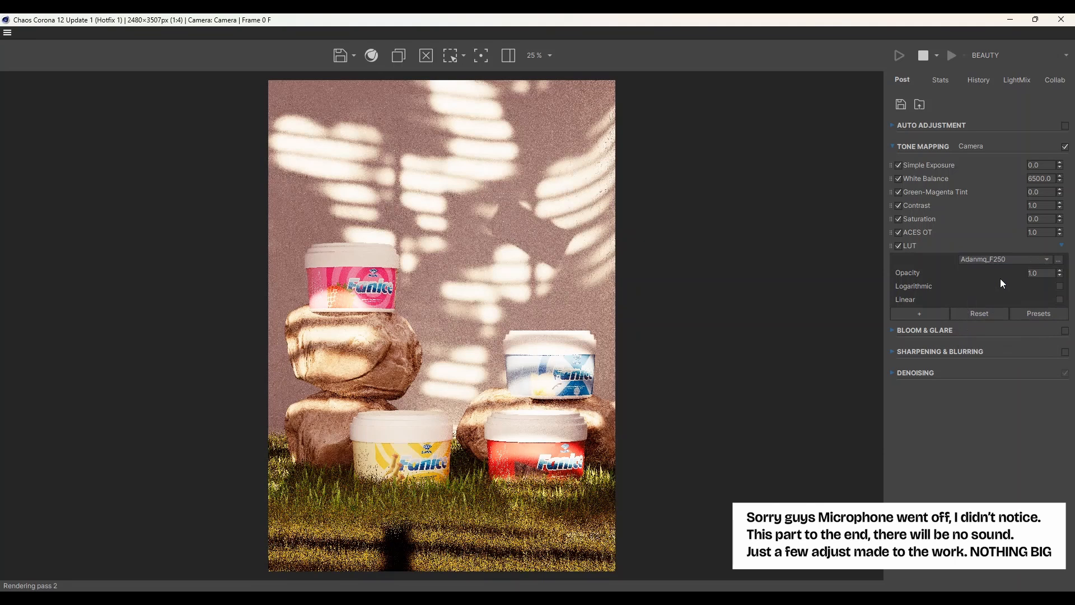
pyautogui.click(1045, 260)
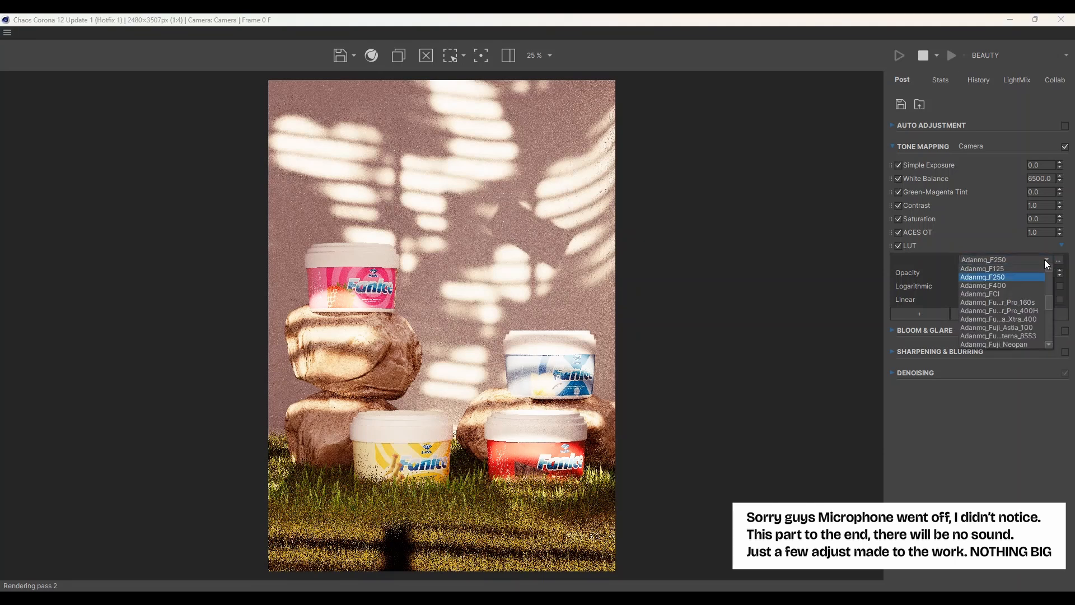
pyautogui.click(1000, 264)
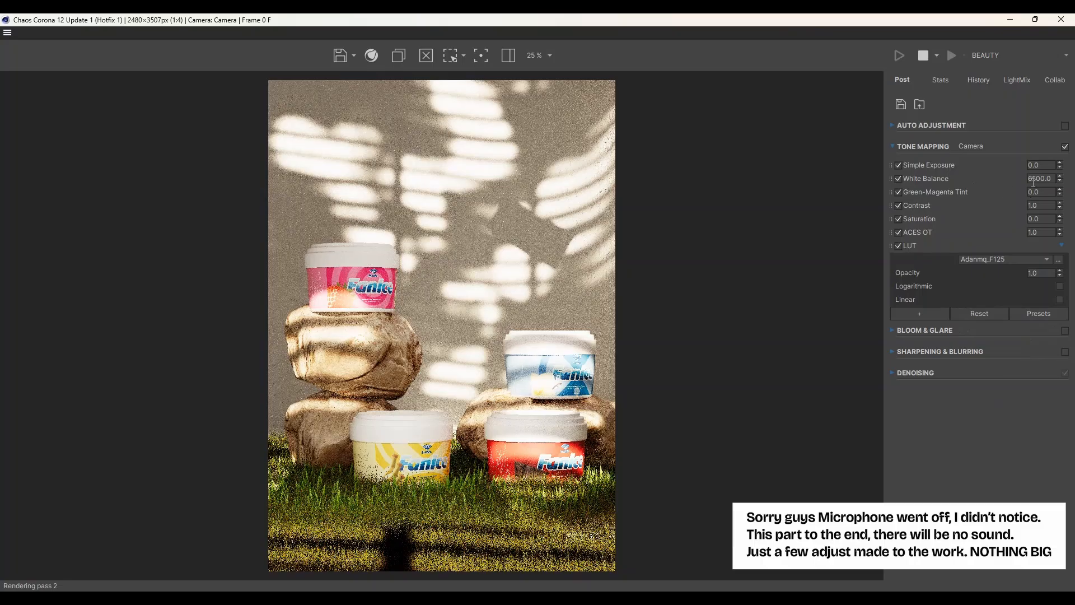
# Lower the tone mapping's white balance for a cooler image and raise the contrast to 1.416.
pyautogui.click(1037, 165)
pyautogui.moveTo(1060, 165)
pyautogui.mouseDown()
pyautogui.moveTo(1053, 200)
pyautogui.moveTo(1057, 147)
pyautogui.mouseUp()
pyautogui.rightClick(1058, 165)
pyautogui.moveTo(1060, 179)
pyautogui.mouseDown()
pyautogui.moveTo(1057, 215)
pyautogui.moveTo(1067, 161)
pyautogui.mouseUp()
# Enable Bloom & Glare and Sharpening & Blurring for the render, and review the sharpening values.
pyautogui.click(1065, 353)
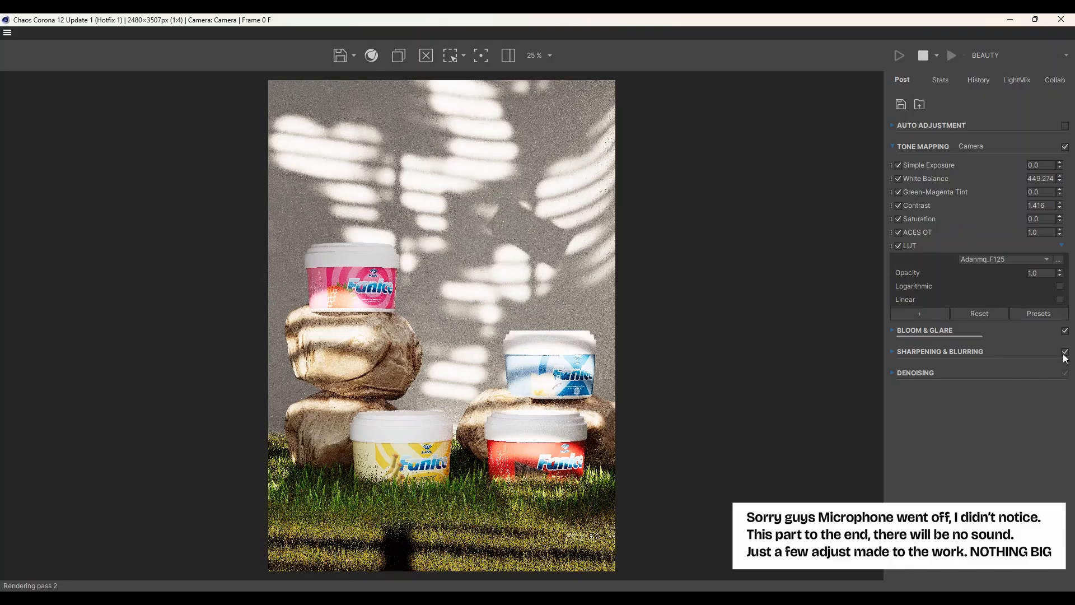
pyautogui.click(893, 352)
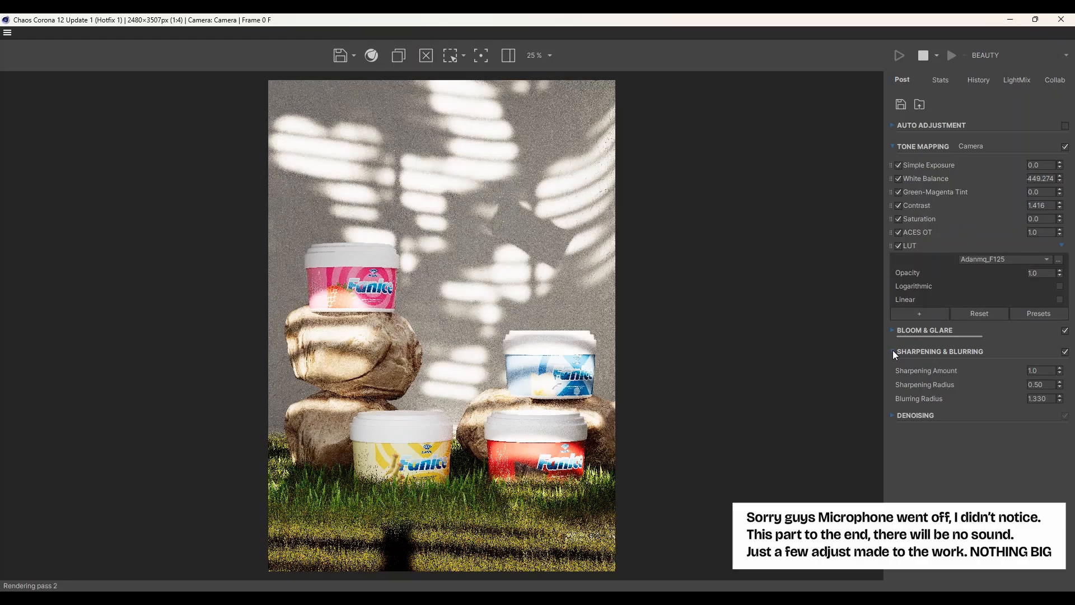
pyautogui.click(901, 351)
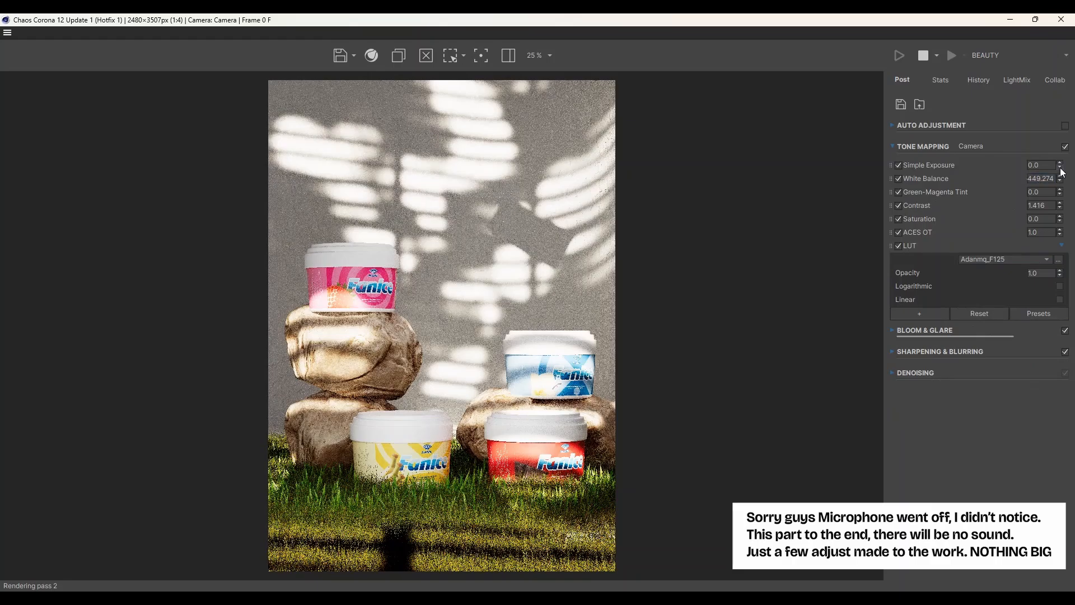
# Lower the simple exposure to -0.172 and inspect the tubs and grass in the render.
pyautogui.moveTo(1059, 166); pyautogui.dragTo(1058, 196)
pyautogui.scroll(3, 478, 329)
pyautogui.scroll(-3, 483, 328)
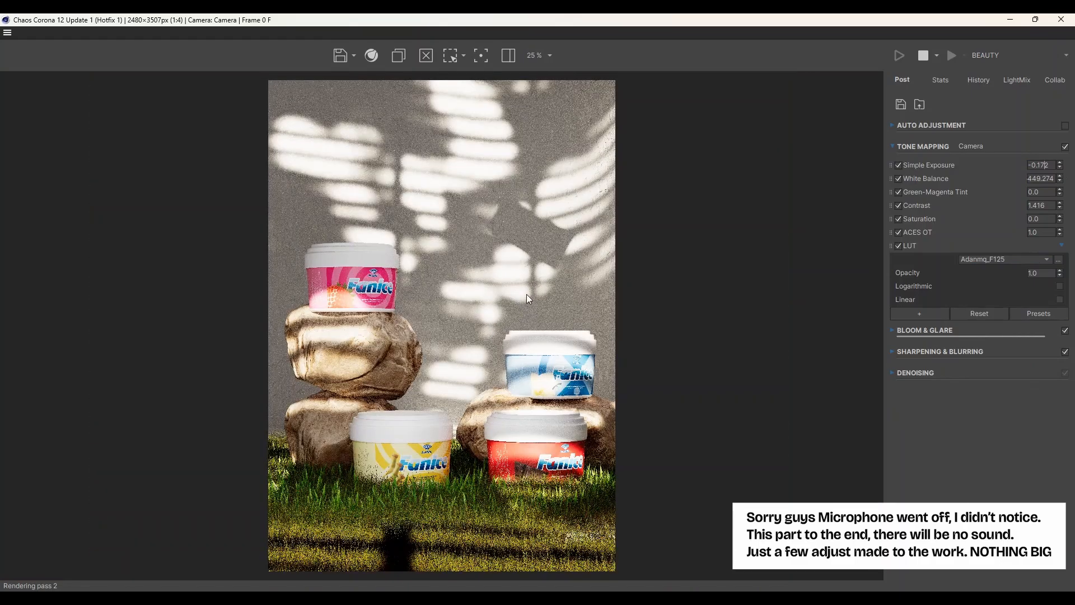
pyautogui.scroll(1, 510, 476)
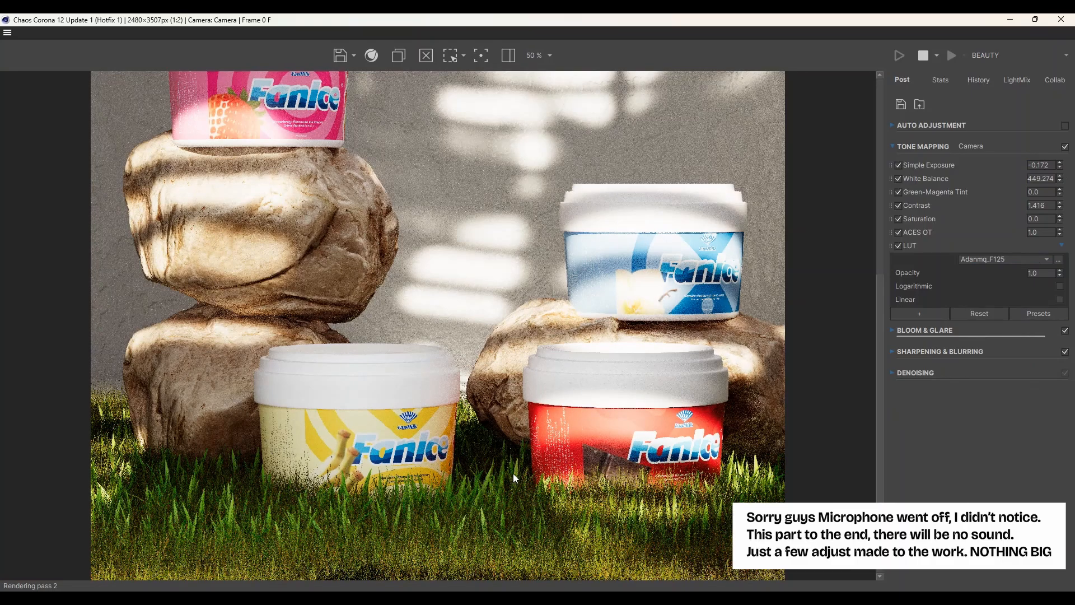
pyautogui.scroll(1, 516, 469)
pyautogui.scroll(-3, 518, 468)
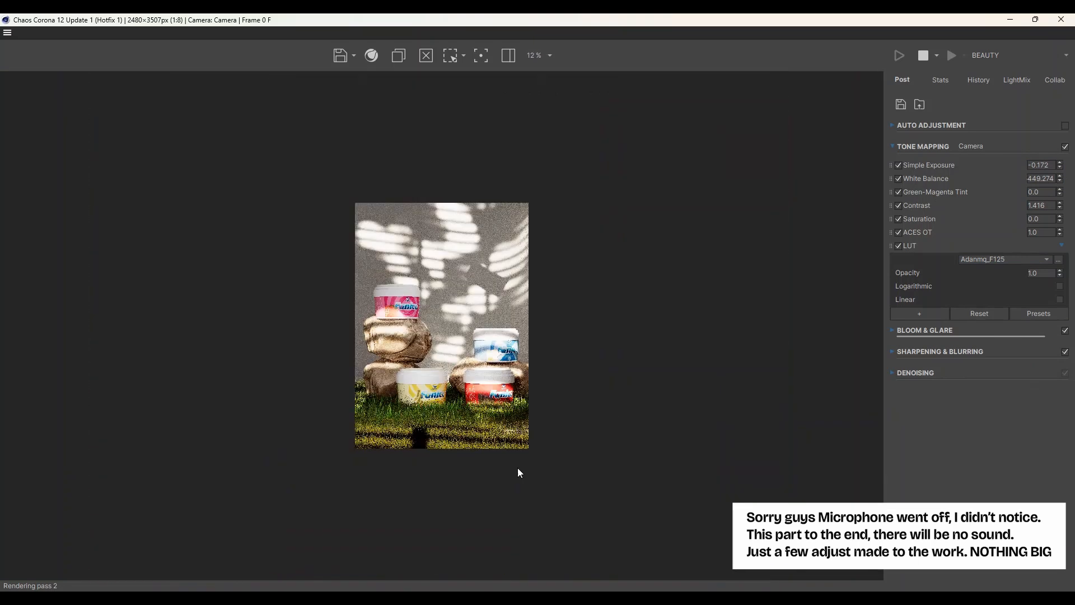
pyautogui.scroll(1, 518, 468)
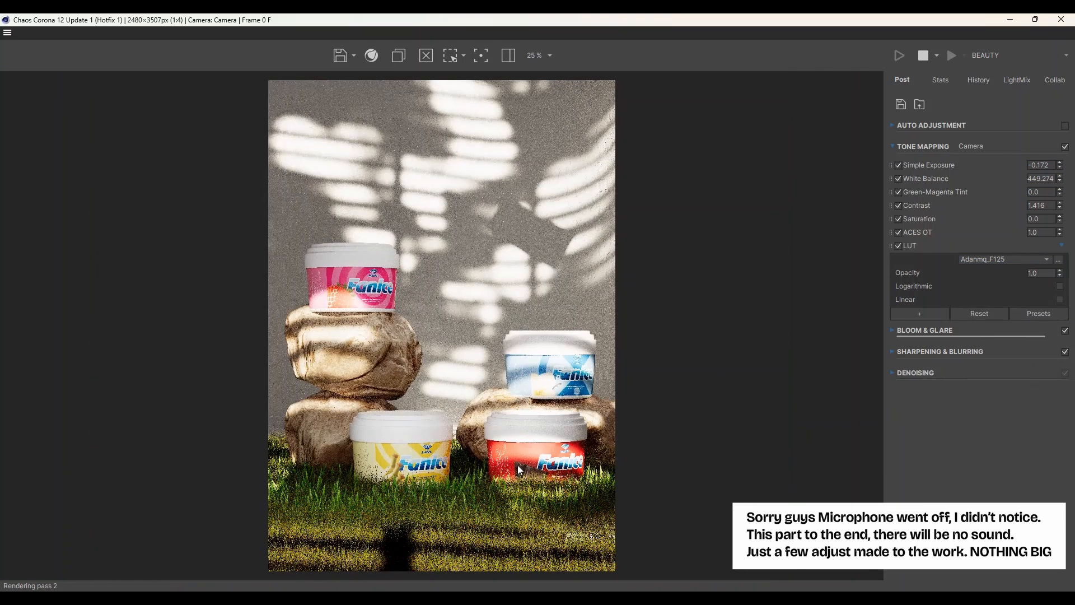